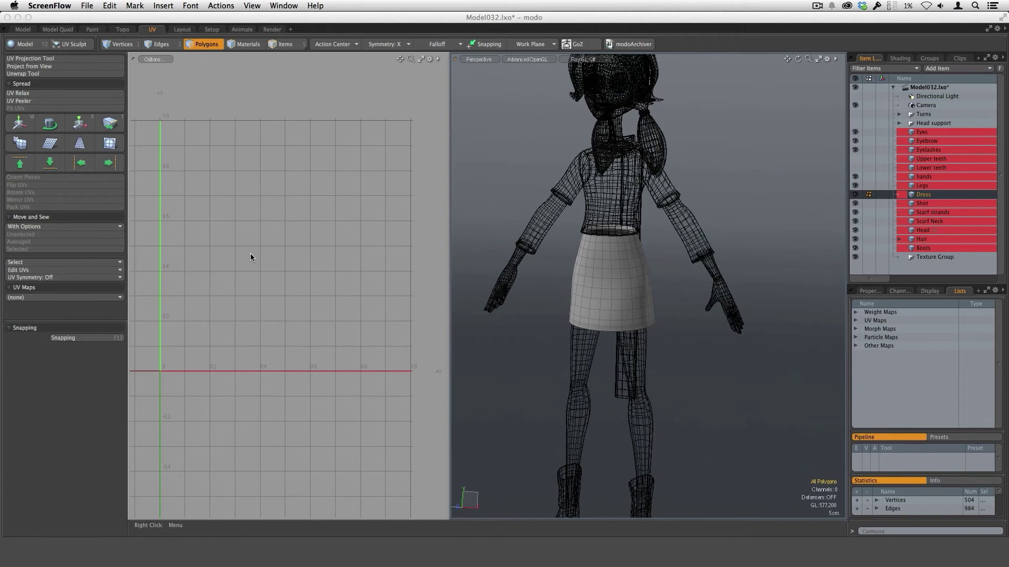
Check the settings of the Unwrap Tool and leave the tool without unwrapping anything
left_click(266, 207)
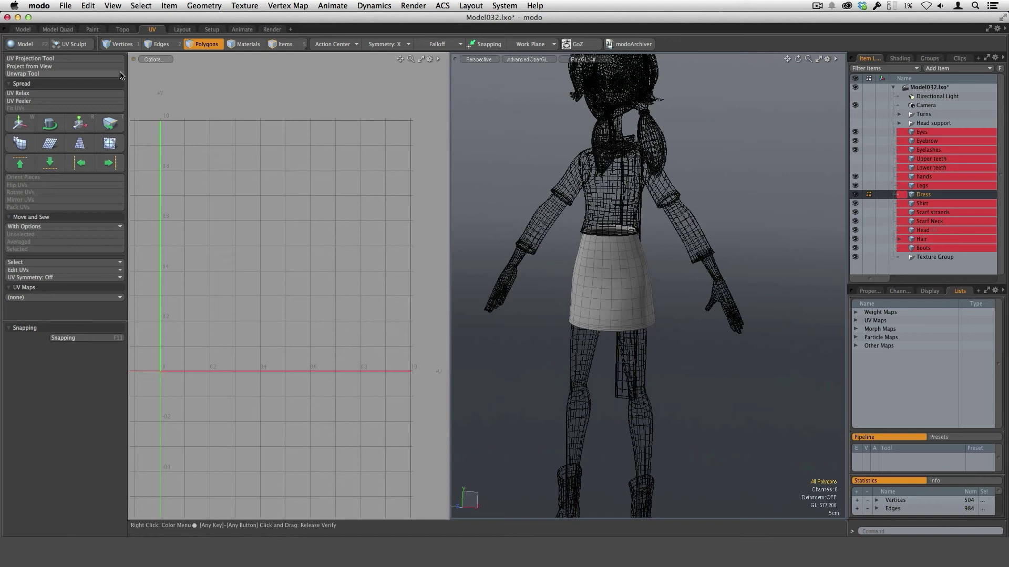
left_click(68, 74)
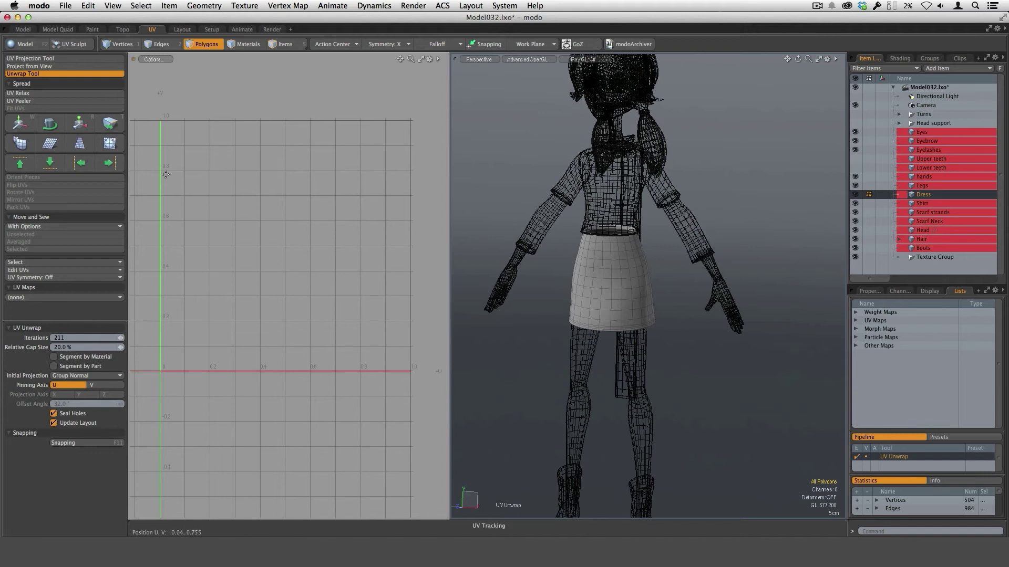
left_click(110, 73)
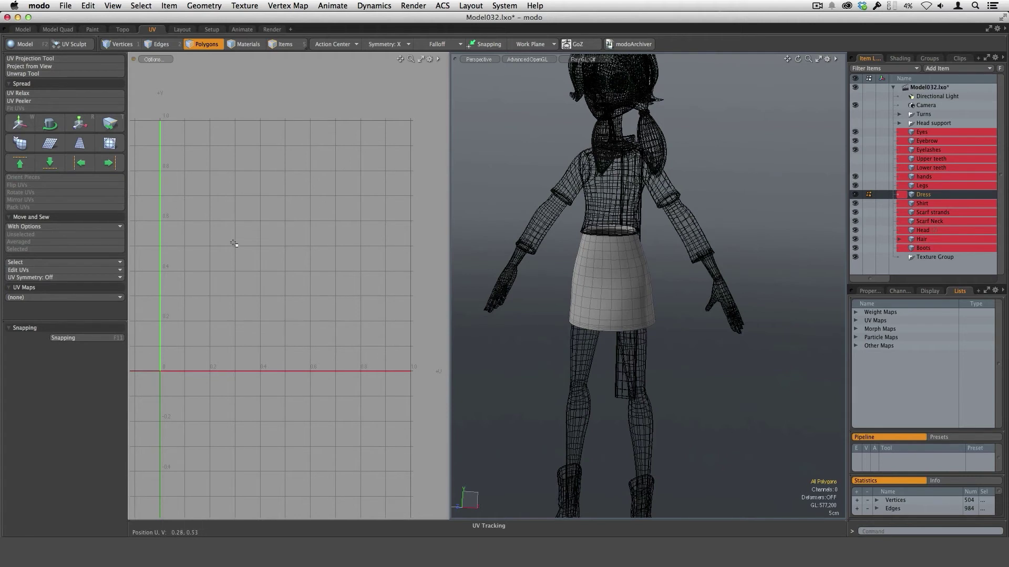
Enable Show Distortion for the UV view
left_click(161, 59)
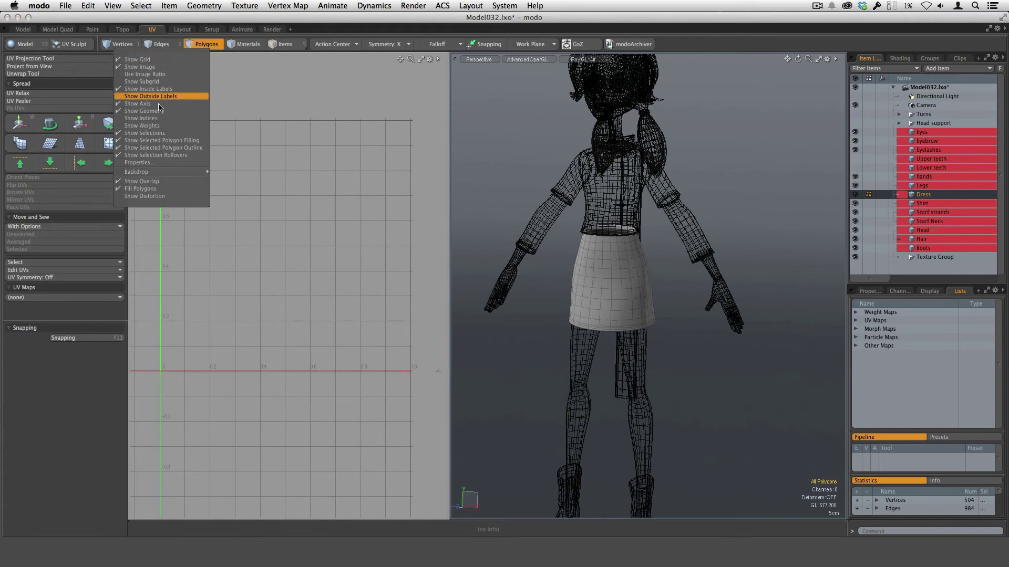
left_click(163, 197)
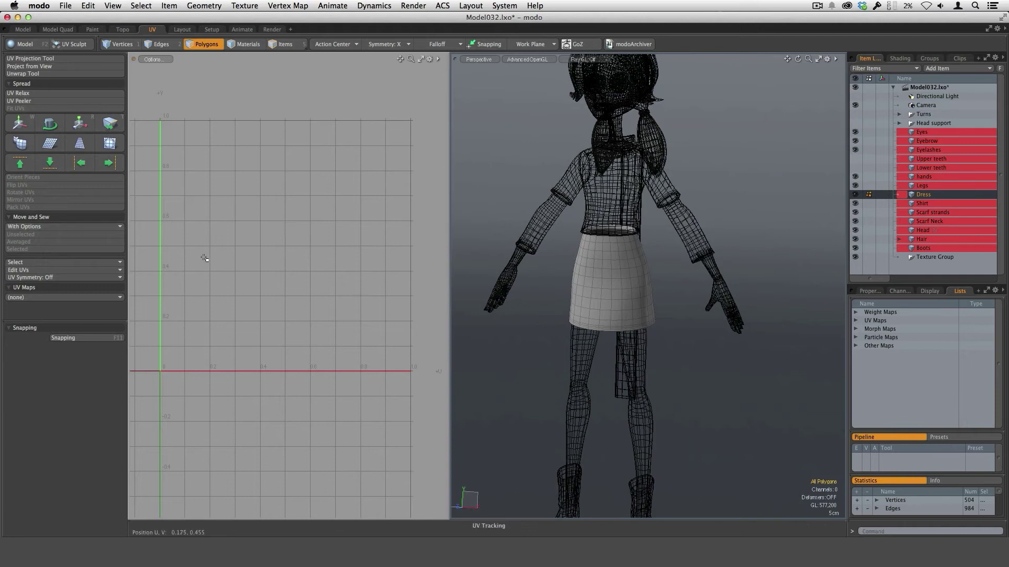
Review the available UV editing commands and the UV maps offered for the Dress
left_click(63, 270)
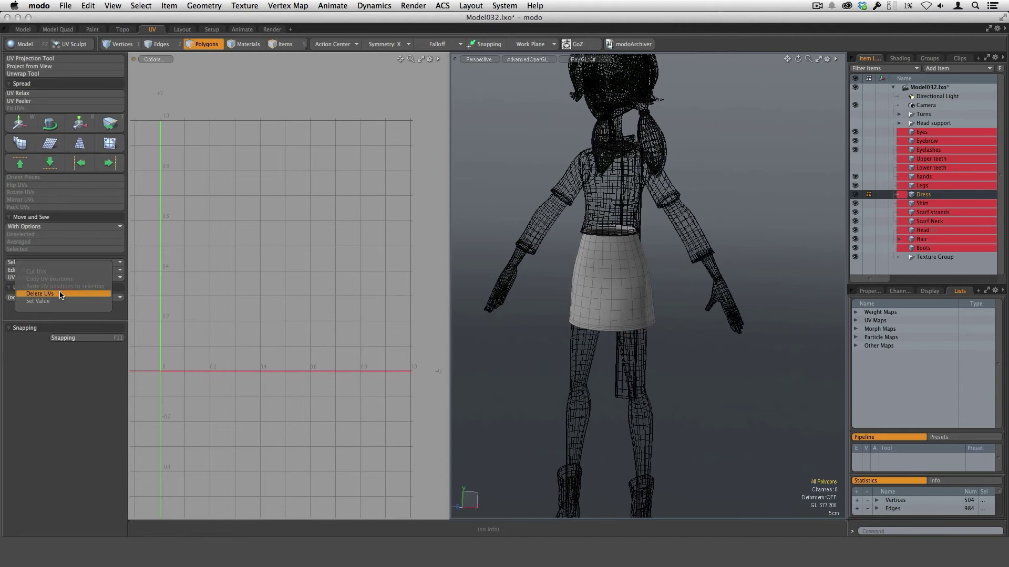
left_click(182, 271)
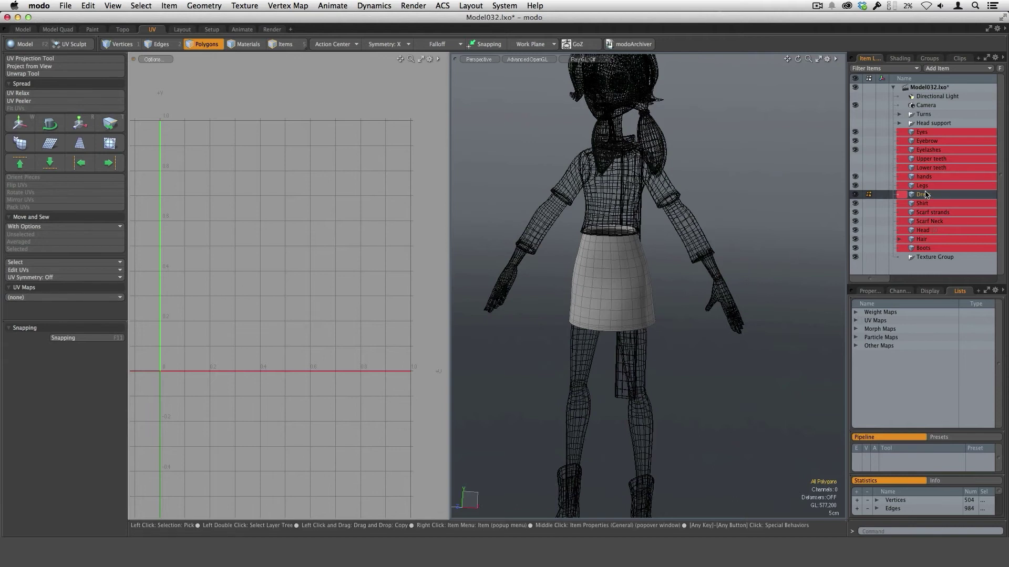
left_click(52, 298)
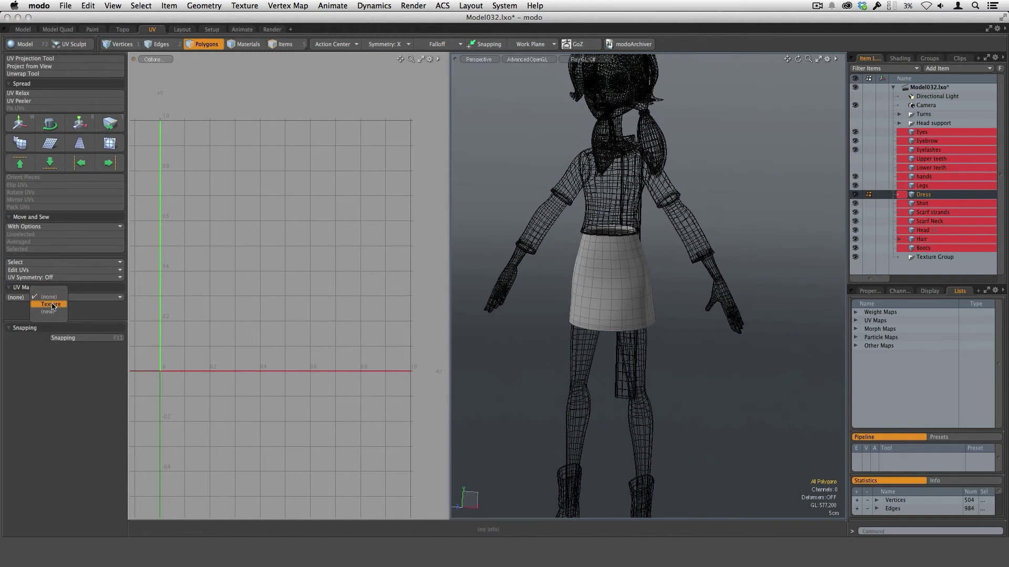
left_click(242, 283)
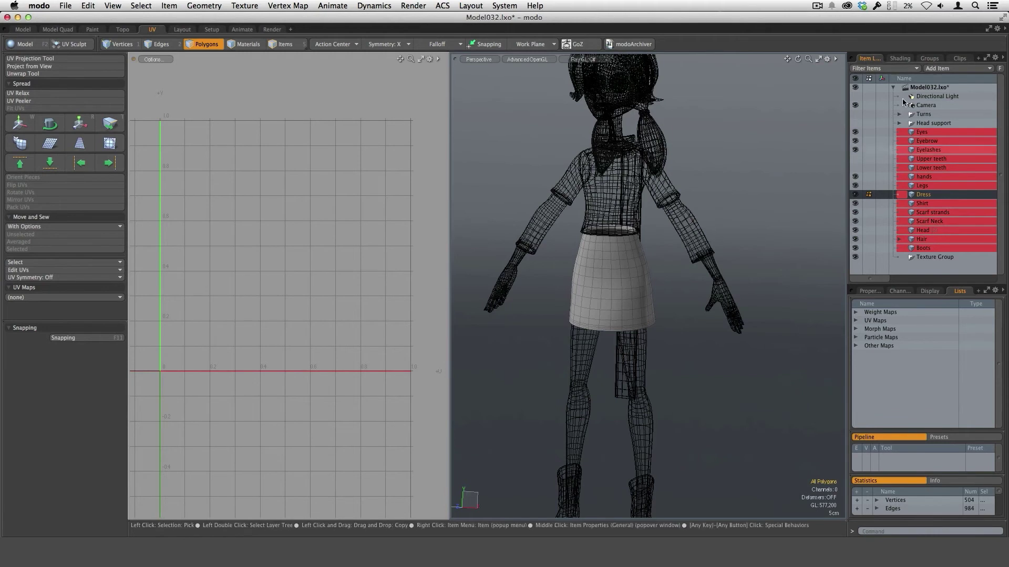
Look over the scene's shading and image clips, and return to the item list
left_click(899, 58)
left_click(960, 59)
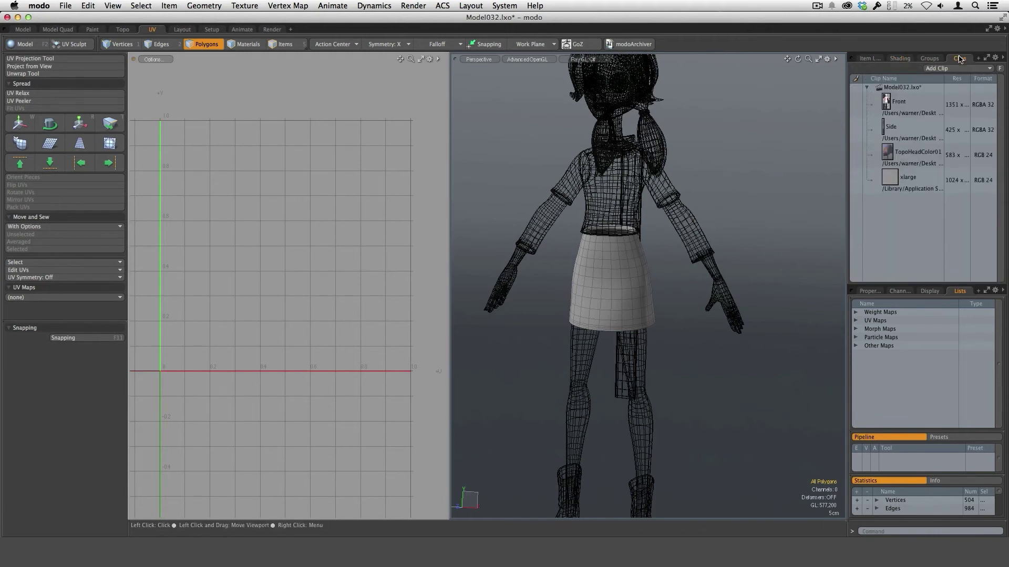
left_click(873, 58)
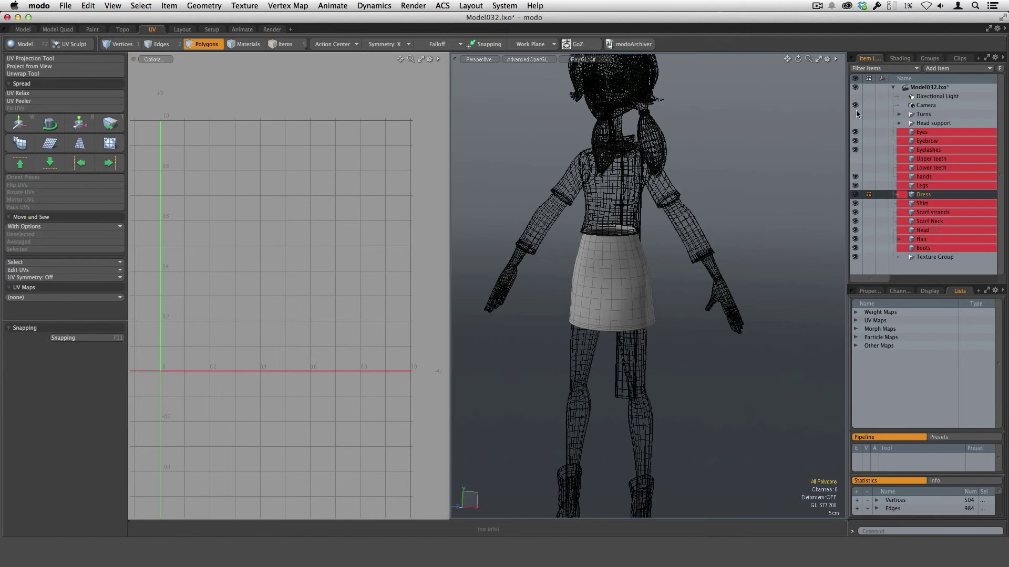
Look over the Dress item's properties, channels and display settings, and display the Texture map from the UV Maps list
left_click(869, 292)
left_click(899, 291)
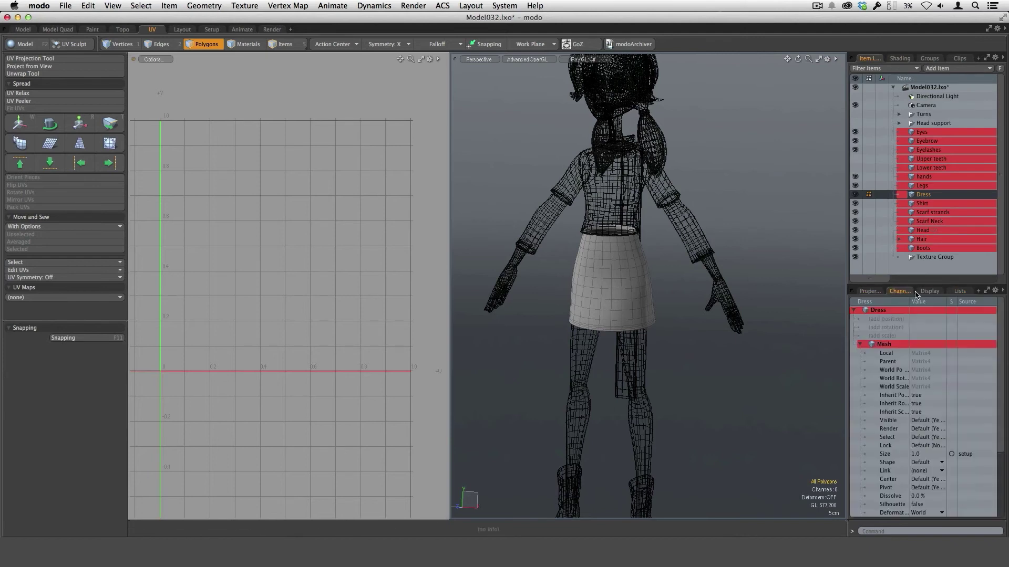
left_click(927, 292)
left_click(957, 291)
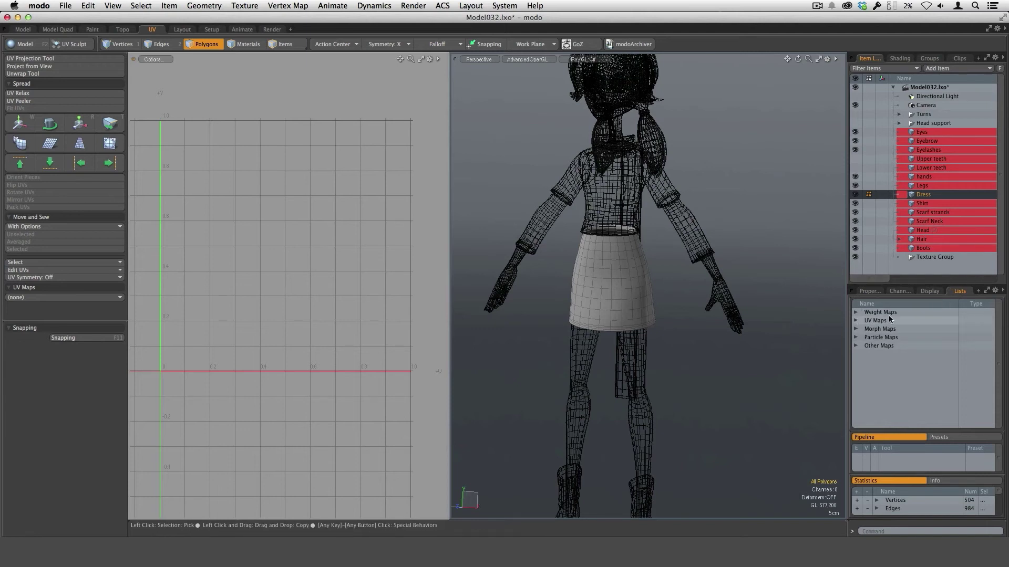
left_click(855, 319)
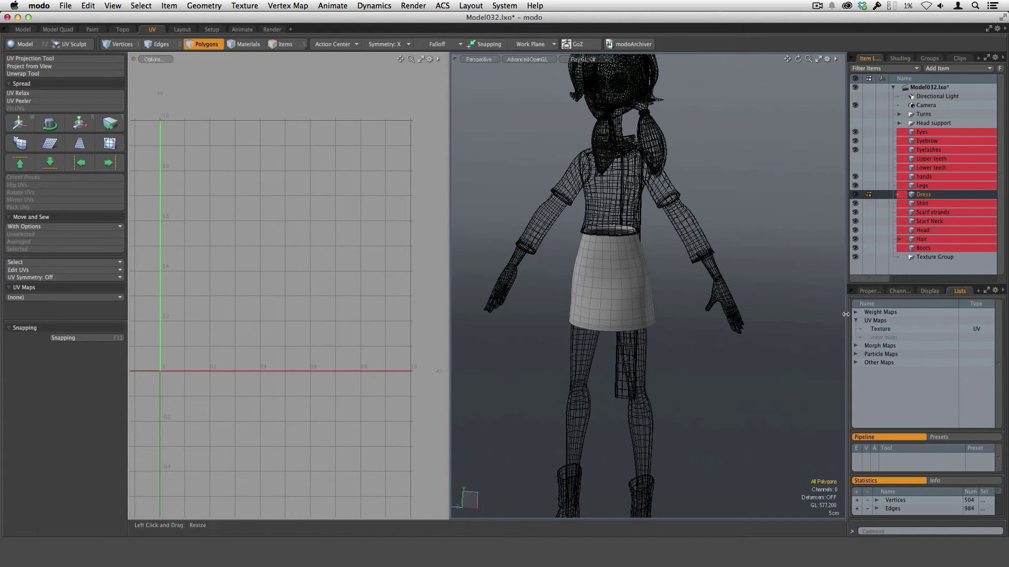
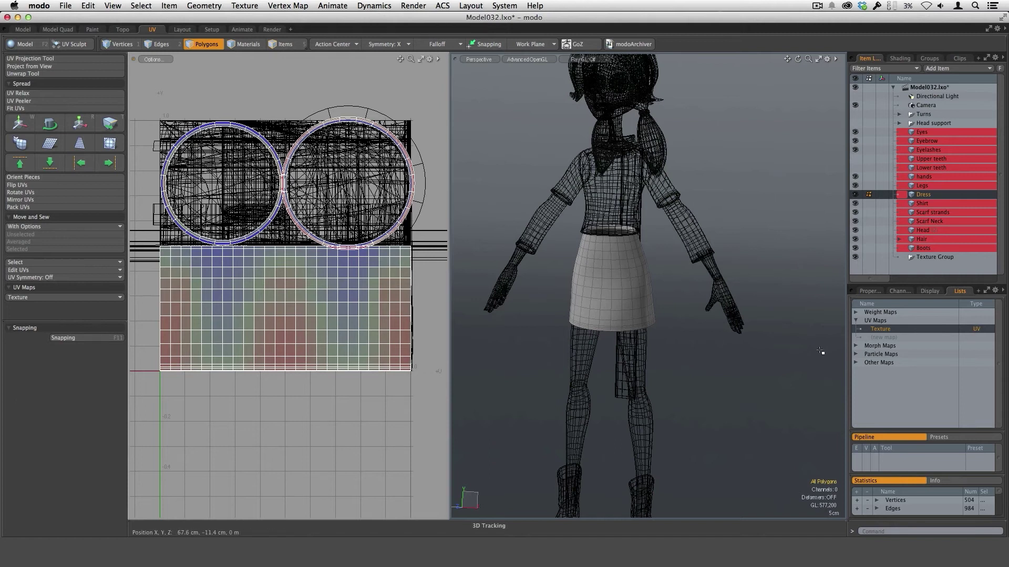
Examine the Texture UV layouts of the Shirt, Scarf strands and Scarf Neck meshes
left_click(926, 203)
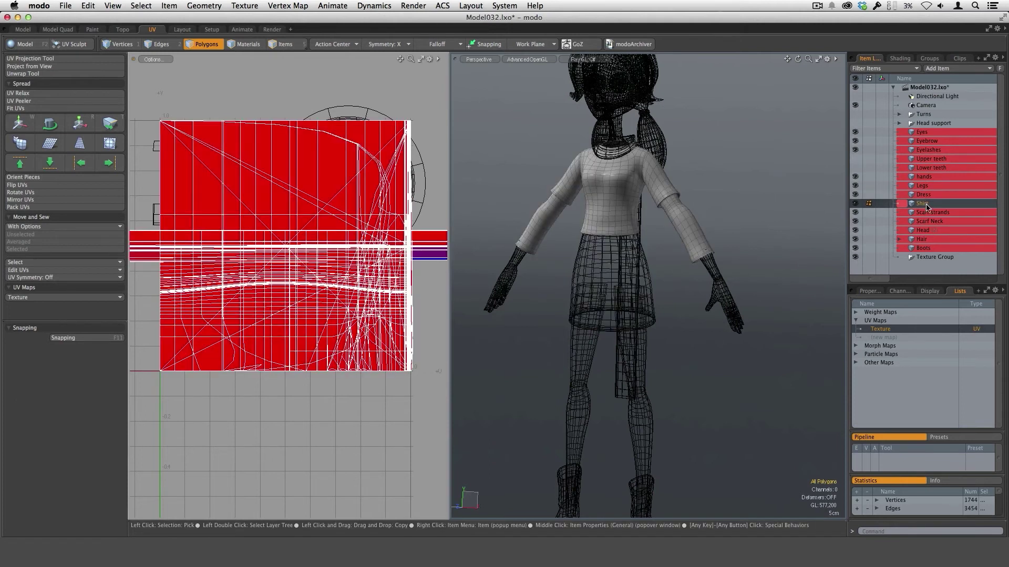
left_click(929, 213)
left_click(929, 222)
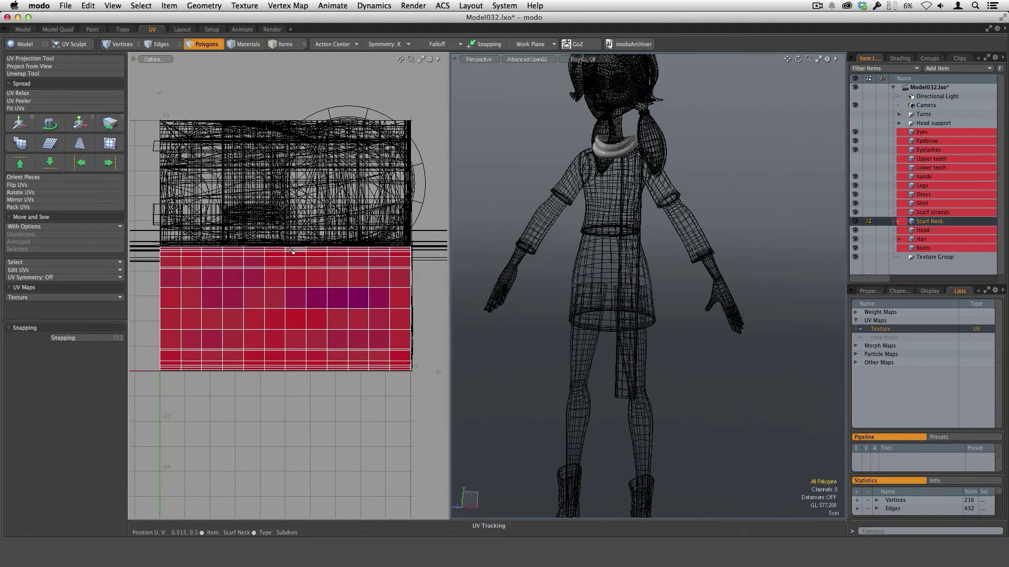
left_click_drag(292, 285, 316, 293, "ctrl+alt")
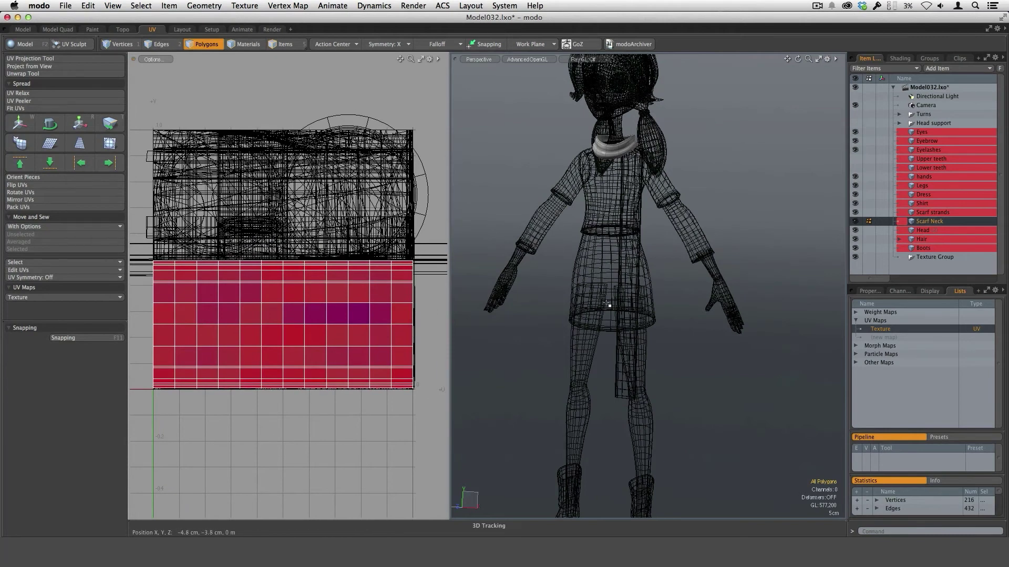
mouse_move(587, 252)
left_mouse_down("alt")
mouse_move(617, 234)
mouse_move(623, 243)
mouse_move(596, 263)
left_mouse_up("alt")
left_click_drag(272, 263, 284, 267, "ctrl+alt")
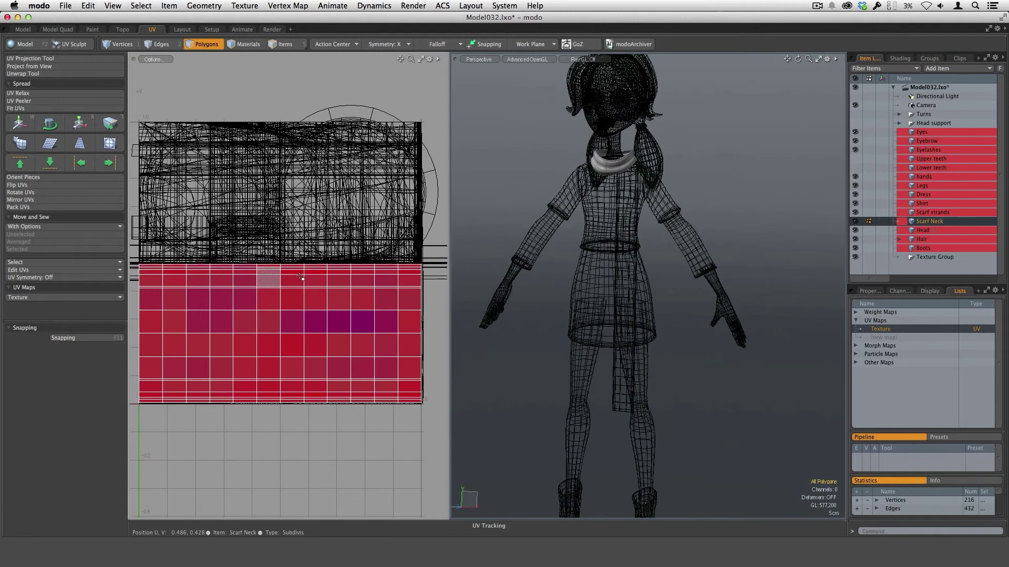
Check the commands for the Texture UV map and the Export UVs to EPS option without running them
right_click(880, 331)
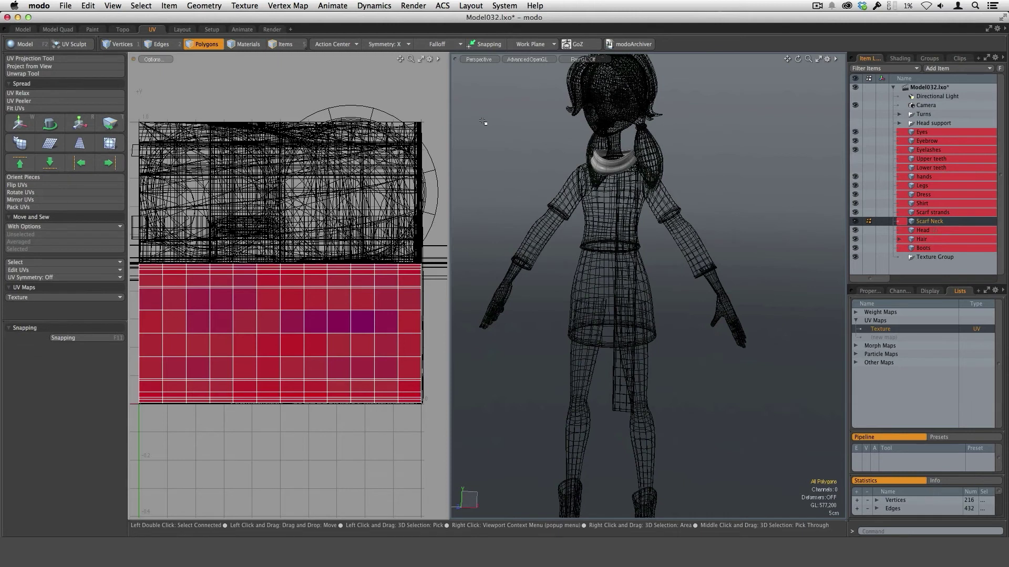
left_click(256, 6)
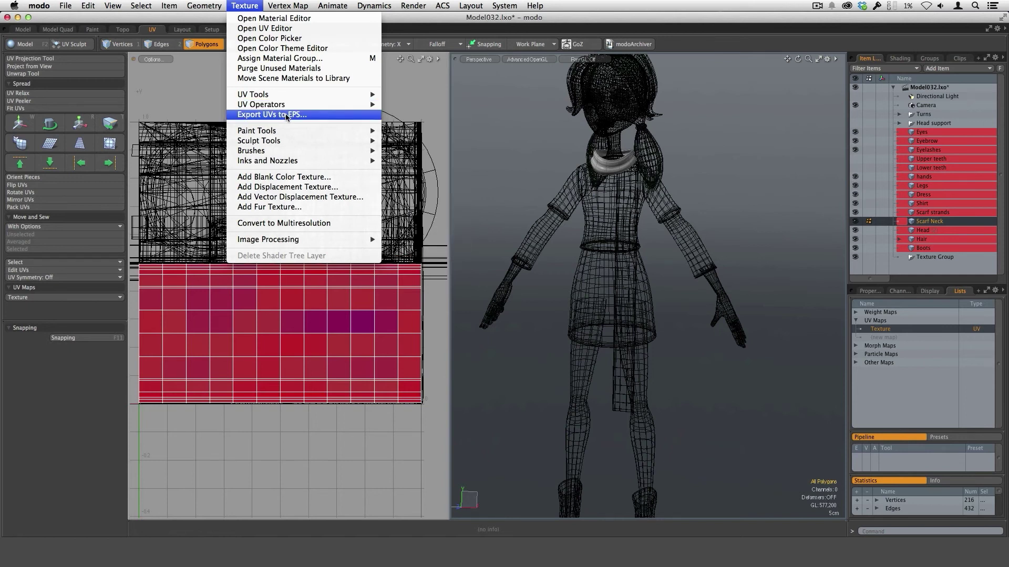
left_click(483, 119)
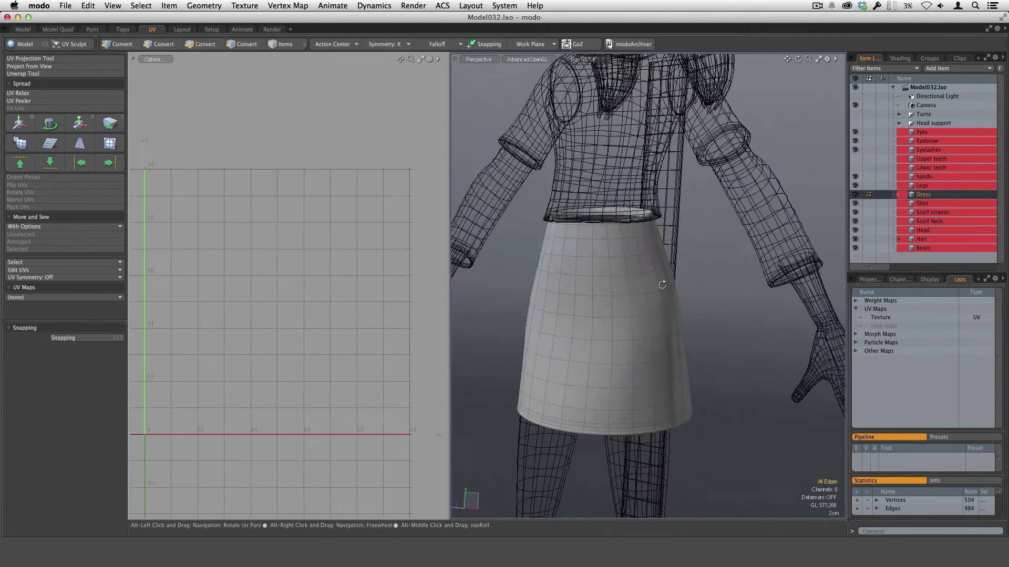
Display the Dress mesh's Texture UV map and switch to polygon selection
scroll(626, 305, "down", 3)
left_click_drag(599, 304, 629, 320, "alt")
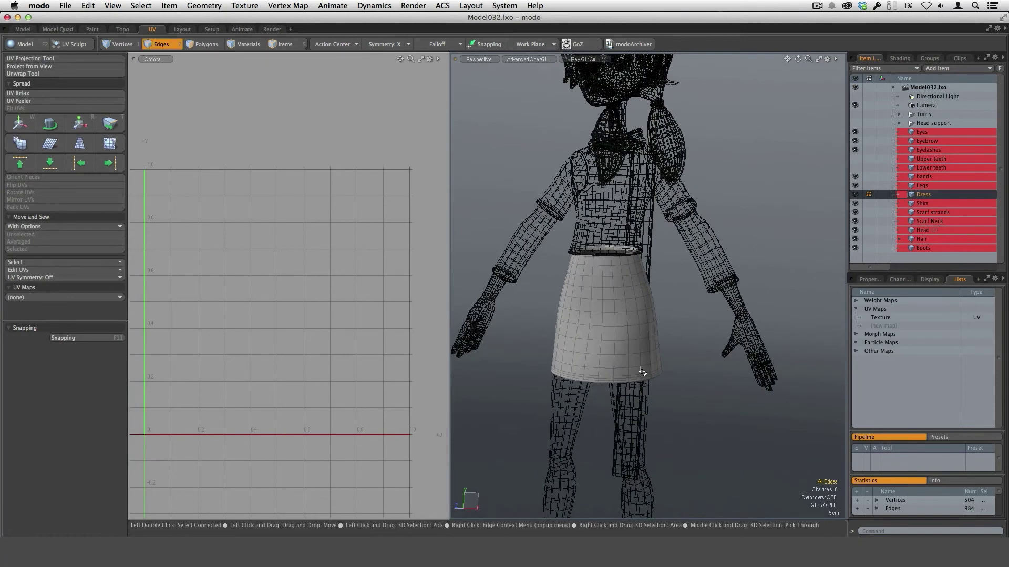
scroll(642, 372, "up", 5)
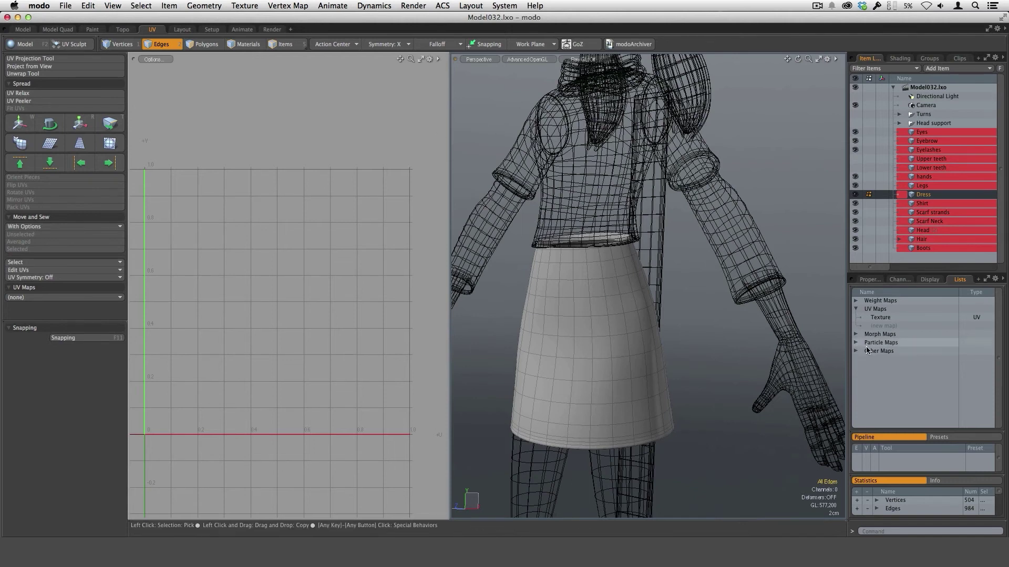
left_click(895, 319)
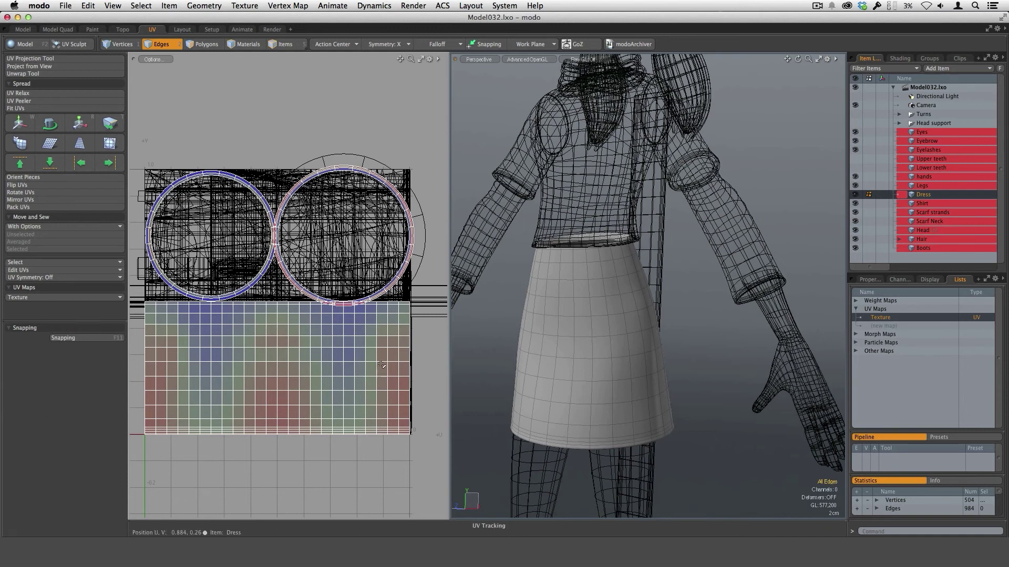
key("3")
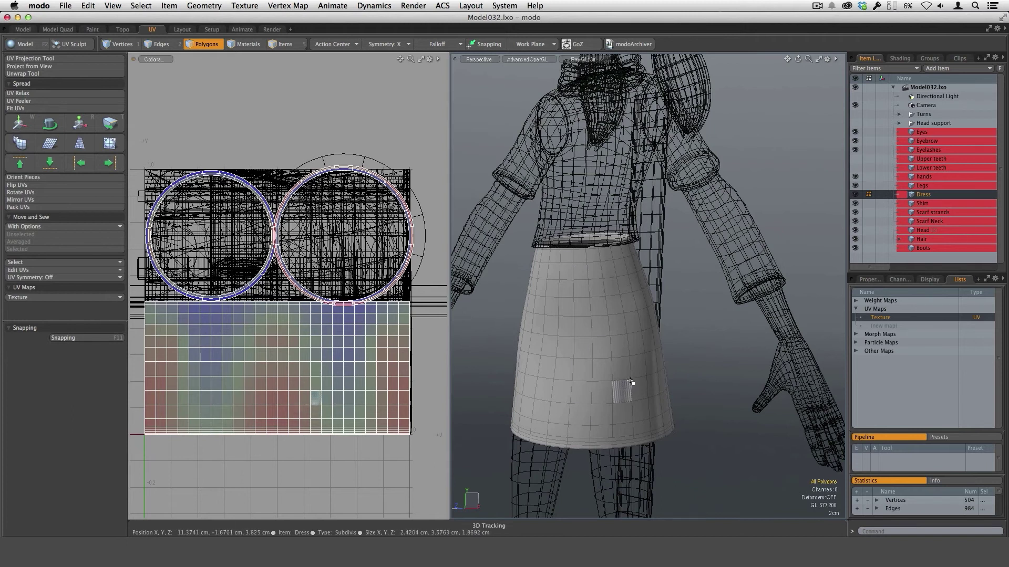
Select polygons of the Dress to match the model with its UV layout, and clear the selection
left_click_drag(624, 391, 633, 366, "alt")
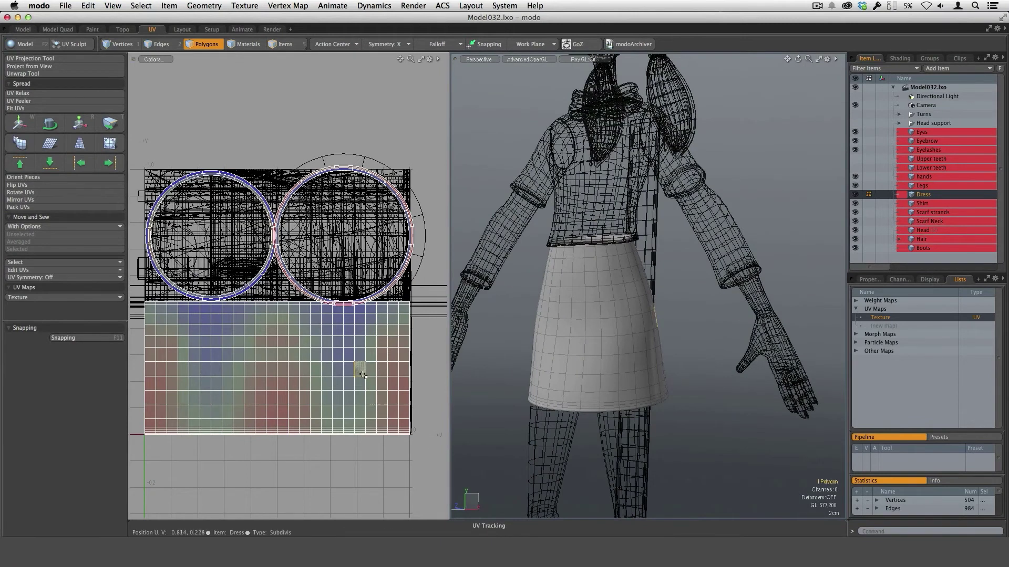
double_click(369, 370)
left_click(420, 440)
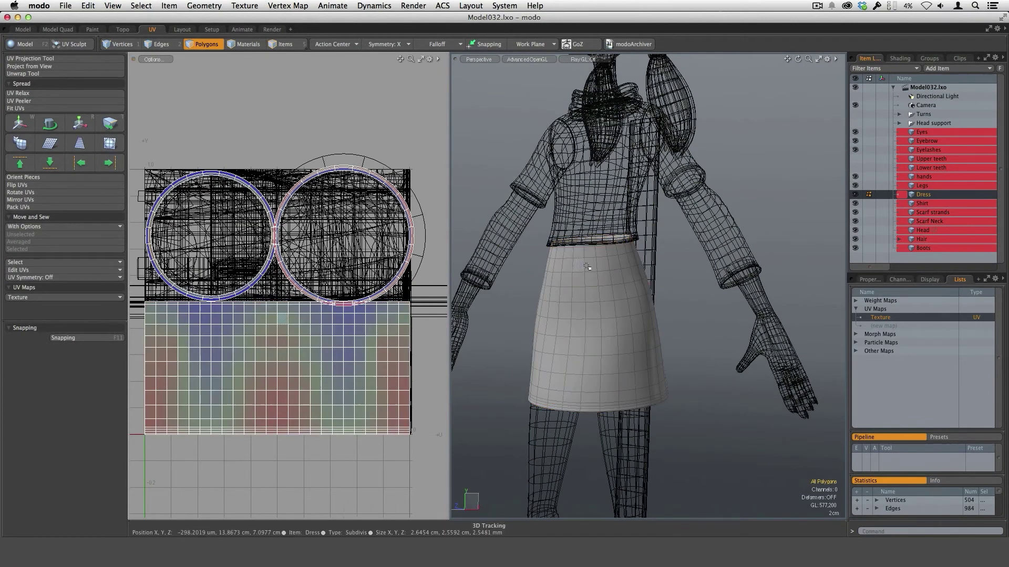
left_click_drag(588, 266, 603, 321, "alt")
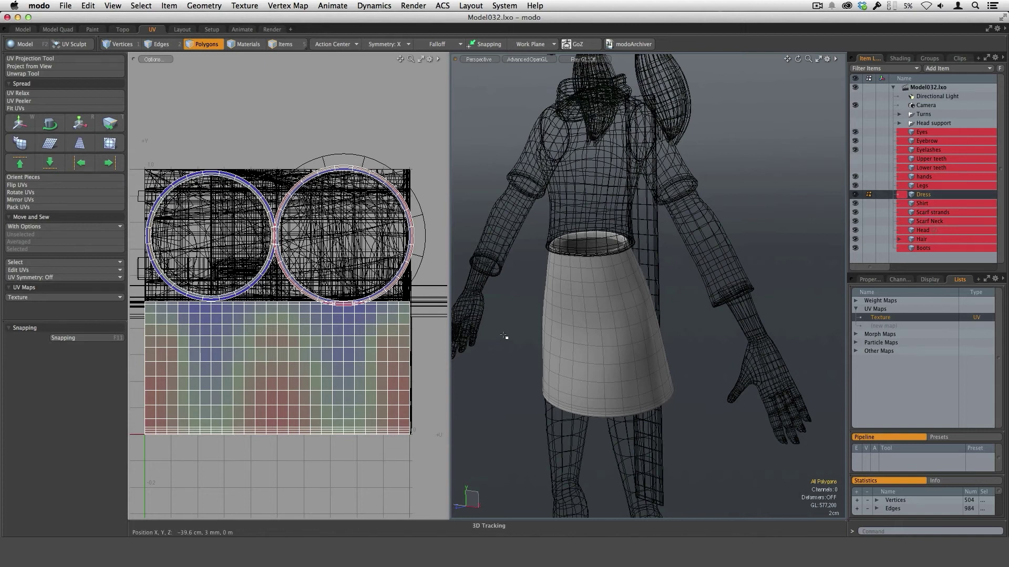
Compare the UV layouts of the Shirt, Scarf strands and Scarf Neck, and return to the Dress
left_click(922, 203)
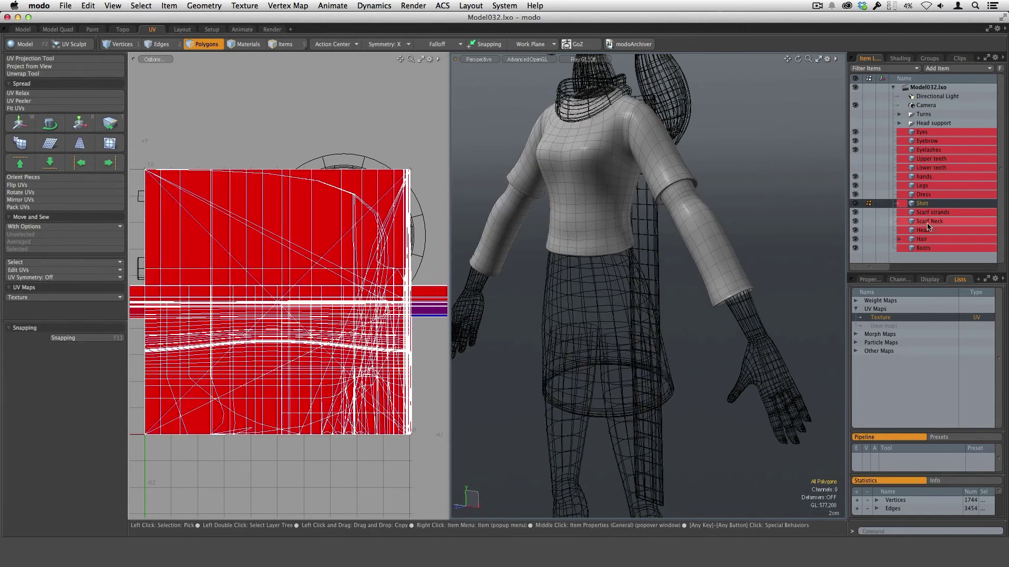
left_click(930, 213)
left_click(929, 222)
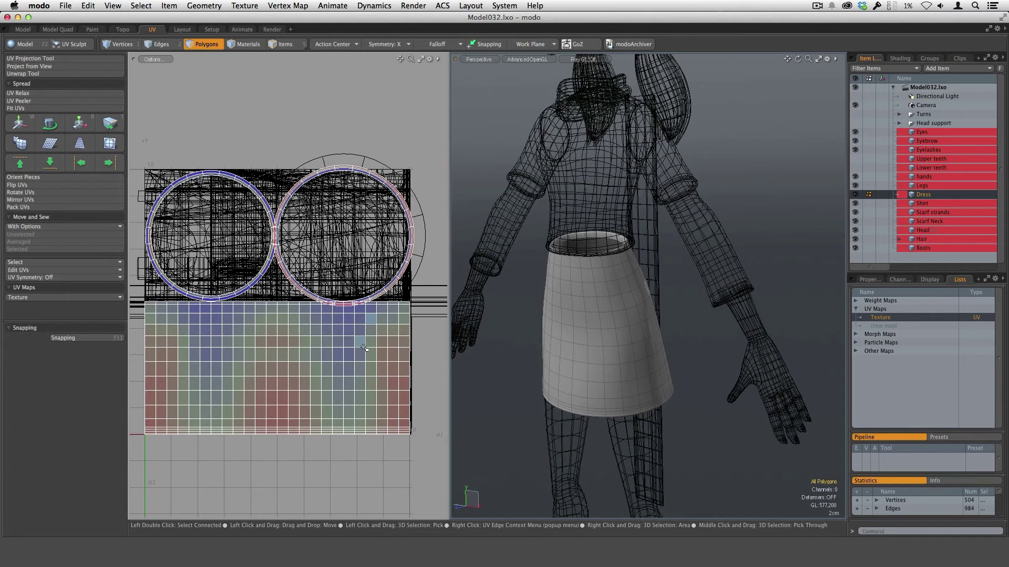
Examine the Dress mesh from several angles, including its open waist and its sides
scroll(625, 321, "down", 3)
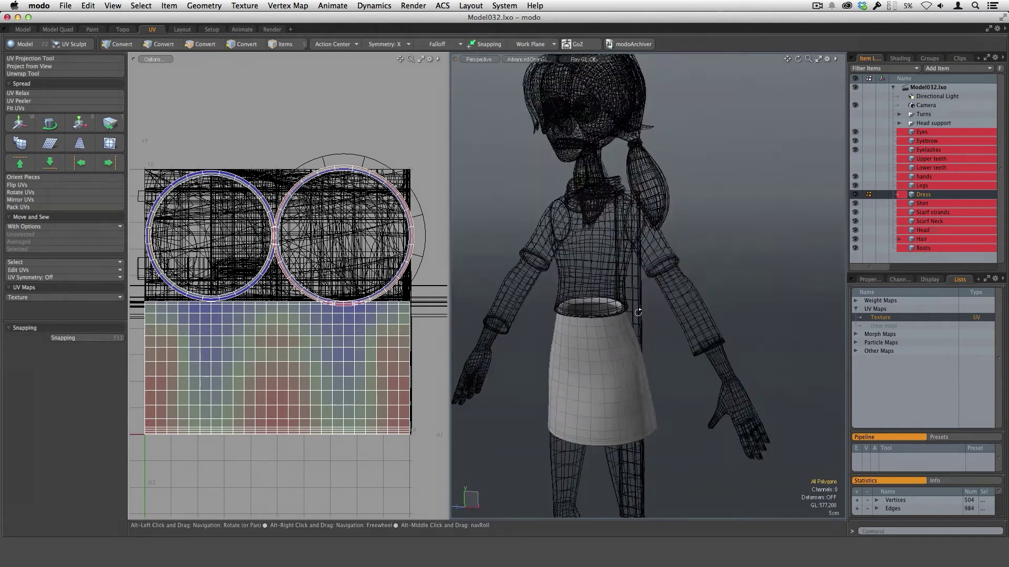
left_click_drag(628, 317, 642, 283, "alt")
left_click_drag(675, 328, 656, 382, "alt")
left_click_drag(722, 337, 683, 338, "alt")
scroll(653, 331, "up", 3)
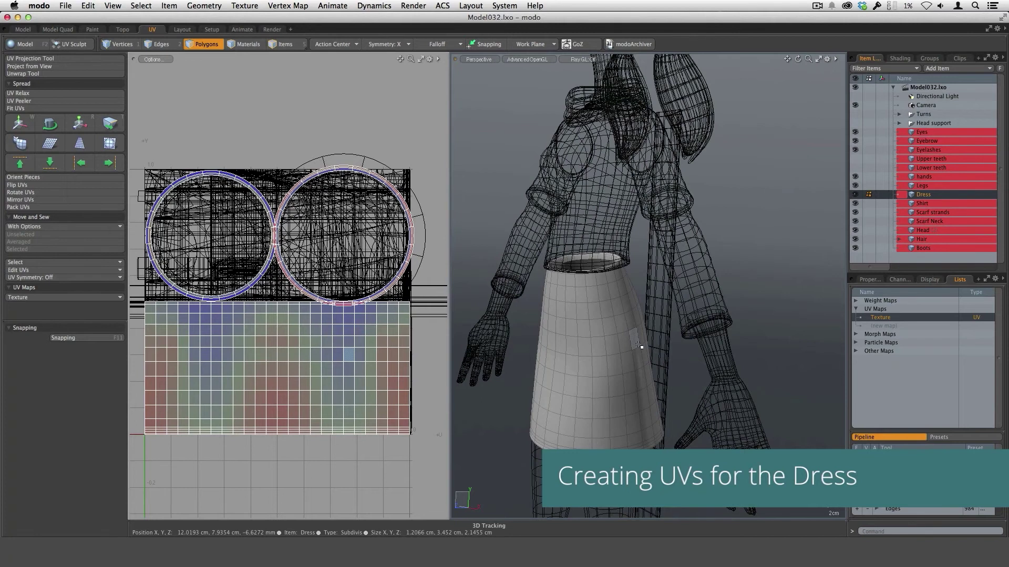
left_click_drag(639, 347, 691, 344, "alt")
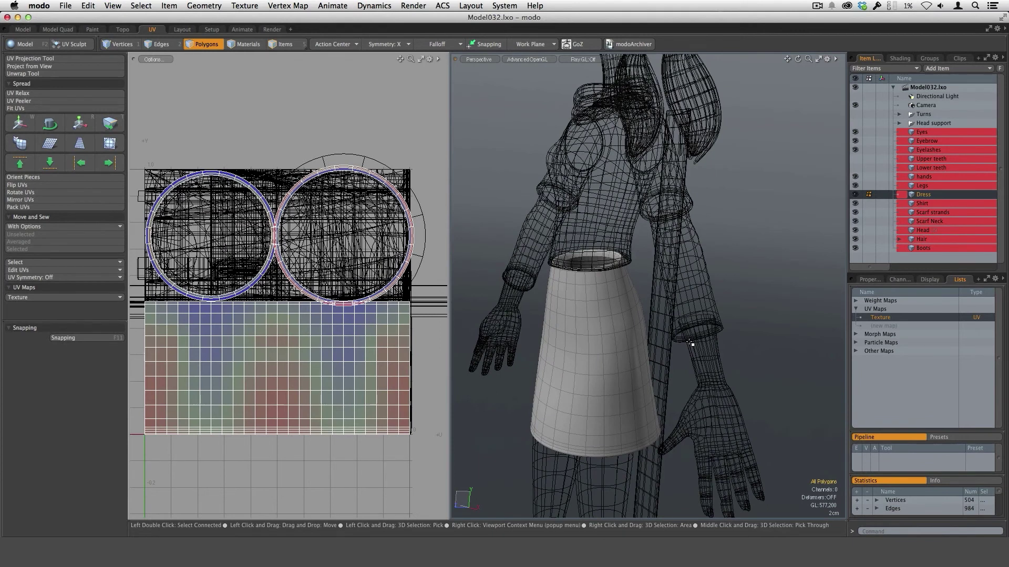
left_click_drag(691, 343, 609, 310, "alt")
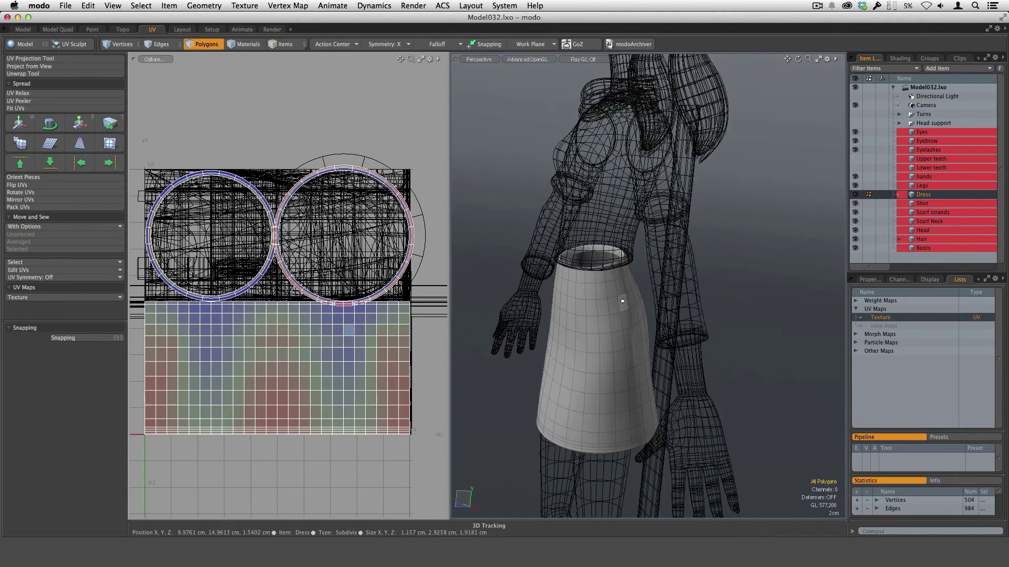
Select the vertical edge loop running down both sides of the Dress to serve as the UV seams
key("2")
double_click(614, 278)
left_click_drag(579, 304, 609, 381, "alt")
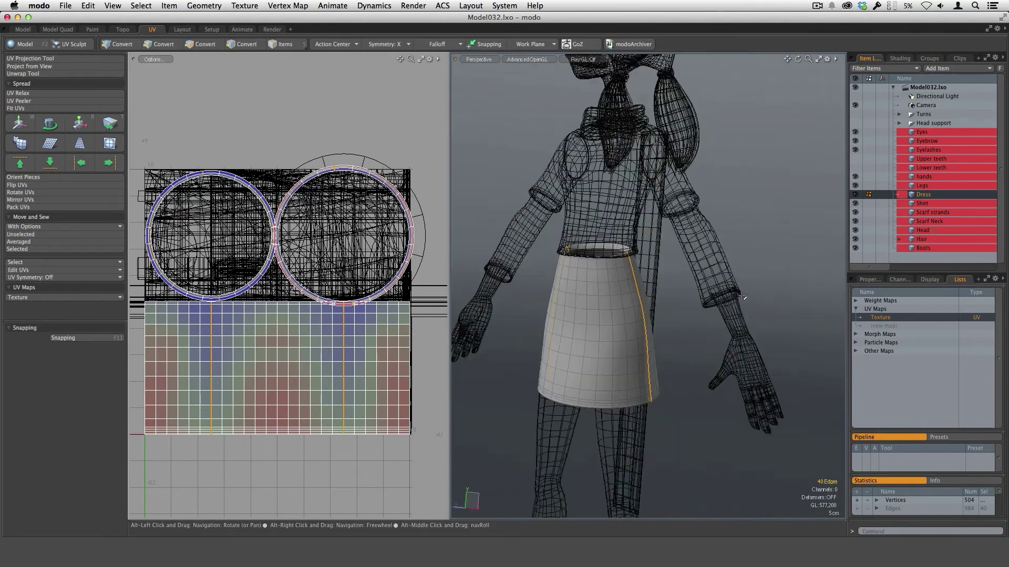
Delete the Texture UV map and create a new UV map named Dress
right_click(887, 323)
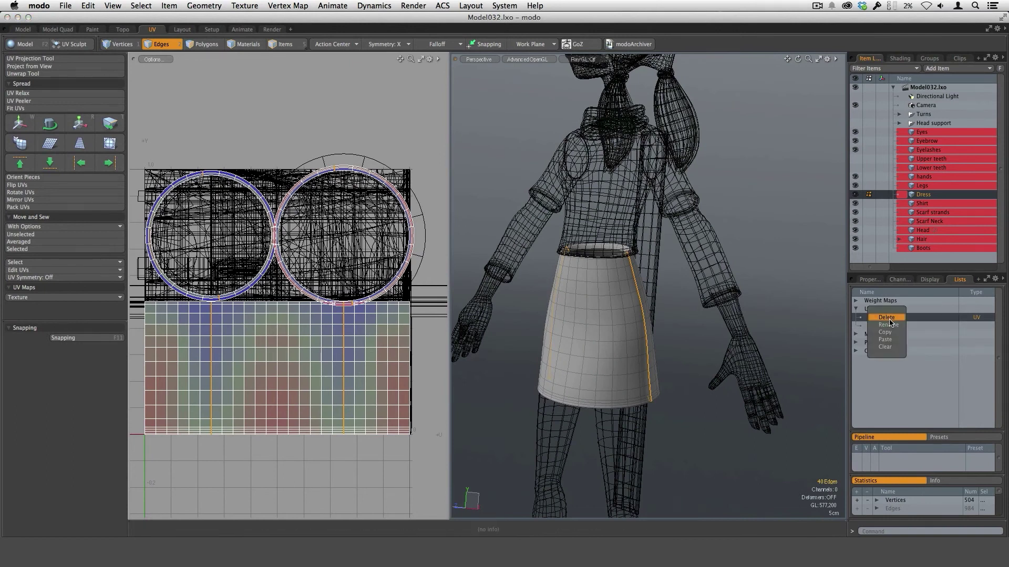
left_click(890, 319)
left_click(733, 337)
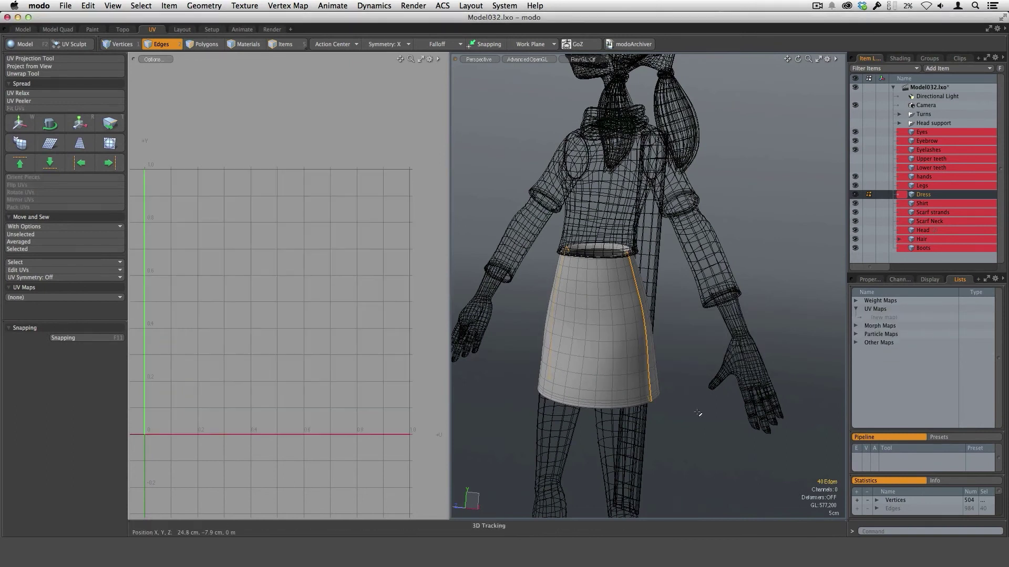
left_click(883, 317)
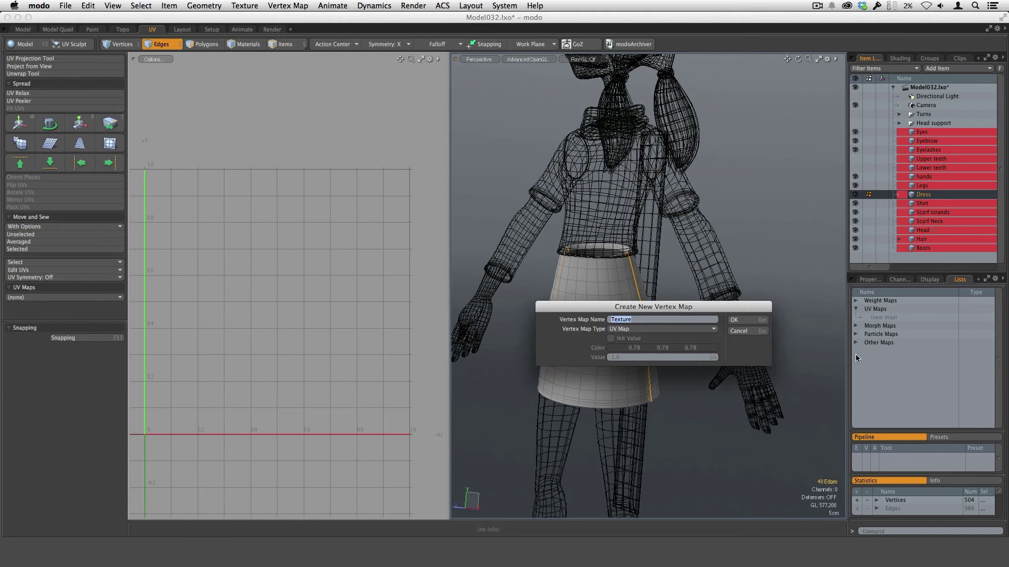
key("Return")
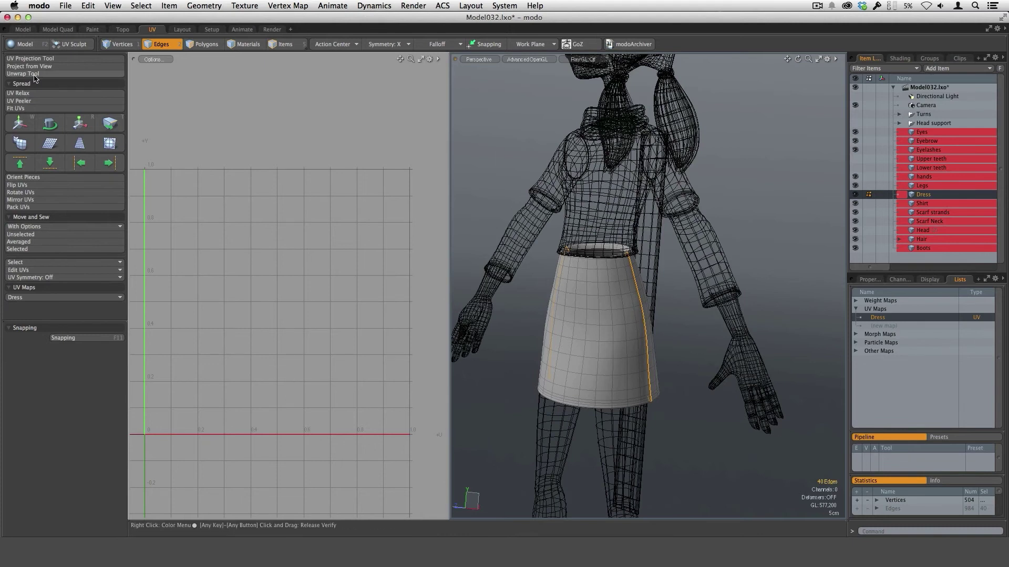
Unwrap the Dress along the selected side edges with the Group Normal initial projection and 195 iterations
left_click(57, 74)
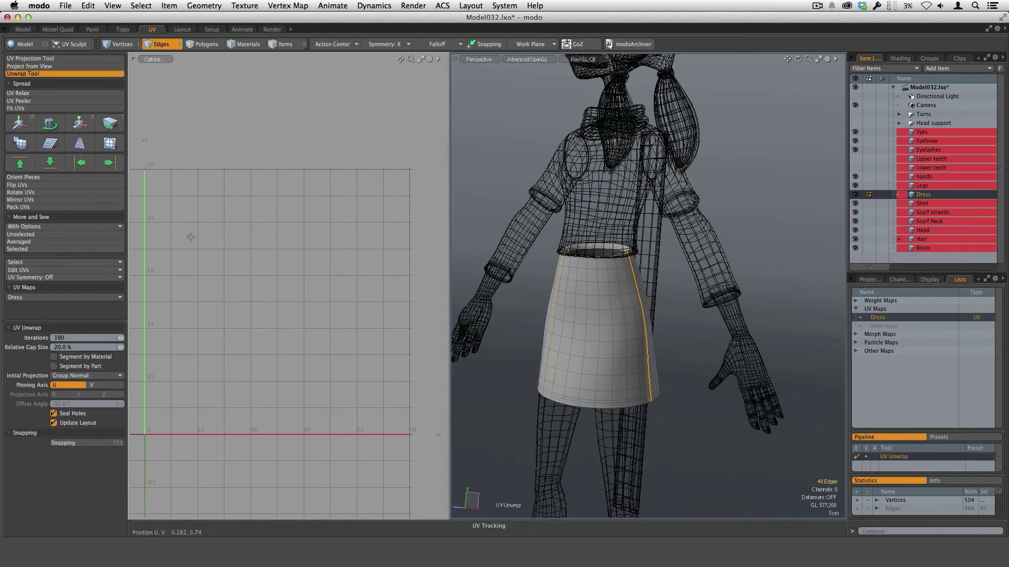
left_click(80, 338)
left_click(116, 376)
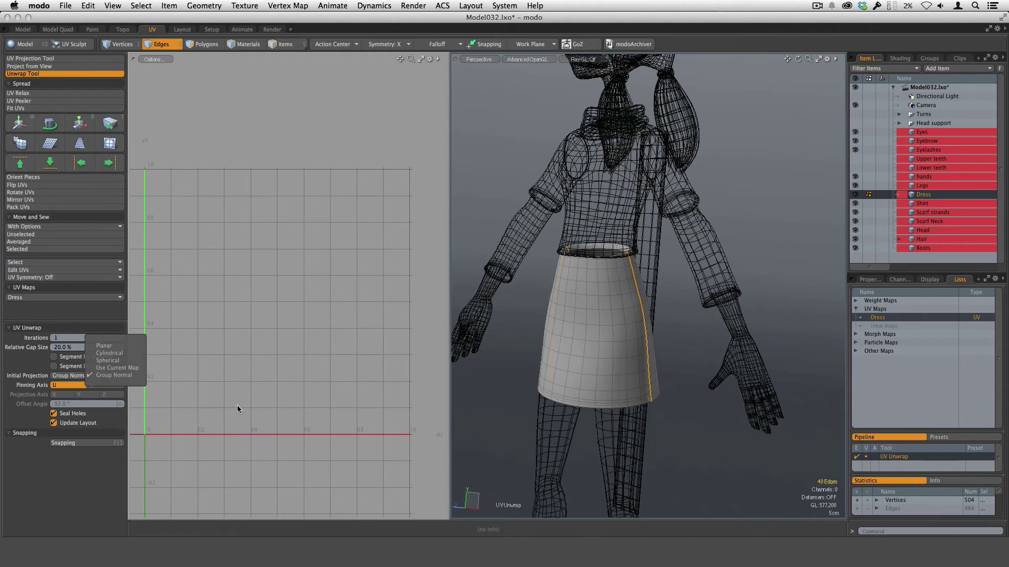
left_click(246, 421)
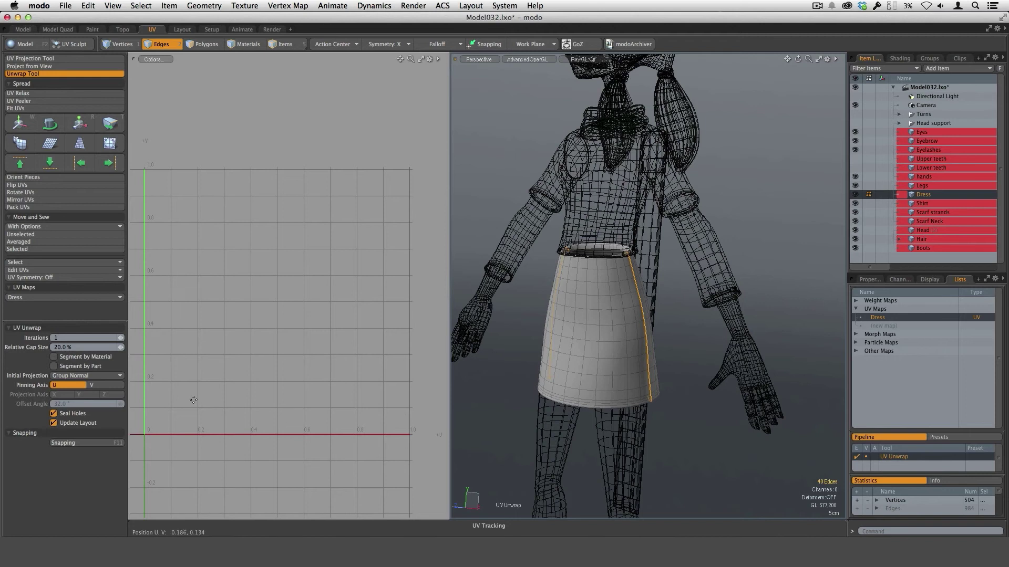
left_click_drag(194, 406, 806, 370)
left_click_drag(306, 454, 581, 443)
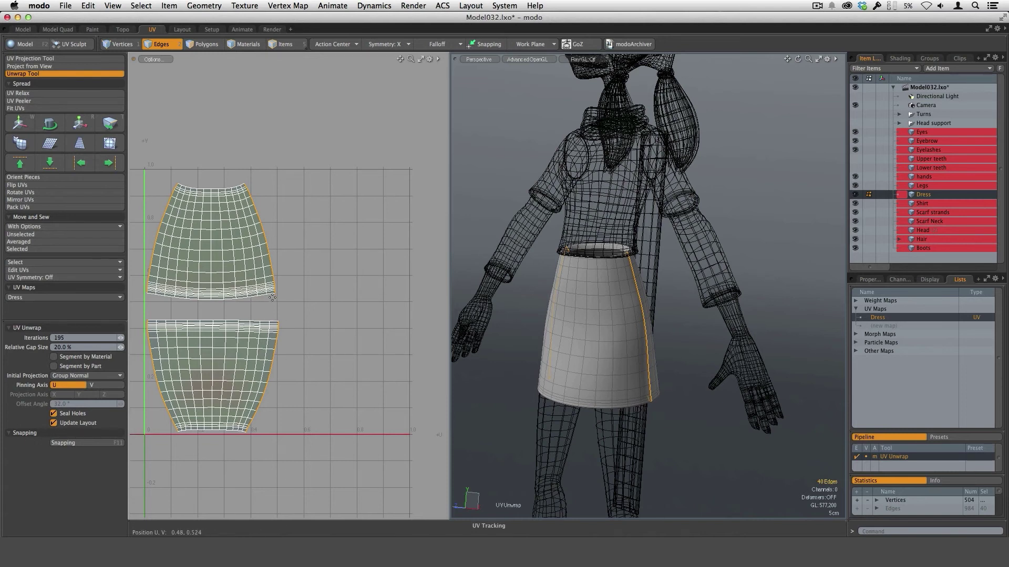
key("space")
key("space")
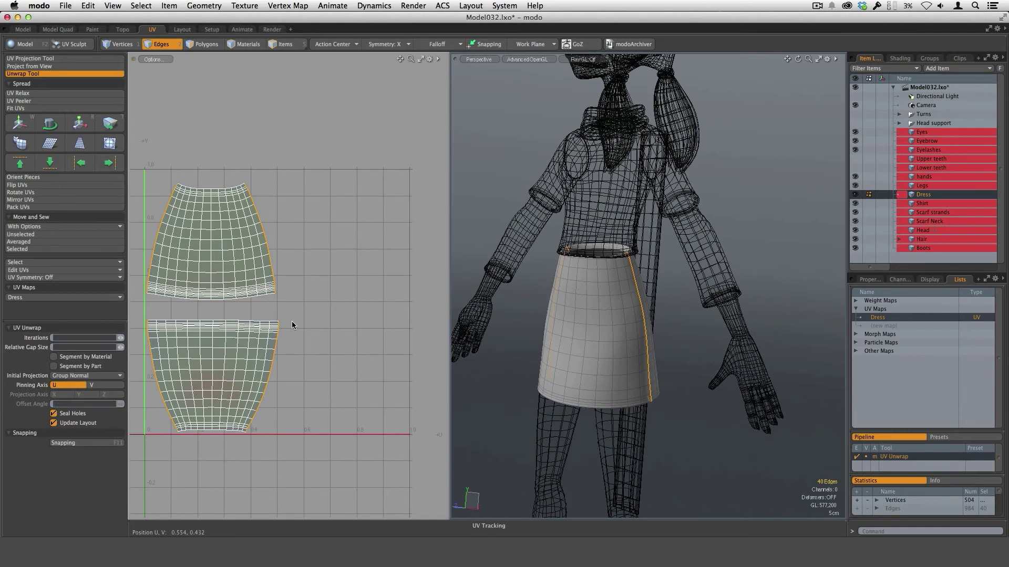
Select the back piece of the Dress in the UV layout and rotate it 180° so its waist faces up
left_click_drag(284, 272, 305, 272, "ctrl+alt")
left_click_drag(315, 277, 353, 272, "alt")
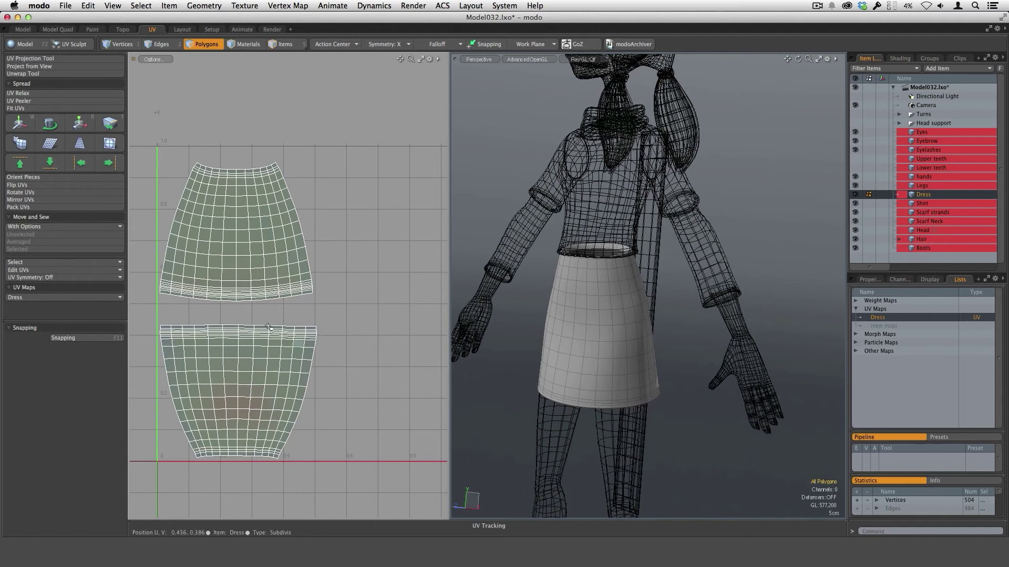
double_click(251, 394)
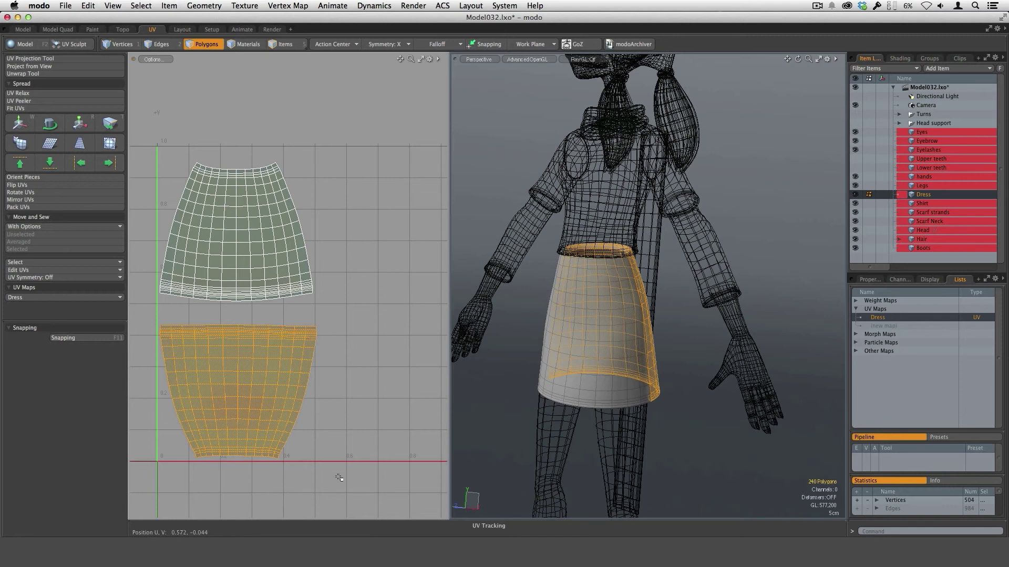
key("y")
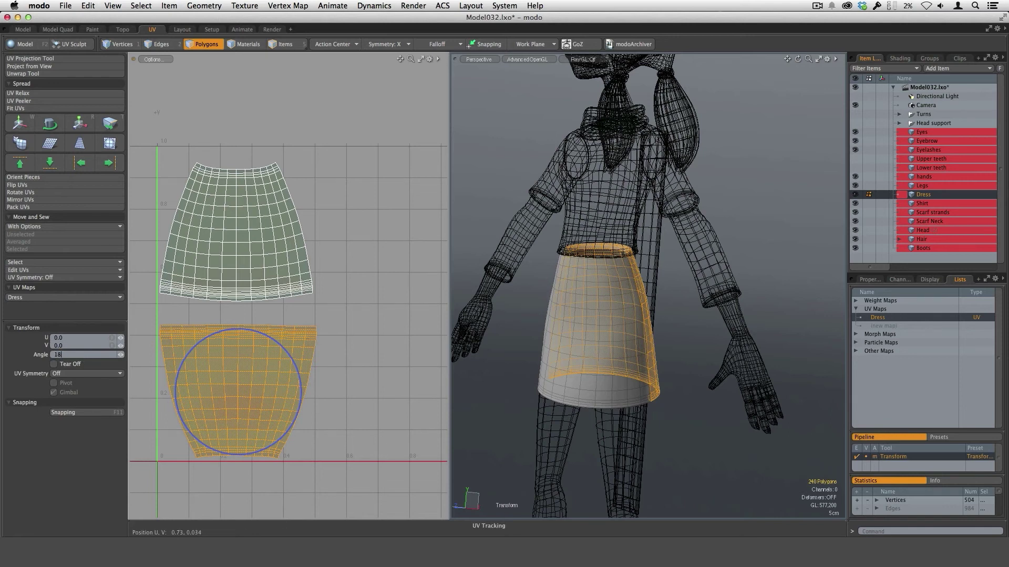
key("Return")
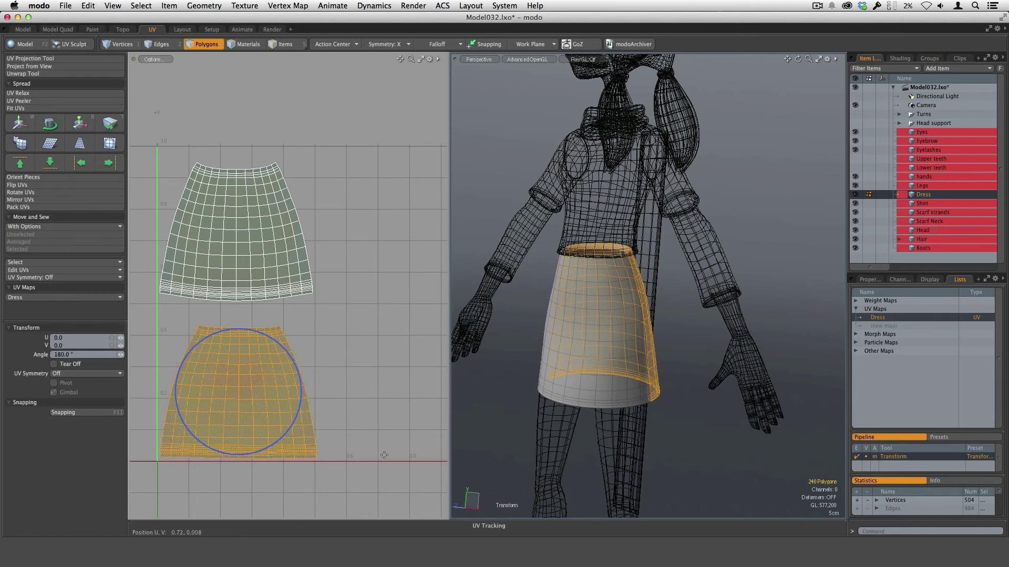
key("space")
left_click(356, 418)
Move the front Dress UV piece down until it sits just above the back piece, and clear the selection
left_click_drag(361, 372, 320, 386, "ctrl+alt")
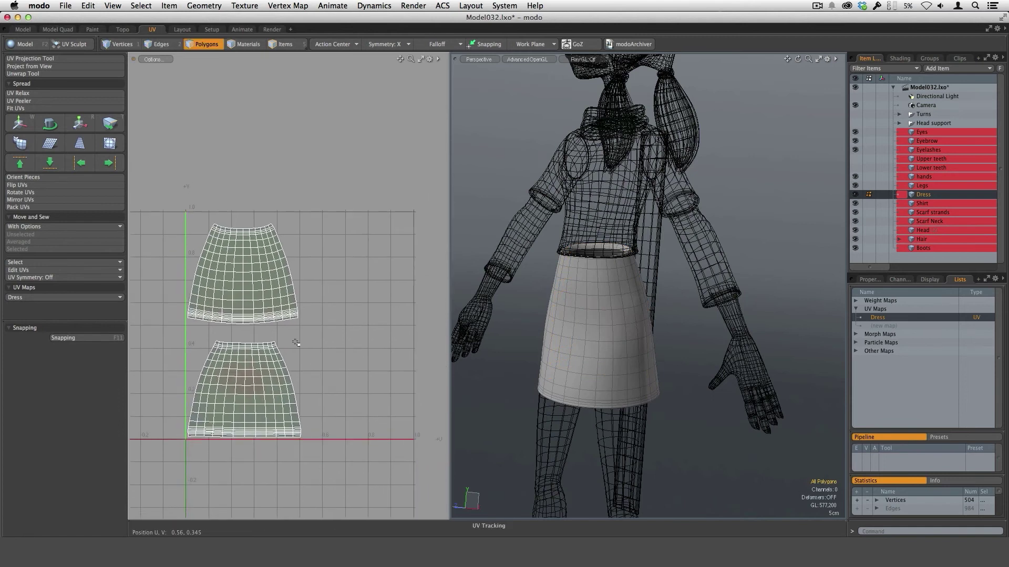
scroll(297, 325, "up", 3)
double_click(298, 289)
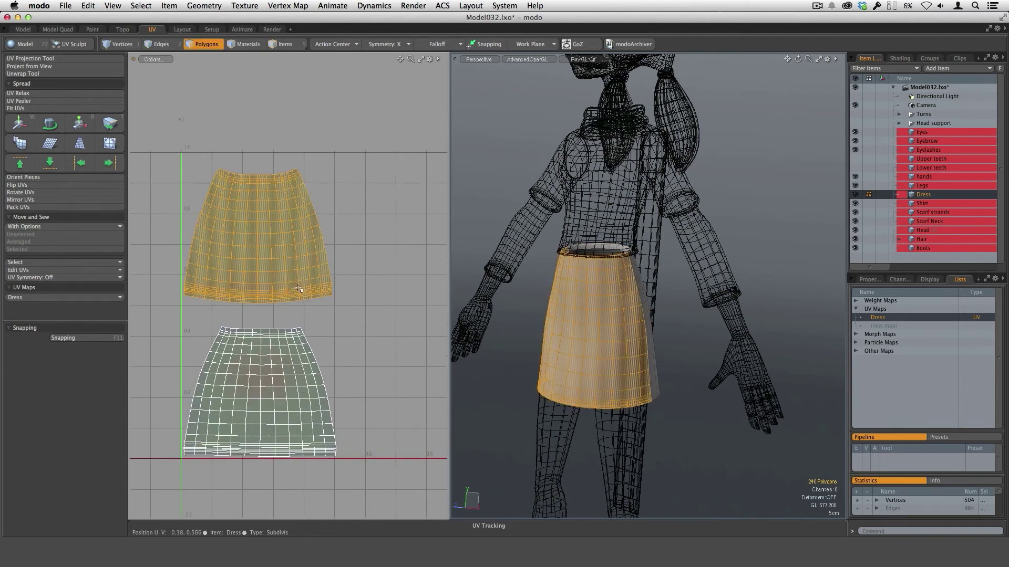
key("w")
left_click_drag(327, 379, 353, 339, "ctrl+alt")
left_click_drag(353, 339, 366, 308, "alt")
left_click_drag(345, 313, 349, 358)
left_click_drag(290, 338, 305, 355, "ctrl+alt")
scroll(373, 374, "down", 6)
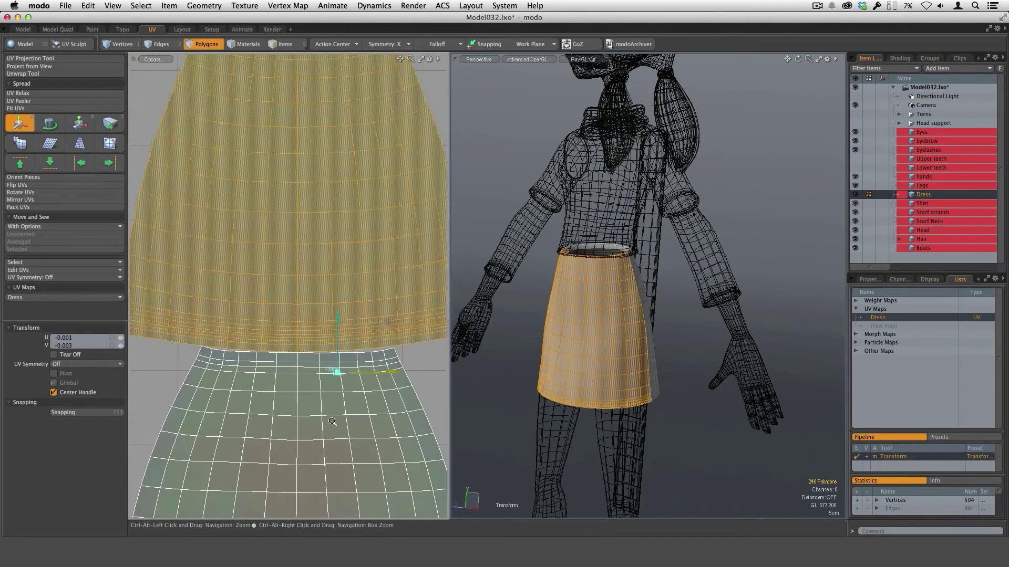
key("q")
left_click(383, 379)
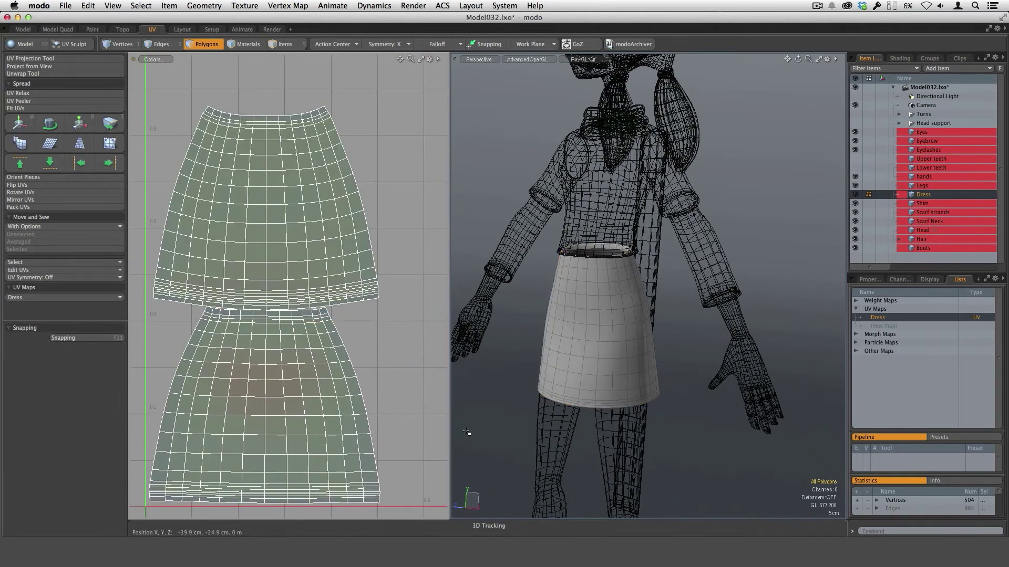
Scale both Dress UV pieces up from the UV origin to about 115% so they fill the tile's height
left_click_drag(624, 351, 666, 336, "alt")
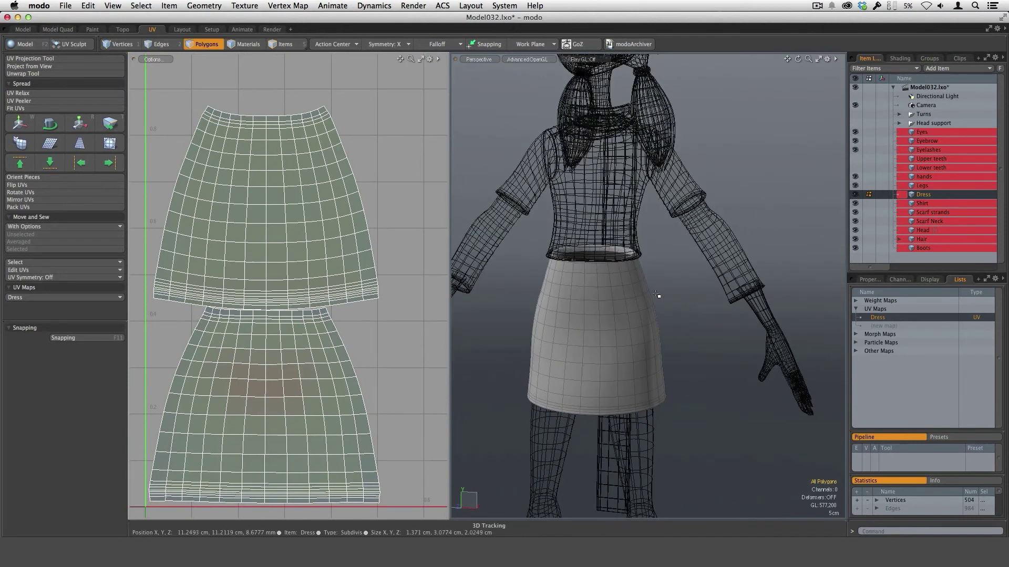
scroll(405, 383, "down", 2)
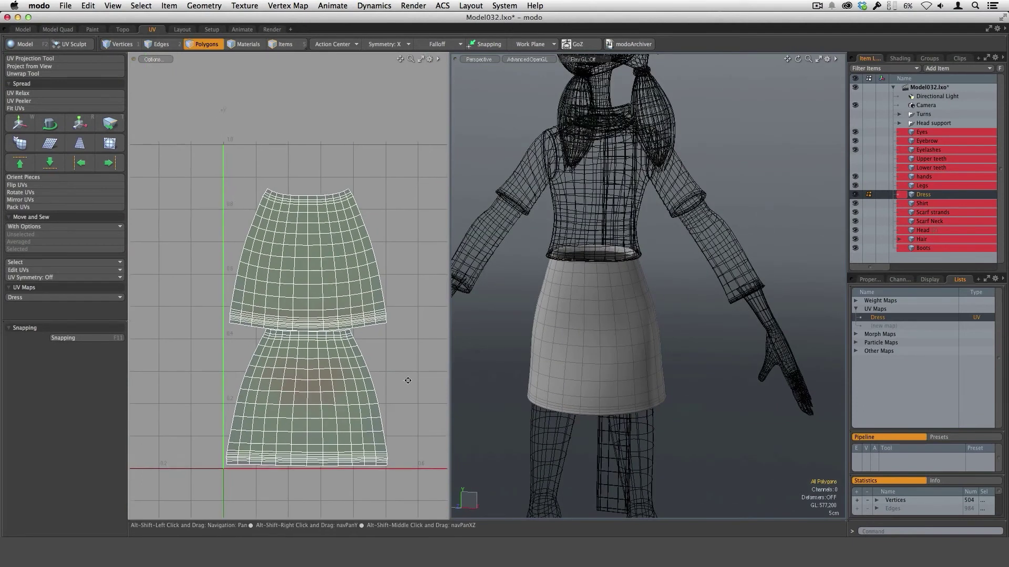
scroll(617, 362, "up", 5)
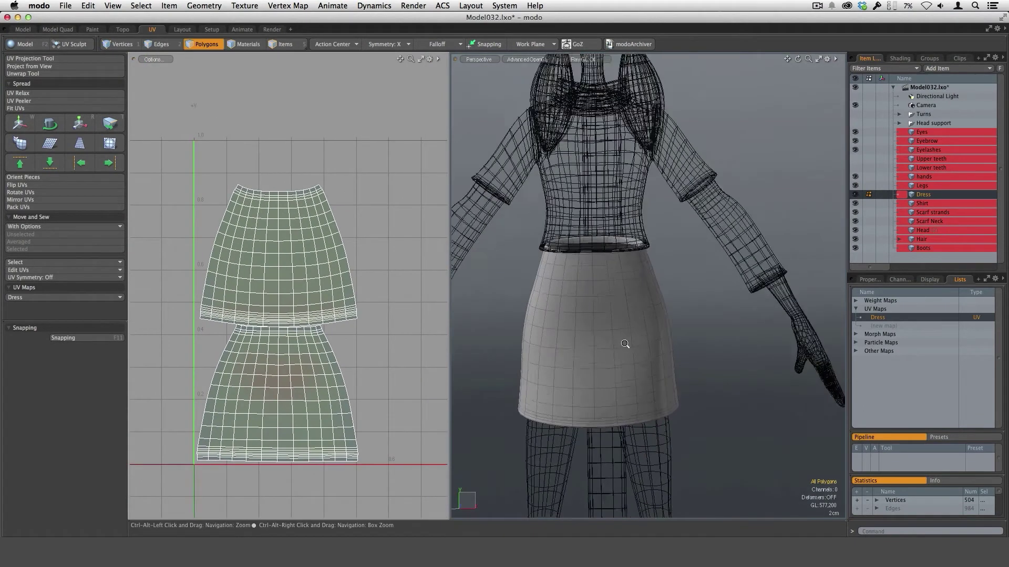
scroll(379, 363, "down", 2)
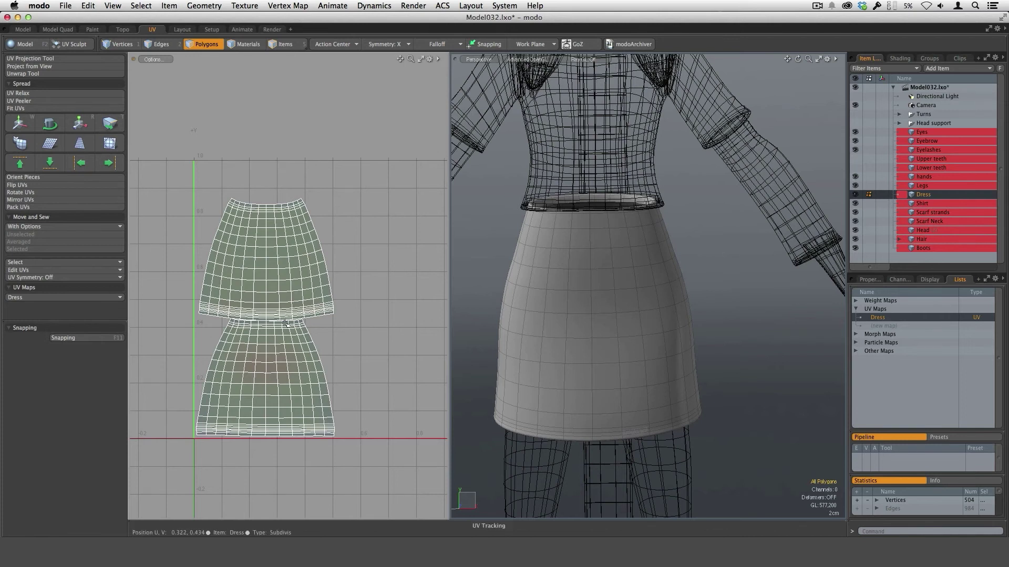
scroll(335, 329, "up", 2)
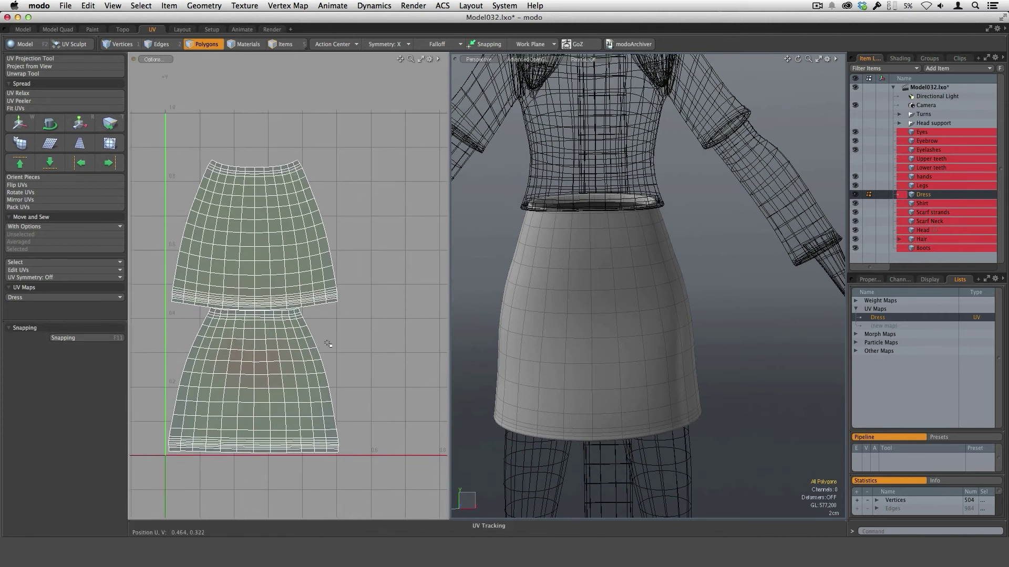
left_click_drag(367, 377, 365, 396, "ctrl+alt")
key("r")
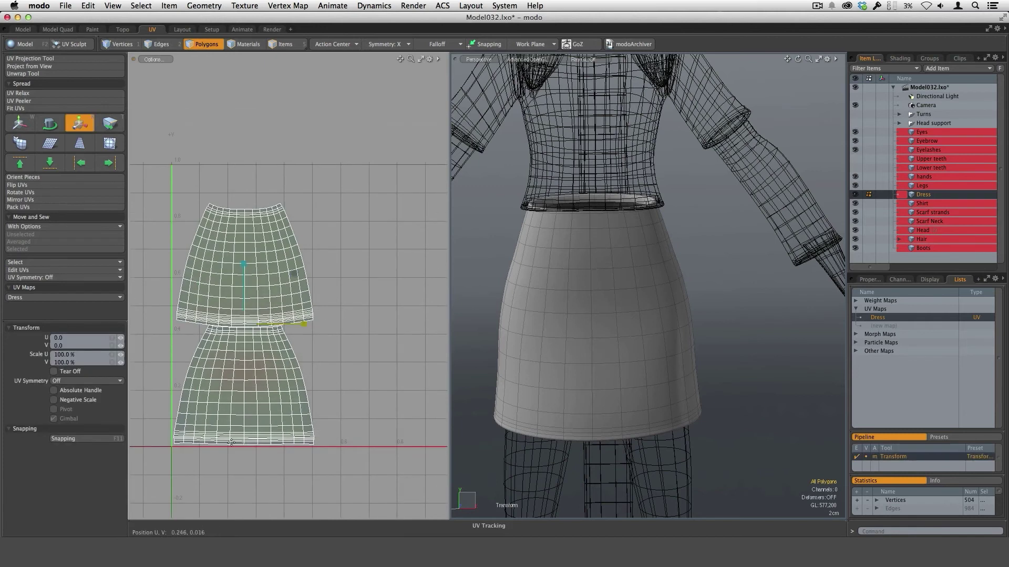
left_click(172, 446)
left_click_drag(223, 395, 223, 395)
left_click_drag(284, 165, 388, 164, "ctrl+alt")
left_click_drag(385, 225, 343, 235, "ctrl+alt")
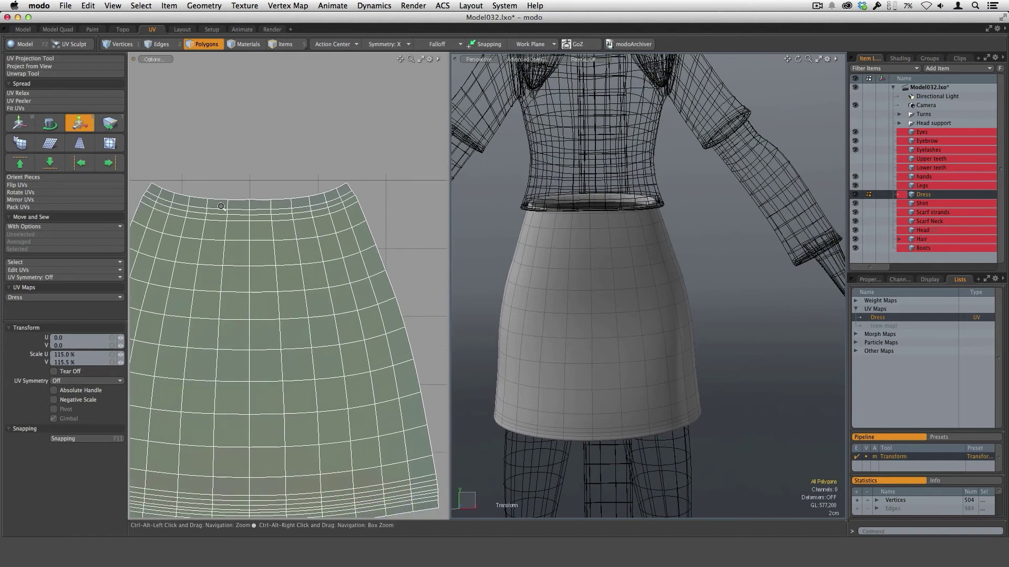
left_click_drag(368, 309, 257, 313, "ctrl+alt")
left_click_drag(284, 389, 229, 239, "alt")
left_click_drag(292, 369, 358, 404, "ctrl+alt")
key("space")
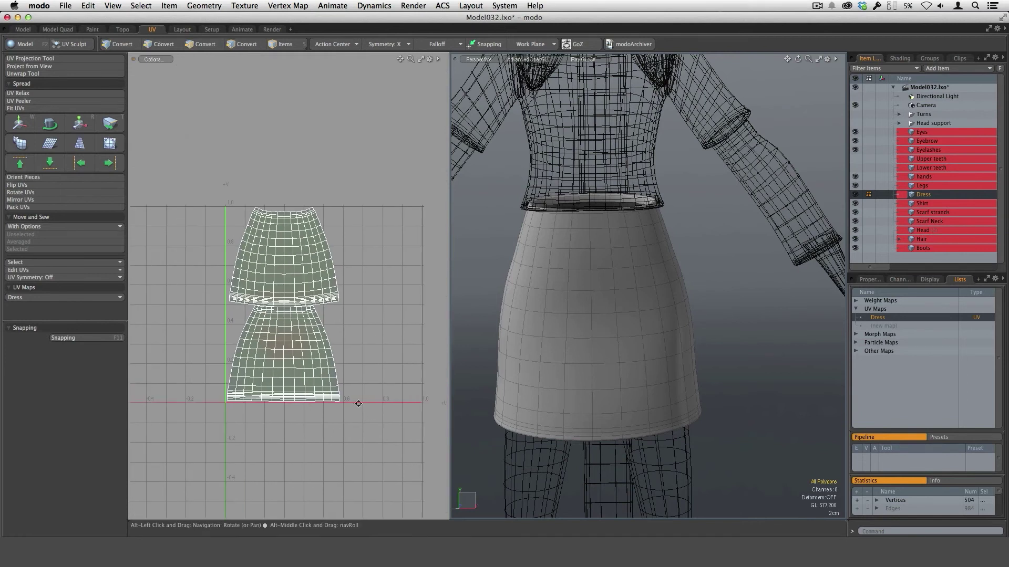
Move both Dress UV pieces together to the middle of the UV tile
key("w")
left_click_drag(336, 307, 374, 254)
key("space")
mouse_move(393, 334)
left_mouse_down("ctrl+alt")
mouse_move(407, 342)
mouse_move(345, 334)
mouse_move(380, 331)
left_mouse_up("ctrl+alt")
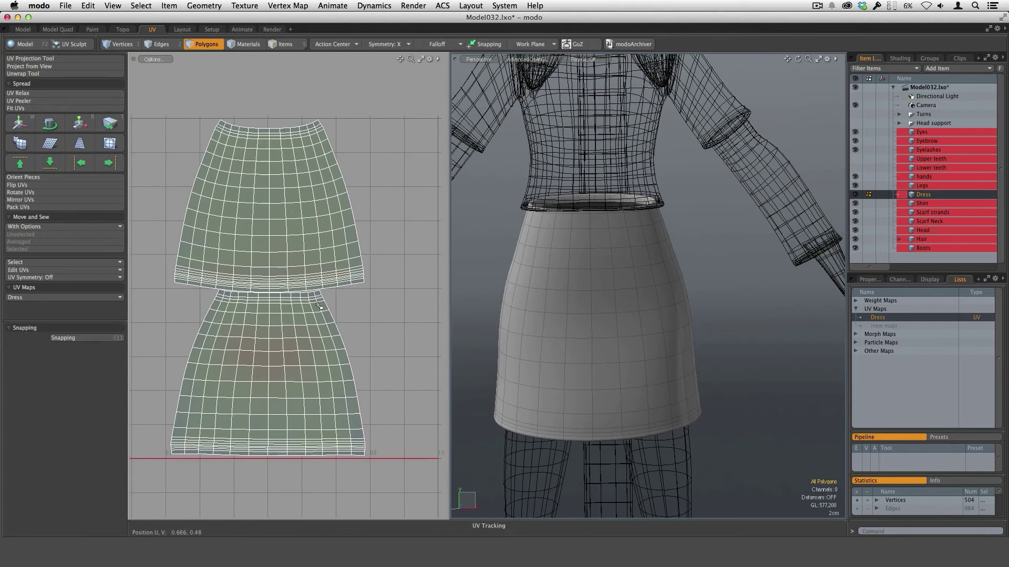
Assign a smoothed material named Dress to the mesh and expand its group in the Shader Tree
left_click_drag(583, 355, 614, 285, "alt")
left_click_drag(650, 378, 622, 356, "alt")
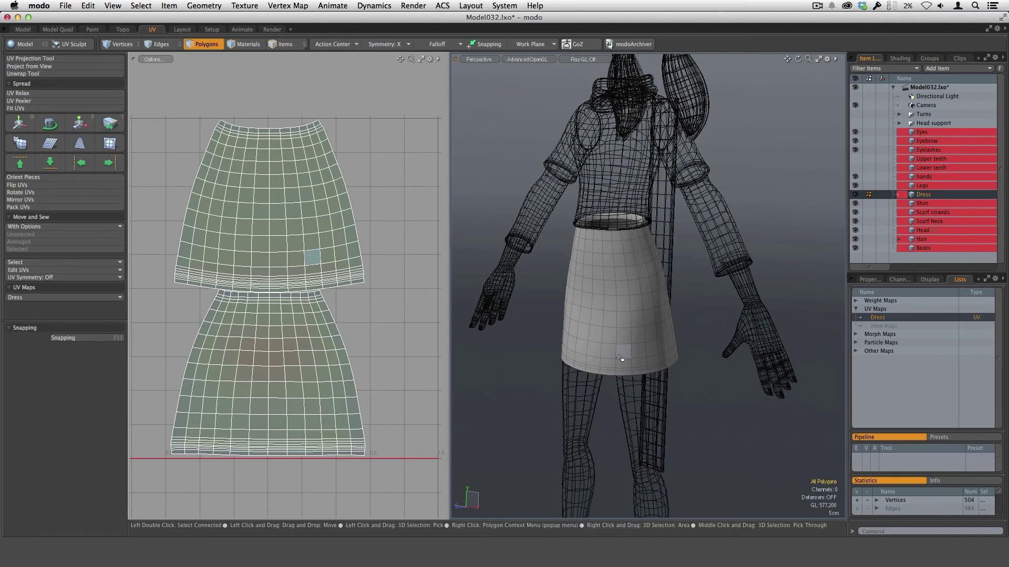
key("m")
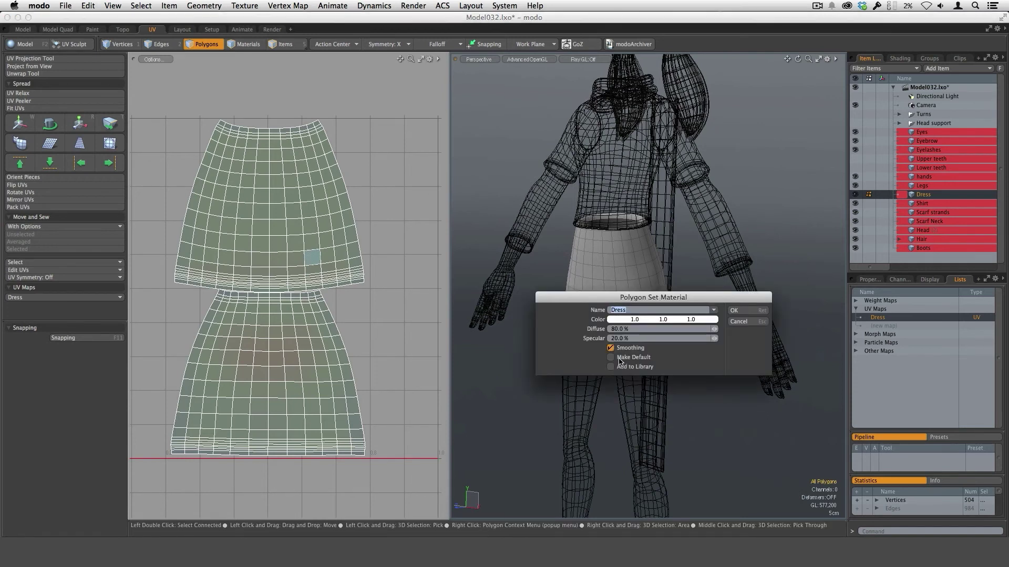
key("Return")
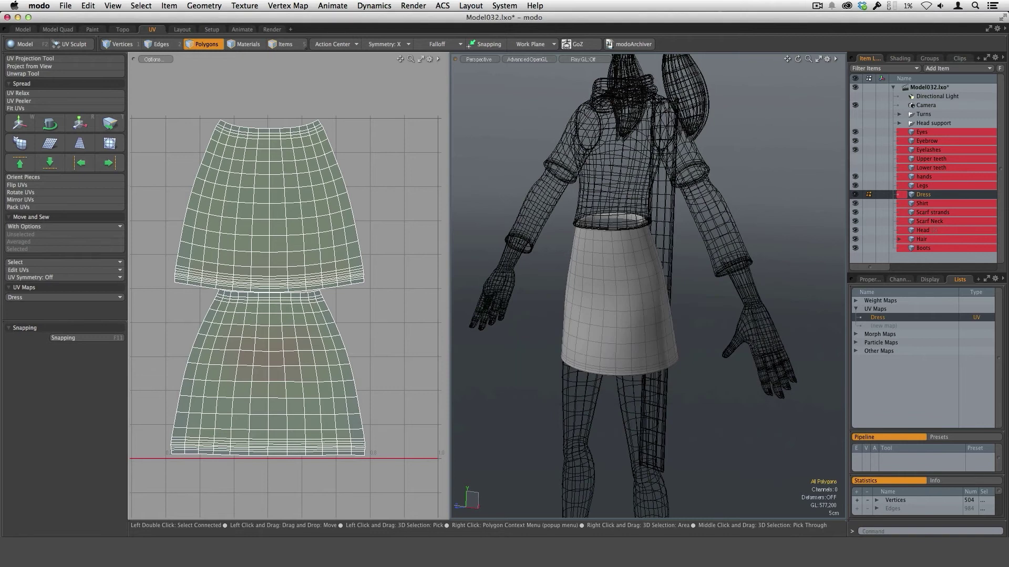
left_click(900, 58)
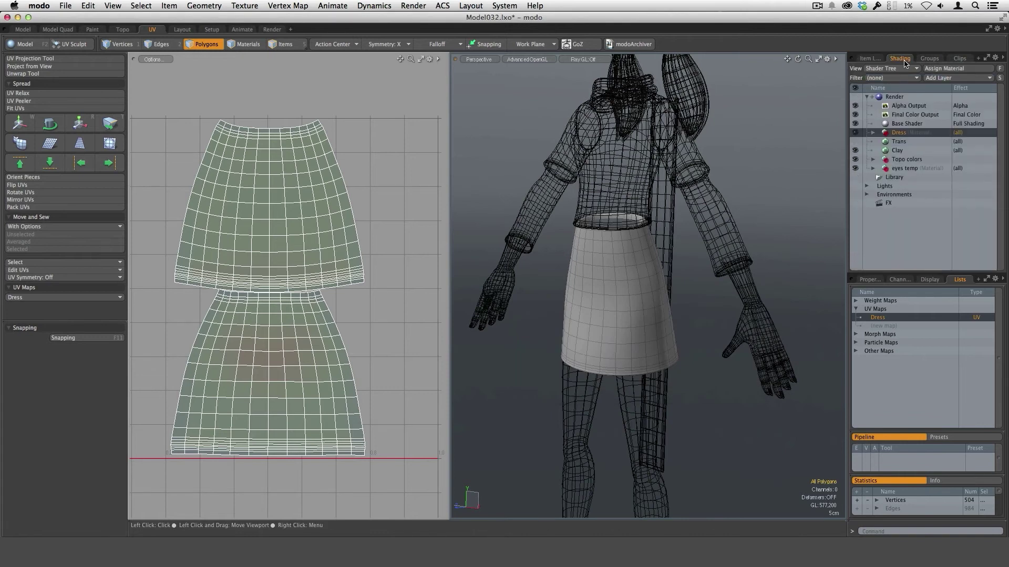
left_click(872, 133)
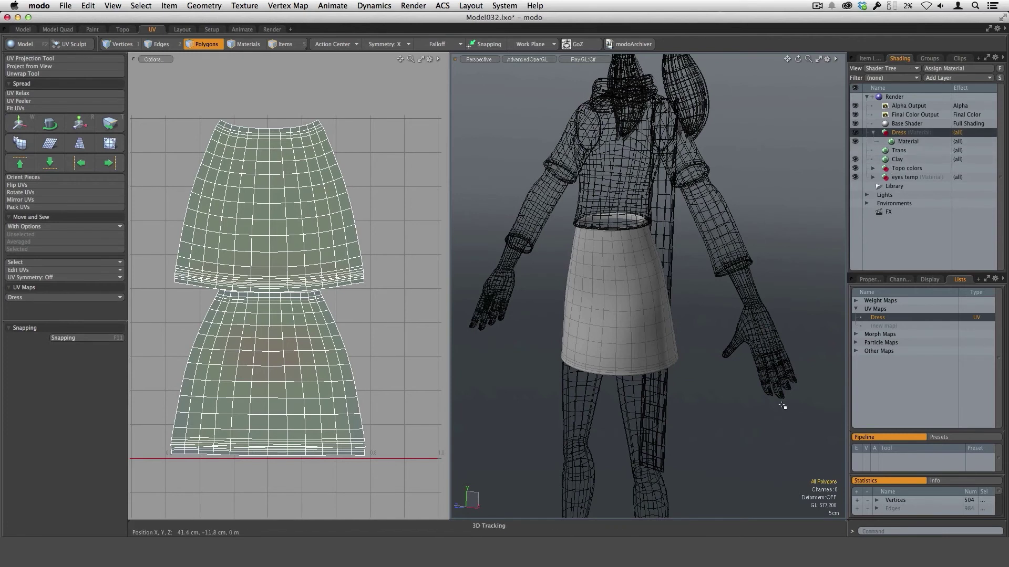
Open the preset browser, reposition it beside the 3D model, and locate the checker images in the UV folder under Assets > Images
scroll(641, 247, "up", 3)
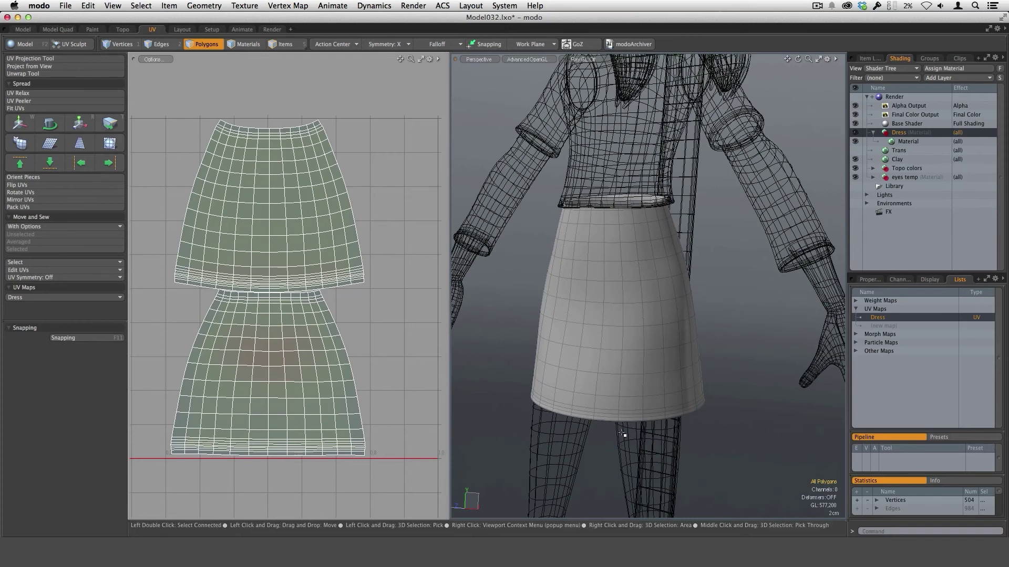
key("F6")
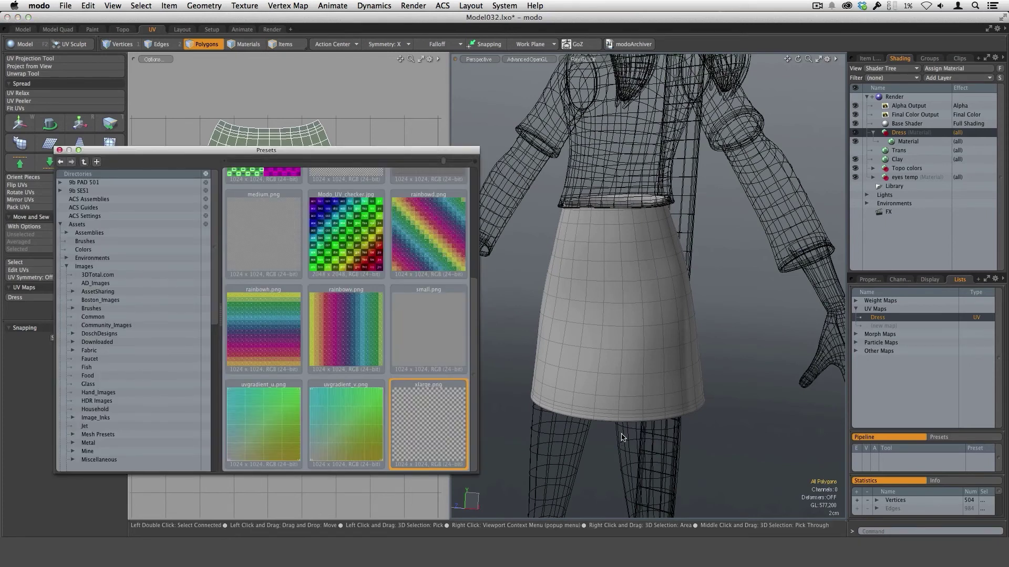
left_click_drag(395, 154, 368, 109)
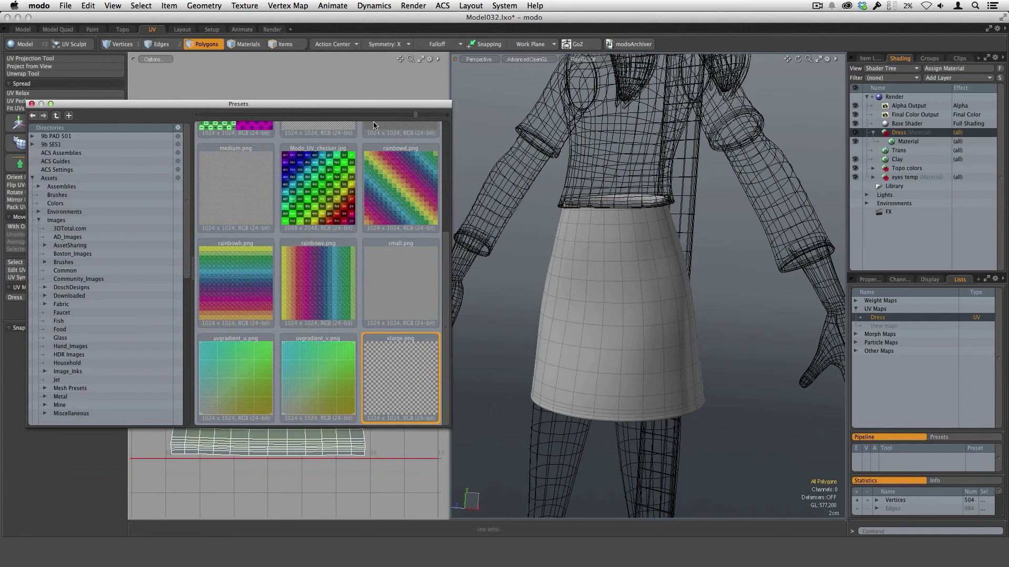
scroll(445, 287, "up", 2)
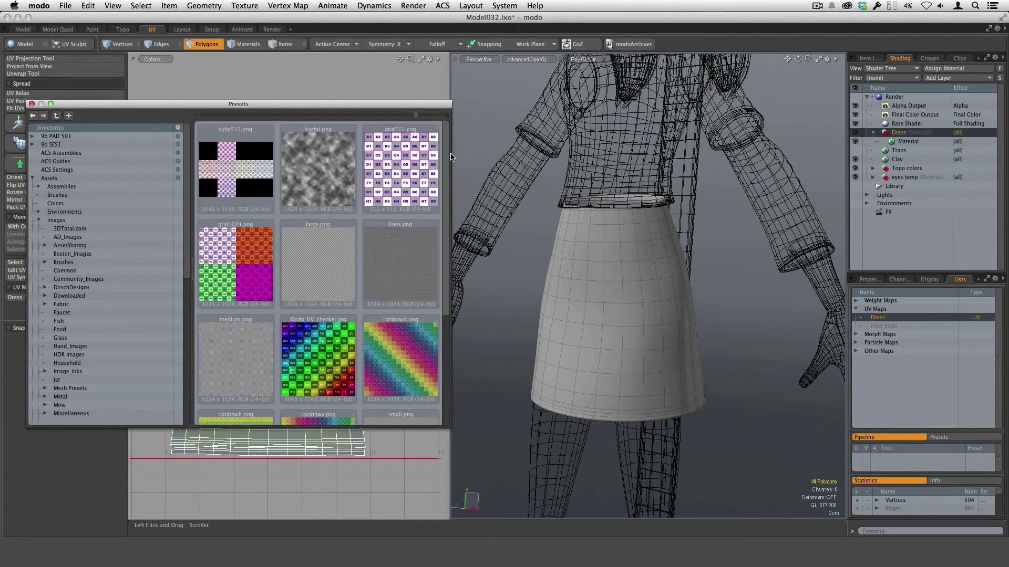
scroll(441, 292, "down", 2)
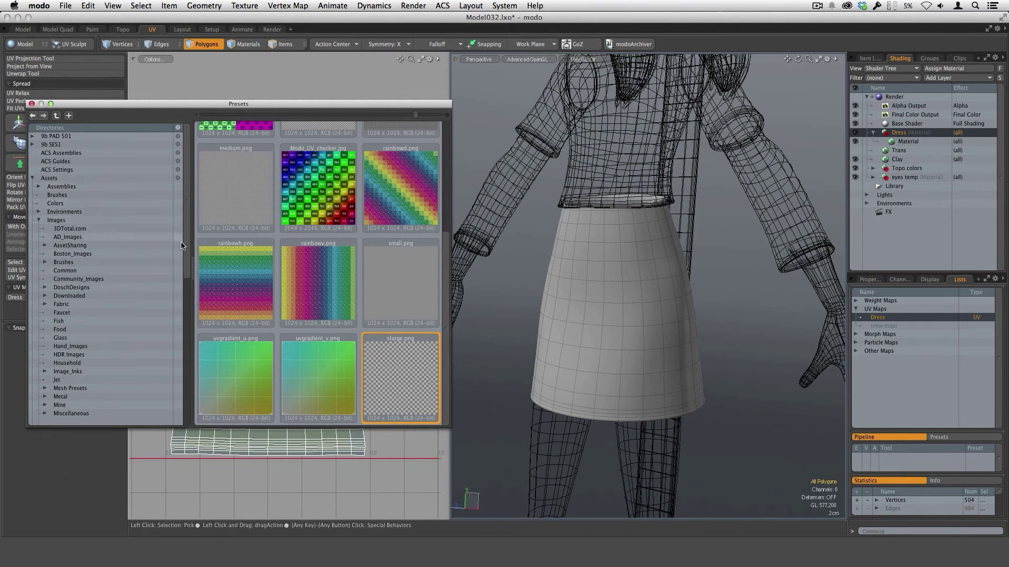
scroll(181, 245, "down", 8)
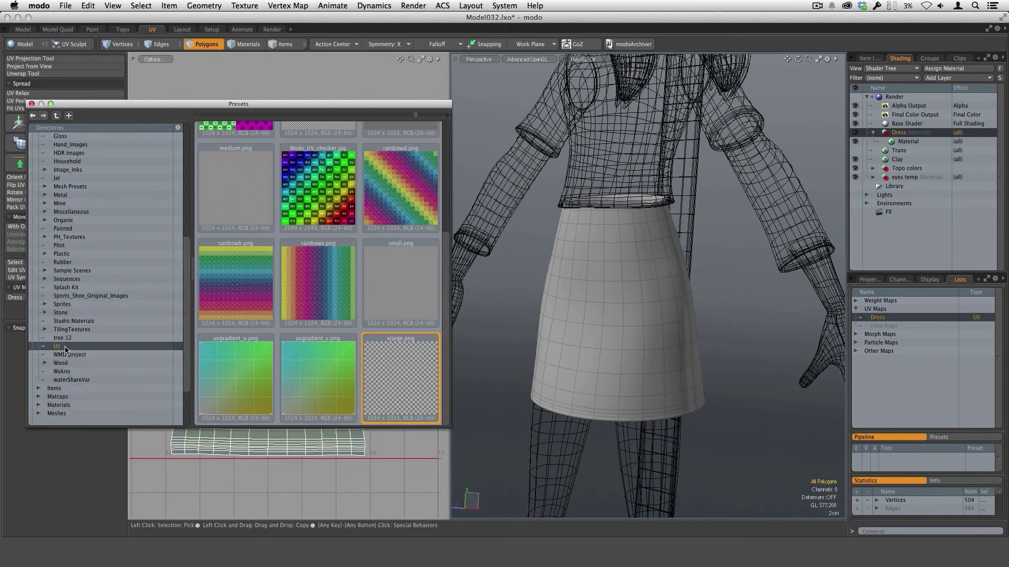
Apply the xlarge.png checker preset to the skirt mesh as an image layer of the Dress material
left_click_drag(412, 343, 641, 364)
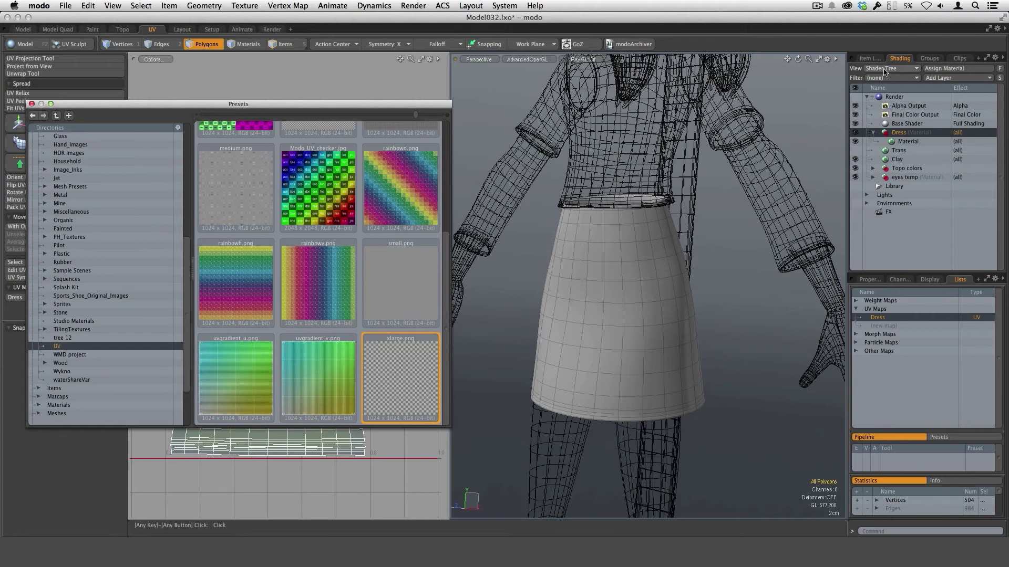
left_click(870, 58)
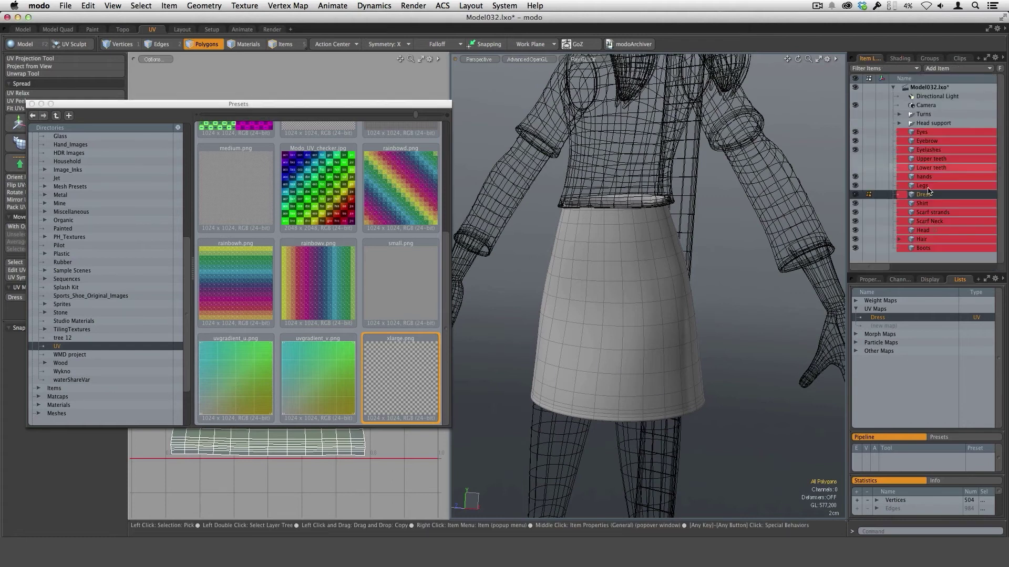
left_click(899, 58)
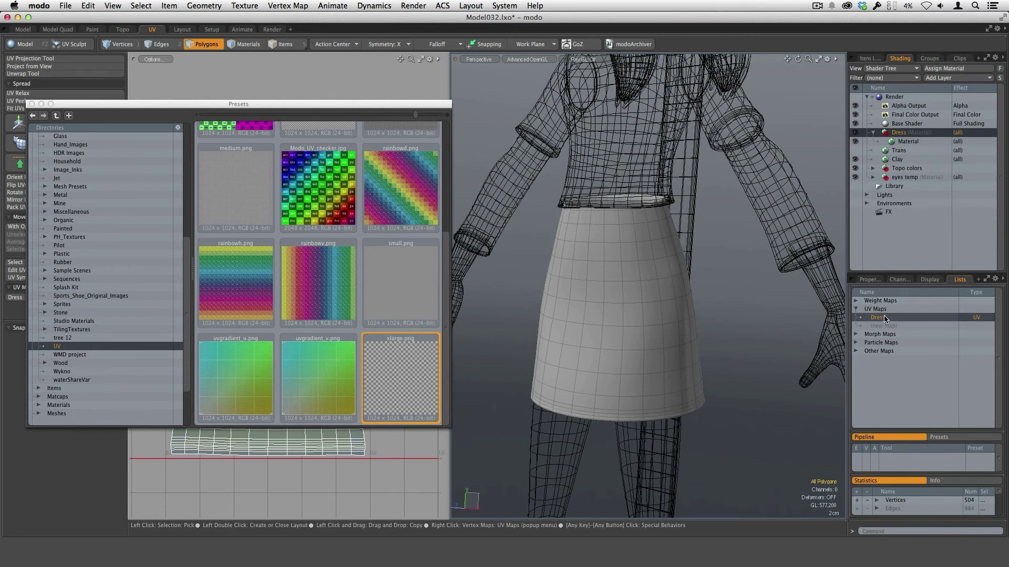
left_click(427, 384)
left_click_drag(428, 383, 614, 318)
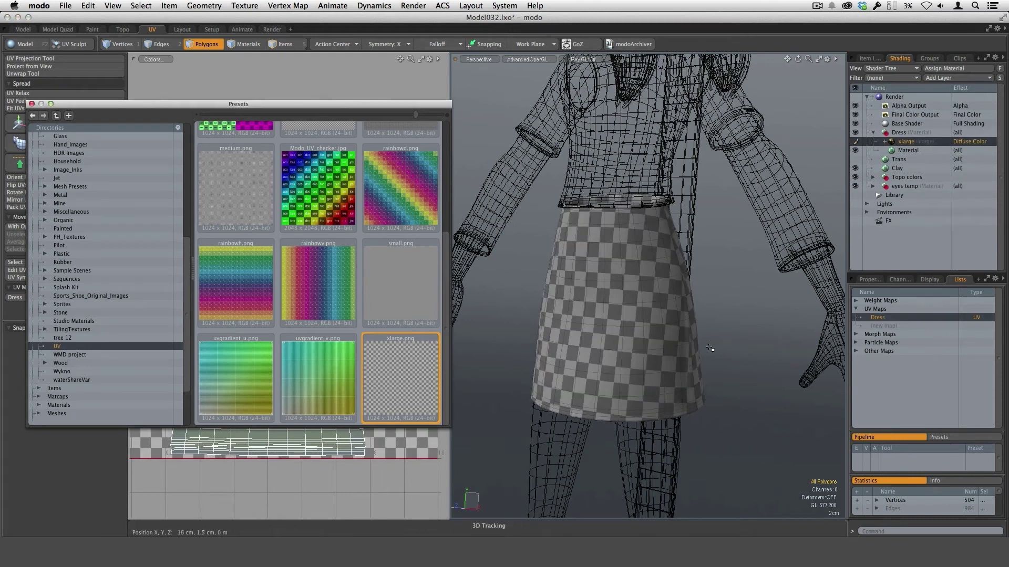
Close the preset browser and turn off Show Distortion in the UV view so the checker shows behind the UVs
left_click_drag(746, 359, 680, 310, "alt")
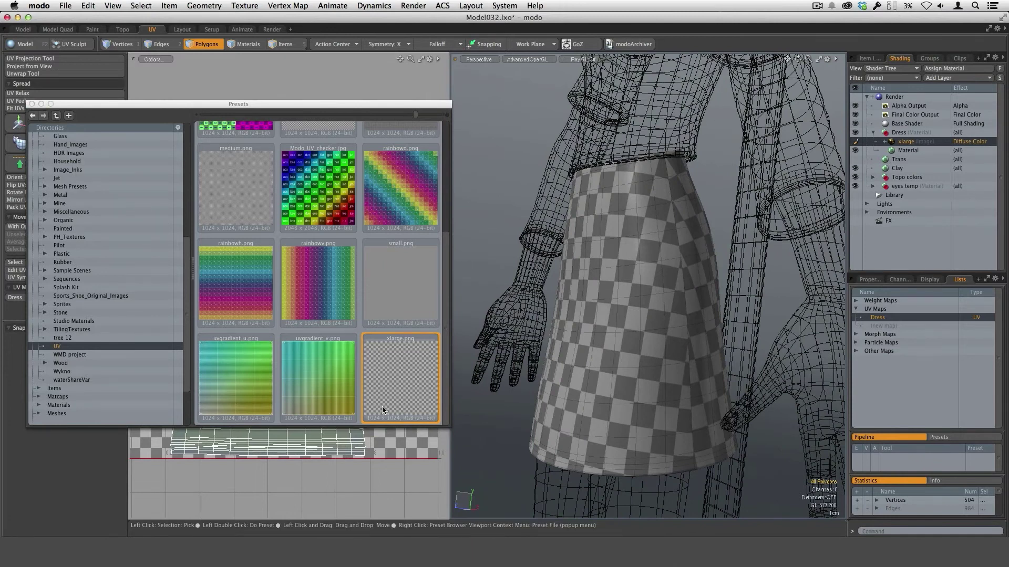
left_click(32, 104)
left_click_drag(644, 424, 546, 328, "ctrl+alt")
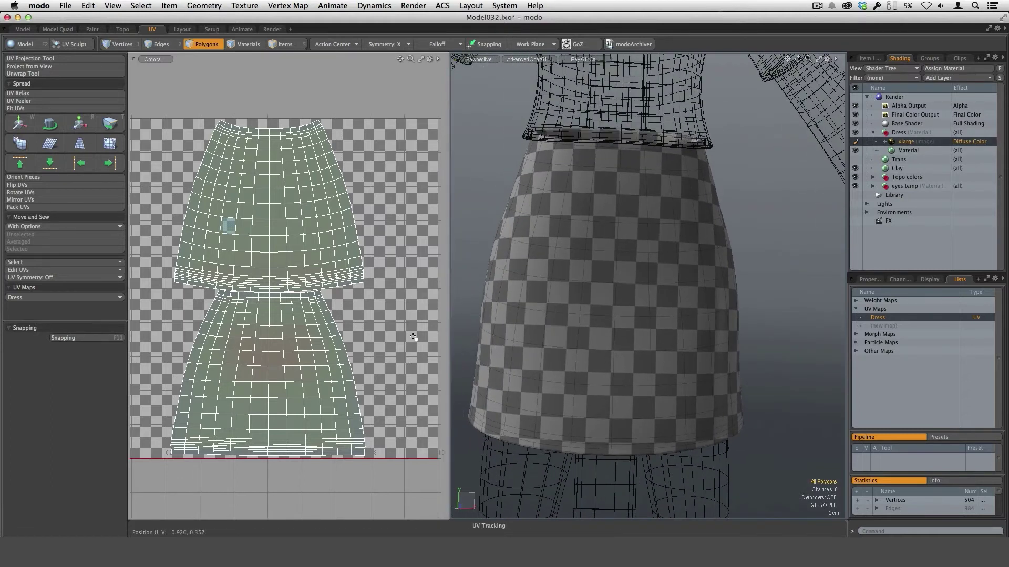
left_click(154, 60)
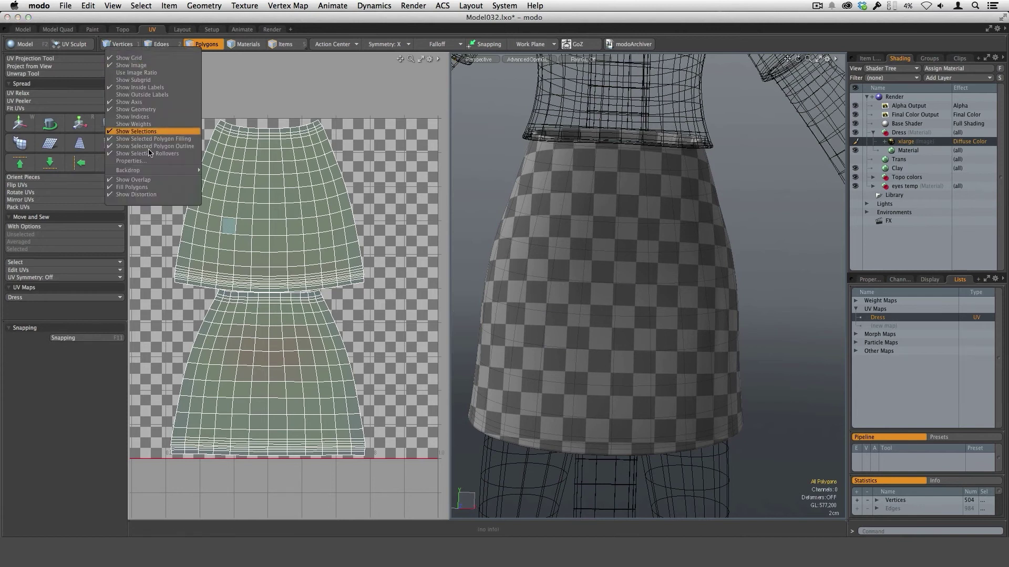
left_click(147, 192)
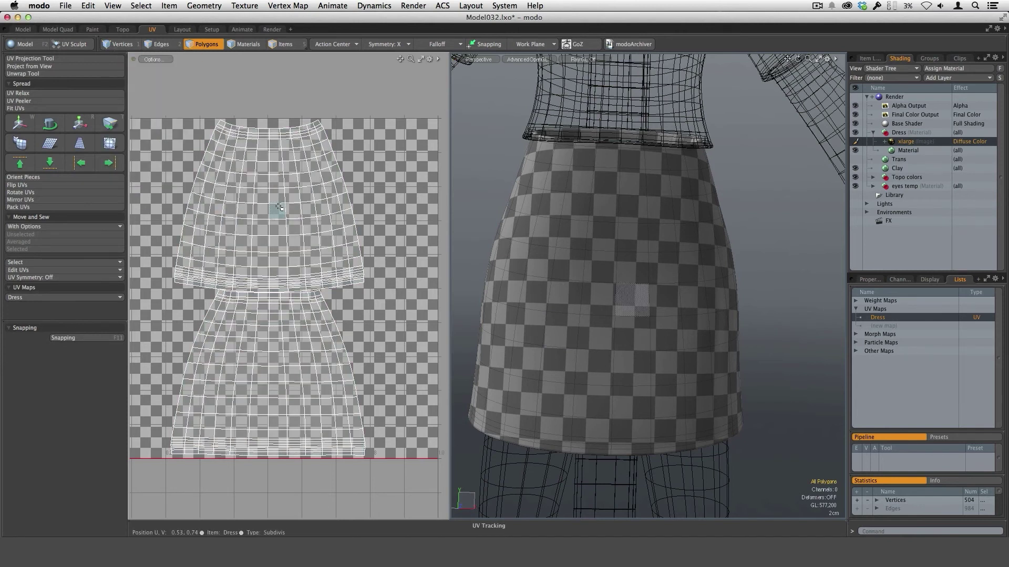
Select one polygon near the middle of the front UV piece and compare its checker squares in the UV and 3D views
double_click(279, 205)
left_click(279, 108)
left_click(281, 209)
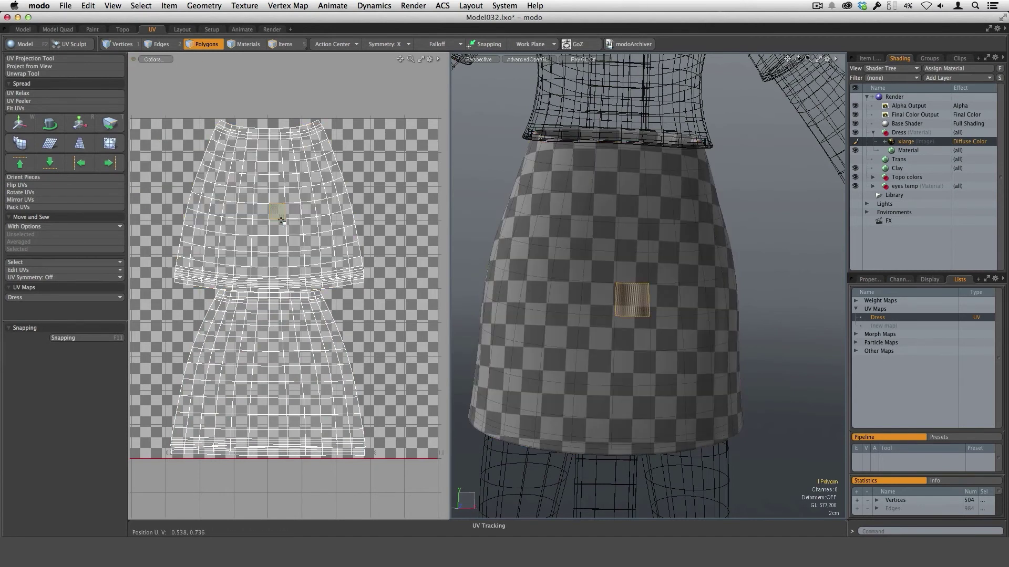
mouse_move(663, 326)
left_mouse_down("alt")
mouse_move(683, 315)
mouse_move(670, 311)
left_mouse_up("alt")
left_click_drag(283, 210, 334, 281, "ctrl+alt")
left_click_drag(333, 282, 400, 398, "alt+shift")
left_click_drag(345, 346, 394, 376, "ctrl+alt")
left_click_drag(394, 376, 371, 333, "alt+shift")
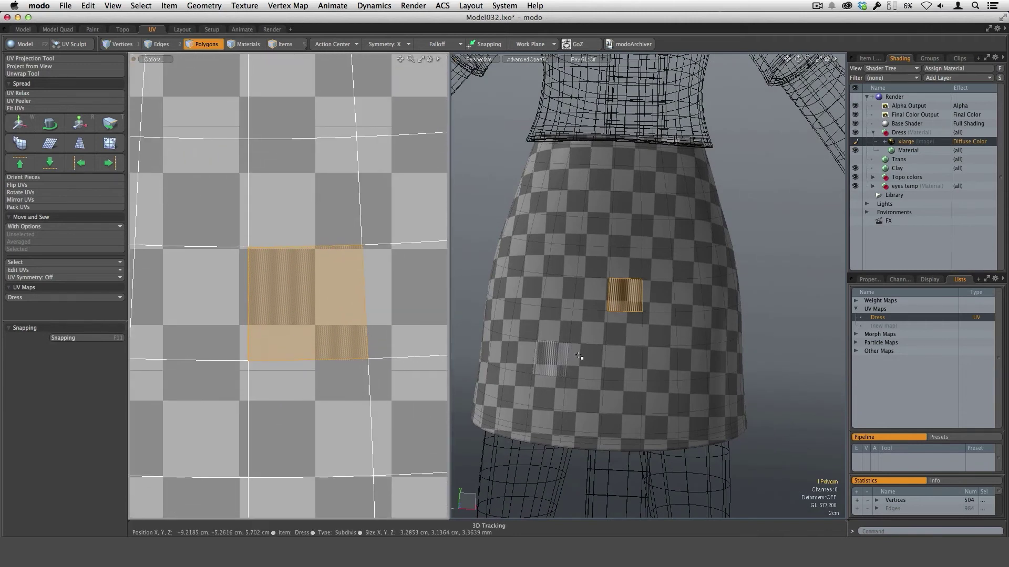
left_click_drag(619, 327, 722, 315, "ctrl+alt")
left_click_drag(723, 316, 720, 278, "alt")
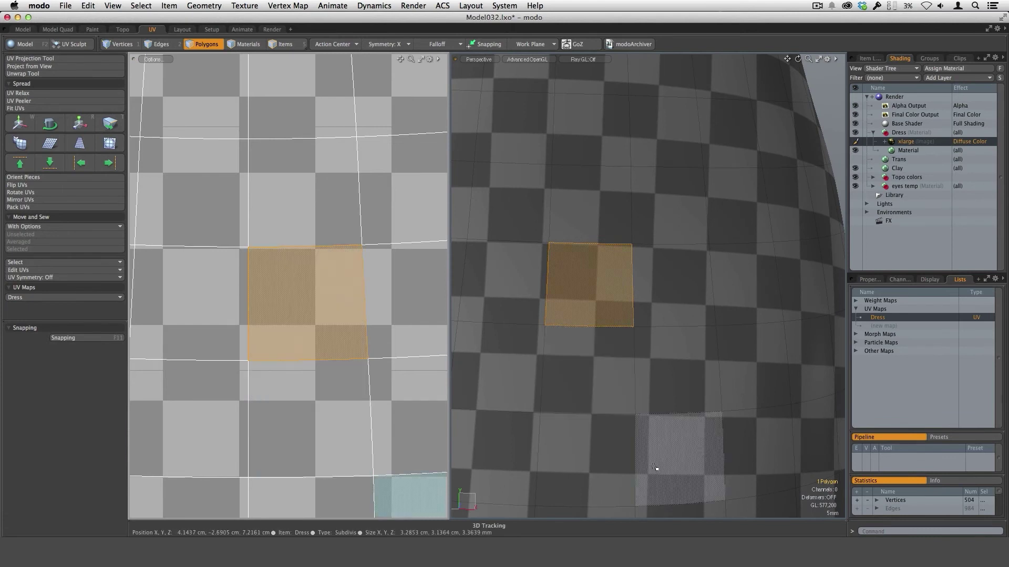
left_click_drag(403, 391, 349, 422, "ctrl+alt")
scroll(378, 418, "down", 4)
left_click_drag(389, 383, 316, 293, "alt")
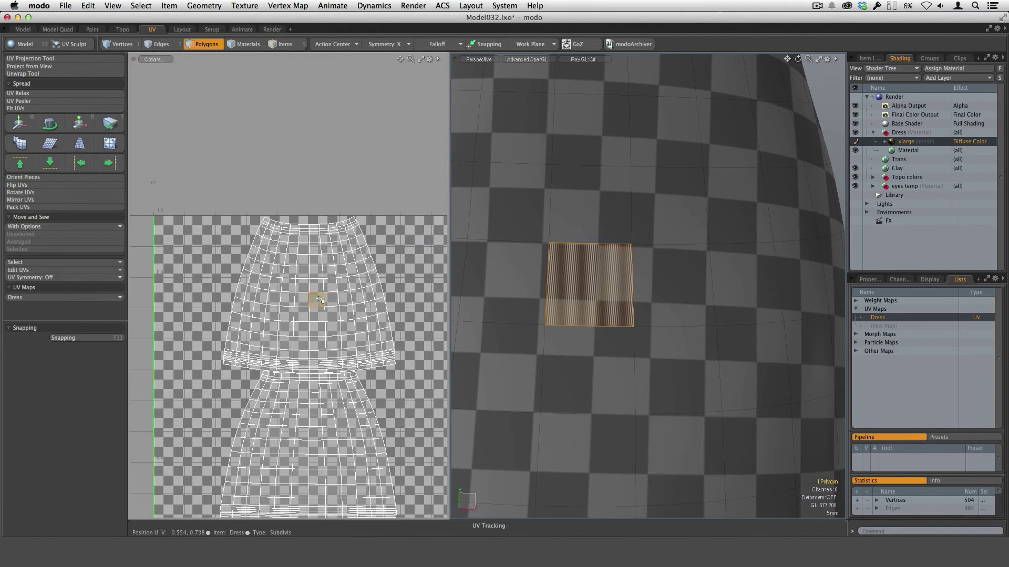
left_click_drag(678, 364, 578, 376, "ctrl+alt")
left_click_drag(629, 322, 667, 323, "ctrl+alt")
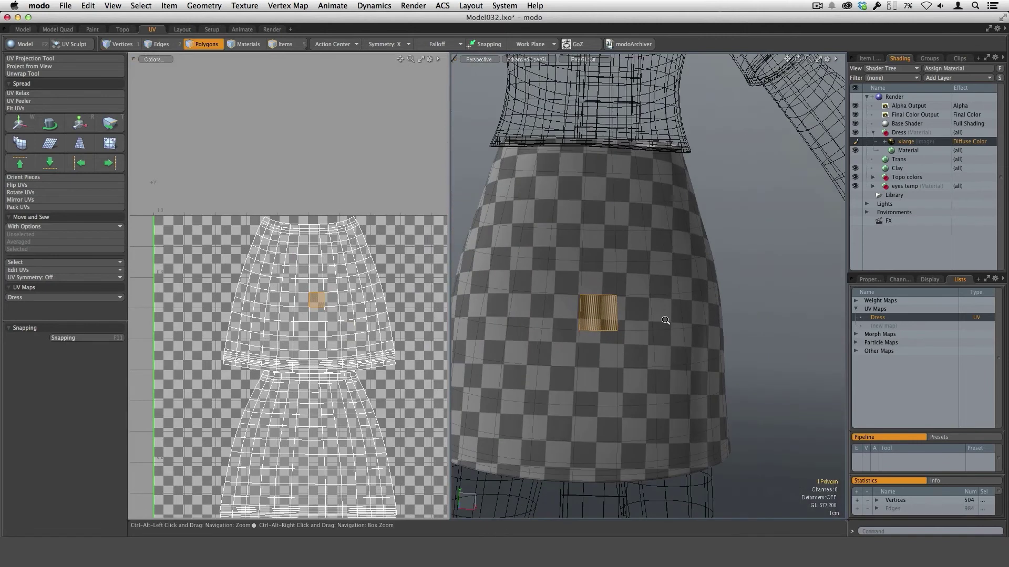
Clear the polygon selection and examine the checker pattern along the skirt's side seam and around the dress
left_click(737, 309)
left_click_drag(732, 340, 688, 336, "ctrl+alt")
mouse_move(720, 305)
left_mouse_down("alt")
mouse_move(637, 309)
mouse_move(749, 342)
mouse_move(766, 291)
mouse_move(738, 307)
left_mouse_up("alt")
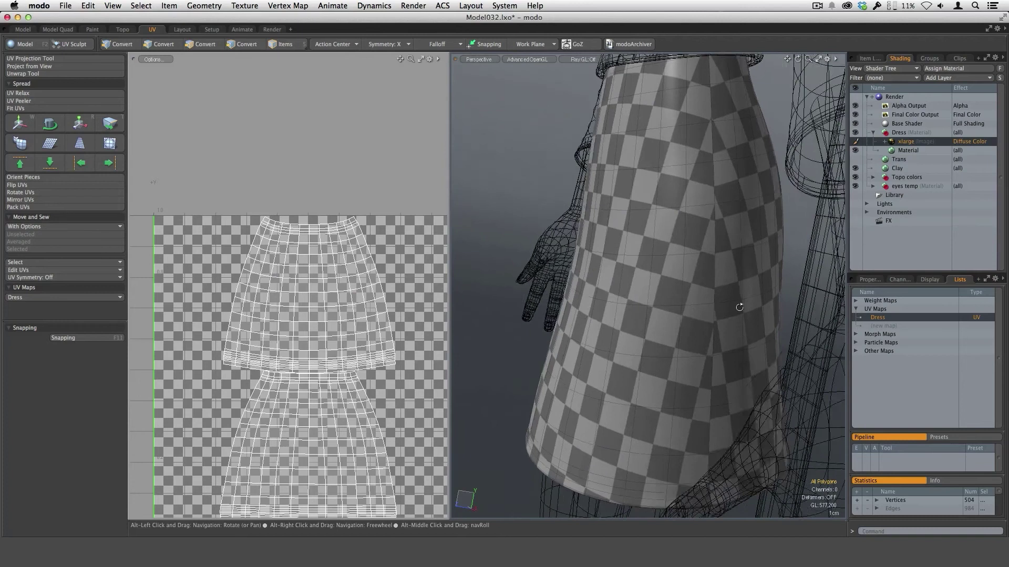
scroll(722, 165, "down", 2)
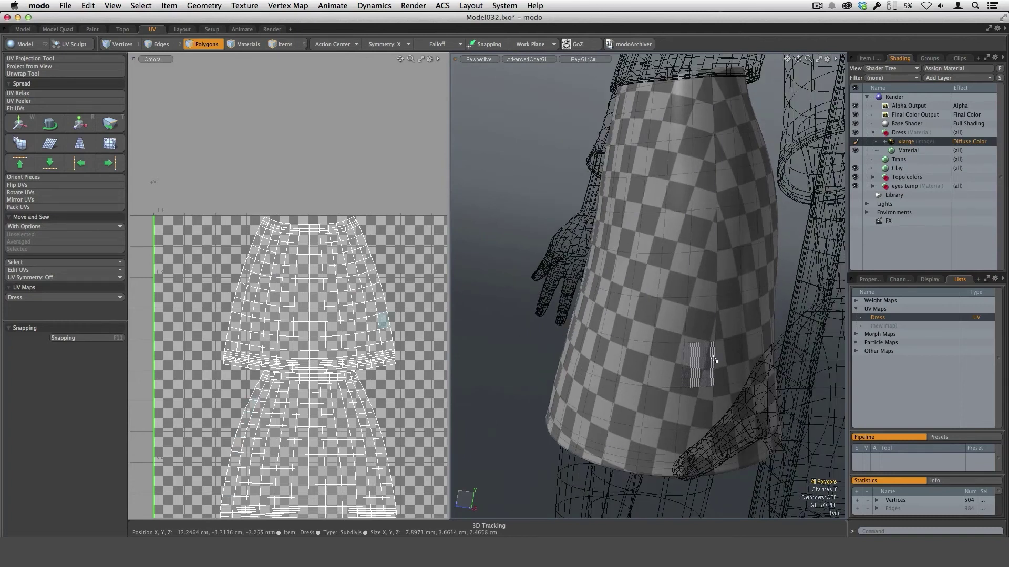
left_click_drag(572, 326, 677, 289, "alt")
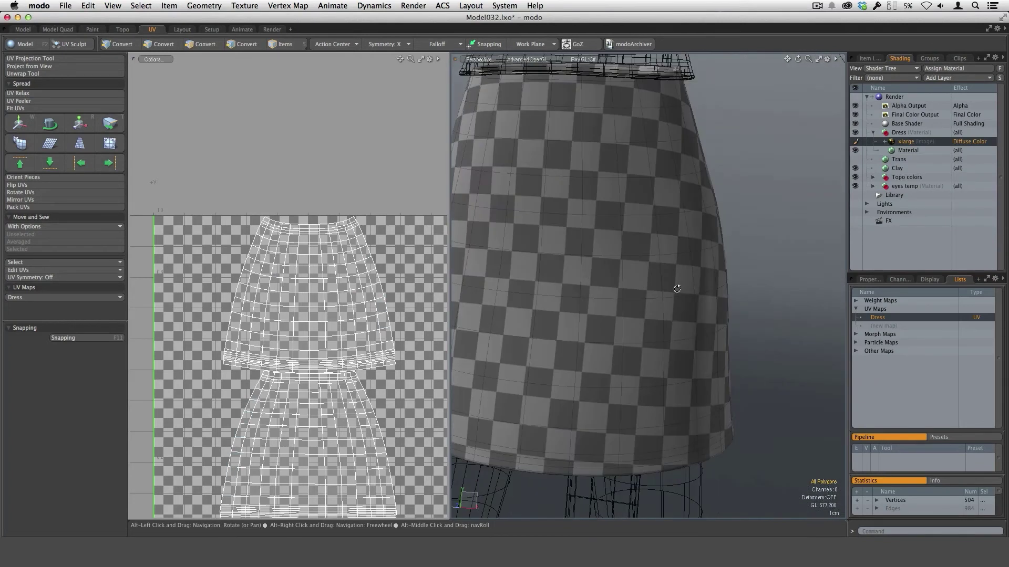
left_click_drag(565, 281, 686, 317, "alt")
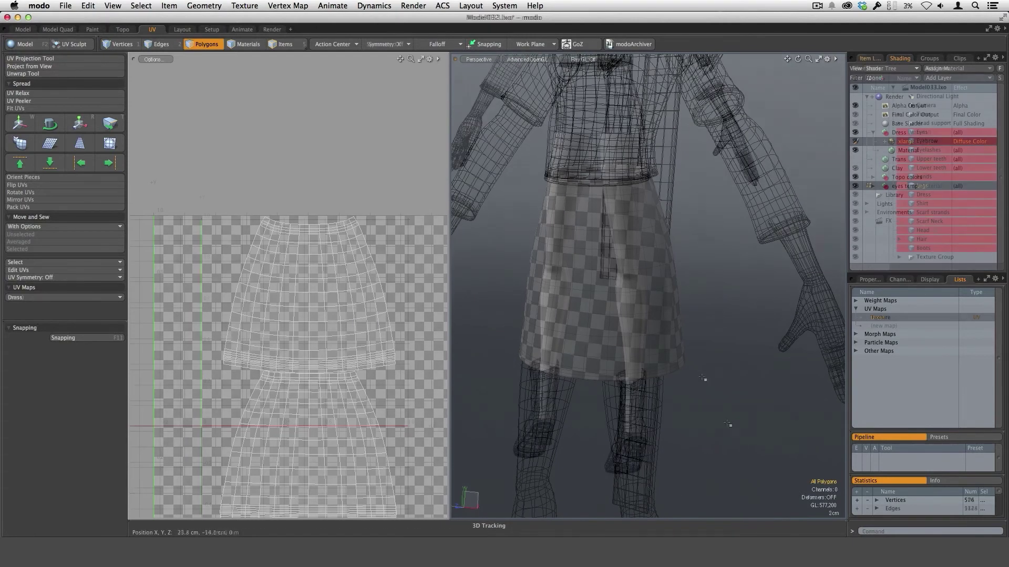
Delete the character's entire right leg from the Legs mesh in the Model033.lxo scene
key("alt")
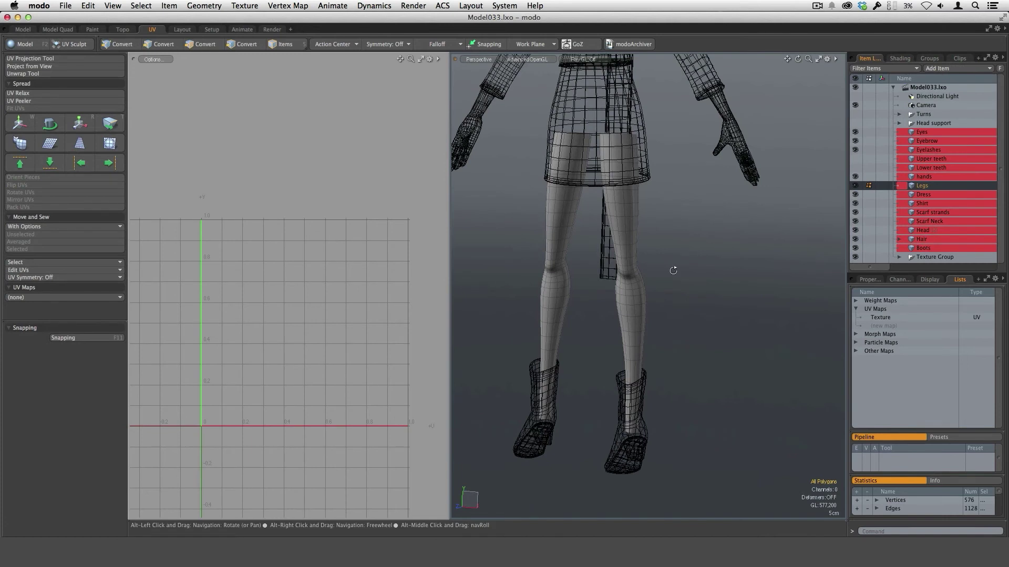
left_click_drag(676, 315, 653, 273, "alt")
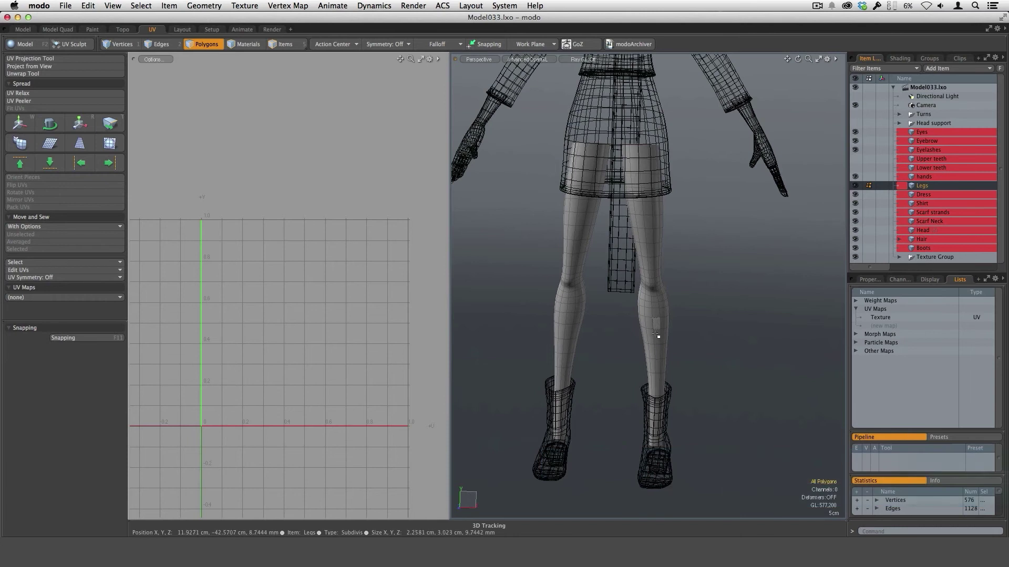
double_click(571, 342)
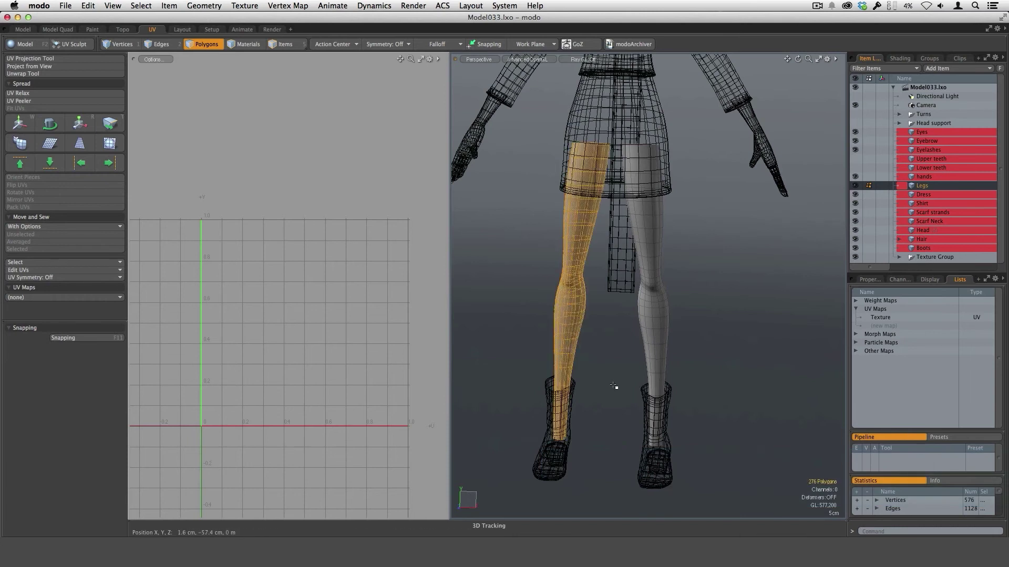
key("Delete")
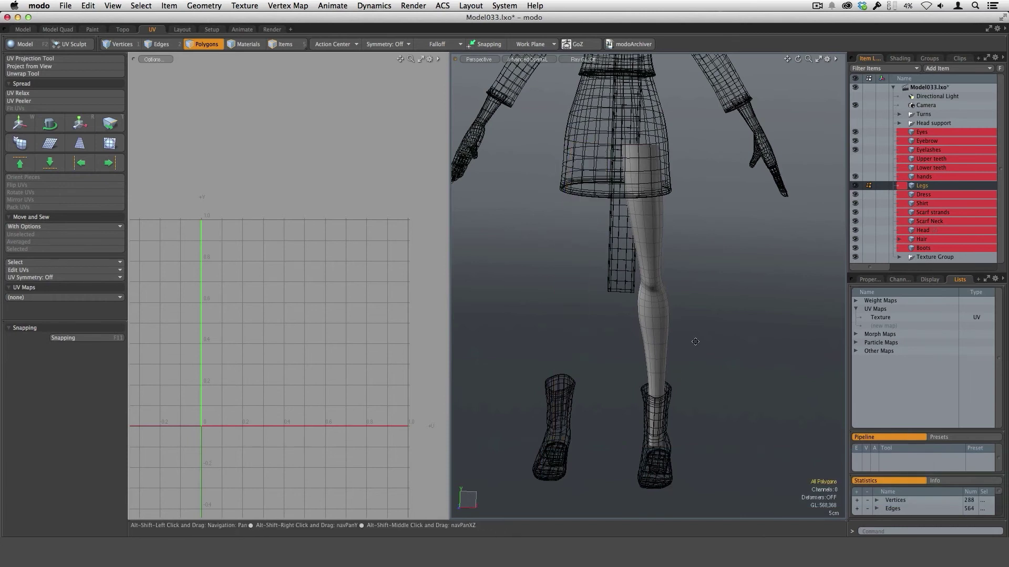
Hide everything except the remaining leg and bring its lower half into close view
left_click_drag(677, 369, 640, 305, "alt+shift")
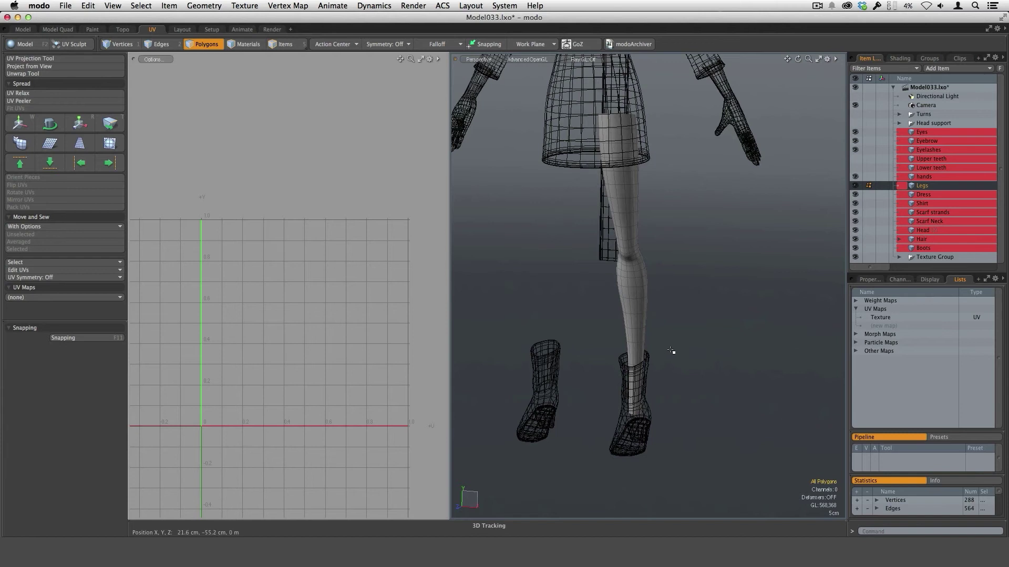
key("shift+h")
scroll(653, 354, "up", 5)
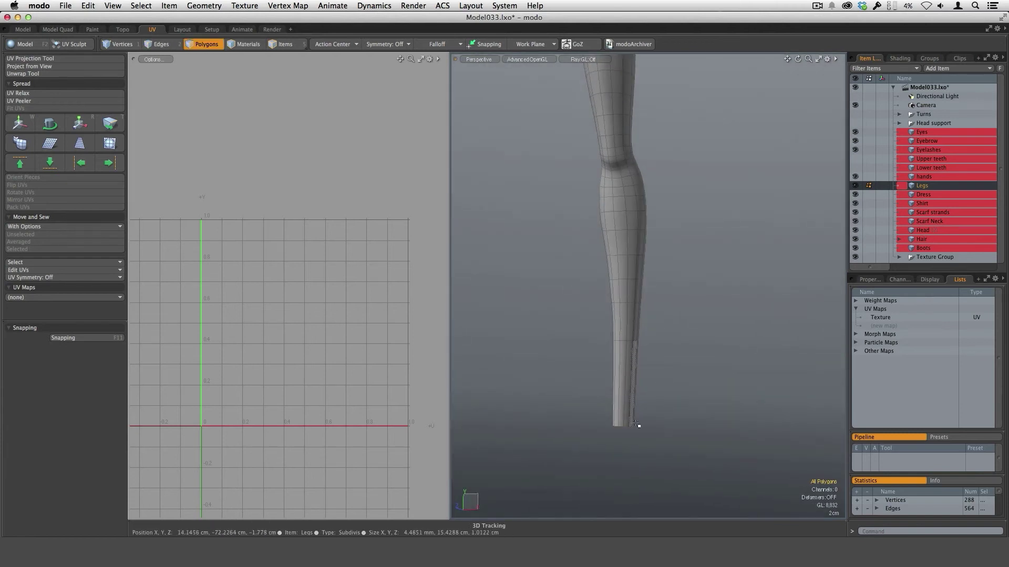
Split the long polygons at the ankle end of the leg with a uniform Loop Slice of count 3, and clear the selection
mouse_move(658, 360)
left_mouse_down("alt")
mouse_move(630, 386)
mouse_move(668, 404)
mouse_move(687, 315)
mouse_move(678, 308)
left_mouse_up("alt")
key("alt+c")
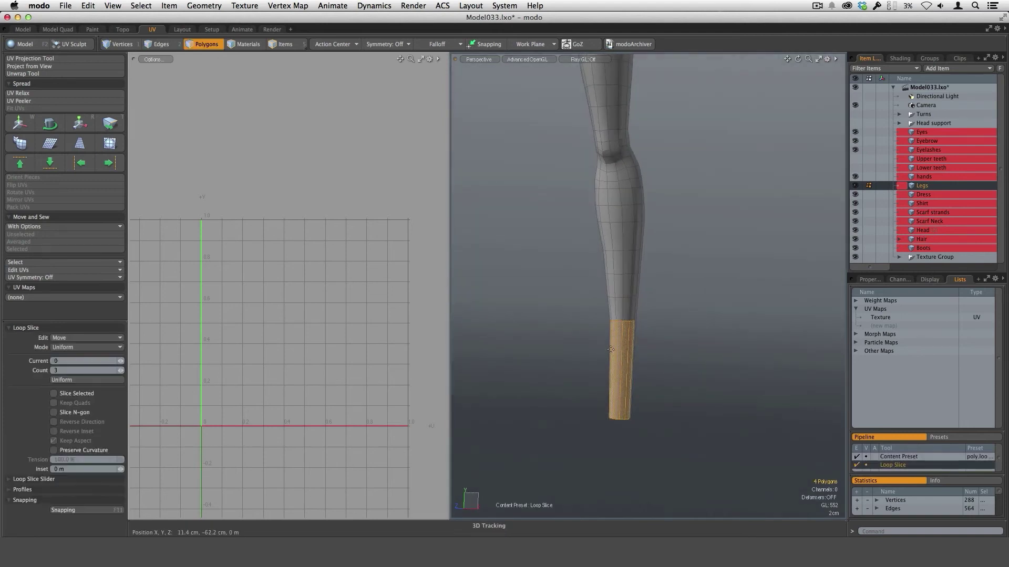
key("space")
left_click(660, 382)
Unhide the rest of the model and show the Legs mesh's Texture UV map with the leg viewed from behind
mouse_move(654, 343)
left_mouse_down("alt")
mouse_move(633, 339)
mouse_move(639, 374)
mouse_move(658, 356)
mouse_move(642, 334)
mouse_move(673, 349)
mouse_move(664, 349)
left_mouse_up("alt")
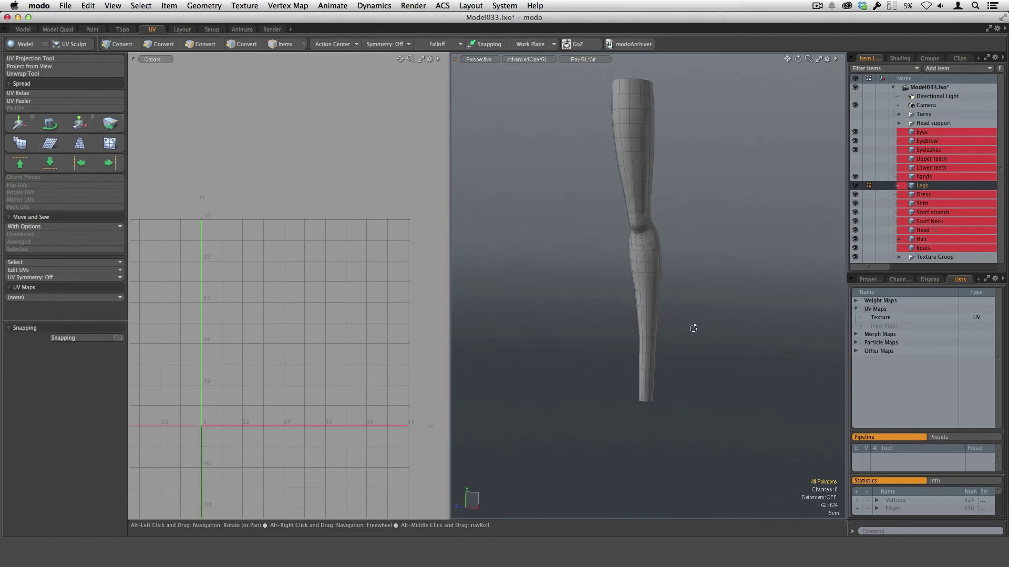
key("u")
left_click_drag(686, 286, 633, 279, "alt")
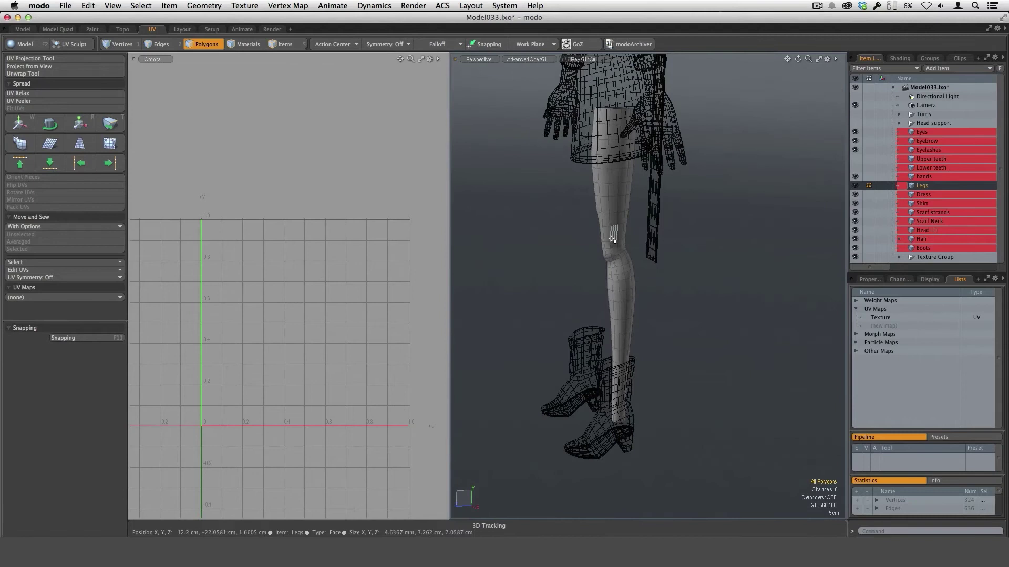
left_click_drag(614, 241, 683, 336, "alt")
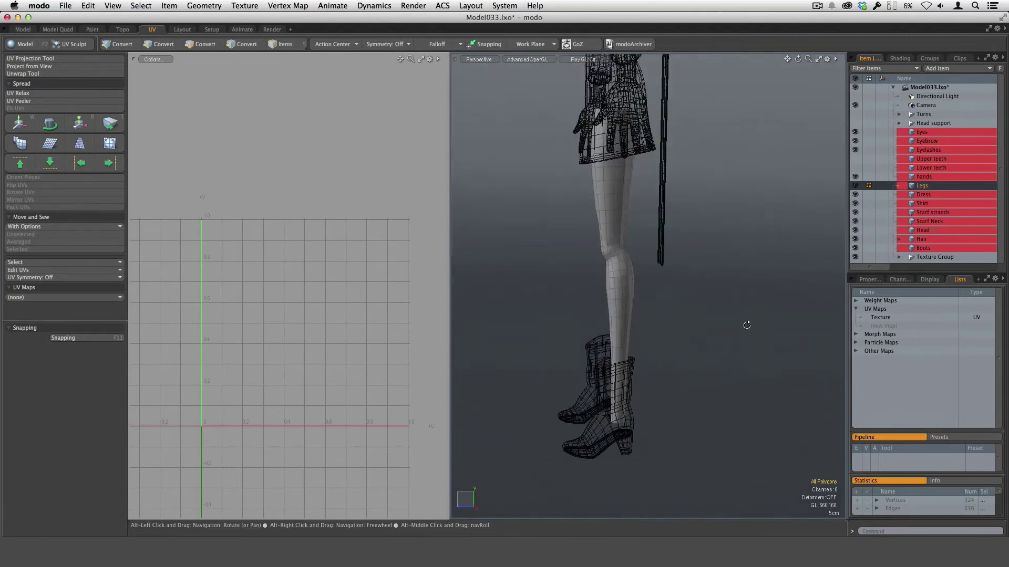
left_click_drag(746, 325, 683, 344, "alt")
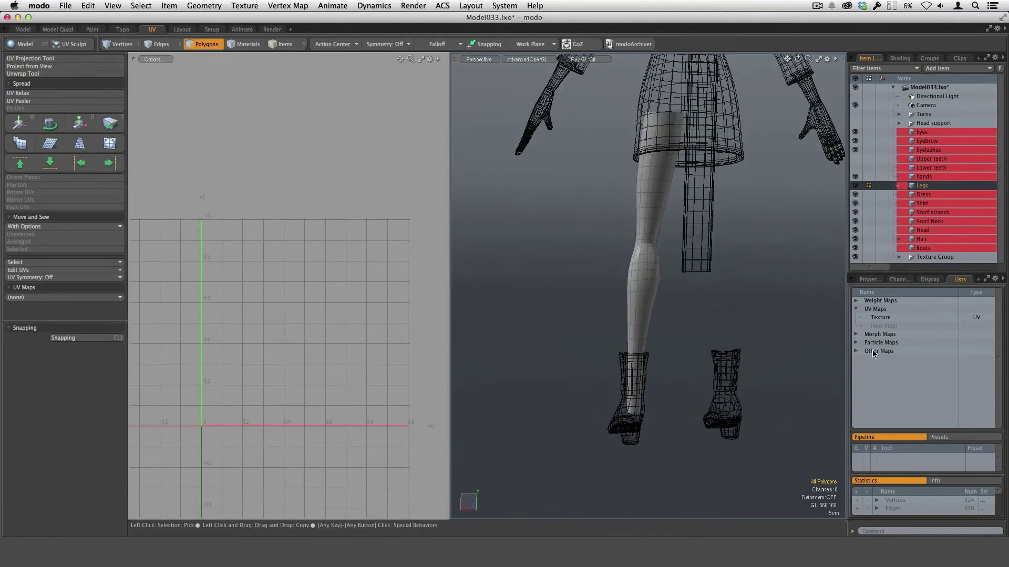
left_click(881, 317)
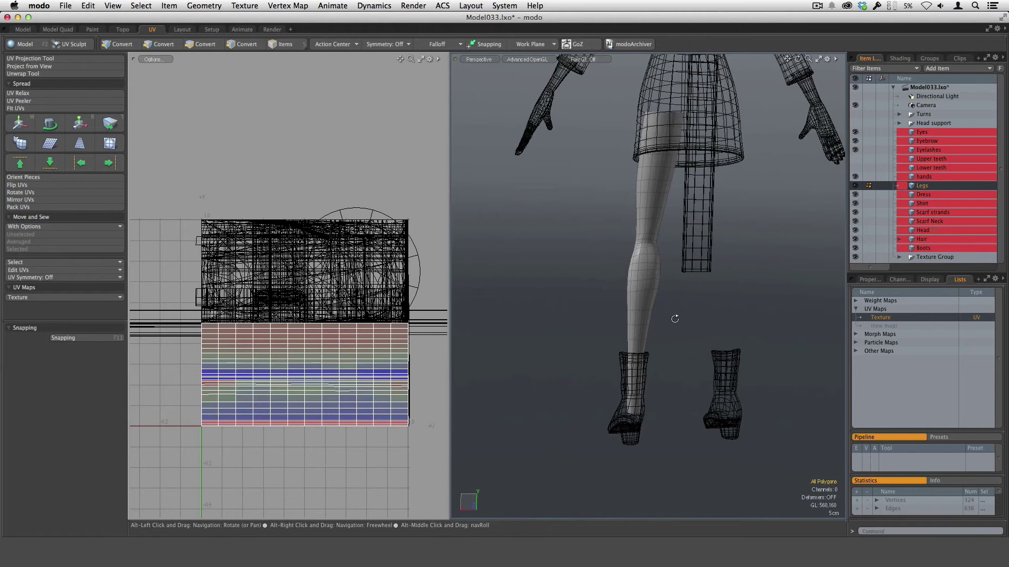
Clear the leg's existing UVs from the Texture UV map and rename the map as Legs
mouse_move(673, 318)
left_mouse_down("alt")
mouse_move(786, 318)
mouse_move(642, 312)
mouse_move(681, 332)
left_mouse_up("alt")
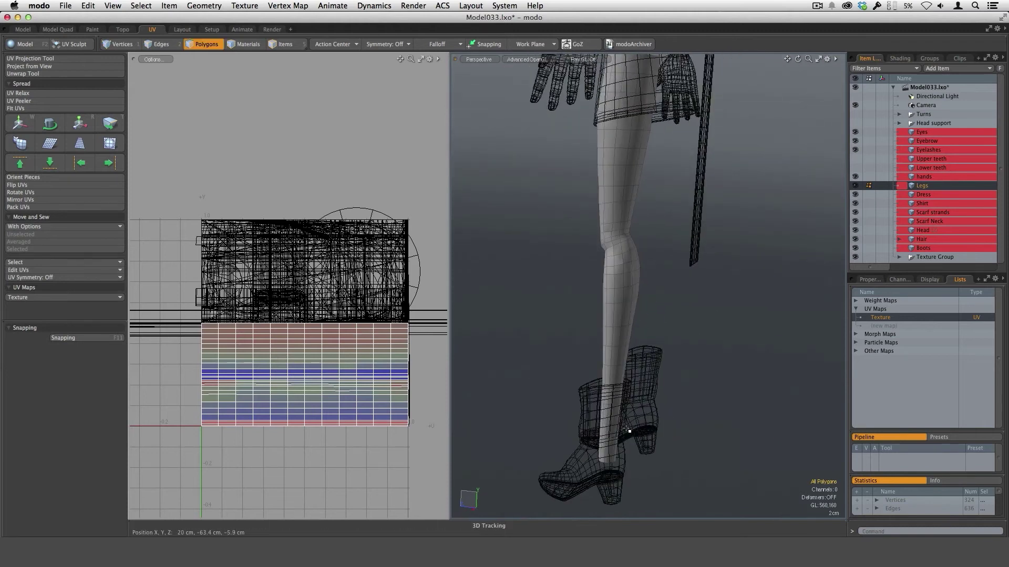
left_click_drag(692, 349, 725, 342, "alt")
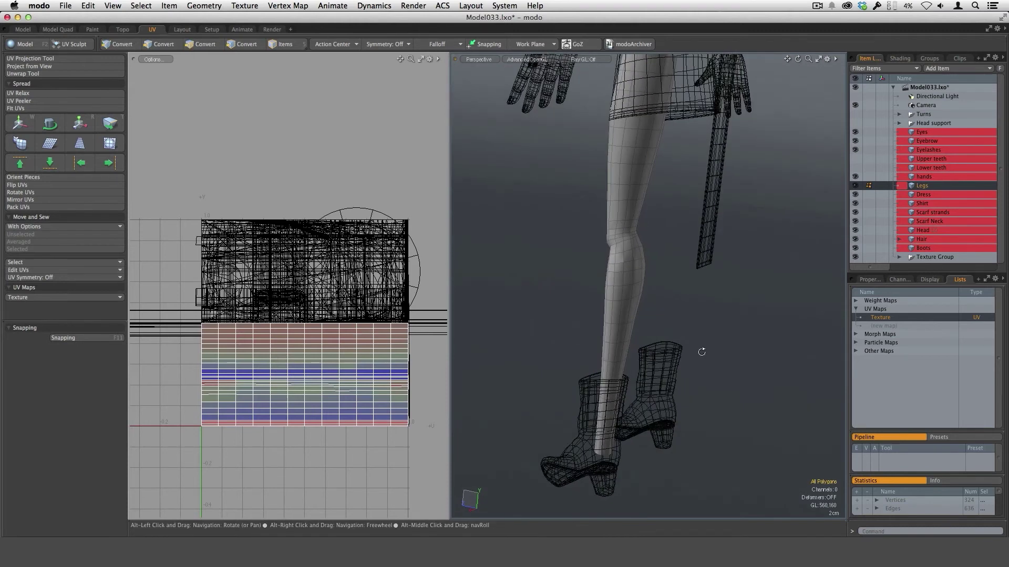
right_click(883, 319)
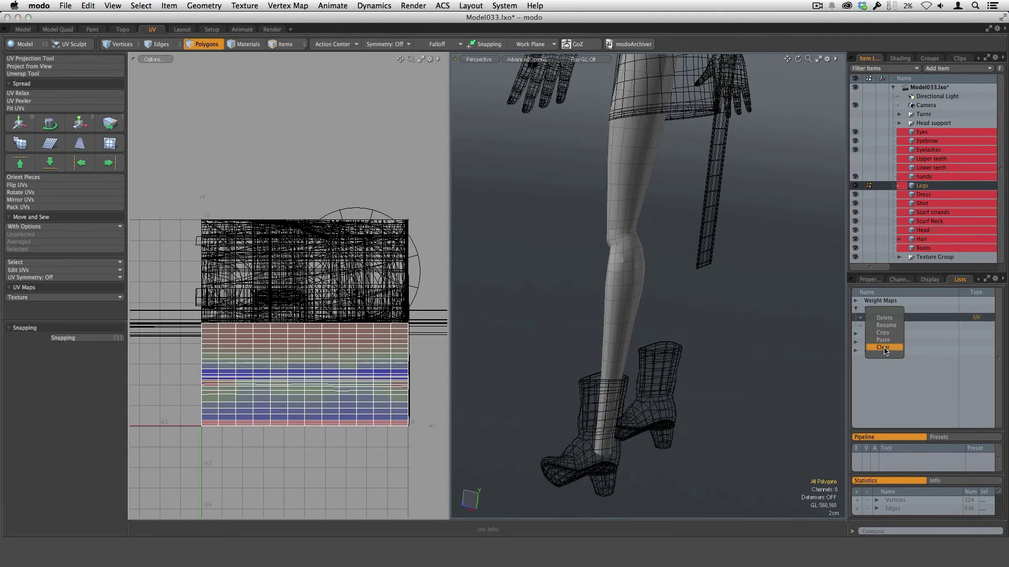
left_click(883, 349)
right_click(886, 325)
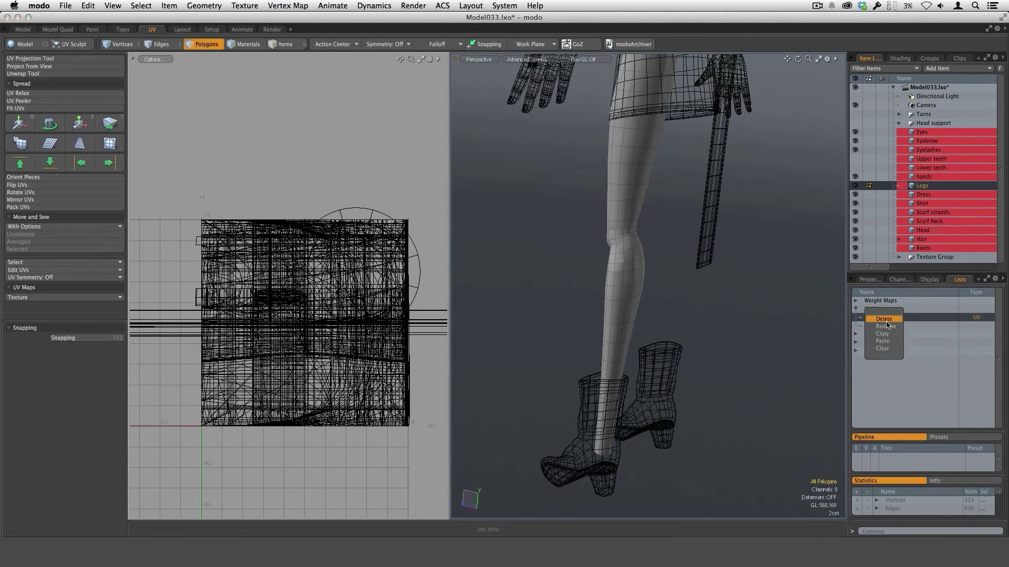
left_click(887, 327)
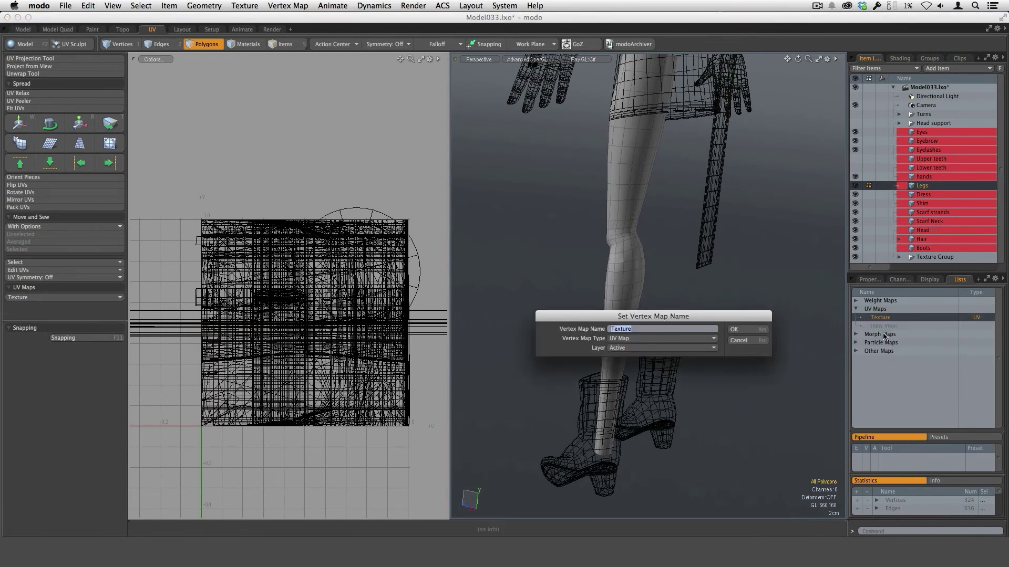
key("Return")
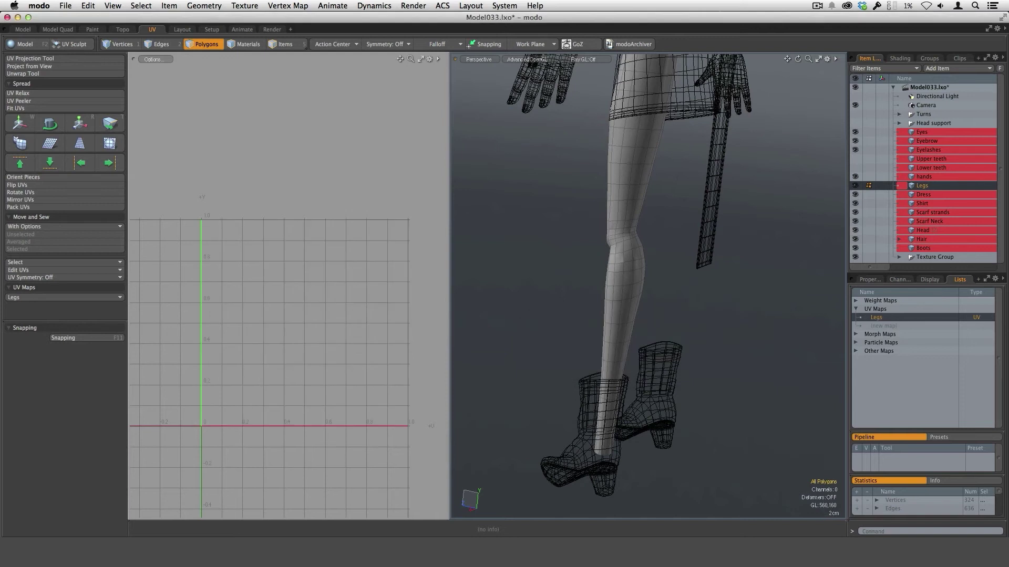
Select the full lengthwise edge loop running down the back of the leg as the UV seam
left_click_drag(727, 279, 560, 265, "alt")
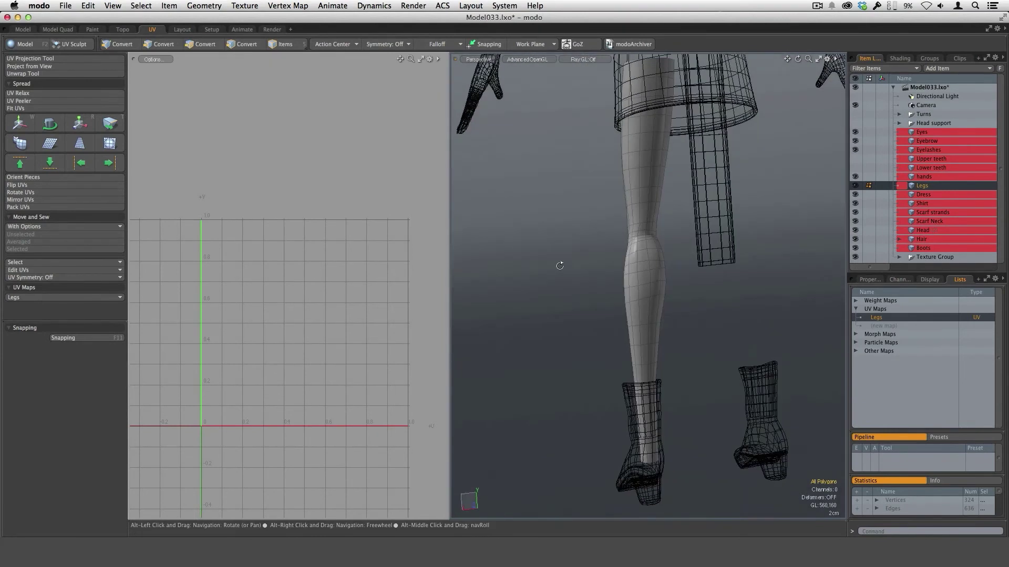
key("space")
key("space")
left_click(652, 159)
double_click(651, 159)
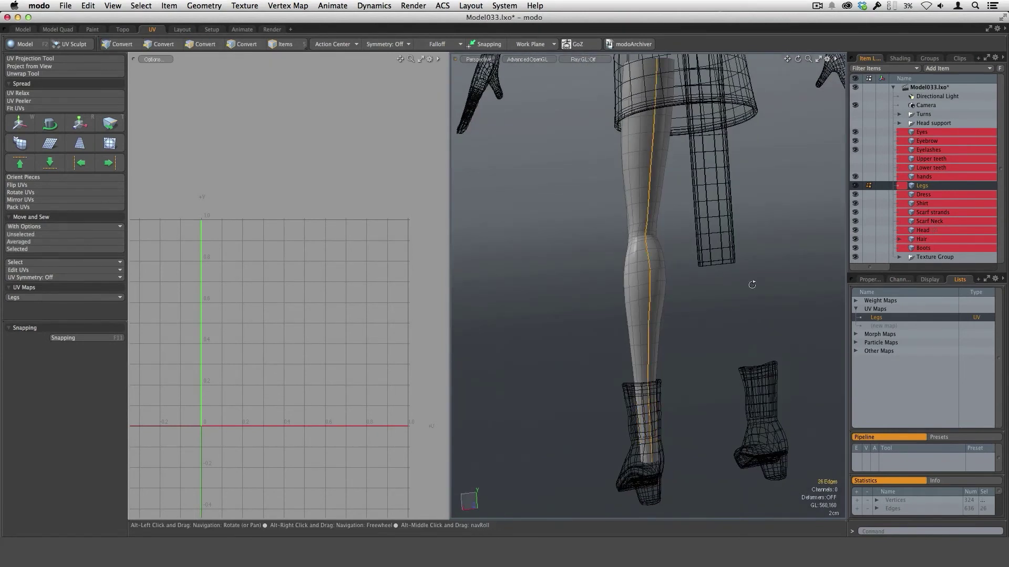
left_click_drag(652, 159, 611, 410, "alt")
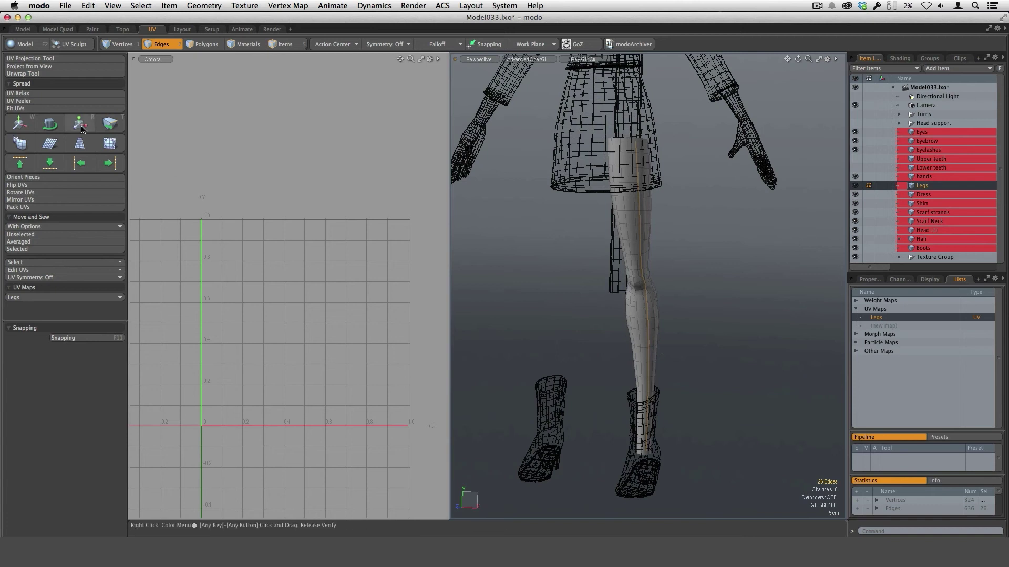
Unwrap the leg from the selected seam edges into the Legs UV map with the UV Peeler, keeping its initial size
left_click(43, 102)
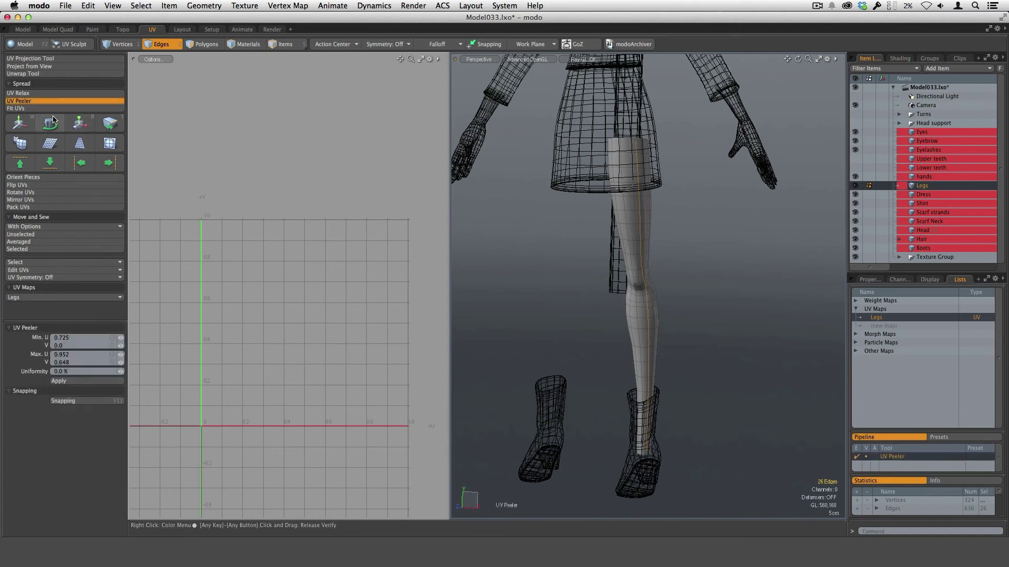
left_click(350, 377)
key("a")
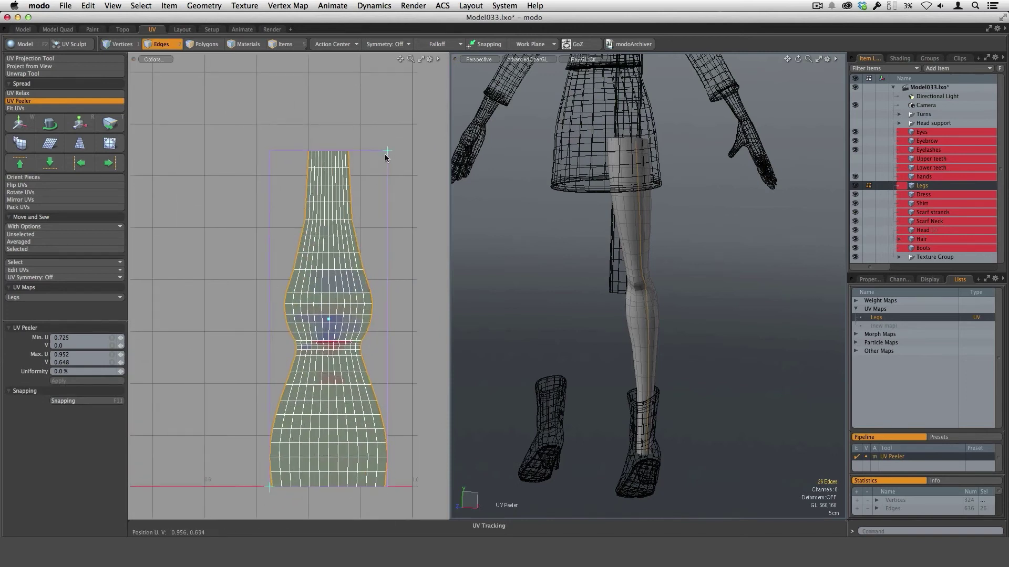
left_click_drag(387, 151, 396, 120)
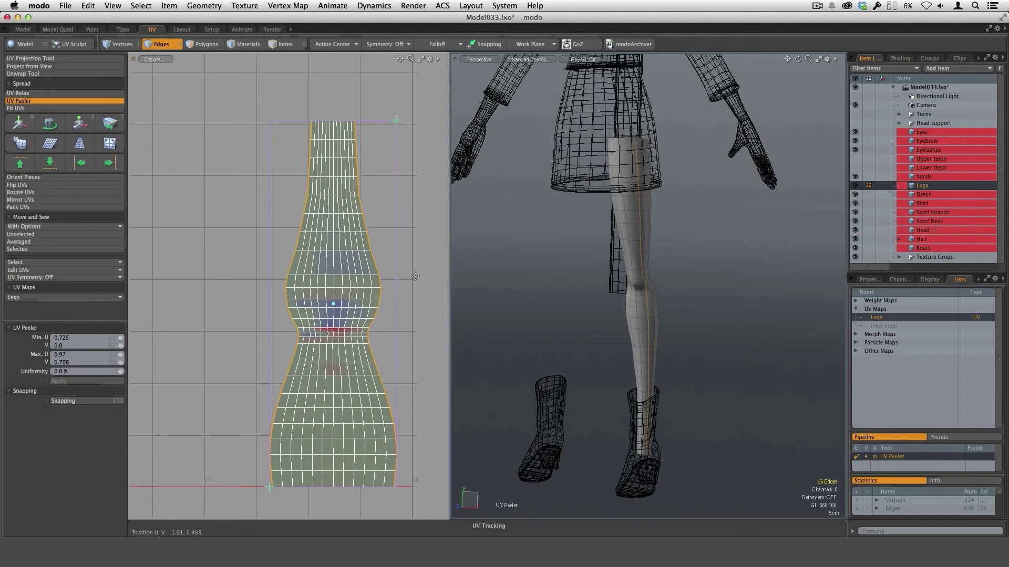
key("super+z")
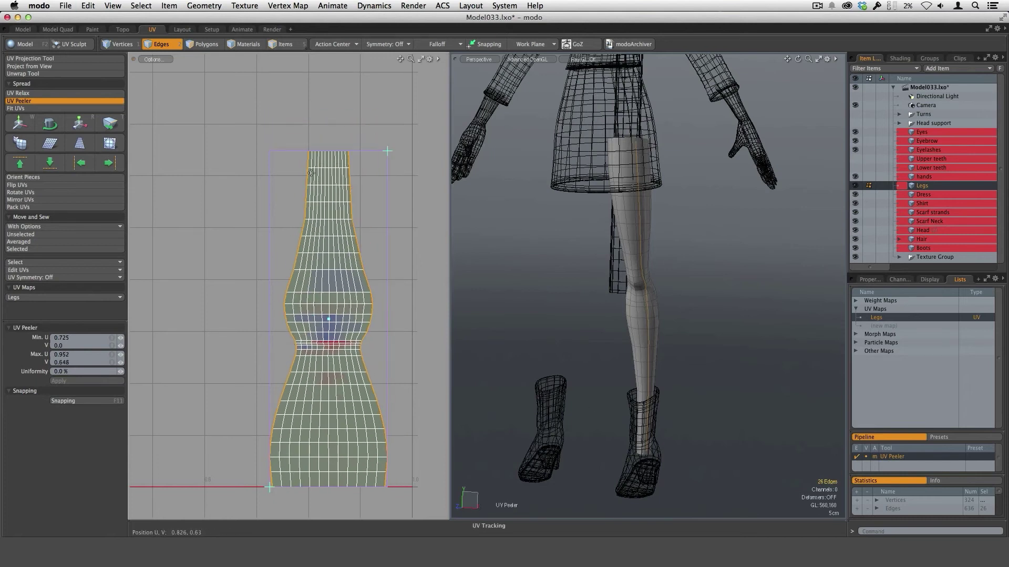
Check the peeled UV shell up close, finish the UV Peeler and clear the seam edge selection
scroll(419, 309, "down", 2)
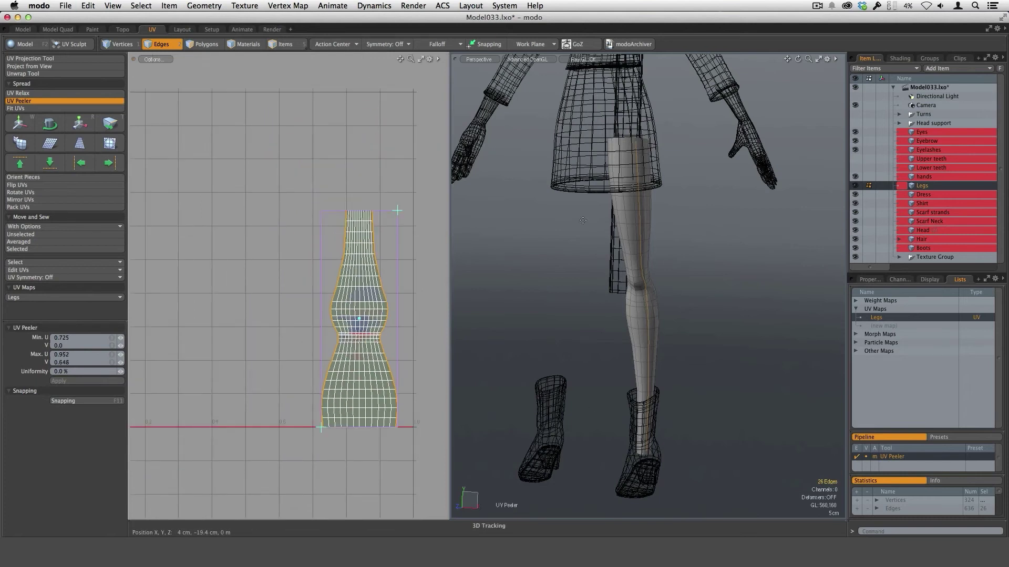
scroll(392, 279, "up", 3)
left_click_drag(392, 278, 365, 244, "alt")
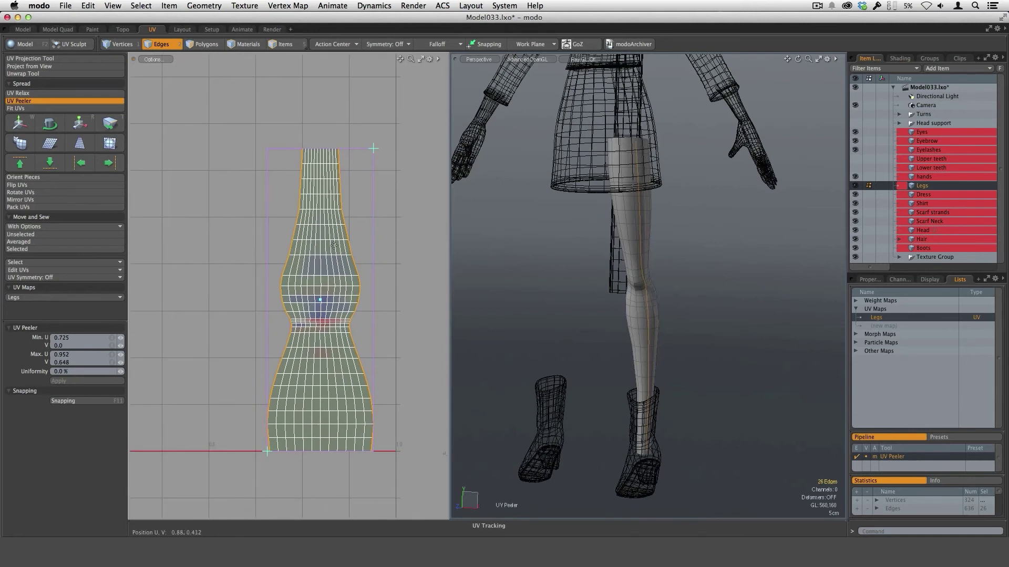
scroll(346, 308, "up", 2)
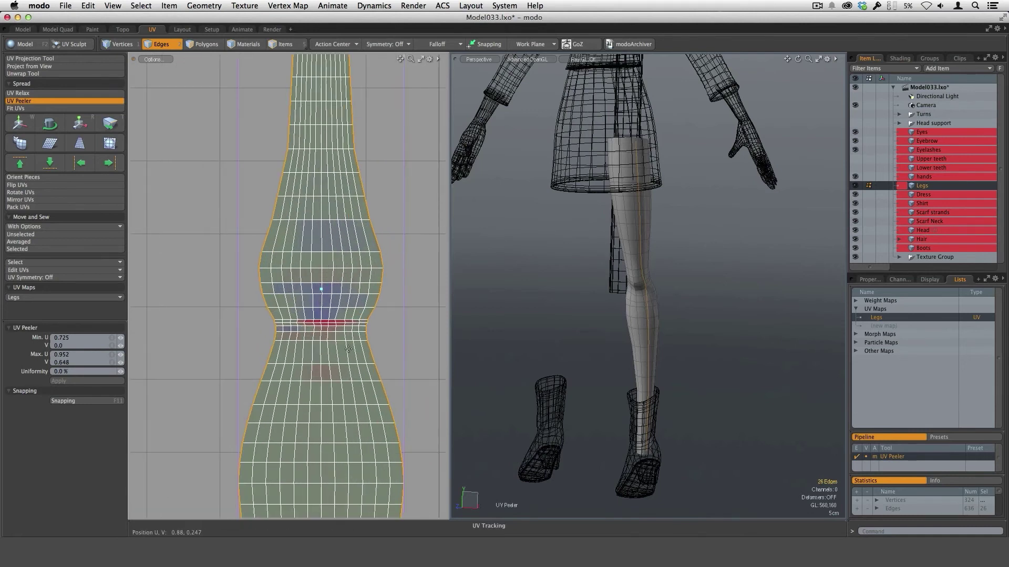
scroll(392, 384, "down", 2)
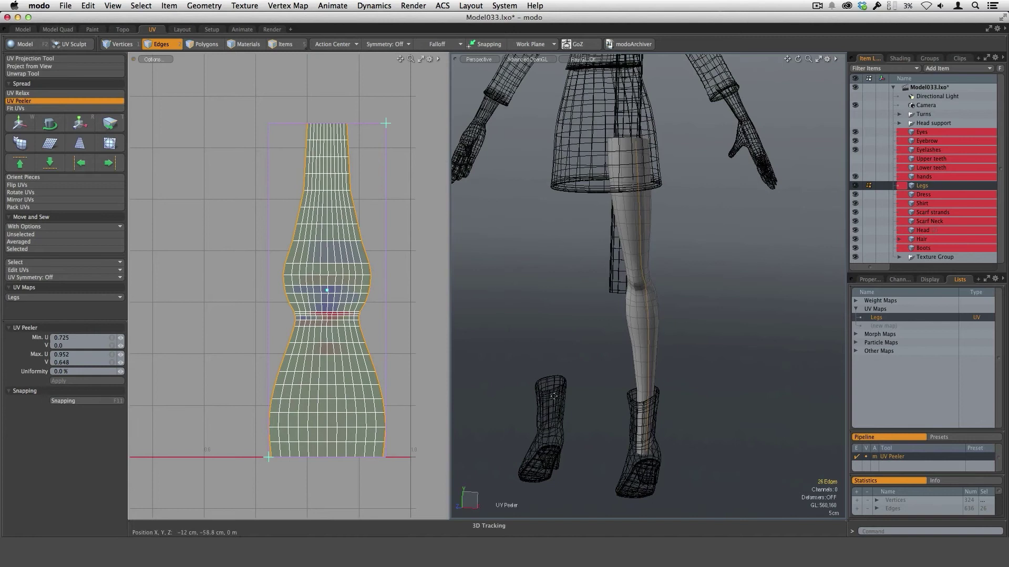
key("space")
left_click(592, 400)
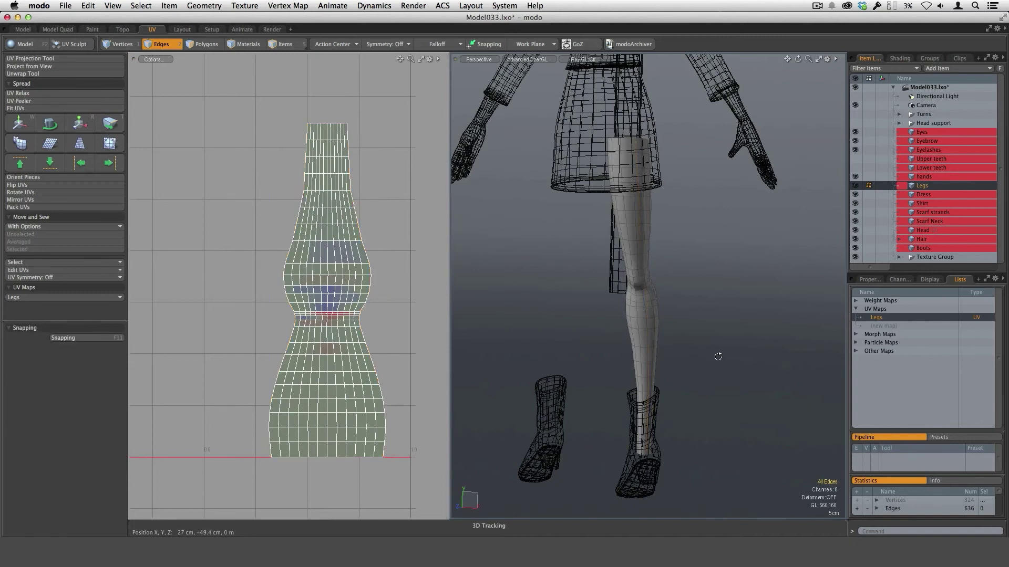
Assign a polygon material named Legs to the leg mesh
mouse_move(719, 356)
left_mouse_down("alt")
mouse_move(723, 329)
mouse_move(710, 339)
left_mouse_up("alt")
left_click_drag(710, 374, 620, 328, "alt")
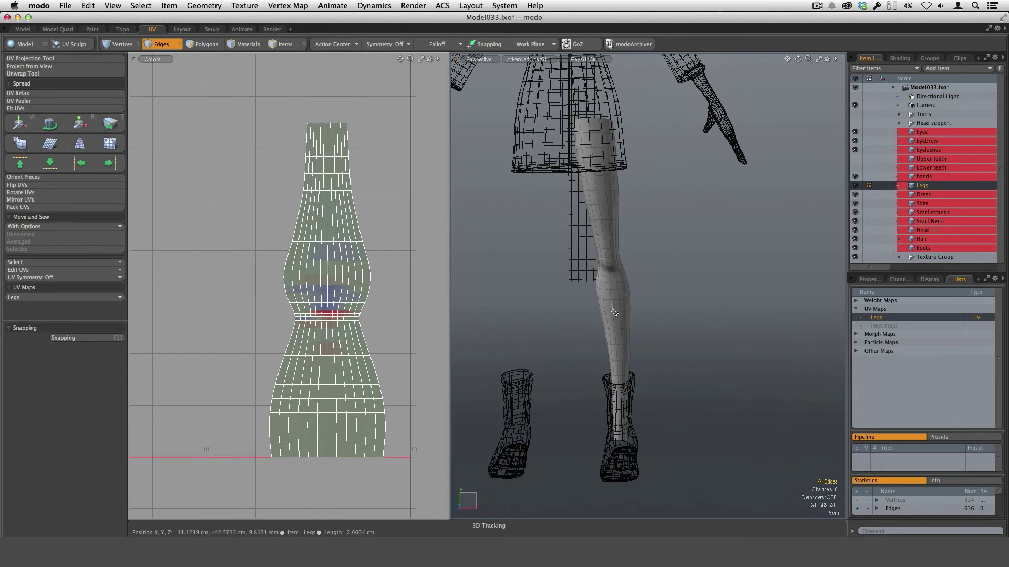
key("m")
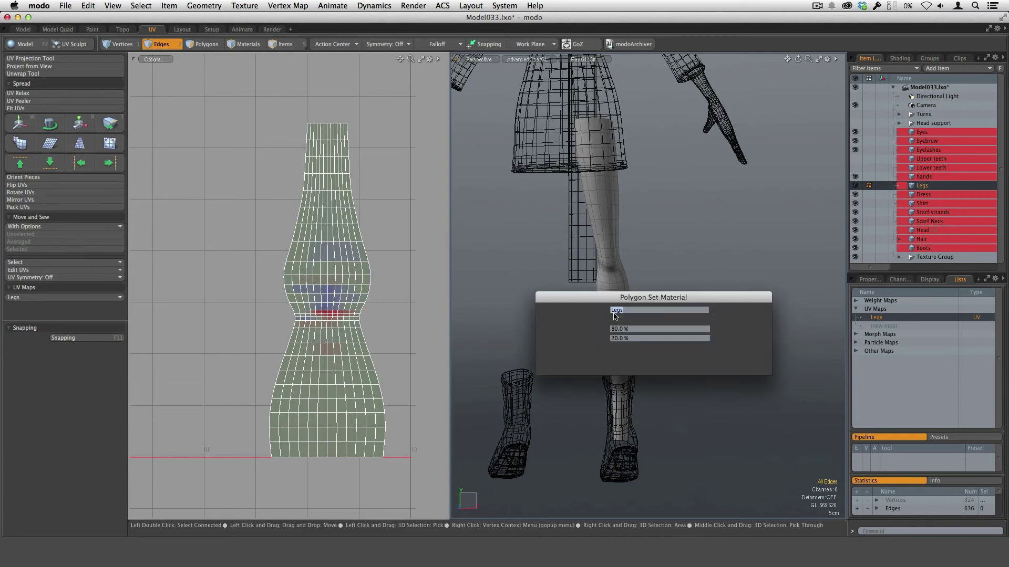
key("Return")
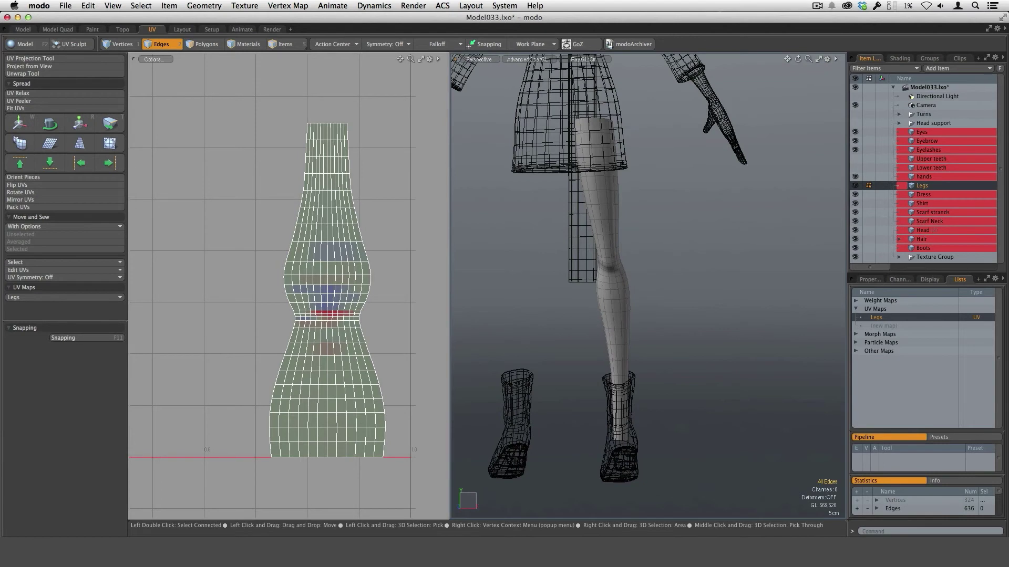
Move the xlarge checker image from the Dress material group into the Legs group and set its UV map to Legs
left_click(899, 59)
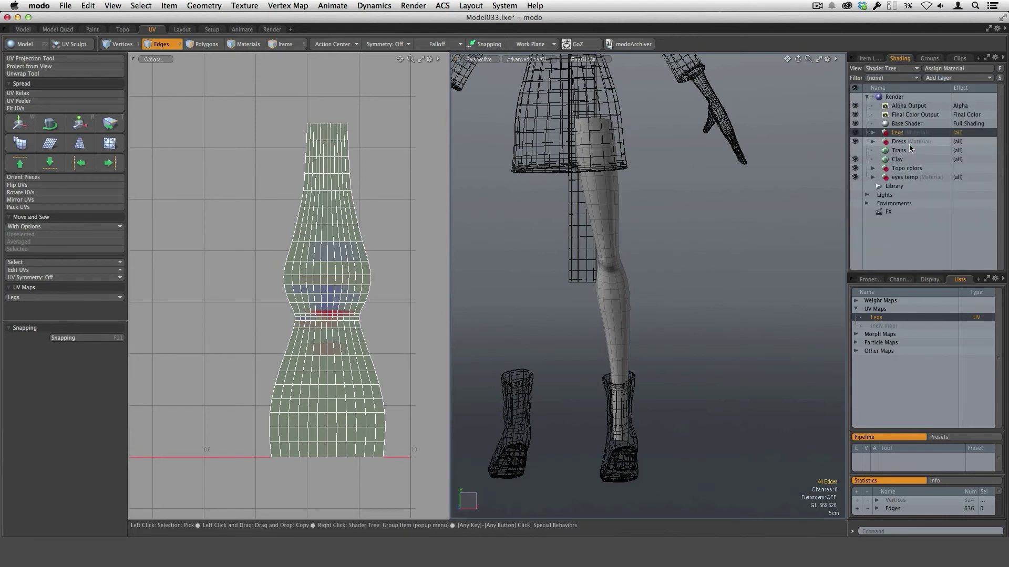
left_click(873, 140)
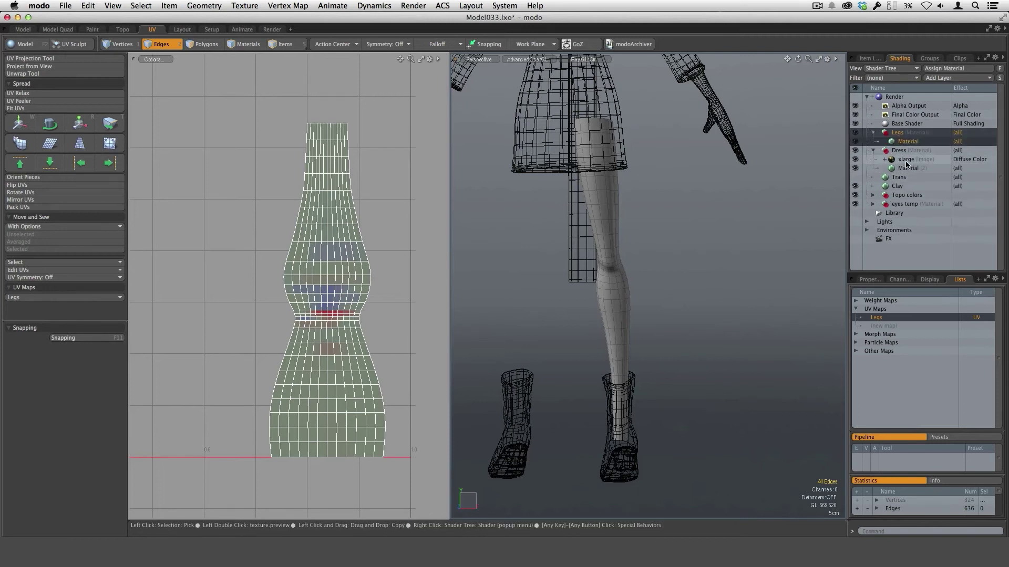
left_click_drag(905, 163, 899, 138)
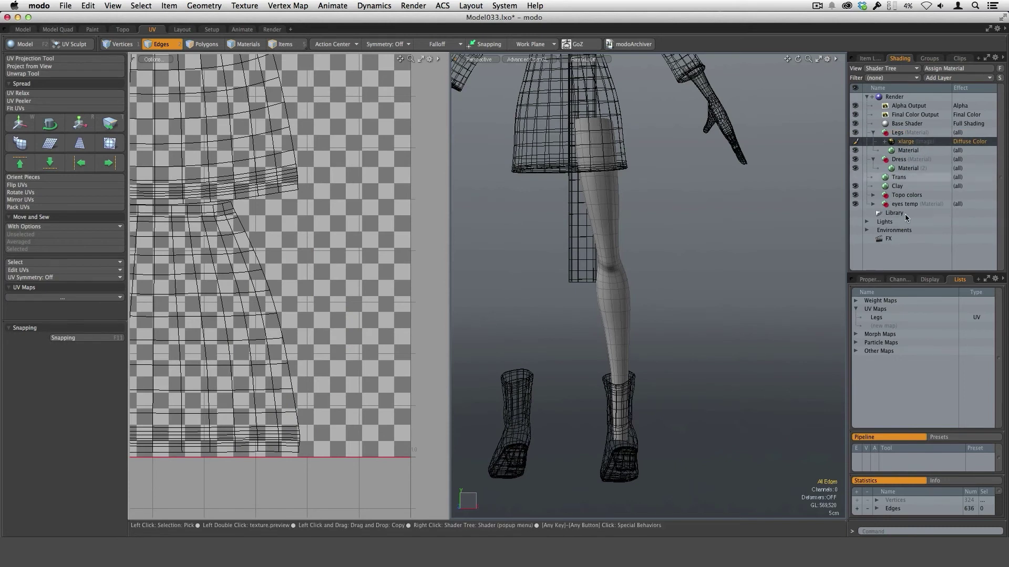
left_click(870, 281)
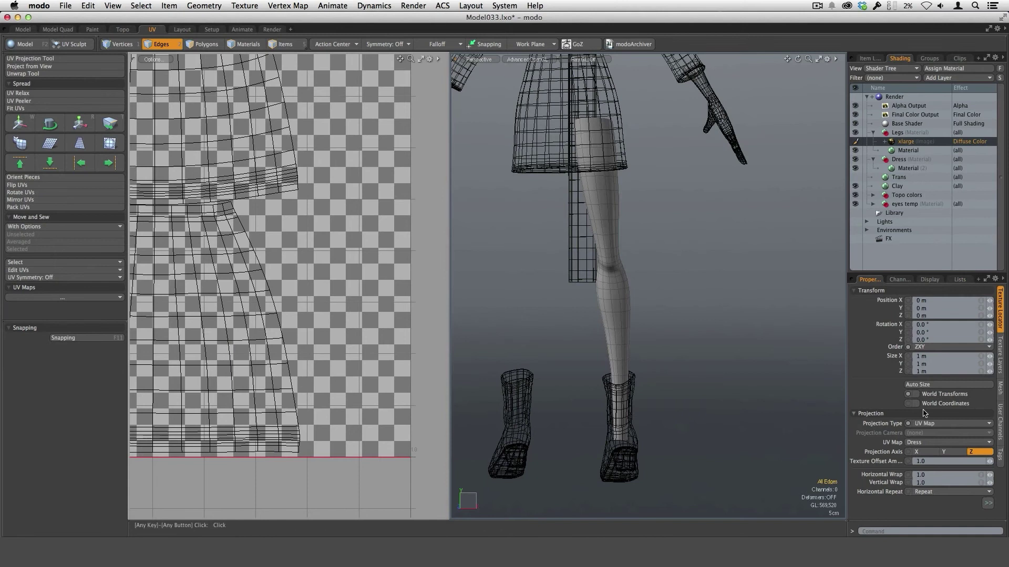
left_click(931, 445)
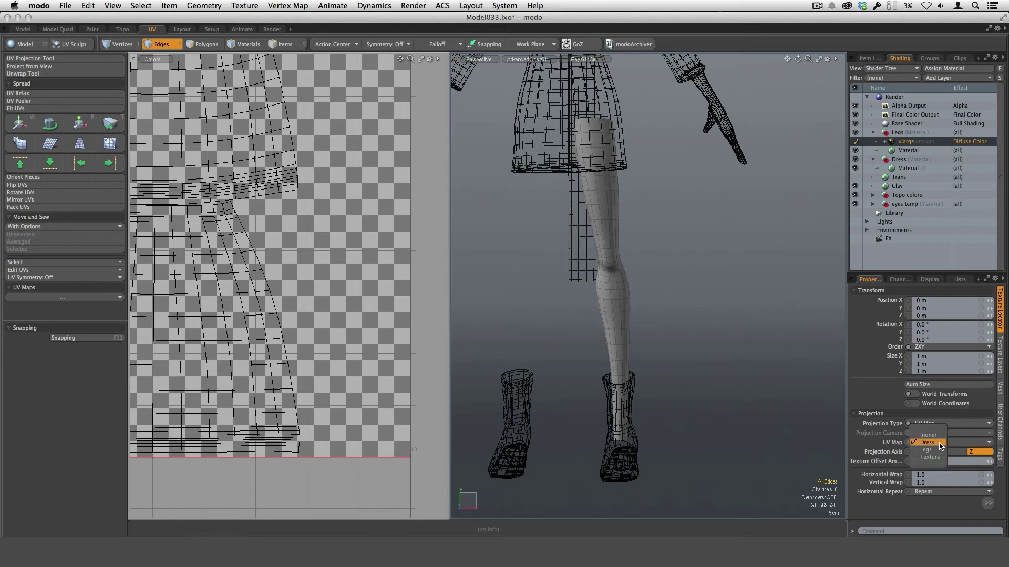
left_click(927, 450)
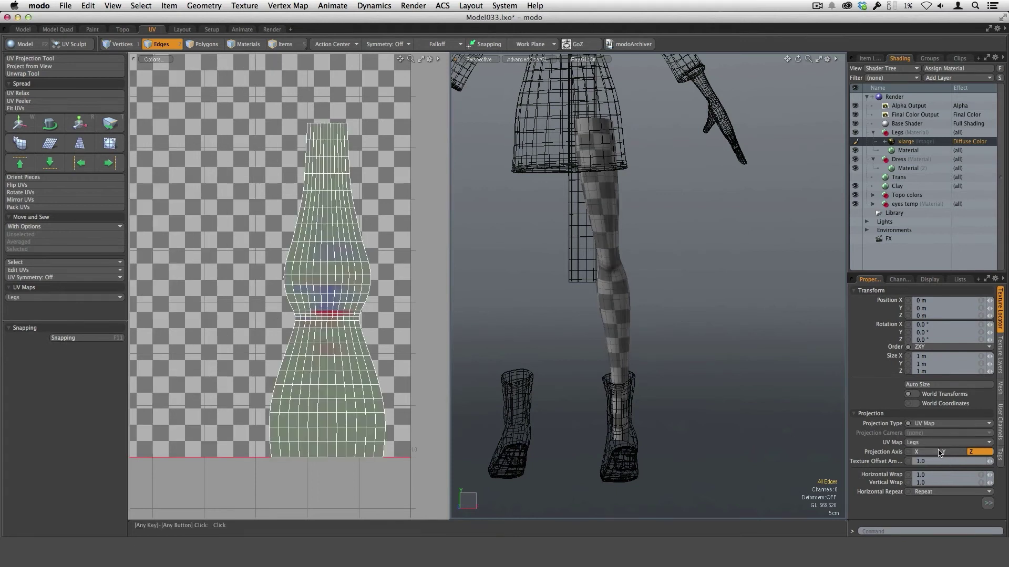
Scale the leg's UV shell uniformly to about 229% to make the checker squares on the leg smaller
left_click_drag(707, 372, 592, 306, "alt")
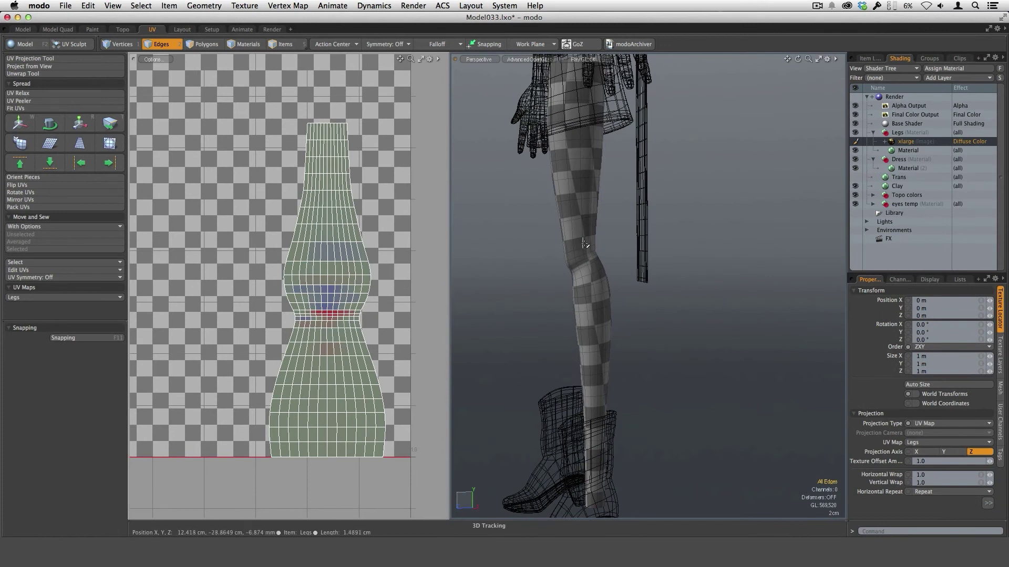
left_click_drag(569, 207, 701, 333, "alt")
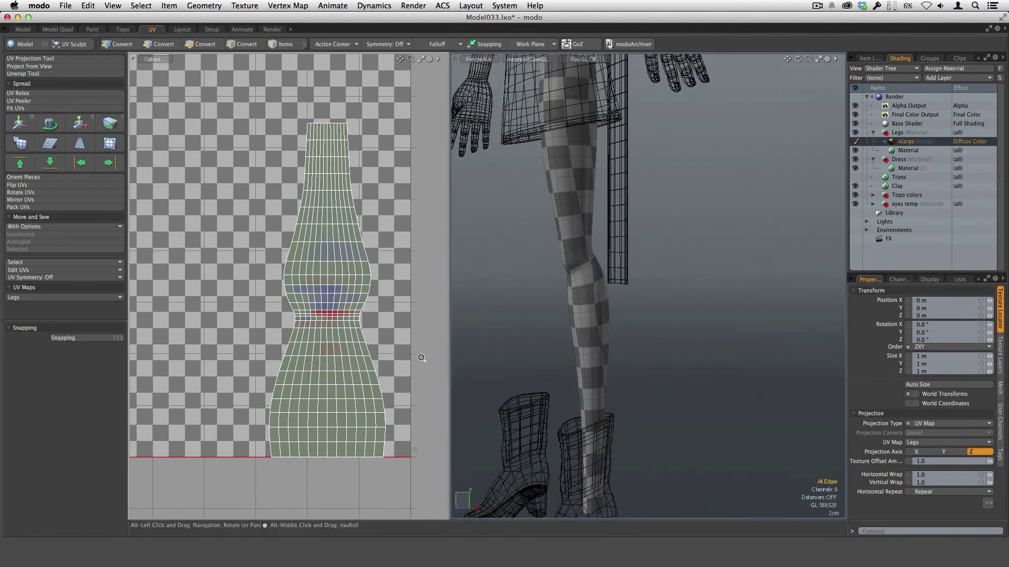
left_click_drag(419, 356, 349, 305, "ctrl+alt")
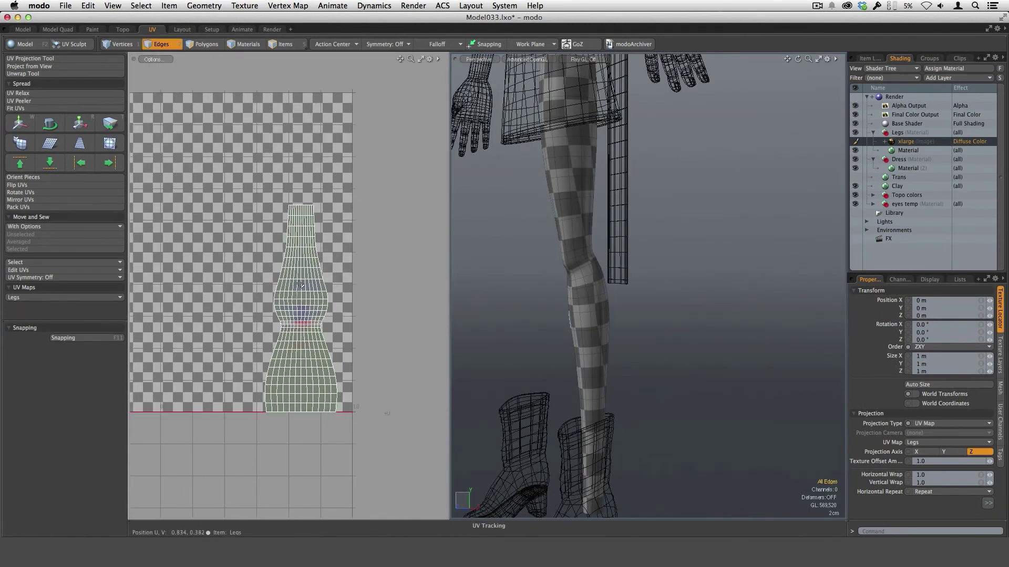
key("r")
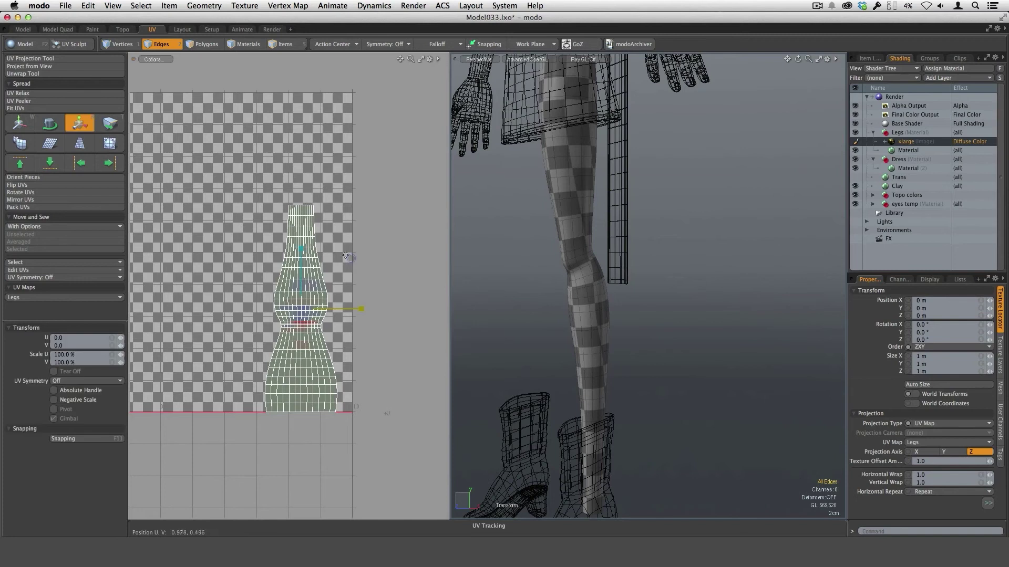
left_click_drag(346, 256, 351, 258)
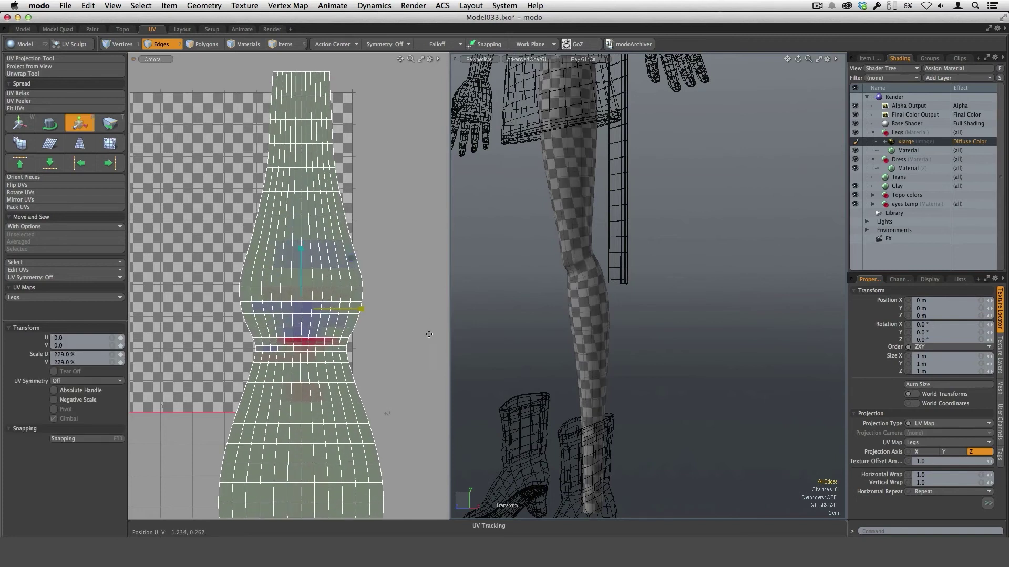
Increase the leg UV shell's uniform scale to about 277% and check the checker pattern around the knee and calf
left_click_drag(428, 336, 383, 341, "ctrl+alt")
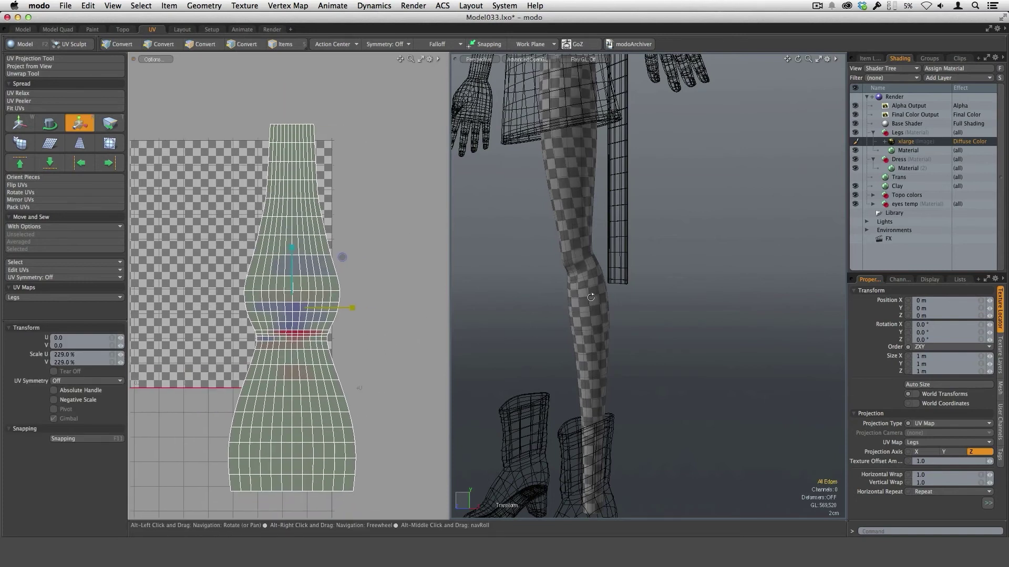
left_click_drag(591, 298, 633, 291, "alt")
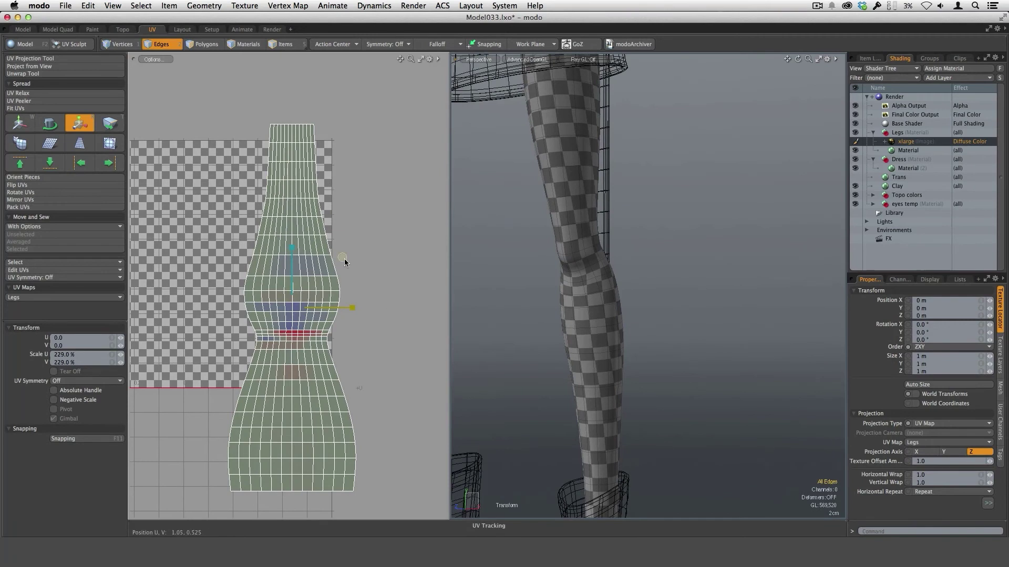
left_click_drag(344, 260, 358, 259)
left_click_drag(659, 267, 584, 239, "alt")
left_click_drag(666, 261, 643, 255, "alt")
left_click_drag(653, 293, 755, 318, "alt")
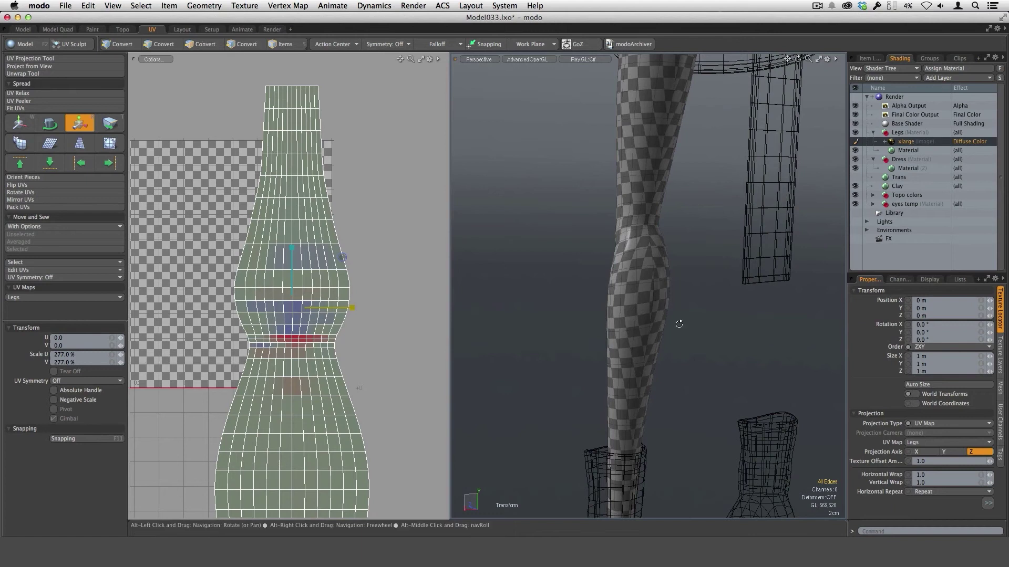
Rotate the leg's UV shell 180° so the thigh end points upward in UV space
left_click_drag(648, 348, 781, 298, "alt")
scroll(325, 309, "down", 3)
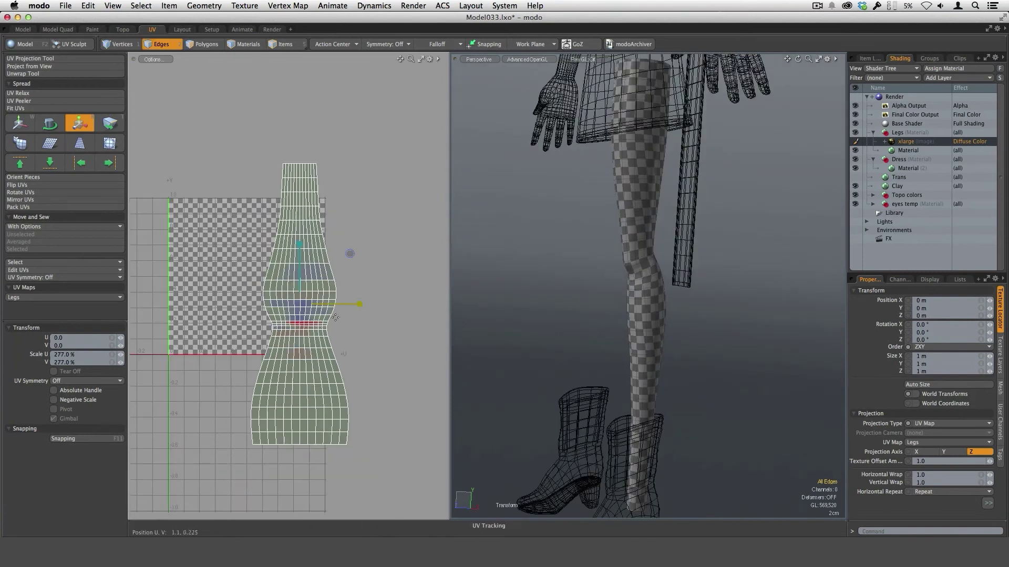
key("q")
key("y")
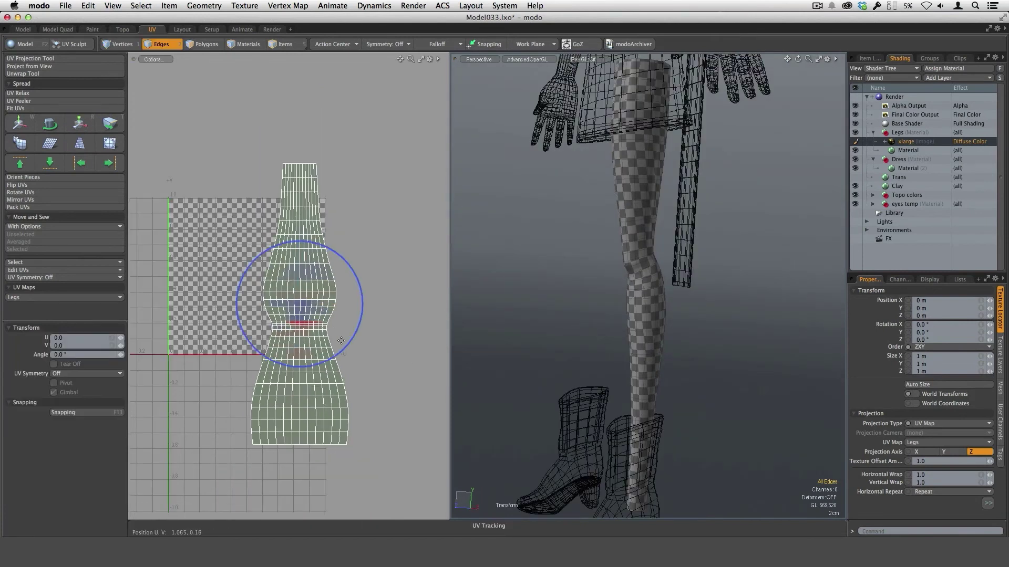
left_click_drag(345, 356, 253, 251, "ctrl")
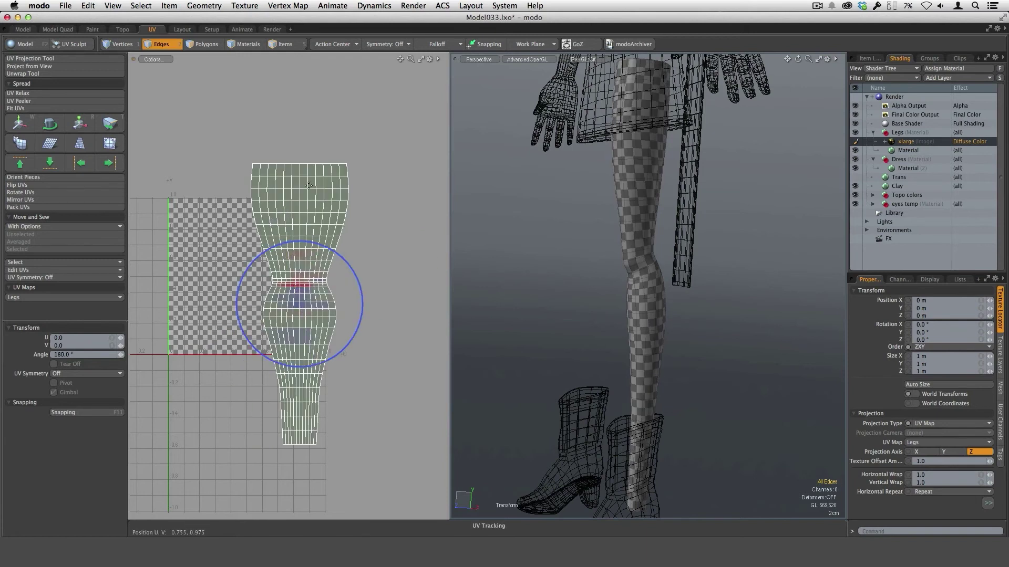
Check the shell's orientation by selecting polygons along its upper and lower ends, and clear the selection
key("space")
key("space")
left_click_drag(279, 170, 329, 170)
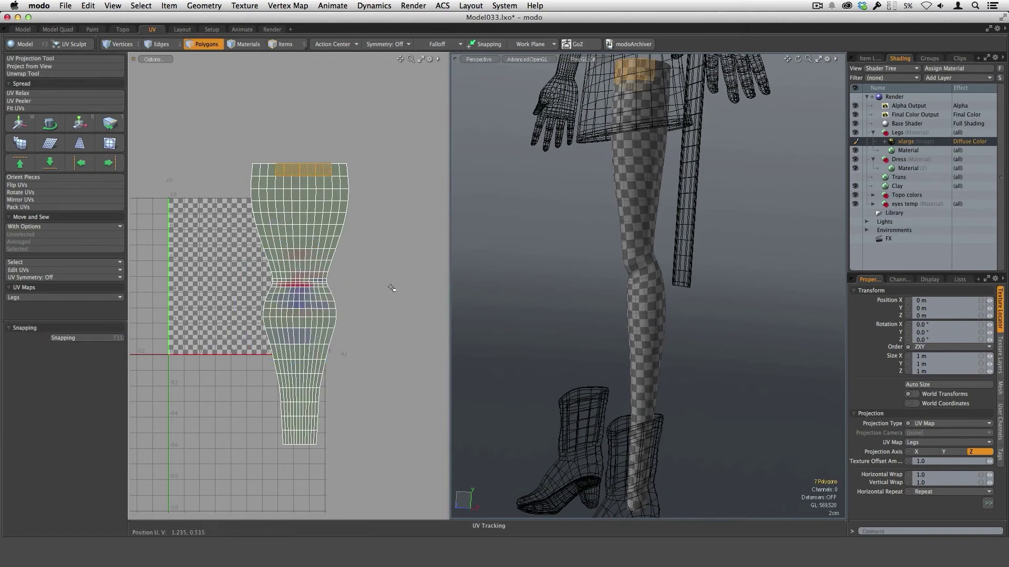
left_click_drag(297, 439, 329, 431)
left_click(369, 391)
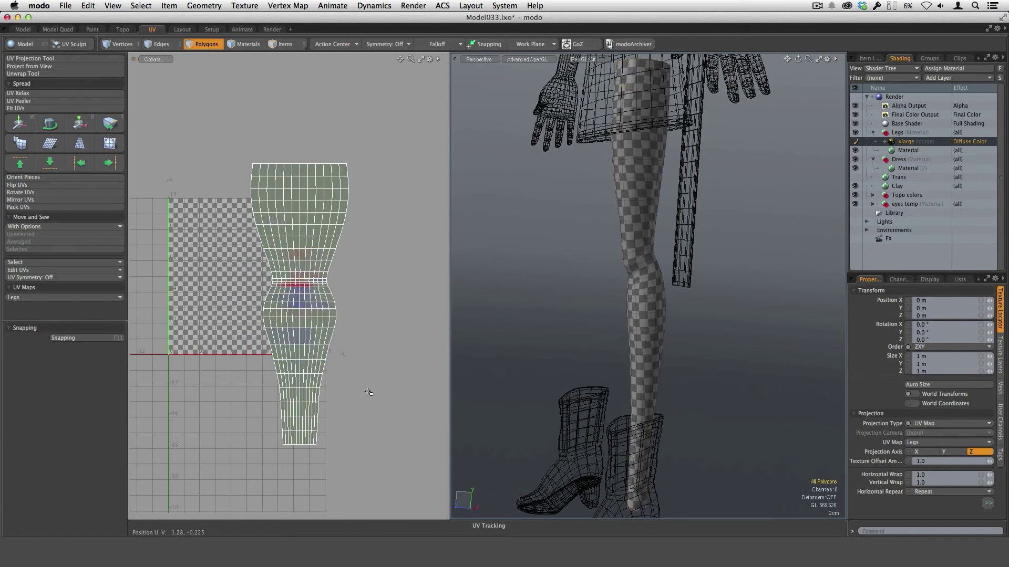
Relax the leg's UVs in Adaptive mode with 300 iterations and a 10% area weight
left_click_drag(499, 371, 547, 366, "alt")
scroll(301, 287, "up", 5)
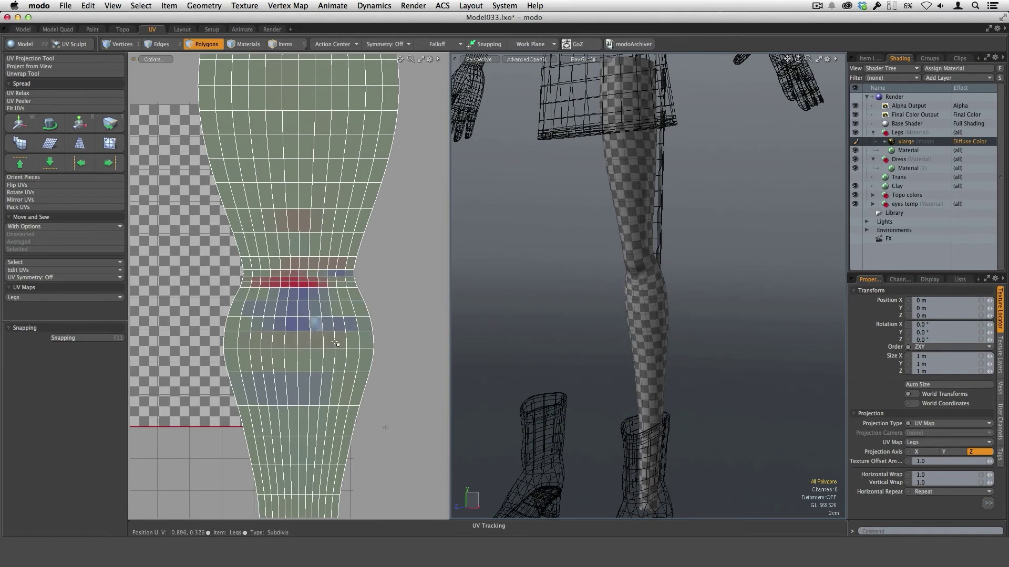
scroll(398, 352, "down", 2)
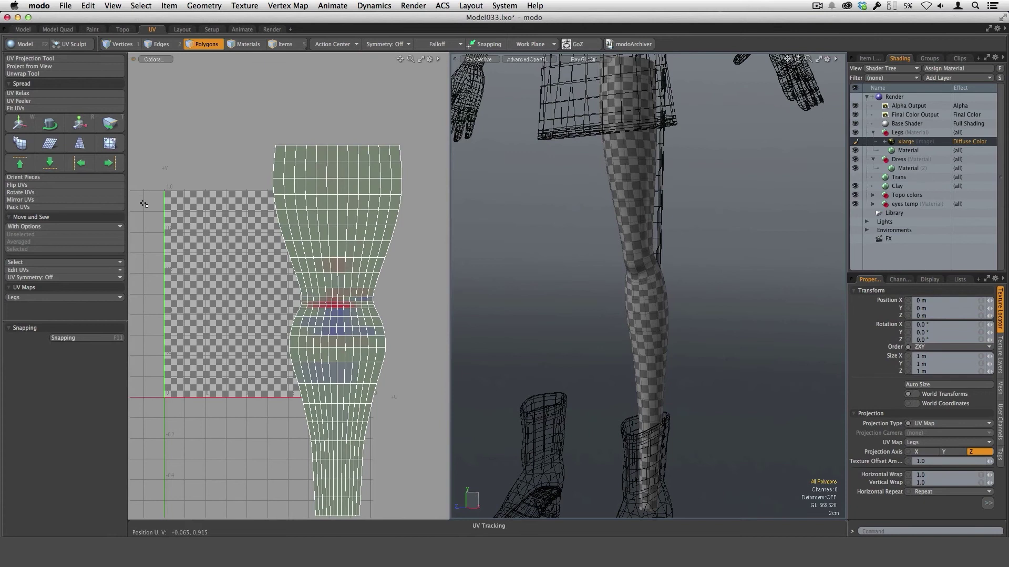
left_click(21, 93)
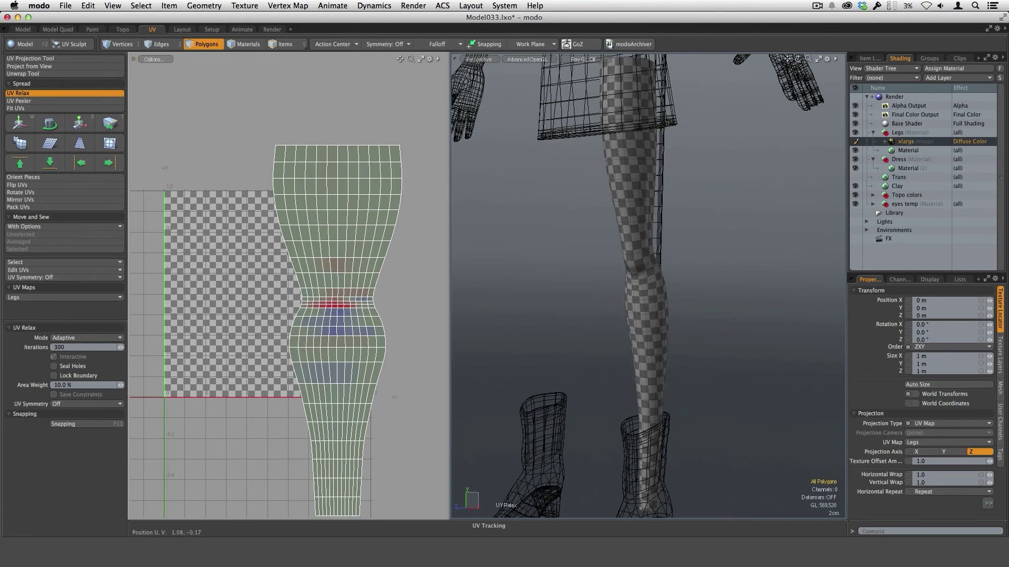
left_click(395, 443)
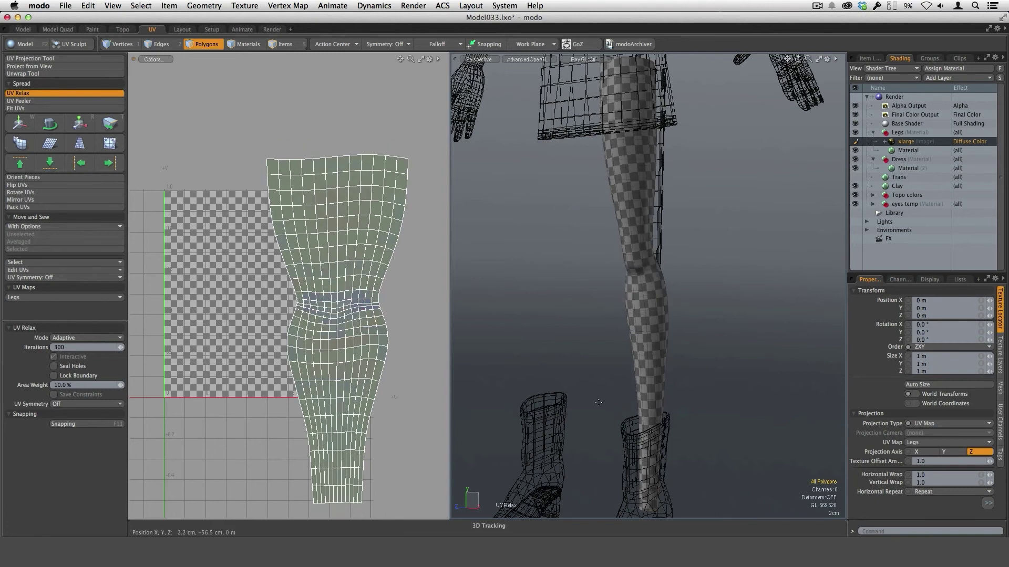
Examine the relaxed checker pattern on the leg's knee, calf and thigh from the front, side and back
middle_click_drag(415, 396, 383, 376)
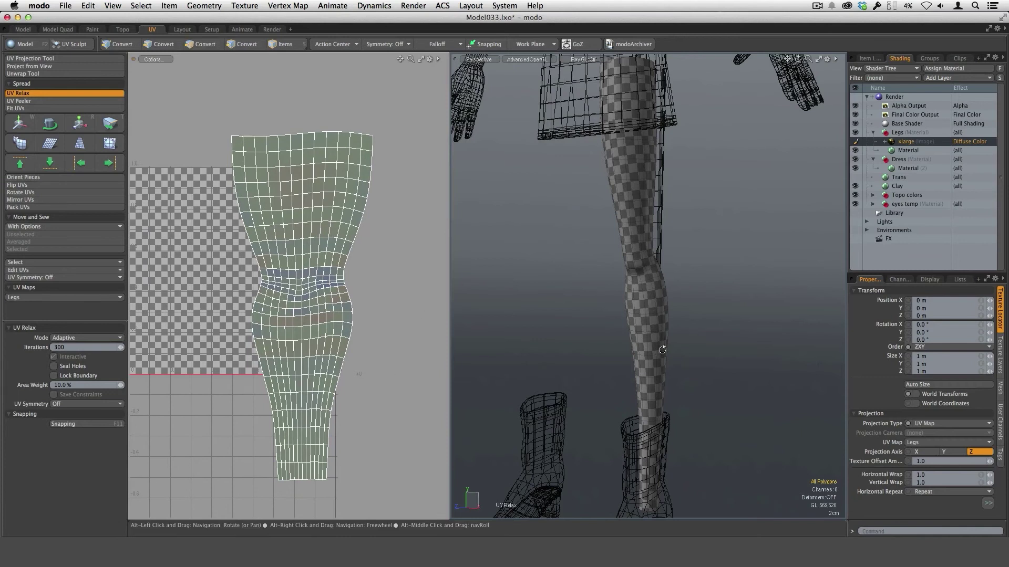
left_click_drag(681, 365, 605, 245, "alt")
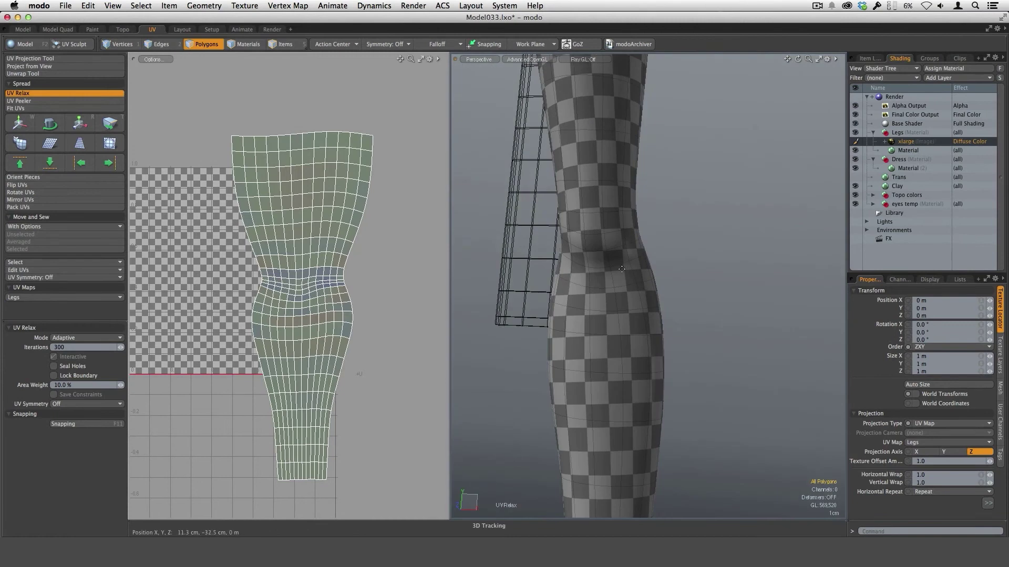
left_click_drag(672, 386, 696, 339, "alt")
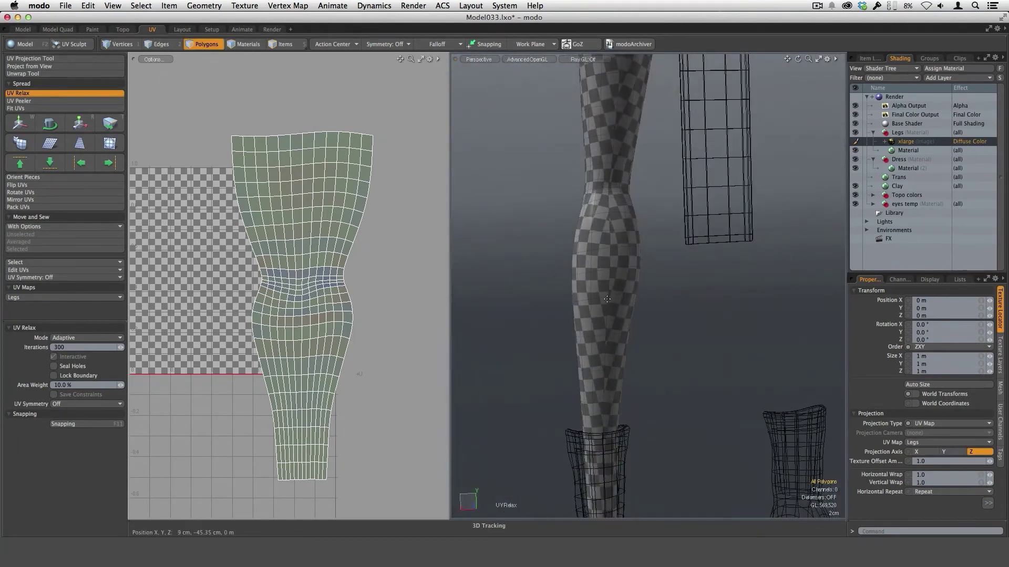
left_click_drag(619, 265, 682, 253, "alt")
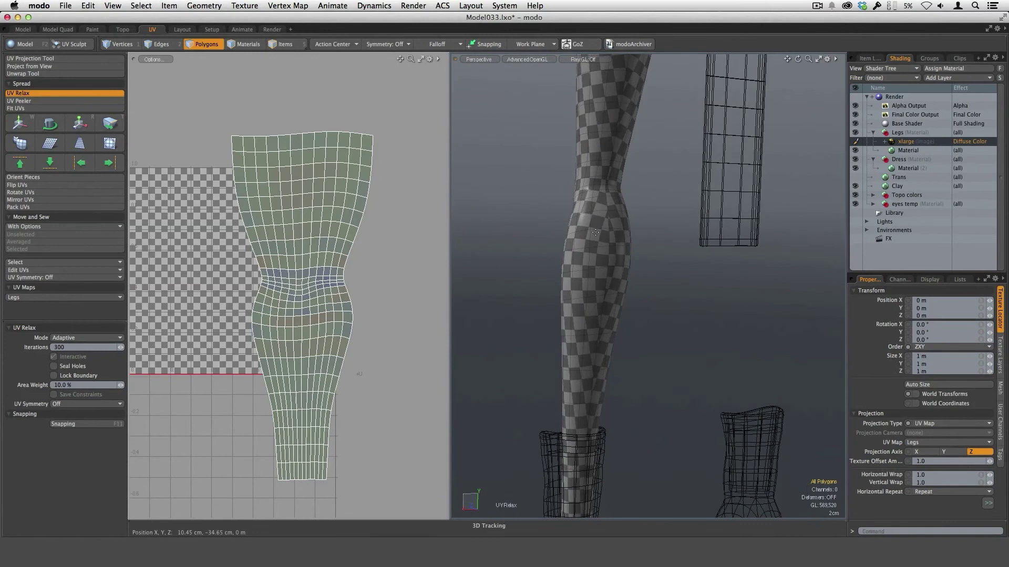
mouse_move(596, 233)
left_mouse_down("alt")
mouse_move(708, 249)
mouse_move(718, 285)
mouse_move(603, 237)
left_mouse_up("alt")
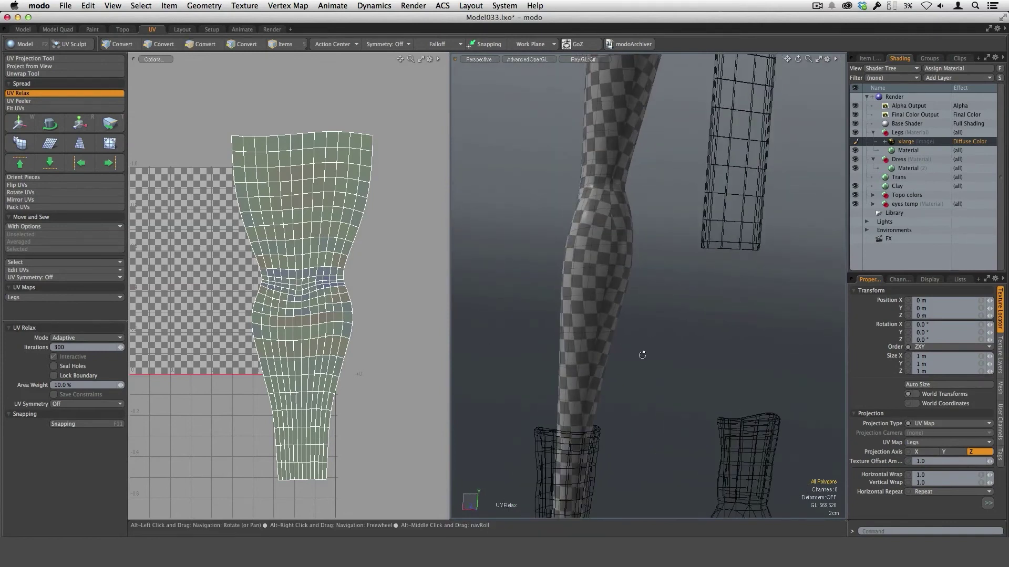
mouse_move(651, 362)
left_mouse_down("alt")
mouse_move(630, 378)
mouse_move(623, 367)
mouse_move(614, 277)
mouse_move(660, 300)
mouse_move(762, 319)
mouse_move(675, 299)
mouse_move(692, 289)
mouse_move(806, 289)
left_mouse_up("alt")
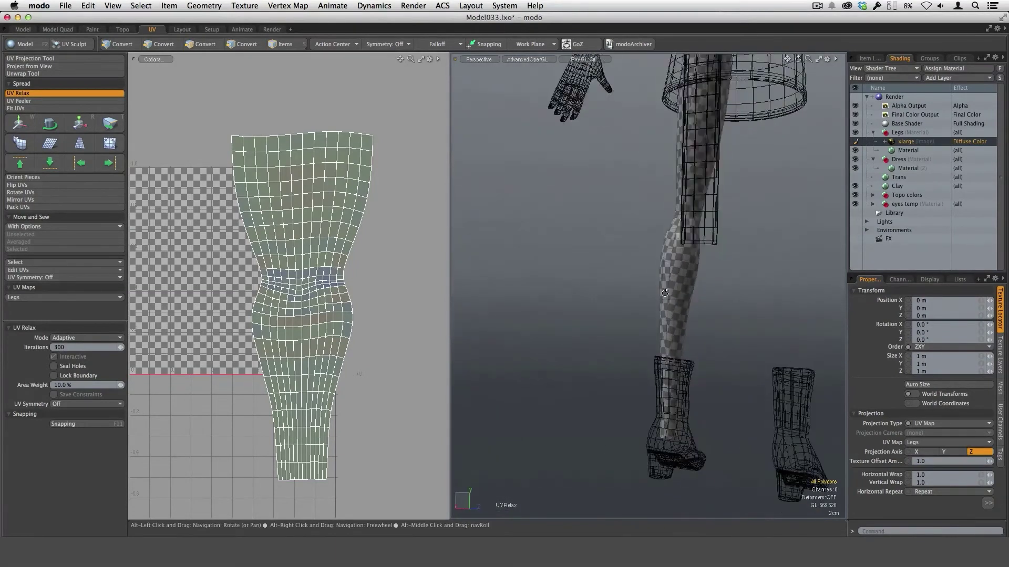
left_click_drag(665, 293, 698, 281, "alt")
mouse_move(699, 281)
left_mouse_down("alt+shift")
mouse_move(682, 271)
mouse_move(592, 292)
mouse_move(711, 230)
mouse_move(732, 308)
mouse_move(699, 195)
left_mouse_up("alt+shift")
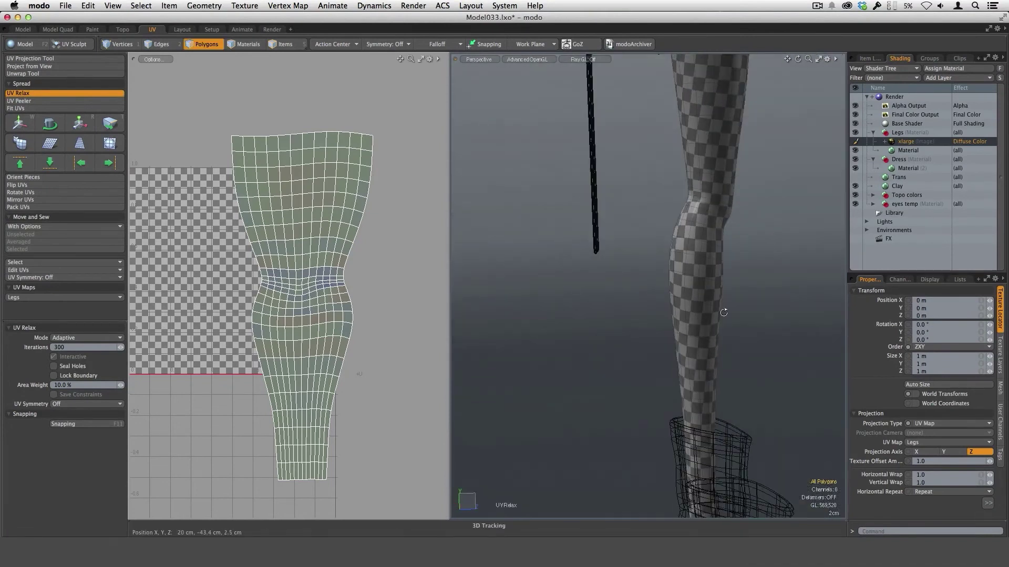
left_click_drag(724, 312, 544, 328, "alt")
scroll(709, 348, "down", 5)
left_click_drag(707, 347, 660, 290, "alt")
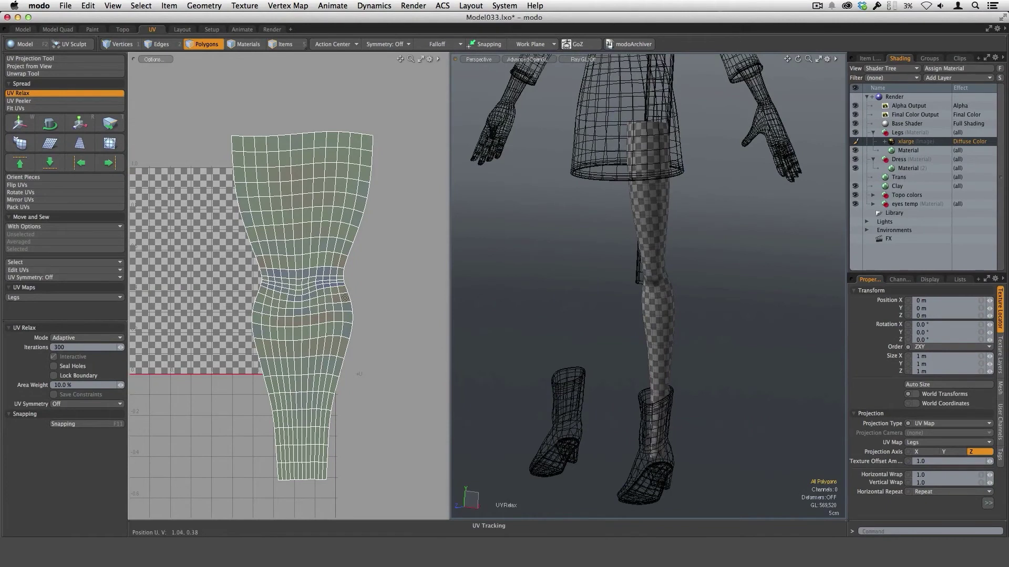
Fit the leg's UV shell into the unit UV square with Keep Proportion enabled
key("q")
left_click_drag(375, 332, 353, 323, "ctrl+alt")
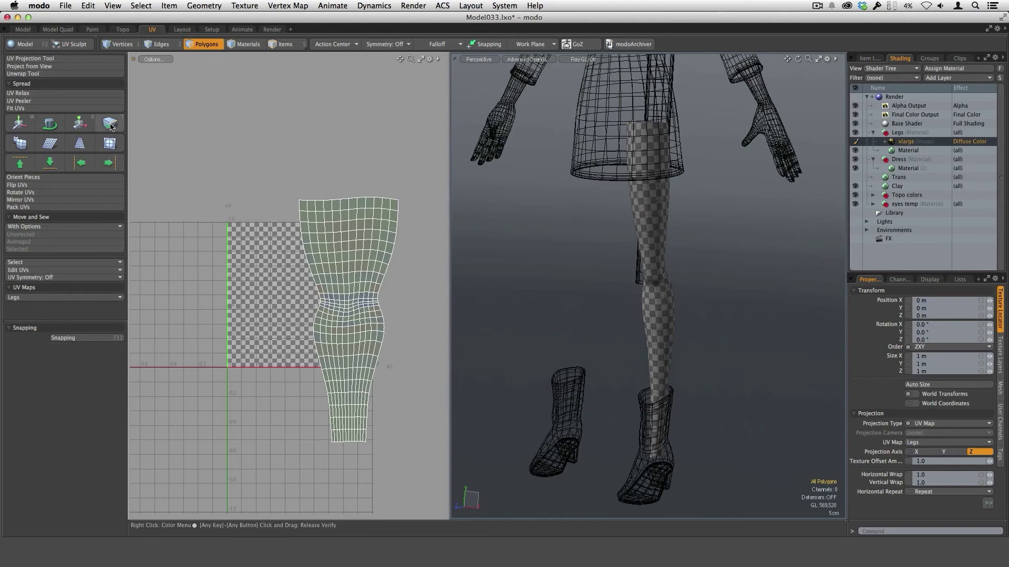
left_click(29, 109)
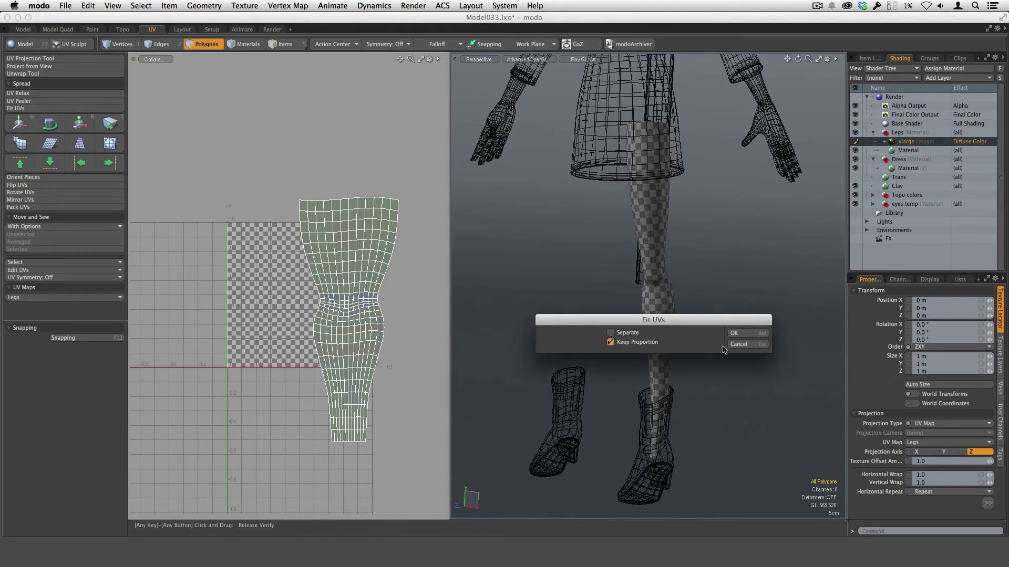
left_click(740, 335)
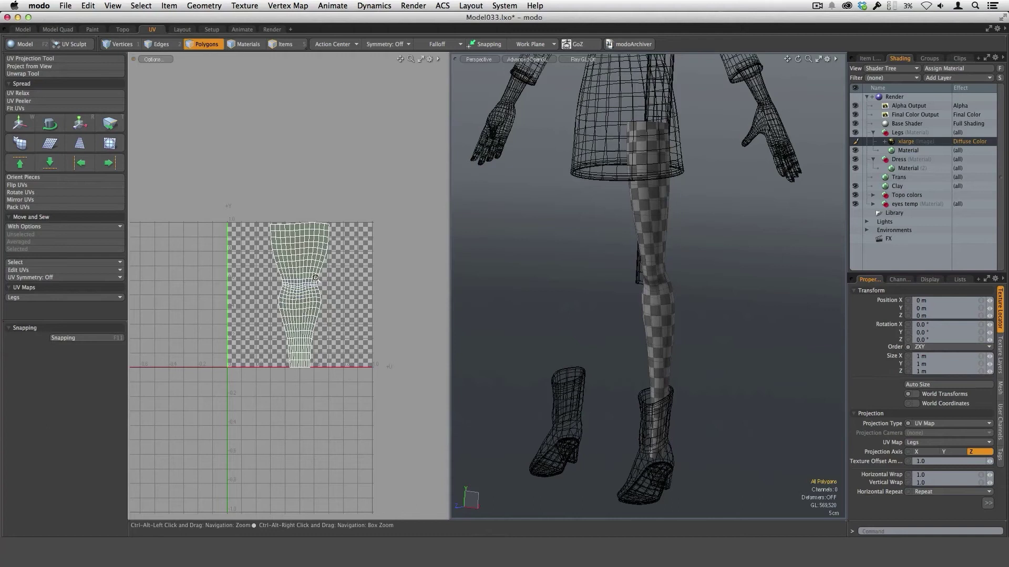
left_click_drag(318, 275, 408, 282, "ctrl+alt")
left_click_drag(421, 347, 356, 310, "ctrl+alt")
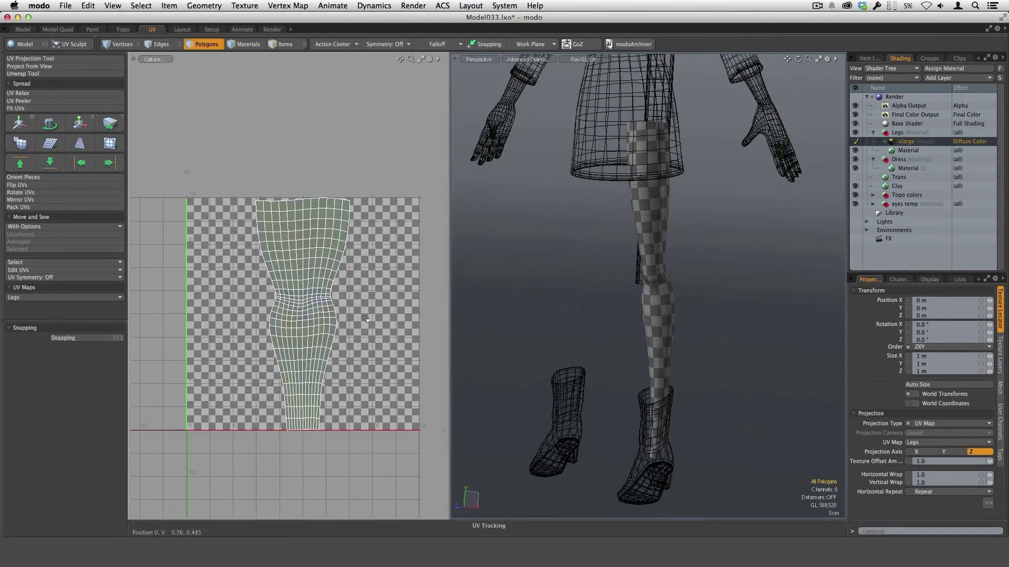
Mirror the leg mesh across the X axis to create the opposite leg
left_click_drag(680, 317, 693, 307, "alt")
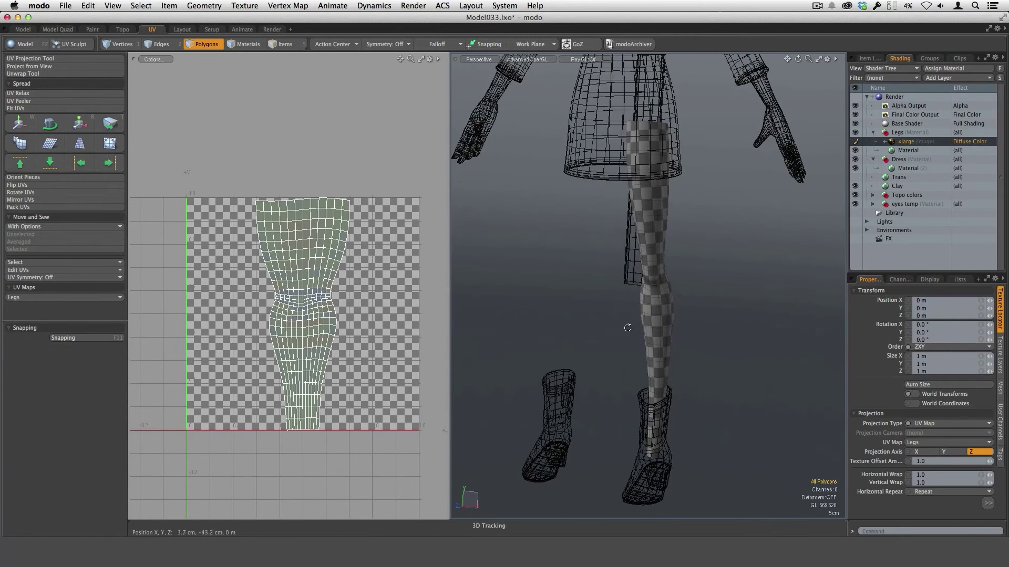
left_click_drag(625, 328, 568, 288, "alt")
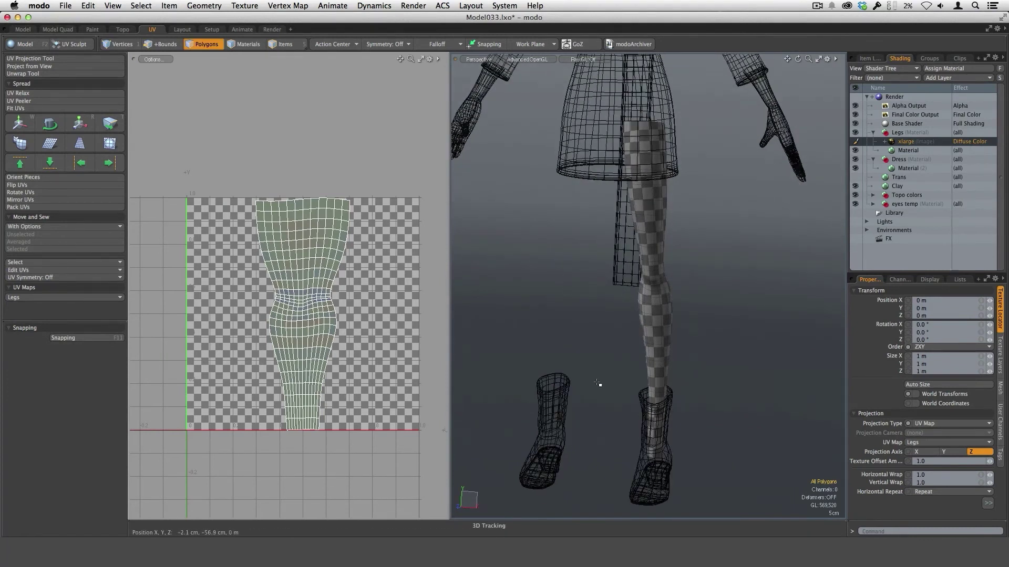
key("shift+v")
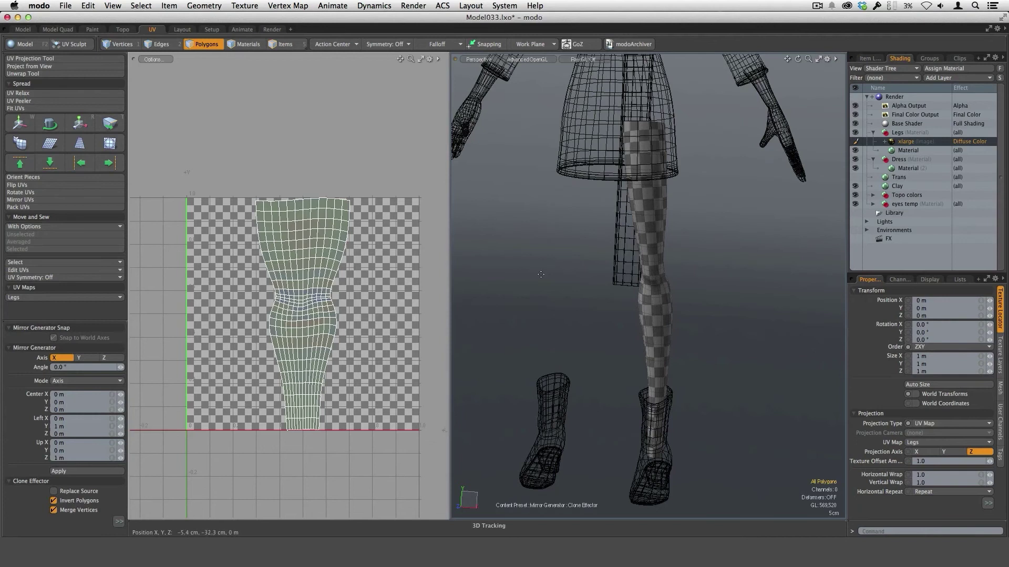
left_click(94, 472)
left_click_drag(634, 358, 655, 358, "alt")
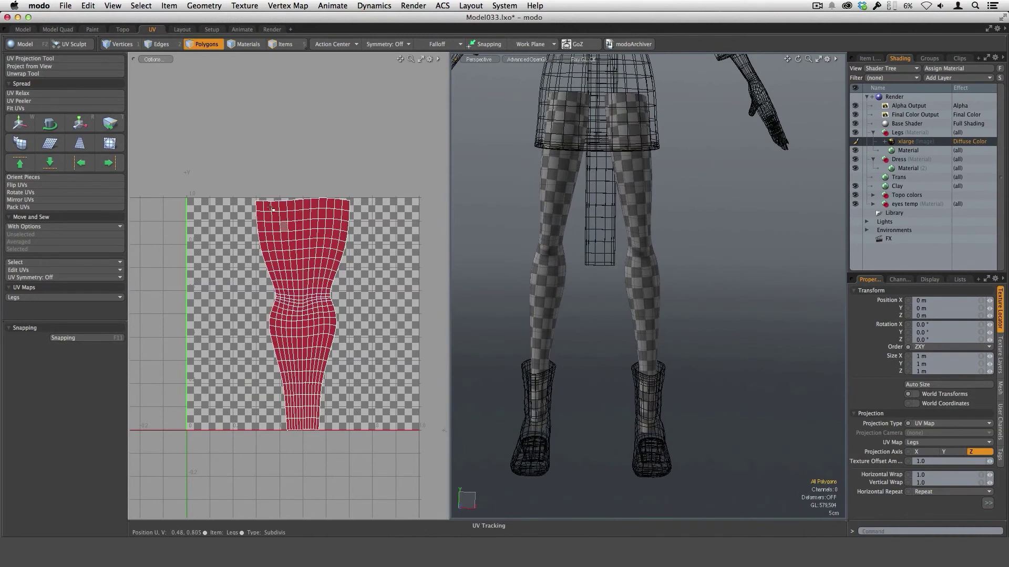
Toggle Show Distortion in the UV view repeatedly to compare how the overlapping leg shells are displayed
left_click(161, 61)
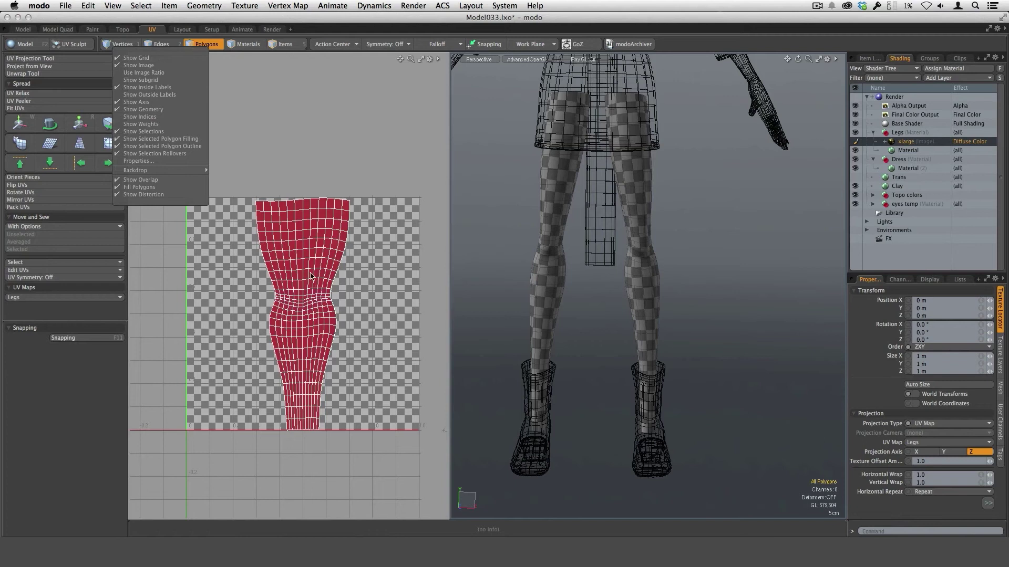
left_click(147, 198)
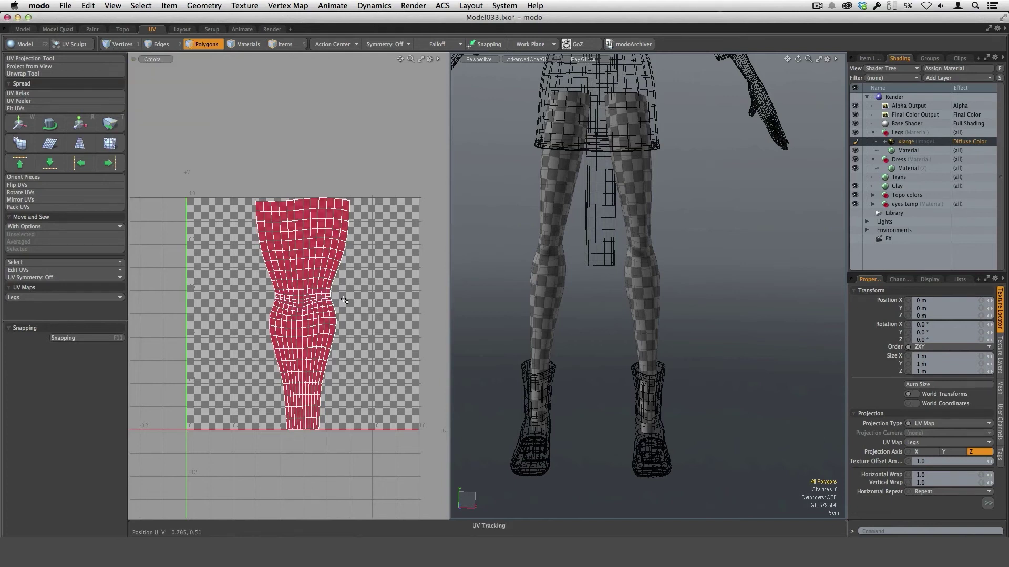
scroll(358, 351, "up", 5)
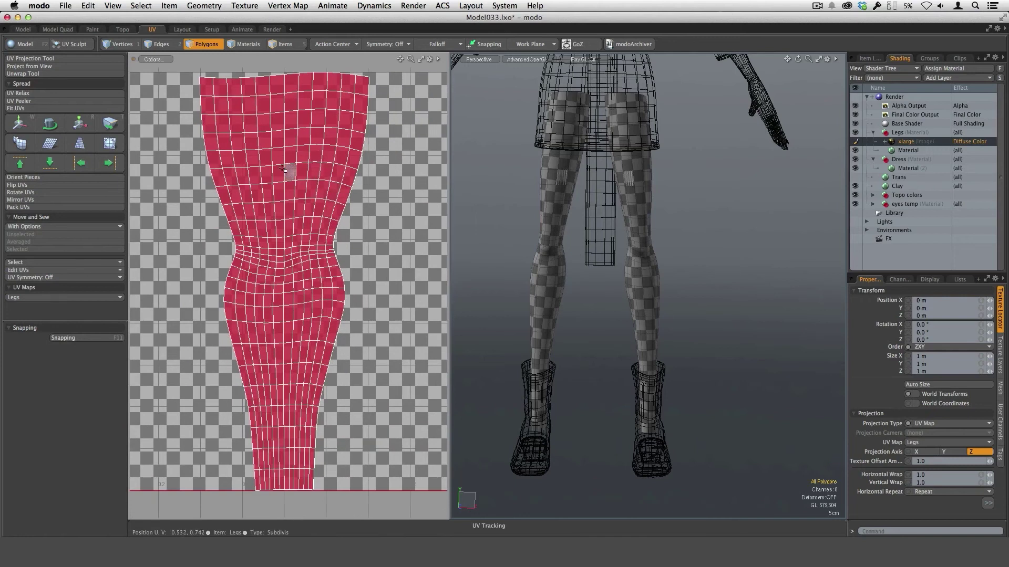
left_click(164, 60)
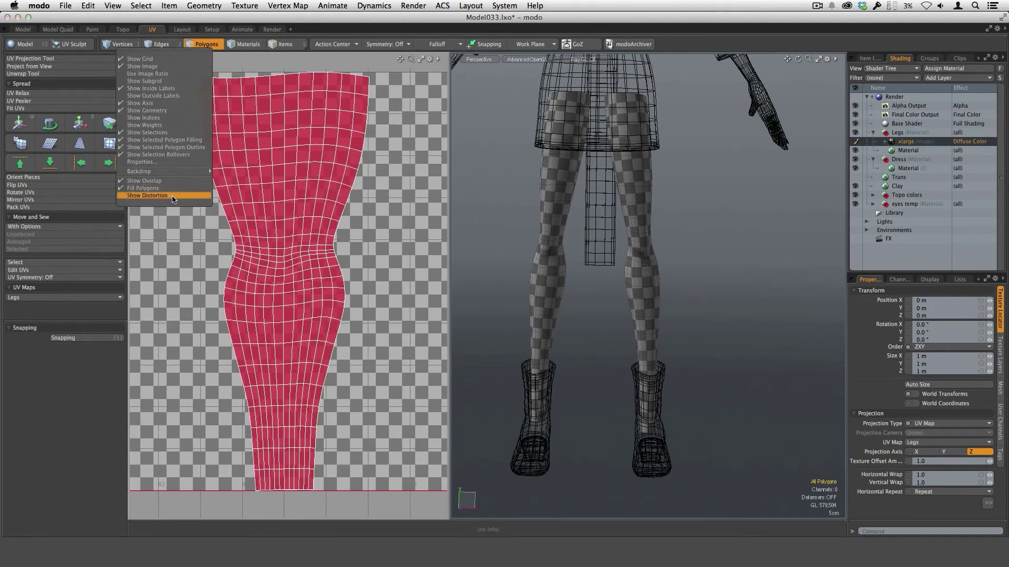
left_click(163, 195)
left_click(153, 59)
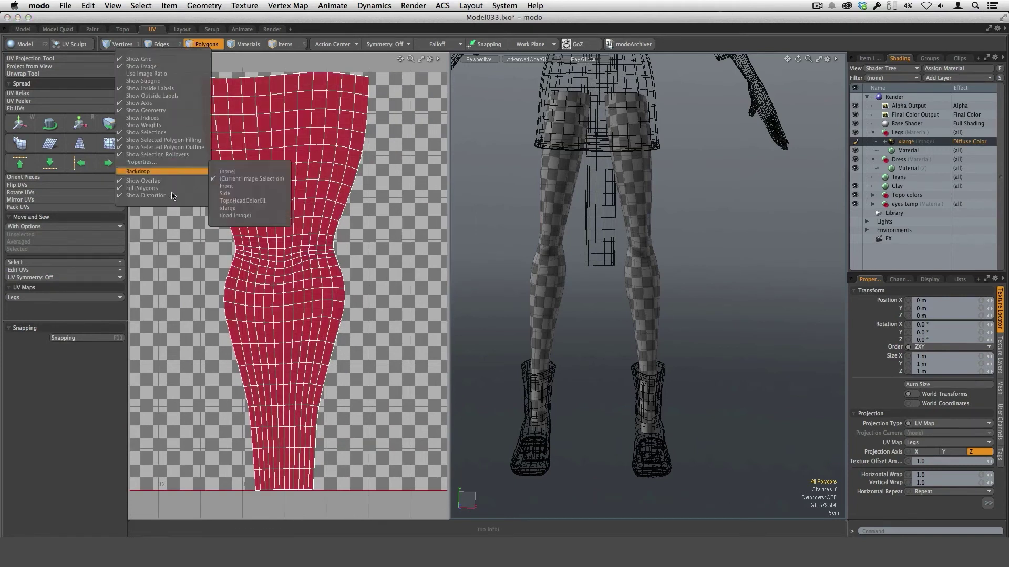
left_click(172, 195)
left_click(163, 61)
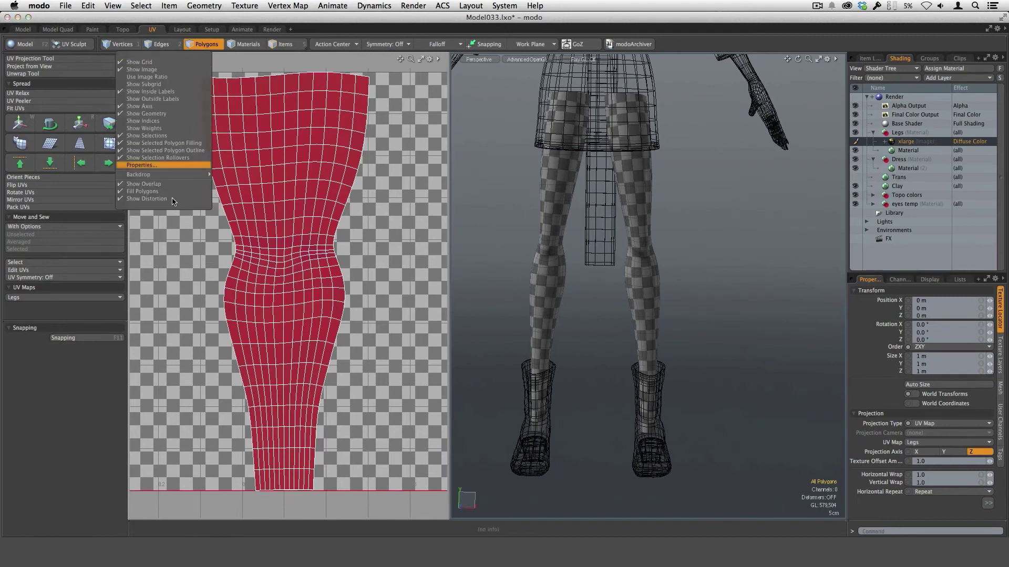
left_click(166, 193)
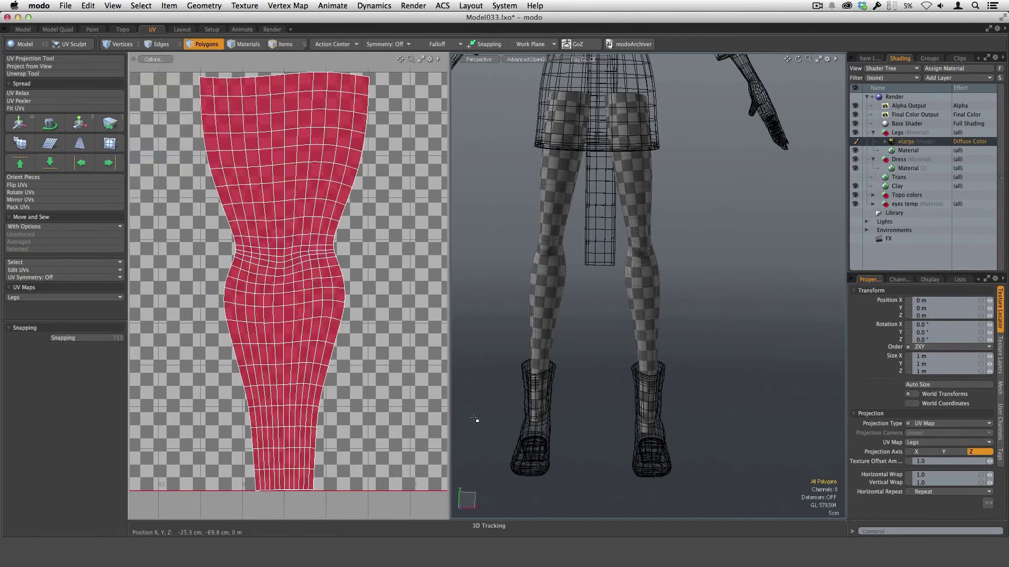
Select one leg's connected polygons and shift its UV shell by -0.31 in U off the overlapping shell
scroll(674, 349, "up", 5)
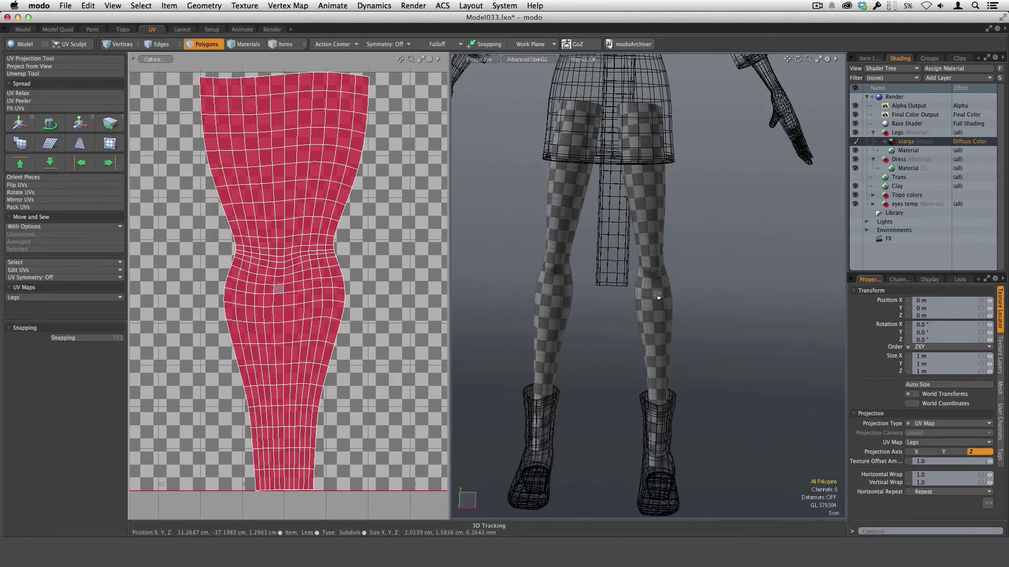
double_click(663, 338)
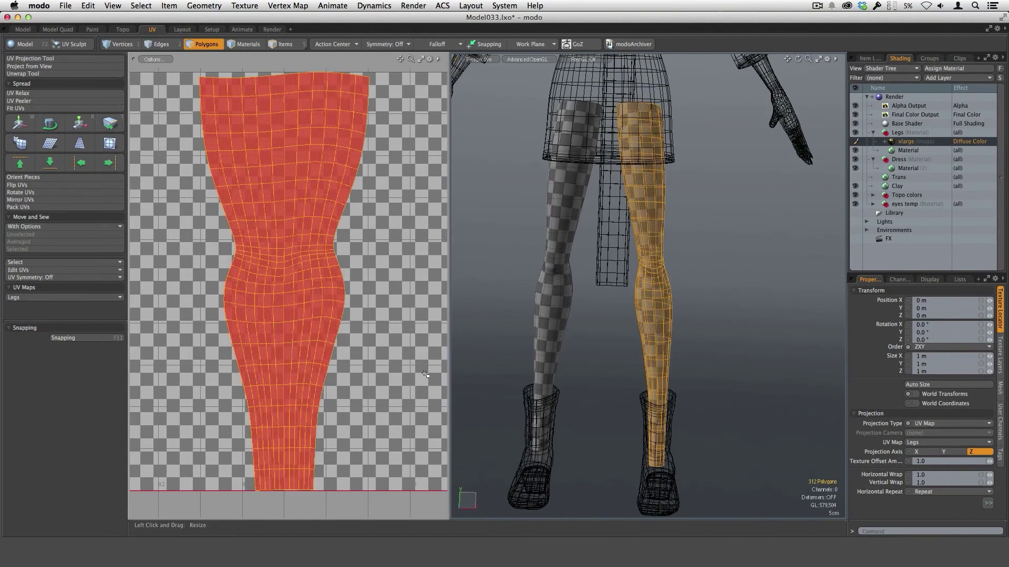
key("a")
key("w")
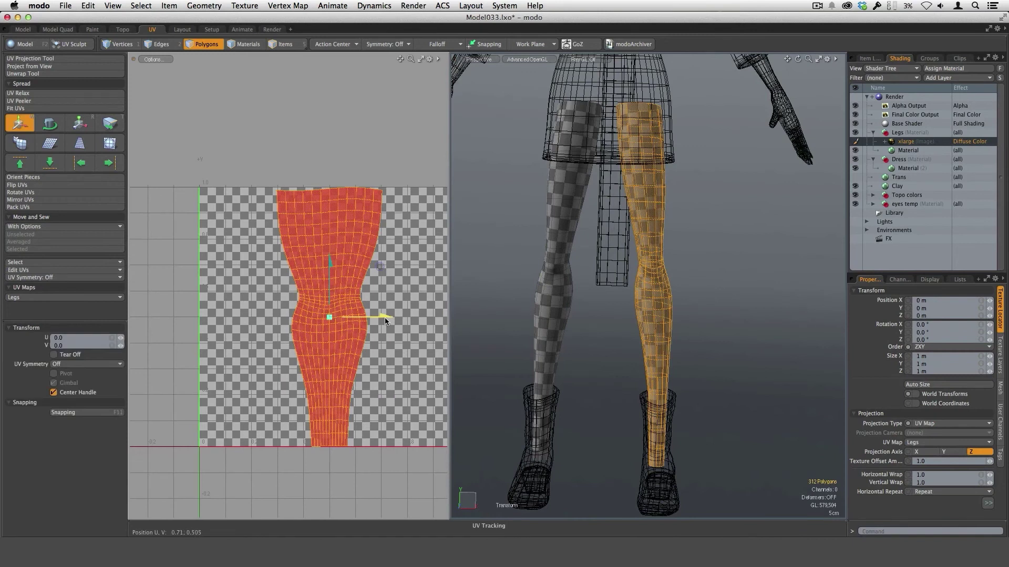
left_click_drag(383, 317, 308, 318)
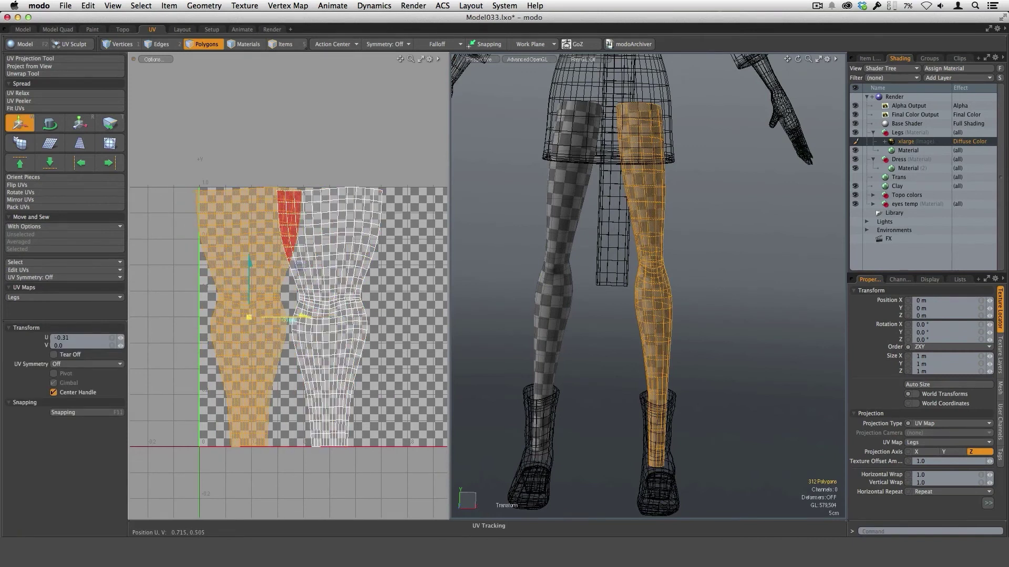
key("space")
left_click(391, 318)
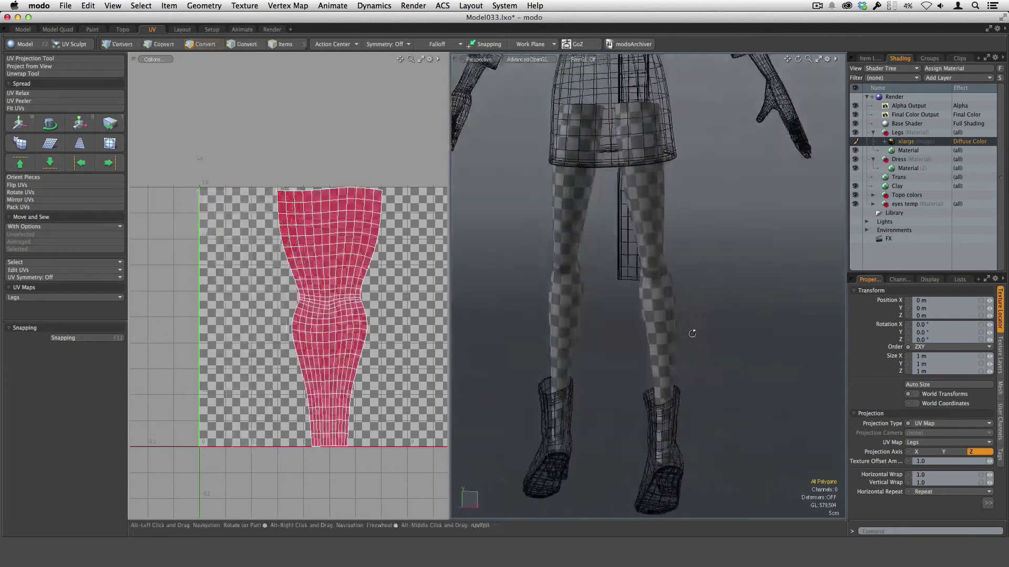
left_click_drag(691, 331, 647, 293, "alt")
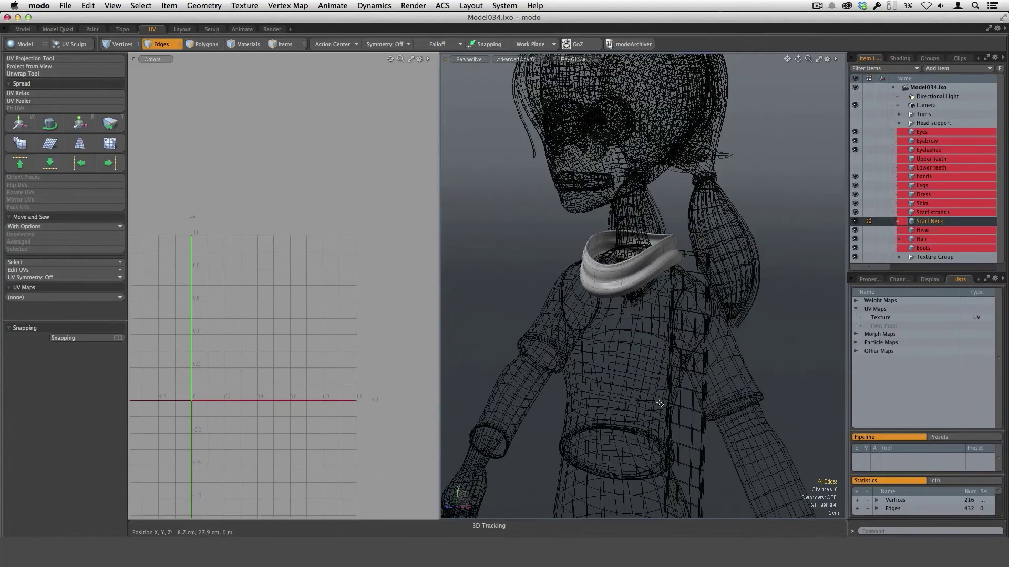
Merge the Scarf strands mesh with the Scarf Neck mesh into a single item
mouse_move(660, 403)
left_mouse_down("alt")
mouse_move(705, 376)
mouse_move(675, 395)
left_mouse_up("alt")
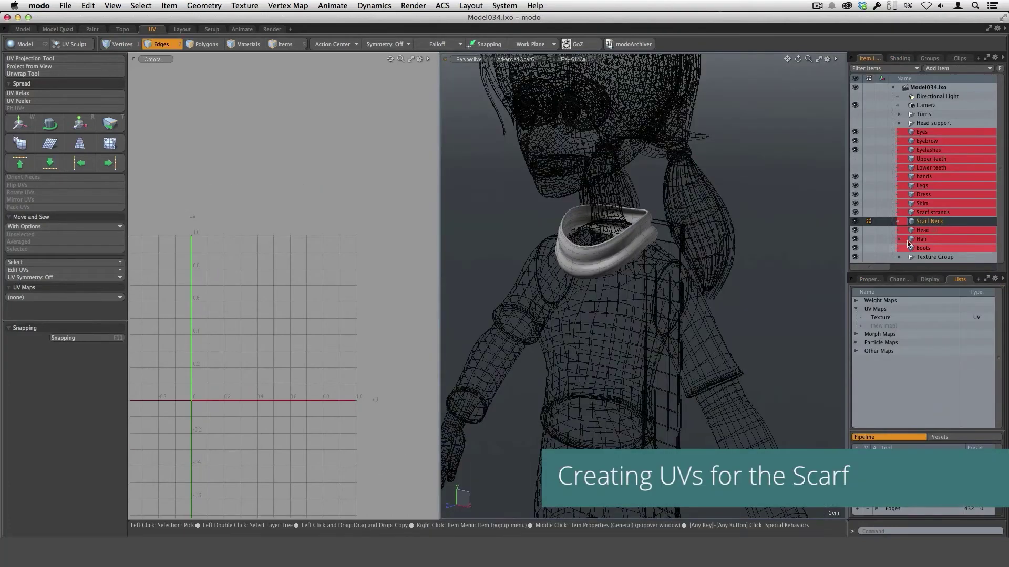
left_click(933, 213, "ctrl")
left_click_drag(631, 326, 747, 279, "alt")
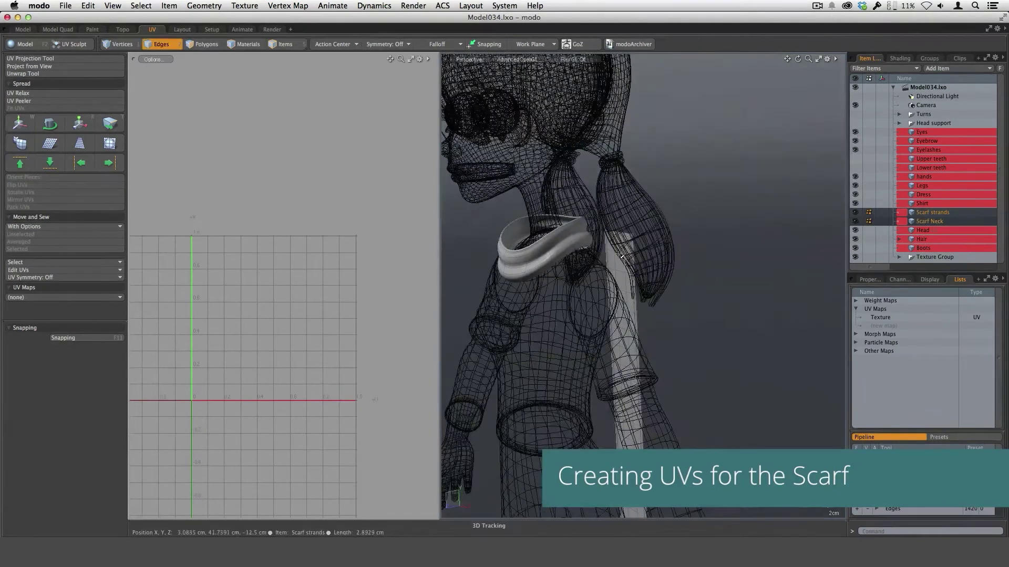
right_click(934, 215)
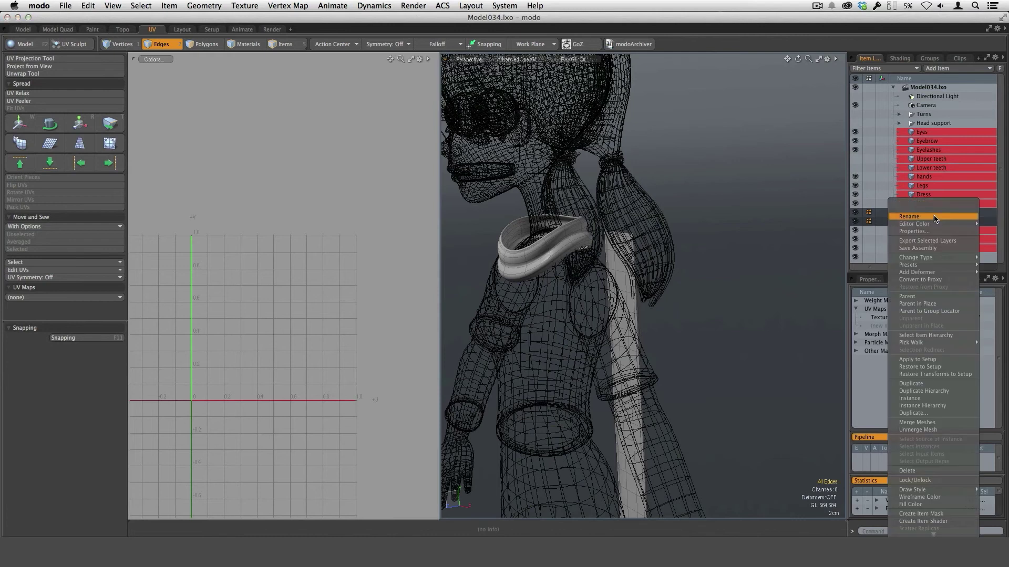
left_click(922, 417)
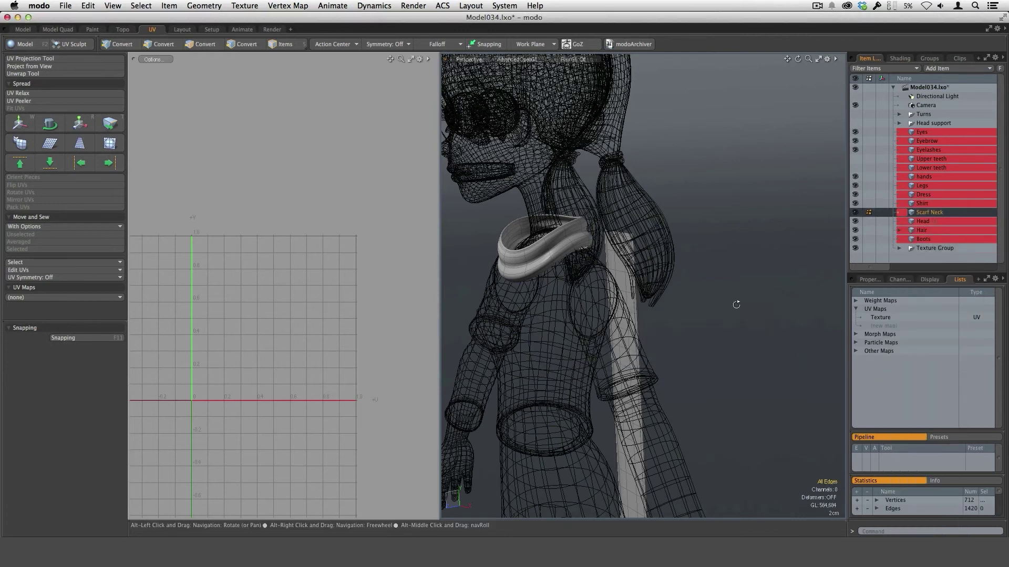
Delete the existing Texture UV map and create a new UV map named Scarf
left_click_drag(734, 301, 717, 385, "alt")
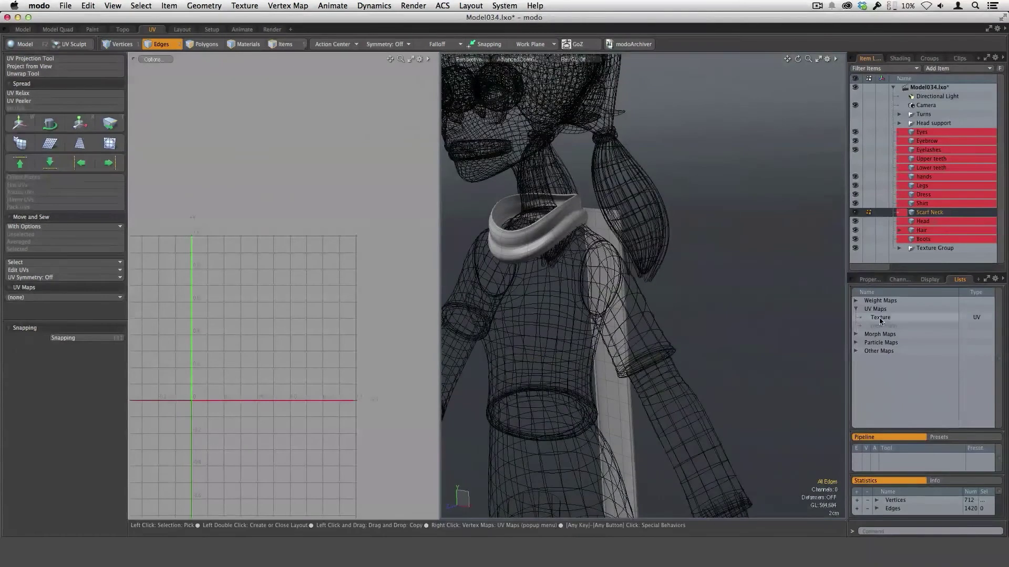
left_click(880, 317)
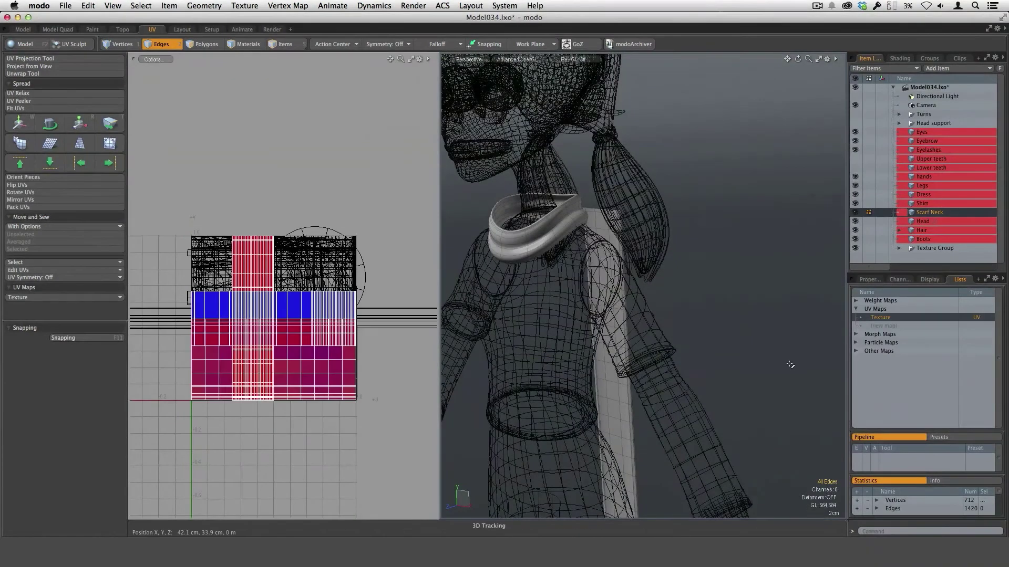
right_click(883, 320)
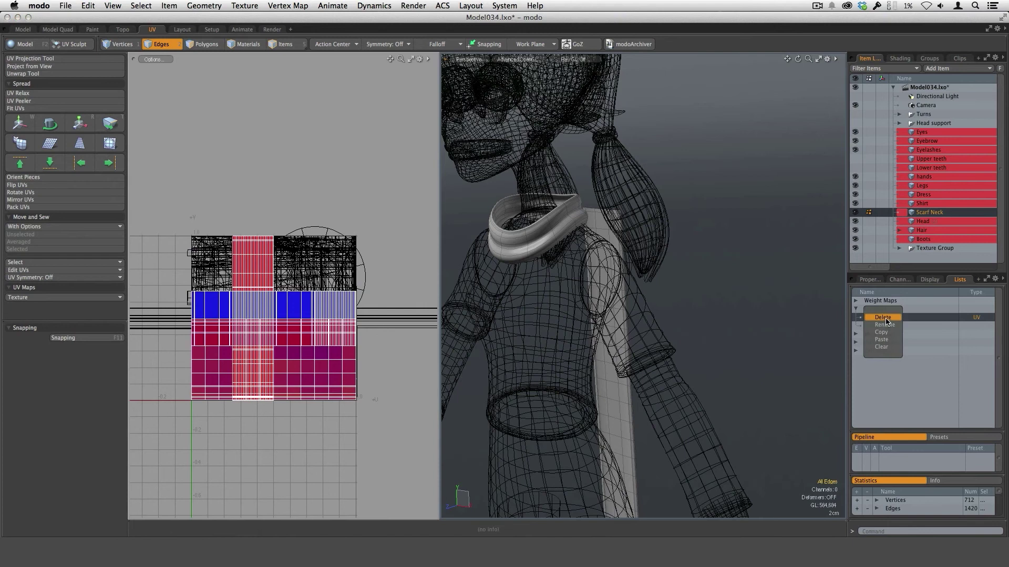
left_click(885, 318)
left_click(730, 337)
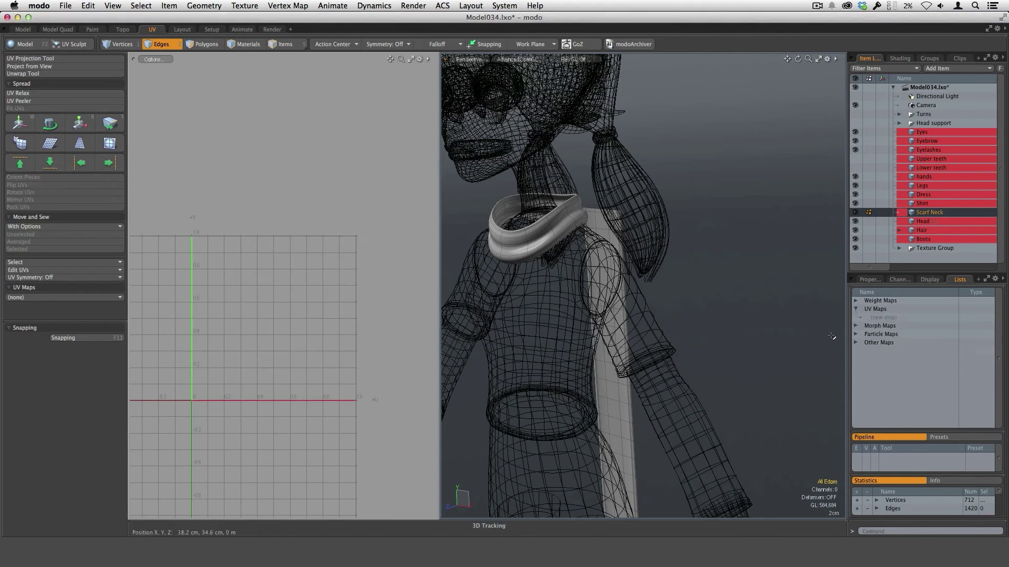
left_click(883, 318)
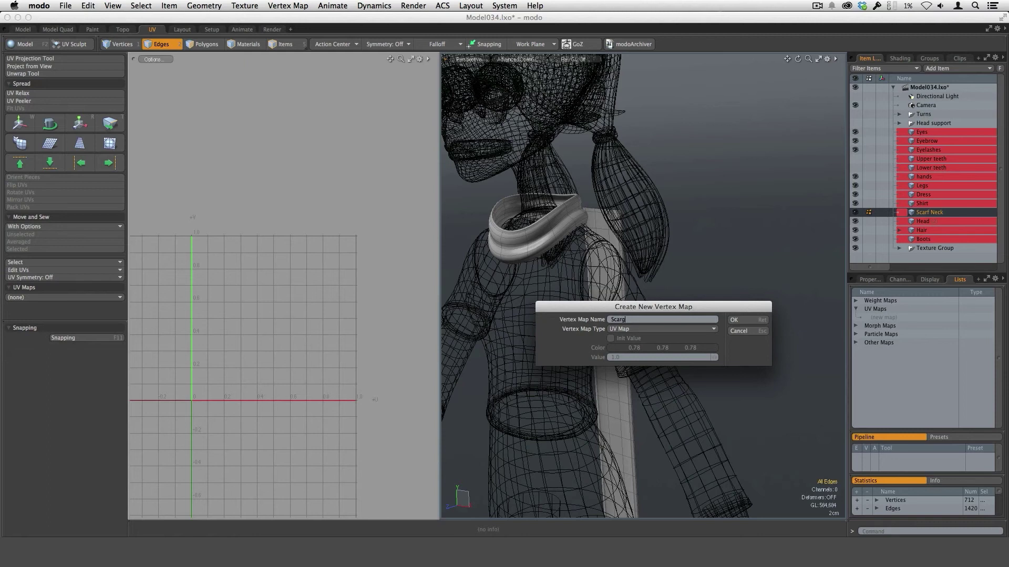
key("Return")
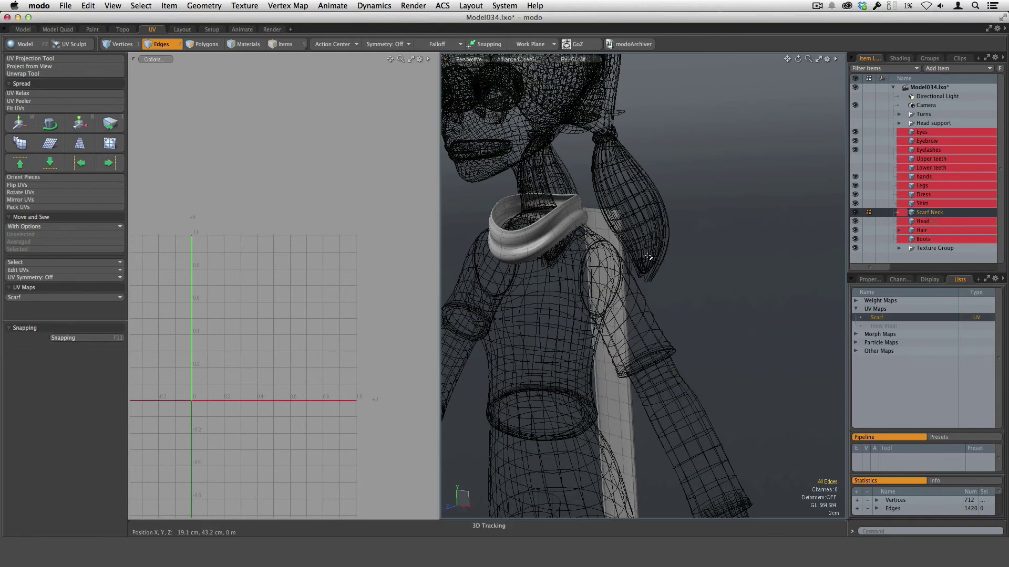
Assign a material named scarf to the mesh and move the xlarge checker image from the Legs material group into it
key("m")
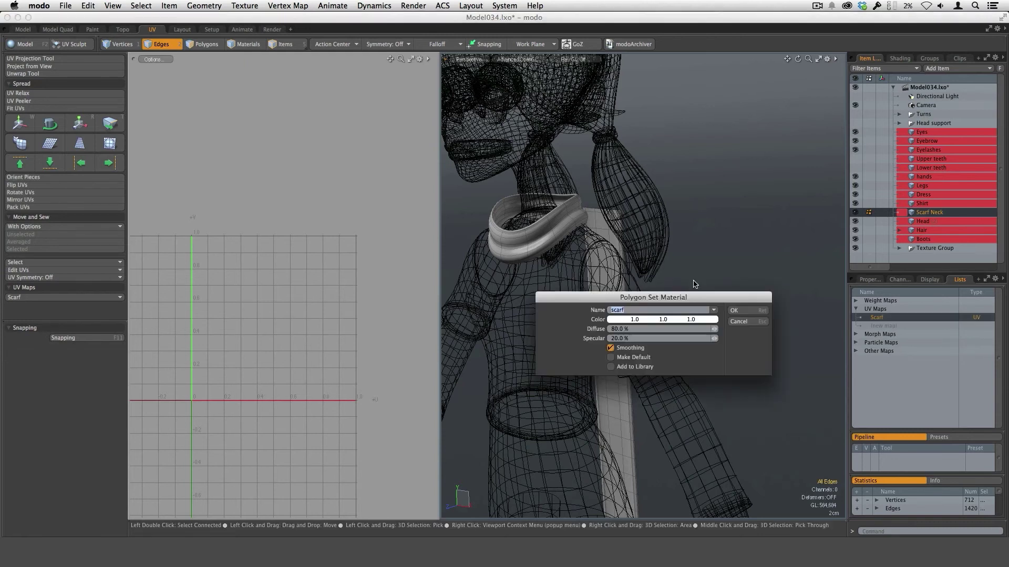
key("Return")
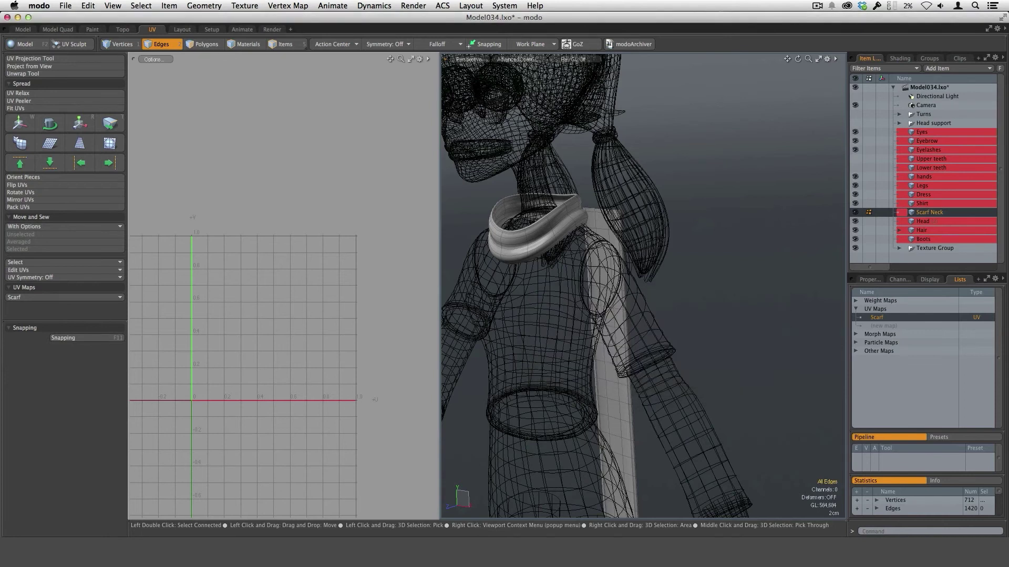
left_click(900, 59)
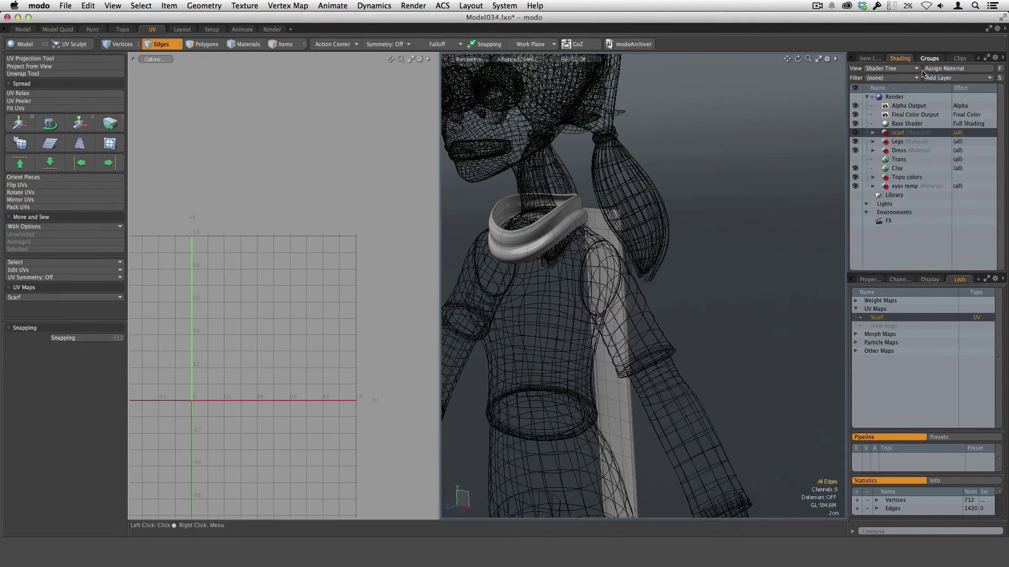
left_click(873, 142)
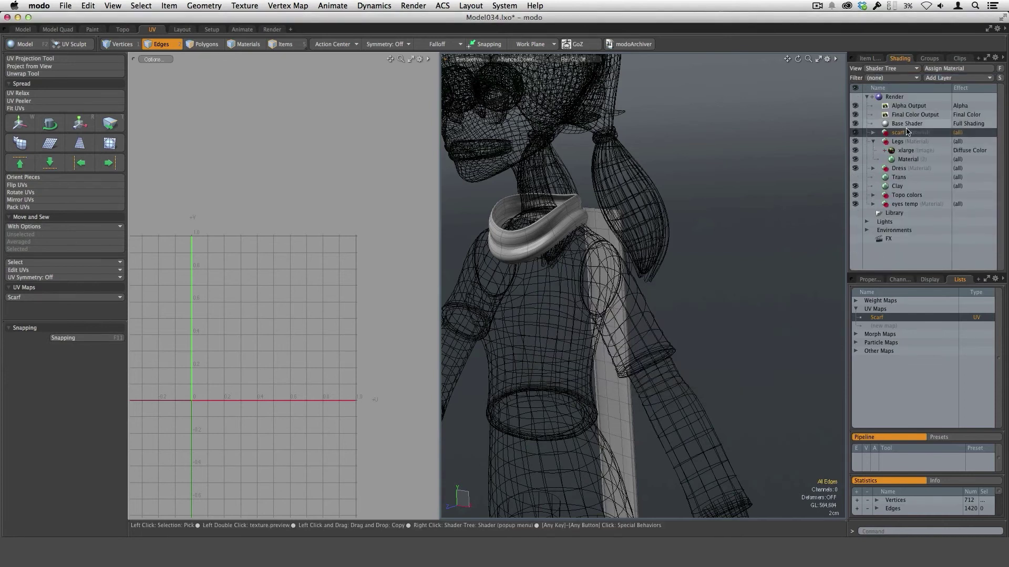
left_click_drag(904, 154, 909, 134)
left_click(873, 132)
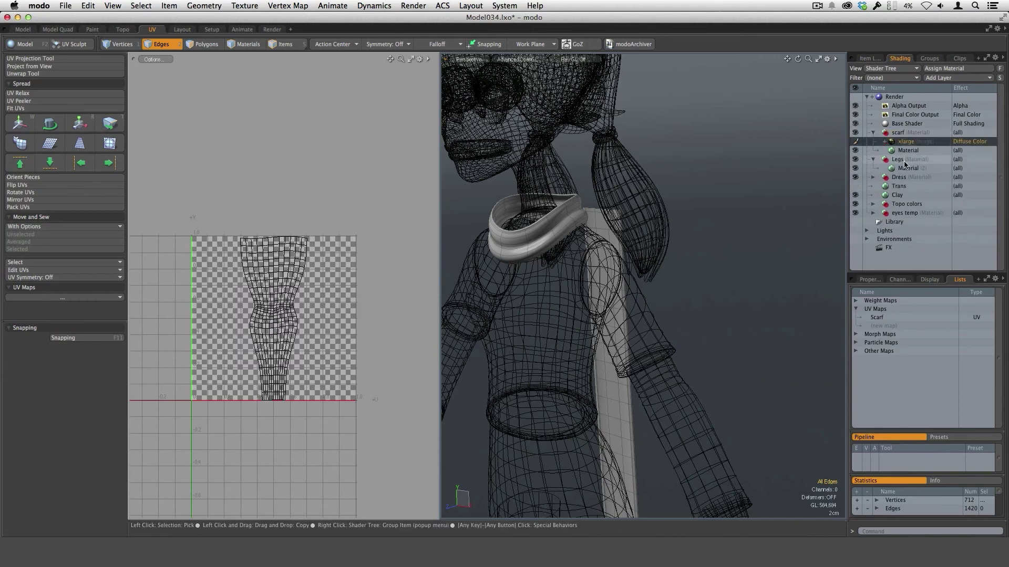
left_click(873, 159)
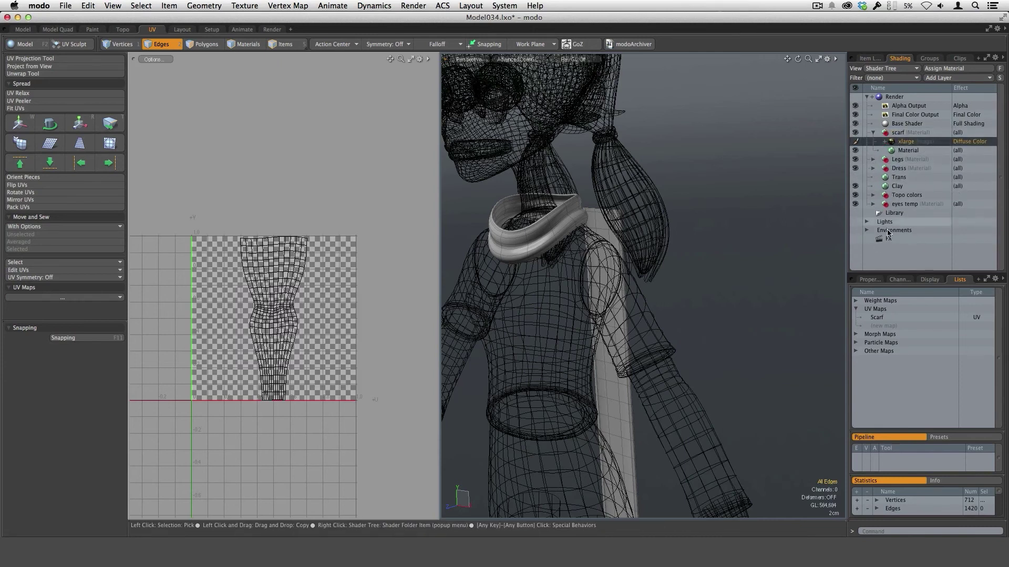
Set the xlarge checker image's UV map to Scarf and return to the scene's item list
left_click(870, 279)
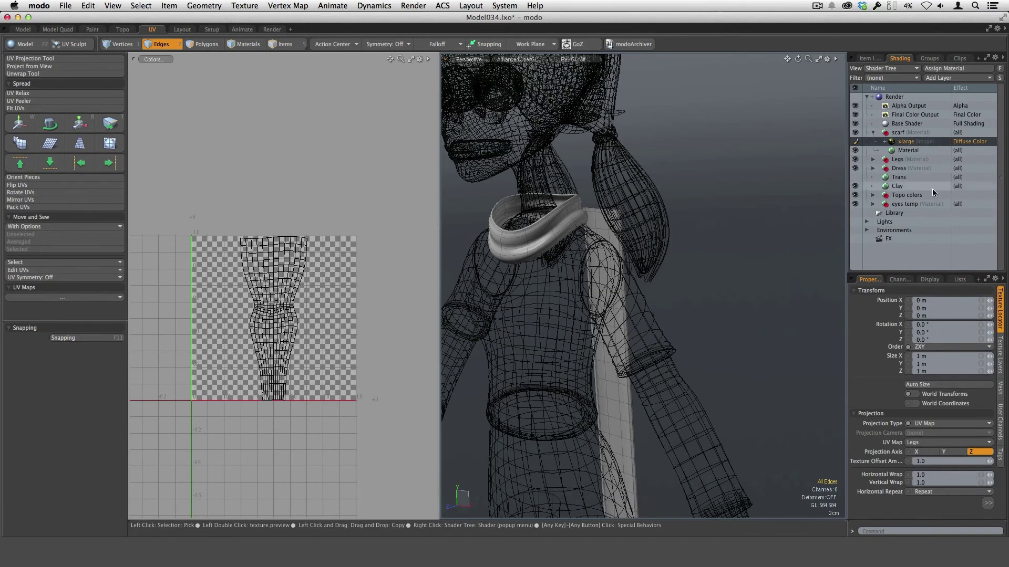
left_click(926, 445)
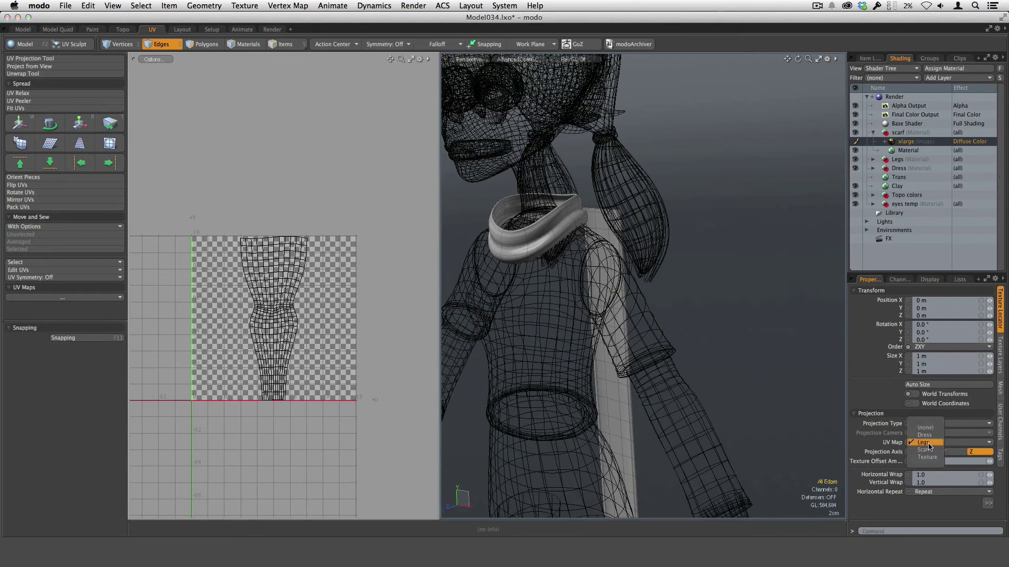
left_click(925, 450)
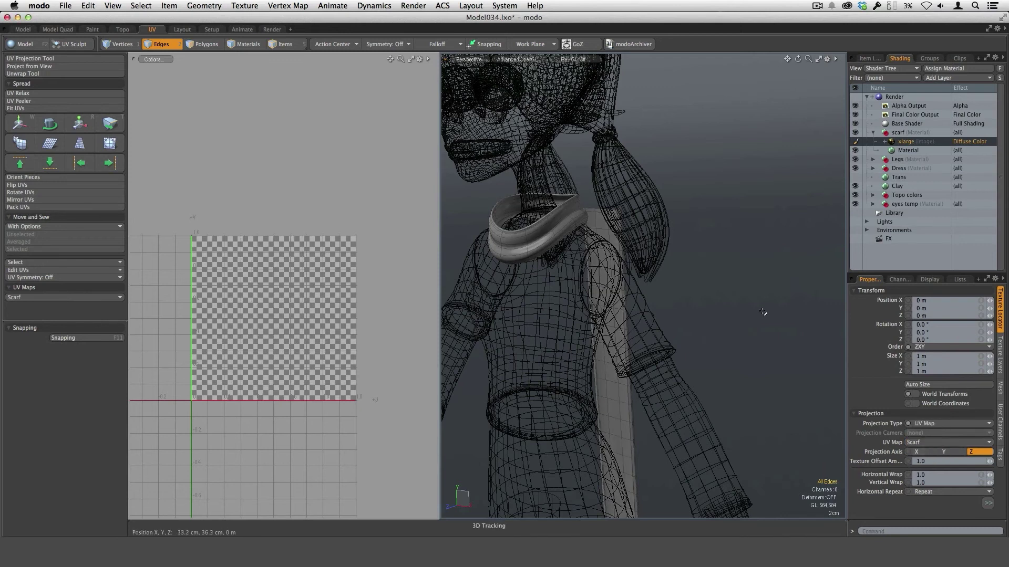
left_click(868, 59)
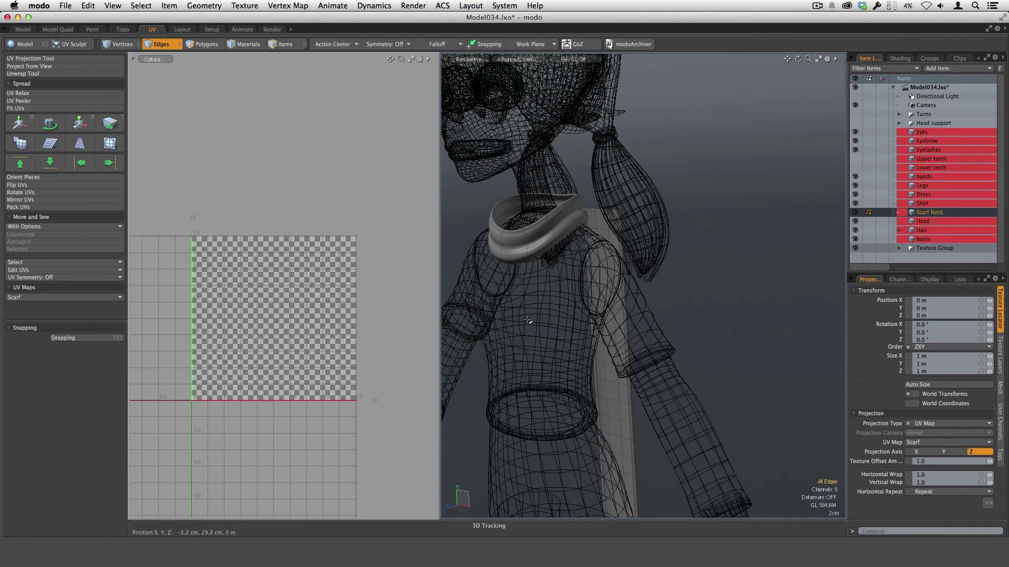
Examine the scarf's neck loop and hanging strands in Polygons mode, selecting their connected polygons in turn
left_click_drag(556, 319, 541, 252, "alt")
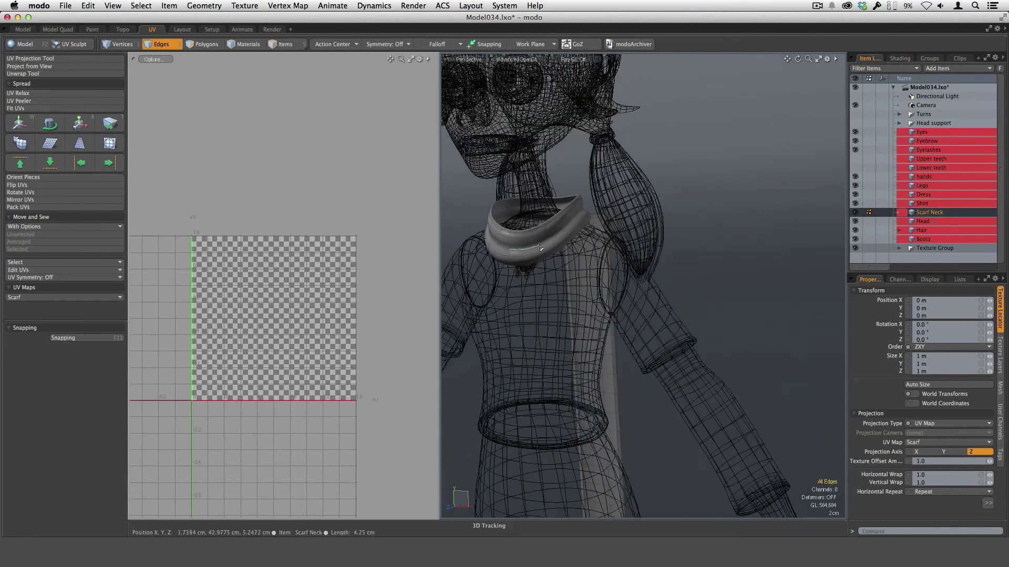
left_click_drag(616, 395, 755, 405, "alt+shift")
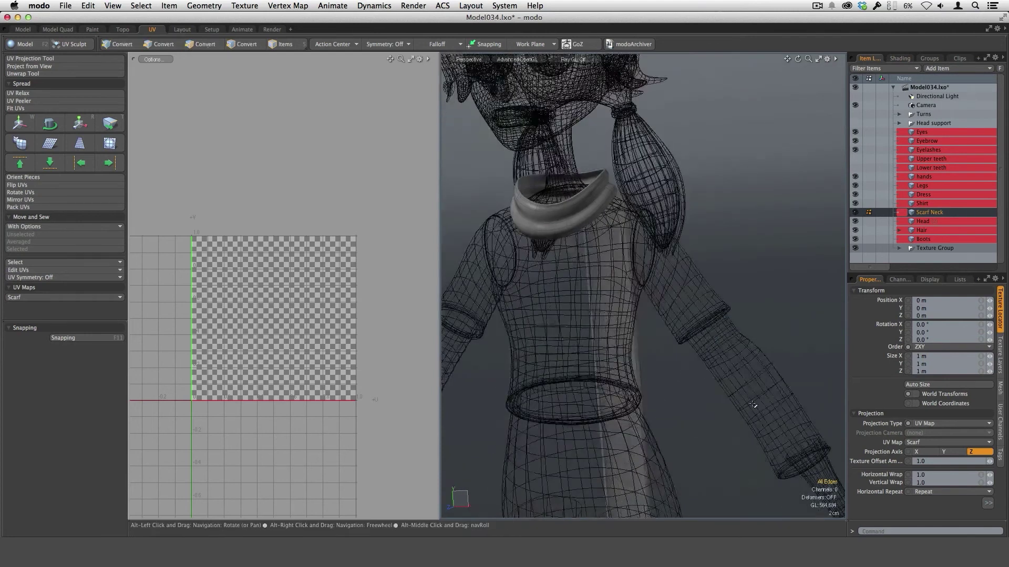
left_click_drag(766, 277, 618, 262, "alt")
key("3")
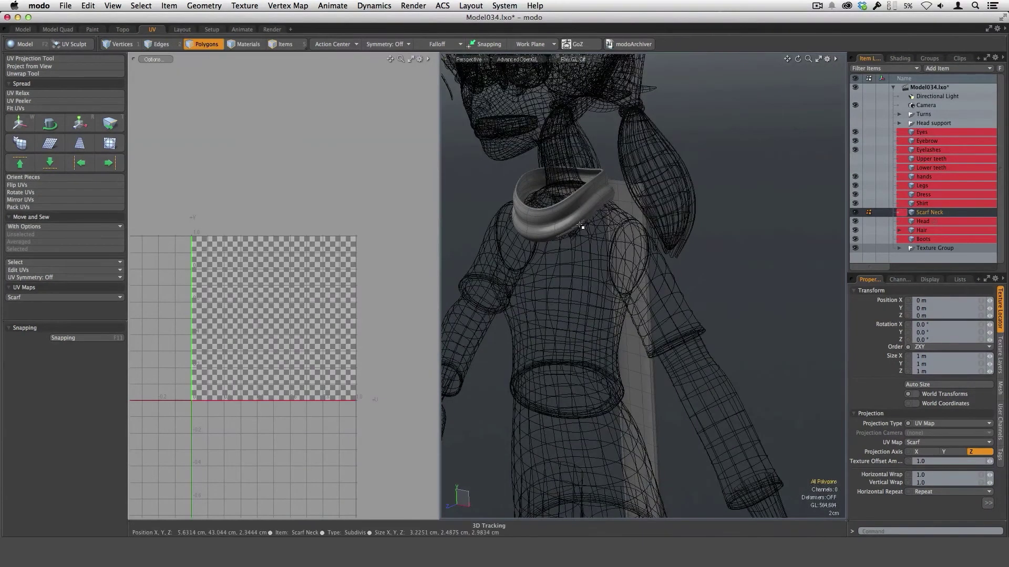
left_click_drag(565, 227, 617, 246, "alt")
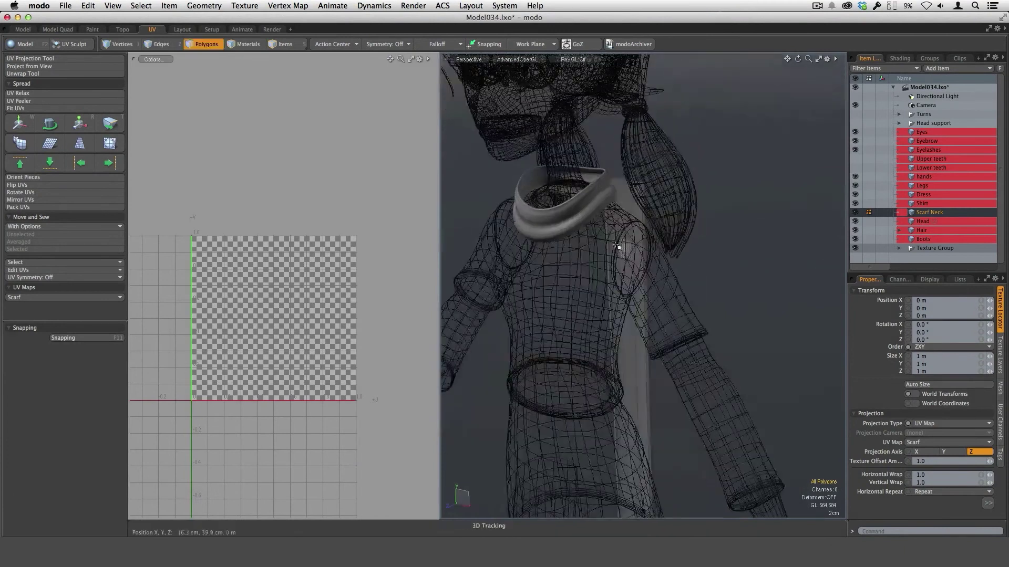
left_click_drag(598, 202, 567, 229, "alt")
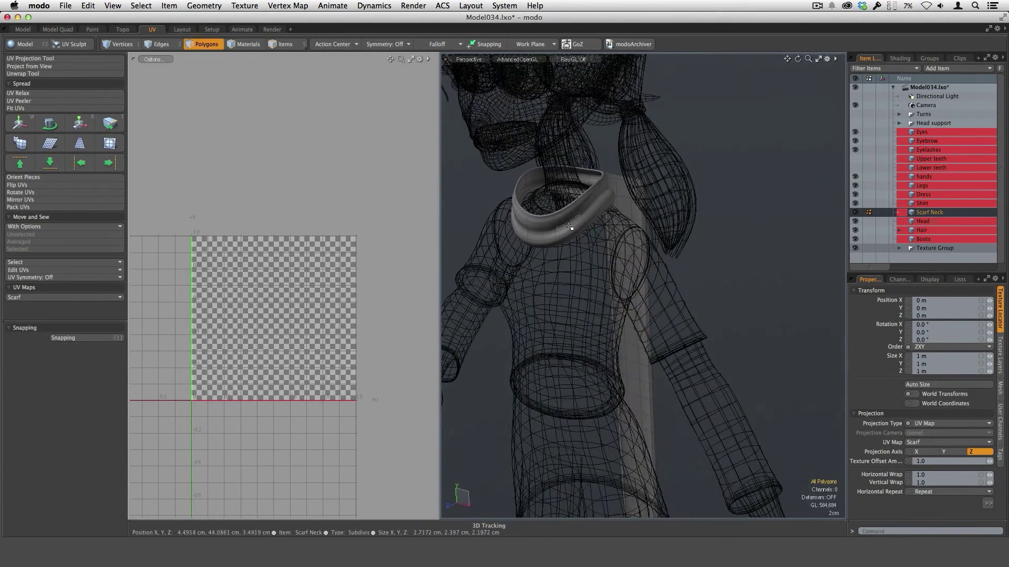
double_click(575, 227)
left_click(723, 241)
double_click(637, 229)
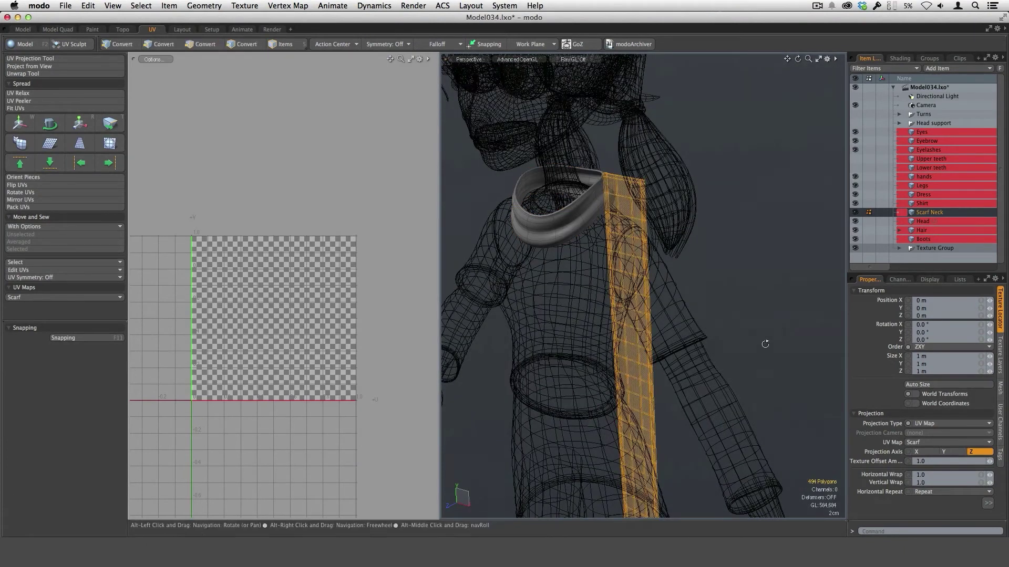
left_click_drag(766, 344, 727, 282, "alt")
left_click(727, 281)
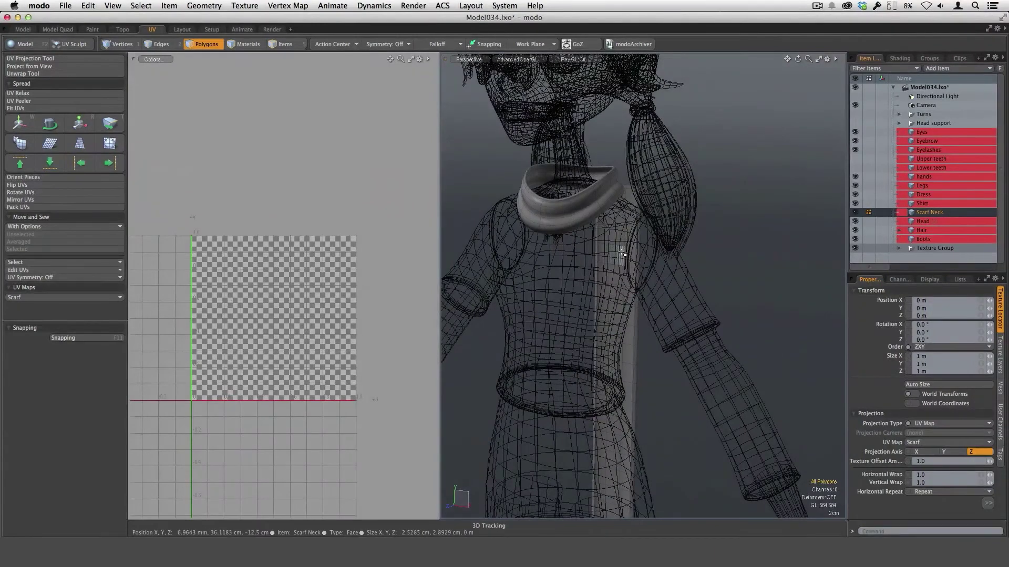
Select the connected polygons of the scarf's hanging strands and hide them, leaving only the neck loop shown
left_click_drag(623, 253, 618, 298, "alt")
double_click(617, 297)
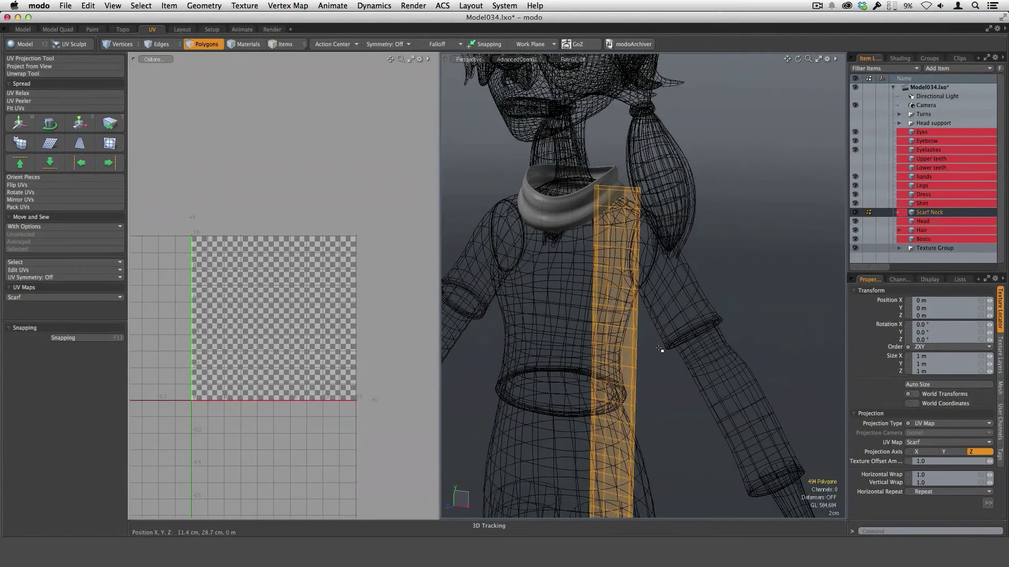
left_click(664, 373)
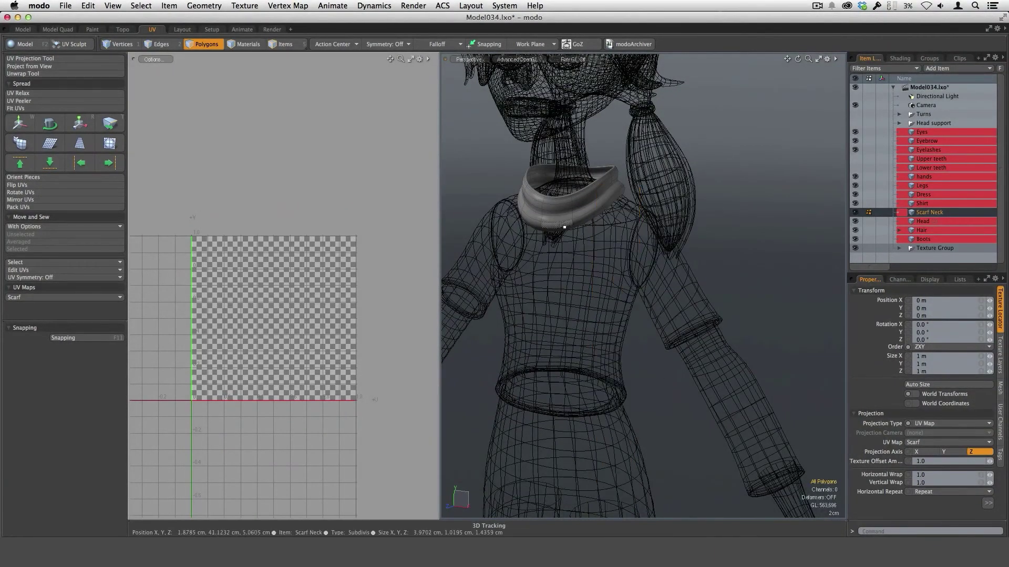
Select the edge loop running across the back of the scarf's neck loop and unwrap it with the UV Peeler
left_click_drag(565, 231, 768, 314, "alt")
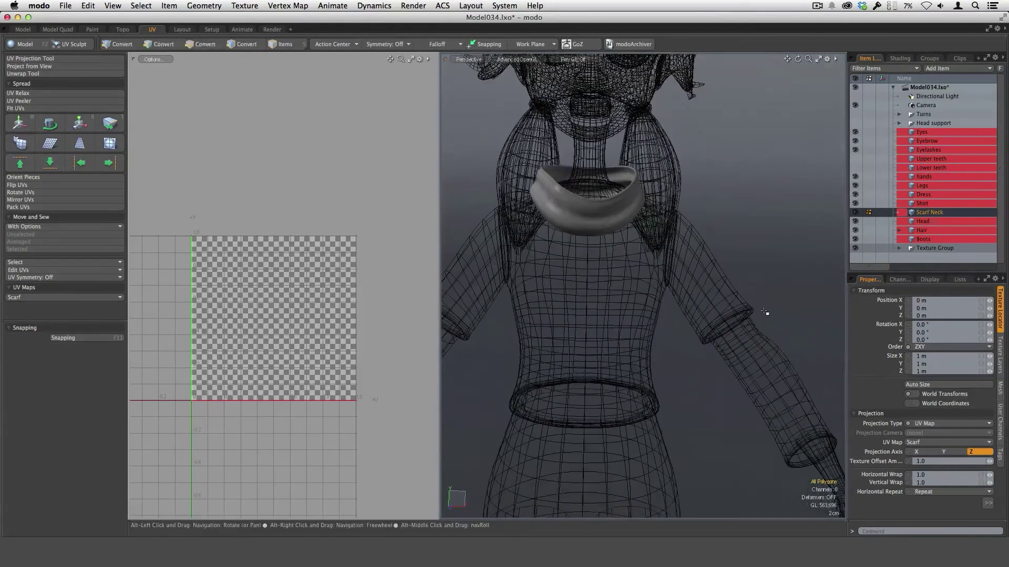
left_click(958, 280)
key("2")
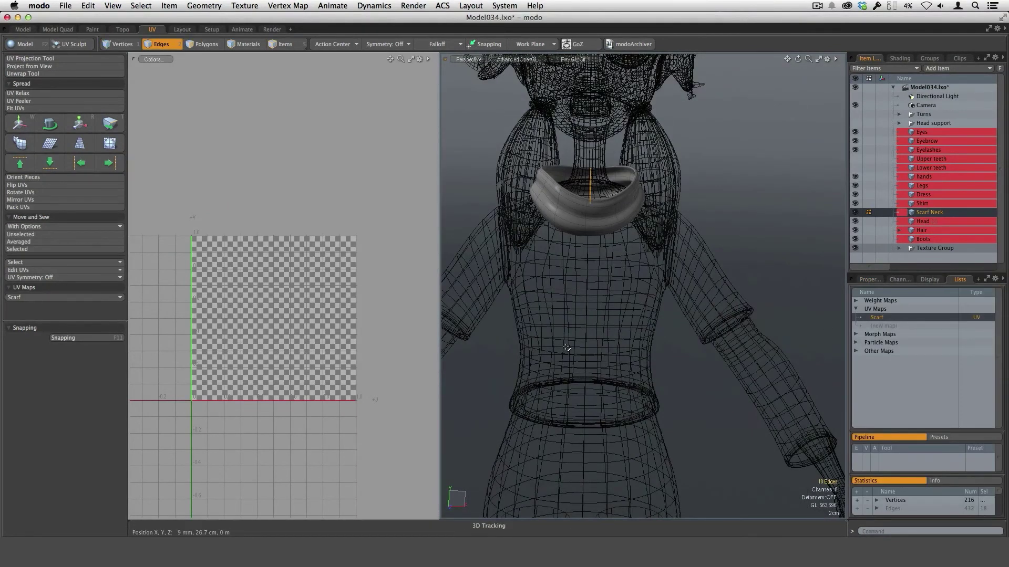
left_click_drag(567, 348, 618, 265, "alt")
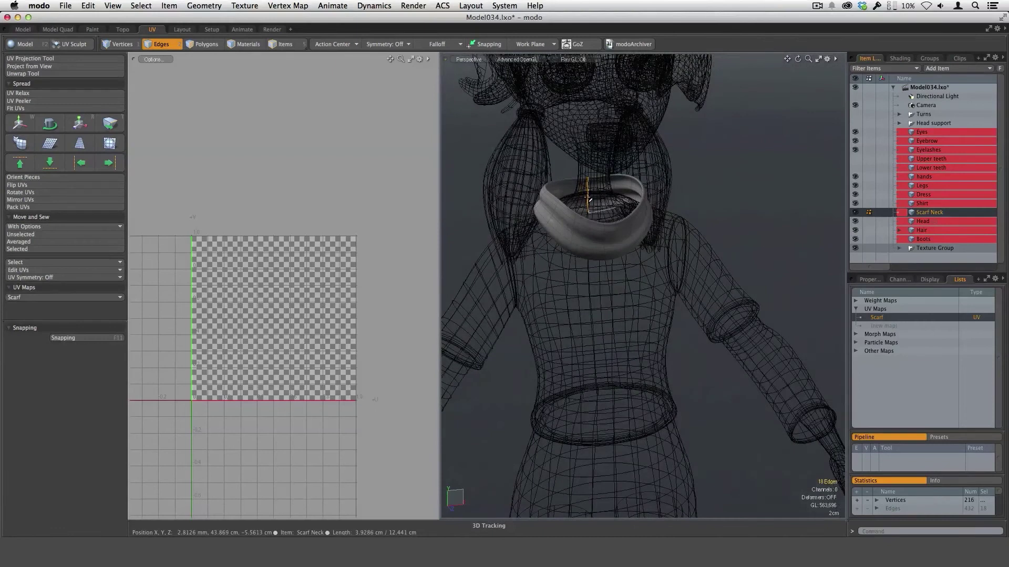
left_click_drag(589, 199, 609, 305, "alt")
left_click(34, 102)
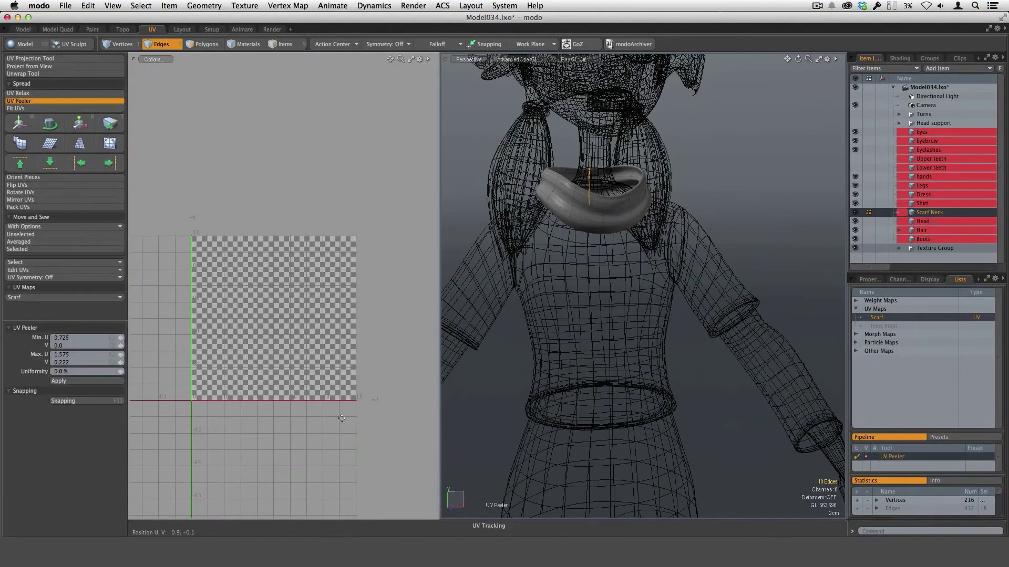
left_click(289, 364)
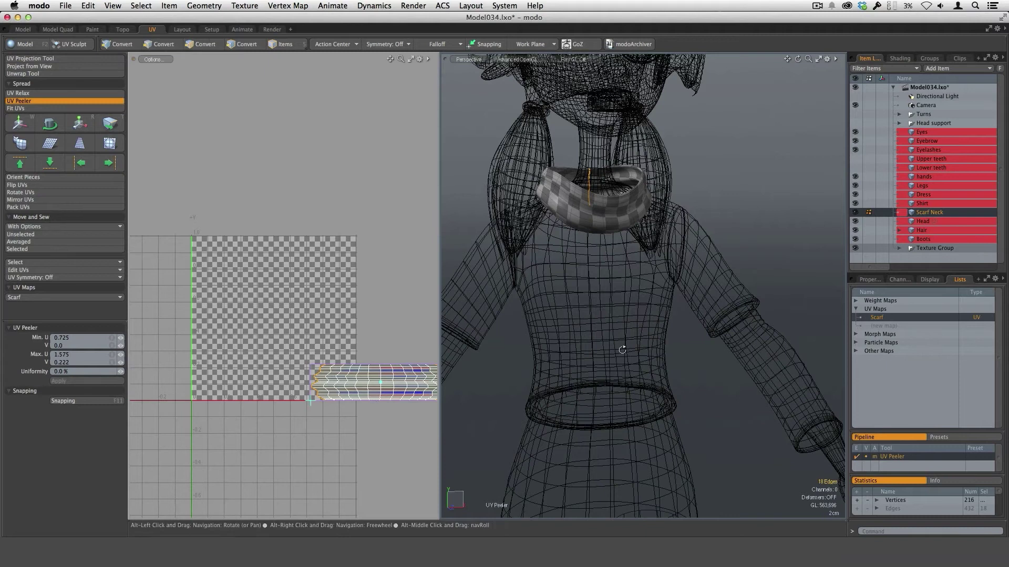
Resize the peeled UV strip to a Max U of 1.535 and Max V of 0.202 to even out the checker squares
left_click_drag(675, 355, 682, 321, "alt")
left_click_drag(404, 323, 300, 242, "alt+shift")
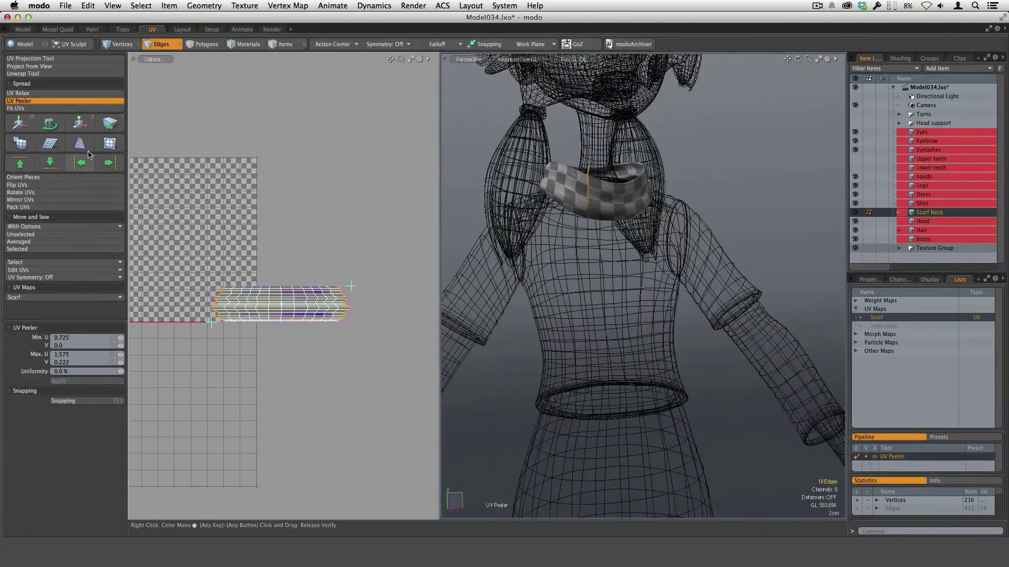
scroll(345, 301, "up", 3)
left_click_drag(345, 301, 405, 299, "alt")
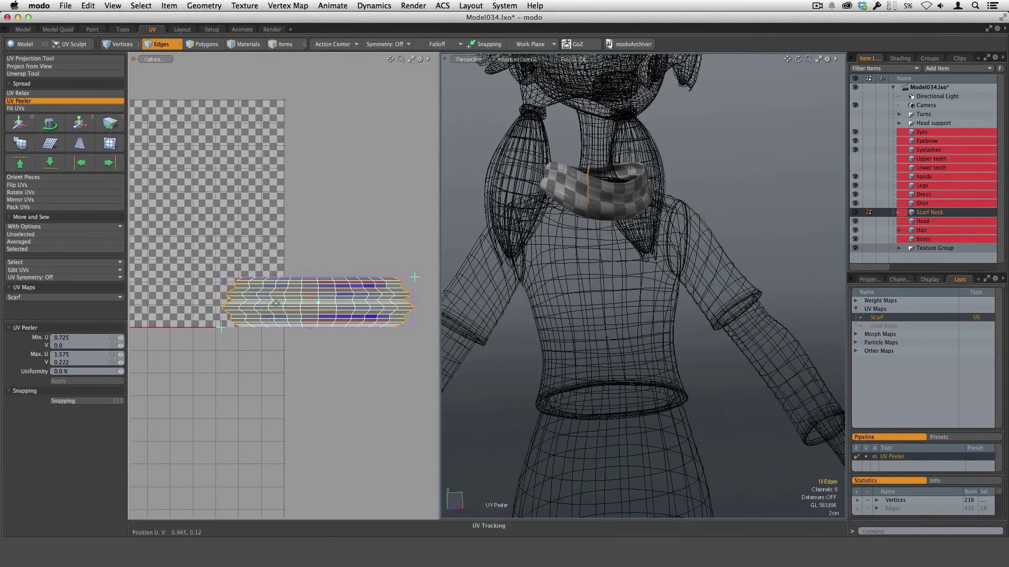
left_click_drag(370, 357, 403, 291, "alt")
left_click_drag(573, 263, 595, 257, "alt")
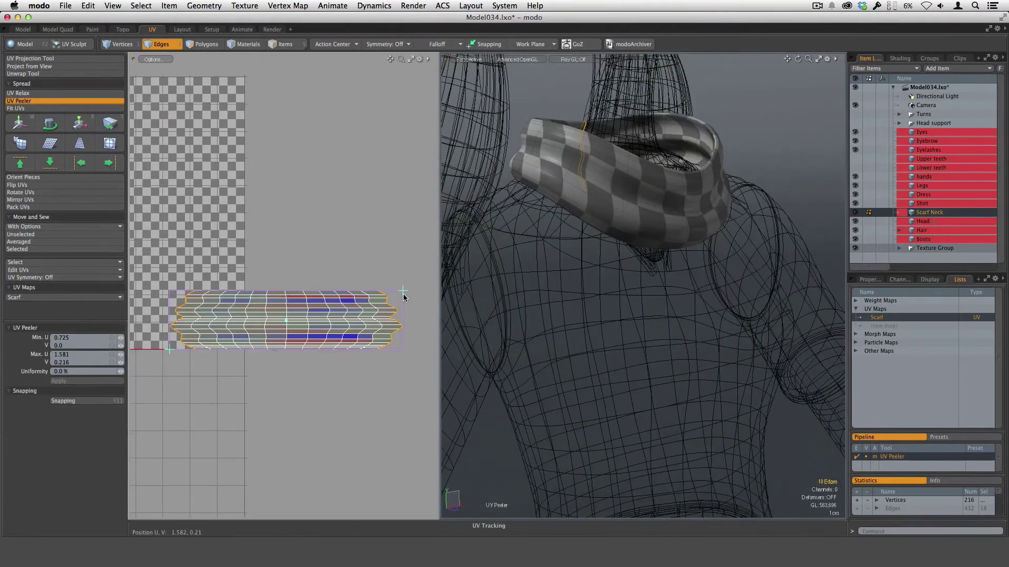
left_click_drag(403, 291, 393, 296)
left_click_drag(725, 331, 606, 269, "alt")
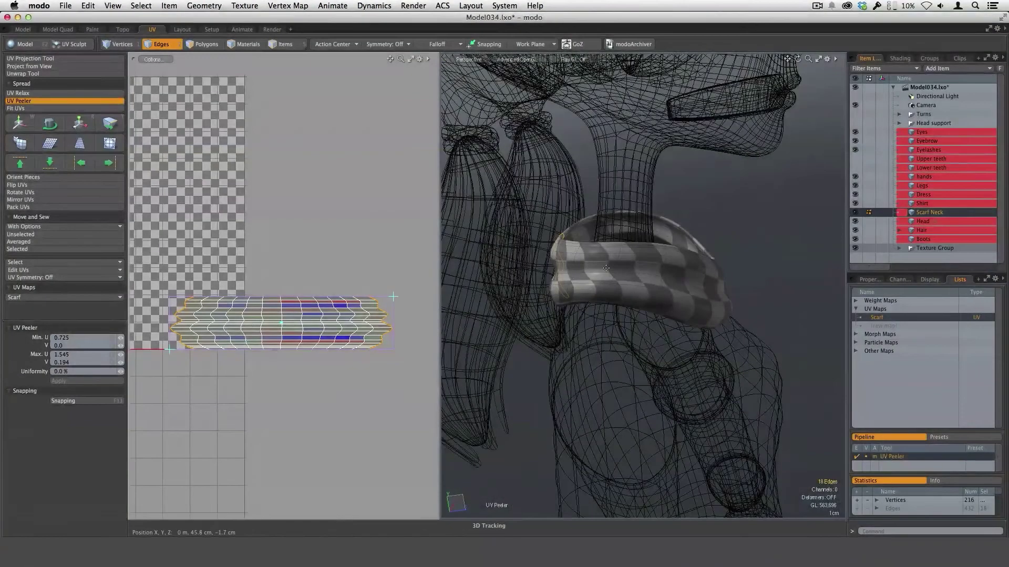
left_click_drag(662, 283, 694, 362, "alt")
left_click_drag(393, 297, 390, 294)
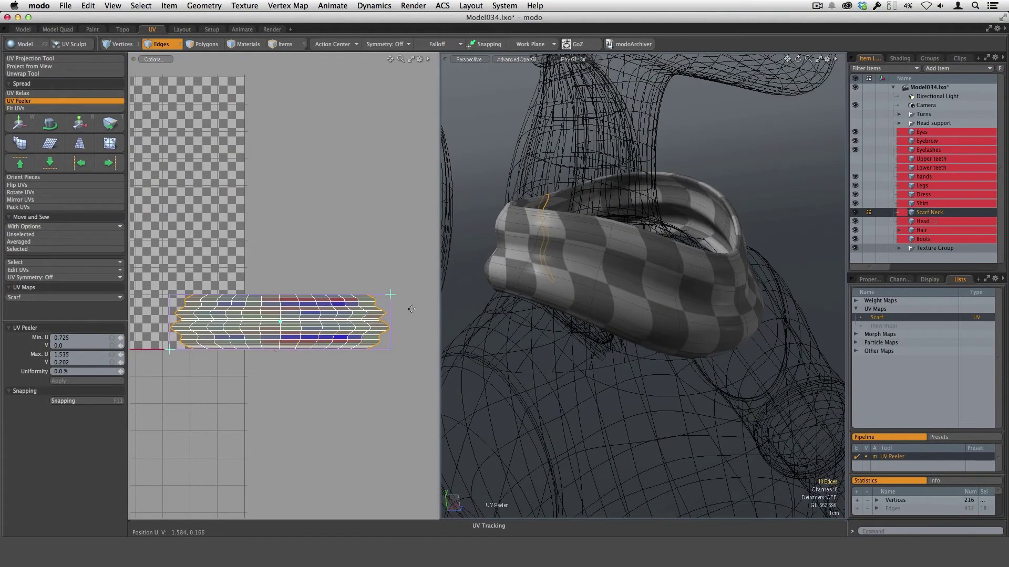
left_click_drag(750, 361, 782, 350, "alt")
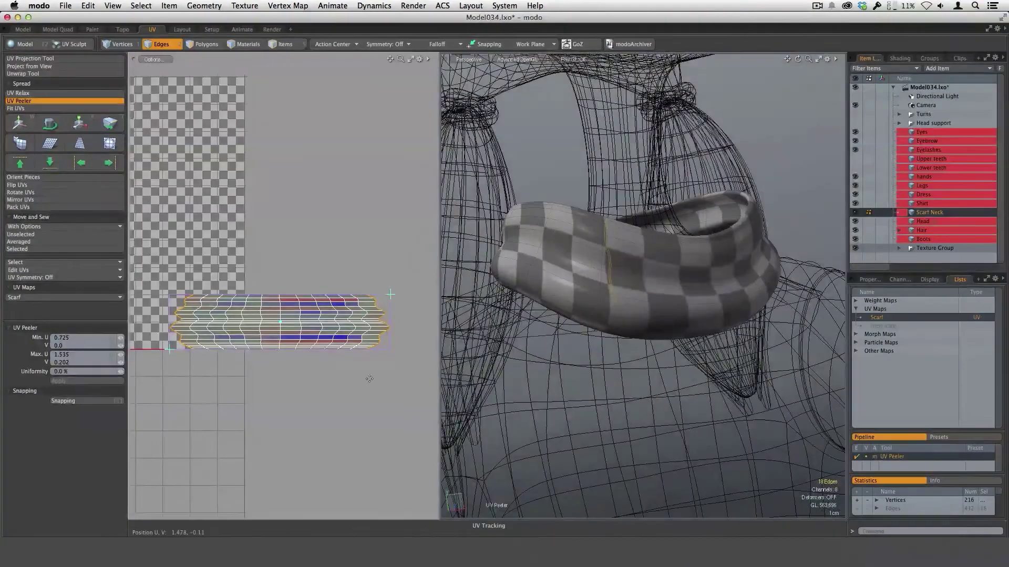
key("space")
Relax the neck loop's UVs in Polygons mode with UV Relax set to Adaptive and 104 iterations
key("3")
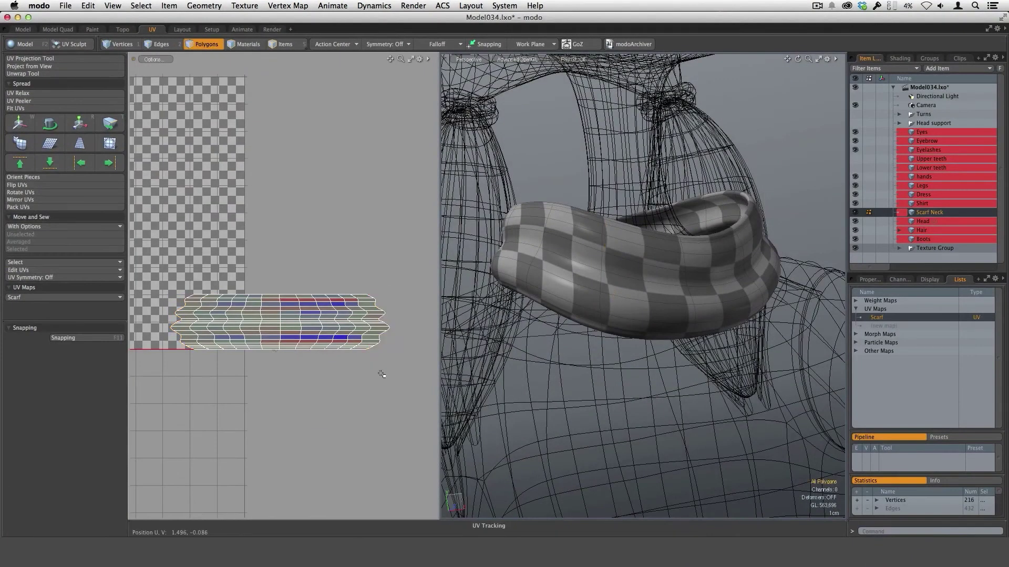
left_click_drag(385, 391, 356, 397, "ctrl+alt")
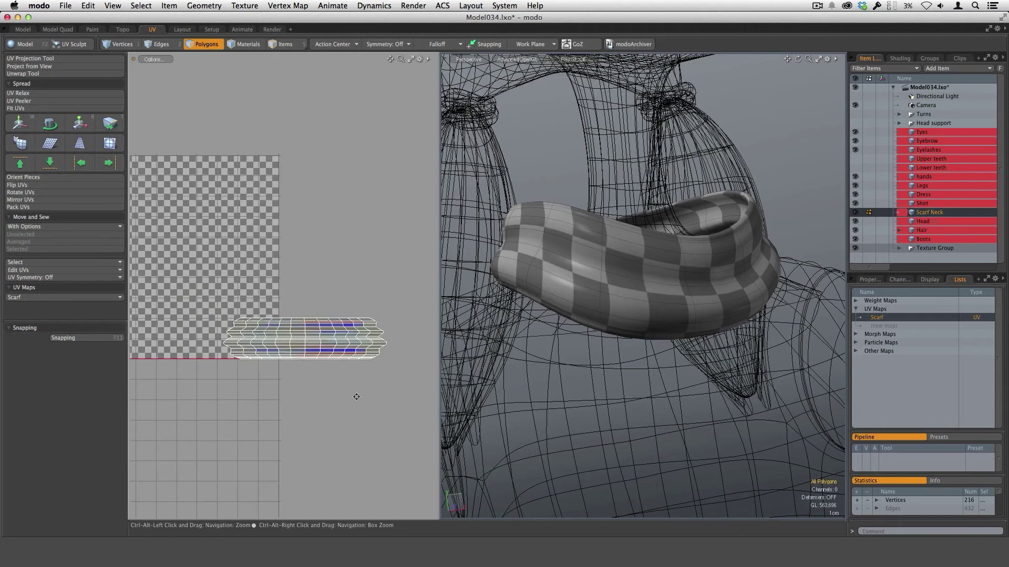
left_click(35, 93)
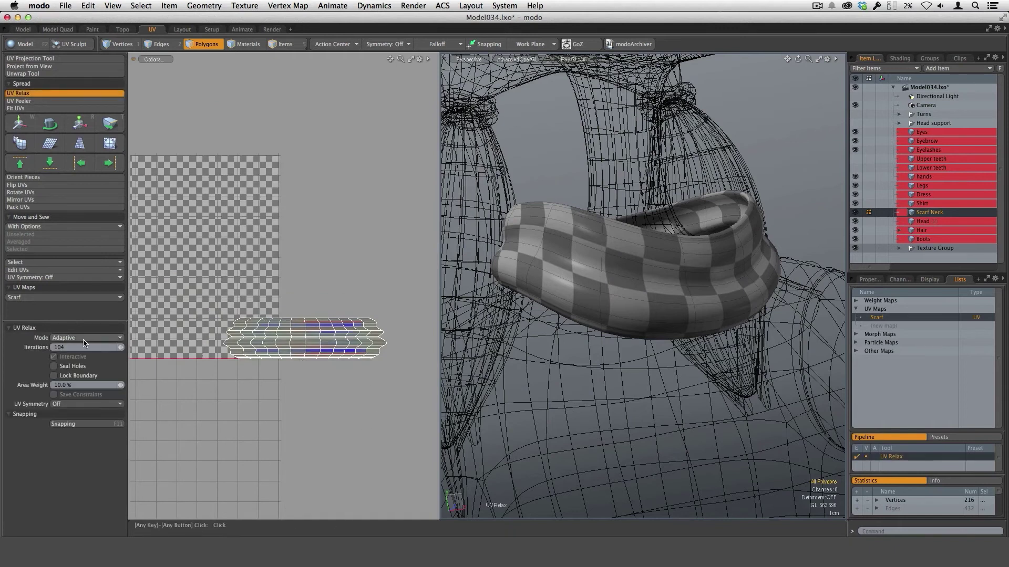
left_click(366, 421)
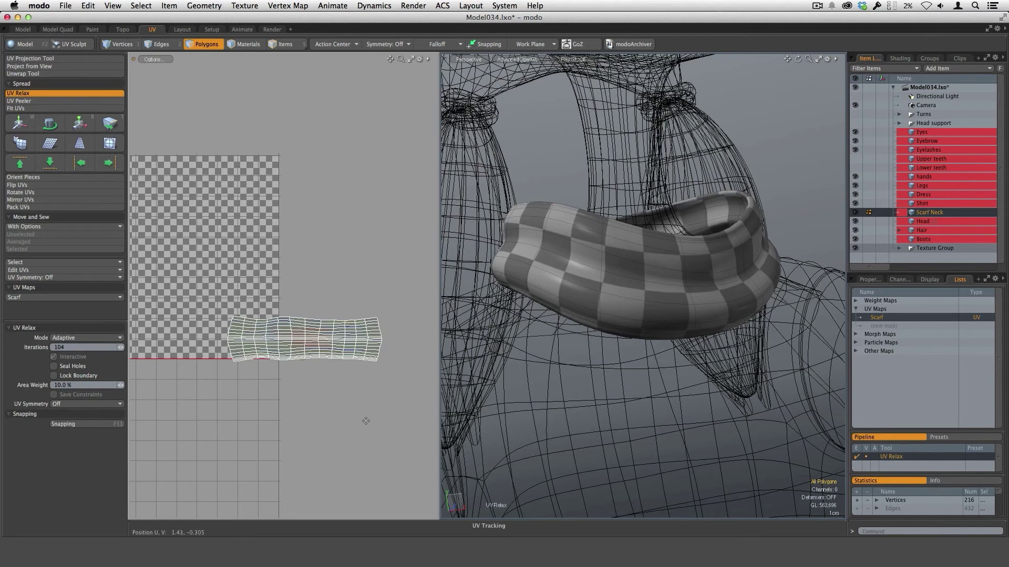
left_click_drag(689, 407, 524, 336, "alt")
Scale the neck loop's UV island uniformly to 270% in U and V
left_click_drag(391, 395, 371, 400, "ctrl+alt")
left_click_drag(386, 393, 339, 370, "alt+shift")
key("r")
left_click_drag(336, 308, 438, 271, "alt+shift")
left_click_drag(684, 262, 652, 316, "alt")
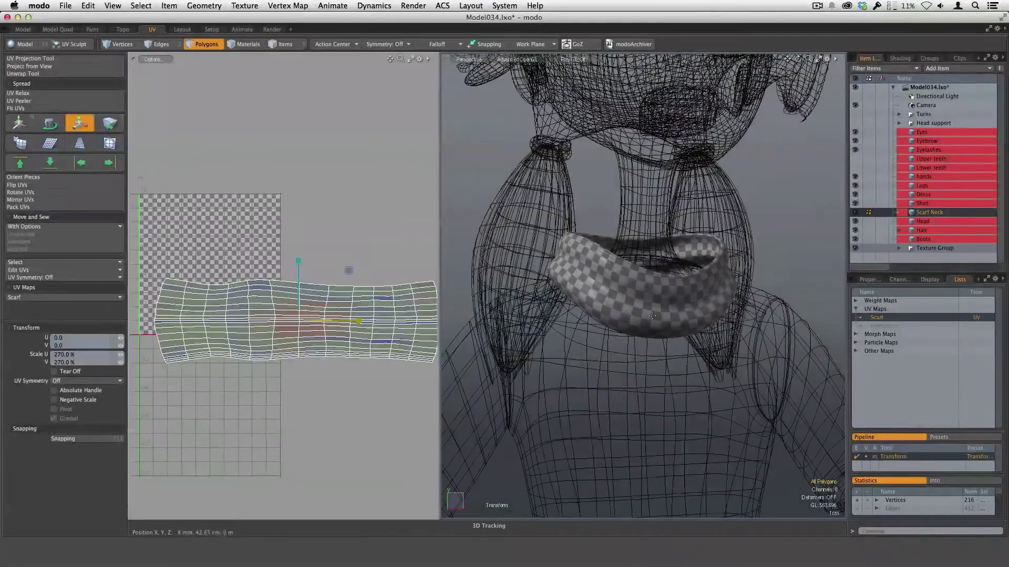
scroll(386, 389, "down", 4)
left_click_drag(386, 390, 366, 383, "alt")
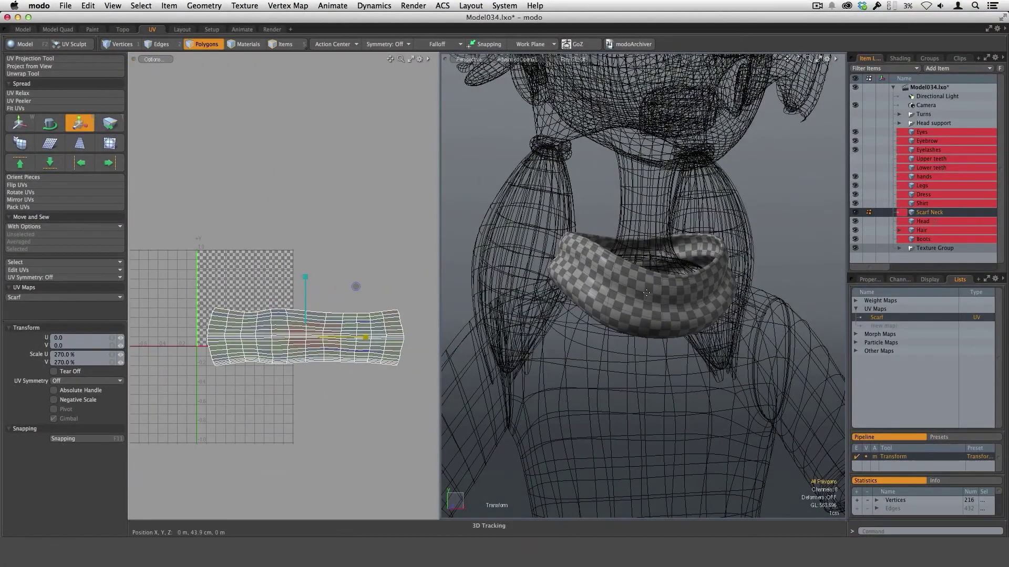
key("space")
Move the neck loop's UV island out of the checkered 0-1 square to the free space just below it
key("w")
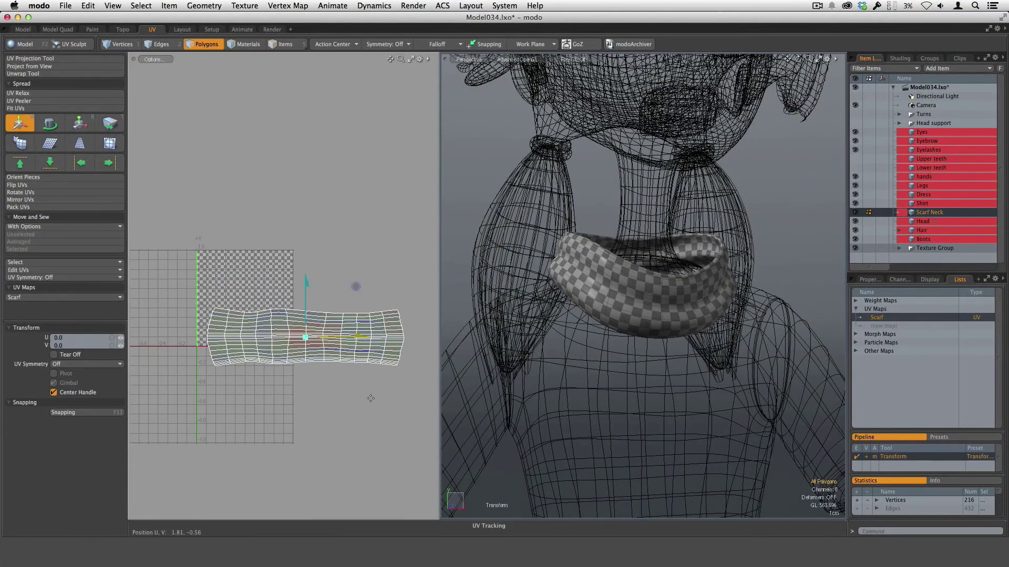
left_click_drag(356, 293, 300, 344)
key("space")
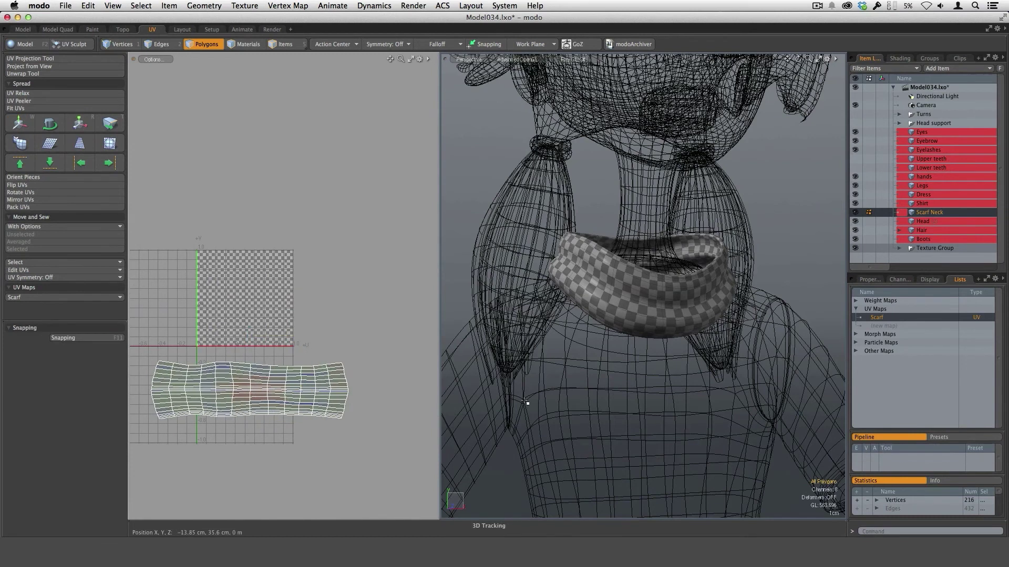
Unhide the scarf's hanging strands, select the connected polygons of a strand and toggle subdivision on them
left_click_drag(638, 394, 582, 336, "alt")
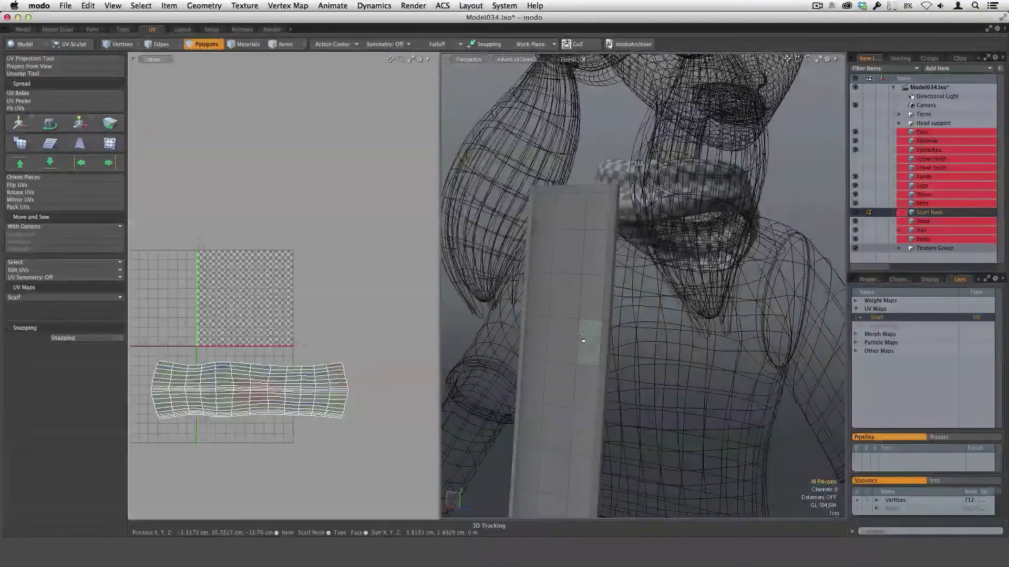
double_click(592, 341)
key("Tab")
left_click_drag(708, 350, 679, 381, "alt")
Select the neck loop's connected polygons and hide them, leaving only the hanging strands shown
left_click(718, 221)
double_click(718, 222)
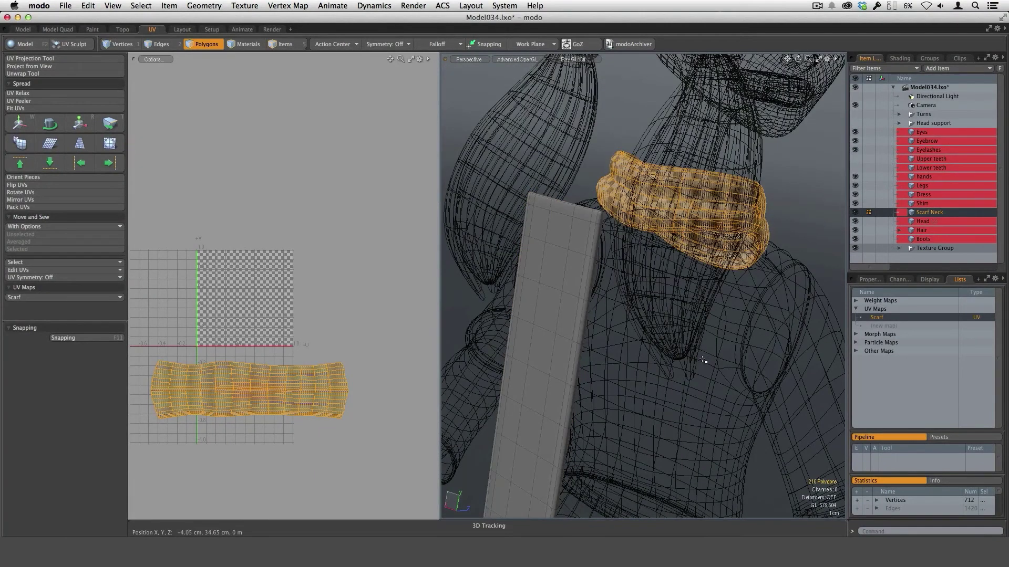
key("Delete")
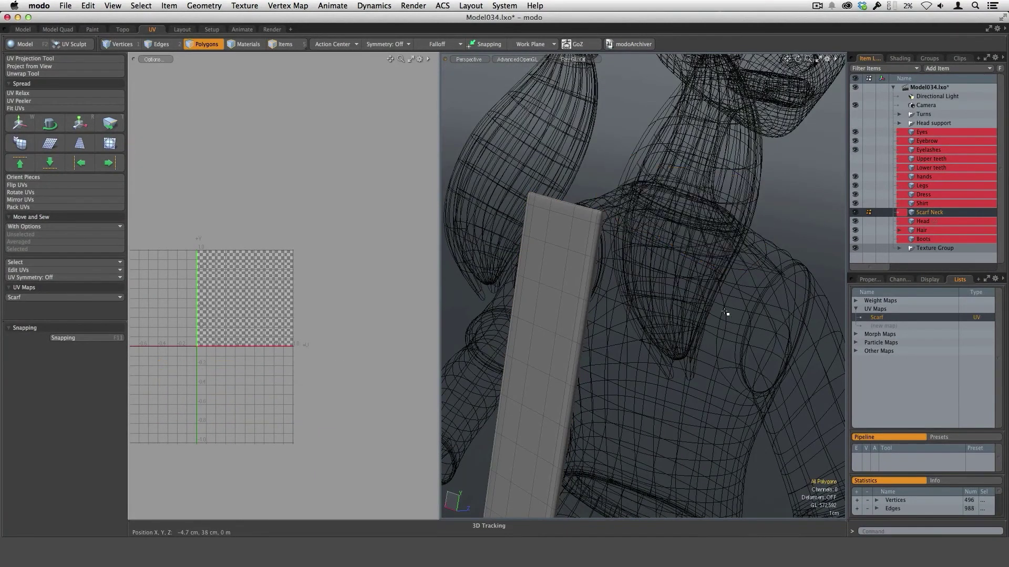
left_click_drag(725, 313, 689, 239, "alt")
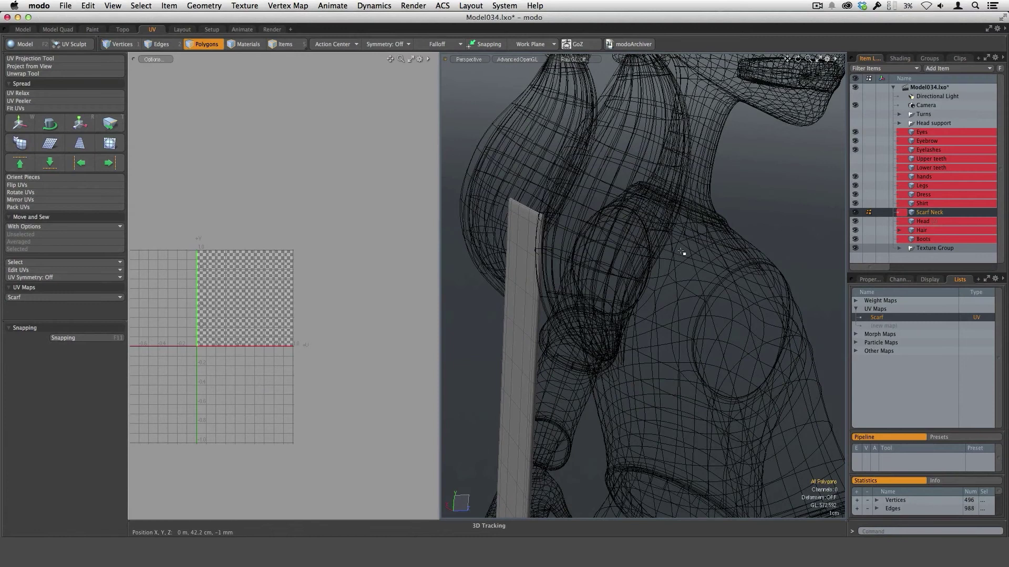
Examine the top end and edges of the hanging strands, selecting their connected polygons and clearing the selection
left_click_drag(586, 356, 636, 338, "alt")
key("1")
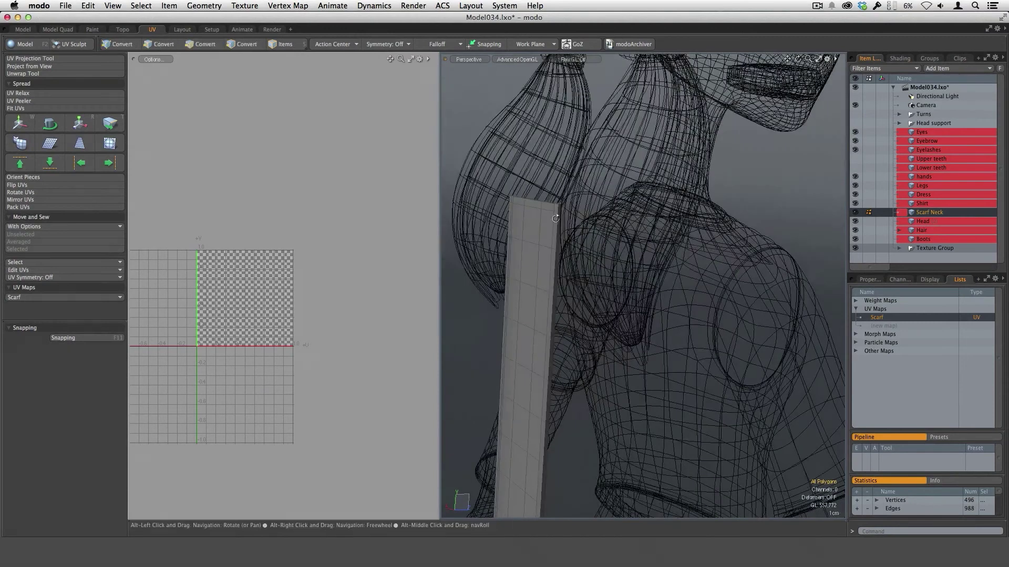
scroll(548, 219, "up", 5)
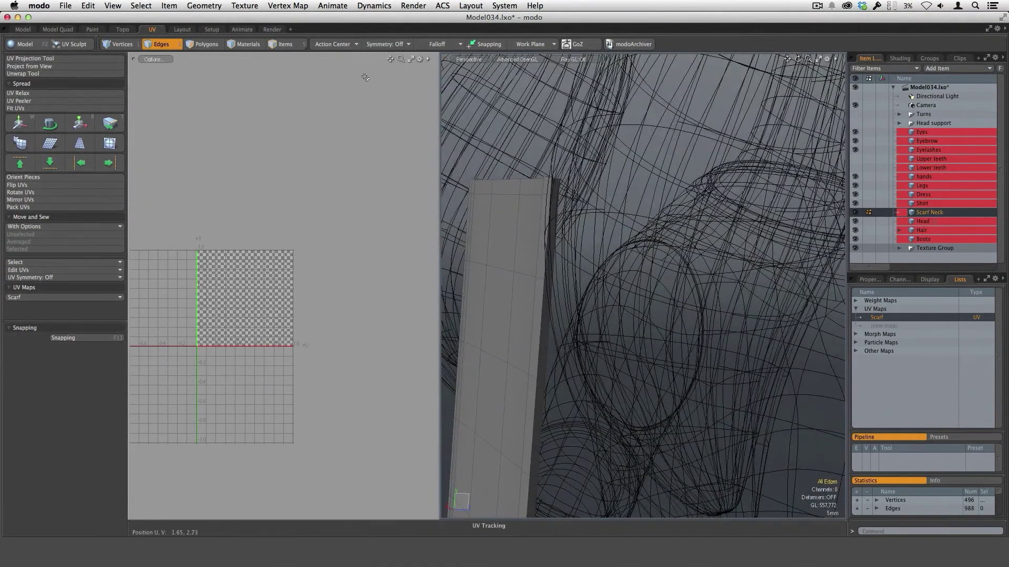
left_click_drag(573, 262, 595, 298, "alt")
scroll(620, 294, "down", 4)
key("3")
double_click(601, 298)
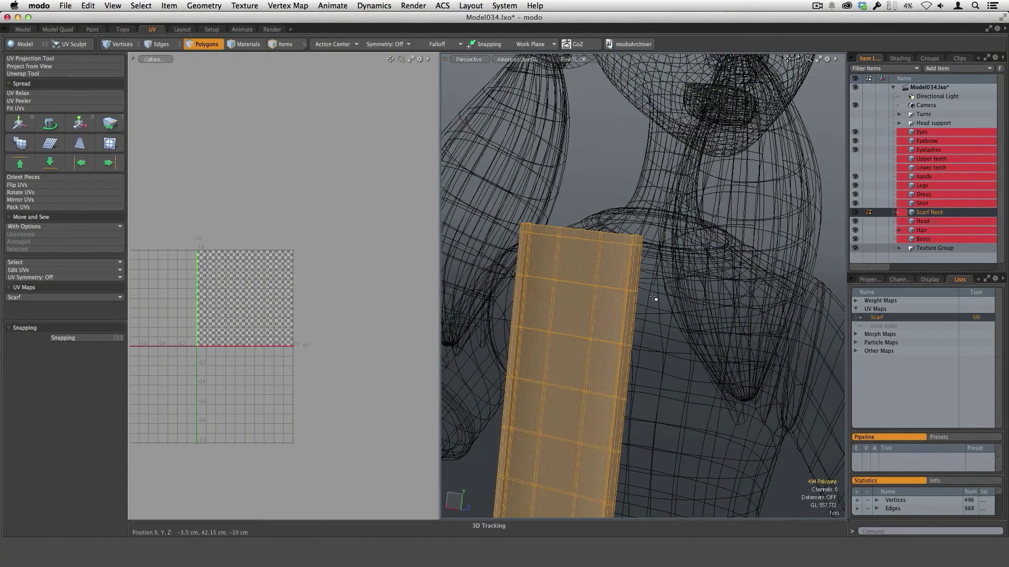
left_click(523, 122)
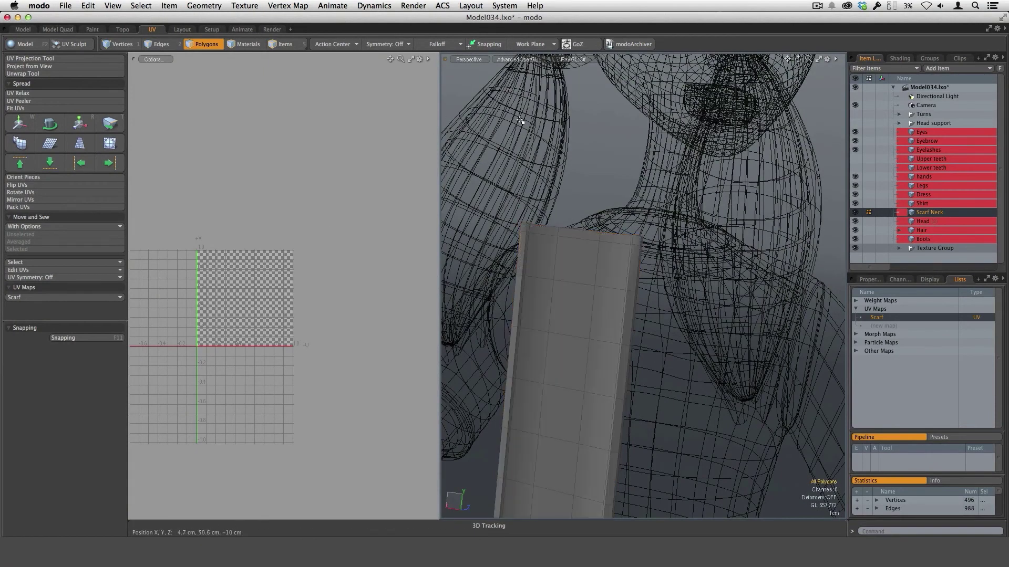
Turn on X symmetry and select the edge loops running down both long sides of the hanging strands
left_click(395, 46)
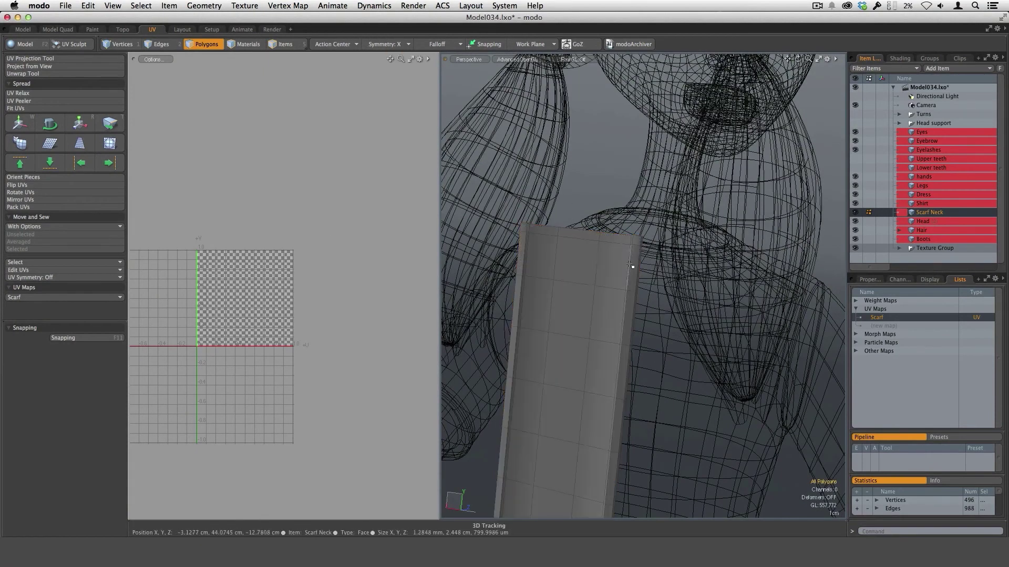
left_click_drag(749, 322, 637, 329, "alt")
scroll(615, 247, "up", 3)
key("2")
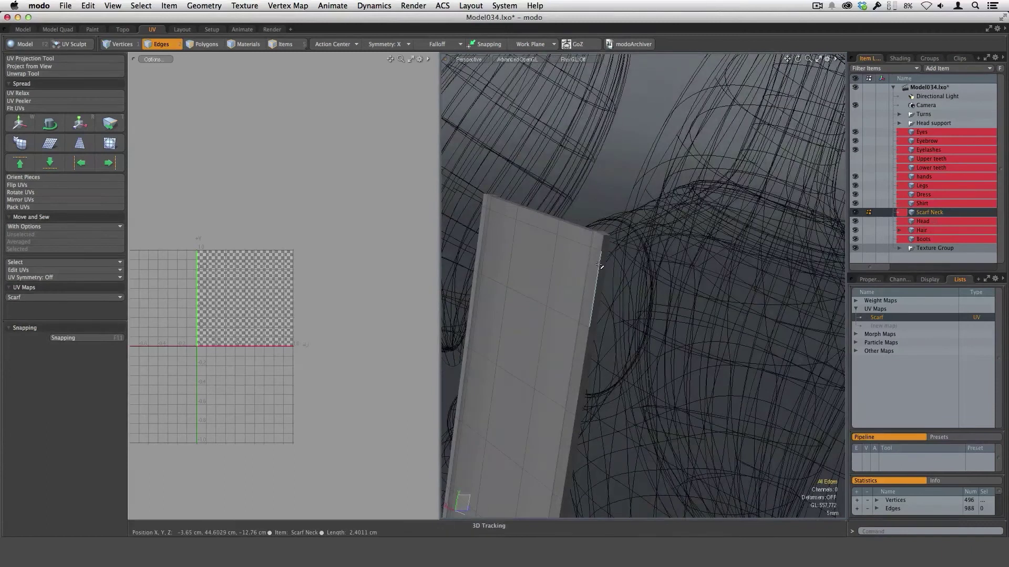
double_click(601, 265)
left_click_drag(663, 296, 591, 265, "alt")
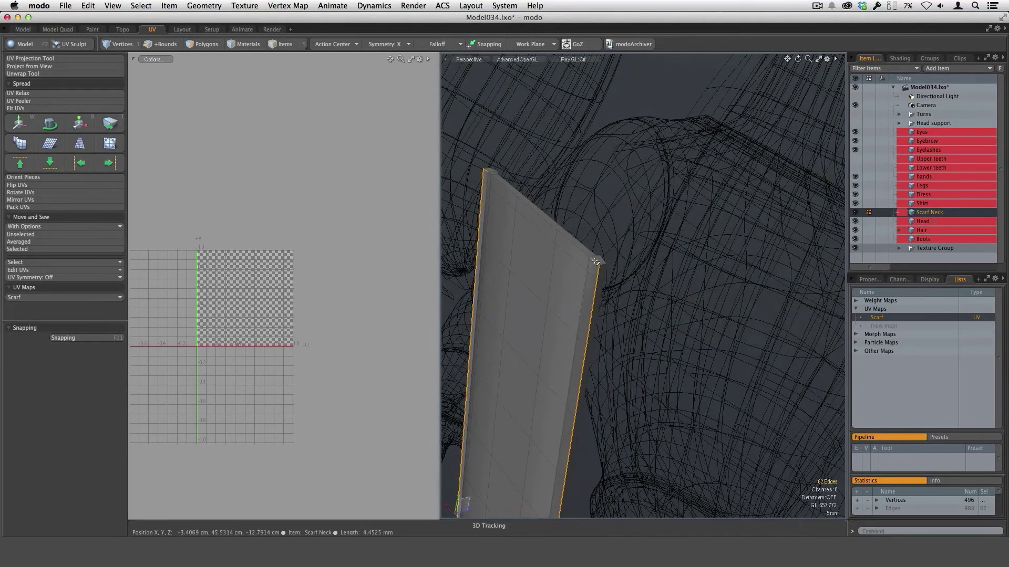
left_click_drag(622, 308, 646, 294, "alt")
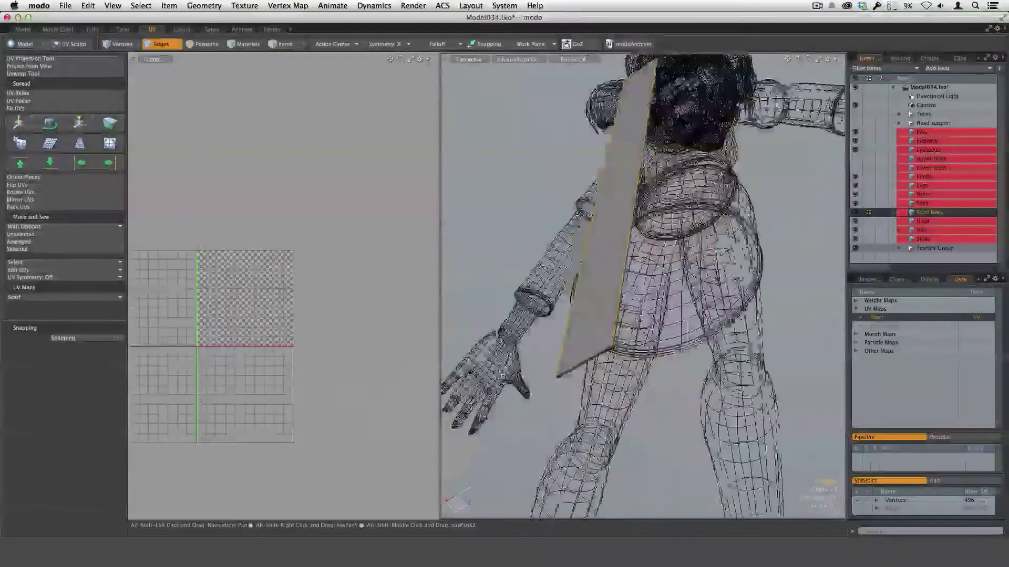
Add the short outline edges at the strands' bottom and top ends to the edge selection
left_click_drag(604, 336, 598, 281, "alt")
key("2")
left_click(594, 375, "ctrl")
scroll(595, 281, "up", 8)
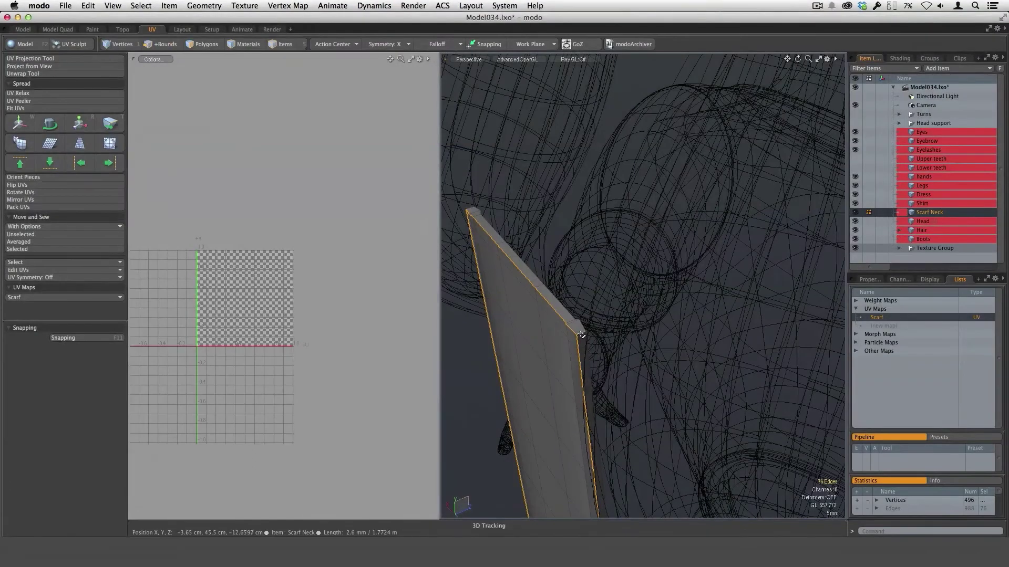
key("2")
left_click_drag(581, 334, 696, 288, "alt")
scroll(696, 288, "down", 6)
Unwrap the strands along the selected edges with the Unwrap Tool, using Group Normal projection, and switch to Polygons mode
left_click(32, 74)
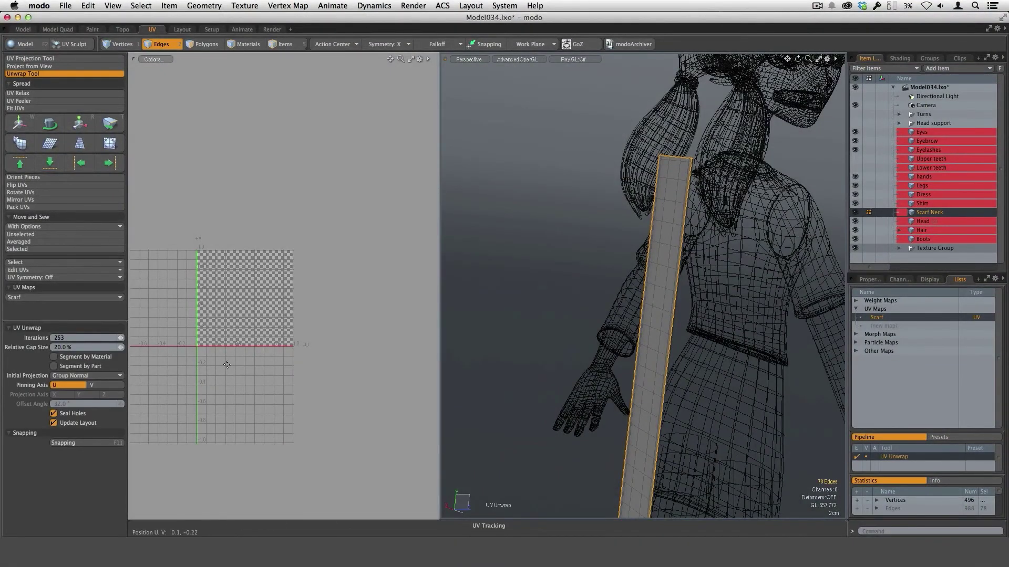
left_click(225, 332)
left_click_drag(243, 347, 281, 308, "ctrl+alt")
left_click_drag(258, 299, 358, 287, "alt")
key("space")
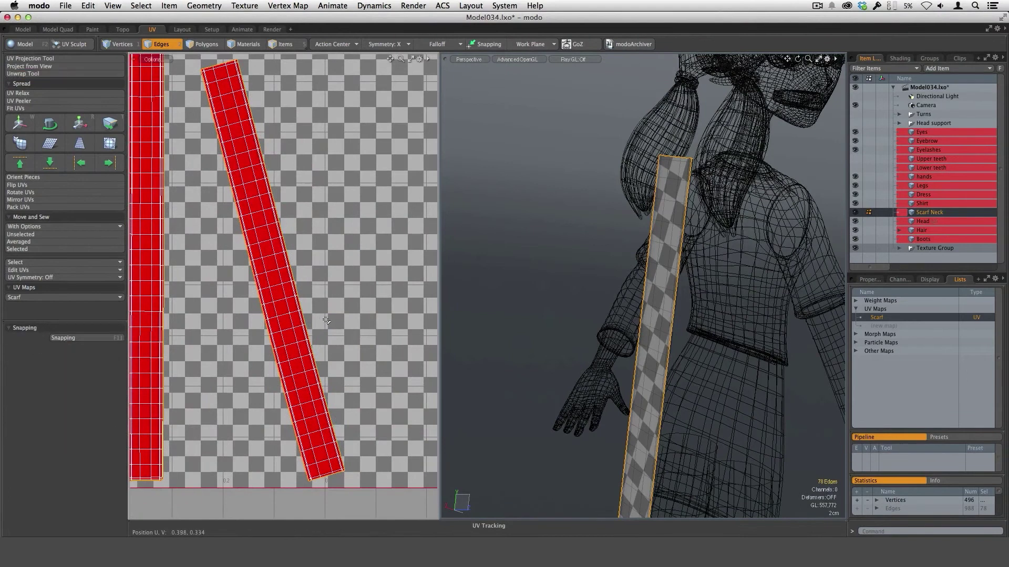
left_click_drag(336, 328, 320, 382, "ctrl+alt")
key("1")
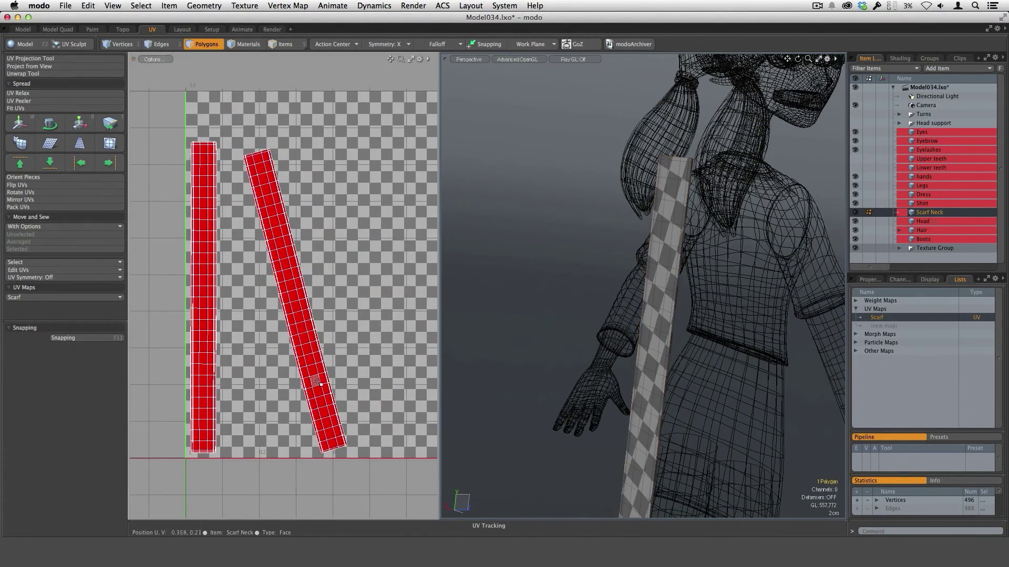
Select the slanted strand UV island and rotate it by about -14.7° so it stands upright
double_click(319, 384)
left_click_drag(319, 384, 332, 373, "ctrl+alt")
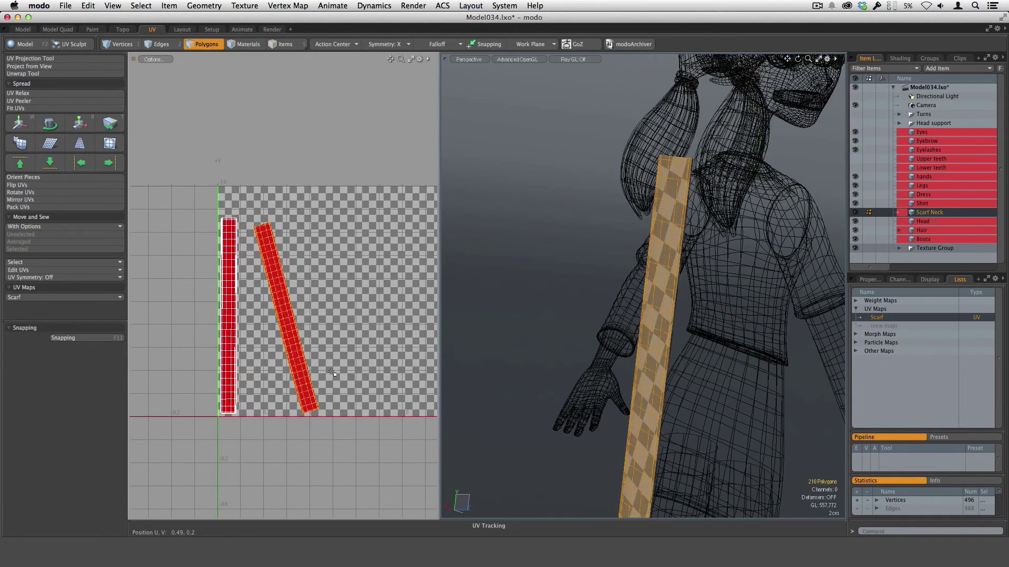
key("e")
left_click_drag(351, 310, 413, 327)
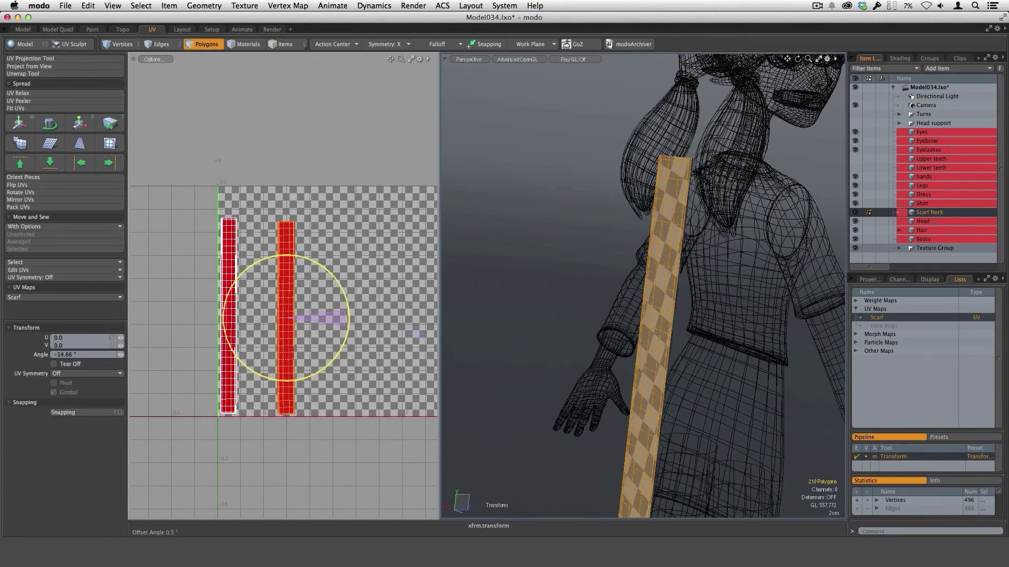
left_click_drag(421, 337, 421, 331)
Move the straightened island horizontally until it sits right beside the other strand island, and clear the selection
key("q")
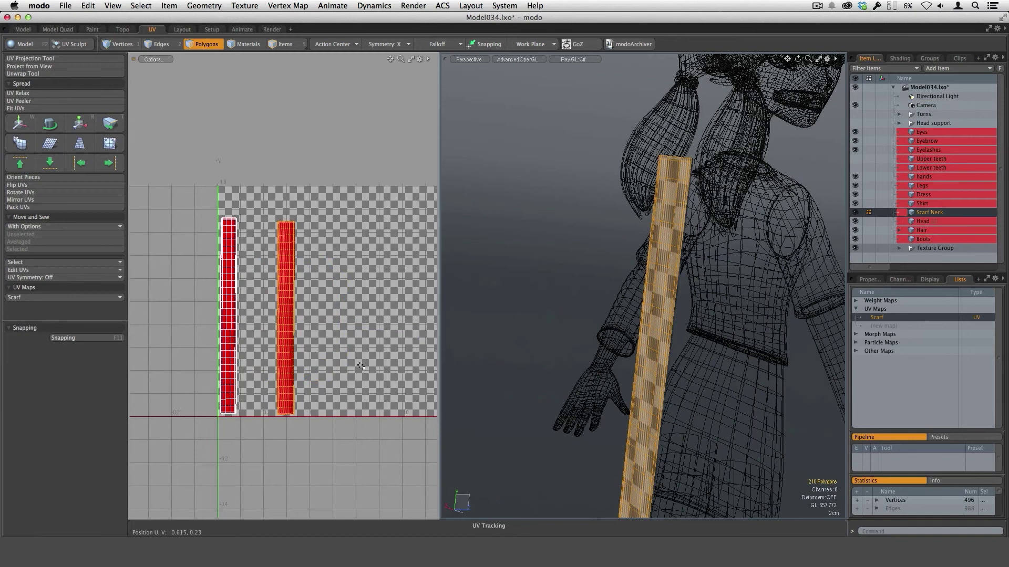
key("w")
left_click_drag(367, 370, 331, 370)
key("q")
left_click(509, 351)
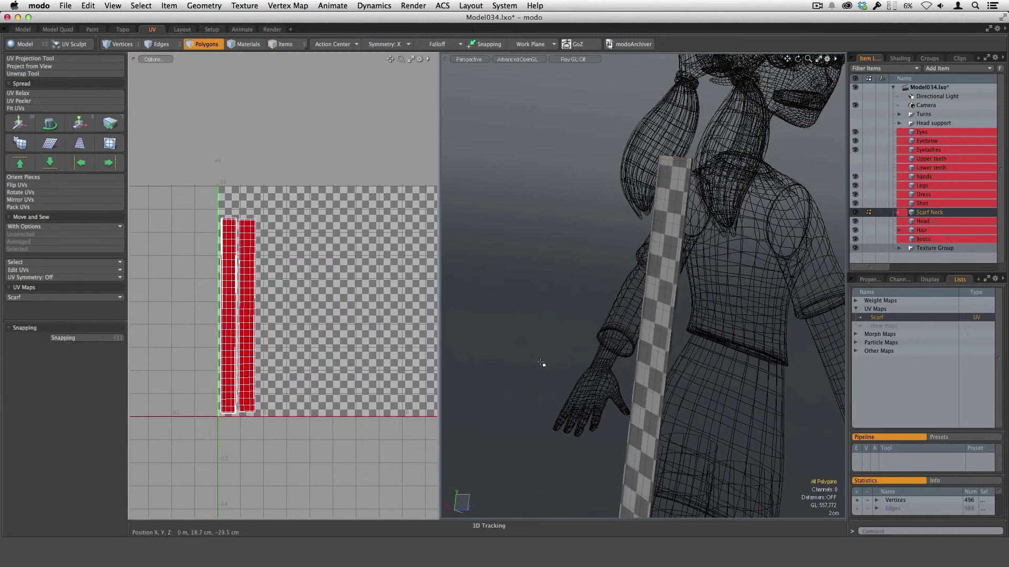
Unhide the scarf's neck loop and compare its checker pattern and UV island with those of the hanging strand
left_click_drag(619, 377, 674, 349, "alt")
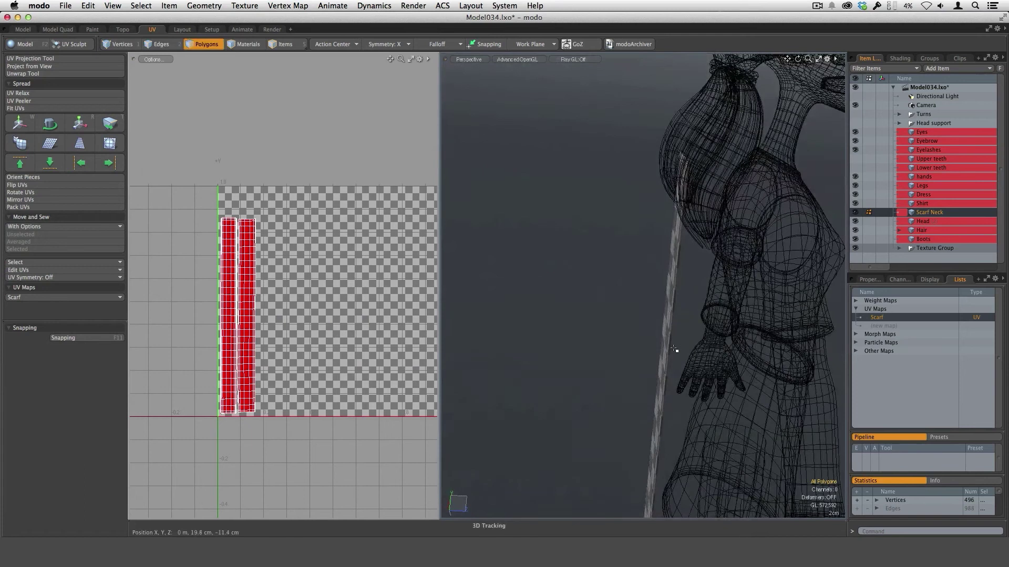
key("u")
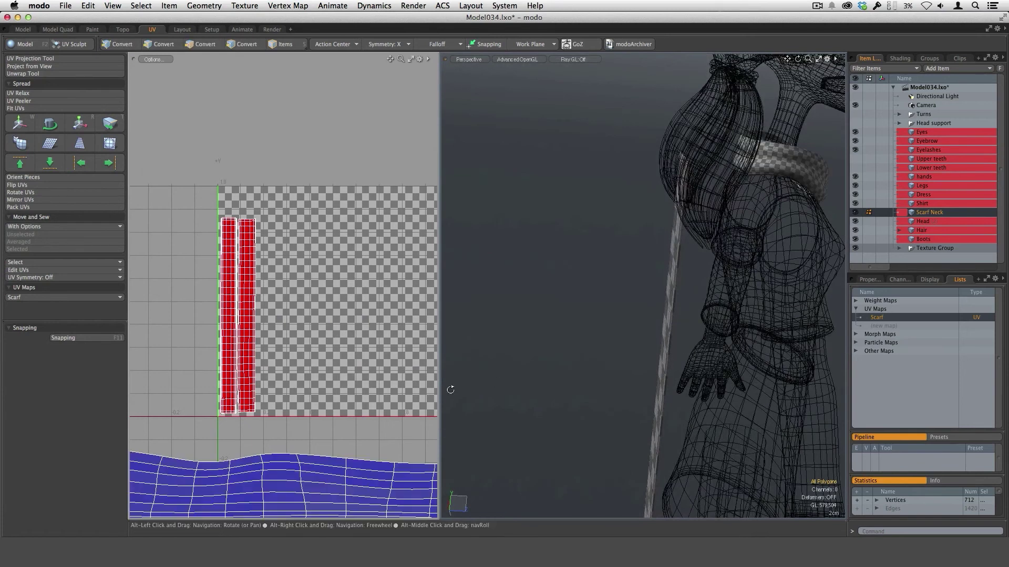
scroll(404, 386, "down", 3)
left_click_drag(383, 378, 302, 327, "alt")
left_click_drag(616, 287, 667, 252, "alt")
left_click_drag(667, 252, 708, 201, "ctrl+alt")
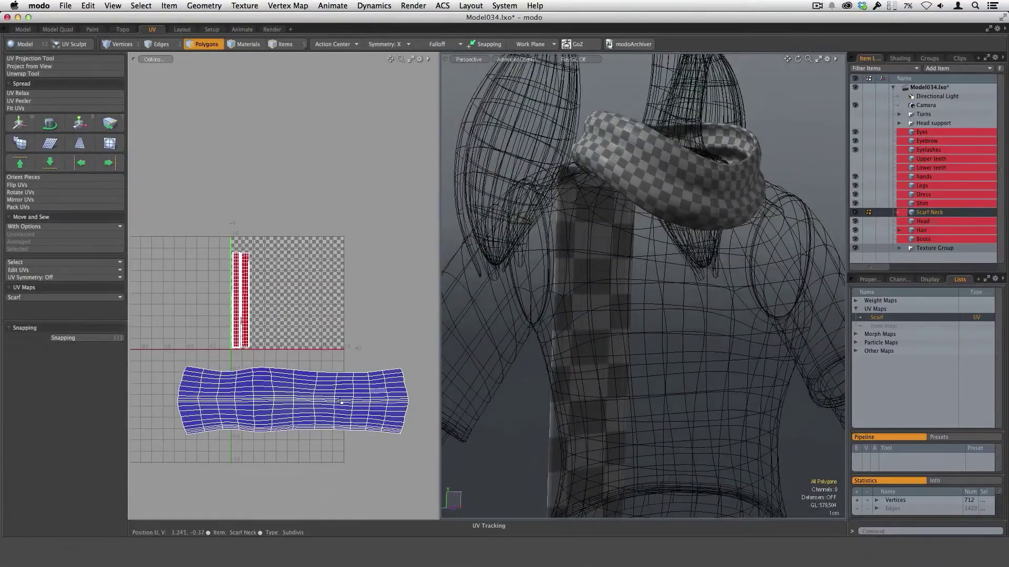
left_click_drag(616, 292, 668, 193, "alt")
Select both strand UV islands and scale them uniformly to 562% to match the neck loop's checker size
left_click_drag(226, 295, 229, 321, "ctrl+alt")
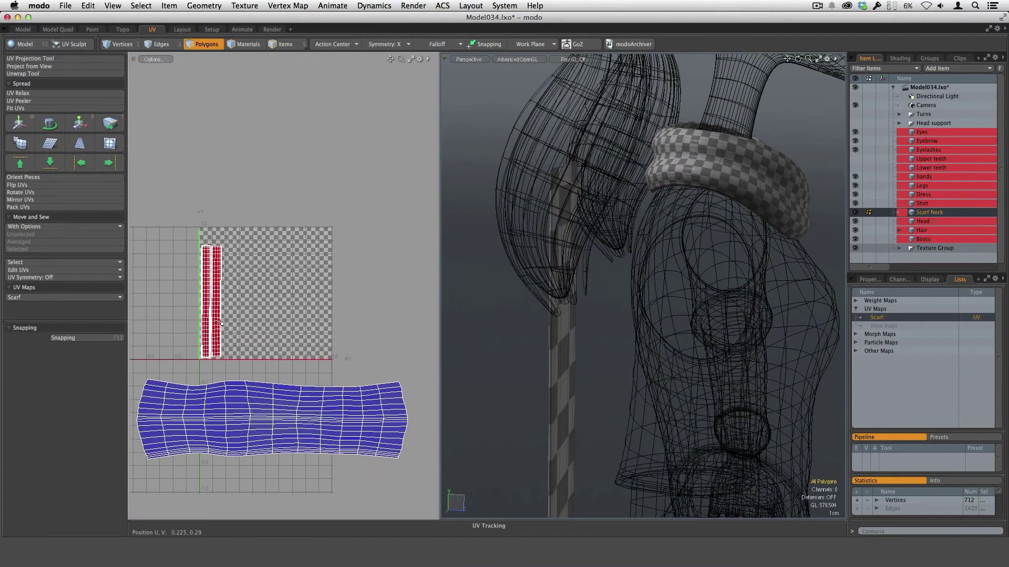
double_click(217, 324)
double_click(208, 333, "shift")
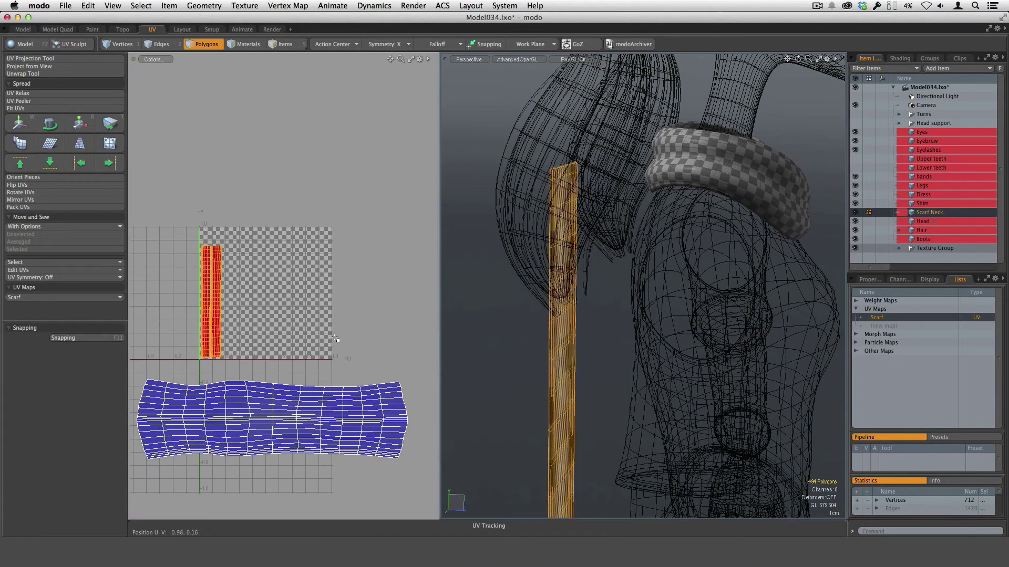
scroll(331, 340, "down", 2)
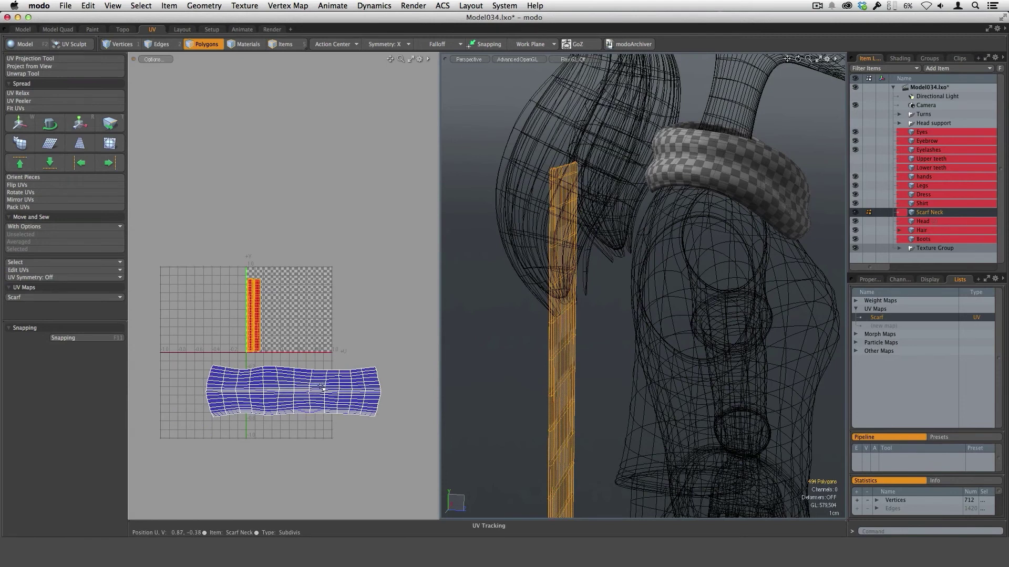
key("r")
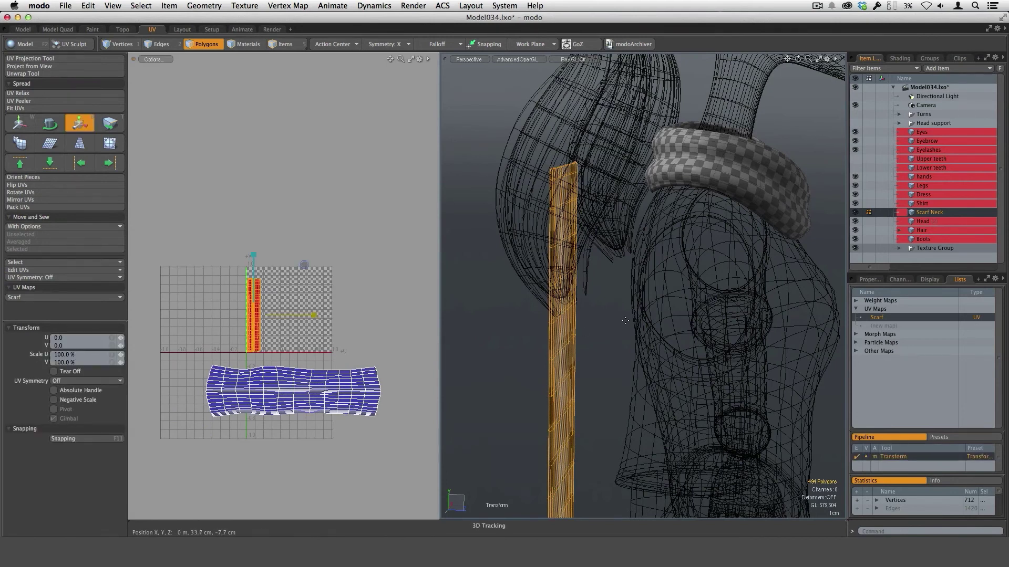
left_click_drag(604, 336, 649, 286, "alt")
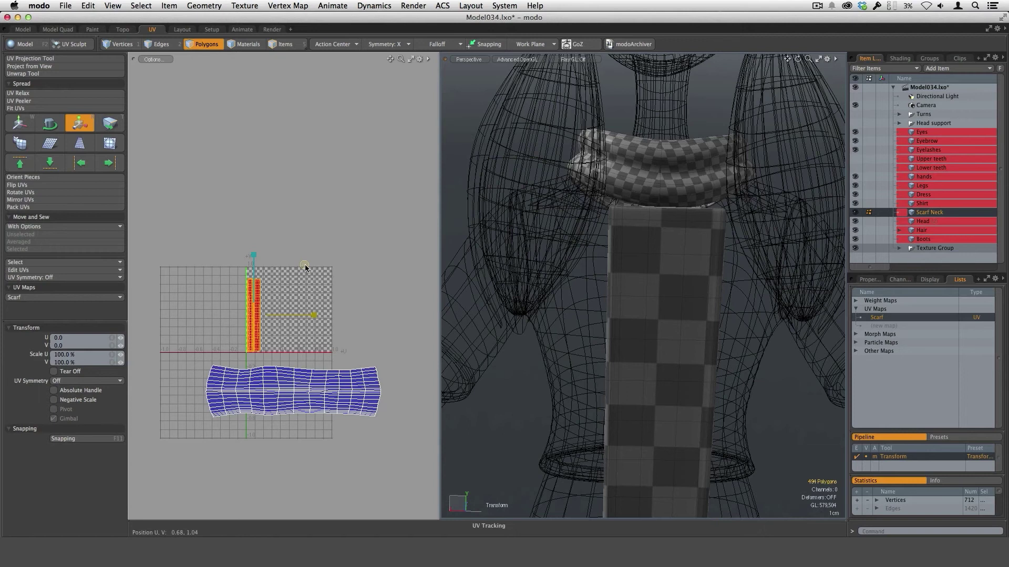
left_click_drag(305, 268, 370, 183)
left_click_drag(306, 271, 305, 265)
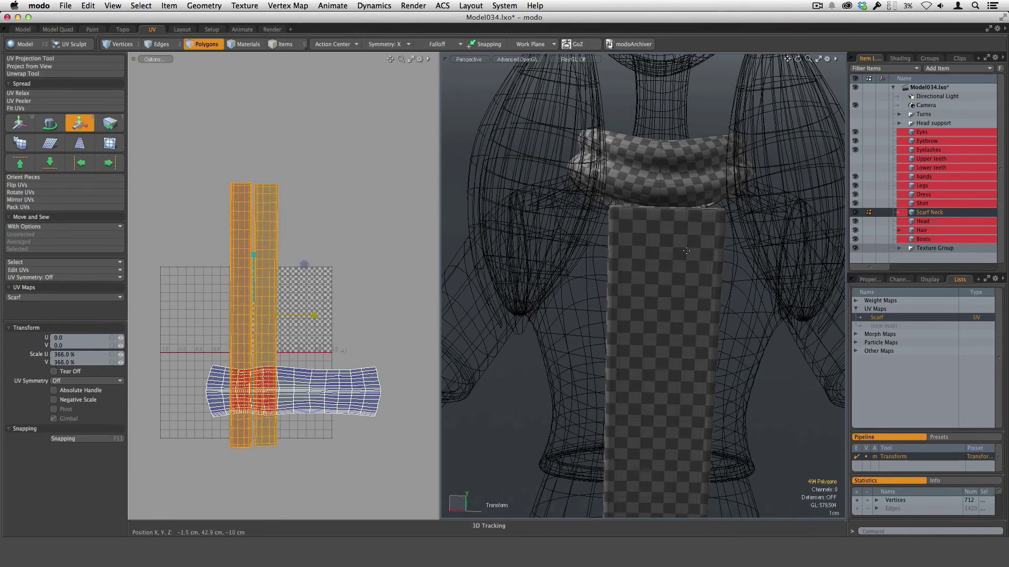
left_click_drag(305, 267, 322, 268)
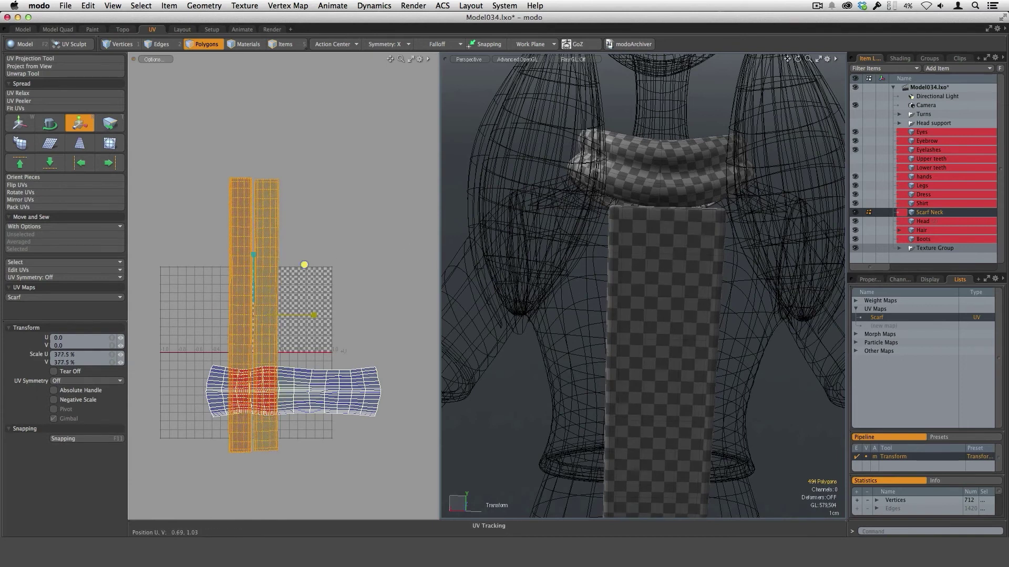
left_click_drag(663, 227, 668, 189, "alt")
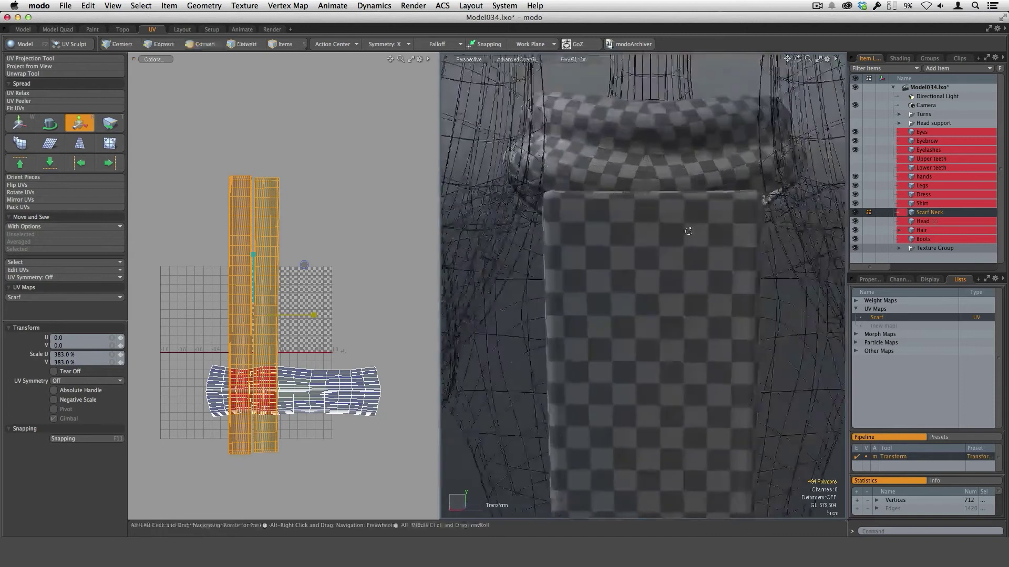
left_click_drag(308, 268, 304, 262)
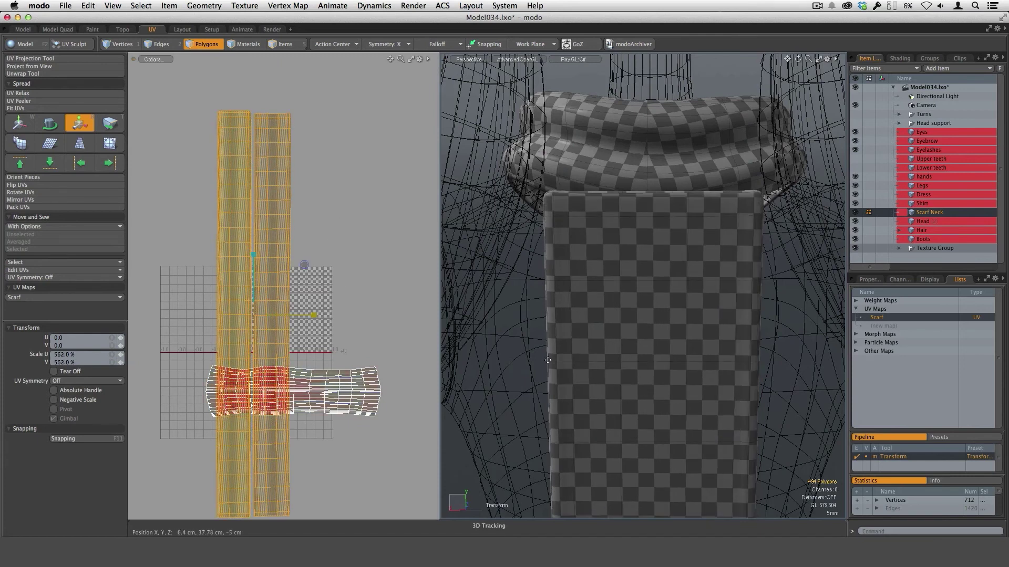
left_click_drag(757, 341, 718, 278, "ctrl+alt")
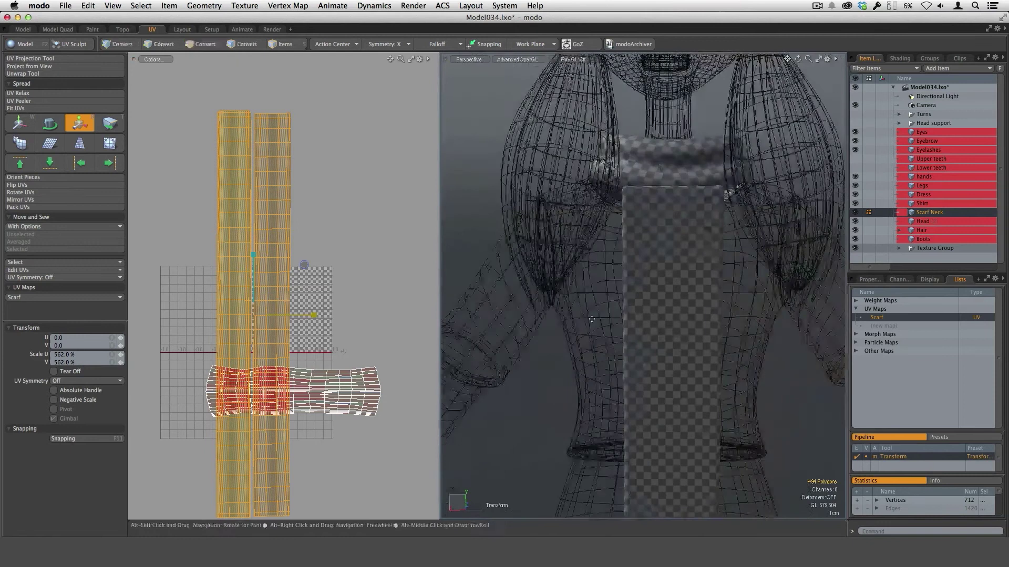
key("space")
Clear the selection and examine the checker pattern on the hanging strand and neck loop from several sides
left_click_drag(403, 347, 381, 363, "ctrl+alt")
scroll(381, 364, "down", 1)
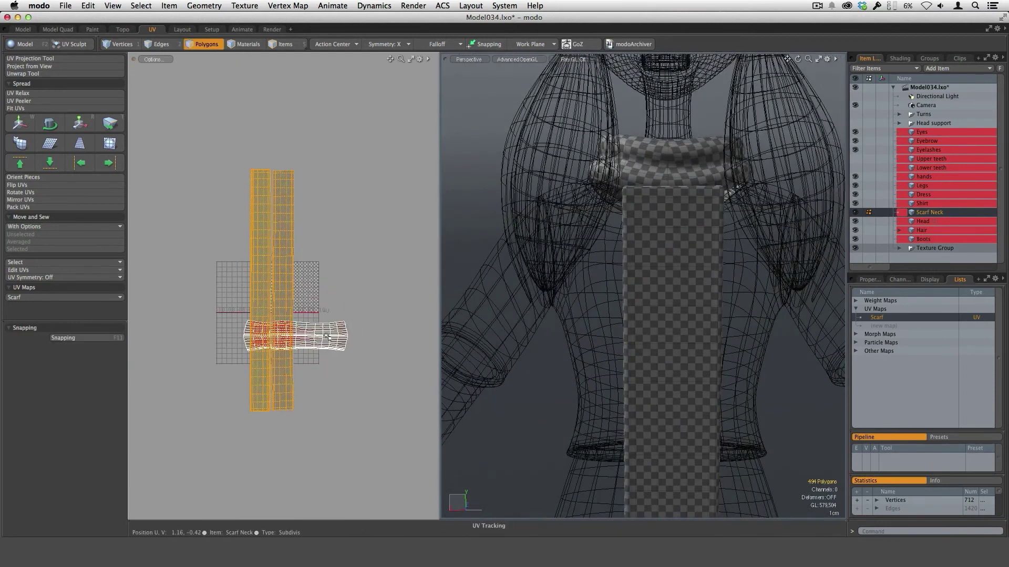
left_click(344, 302)
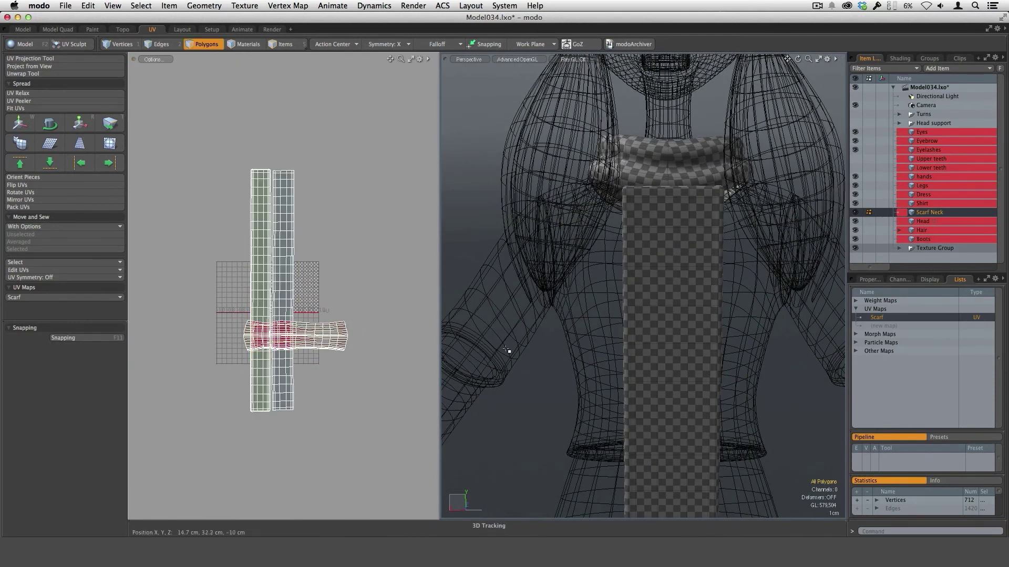
left_click_drag(657, 326, 635, 368, "alt")
scroll(680, 229, "down", 5)
left_click_drag(630, 294, 720, 315, "alt")
left_click_drag(567, 336, 717, 324, "alt")
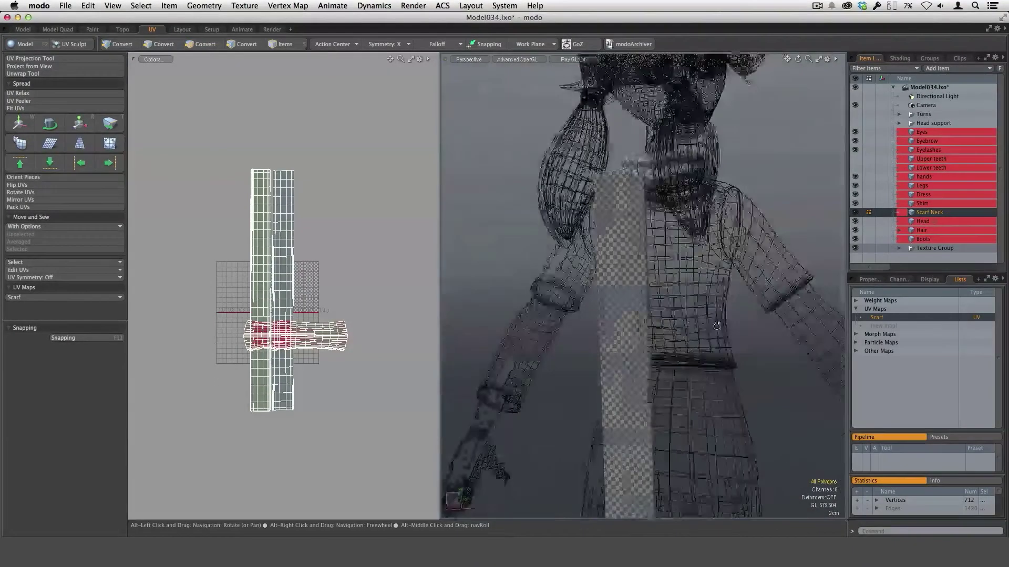
double_click(637, 343)
left_click(748, 357)
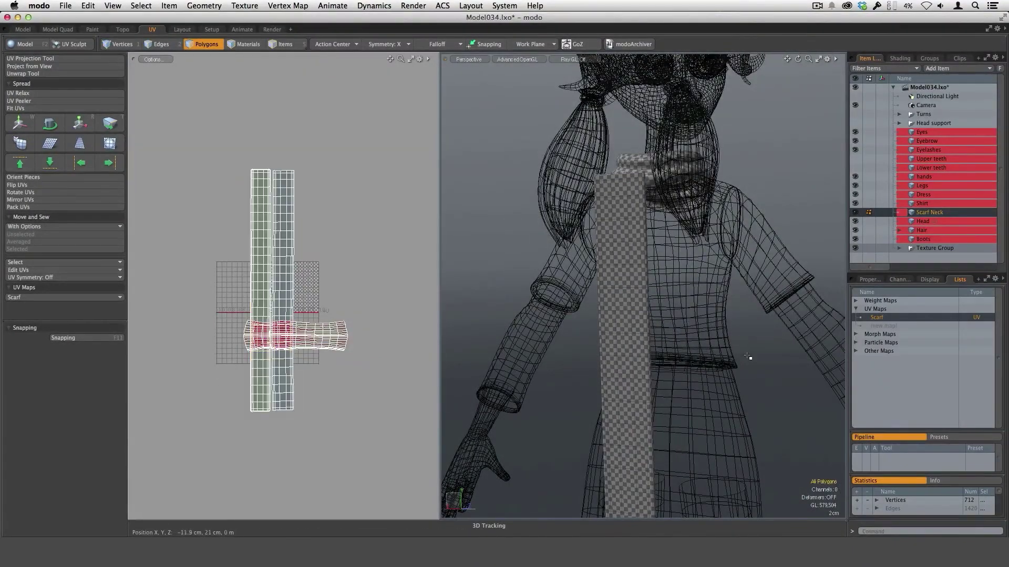
Fit all scarf UV islands into the UV square with Keep Proportion on and Separate off
left_click_drag(326, 286, 362, 284, "ctrl+alt")
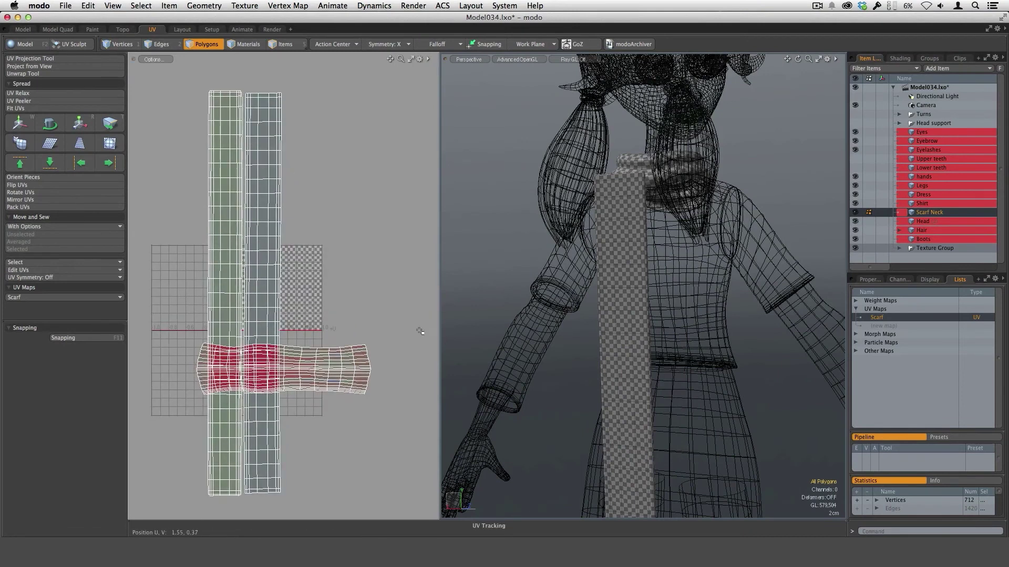
left_click(33, 109)
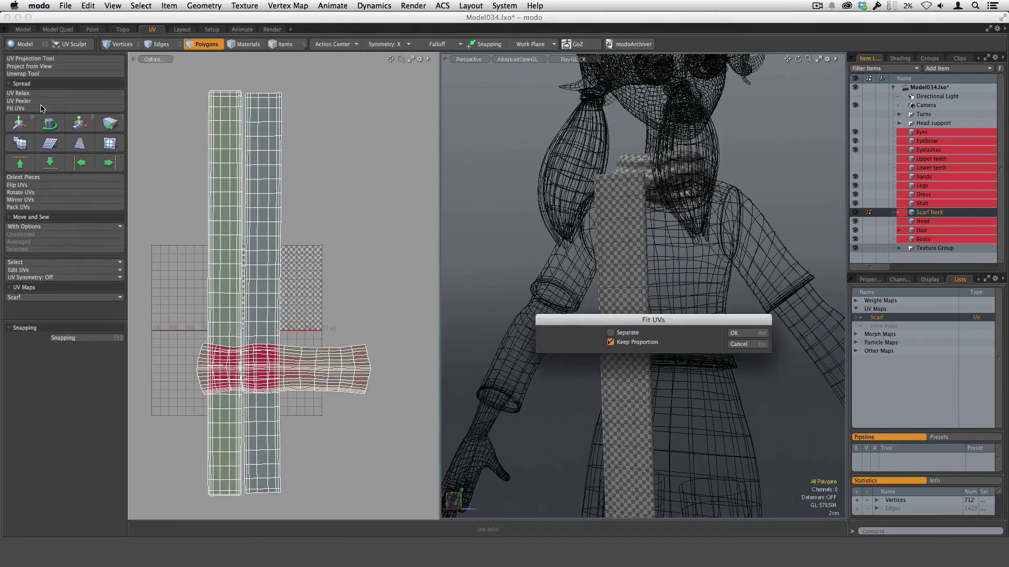
left_click(734, 333)
Move the neck loop's UV island off the strand islands into empty space by 0.254 in U and -0.194 in V
left_click_drag(319, 316, 376, 323, "ctrl+alt")
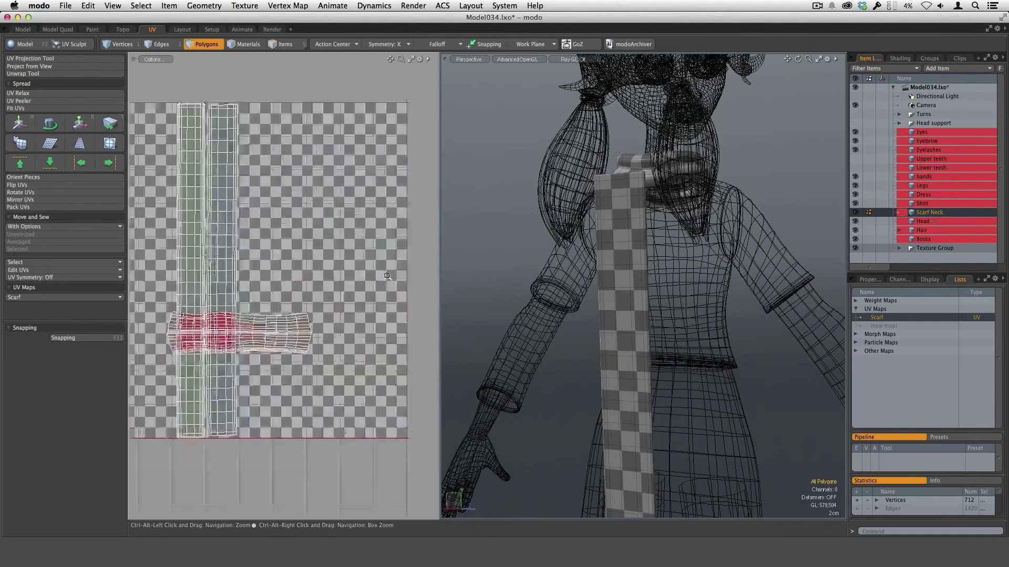
double_click(281, 335)
key("w")
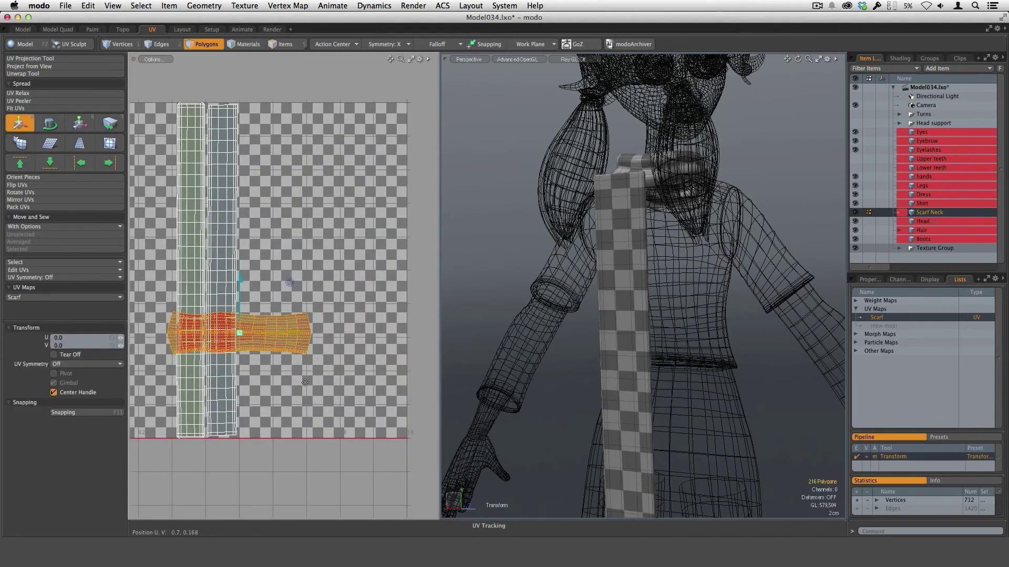
left_click_drag(307, 381, 392, 446)
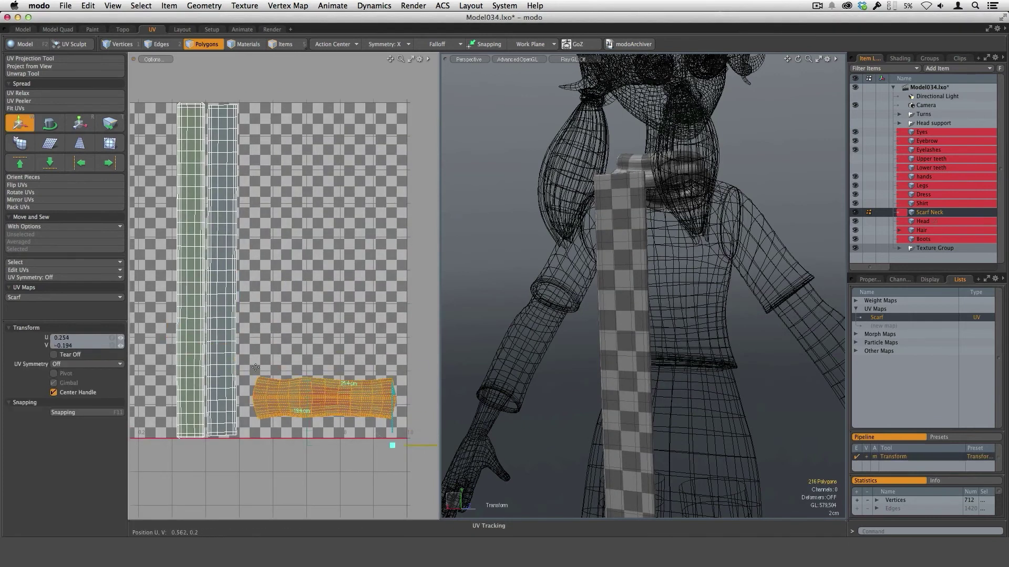
key("space")
Duplicate the hanging strand, move the copy 8.1 cm along X with symmetry off, and check the overlapping UV islands
key("bracketleft")
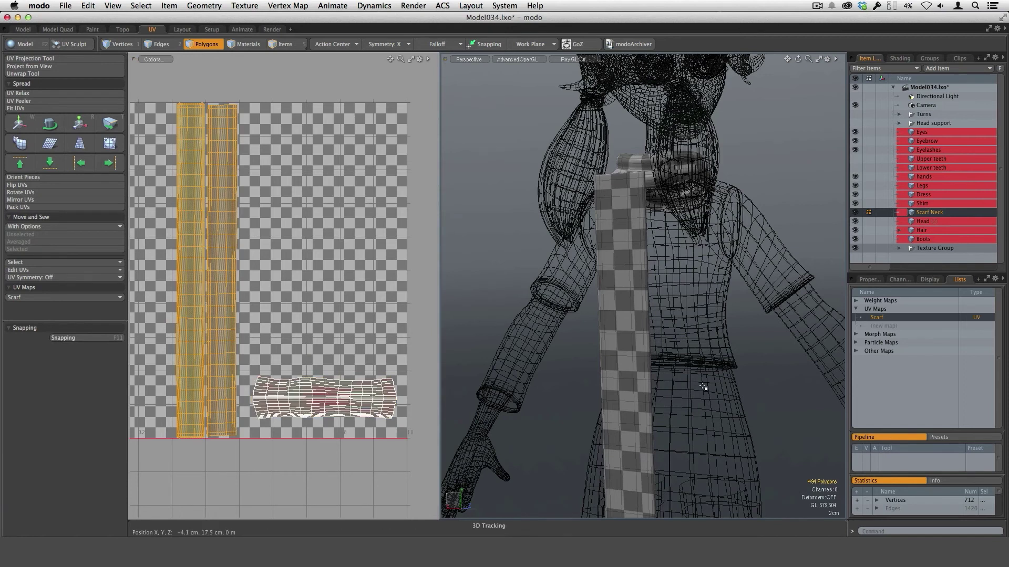
left_click_drag(706, 369, 771, 344, "ctrl+alt")
left_click_drag(689, 349, 706, 311, "alt+shift")
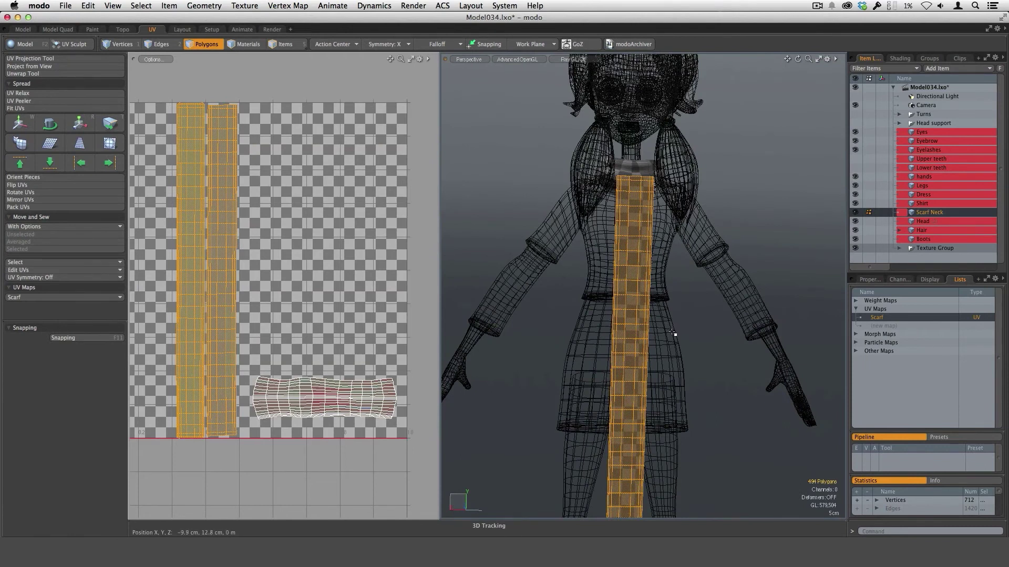
key("w")
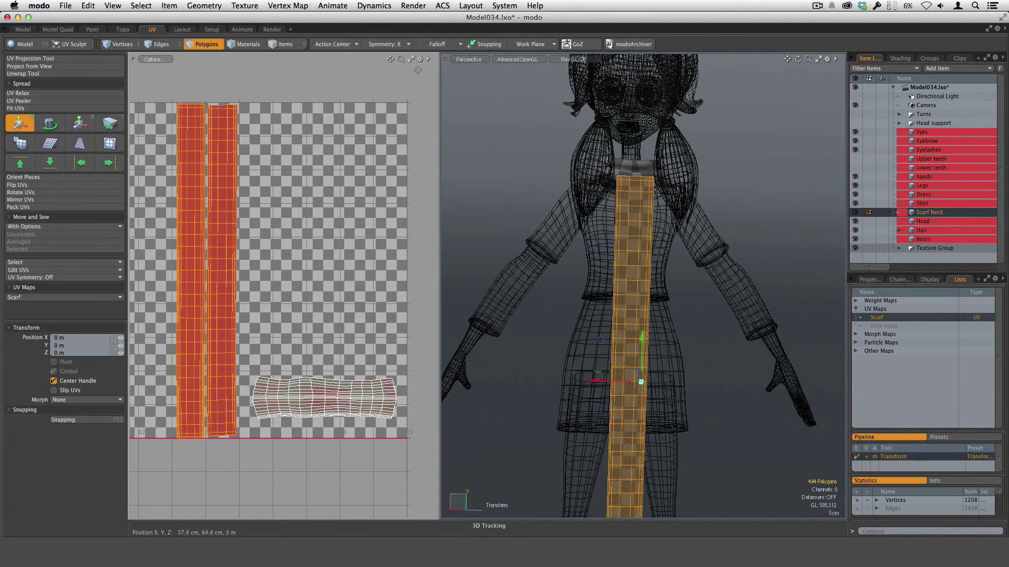
left_click(393, 48)
left_click(391, 37)
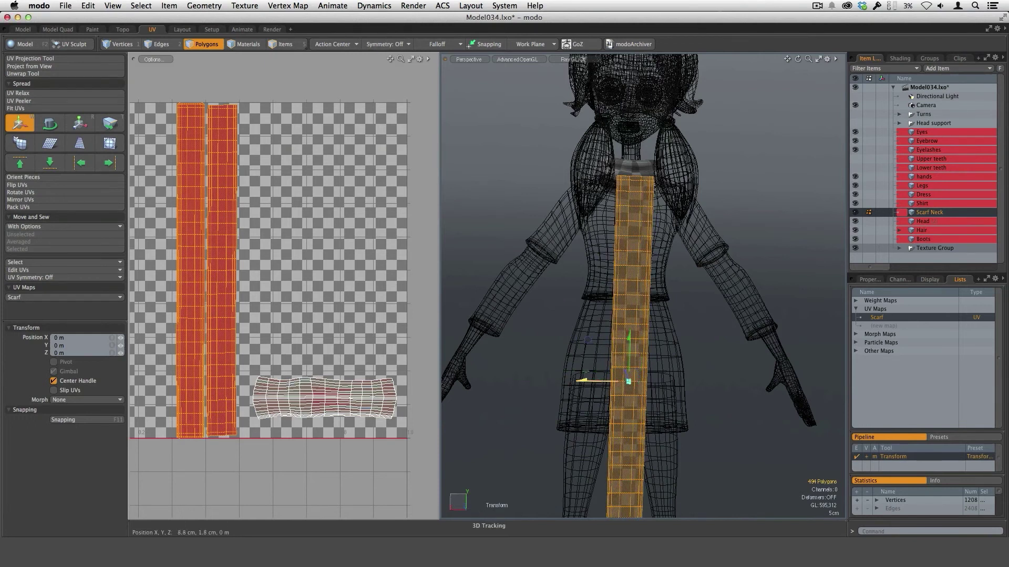
left_click_drag(597, 380, 556, 380)
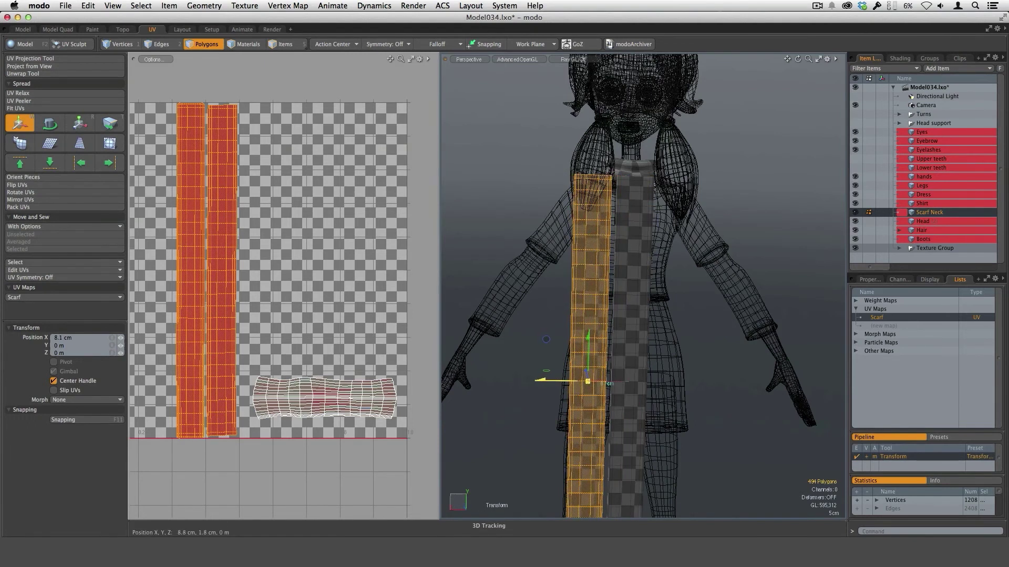
key("q")
left_click(696, 356)
left_click_drag(248, 308, 277, 303, "ctrl+alt")
left_click_drag(249, 339, 294, 328, "alt")
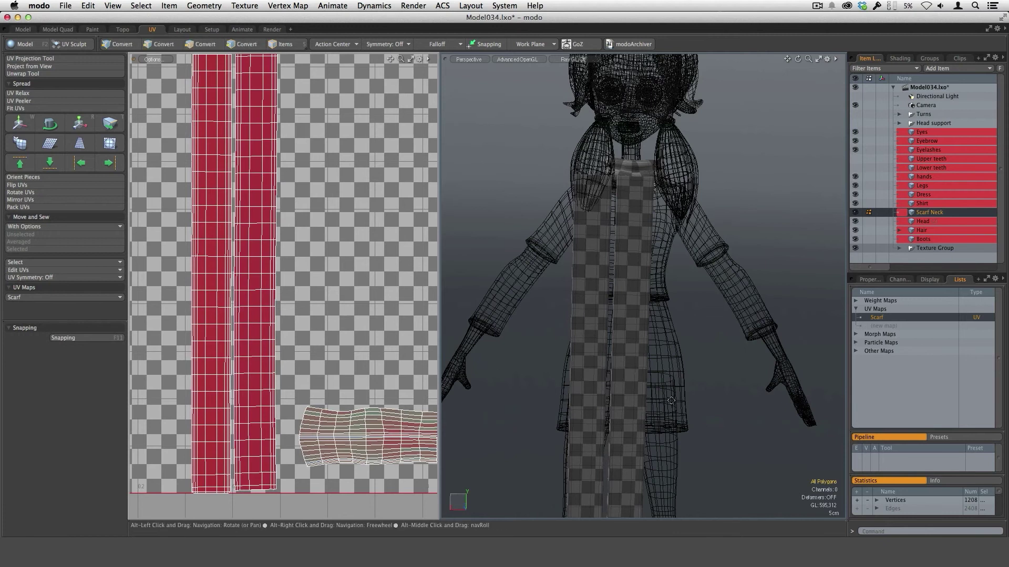
left_click_drag(671, 401, 678, 278, "alt")
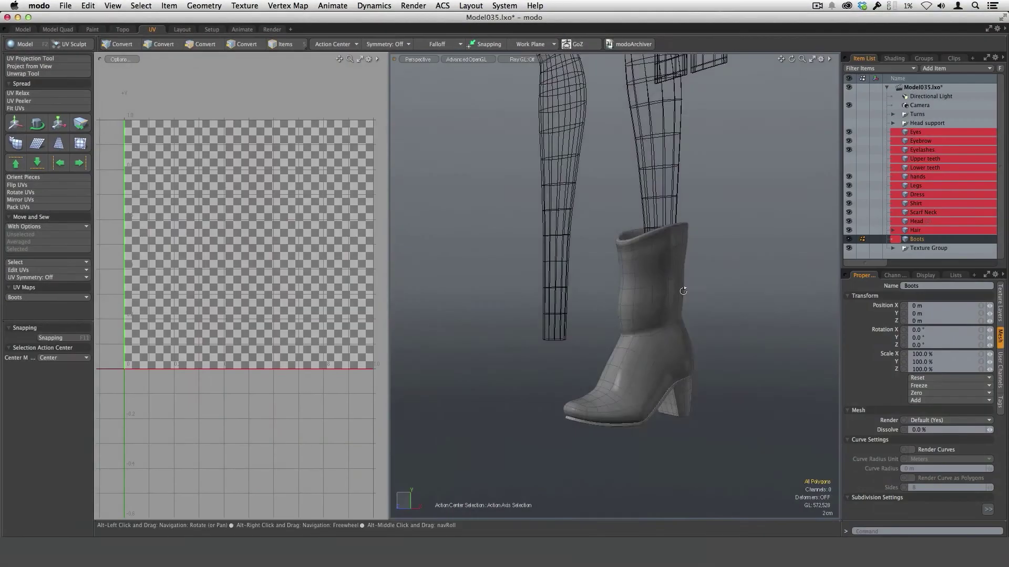
Inspect the boot from several sides and check which UV map the upper boot material's xlarge texture locator uses
left_click_drag(707, 294, 720, 268, "alt")
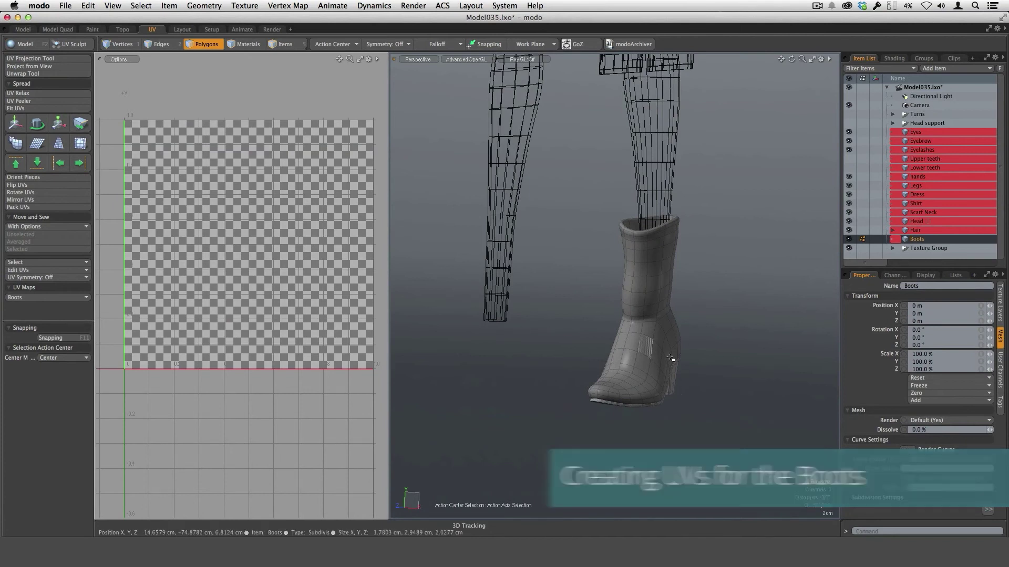
left_click_drag(645, 347, 702, 307, "alt")
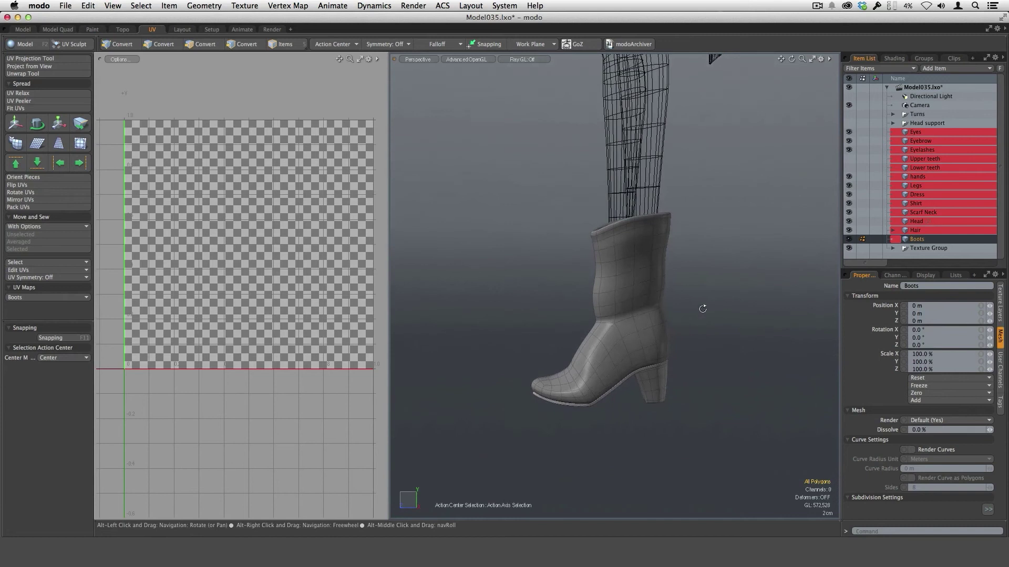
left_click(893, 58)
left_click_drag(694, 360, 731, 304, "alt")
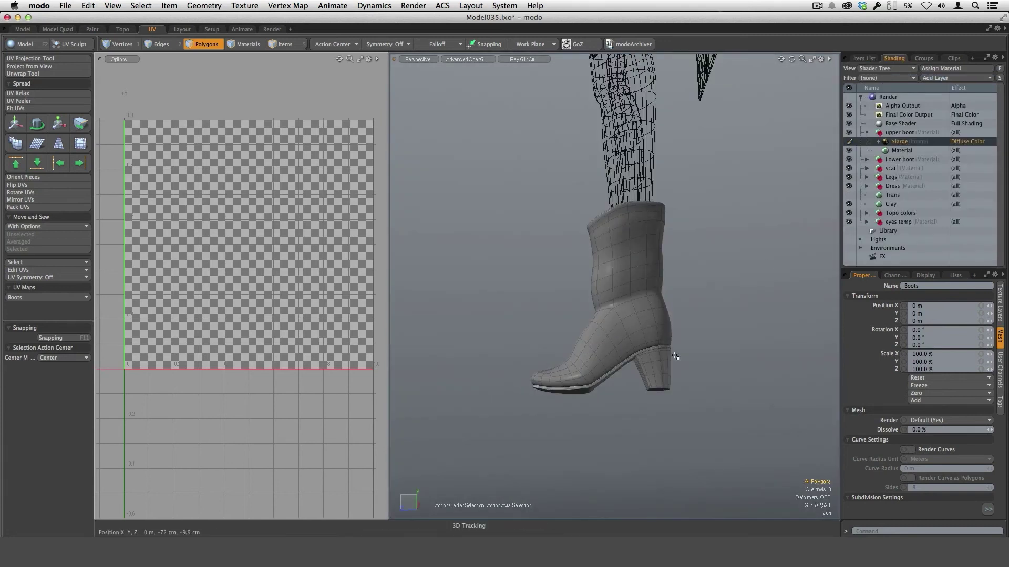
left_click_drag(683, 328, 727, 342, "alt")
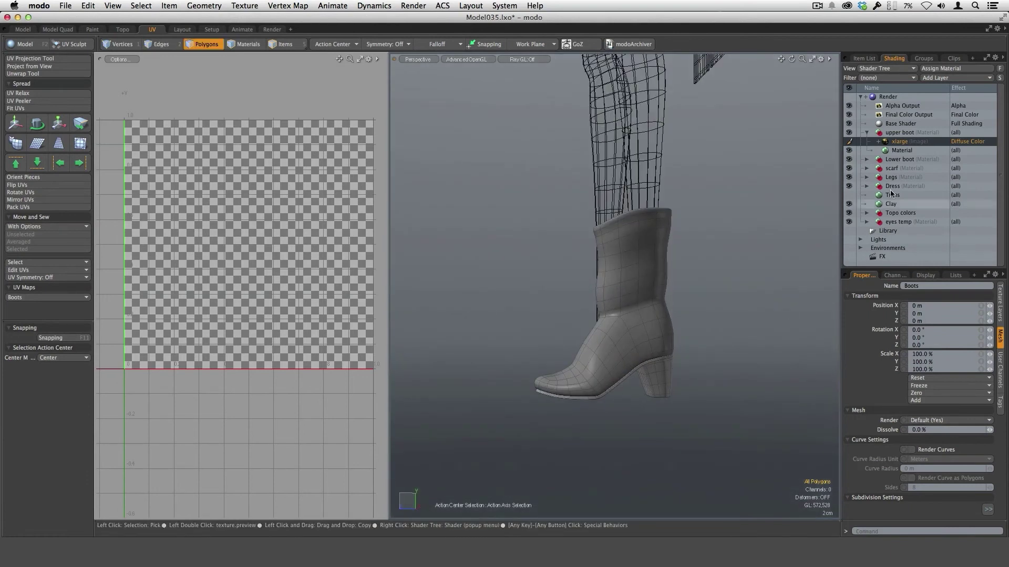
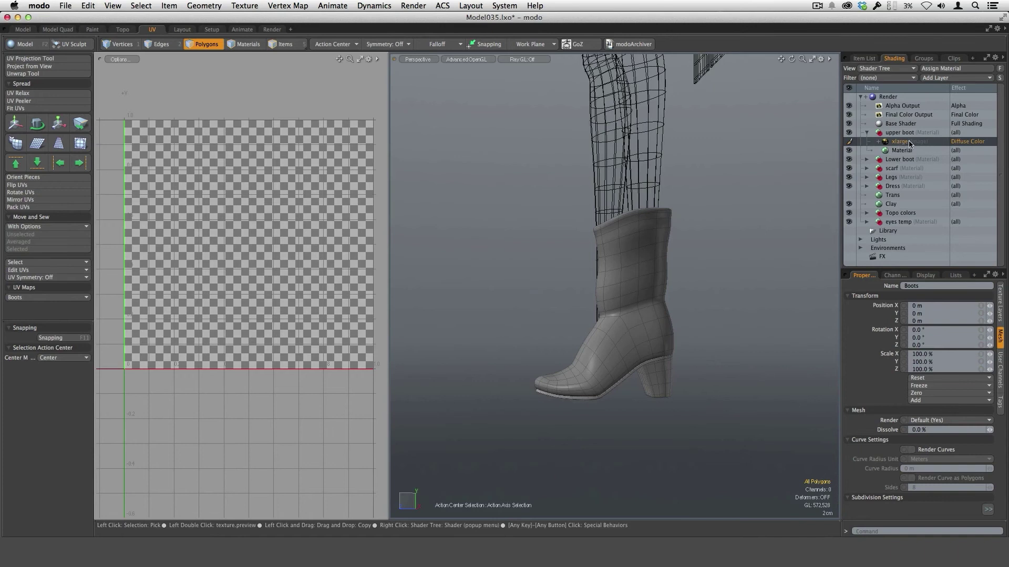
left_click(1000, 302)
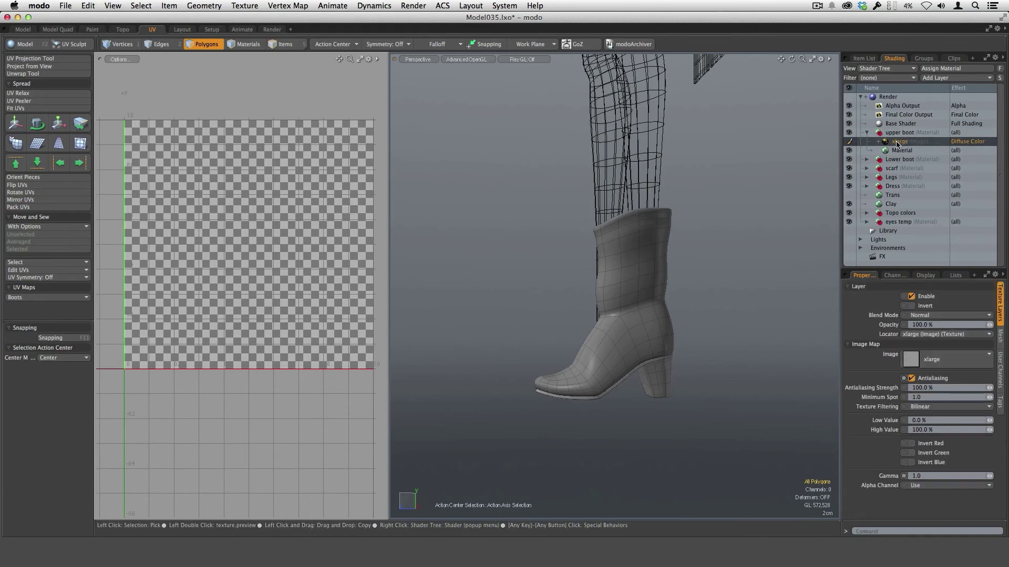
left_click(878, 142)
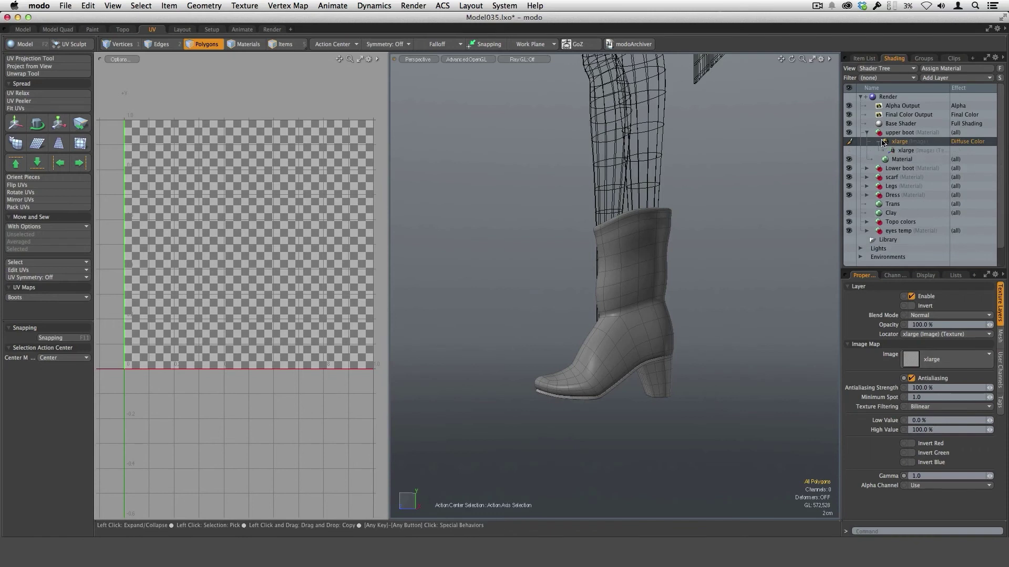
left_click(904, 151)
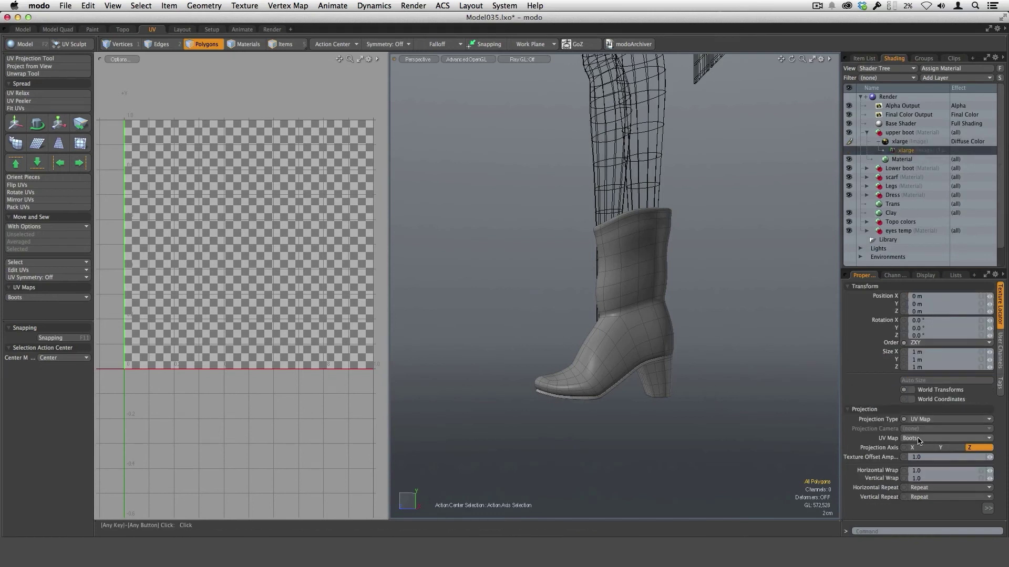
left_click(878, 142)
left_click(864, 59)
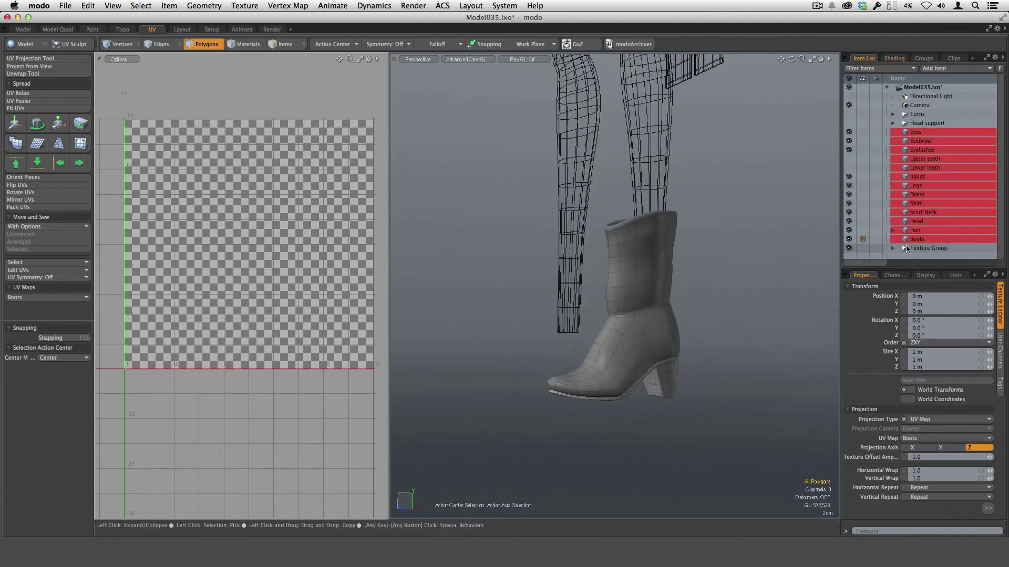
Select the Boots mesh and turn off its subdivision smoothing, with the ankle crease in close view
left_click(917, 239)
scroll(702, 315, "up", 3)
left_click_drag(705, 328, 705, 285, "alt")
scroll(602, 322, "up", 2)
scroll(675, 339, "down", 4)
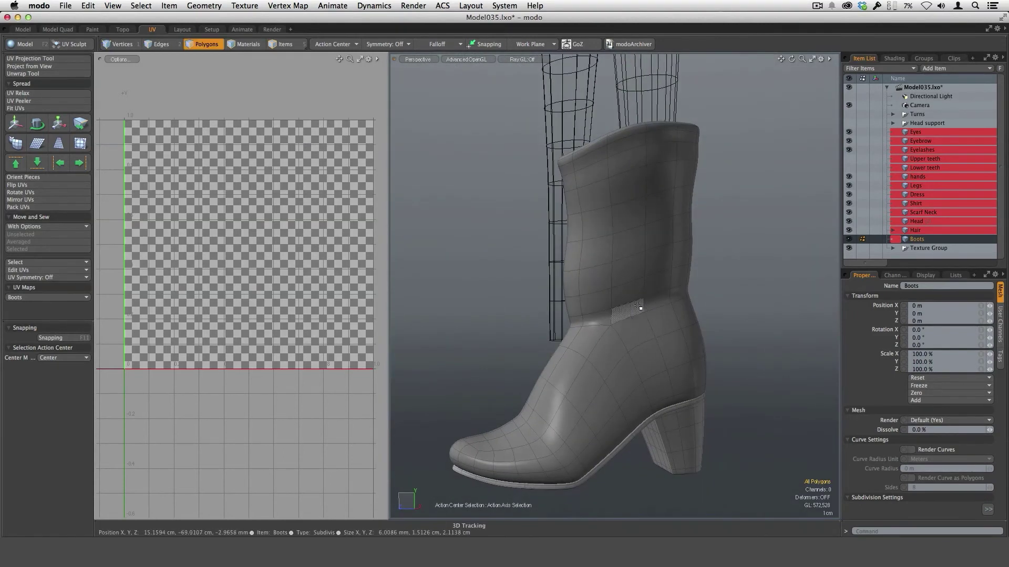
left_click_drag(701, 344, 679, 355, "alt")
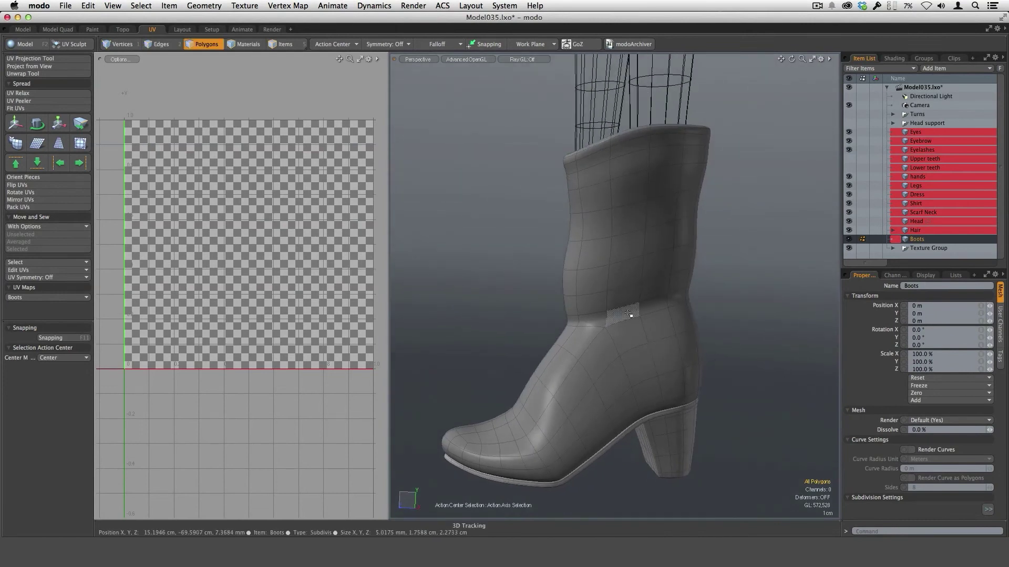
key("Tab")
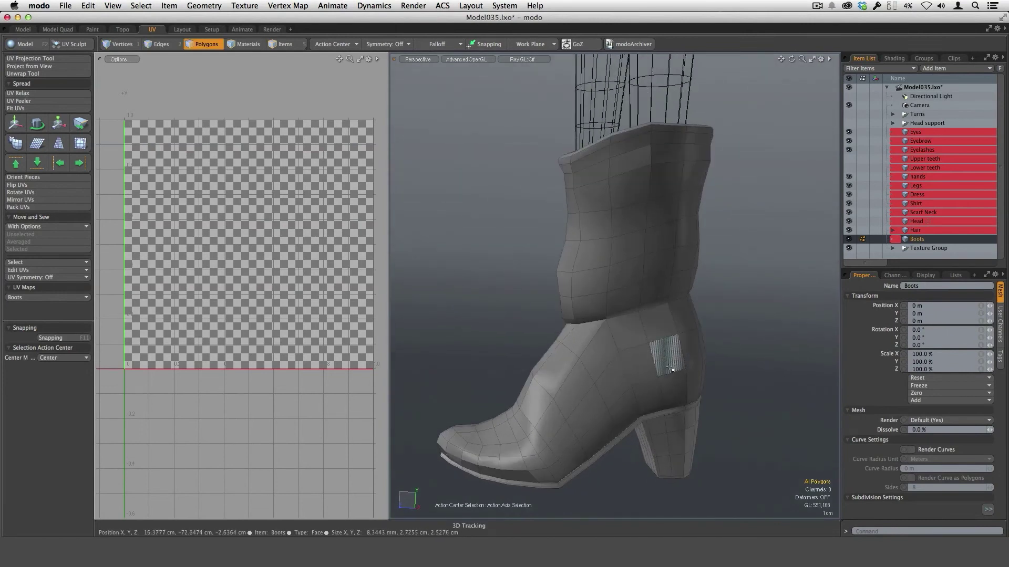
Add one Free-mode loop slice around the thin polygon band at the ankle crease, at about 61.5%, and clear the selection
left_click_drag(651, 352, 626, 306, "alt")
left_click_drag(626, 306, 677, 292, "ctrl+alt")
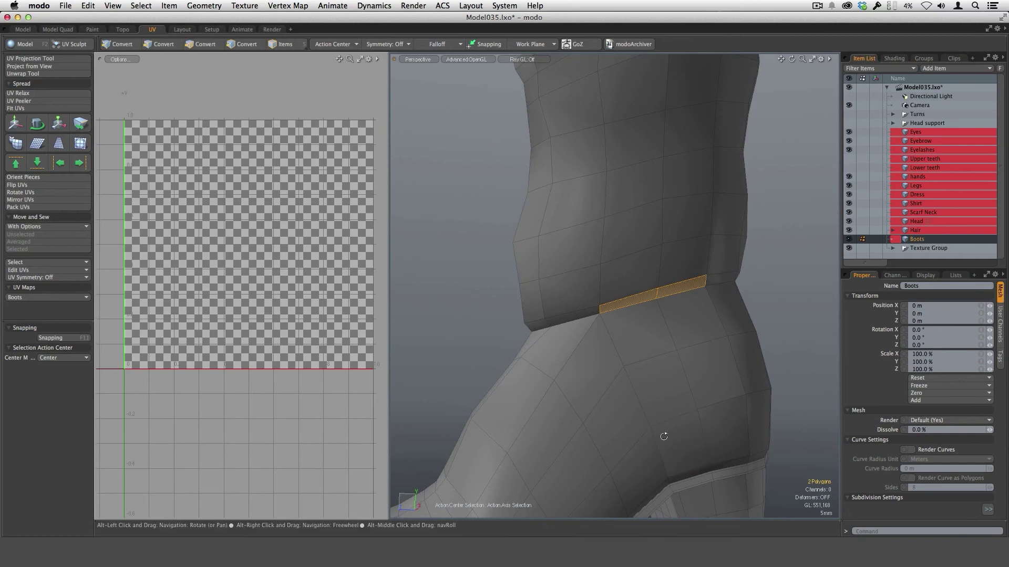
key("alt+c")
left_click(640, 325)
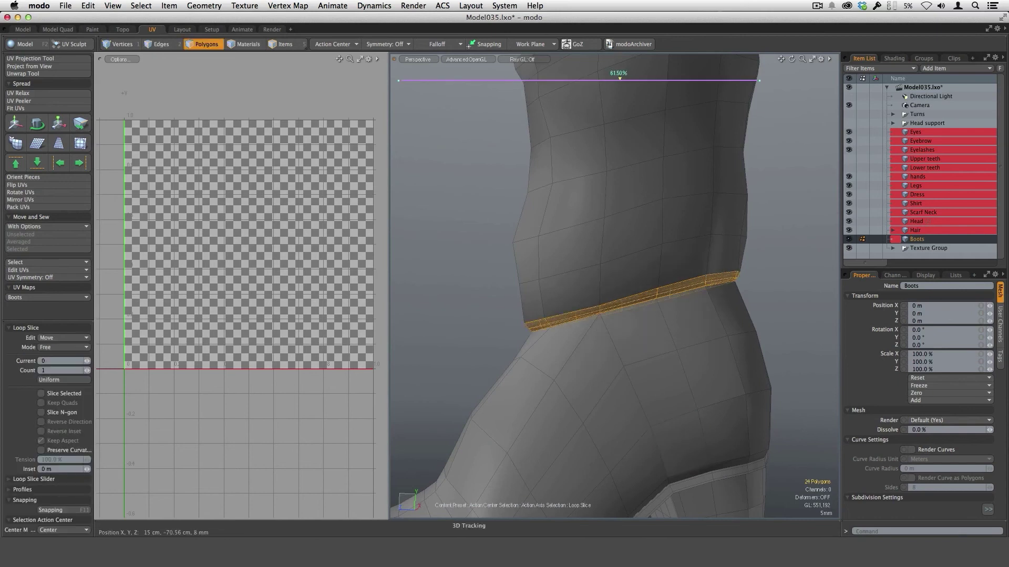
key("space")
left_click(777, 277)
Compare the sliced ankle crease with subdivision smoothing on and off
key("Tab")
left_click_drag(732, 310, 677, 333, "alt")
left_click_drag(754, 343, 608, 300, "alt")
scroll(625, 337, "up", 5)
key("Tab")
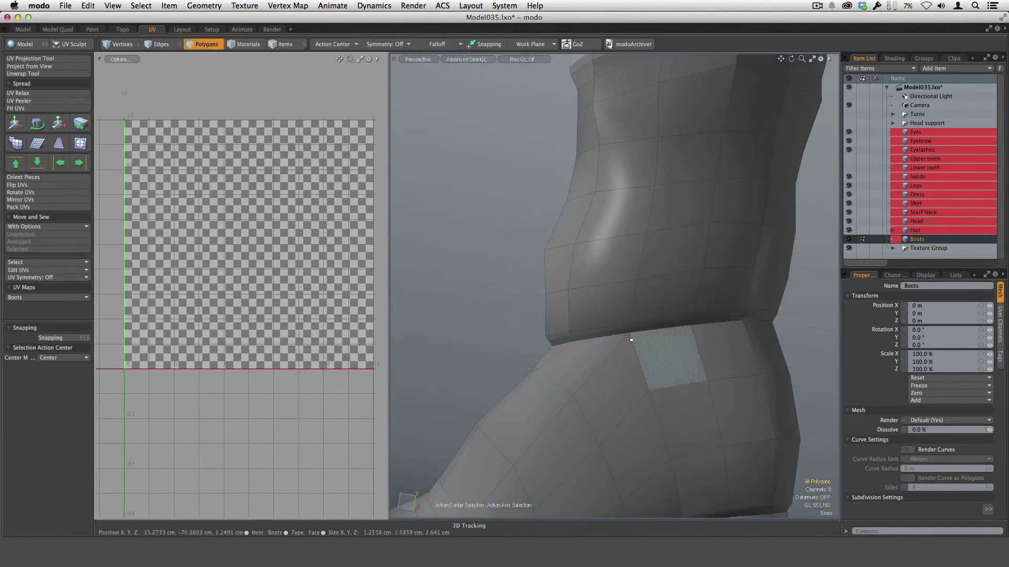
Scale the two edge loops in the ankle crease to 96.5%, restore subdivision smoothing and clear the selection
key("2")
double_click(628, 338)
left_click_drag(629, 338, 645, 399, "alt")
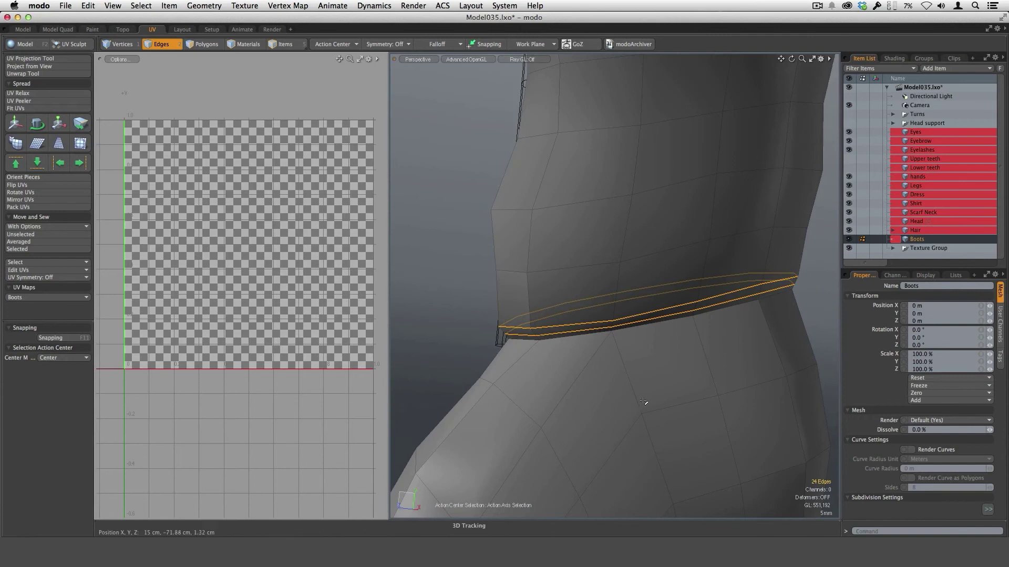
key("y")
left_click_drag(657, 303, 652, 303)
left_click_drag(779, 336, 735, 318, "alt")
key("Tab")
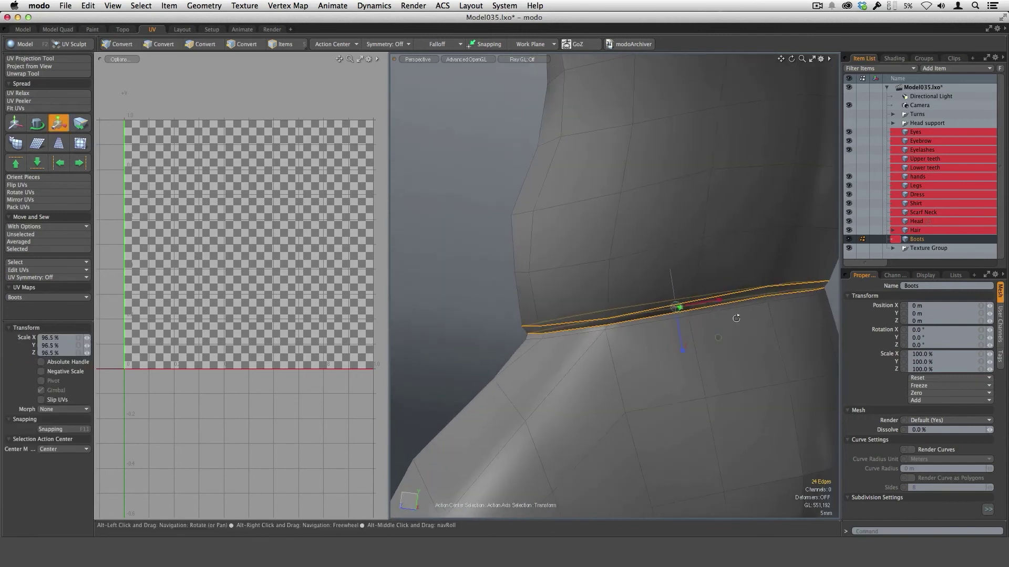
key("space")
left_click(496, 345)
Examine the tightened ankle crease on the smoothed boot from the front and side
left_click_drag(678, 415, 628, 415, "ctrl+alt")
left_click_drag(639, 315, 600, 297, "alt")
left_click_drag(600, 298, 570, 300, "ctrl+alt")
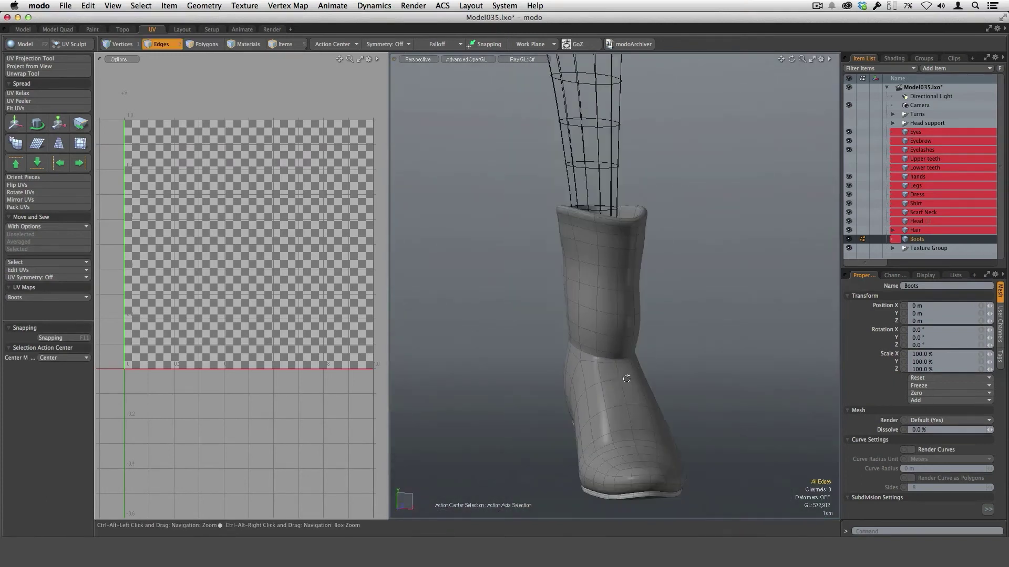
left_click_drag(677, 321, 693, 293, "alt")
left_click_drag(744, 415, 722, 387, "alt")
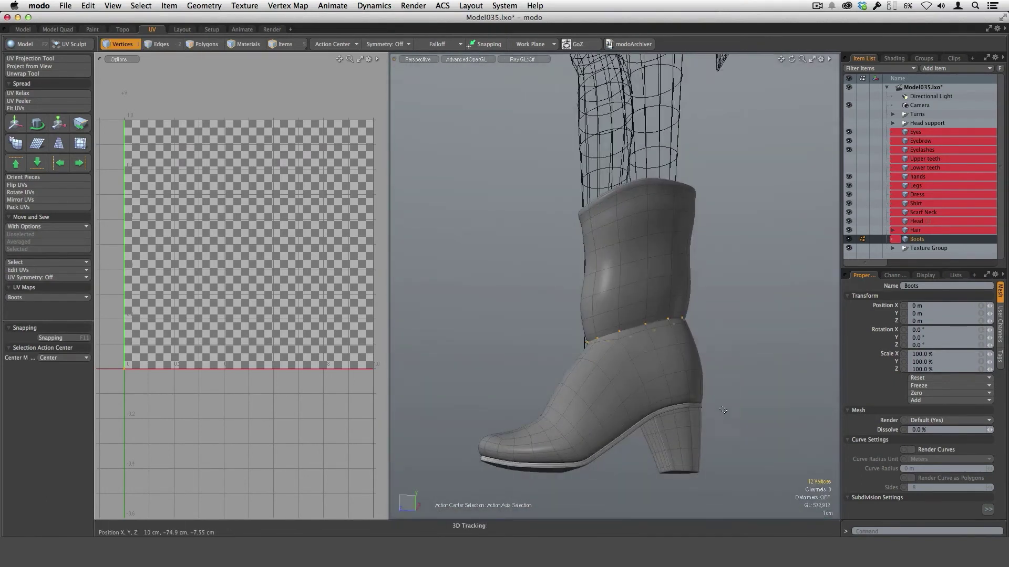
Select the connected polygons of the heel and the sole and hide them
key("3")
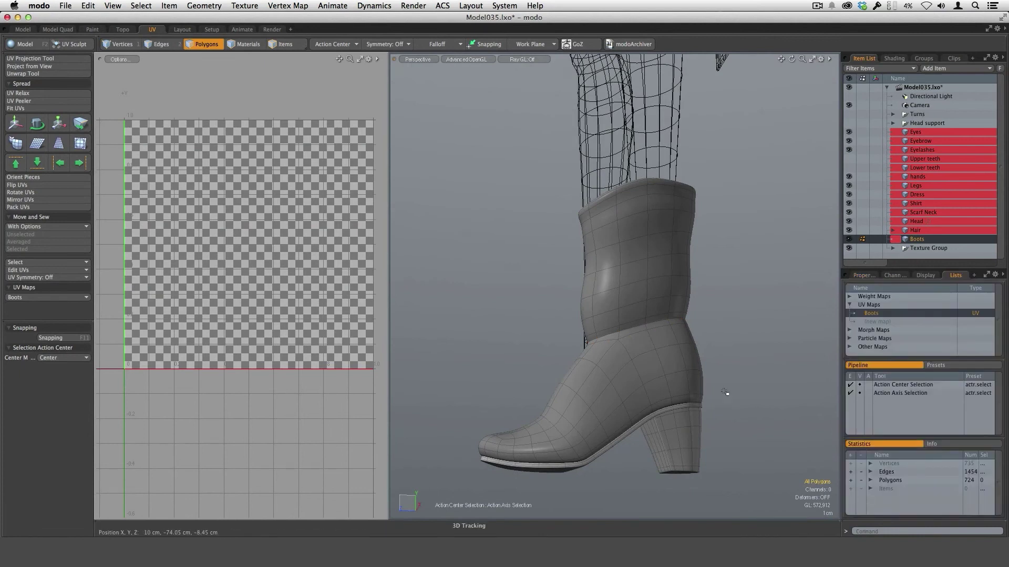
left_click_drag(680, 415, 687, 375, "alt")
double_click(693, 386)
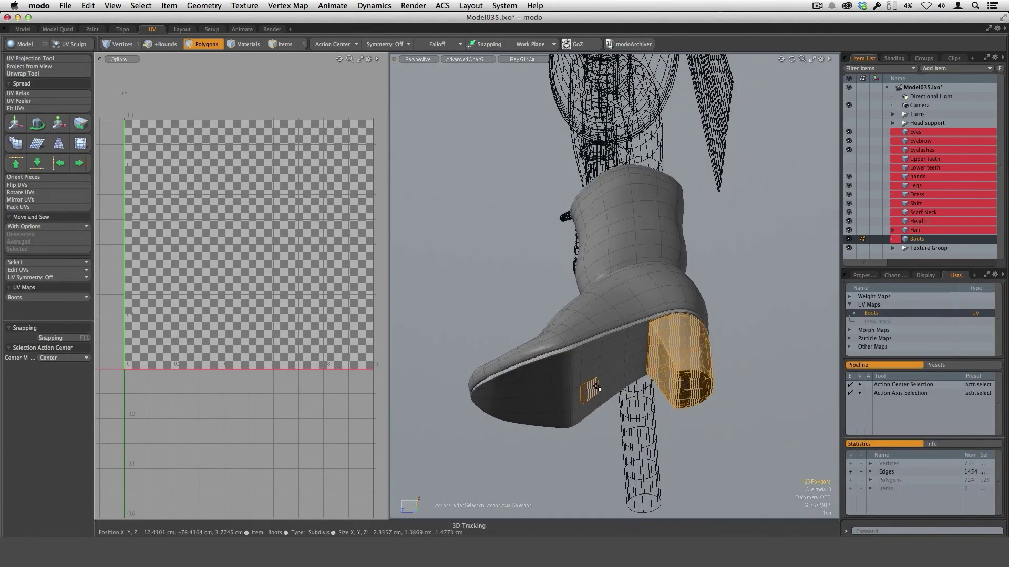
double_click(599, 389, "shift")
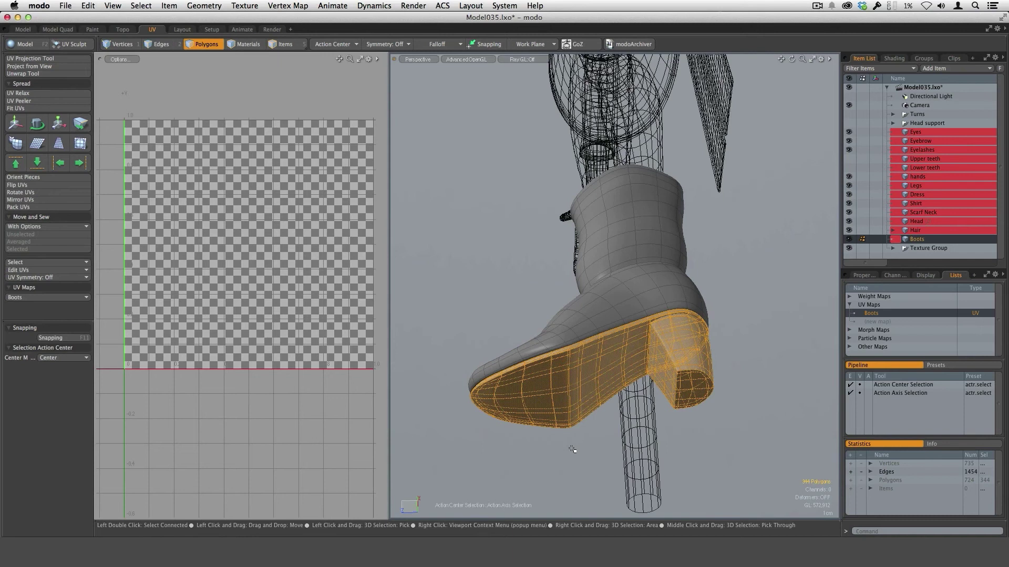
key("h")
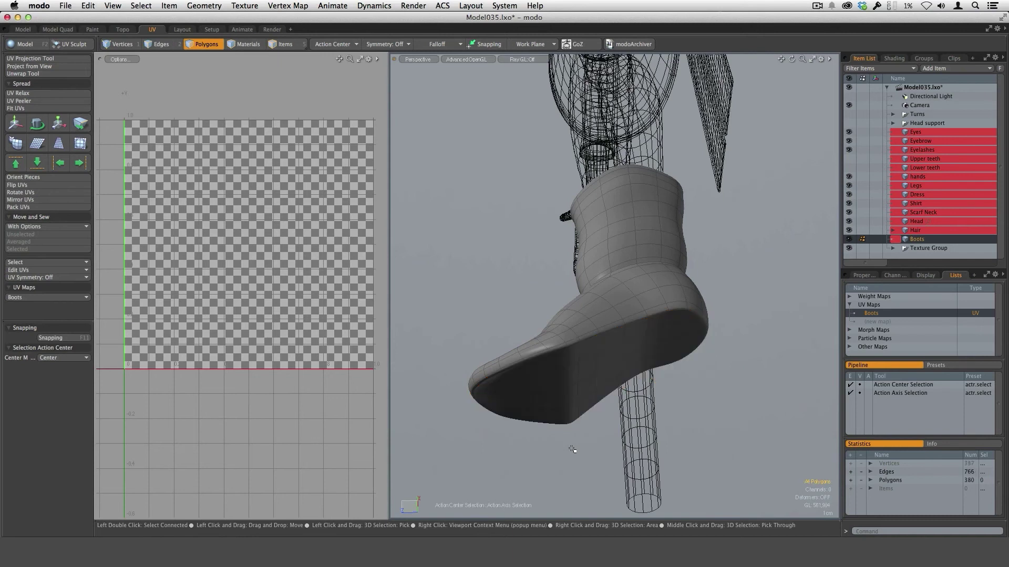
Select all the flat polygons covering the underside of the boot's foot and delete them
left_click_drag(572, 449, 655, 291, "alt")
left_click_drag(650, 243, 484, 247)
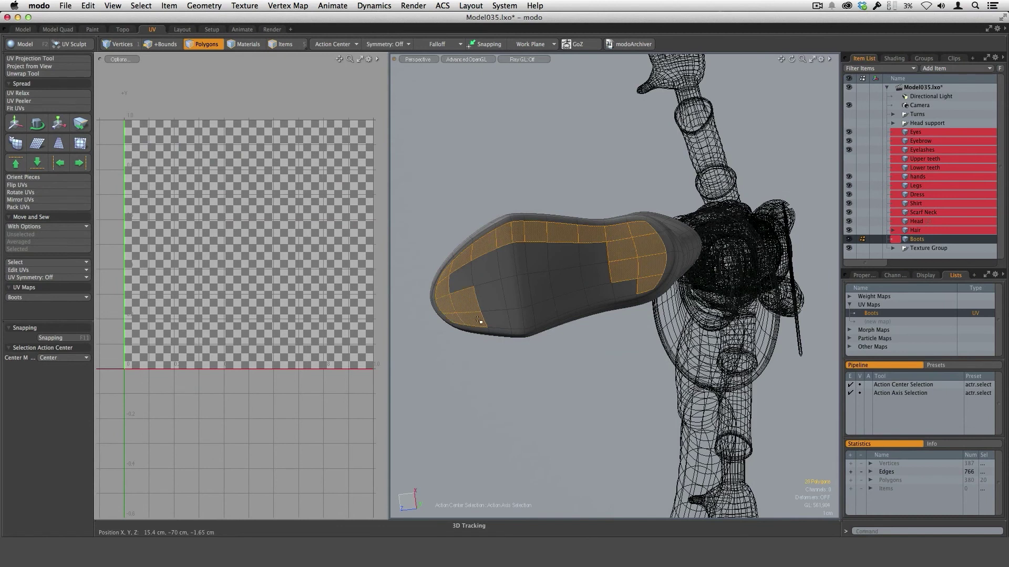
left_click_drag(480, 321, 624, 291)
mouse_move(597, 259)
left_mouse_down()
mouse_move(457, 284)
mouse_move(478, 300)
mouse_move(667, 308)
mouse_move(626, 314)
left_mouse_up()
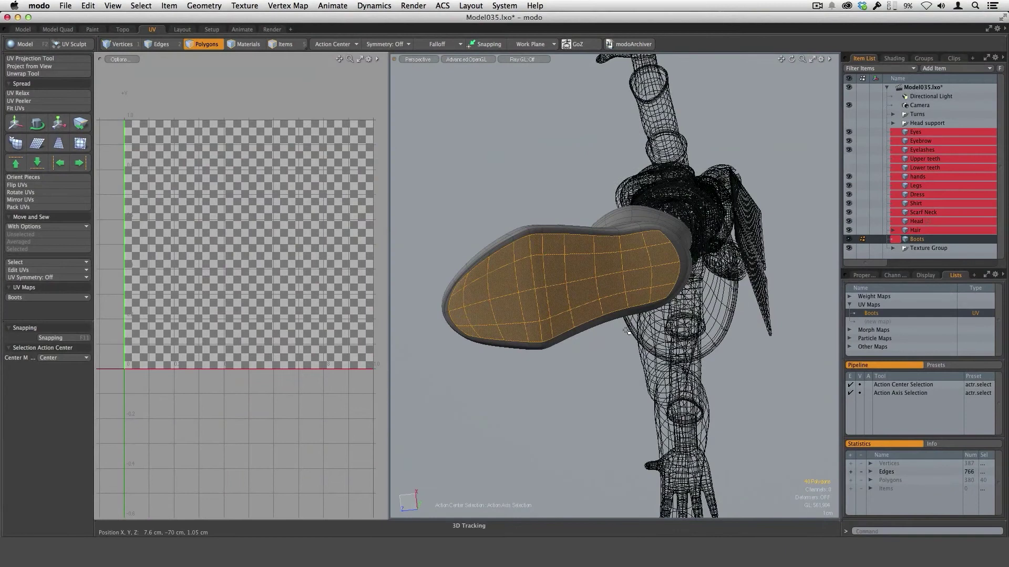
key("Delete")
Select the seam edges: the ankle loop, the vertical line along the back, and the loop inside the top opening
left_click_drag(627, 331, 664, 261, "alt")
key("2")
double_click(648, 314)
left_click_drag(598, 302, 639, 347, "alt")
left_click_drag(584, 256, 606, 248, "alt")
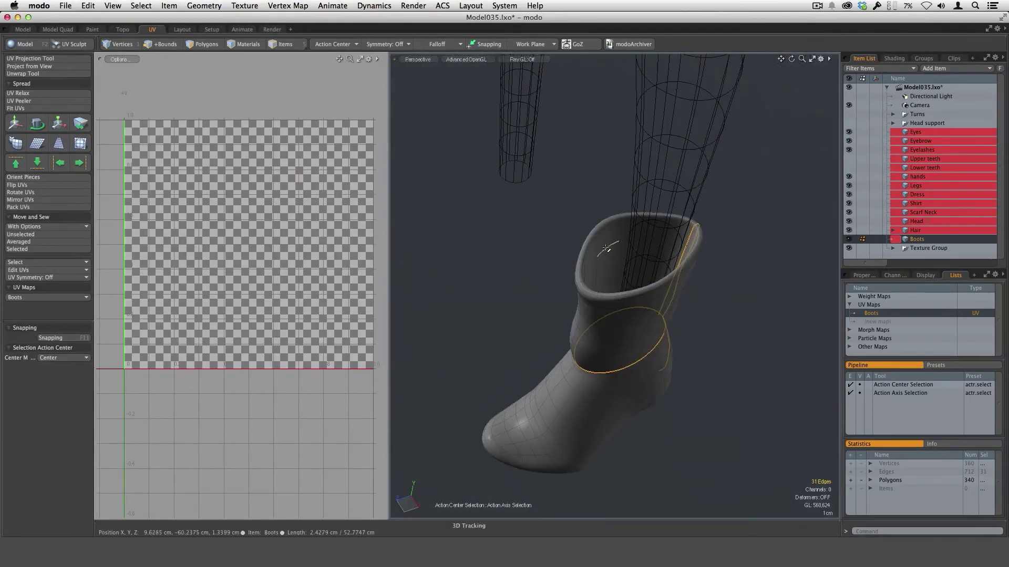
left_click_drag(618, 286, 725, 278, "alt")
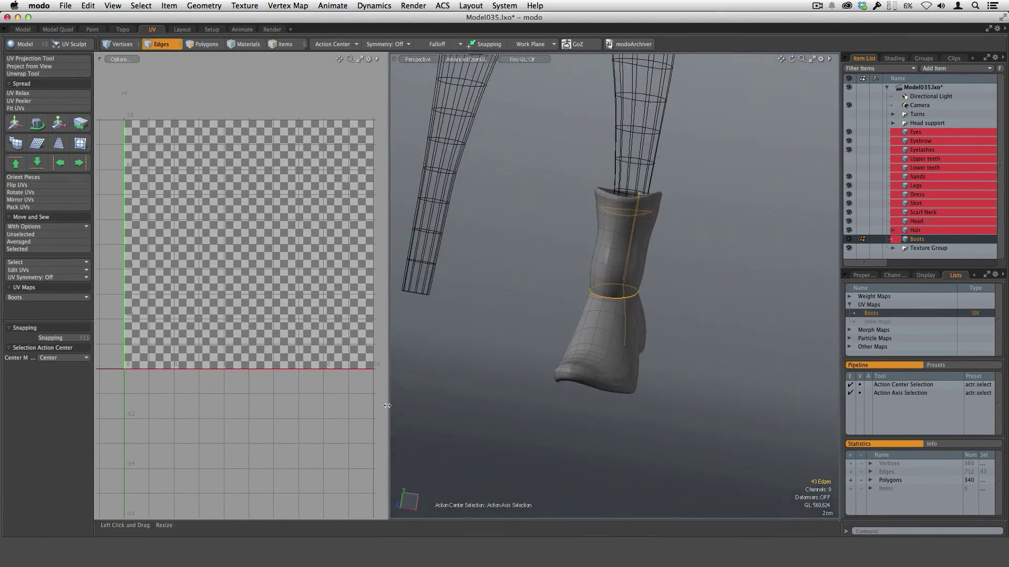
Unwrap the boot along the selected seams with the Unwrap Tool, using Group Normal projection, 197 iterations and Seal Holes on
left_click_drag(387, 406, 406, 403)
left_click_drag(589, 334, 624, 331, "alt")
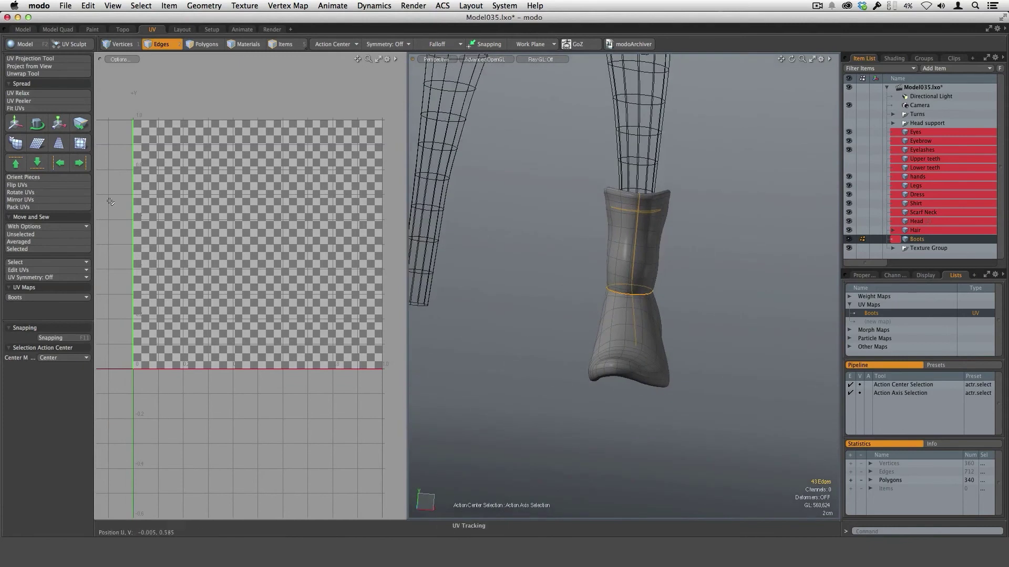
left_click(34, 74)
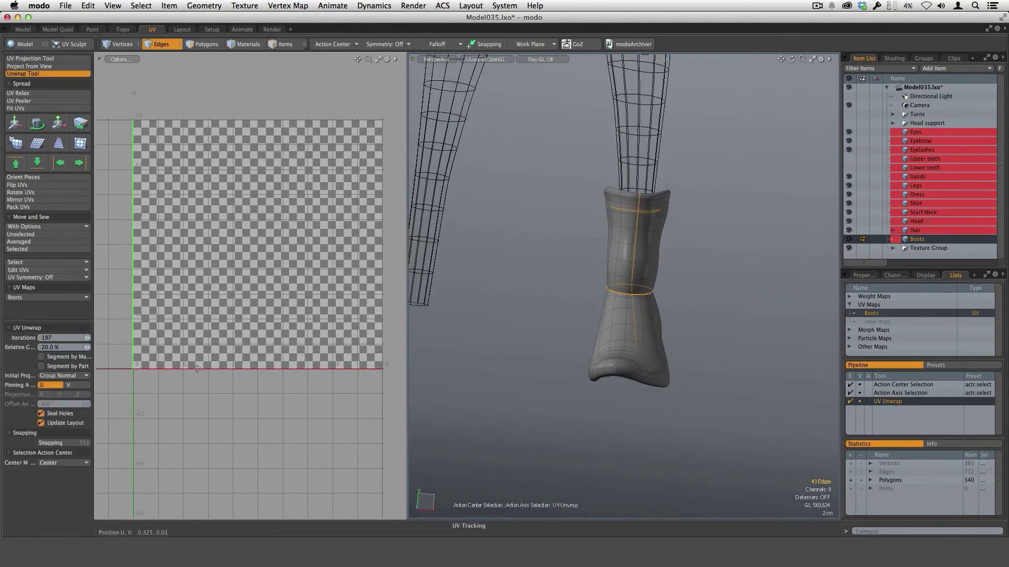
left_click(261, 323)
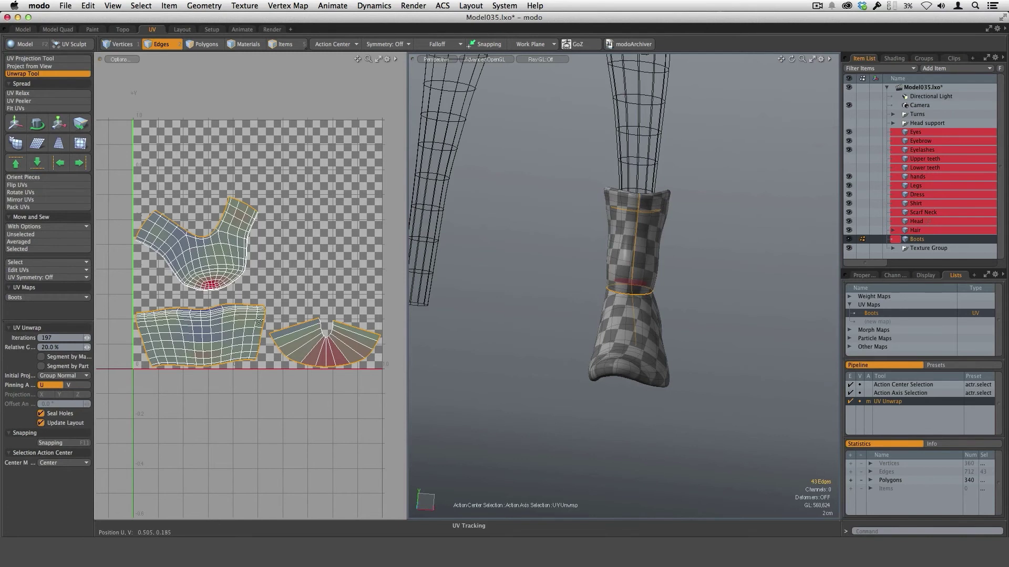
Examine the boot's new UV islands in an enlarged UV view and the checker pattern on the foot
left_click_drag(507, 397, 596, 393, "alt")
left_click_drag(213, 299, 244, 302, "ctrl+alt")
left_click_drag(415, 317, 493, 317)
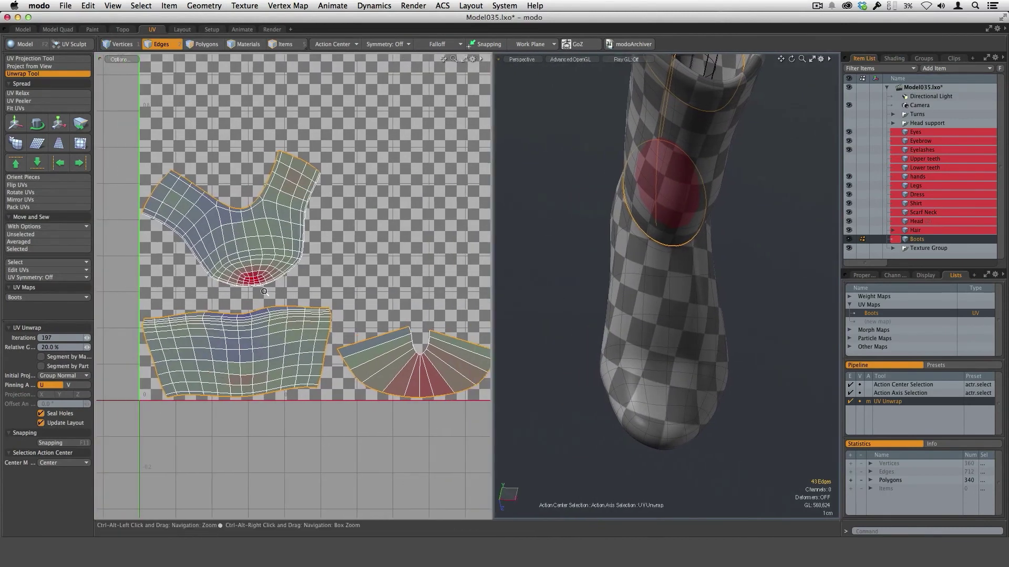
scroll(279, 285, "up", 3)
left_click_drag(294, 328, 306, 418, "ctrl+alt")
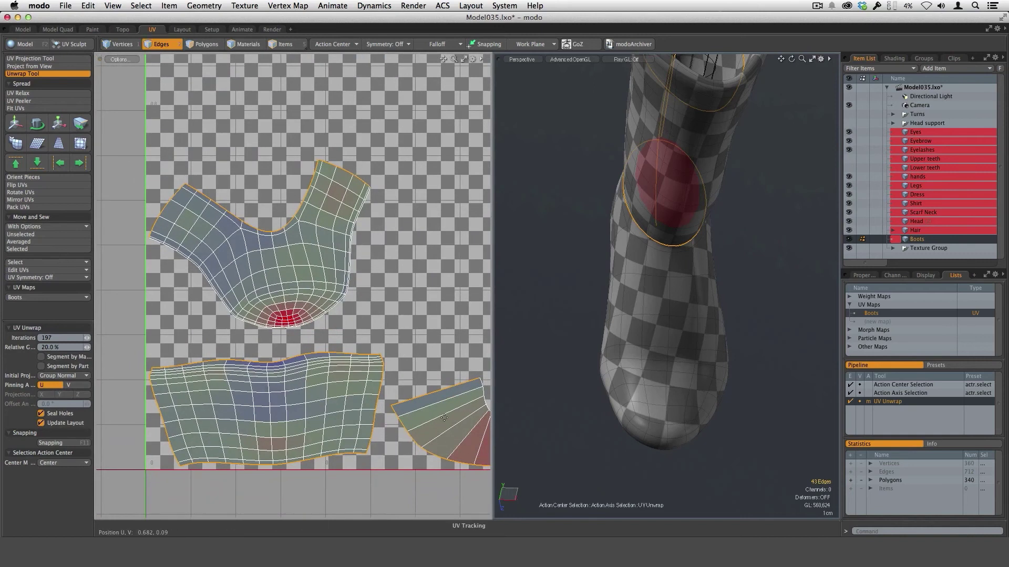
left_click_drag(657, 401, 651, 339, "alt")
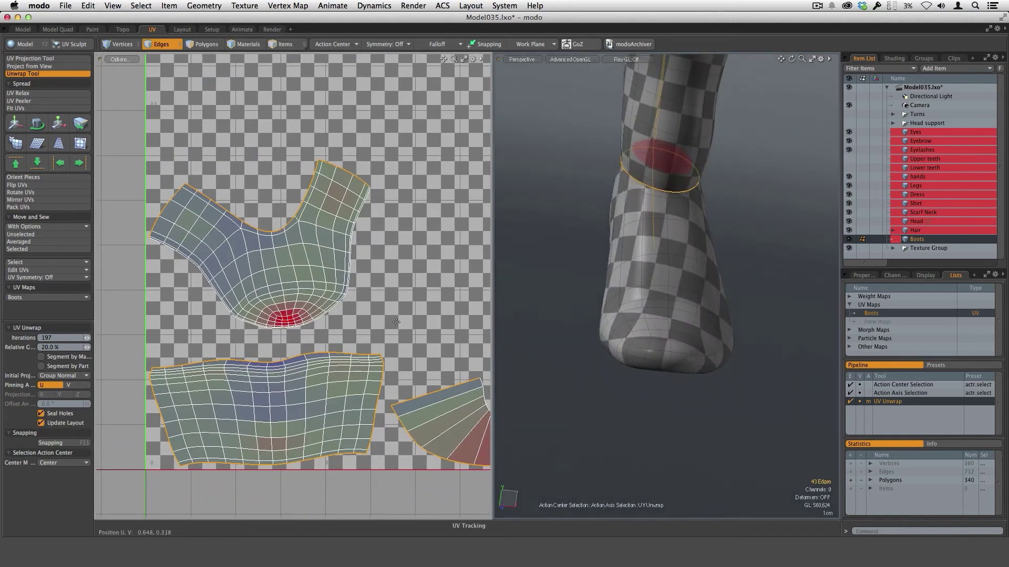
Select the foot's UV island and rotate it by -12.5° to straighten it
key("space")
key("space")
double_click(319, 296)
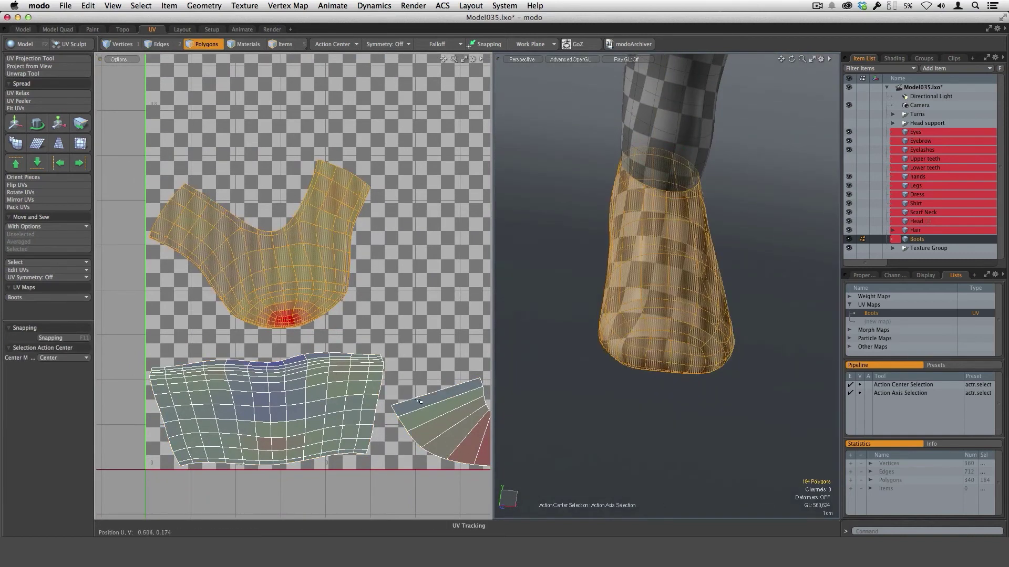
key("y")
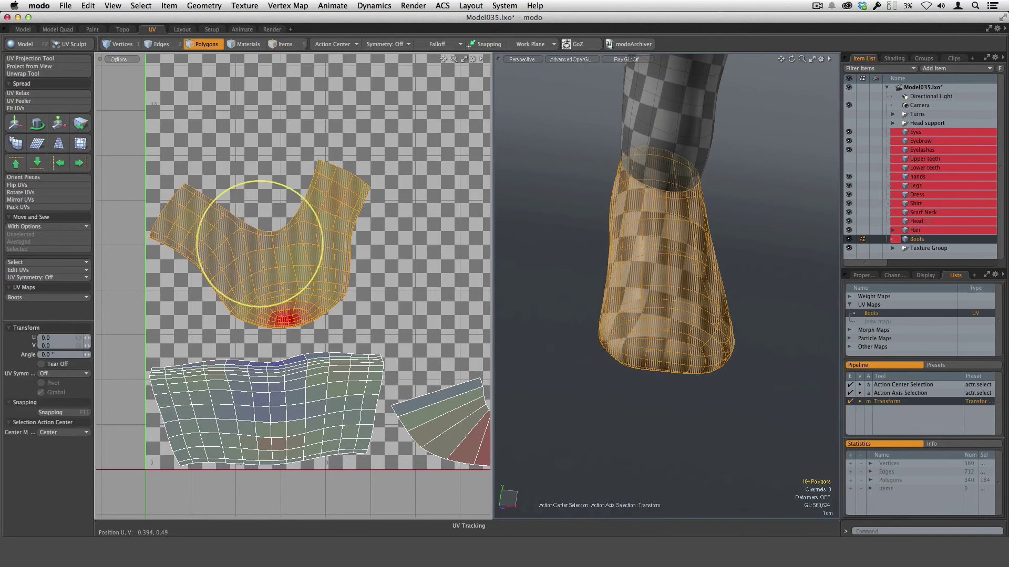
left_click_drag(319, 252, 341, 264)
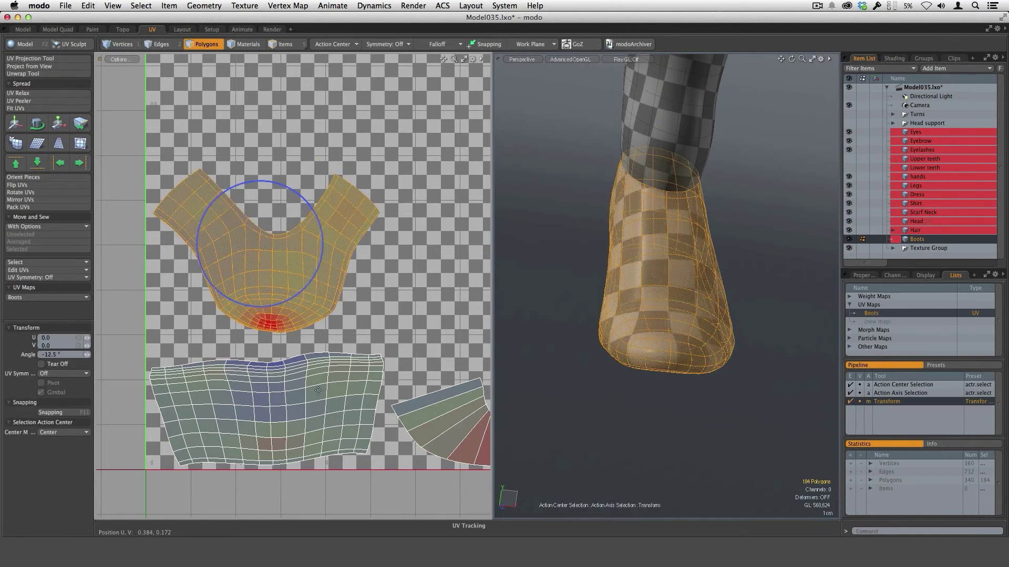
key("space")
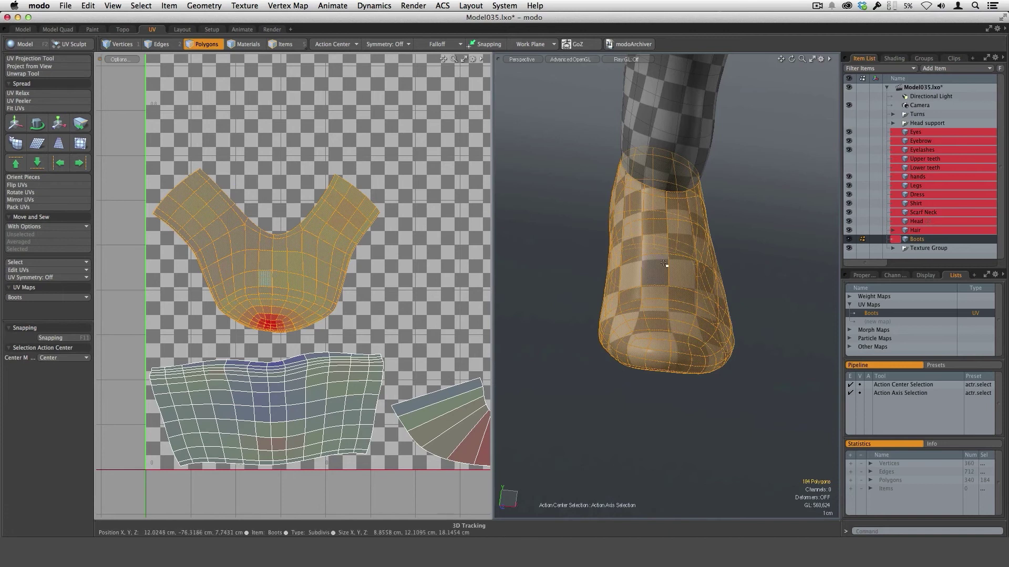
Check the checker pattern on the foot and select the UV island of the boot shaft
left_click_drag(665, 316, 706, 266, "alt")
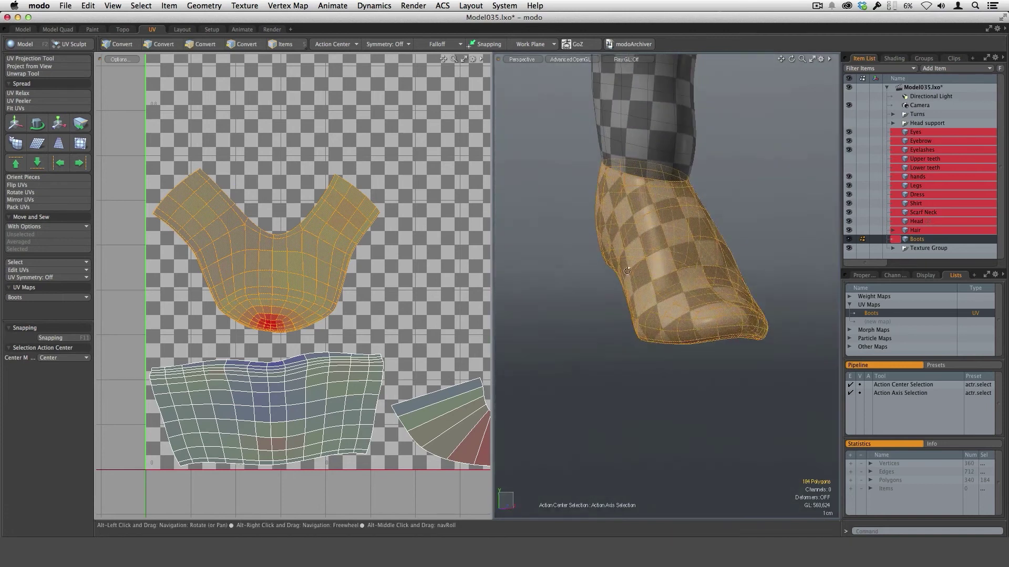
double_click(337, 418)
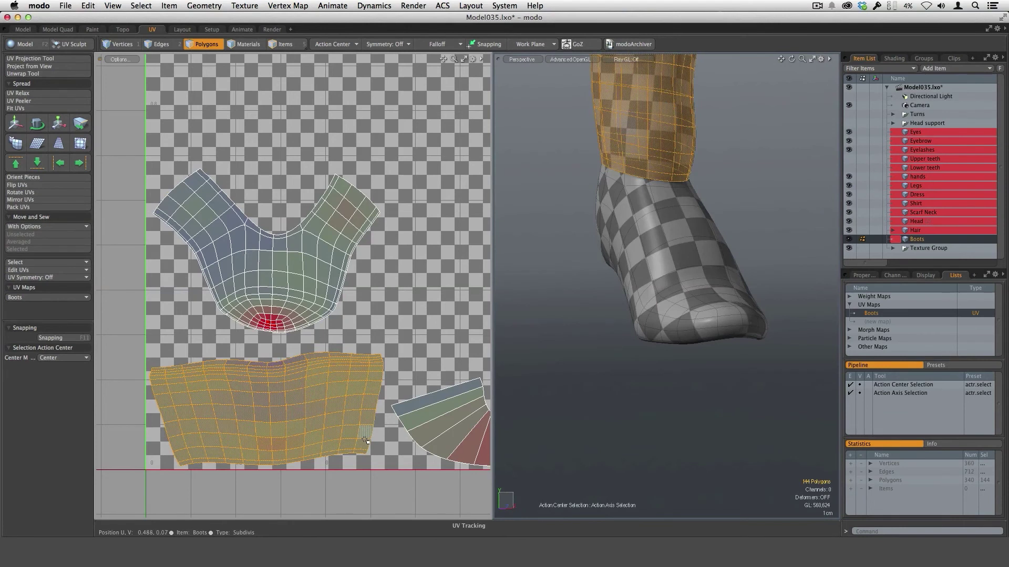
Rotate the selected boot shaft UV island by about -1.45° so it sits level, and clear the selection
key("y")
left_click_drag(322, 385, 323, 388)
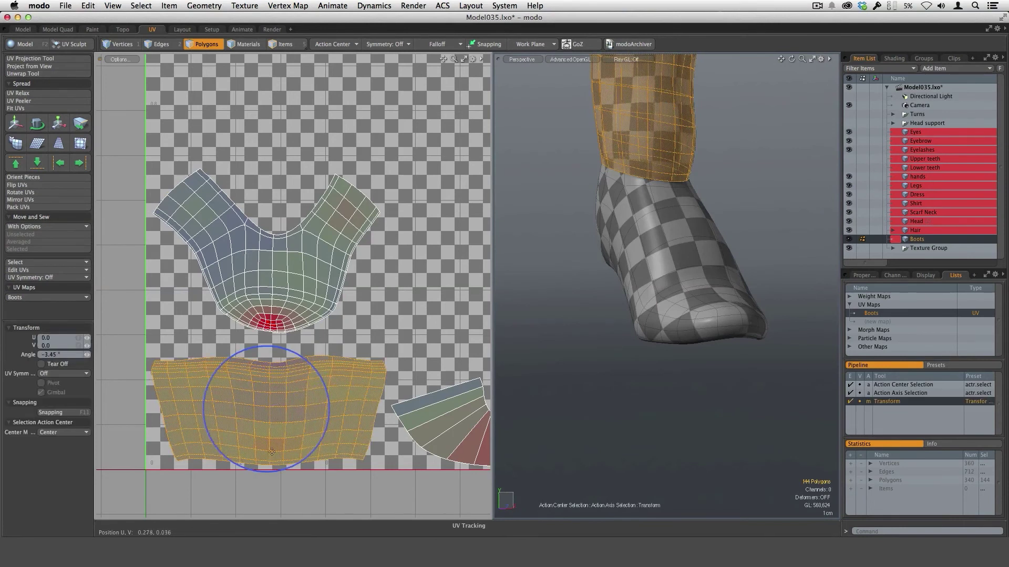
key("q")
left_click(417, 356)
Examine the checker pattern around the boot's shaft, opening and foot against the UV layout for distortion
left_click_drag(583, 254, 663, 246, "alt")
left_click_drag(663, 247, 655, 407, "ctrl+alt")
left_click_drag(656, 407, 726, 352, "alt")
left_click_drag(668, 294, 638, 226, "alt")
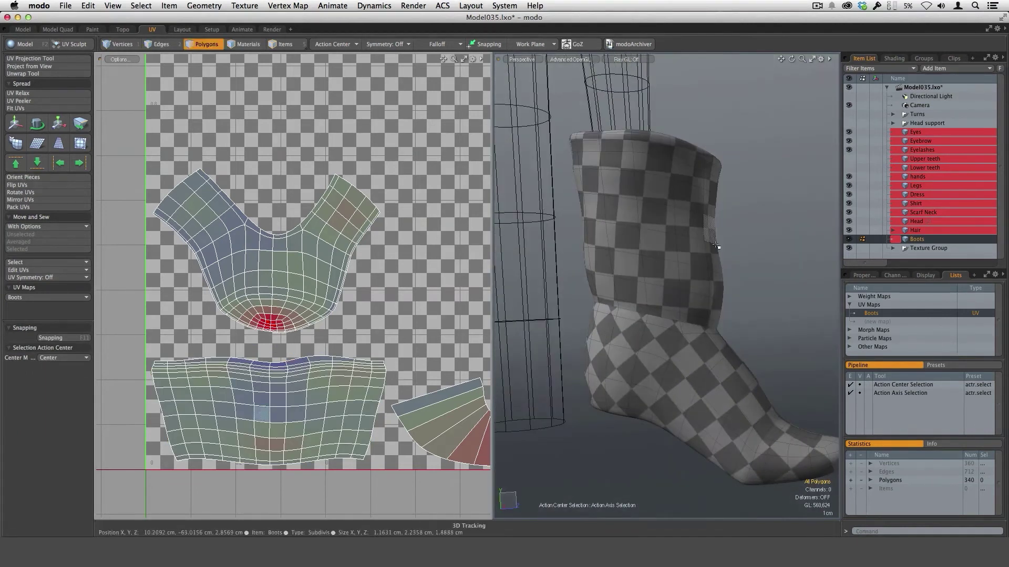
left_click_drag(716, 245, 716, 290, "alt")
left_click_drag(399, 320, 317, 289, "alt+shift")
left_click_drag(587, 310, 569, 319, "alt")
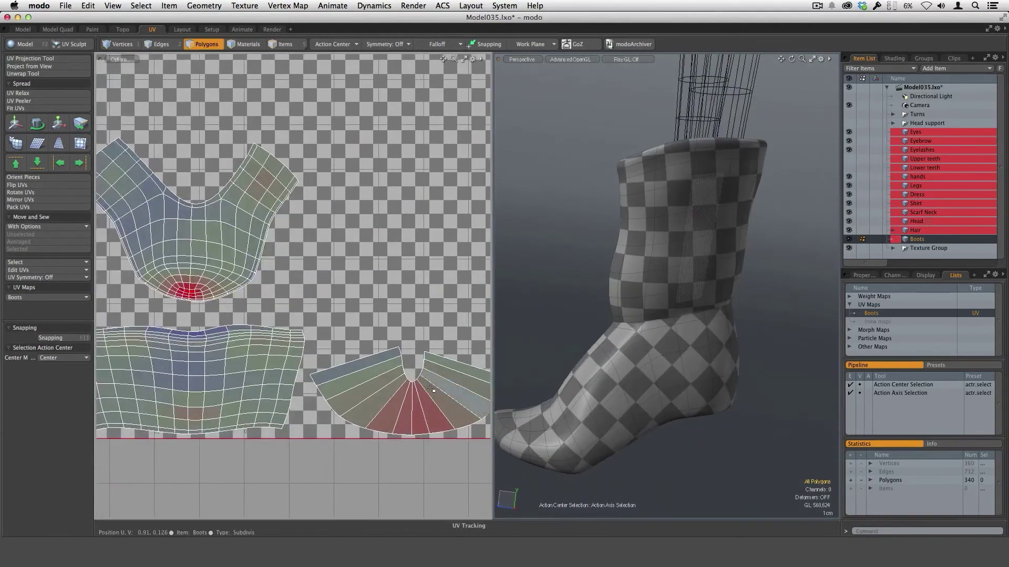
left_click_drag(631, 281, 649, 359, "alt")
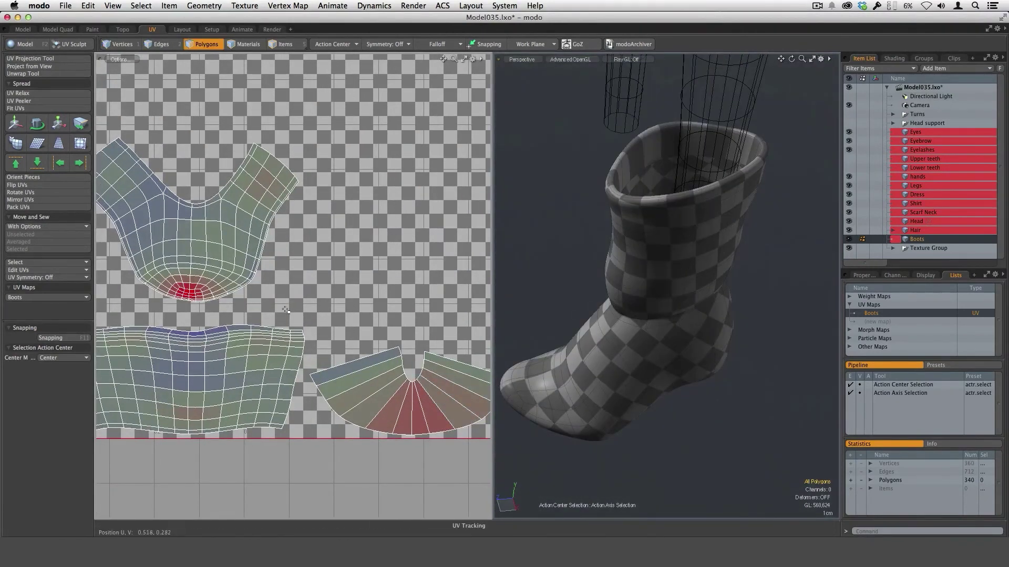
left_click_drag(286, 310, 328, 330, "alt+shift")
left_click_drag(717, 362, 702, 399, "alt")
Select the boot's foot UV island, hide all other polygons, clear the selection and enlarge the UV view
left_click_drag(278, 313, 335, 317, "alt+shift")
left_click_drag(394, 331, 351, 328, "ctrl+alt")
double_click(351, 329)
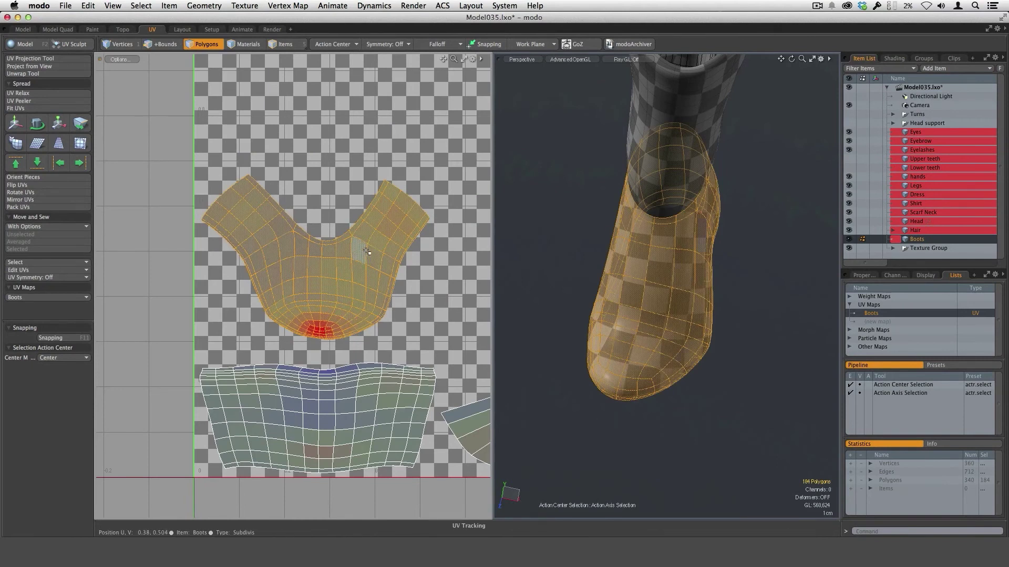
key("shift+h")
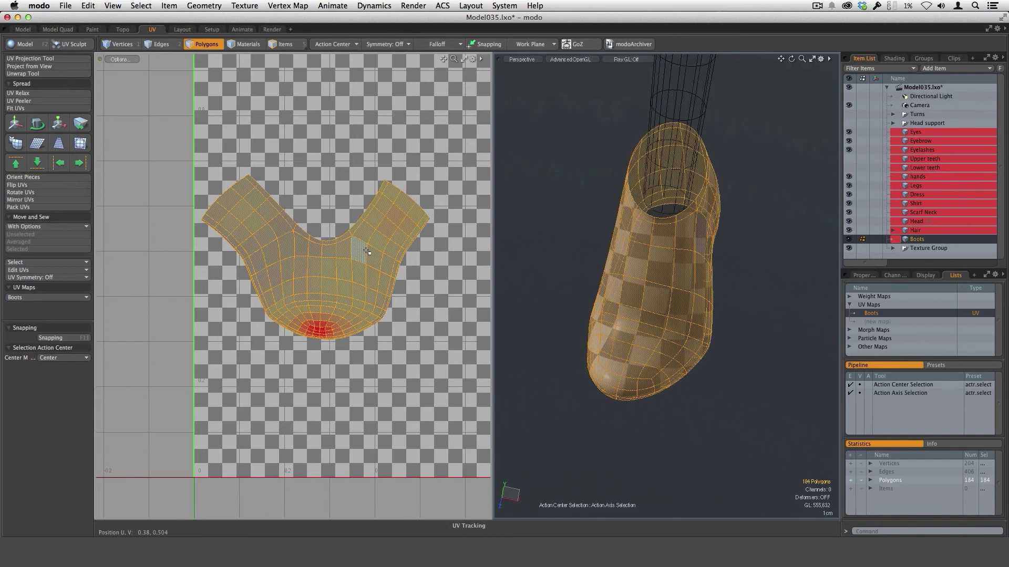
left_click(400, 401)
left_click_drag(403, 395, 473, 390, "ctrl+alt")
left_click_drag(473, 390, 430, 382, "alt+shift")
left_click_drag(494, 359, 559, 359)
scroll(385, 324, "up", 3)
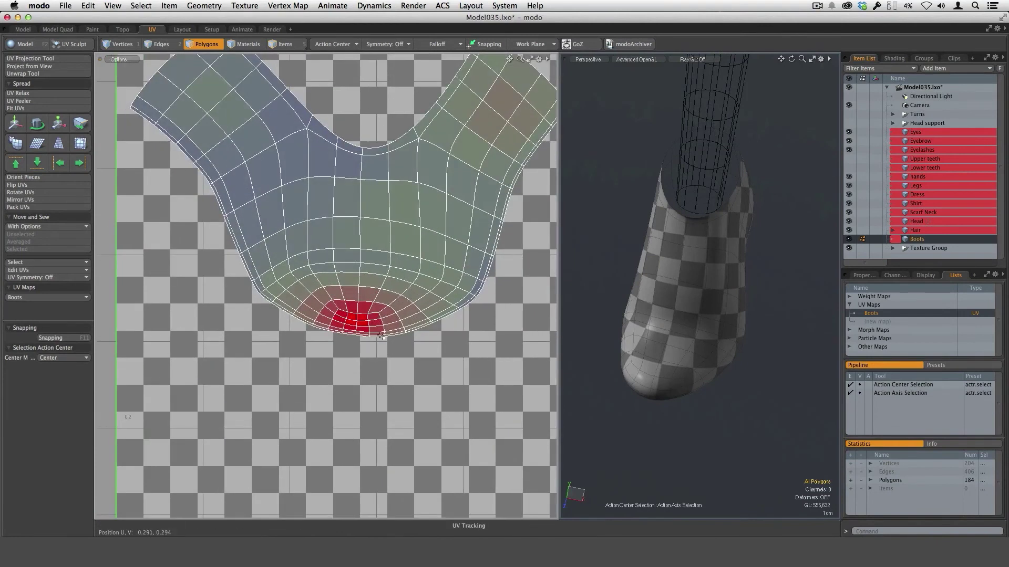
Pull the toe of the foot UV island downward with the UV Sculpt Move brush at size 90
left_click(23, 73)
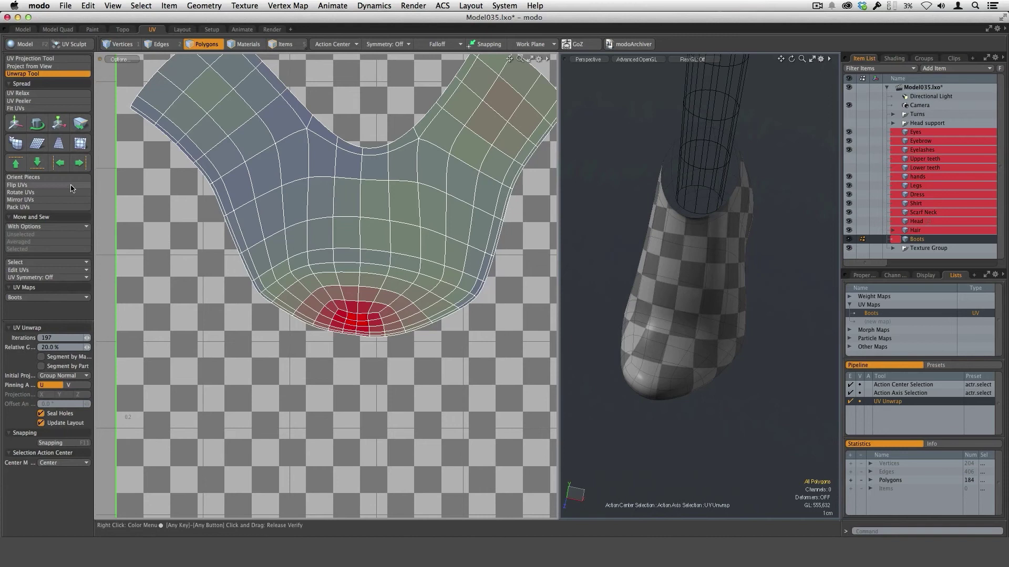
left_click(74, 44)
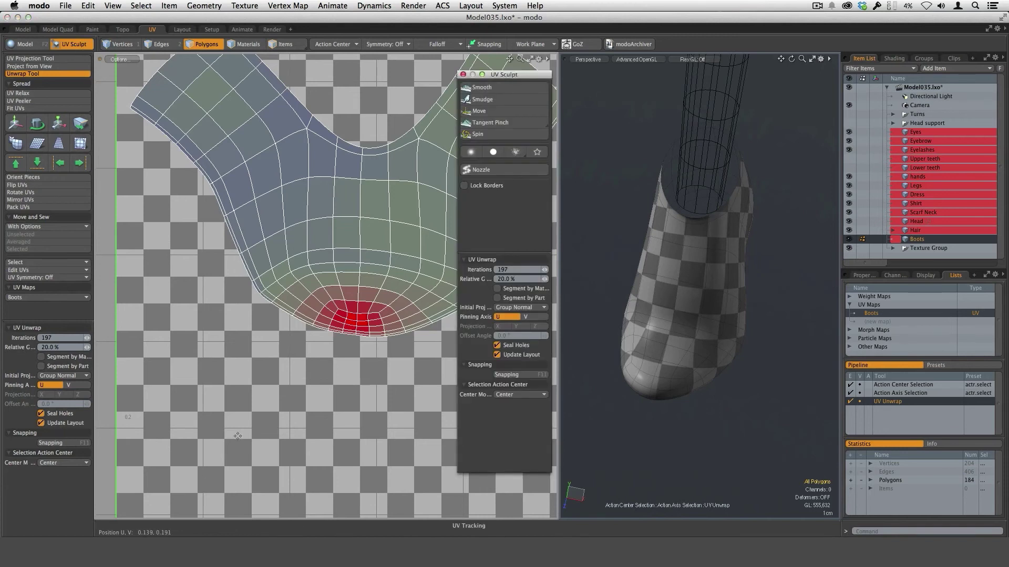
key("q")
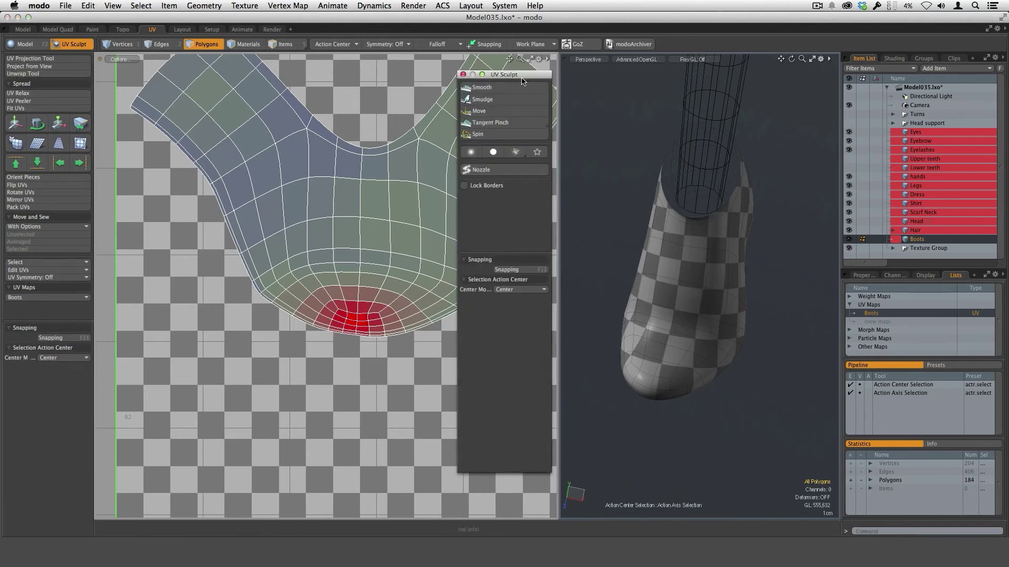
left_click_drag(523, 77, 98, 134)
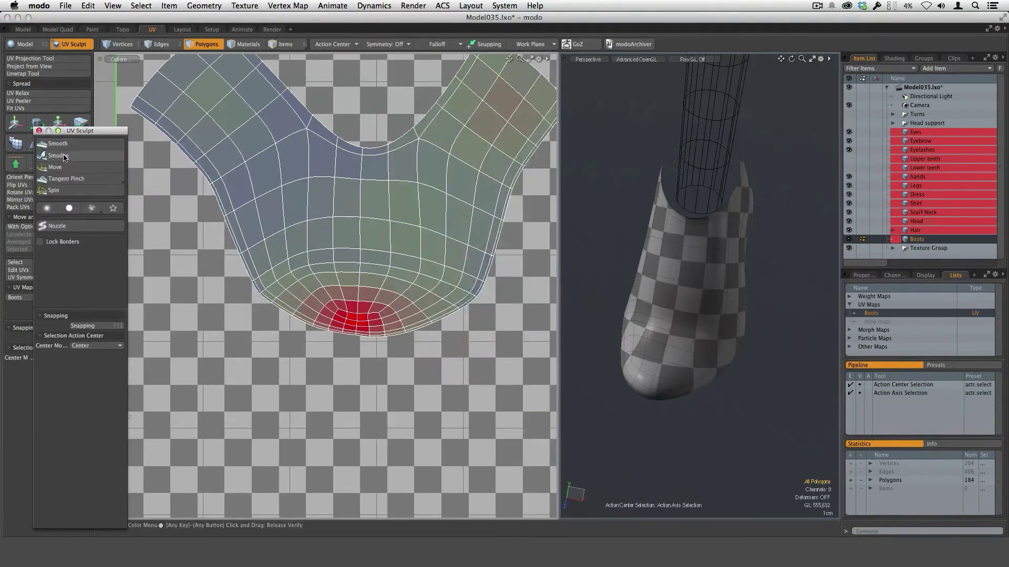
left_click(62, 168)
right_click_drag(382, 339, 393, 340)
left_click_drag(407, 349, 364, 339, "ctrl+alt")
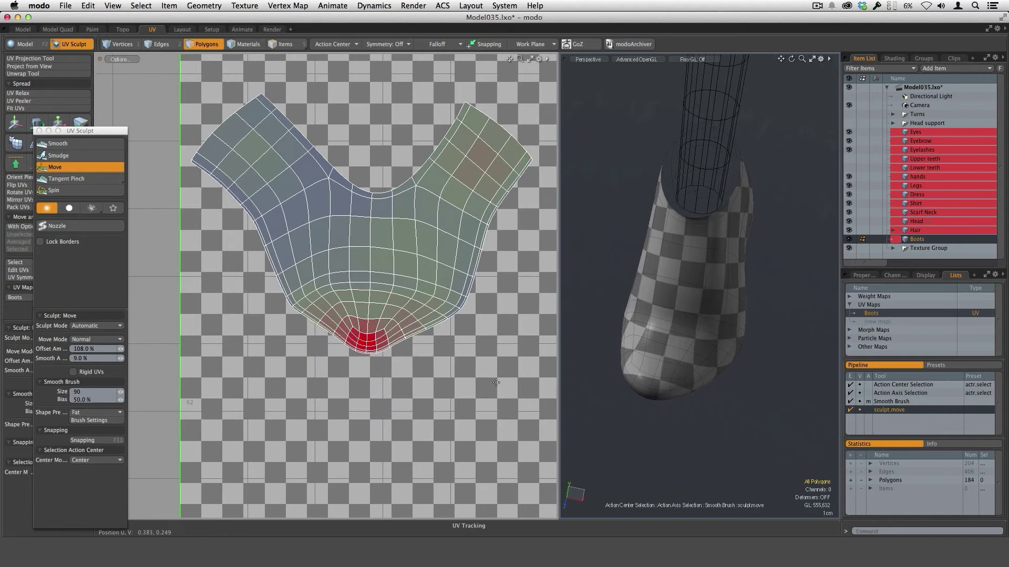
Reduce the Move brush size to 73 and reshape the compressed toe polygons of the foot UV island
mouse_move(683, 420)
left_mouse_down("alt")
mouse_move(684, 378)
mouse_move(704, 377)
left_mouse_up("alt")
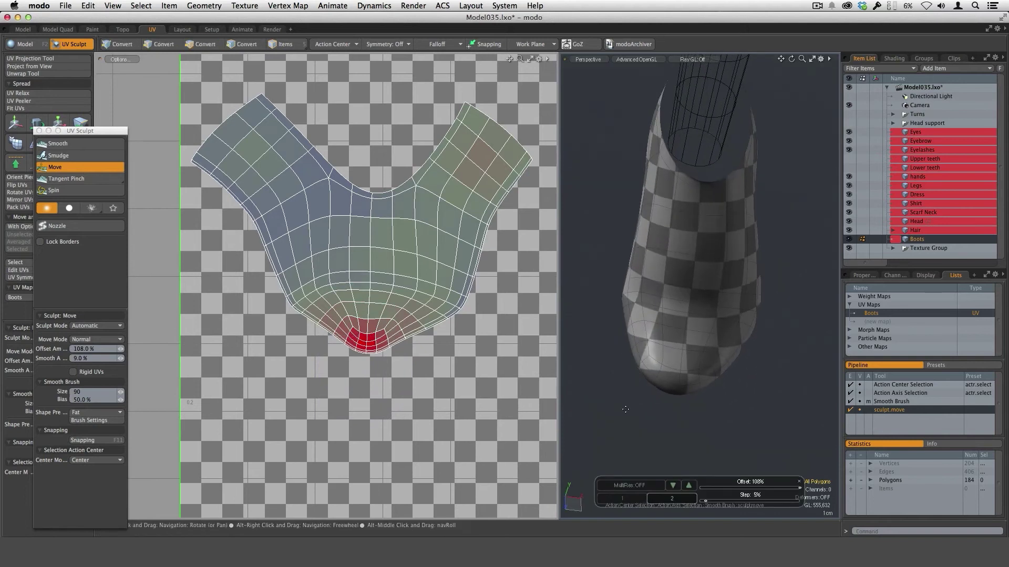
right_click_drag(338, 355, 330, 354)
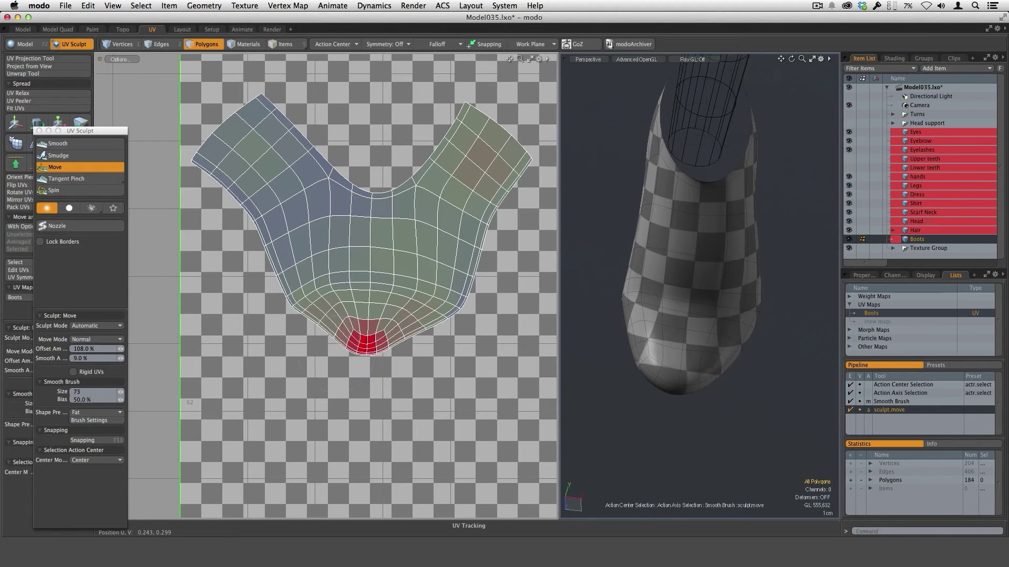
scroll(394, 358, "up", 3)
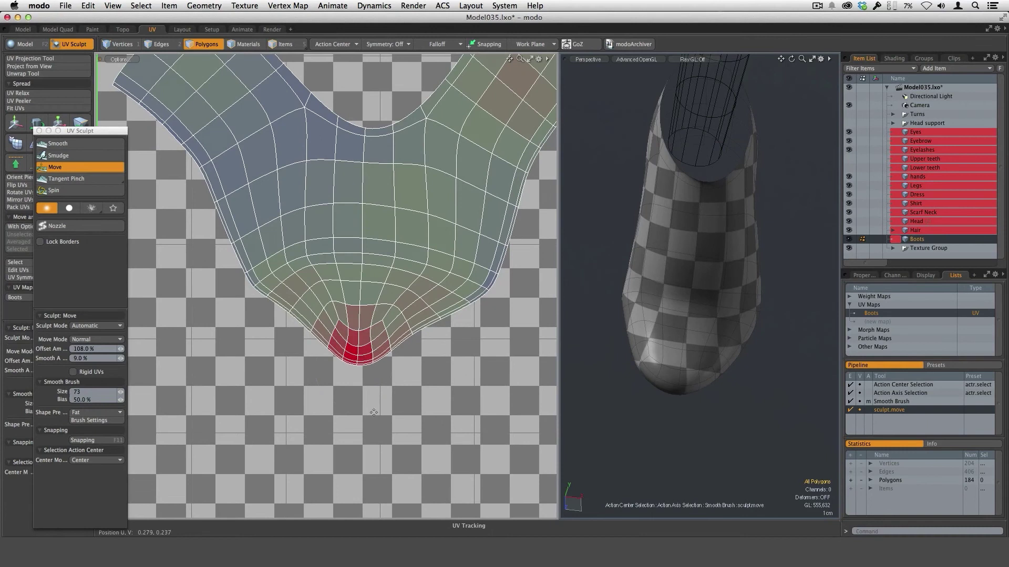
left_click_drag(678, 368, 772, 356, "alt")
scroll(357, 352, "up", 2)
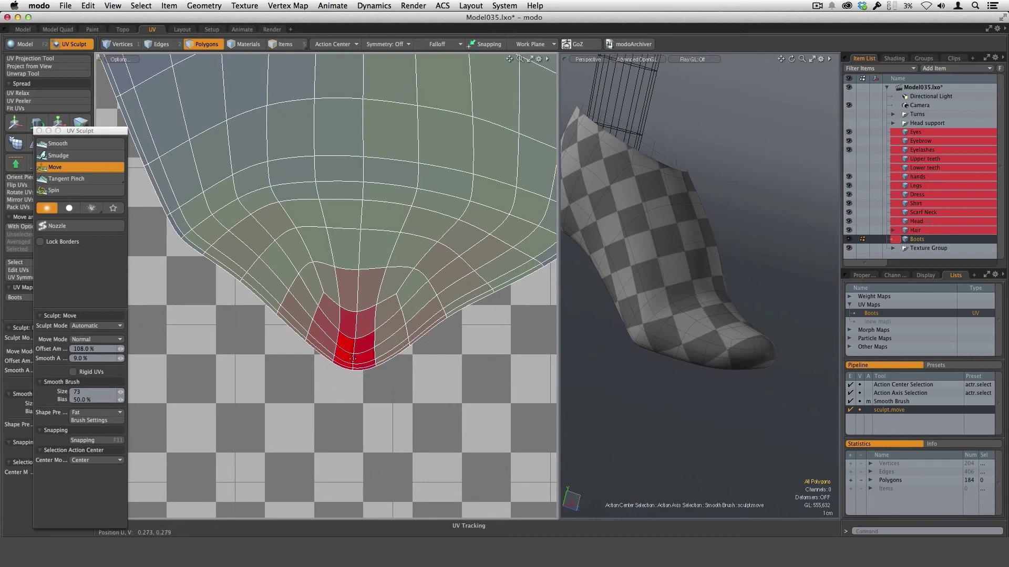
scroll(367, 352, "up", 3)
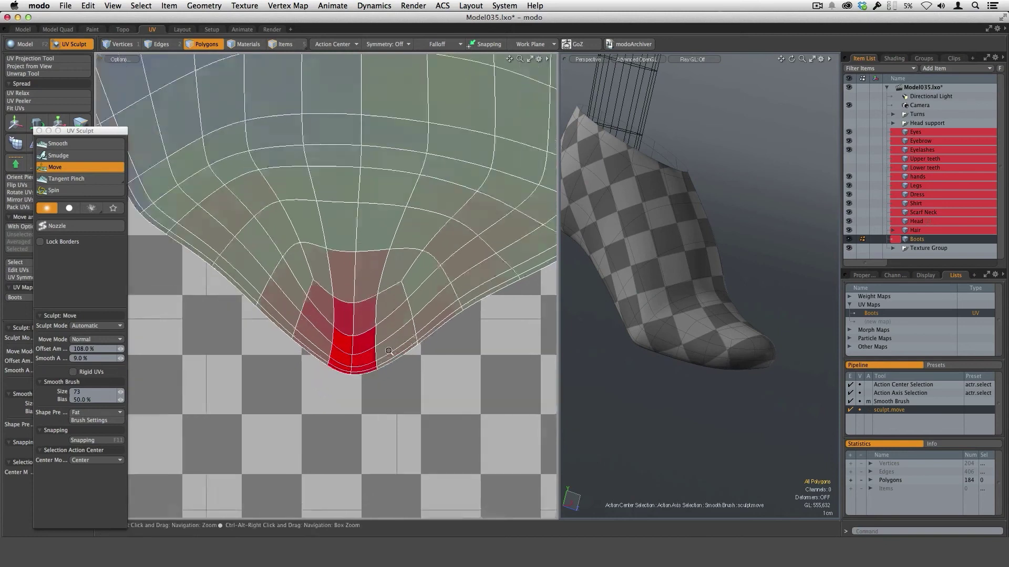
left_click_drag(422, 363, 374, 375, "ctrl+alt")
left_click_drag(659, 366, 687, 389, "alt")
mouse_move(510, 396)
left_mouse_down("ctrl+alt")
mouse_move(491, 363)
mouse_move(412, 380)
left_mouse_up("ctrl+alt")
key("space")
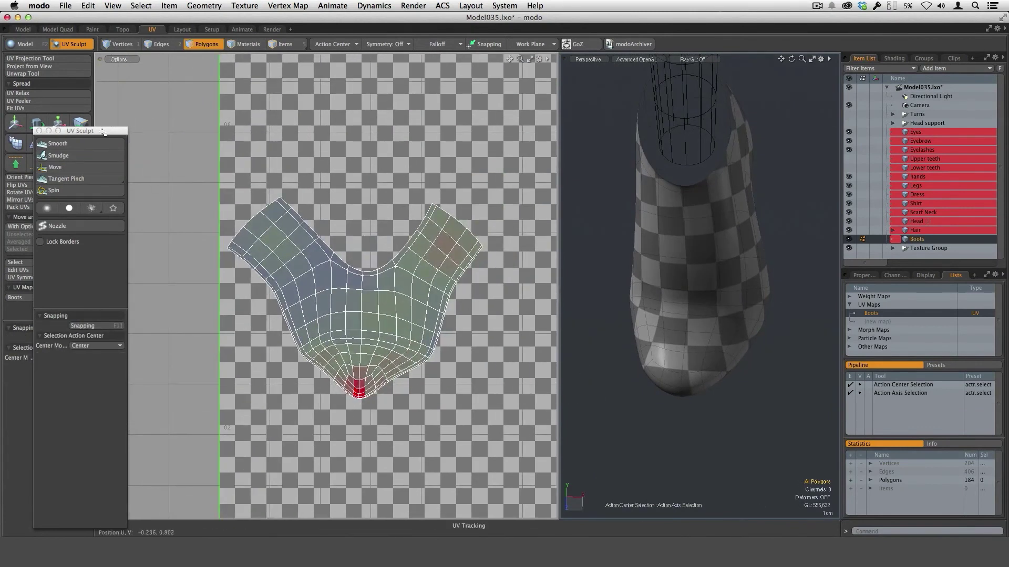
Relax the foot island with UV Relax in Adaptive mode at 50 iterations, and check the checkers on the toe
left_click_drag(103, 132, 176, 91)
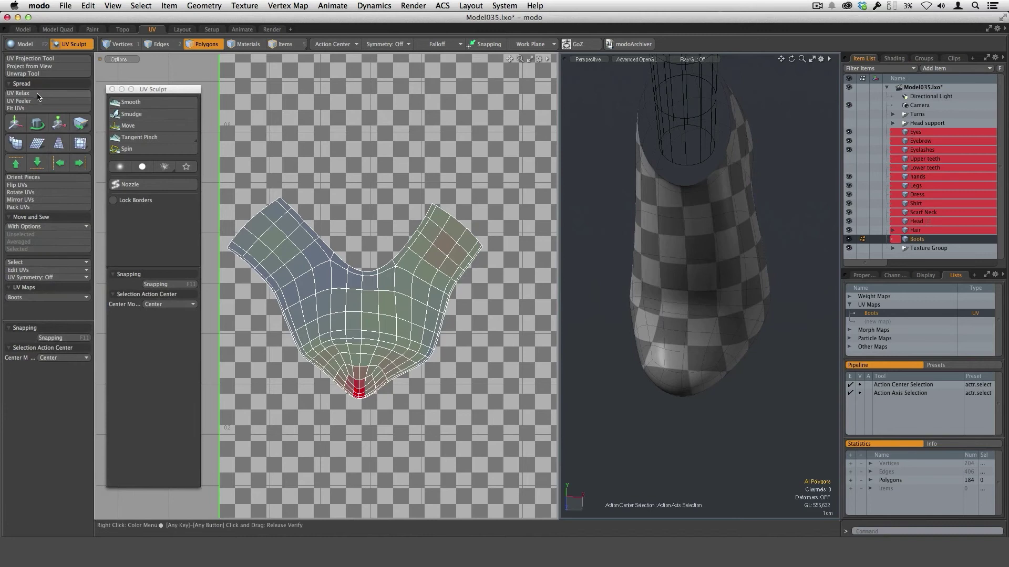
left_click(21, 93)
left_click(397, 405)
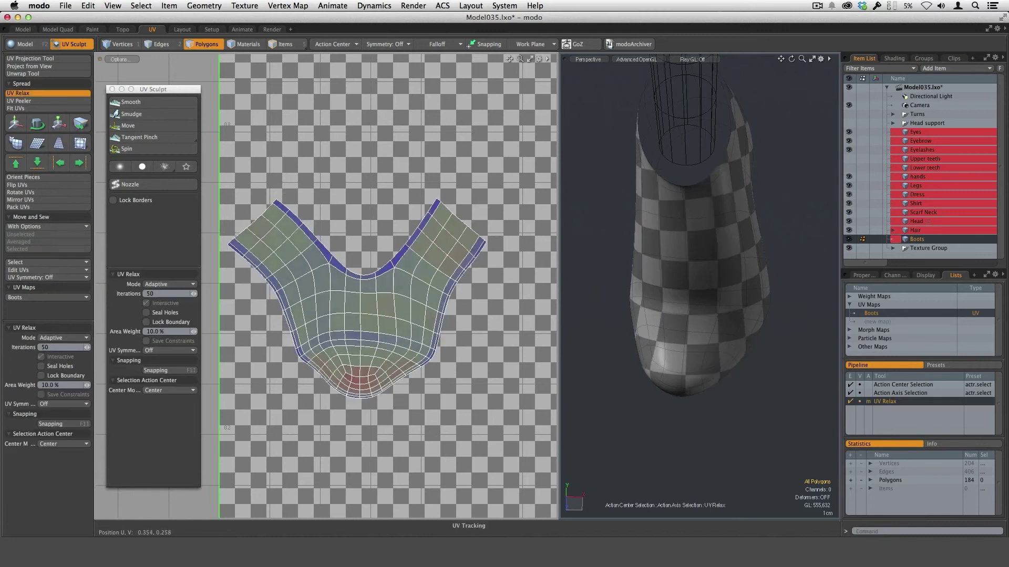
left_click_drag(696, 411, 701, 384, "alt")
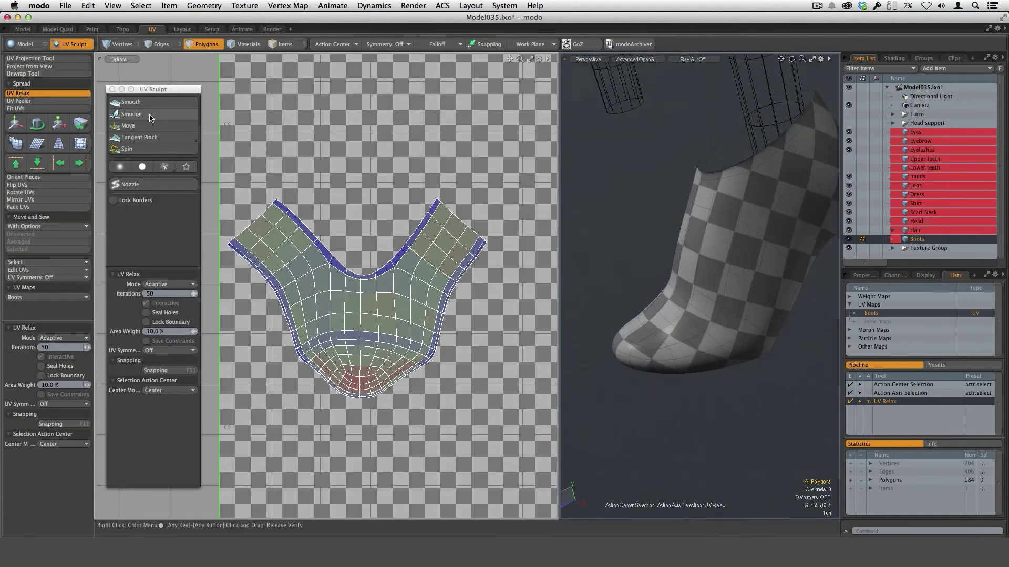
left_click_drag(572, 370, 643, 418, "alt")
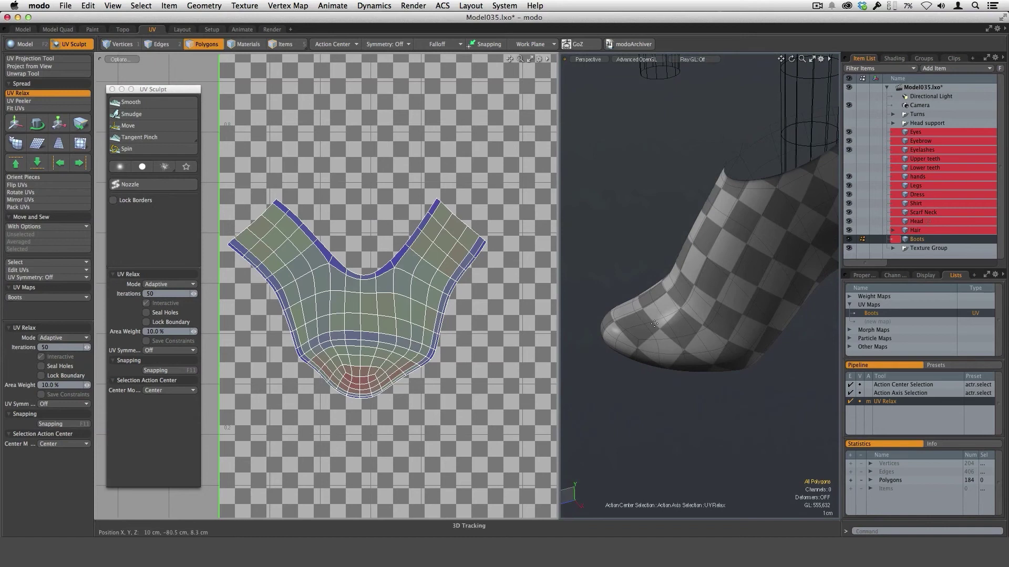
left_click_drag(646, 339, 627, 365, "ctrl+alt")
mouse_move(370, 381)
left_mouse_down("ctrl+alt")
mouse_move(390, 381)
mouse_move(379, 382)
left_mouse_up("ctrl+alt")
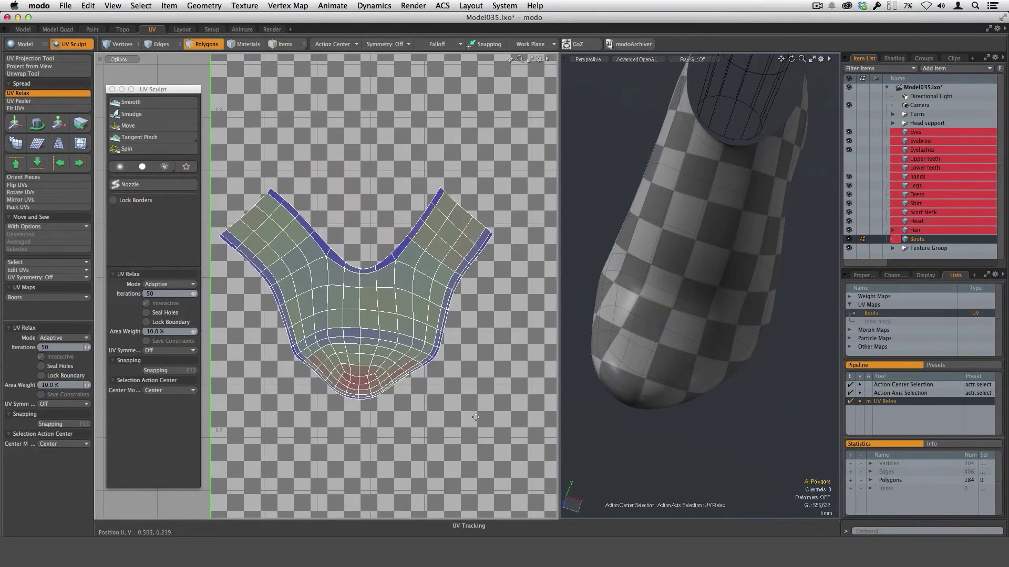
Close the UV Sculpt palette and unhide the remaining boot polygons
left_click(113, 89)
mouse_move(474, 406)
left_mouse_down("ctrl+alt")
mouse_move(460, 407)
mouse_move(421, 337)
mouse_move(346, 376)
left_mouse_up("ctrl+alt")
key("u")
Examine the checker pattern on the whole boot and the toe area of the relaxed foot island
left_click_drag(735, 424, 736, 357, "alt")
mouse_move(672, 310)
left_mouse_down("alt")
mouse_move(696, 331)
mouse_move(709, 274)
mouse_move(743, 276)
mouse_move(678, 300)
left_mouse_up("alt")
left_click_drag(675, 178, 798, 346, "alt")
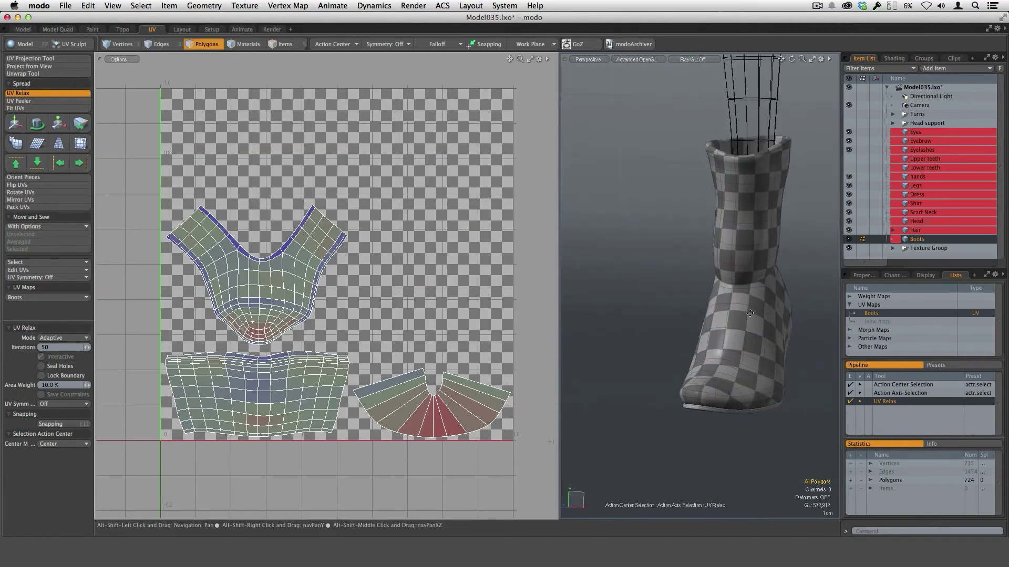
left_click_drag(750, 313, 724, 348, "ctrl+alt")
left_click_drag(365, 326, 324, 334, "ctrl+alt")
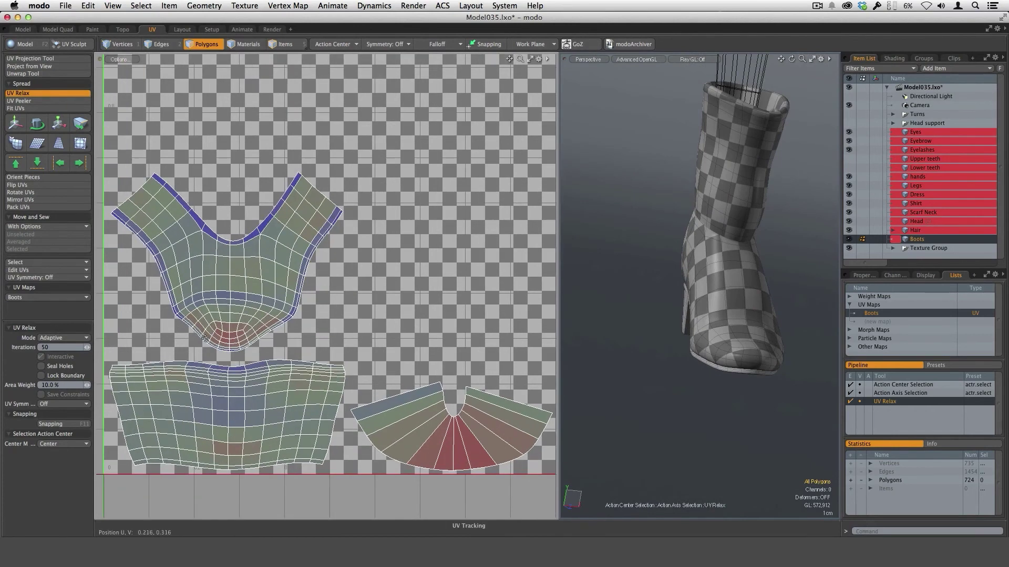
left_click(70, 45)
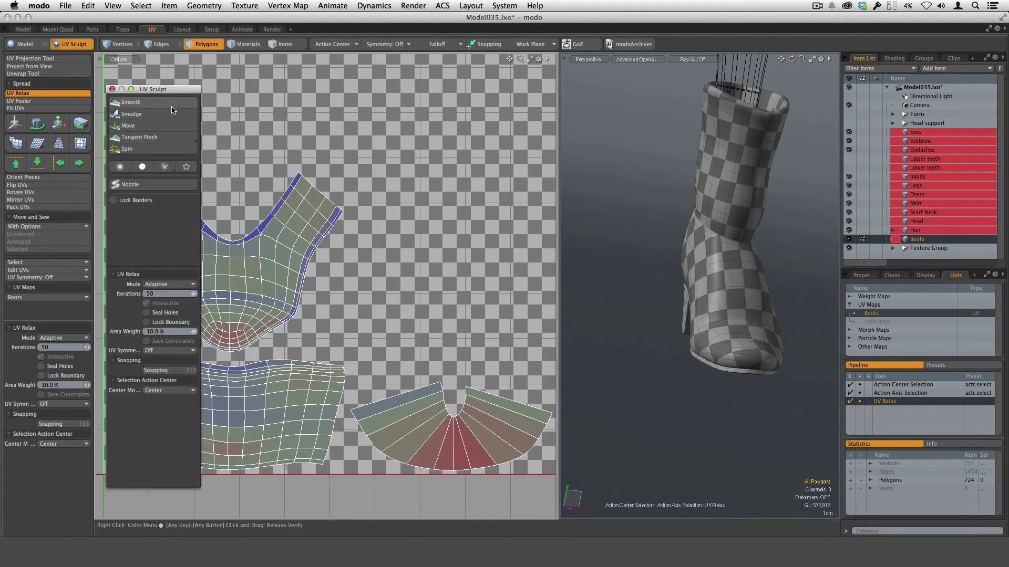
left_click_drag(347, 329, 382, 325, "ctrl+alt")
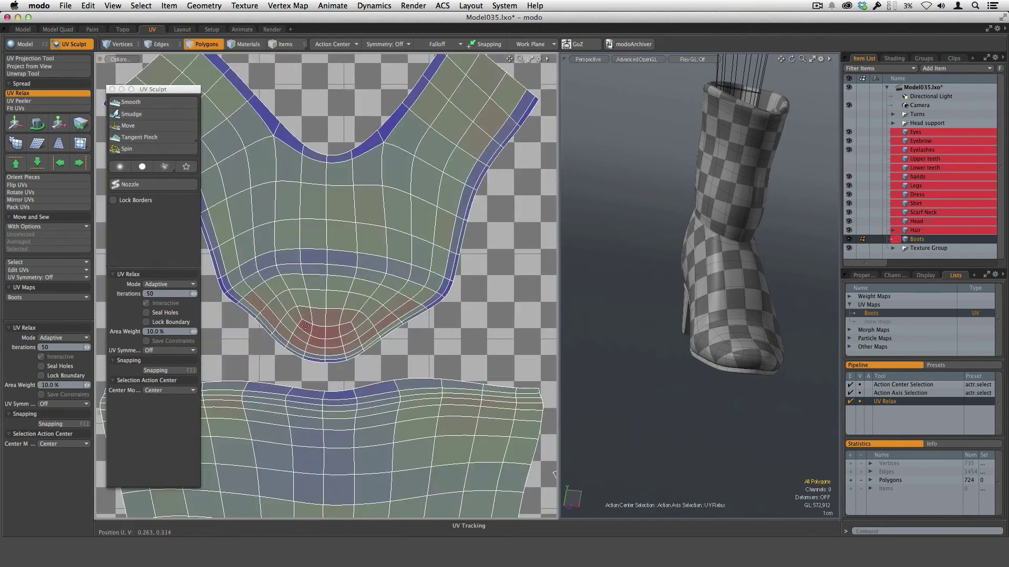
left_click_drag(724, 382, 728, 417, "alt")
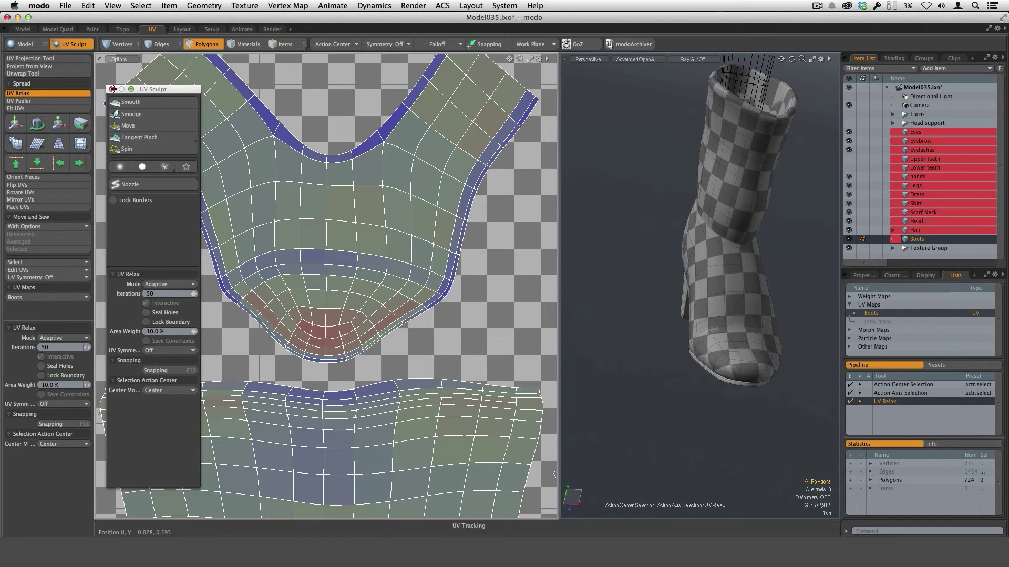
left_click(112, 90)
Mirror the boot across the X axis about the origin onto the other leg, with inverted polygons and merged vertices
left_click_drag(677, 397, 644, 405, "ctrl+alt")
left_click_drag(651, 358, 633, 347, "alt+shift")
left_click_drag(496, 351, 434, 352, "ctrl+alt")
left_click_drag(545, 359, 392, 338, "alt+shift")
left_click_drag(728, 315, 658, 282, "alt")
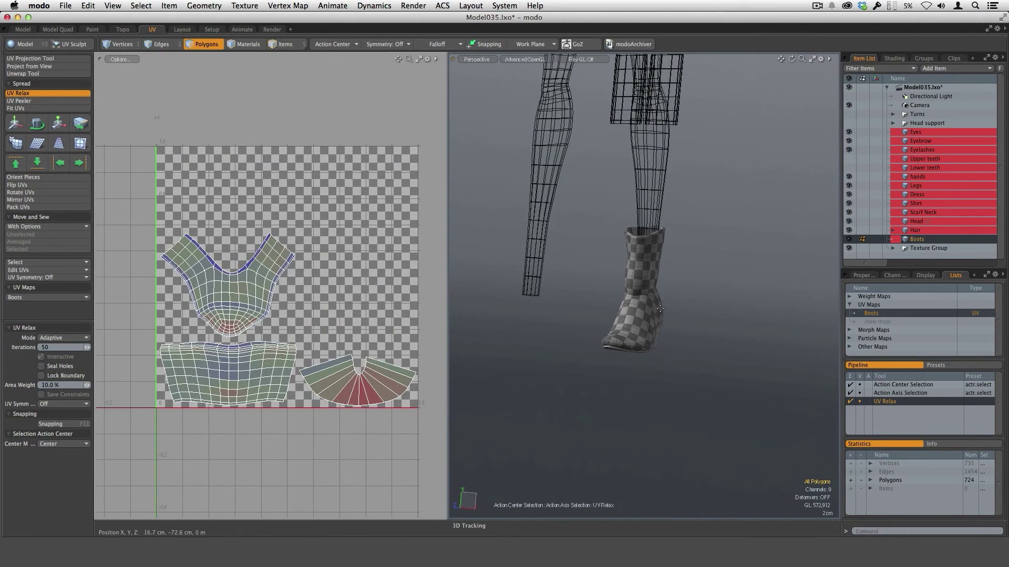
key("shift+v")
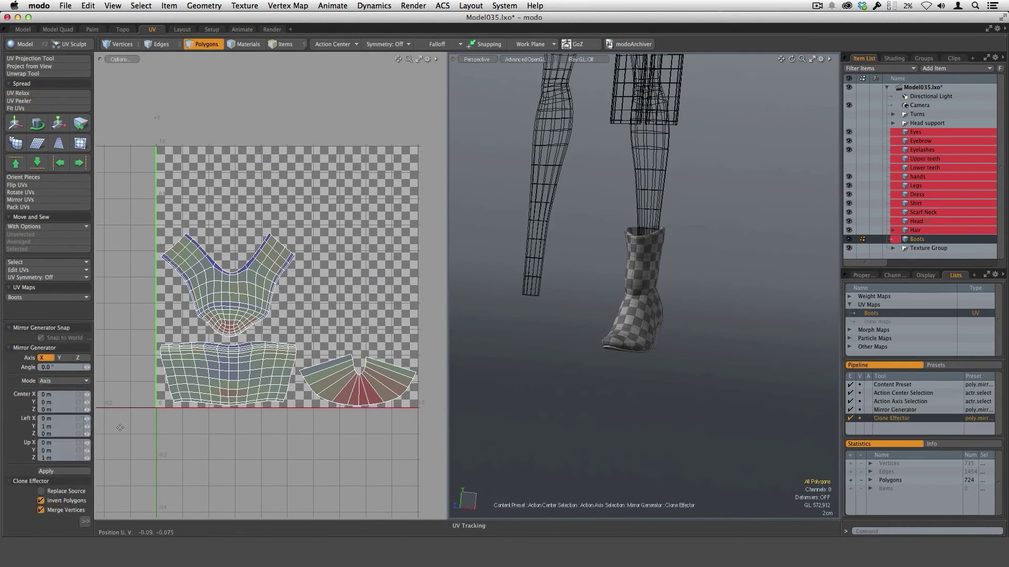
left_click(47, 471)
left_click_drag(581, 340, 704, 316, "alt")
key("space")
Select the foot, shaft and sole UV islands of both boots together
left_click_drag(348, 325, 368, 321, "ctrl+alt")
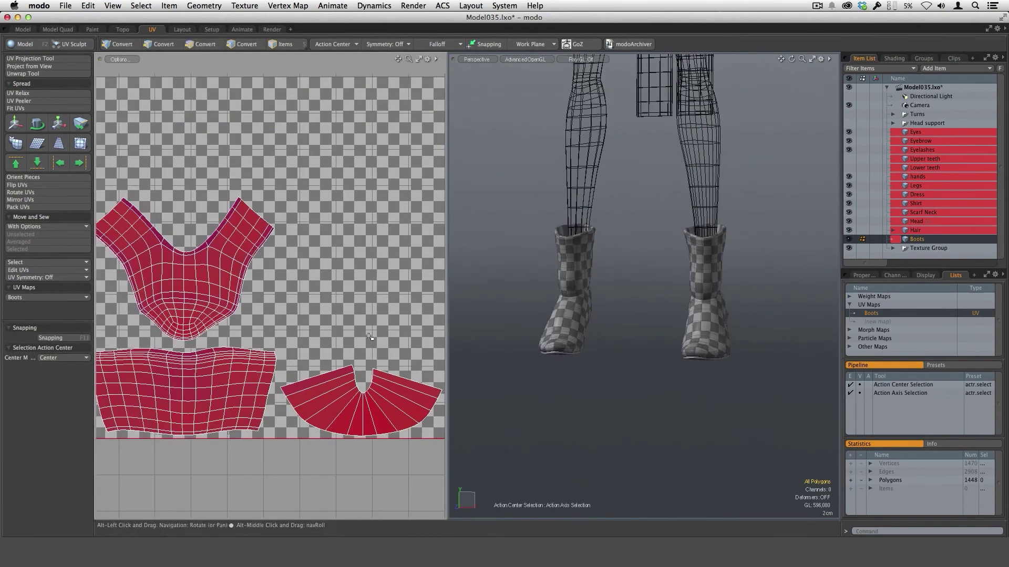
double_click(251, 250)
scroll(358, 431, "down", 2)
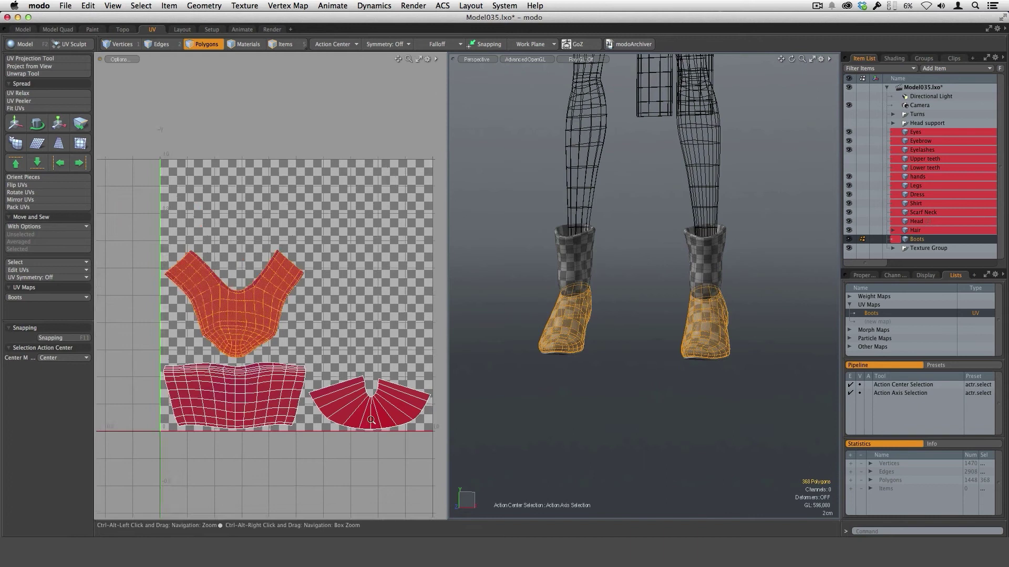
double_click(304, 411, "shift")
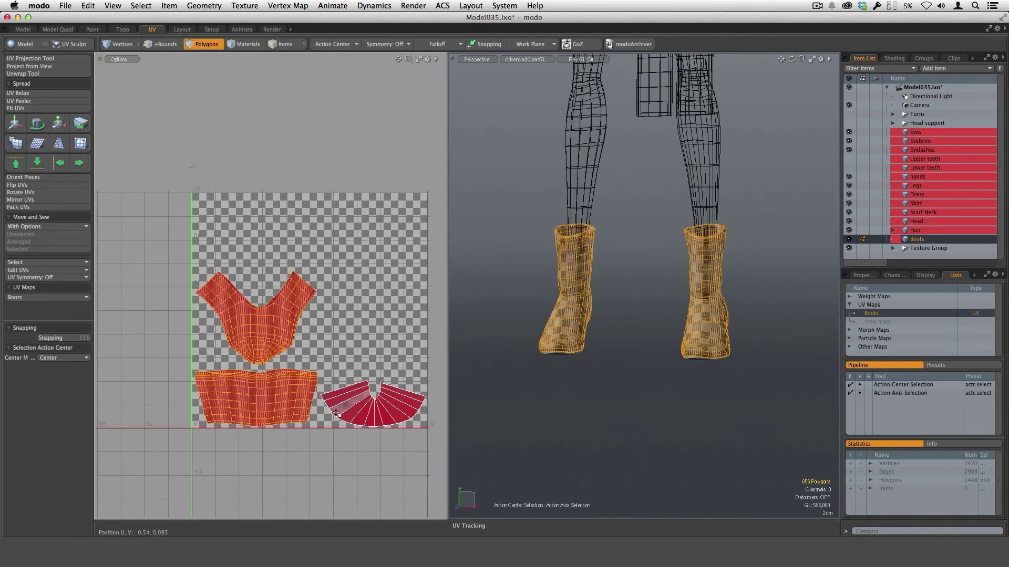
double_click(359, 419, "shift")
middle_click_drag(368, 465, 324, 455)
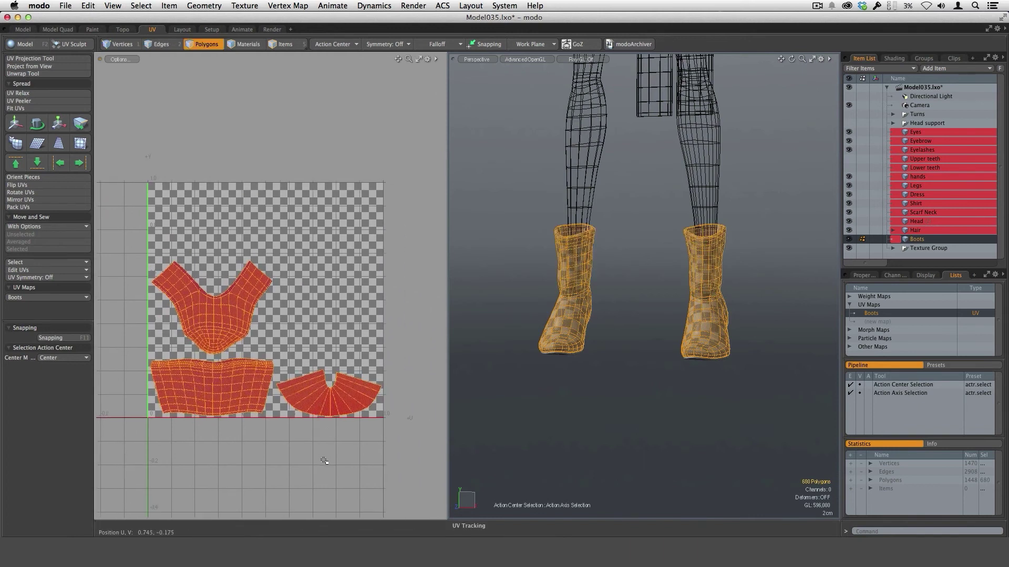
Scale the selected boot islands uniformly to 147.5% from the UV origin corner with the Automatic action center
key("y")
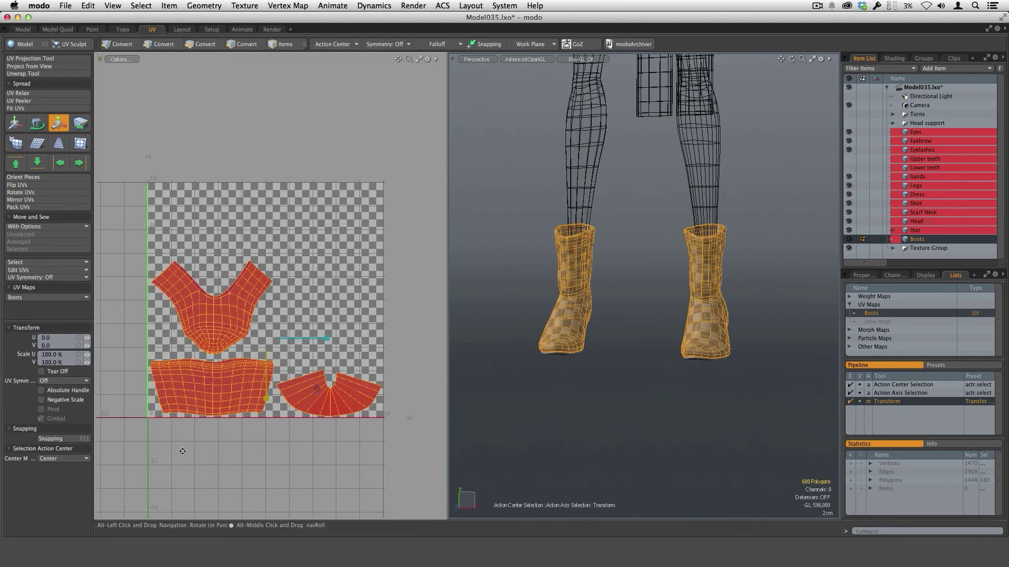
key("alt+a")
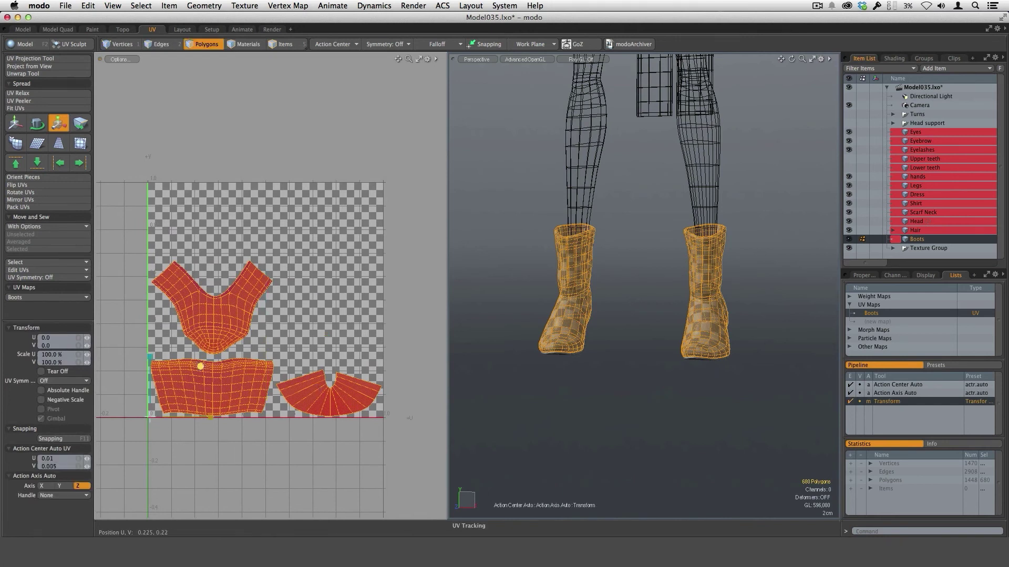
left_click_drag(200, 366, 243, 366)
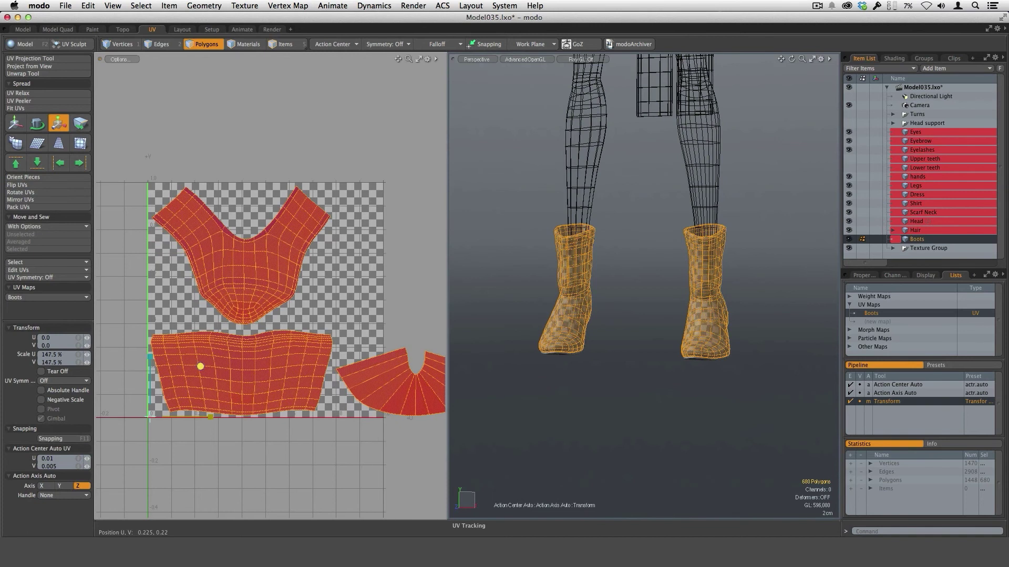
key("space")
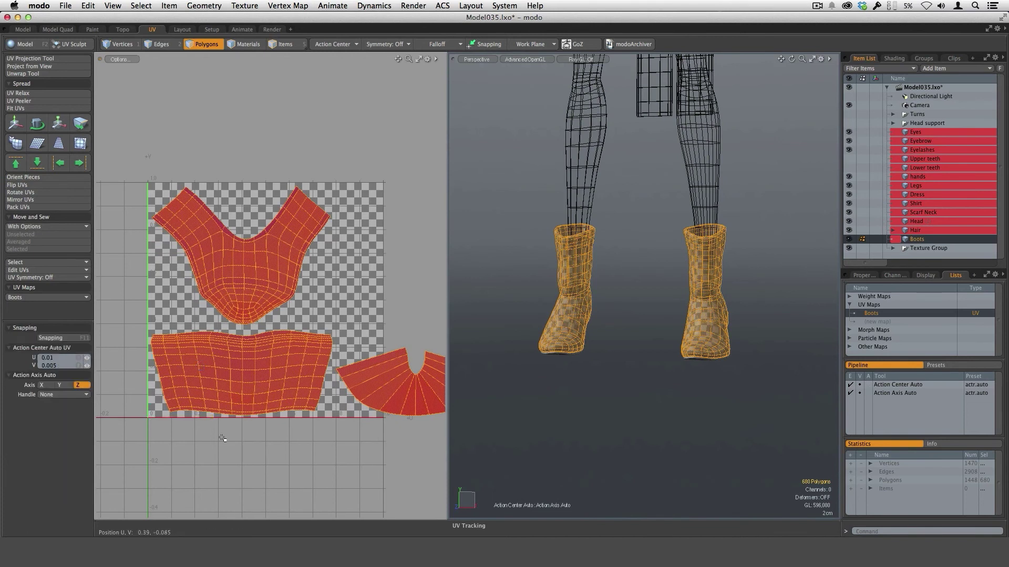
Pack the boot UVs with Pack, Stretch, Orient and Lock Stacked on, direction Auto and 20% gaps, and check both boots
left_click(34, 207)
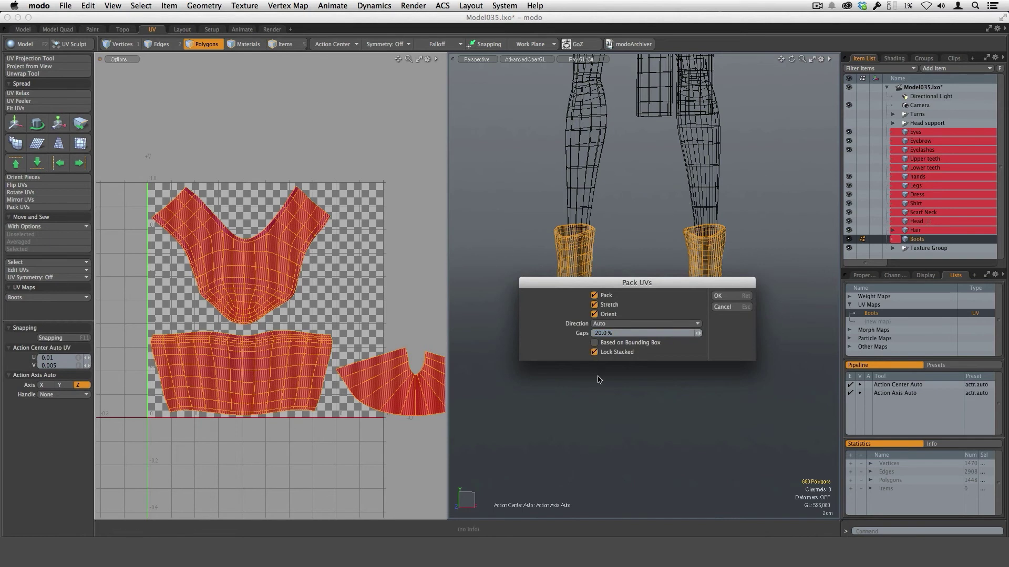
left_click_drag(650, 283, 622, 398)
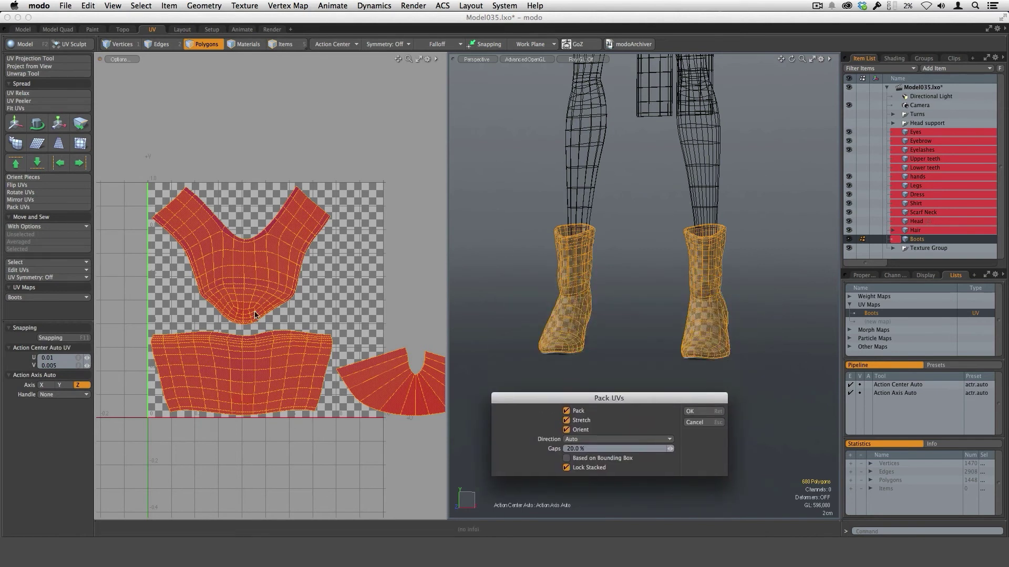
left_click(691, 412)
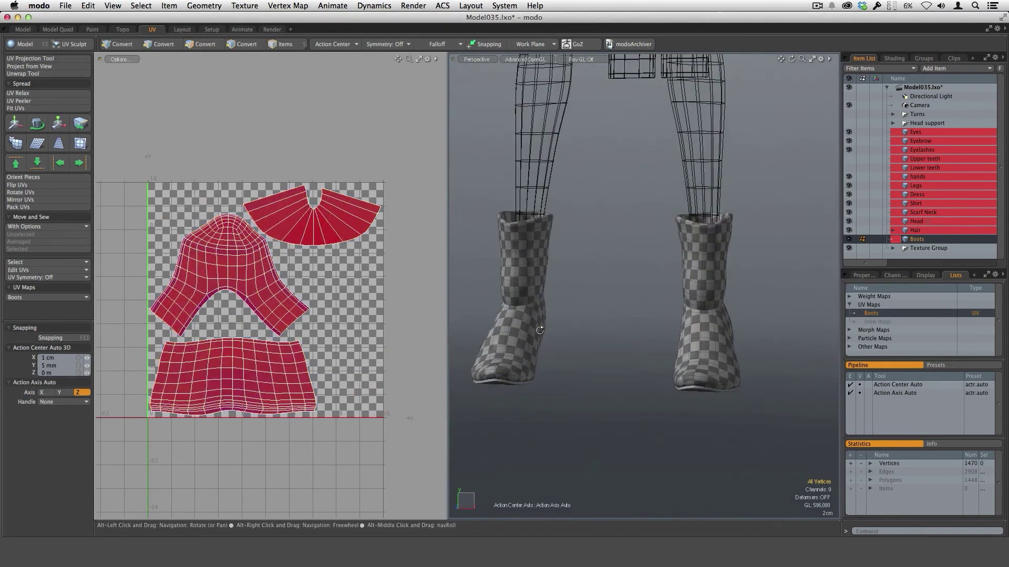
left_click_drag(355, 328, 333, 318, "ctrl+alt")
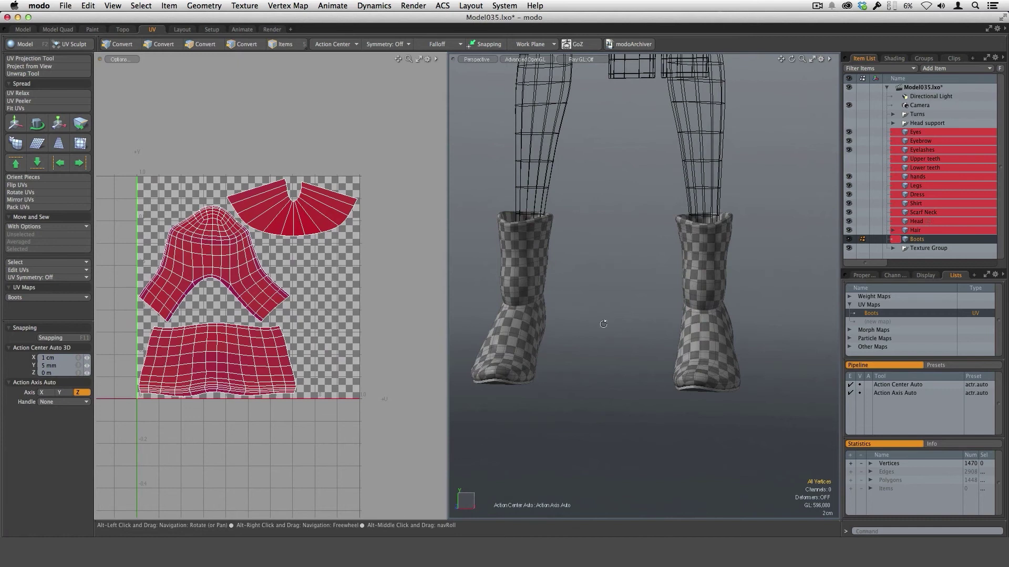
left_click_drag(520, 331, 622, 401, "alt")
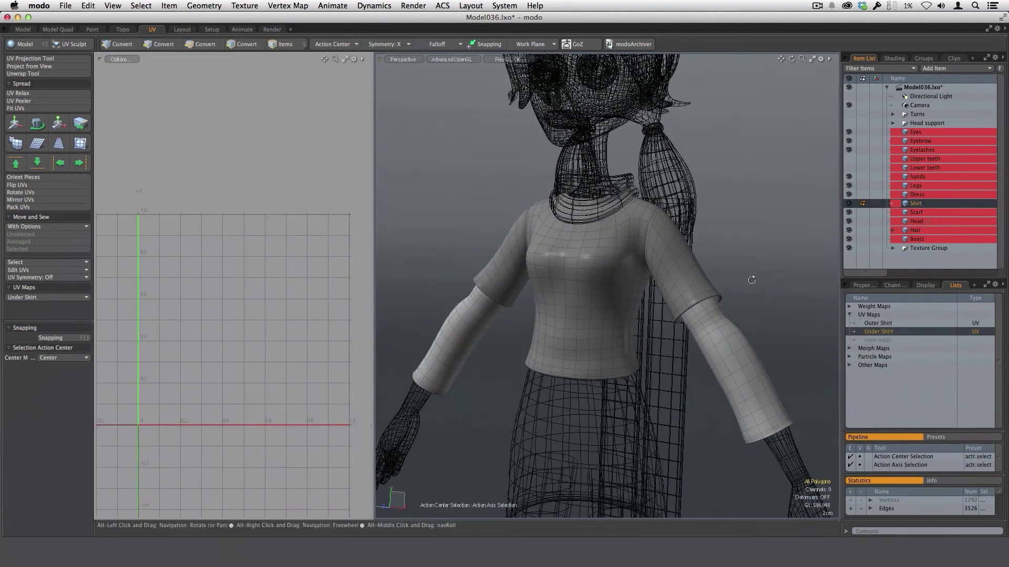
Examine how the undershirt sleeves sit inside the outer shirt's sleeve openings and which polygons are connected there
mouse_move(751, 280)
left_mouse_down("alt")
mouse_move(721, 282)
mouse_move(750, 281)
left_mouse_up("alt")
left_click_drag(736, 319, 682, 294, "ctrl+alt")
left_click_drag(682, 294, 733, 311, "ctrl+alt")
left_click_drag(734, 311, 641, 226, "alt+shift")
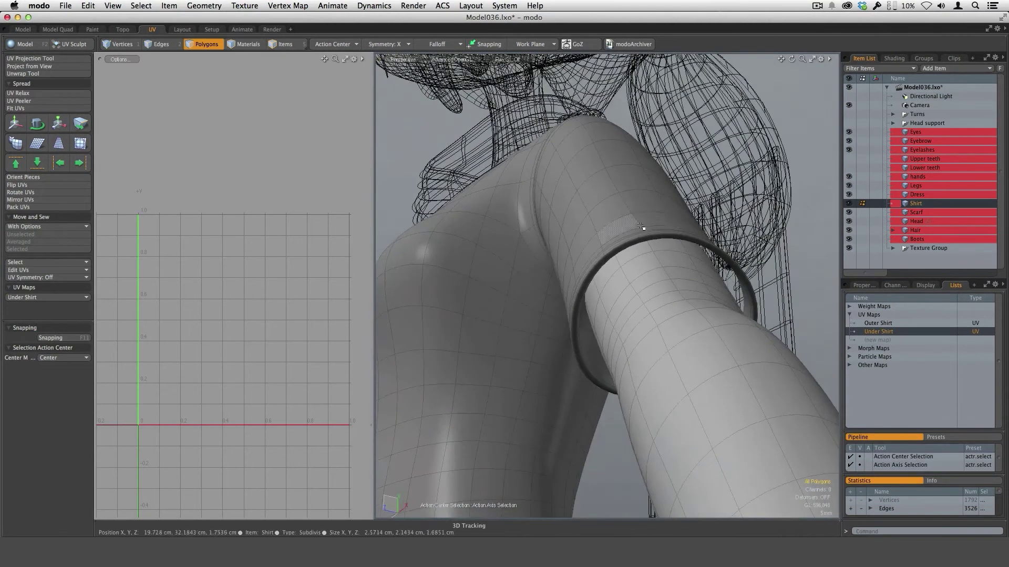
left_click_drag(650, 262, 710, 336, "alt")
double_click(669, 317)
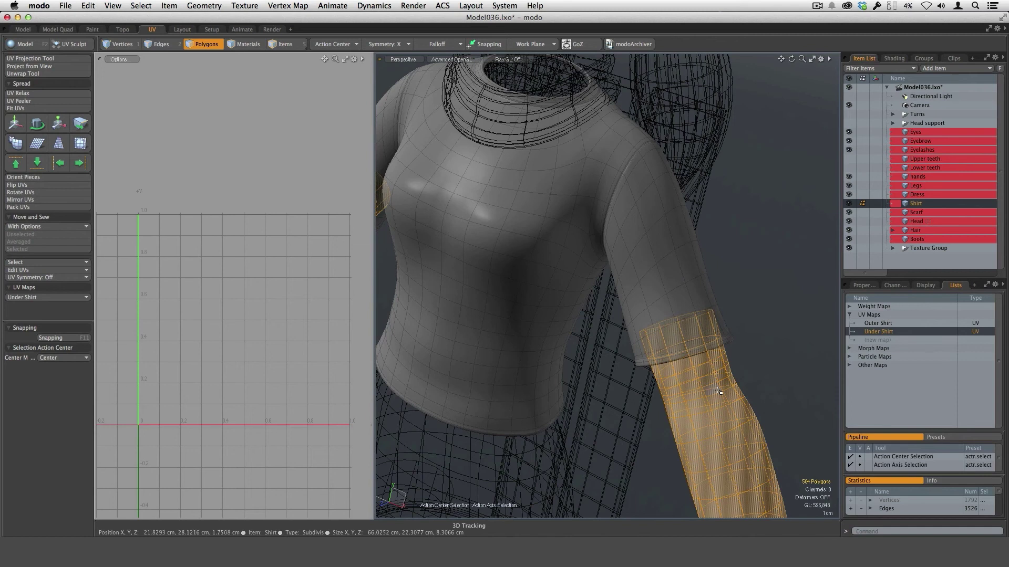
scroll(677, 305, "up", 4)
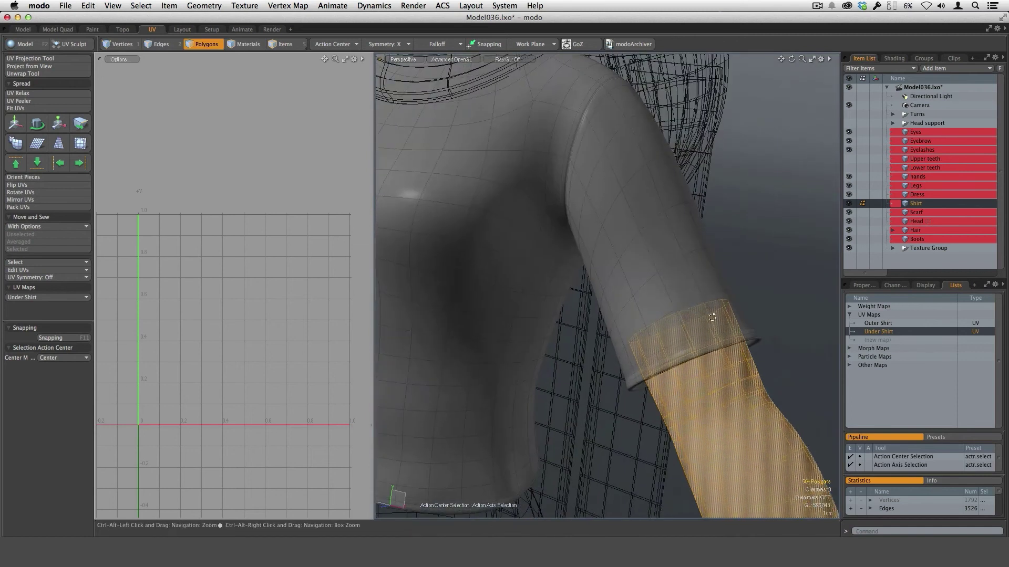
left_click_drag(678, 273, 760, 301, "alt")
left_click(726, 303)
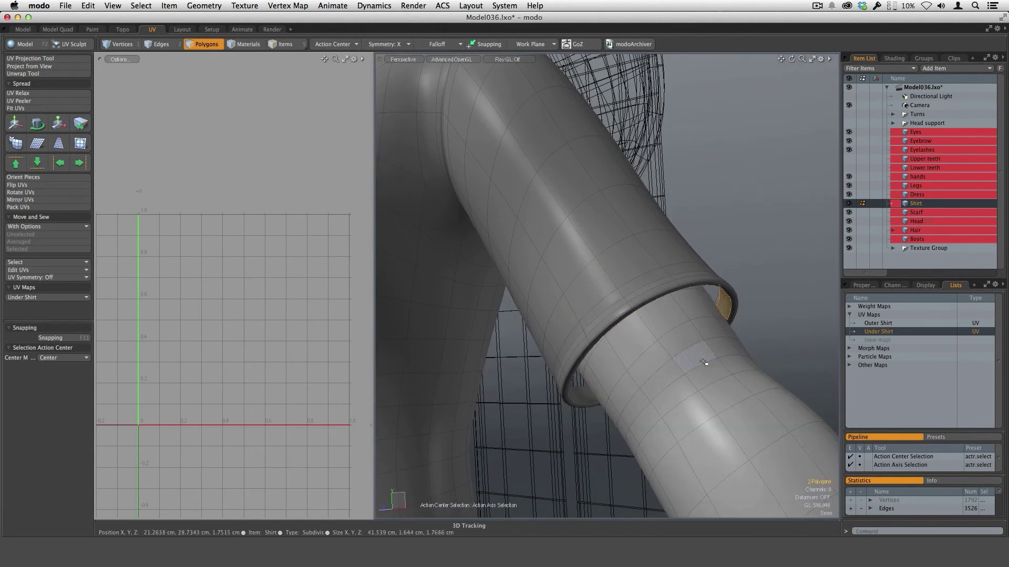
left_click_drag(719, 340, 678, 365, "alt")
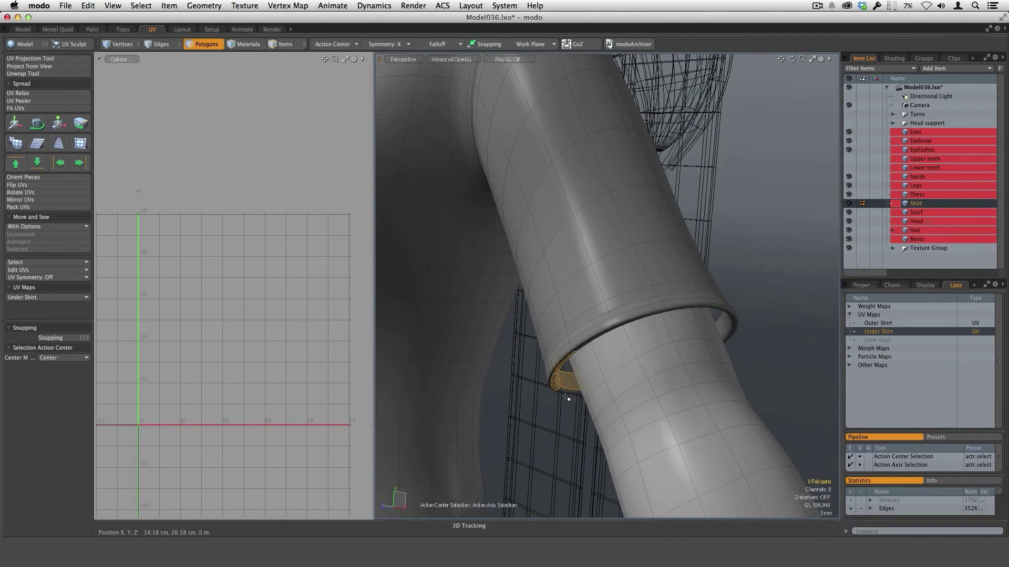
left_click_drag(566, 398, 541, 342, "alt")
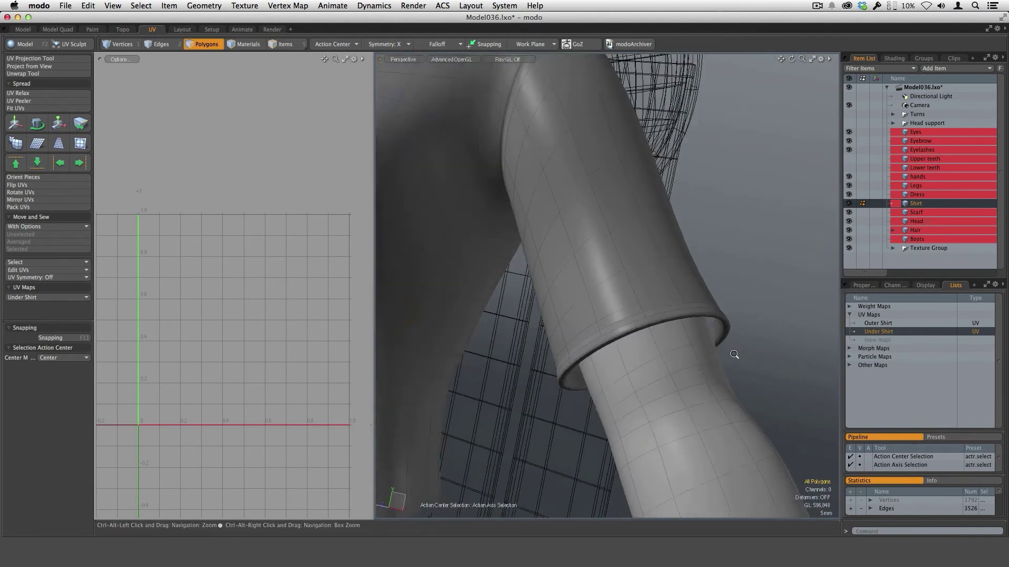
Hide the other meshes to isolate the shirt, and frame the whole garment
left_click_drag(732, 354, 711, 355, "ctrl+alt")
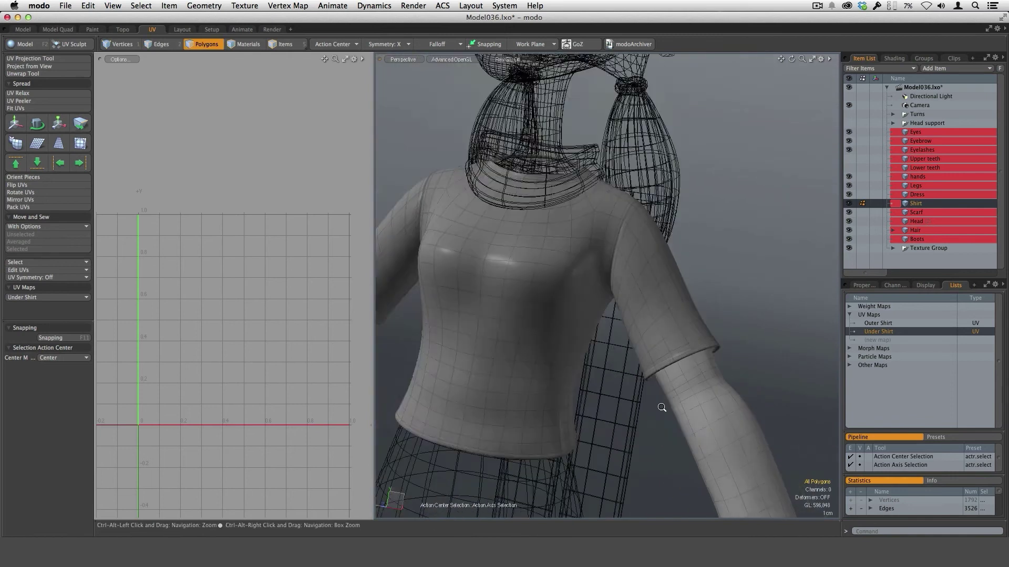
scroll(657, 405, "up", 3)
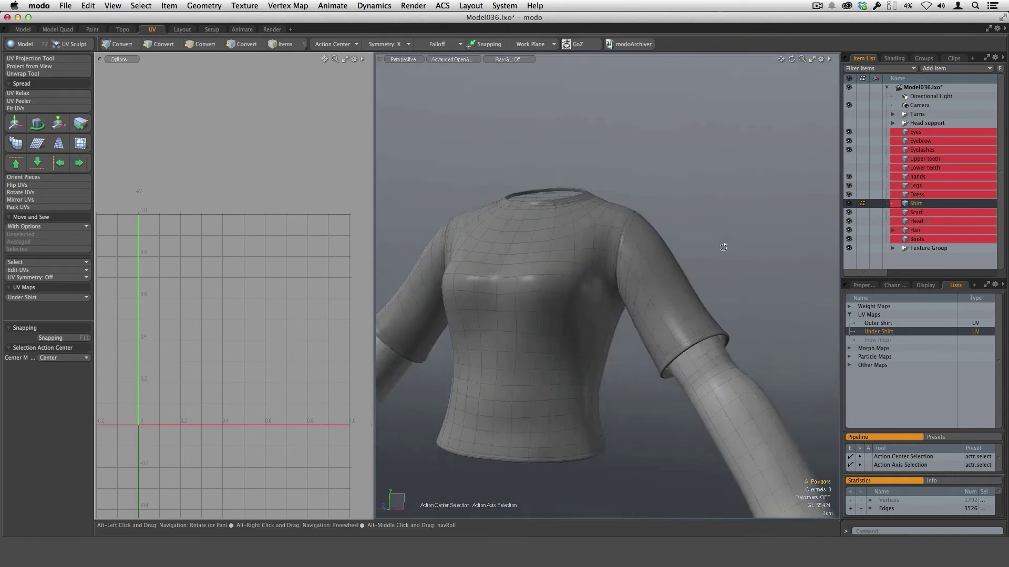
left_click_drag(724, 183, 620, 363, "alt")
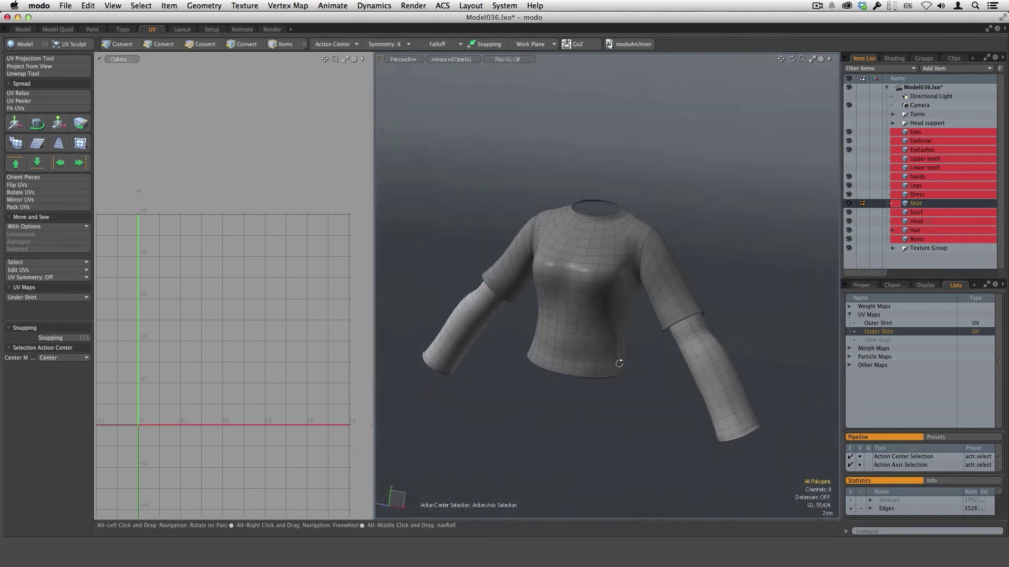
scroll(675, 312, "up", 3)
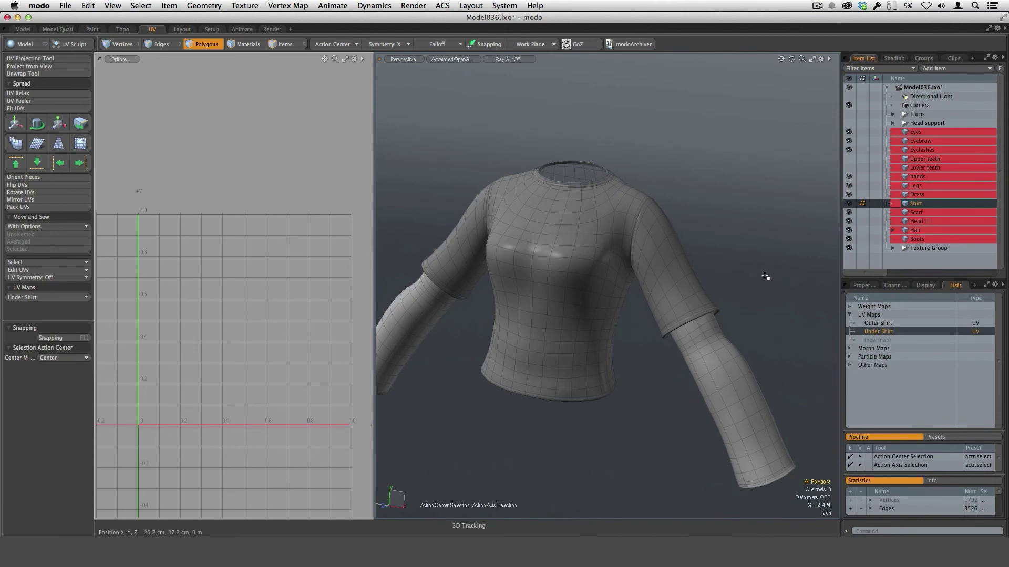
Review the shirt's Outer Shirt and Under Shirt UV maps and materials alongside the two separate mesh parts
left_click(888, 332)
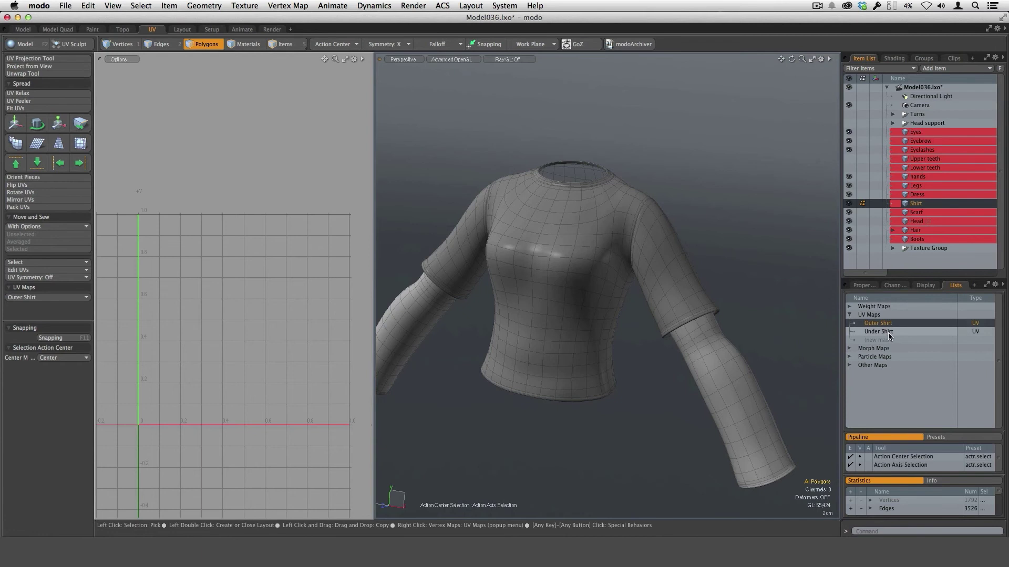
left_click(894, 58)
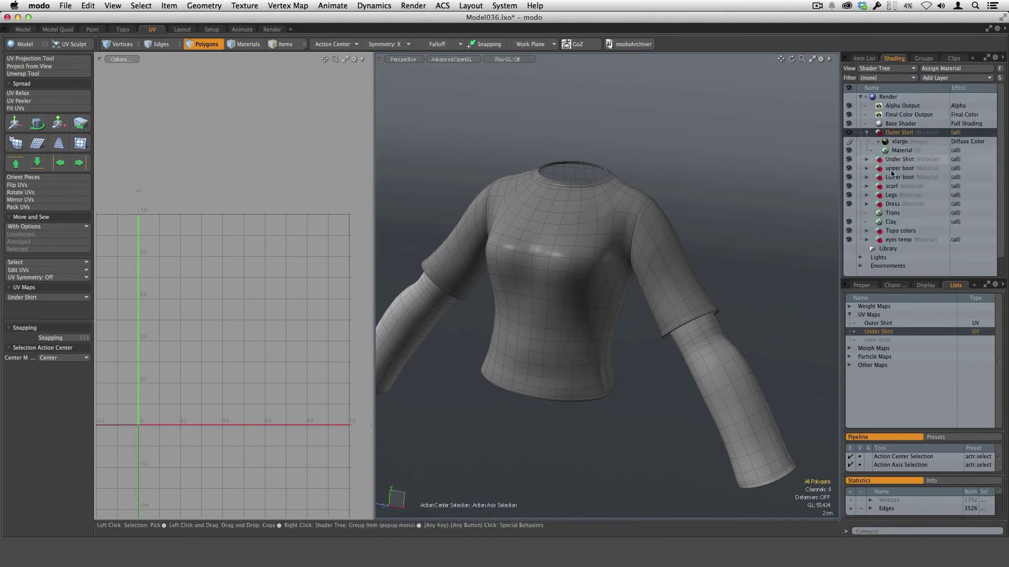
double_click(698, 291)
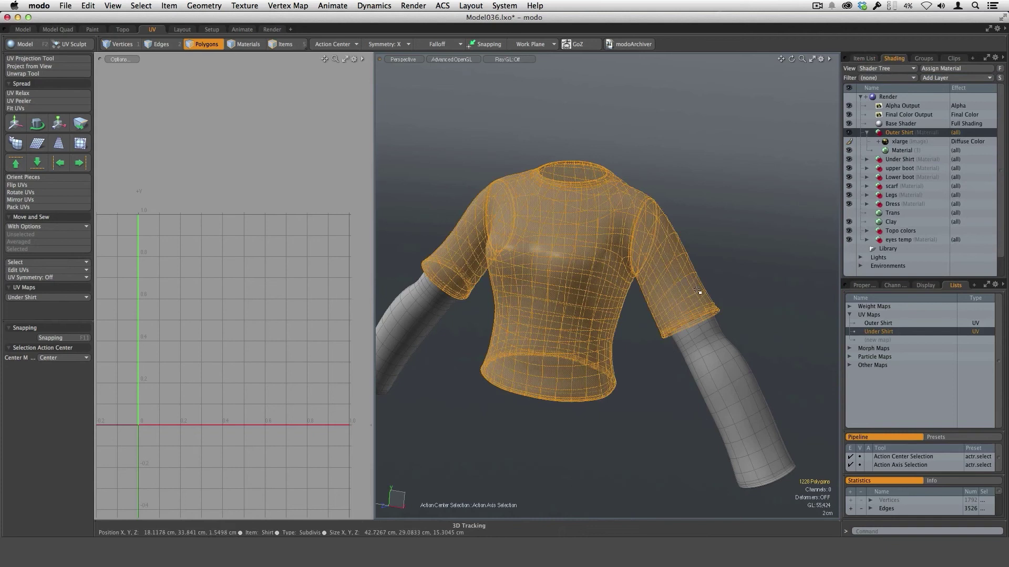
double_click(735, 386)
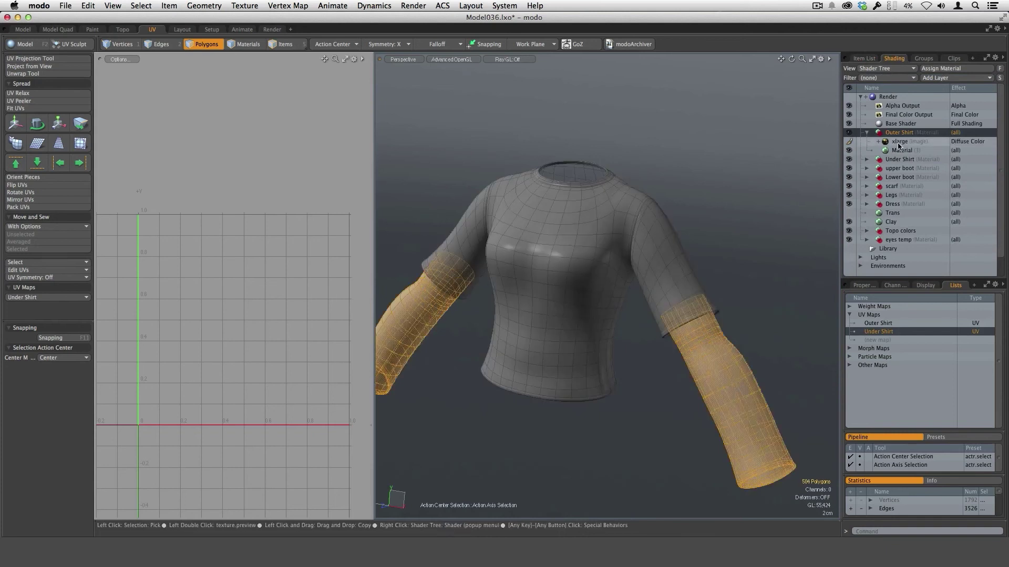
left_click(782, 216)
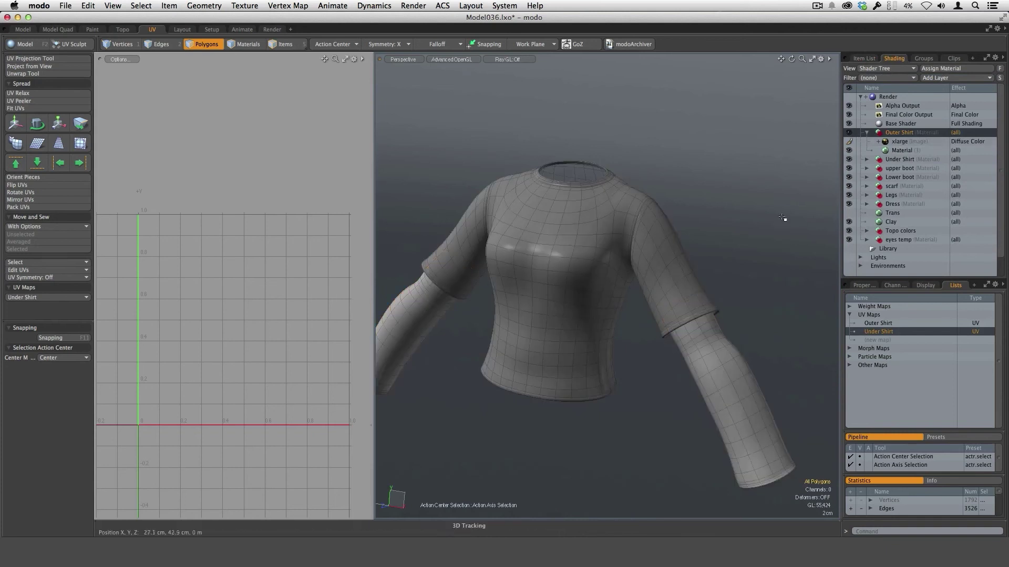
Check which UV map the Outer Shirt material's xlarge image uses in its texture locator settings
left_click(901, 142)
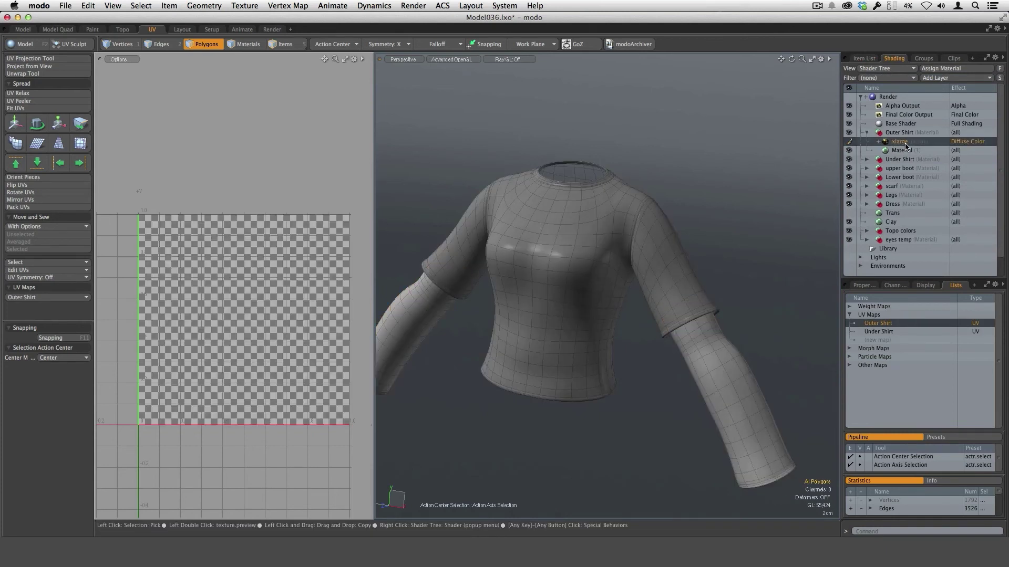
left_click(864, 285)
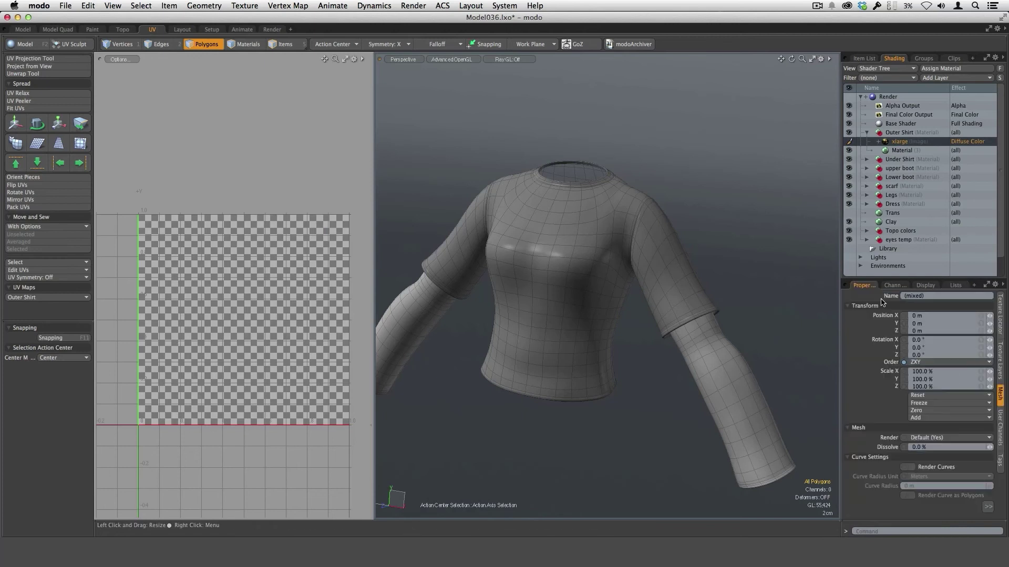
left_click(1000, 322)
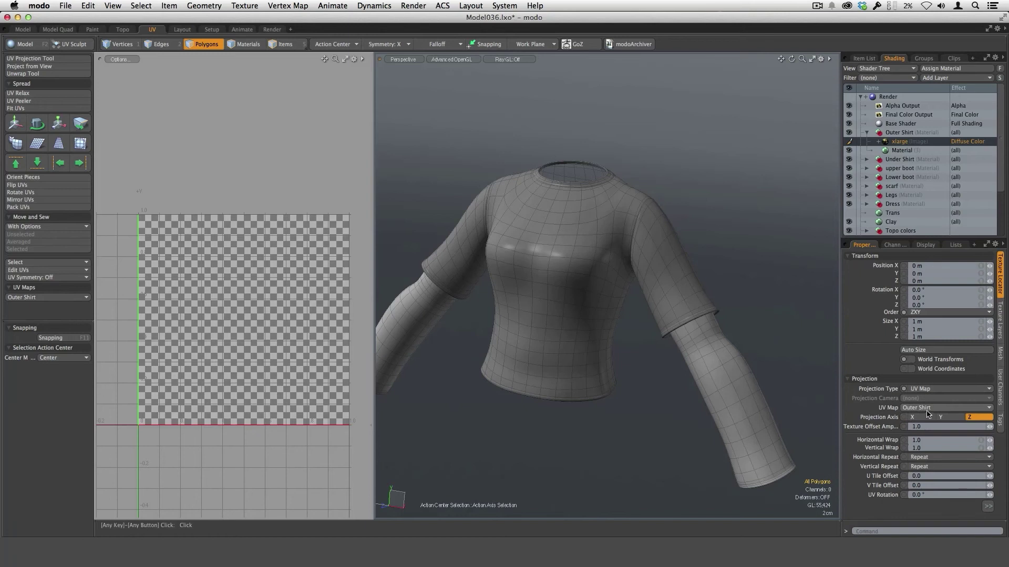
Select both undershirt sleeves and take them out of view so only the outer shirt shows
left_click(909, 213)
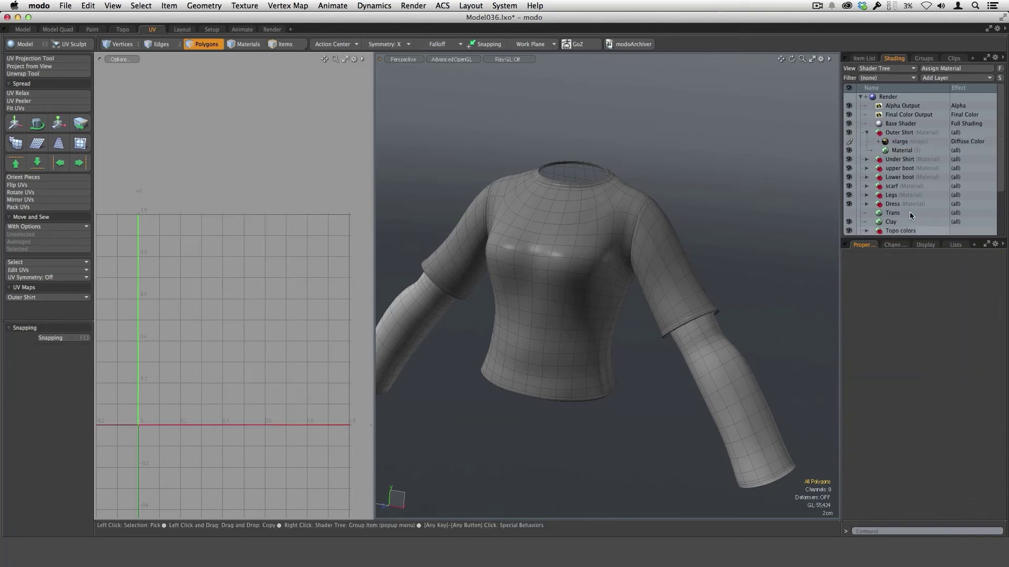
left_click(864, 58)
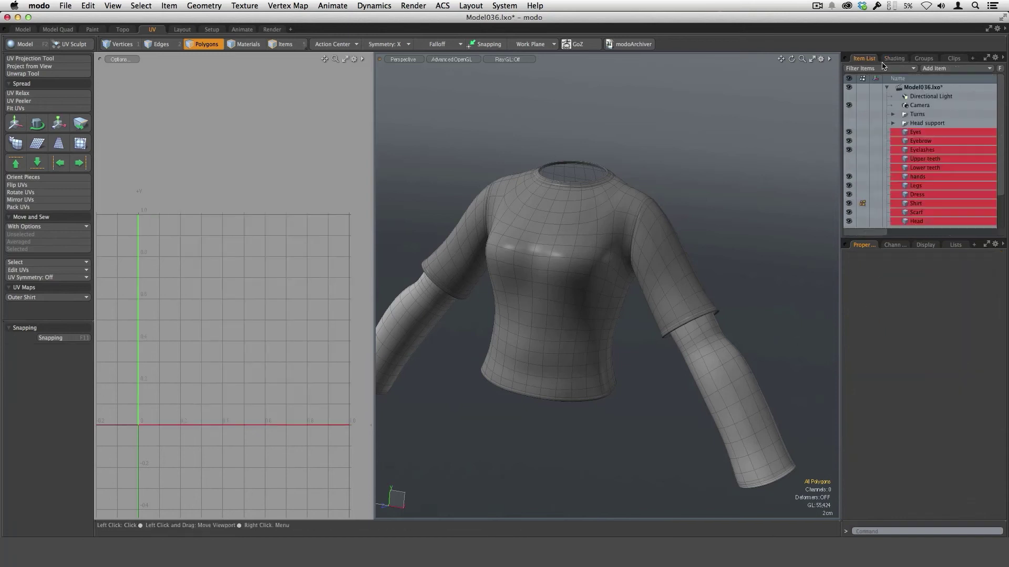
double_click(708, 344)
left_click_drag(734, 392, 726, 331, "ctrl+alt")
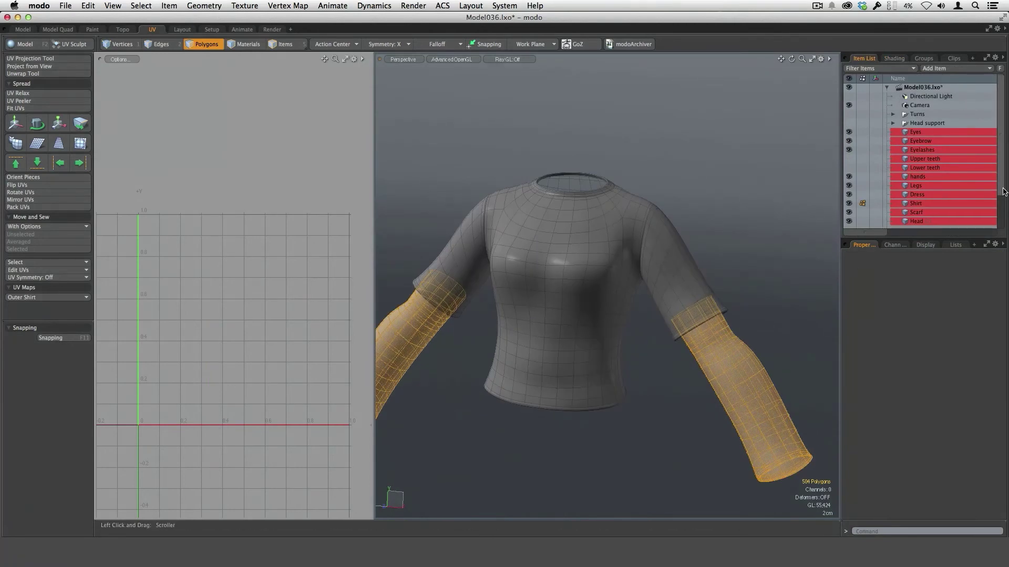
scroll(1003, 191, "down", 1)
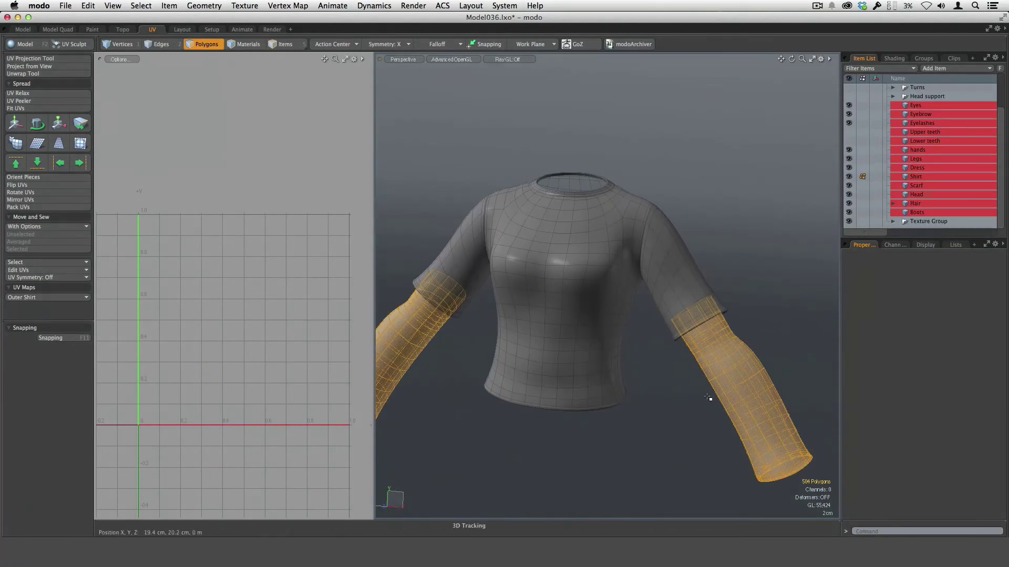
key("Delete")
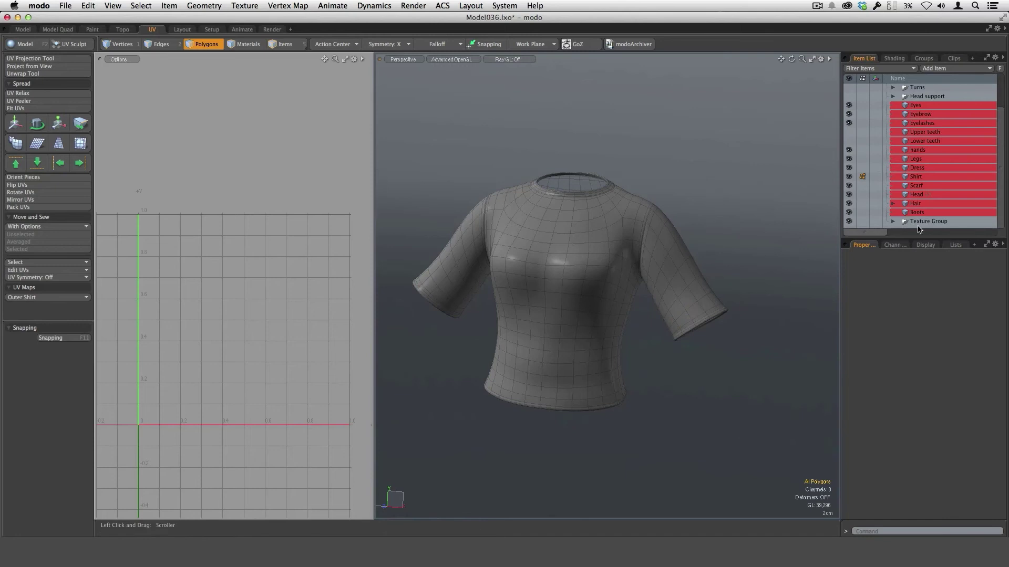
Make the Shirt mesh the active item and select the edge loops around both armholes where the sleeves meet the torso
left_click(918, 177)
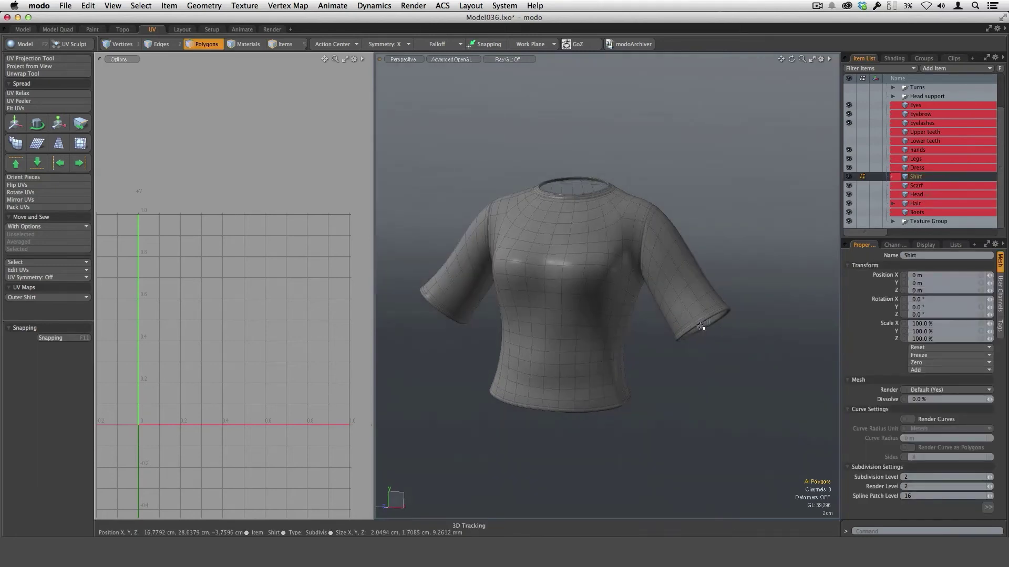
scroll(698, 219, "up", 3)
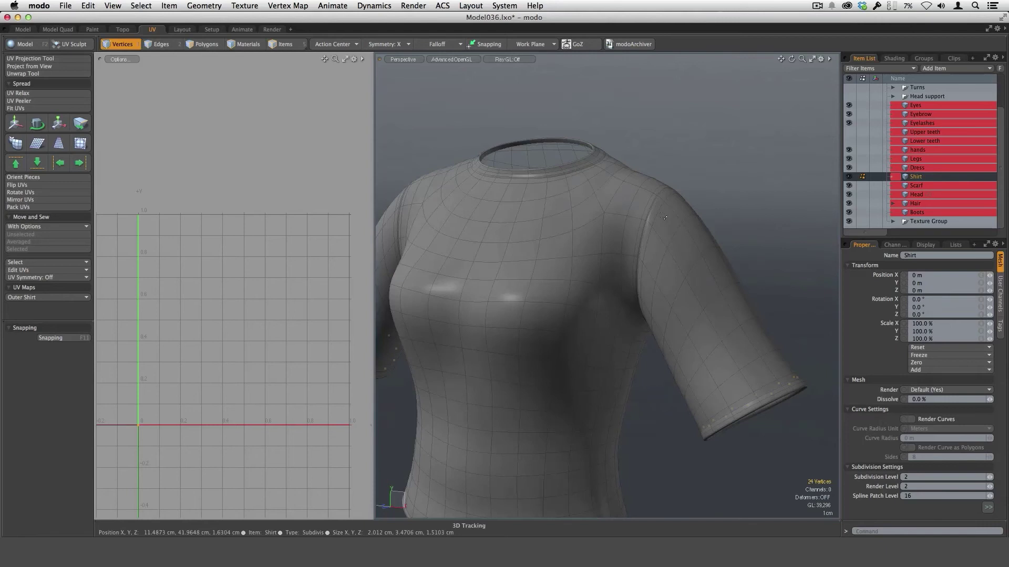
key("2")
left_click_drag(676, 215, 703, 224, "alt")
left_click_drag(640, 356, 652, 344, "alt")
left_click_drag(652, 344, 632, 415, "ctrl+alt")
left_click_drag(681, 374, 666, 220, "alt")
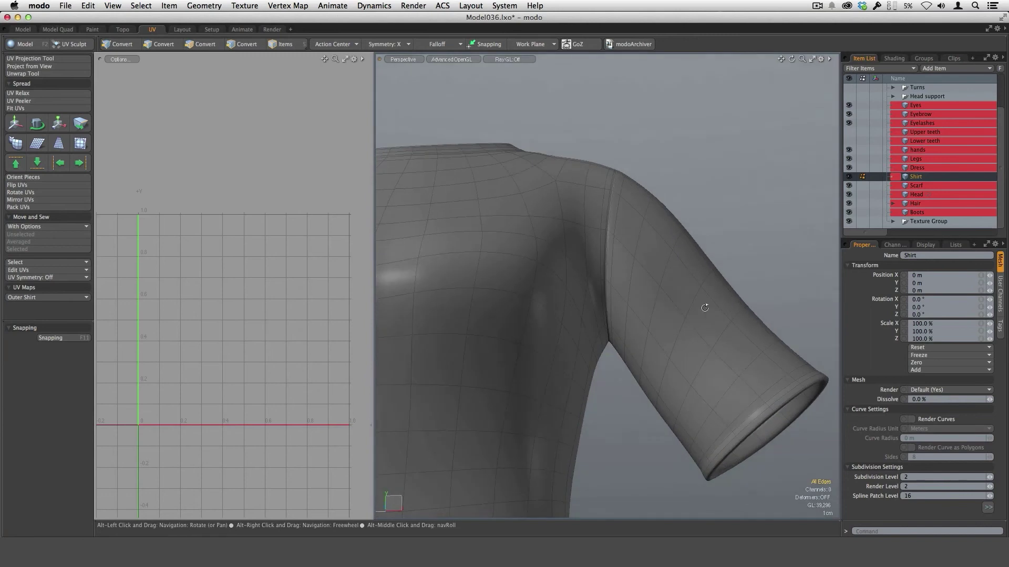
left_click_drag(704, 308, 600, 189, "alt")
key("a")
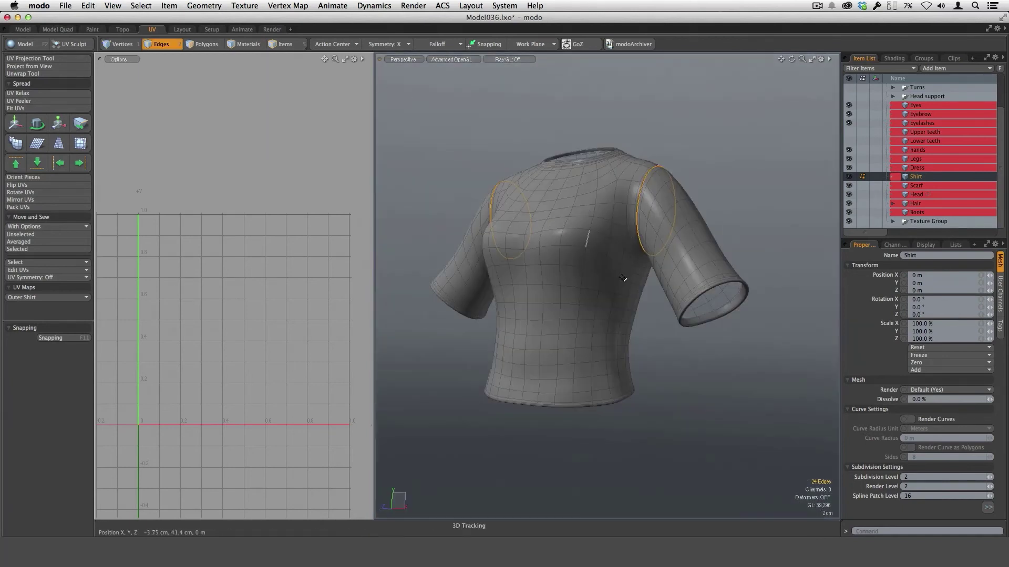
Add seam edges along the shoulders, the torso sides, and the upper and underside lines of both sleeves, and check the seams all around
left_click_drag(623, 277, 669, 364, "alt")
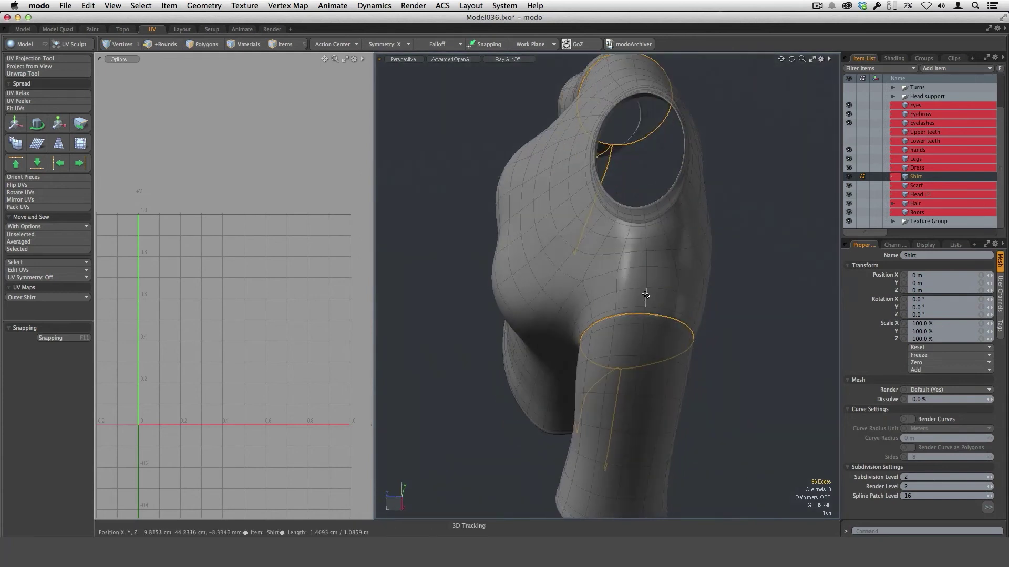
left_click_drag(652, 306, 726, 315, "alt")
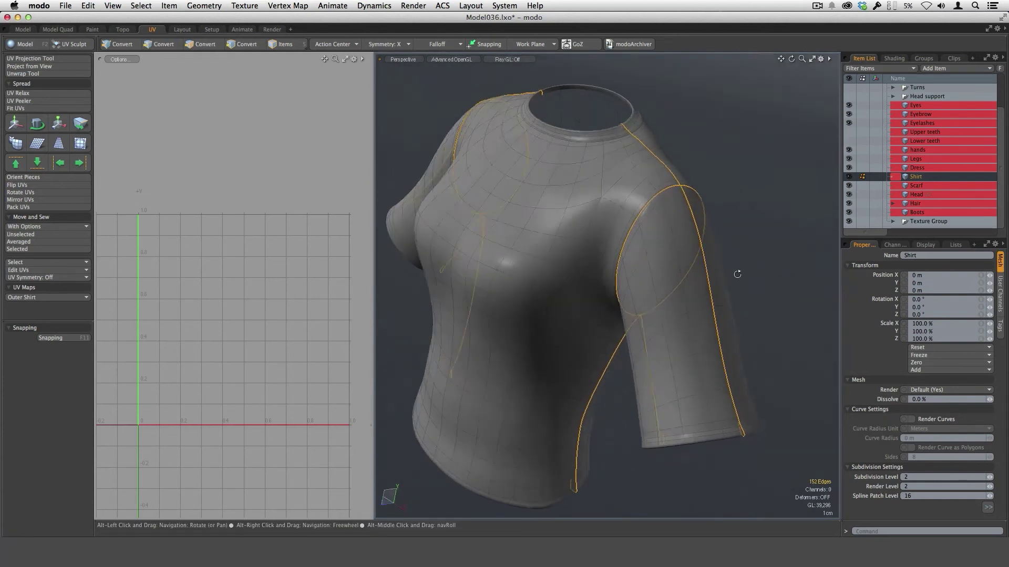
left_click_drag(736, 275, 695, 286, "alt")
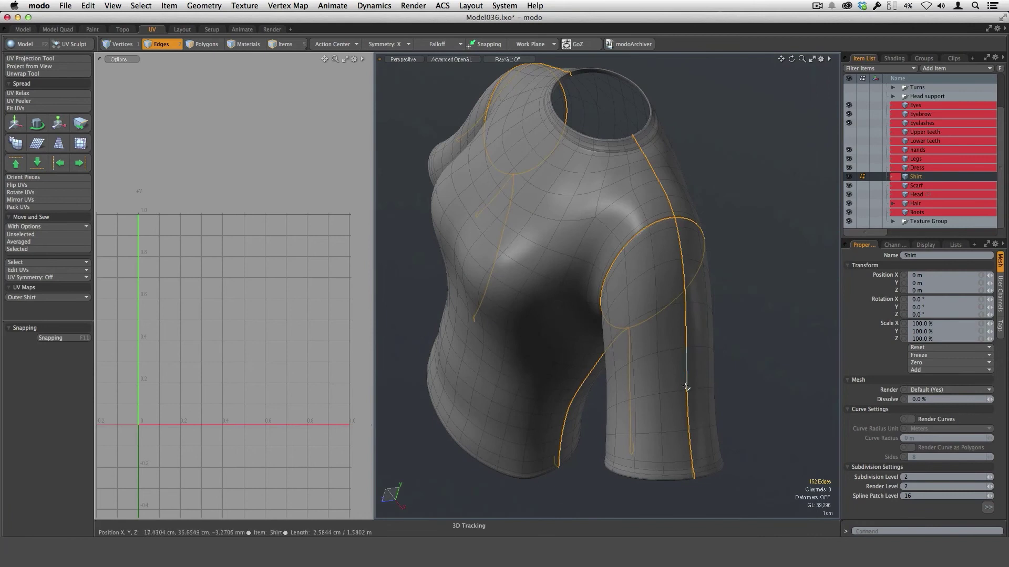
left_click_drag(662, 408, 661, 252, "alt")
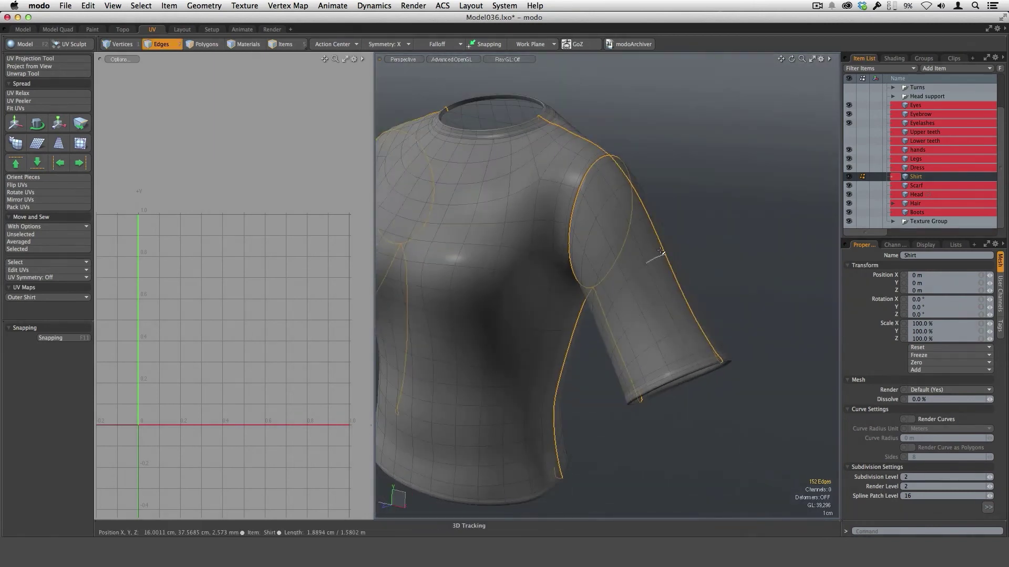
left_click_drag(640, 295, 612, 298, "alt")
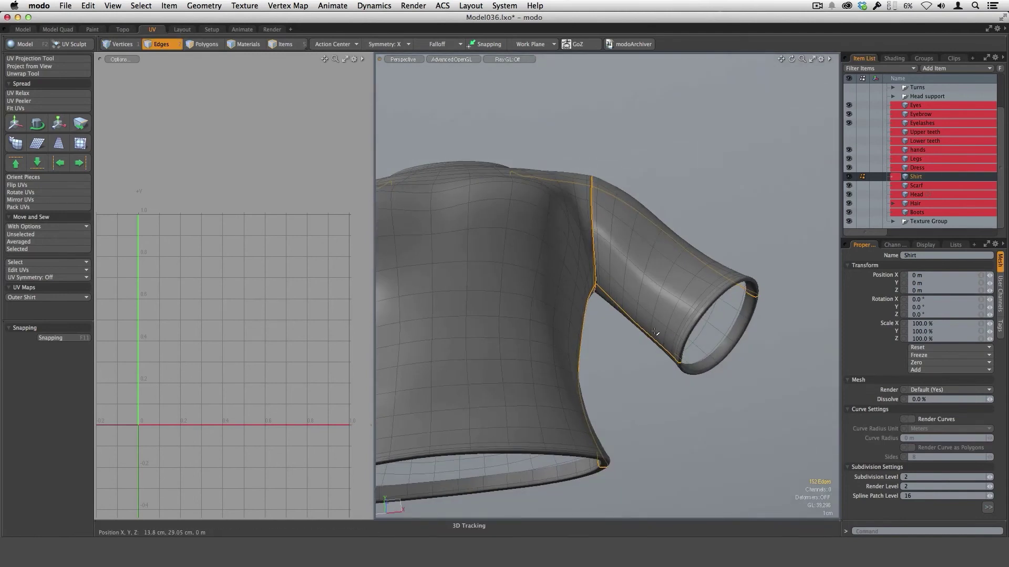
left_click_drag(655, 332, 625, 344, "alt")
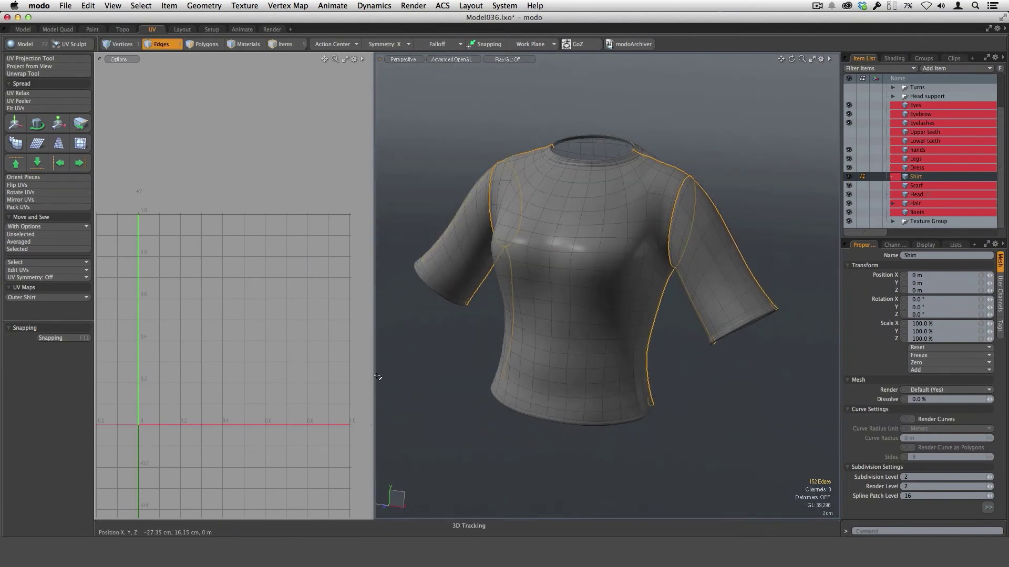
Unwrap the outer shirt along the selected seam edges into the Outer Shirt UV map
left_click_drag(375, 376, 438, 376)
left_click(22, 74)
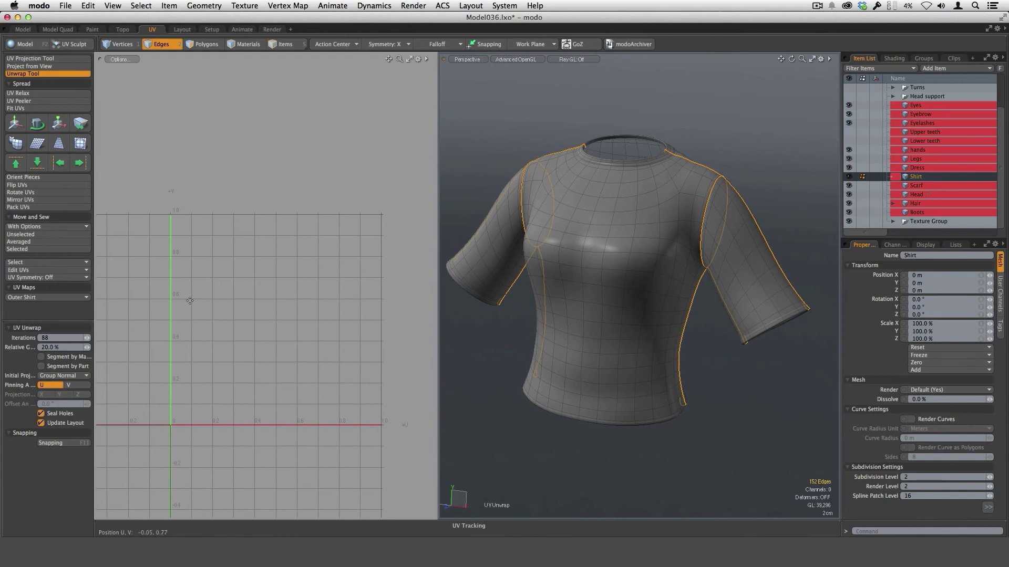
left_click(288, 359)
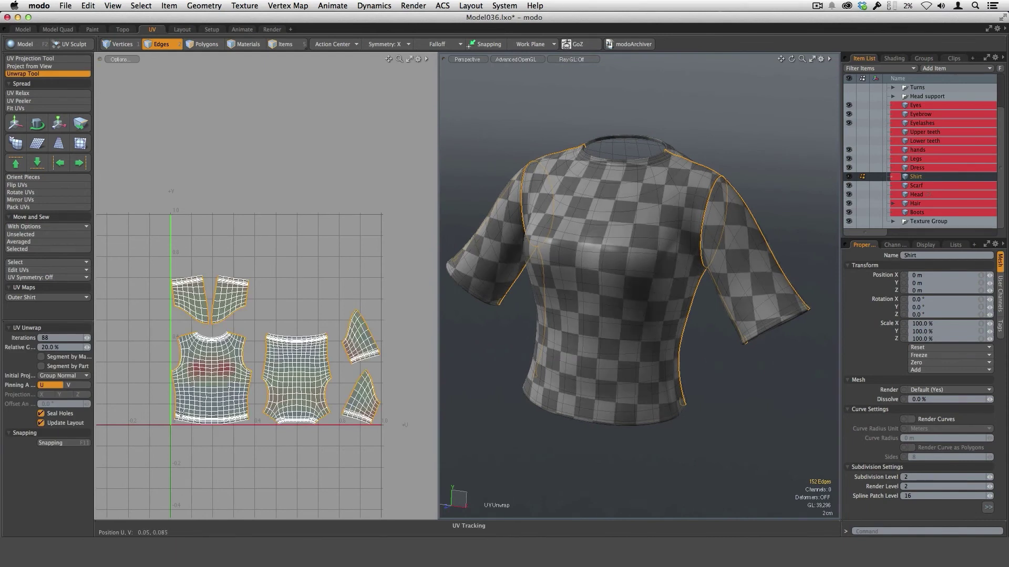
Try different unwrap iteration counts while comparing the checker distortion on the shirt, and settle on 93 iterations
left_click_drag(269, 451, 110, 429)
left_click_drag(188, 451, 420, 451)
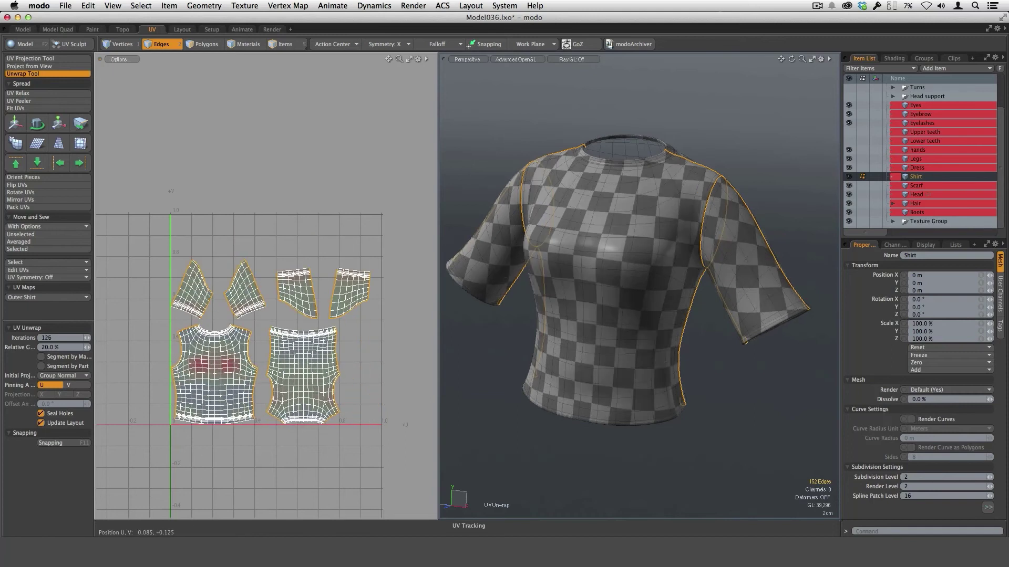
left_click_drag(188, 450, 462, 446)
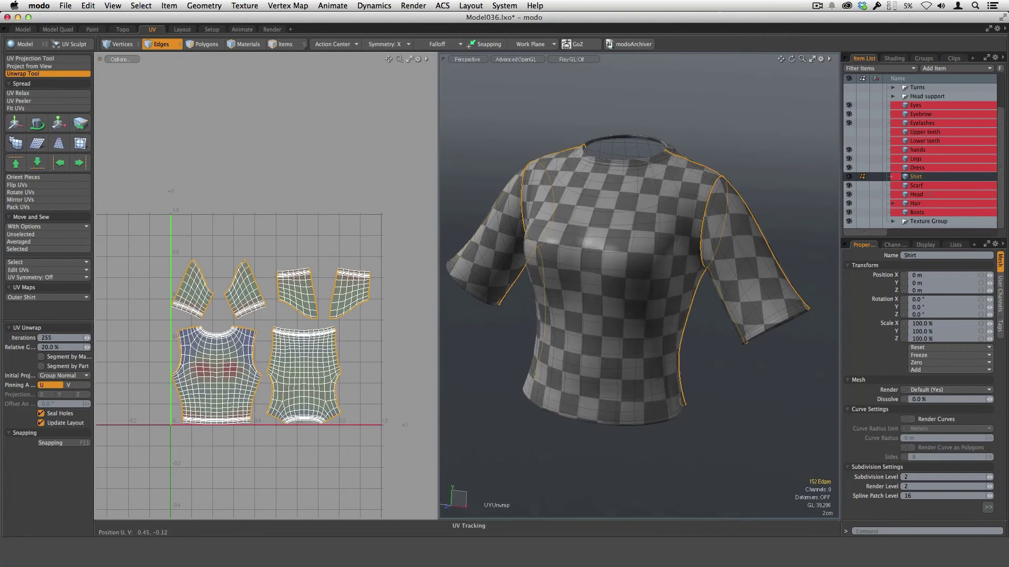
left_click_drag(266, 450, 370, 452)
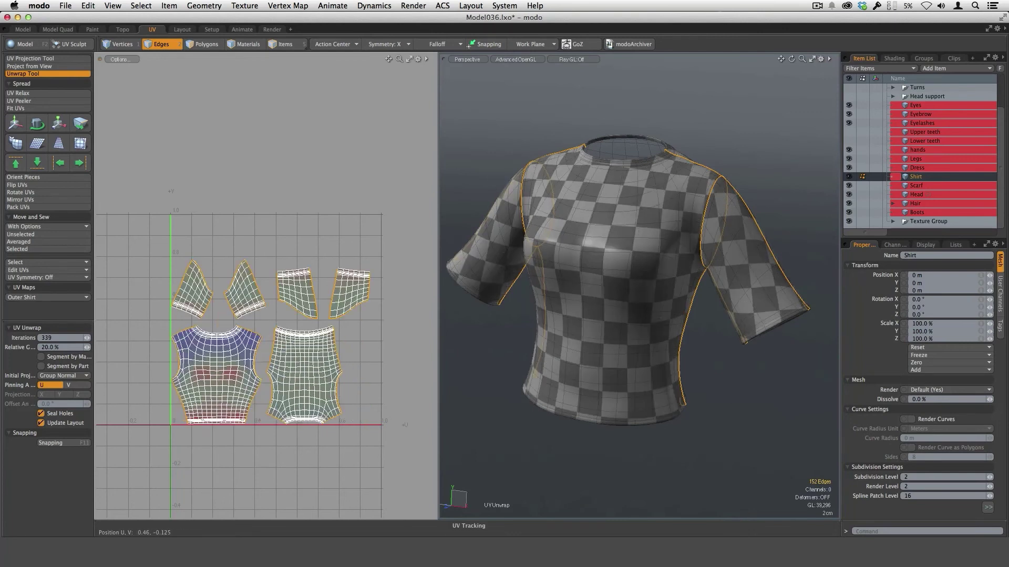
left_click_drag(268, 451, 269, 450)
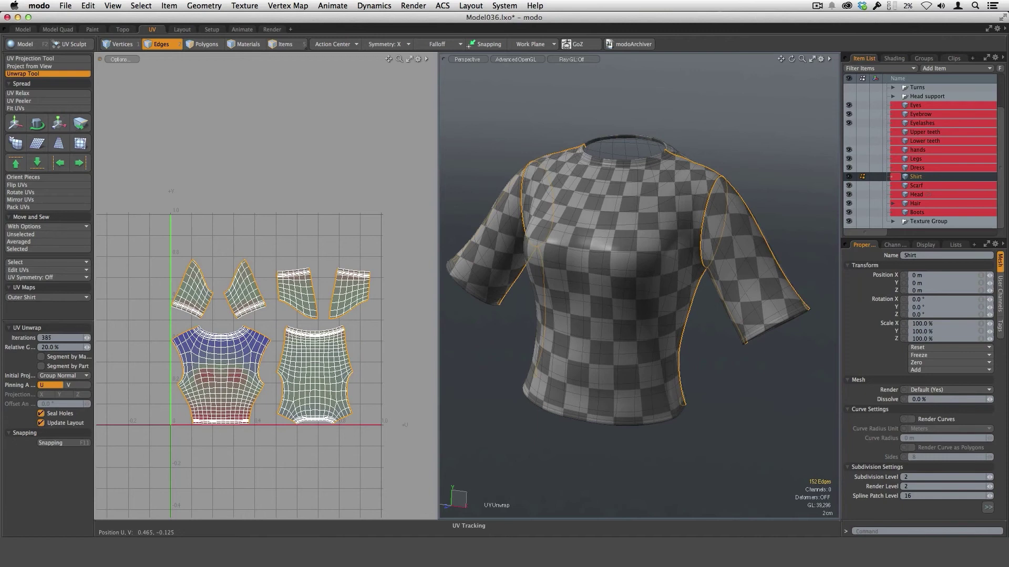
left_click_drag(473, 455, 294, 445)
left_click_drag(230, 445, 232, 445)
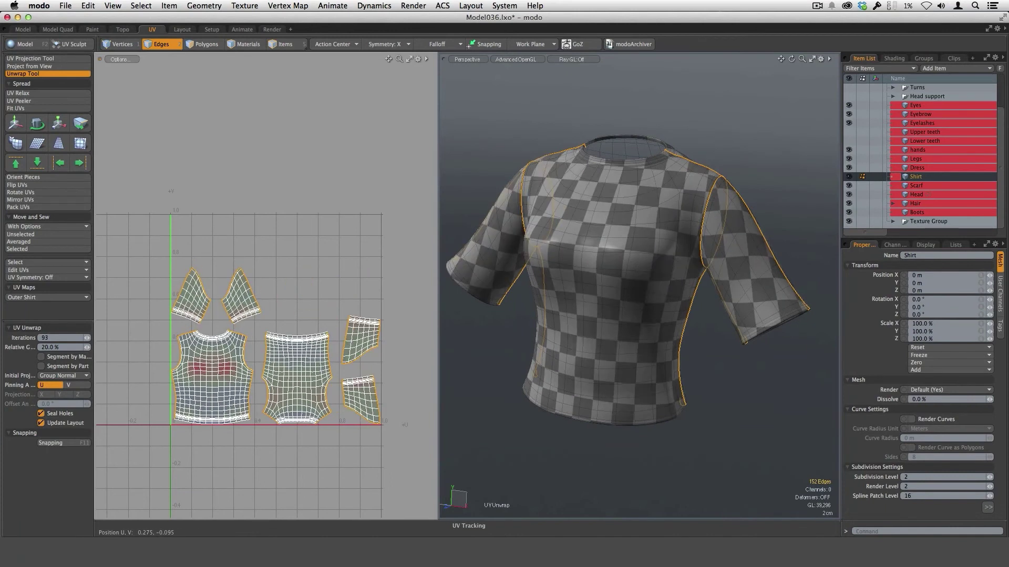
left_click_drag(755, 347, 652, 305, "alt")
key("space")
Rotate the shirt back's UV island half a turn so its neckline points up like the front island
key("space")
left_click_drag(364, 365, 380, 366, "alt")
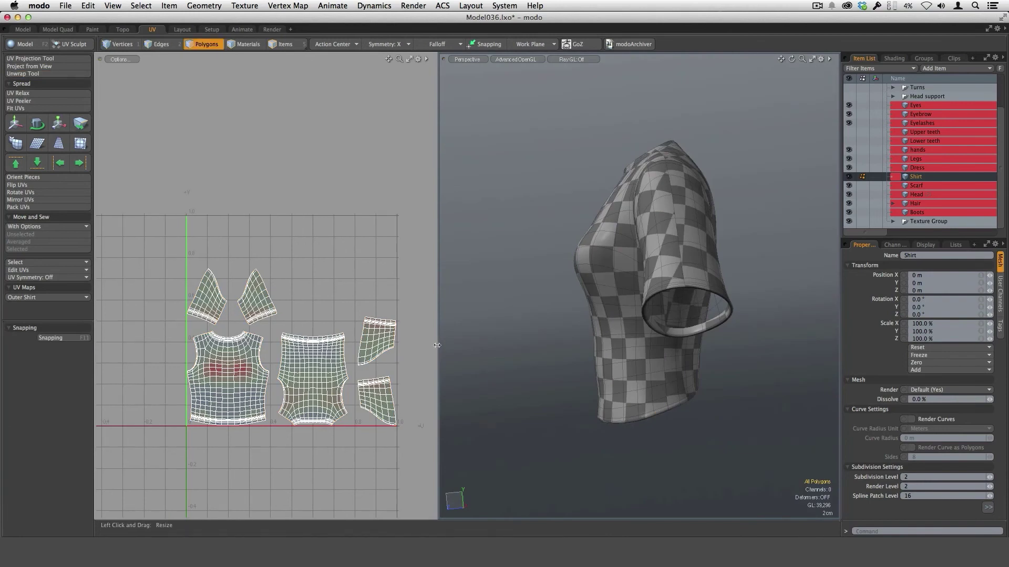
left_click_drag(437, 346, 526, 346)
left_click_drag(391, 367, 387, 337, "alt")
left_click_drag(387, 336, 398, 362, "ctrl+alt")
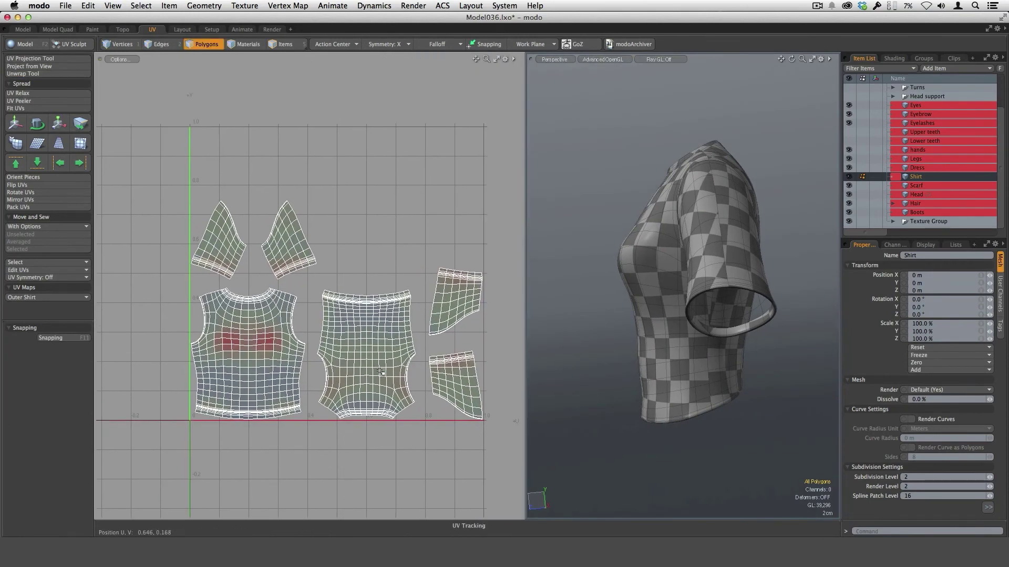
double_click(398, 362)
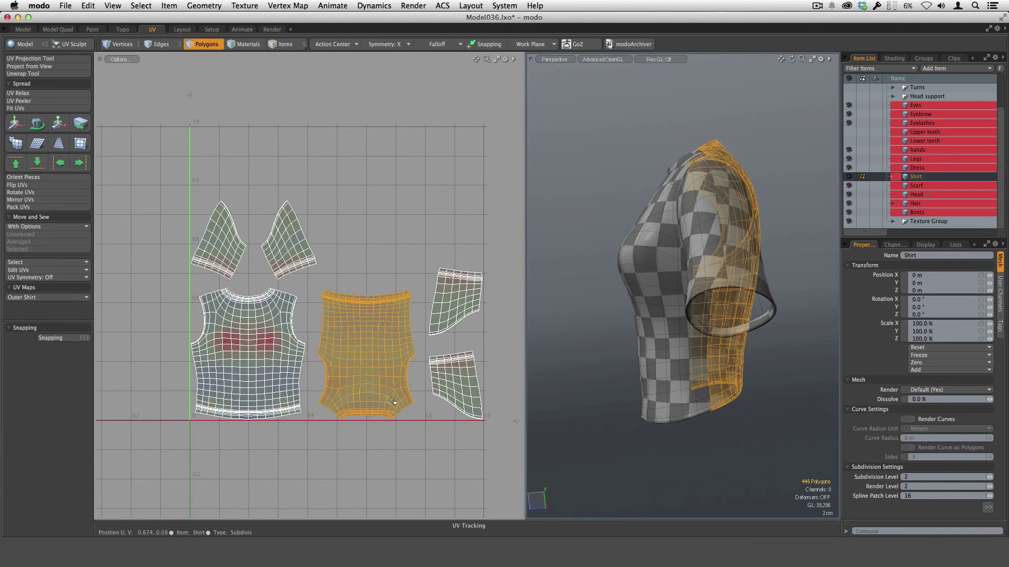
key("y")
left_click_drag(374, 421, 398, 352)
key("space")
left_click(430, 419)
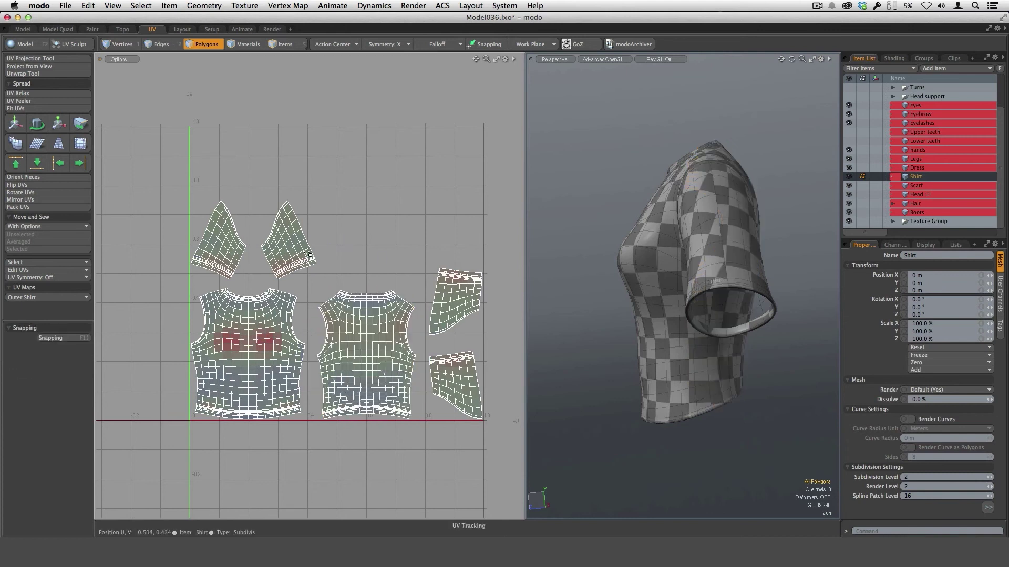
Turn off X symmetry and identify which front and back UV islands belong to the same sleeve
double_click(304, 244)
left_click_drag(762, 289, 745, 387, "alt")
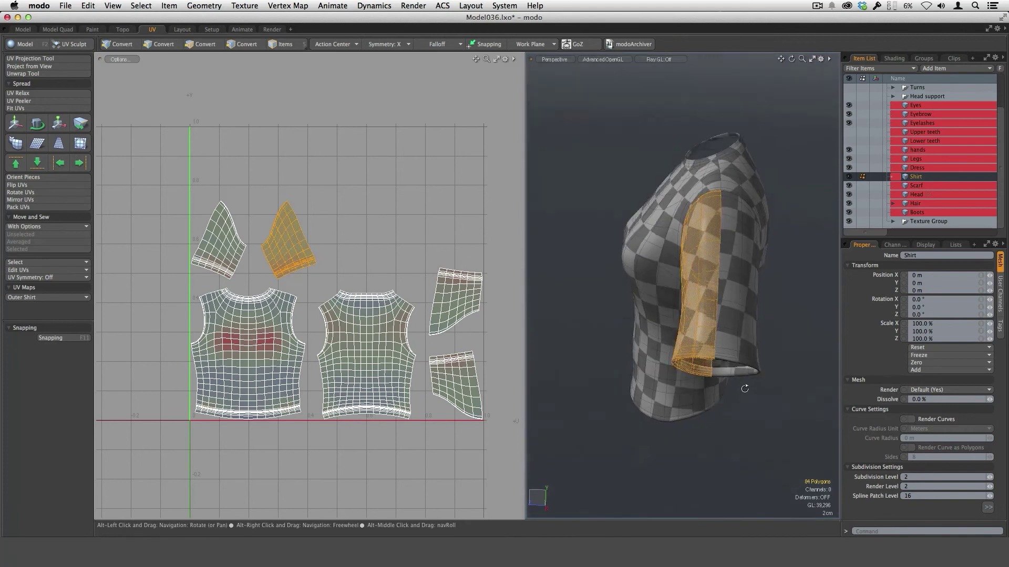
left_click_drag(739, 232, 738, 327, "shift")
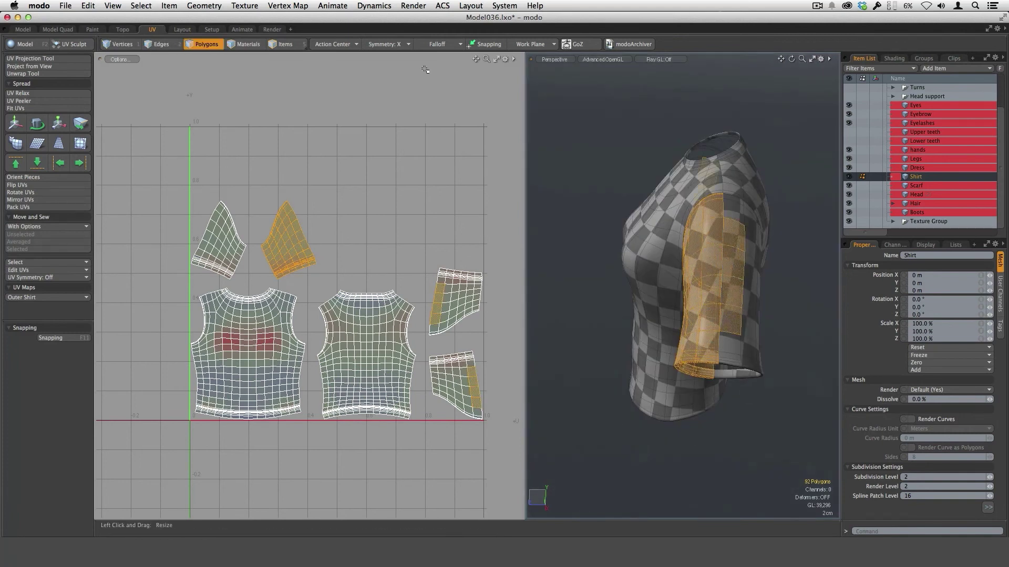
left_click(440, 95)
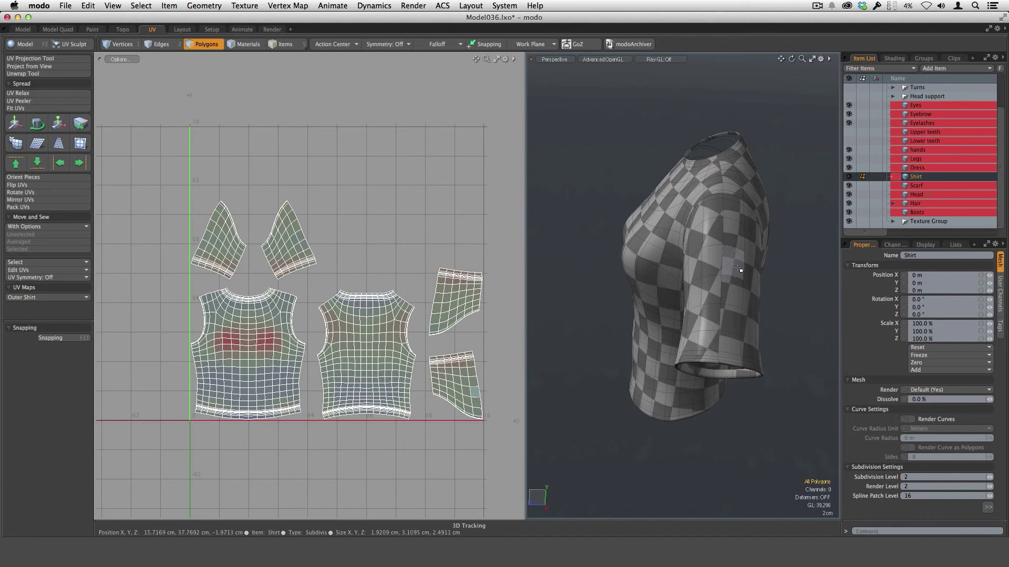
left_click_drag(720, 281, 715, 315, "shift")
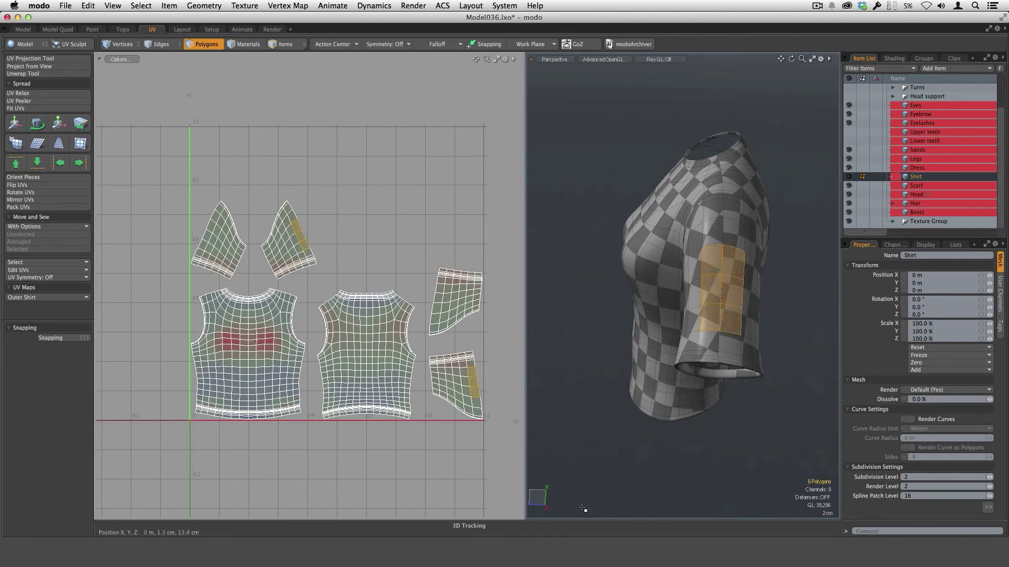
double_click(465, 410)
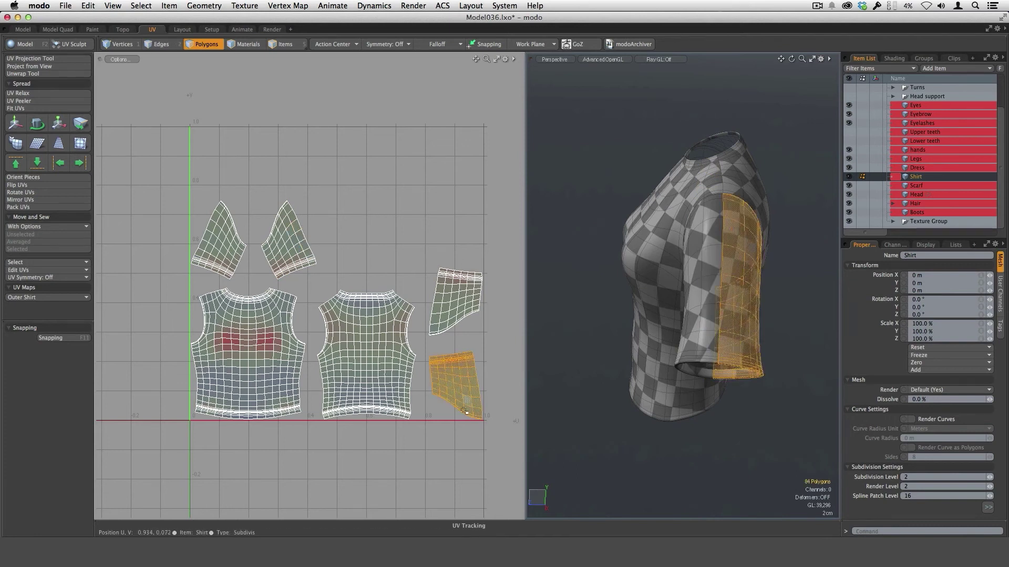
double_click(297, 265, "shift")
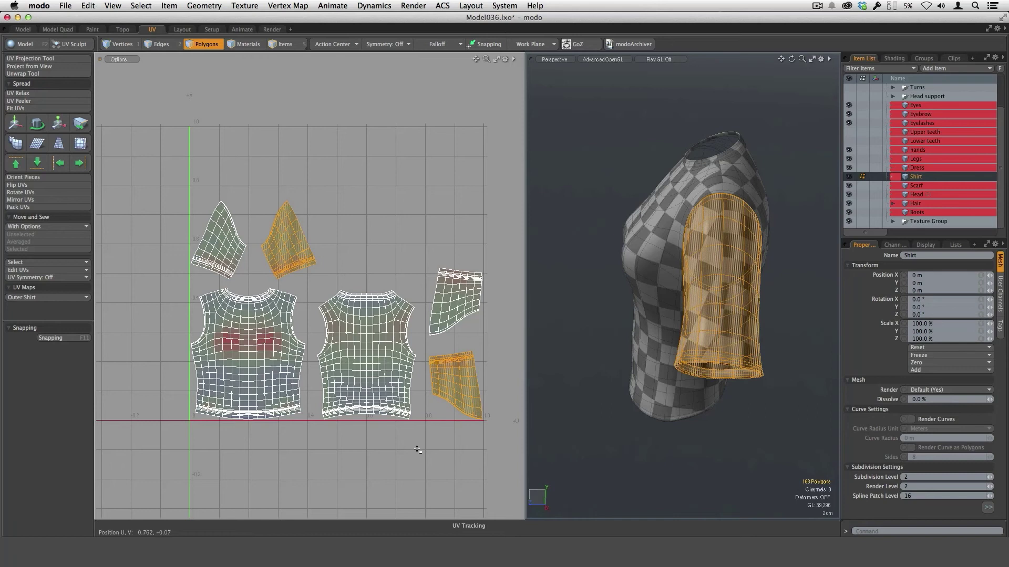
Move the back sleeve's UV island by about -0.39 U and 0.52 V beside its matching front half, and centre the transform handle on it
double_click(475, 421)
key("y")
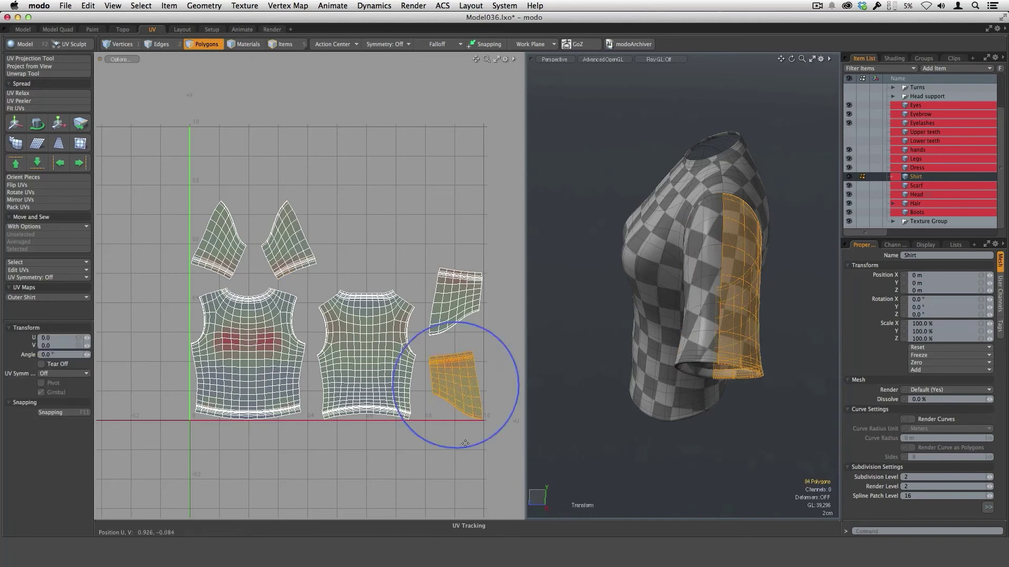
left_click_drag(471, 450, 374, 316)
key("super+z")
scroll(391, 219, "up", 3)
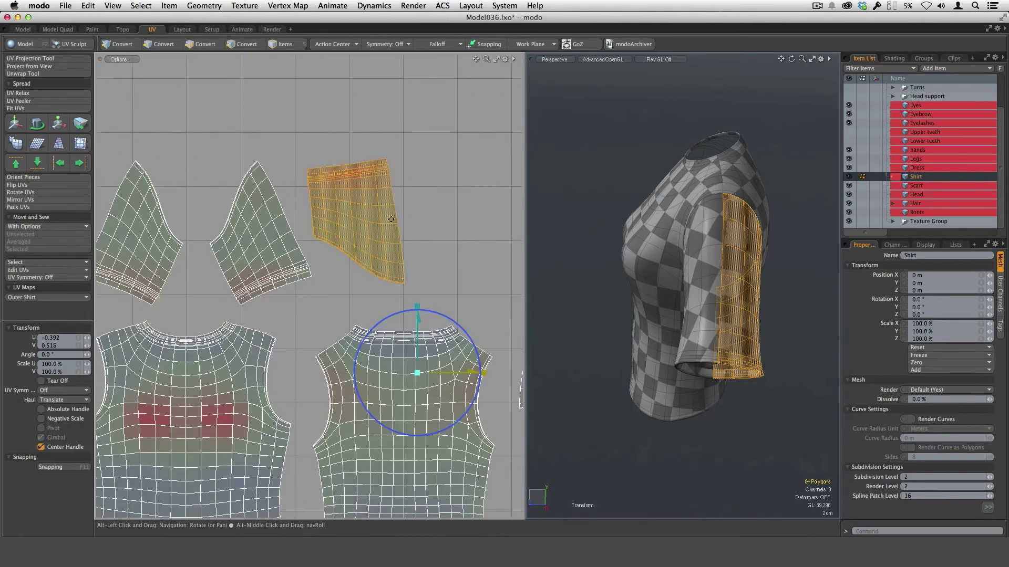
left_click_drag(391, 219, 405, 241, "alt")
left_click(362, 234)
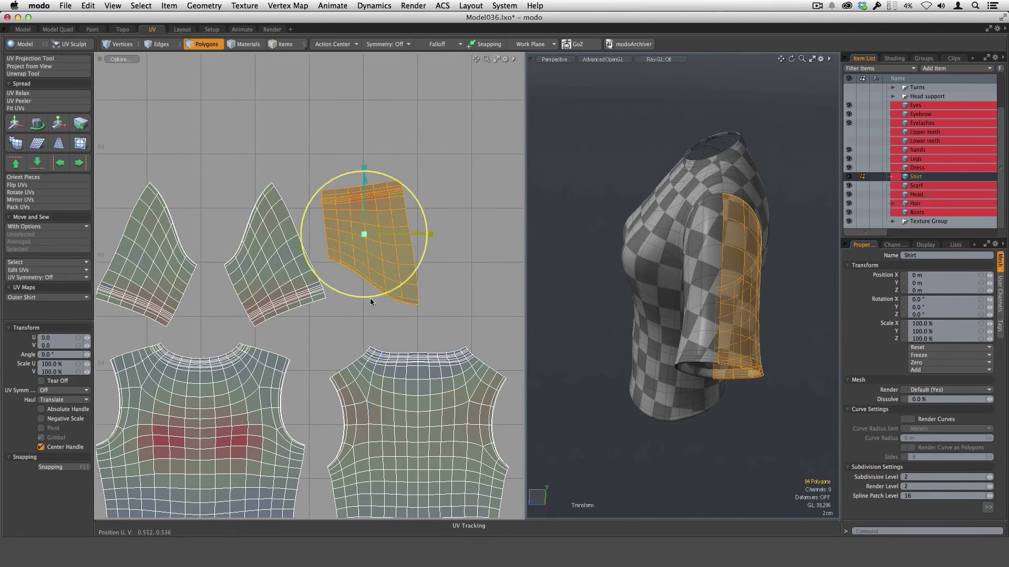
Rotate the back sleeve's UV island about 193° and nudge it until its seam edge meets the matching front half
left_click_drag(370, 302, 342, 169)
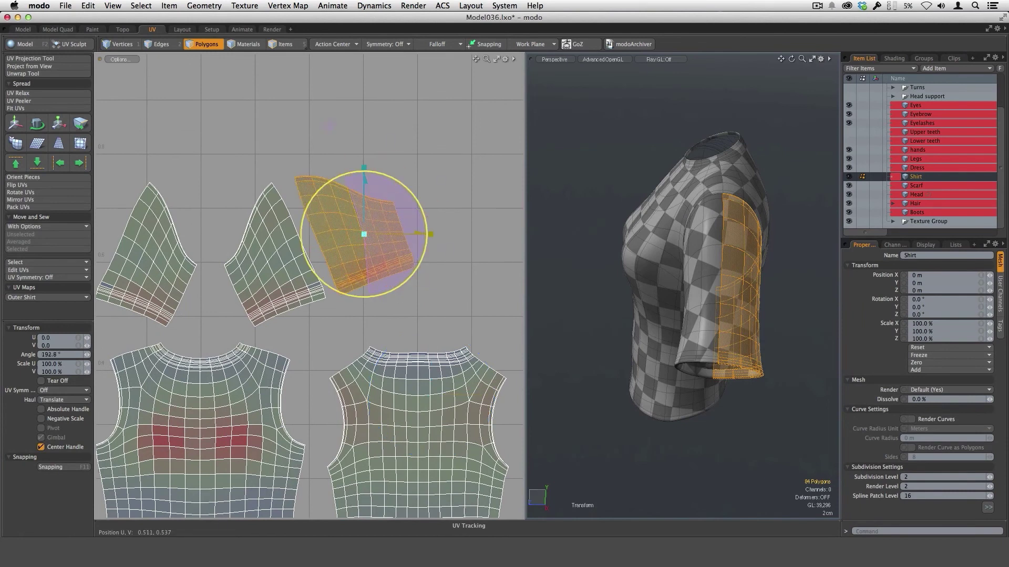
left_click_drag(329, 125, 330, 127)
left_click_drag(348, 256, 320, 255)
scroll(307, 238, "up", 3)
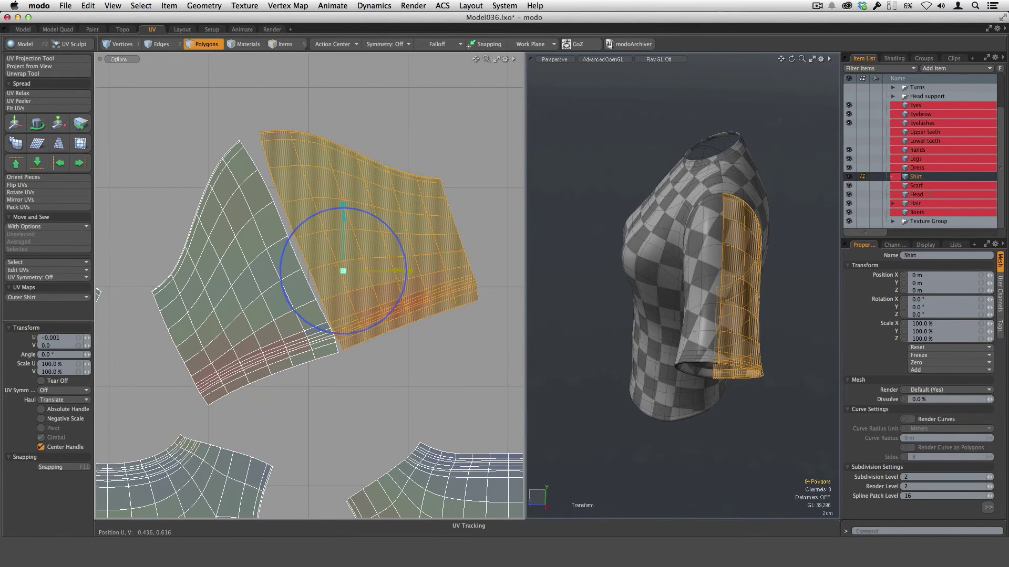
left_click(323, 301)
left_click_drag(371, 263, 364, 294)
left_click_drag(363, 293, 369, 301, "alt+shift")
left_click(360, 288)
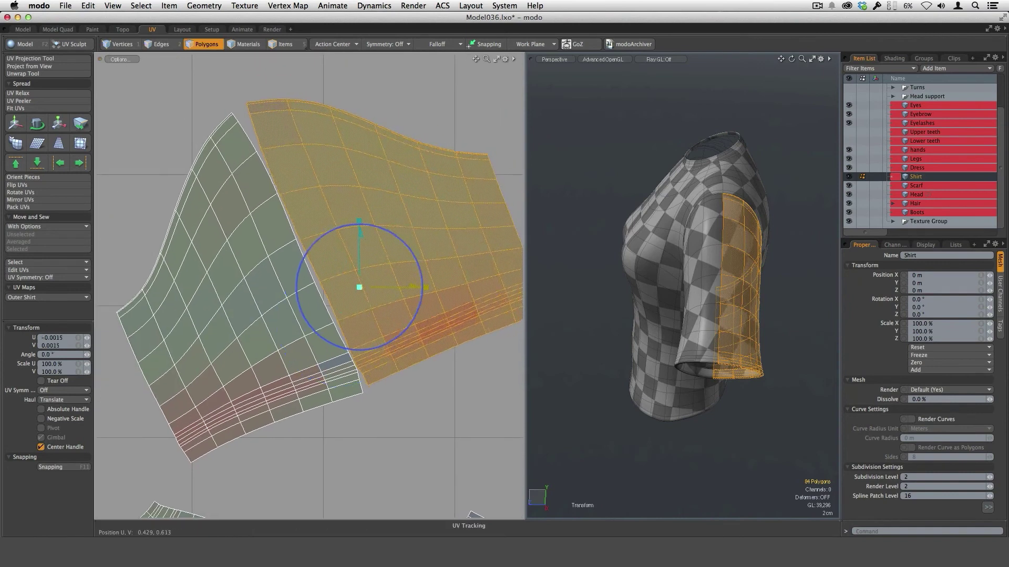
Select six polygons across the gap between the sleeve halves and check that they are neighbours on the 3D shirt
key("space")
left_click_drag(311, 211, 343, 295)
left_click_drag(272, 221, 313, 307, "shift")
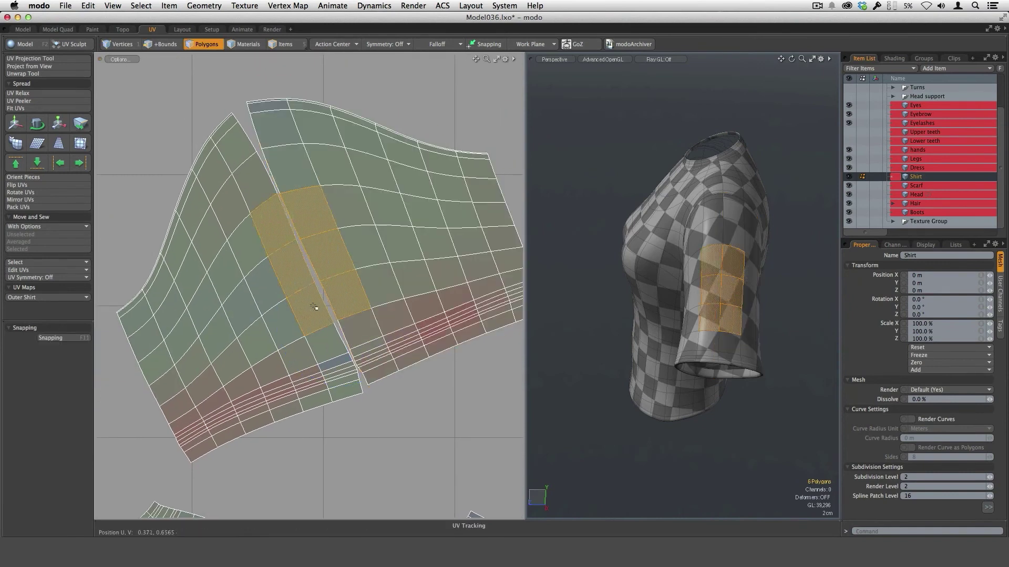
scroll(701, 332, "up", 5)
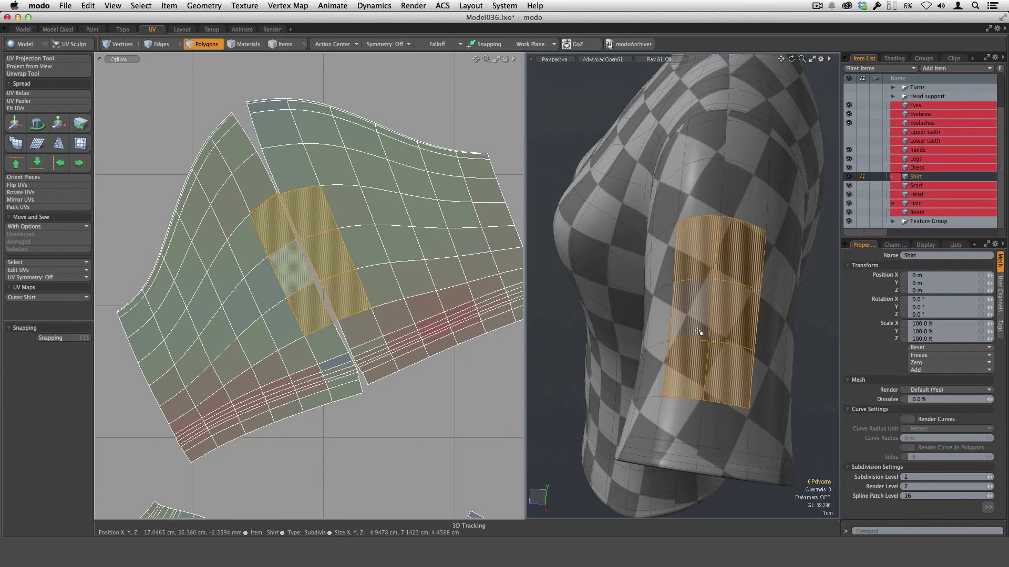
scroll(345, 315, "down", 3)
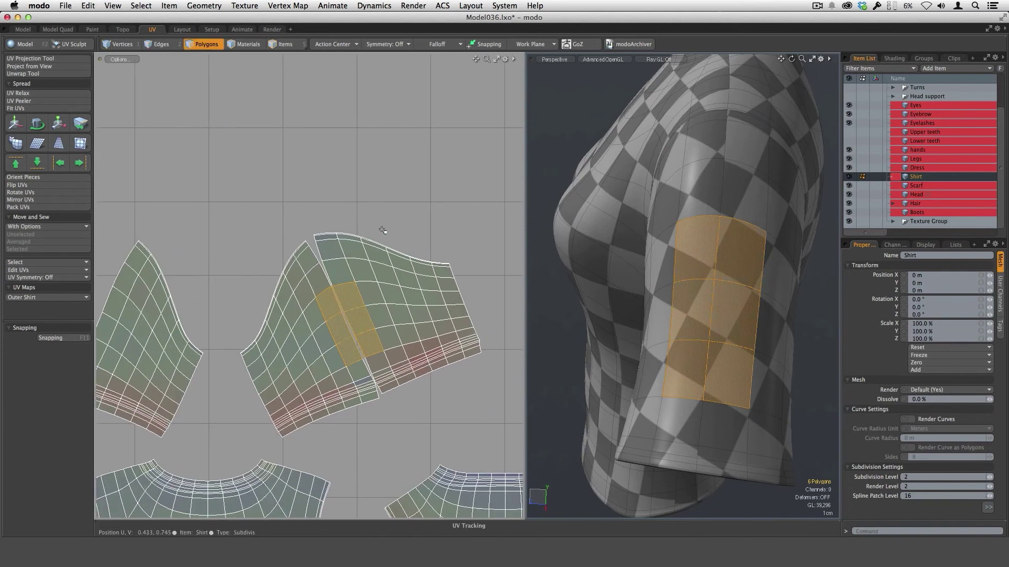
Select the facing seam edges of both sleeve halves and sew them into one UV island with Move and Sew
key("1")
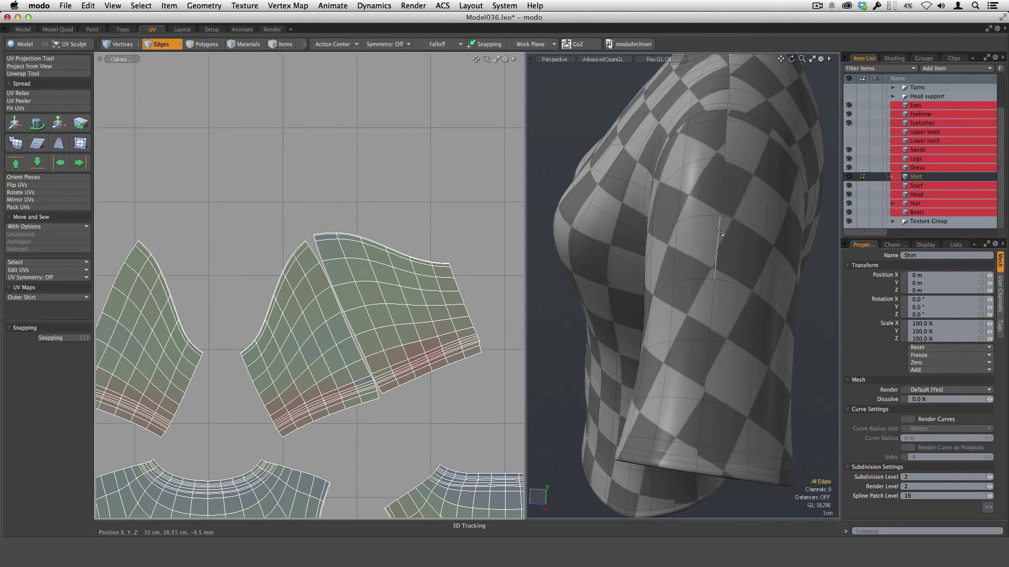
left_click_drag(330, 260, 337, 262, "ctrl+alt")
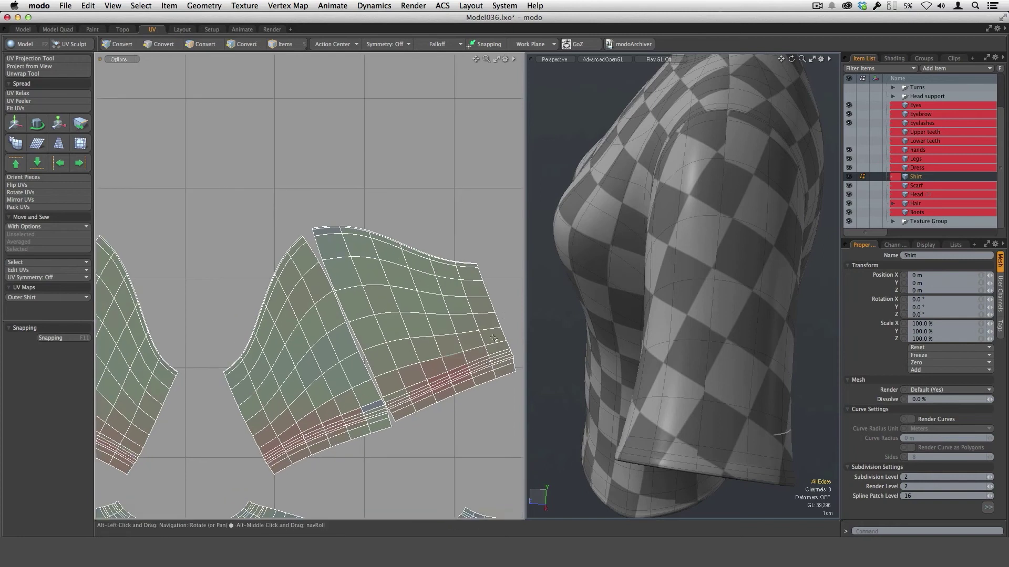
left_click_drag(709, 294, 729, 235, "alt")
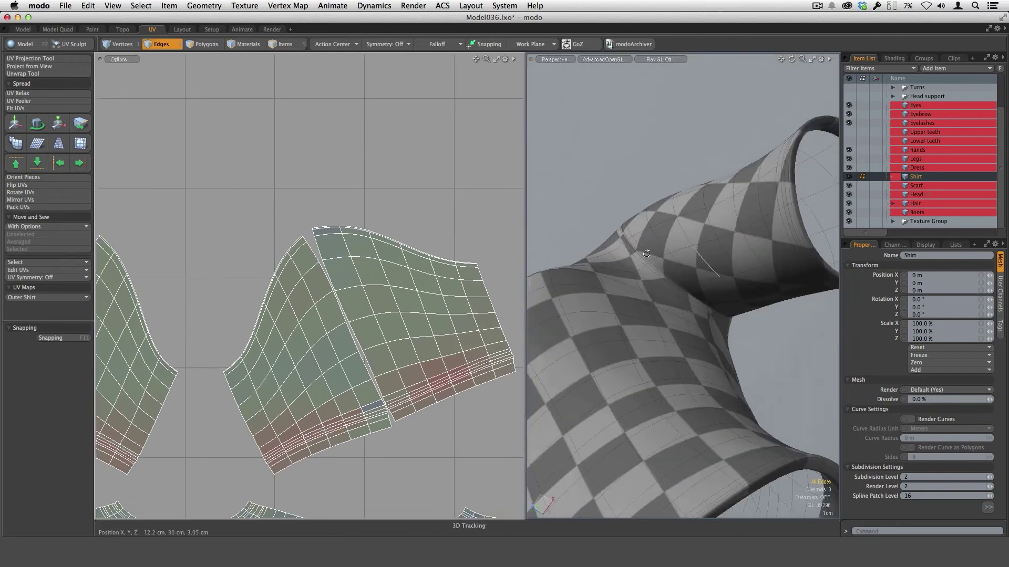
mouse_move(369, 239)
left_mouse_down("alt")
mouse_move(352, 337)
mouse_move(398, 205)
mouse_move(373, 236)
left_mouse_up("alt")
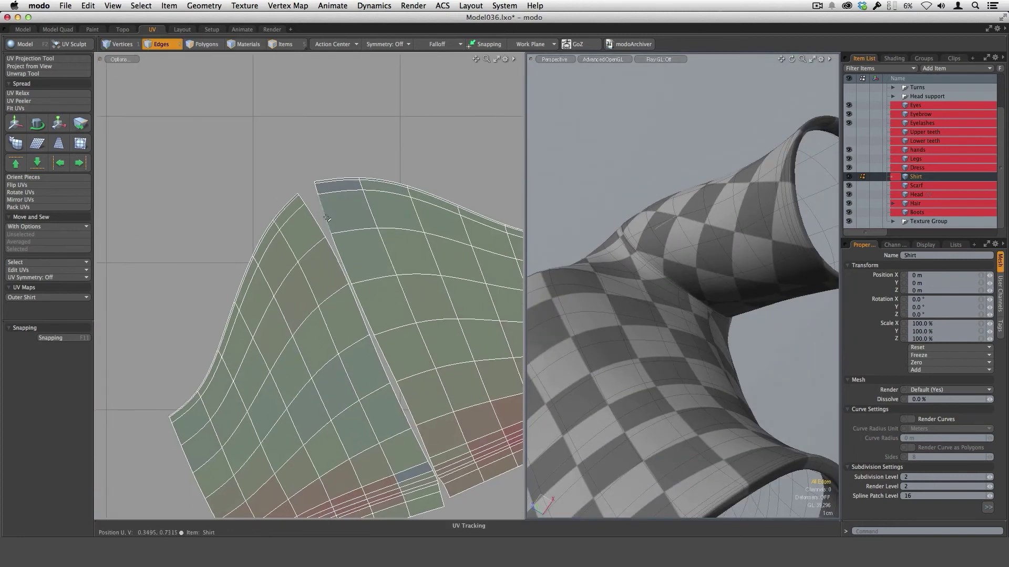
key("3")
scroll(328, 222, "down", 1)
key("1")
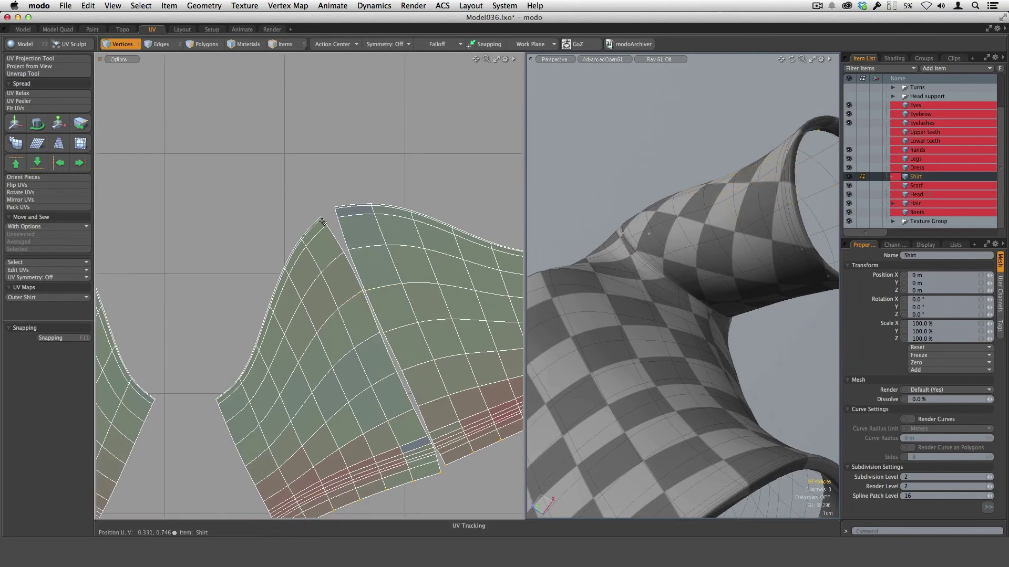
double_click(441, 478)
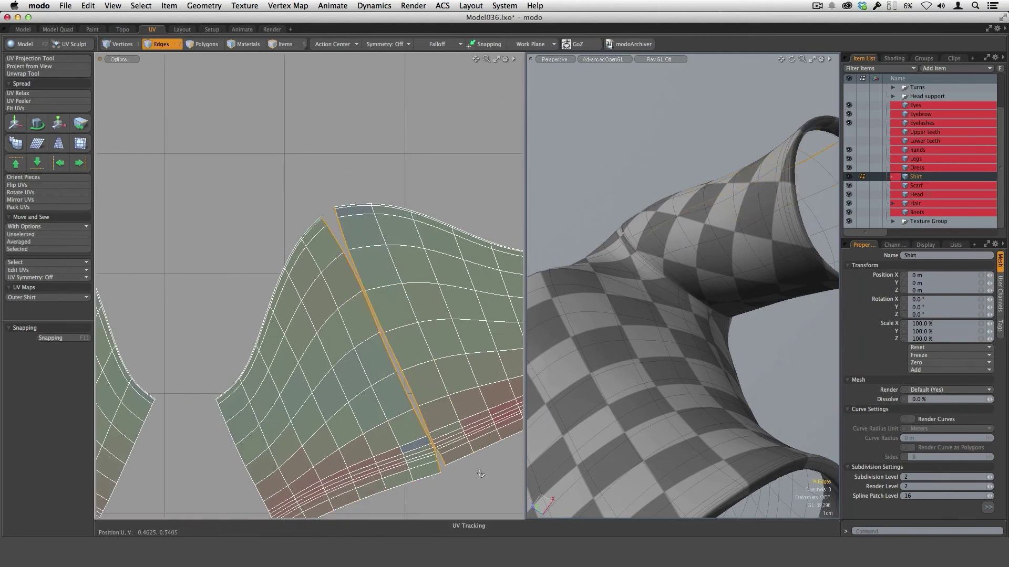
left_click(30, 244)
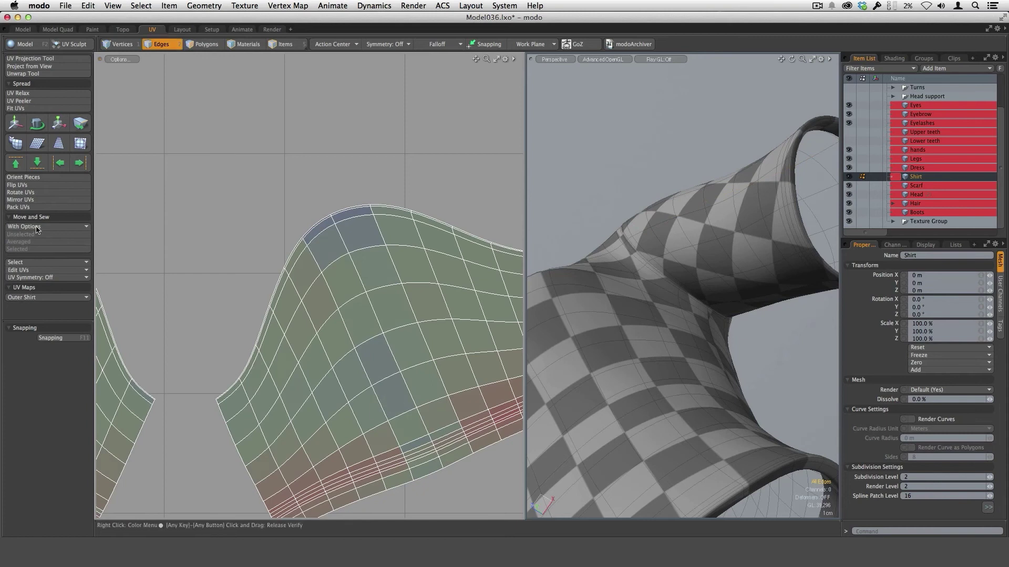
Select the whole joined sleeve island and rotate it about -23° so its cuff lies level
scroll(451, 417, "down", 5)
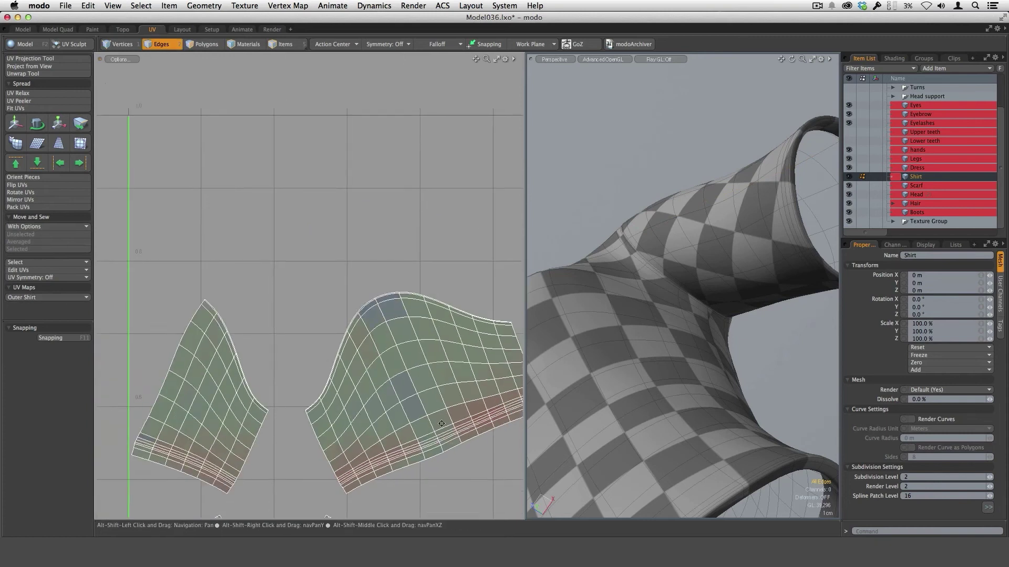
left_click_drag(746, 211, 747, 248, "alt")
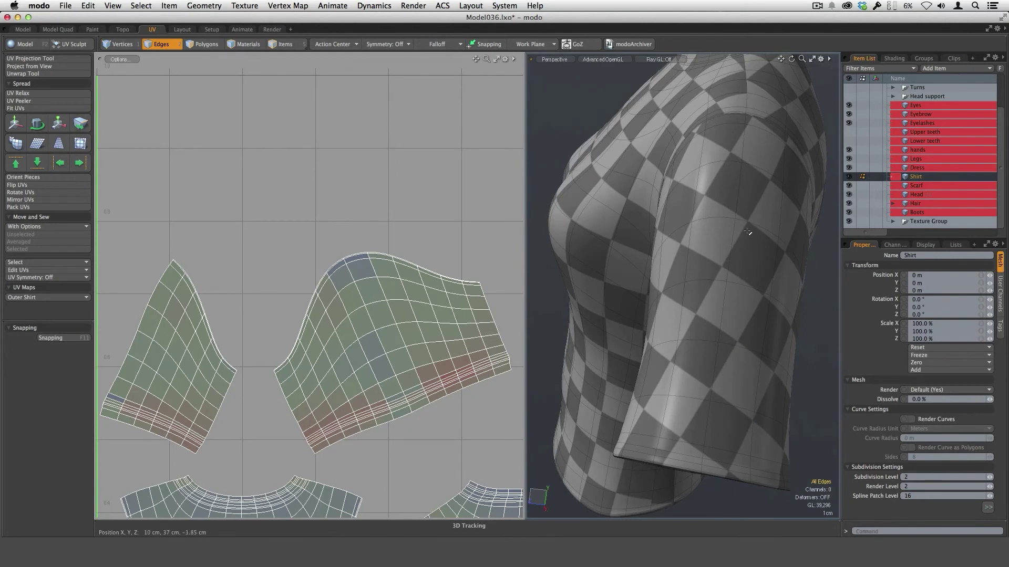
key("3")
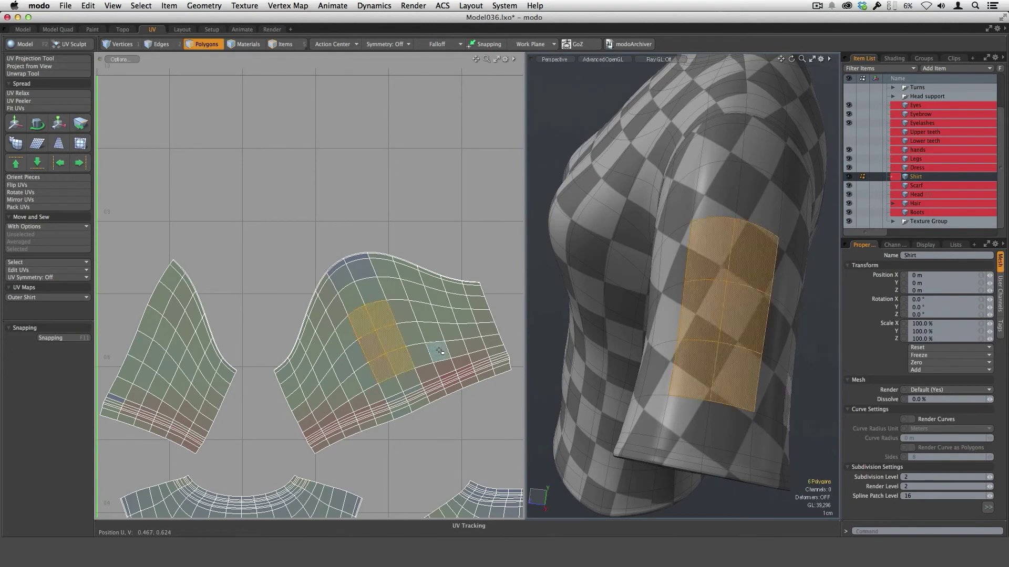
key("]")
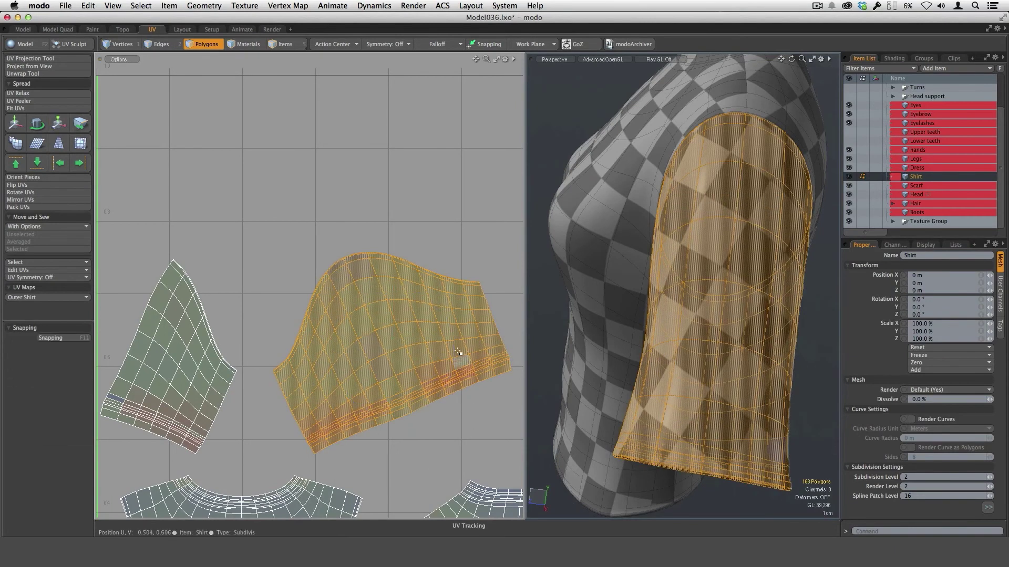
key("e")
left_click_drag(453, 336, 456, 363)
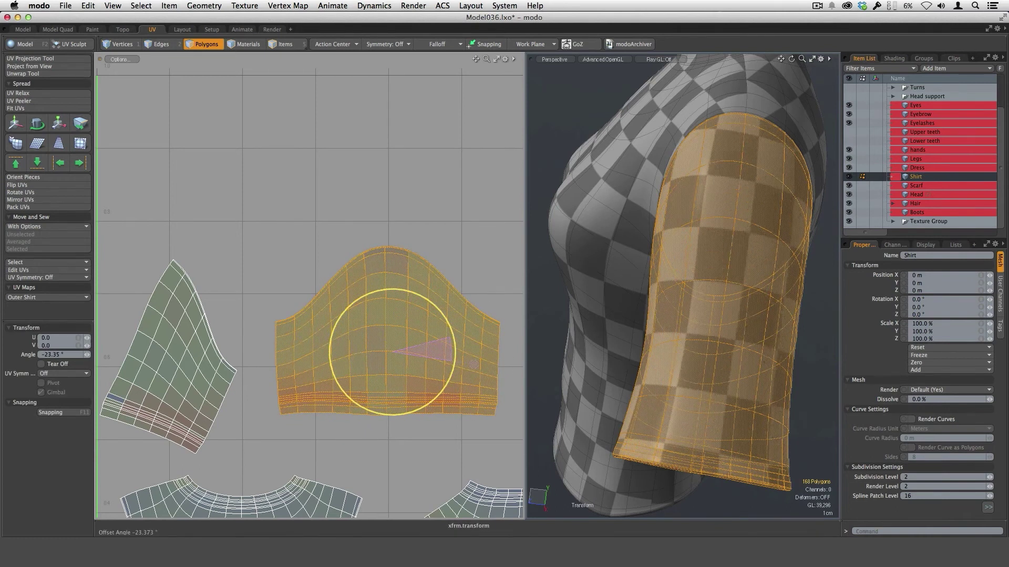
Move the joined sleeve island directly above the shirt back's UV island
left_click_drag(456, 427, 480, 421, "ctrl+alt")
key("space")
key("w")
left_click_drag(480, 421, 404, 321, "alt")
key("space")
Move the other sleeve's back half by about -0.41 U and 0.40 V into the free space above the torso islands
double_click(486, 389)
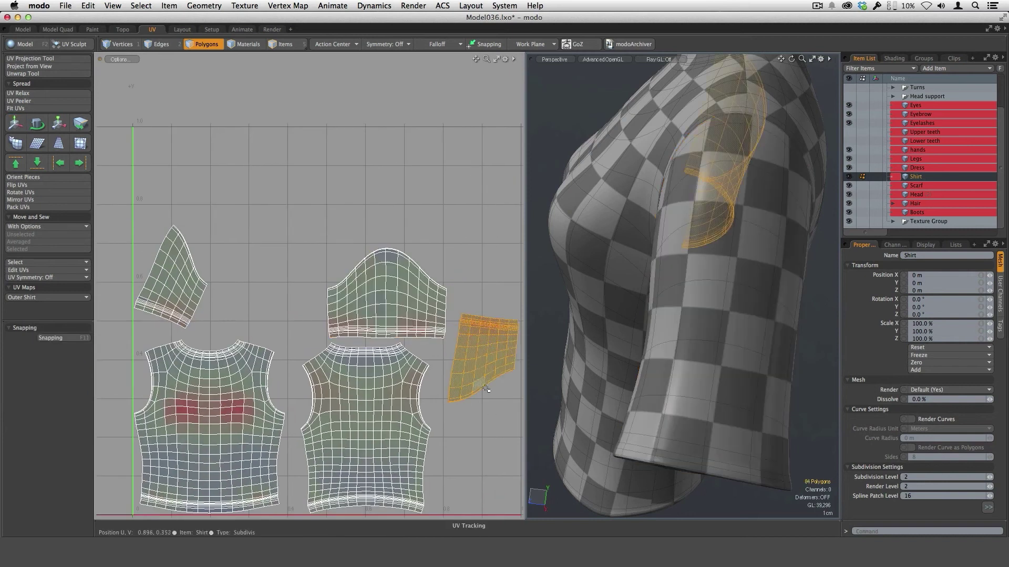
key("w")
left_click_drag(493, 421, 375, 317)
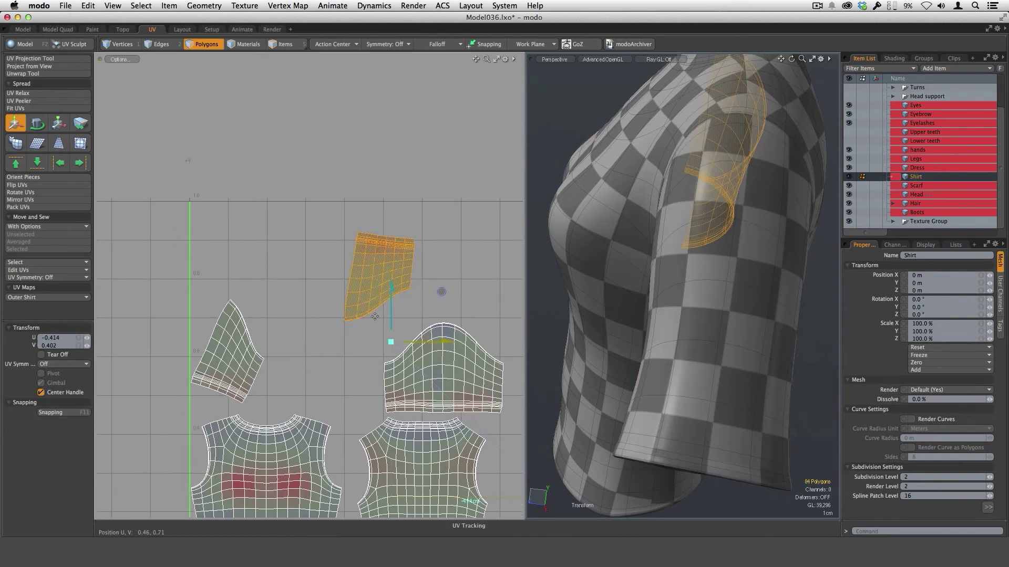
key("q")
Turn the remaining front sleeve half upside down beside its back half, and rotate it a further -5.4° to align their seams
double_click(254, 363)
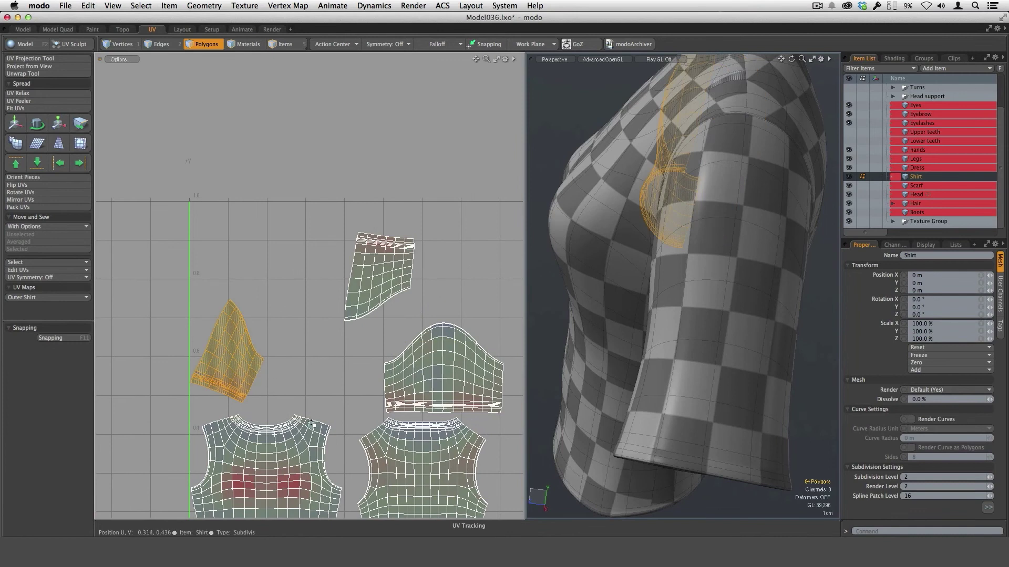
key("e")
key("y")
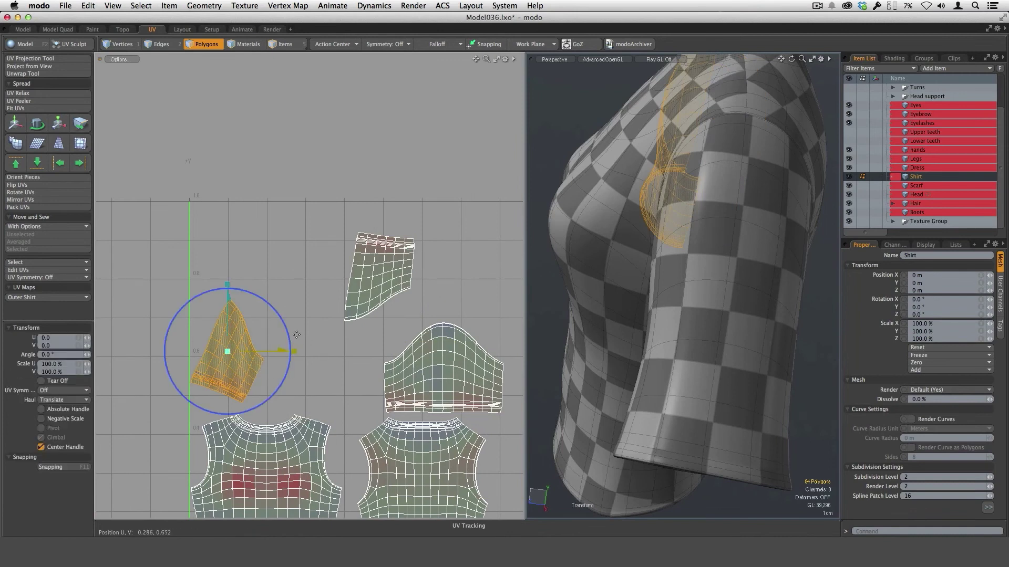
left_click_drag(279, 322, 481, 278)
left_click_drag(404, 318, 401, 318)
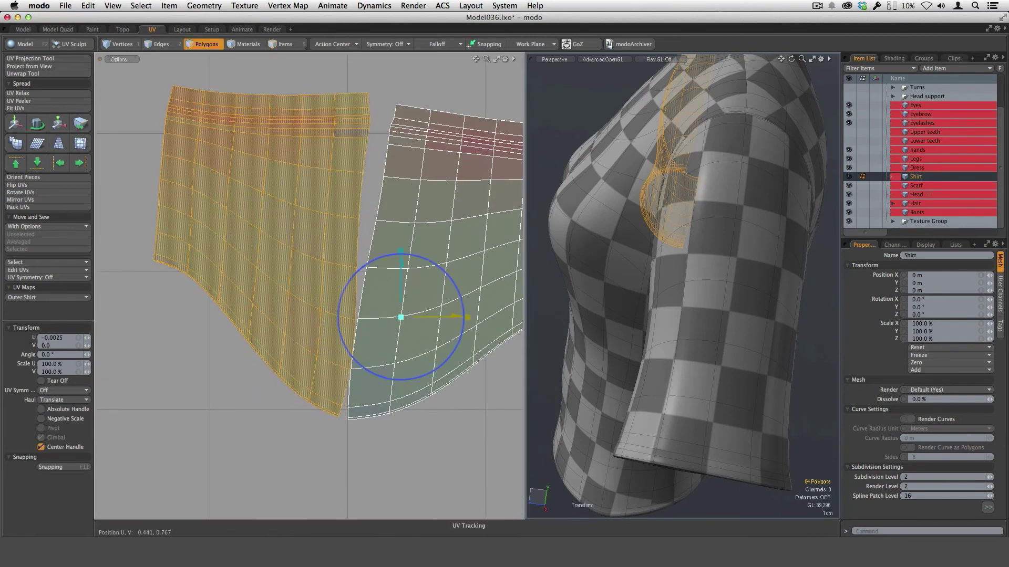
left_click(353, 333)
left_click_drag(382, 285, 393, 279)
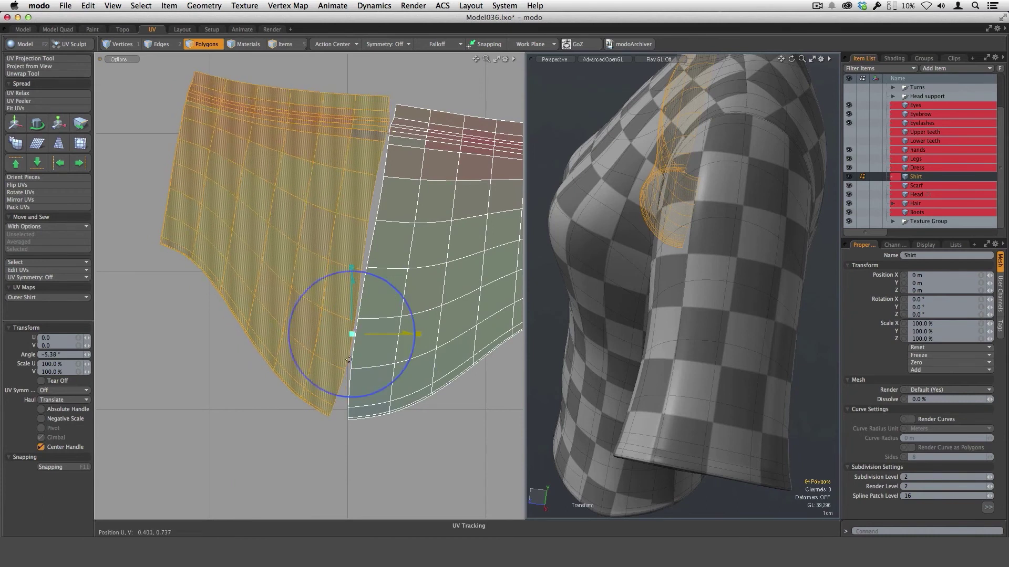
left_click_drag(349, 360, 350, 359)
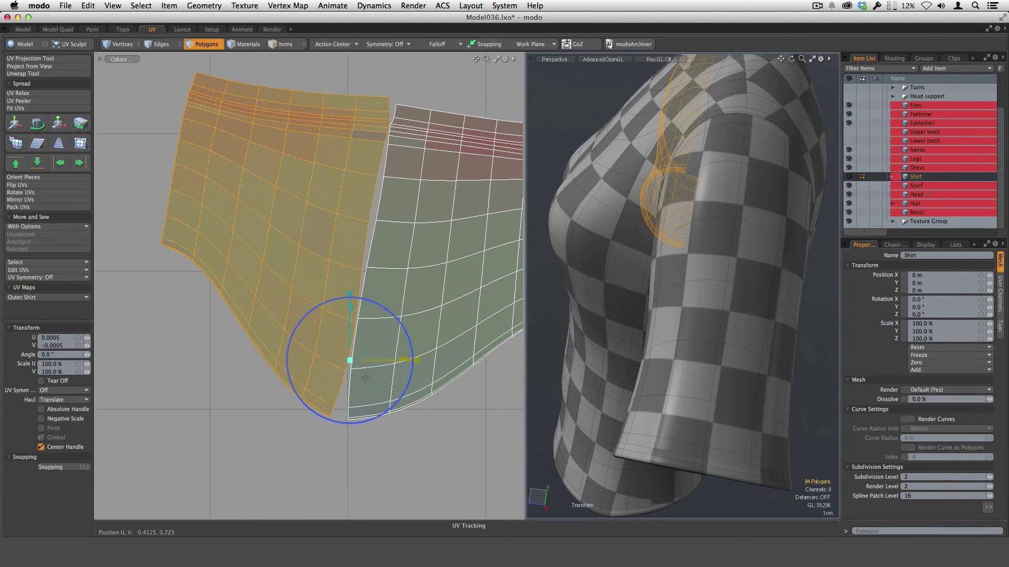
Select the facing seam edges of the second sleeve's halves and sew them together into one island
key("space")
key("2")
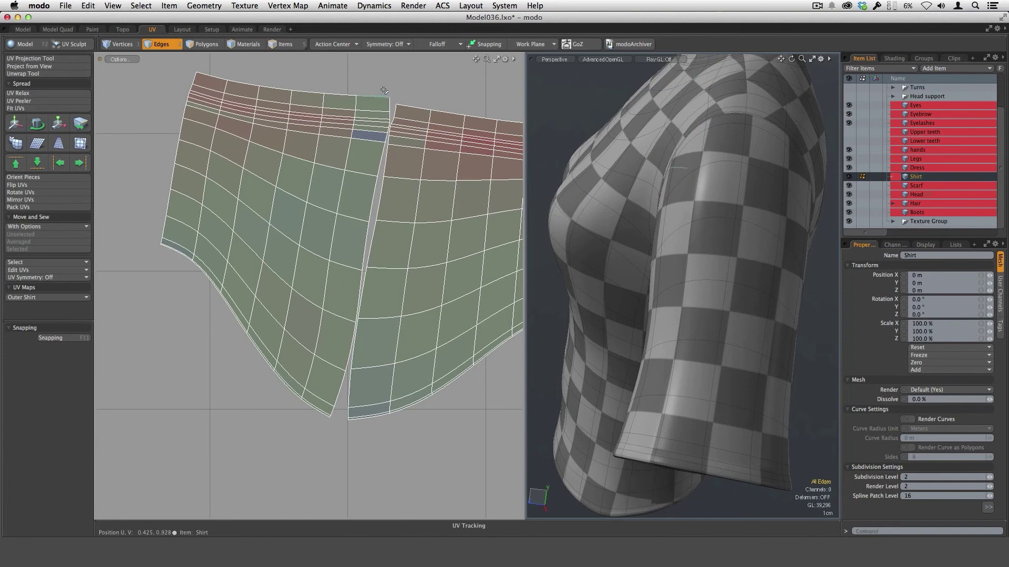
left_click(330, 456)
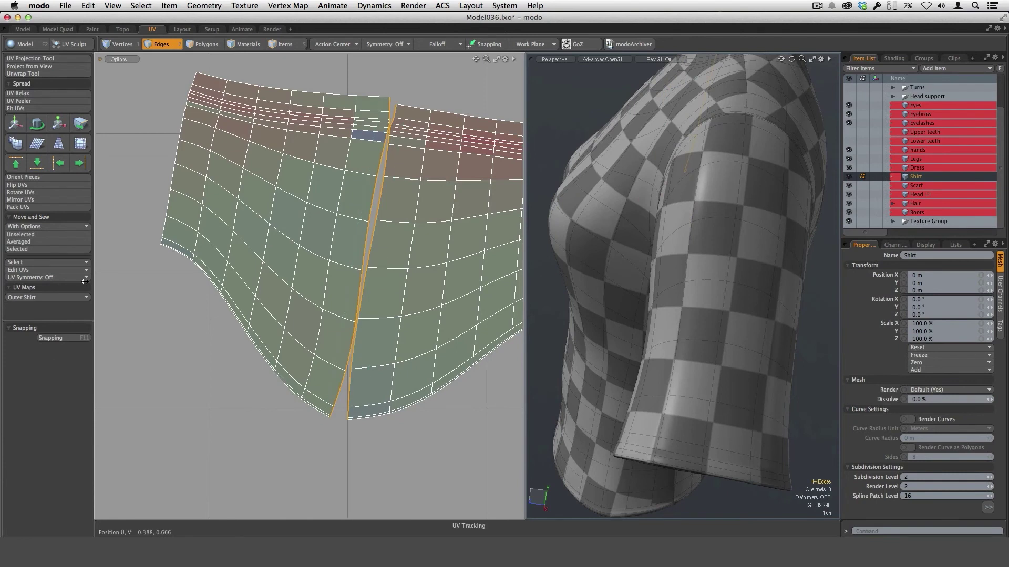
left_click(33, 248)
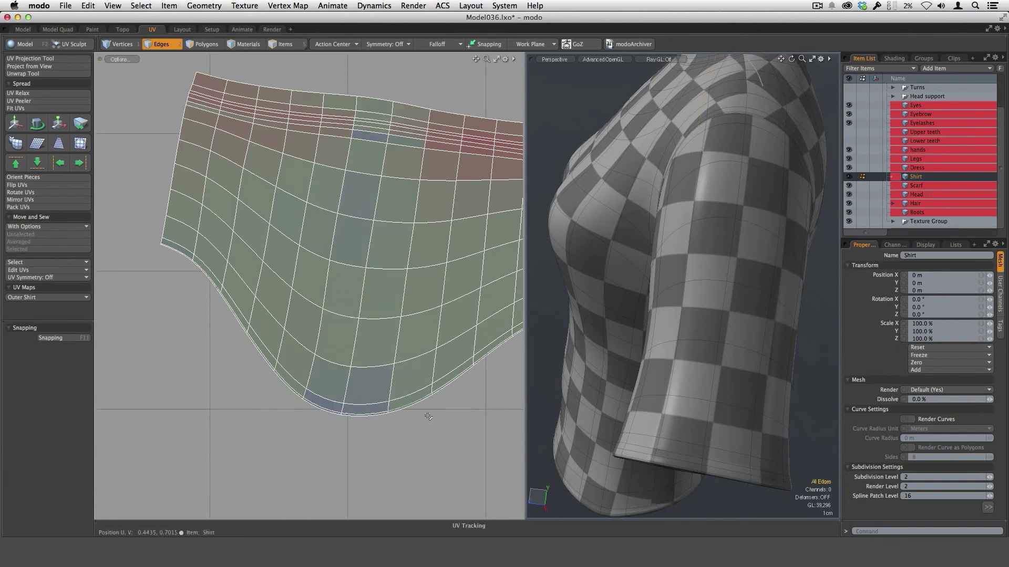
Select the second joined sleeve island and inspect the checker pattern on that sleeve of the 3D shirt
scroll(428, 417, "down", 3)
key("3")
left_click(394, 363)
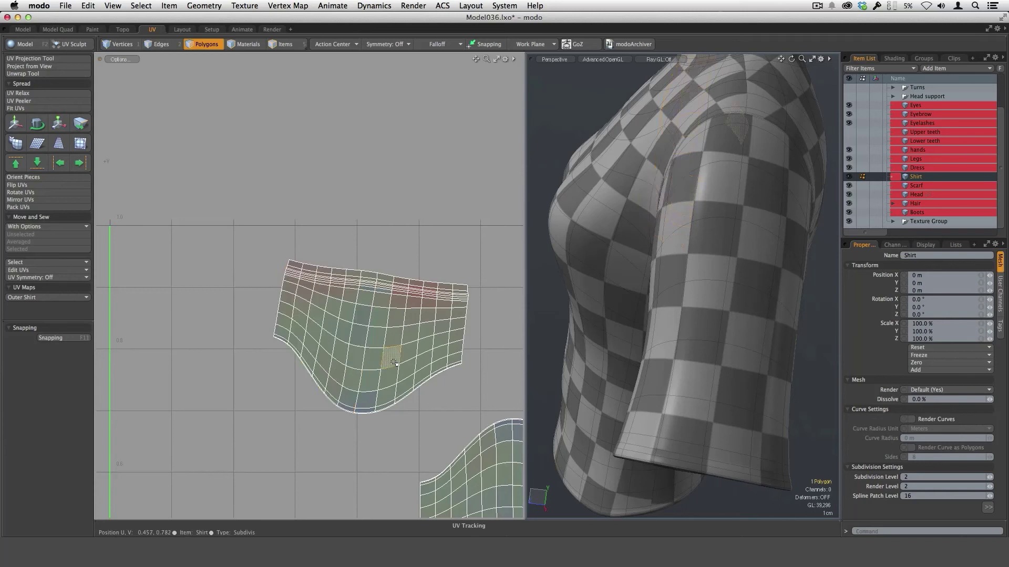
double_click(394, 363)
left_click_drag(628, 359, 698, 373, "alt")
scroll(723, 365, "down", 5)
left_click(601, 459)
left_click_drag(602, 459, 675, 353, "alt")
left_click_drag(675, 353, 696, 335, "ctrl+alt")
left_click_drag(468, 378, 450, 398, "ctrl+alt")
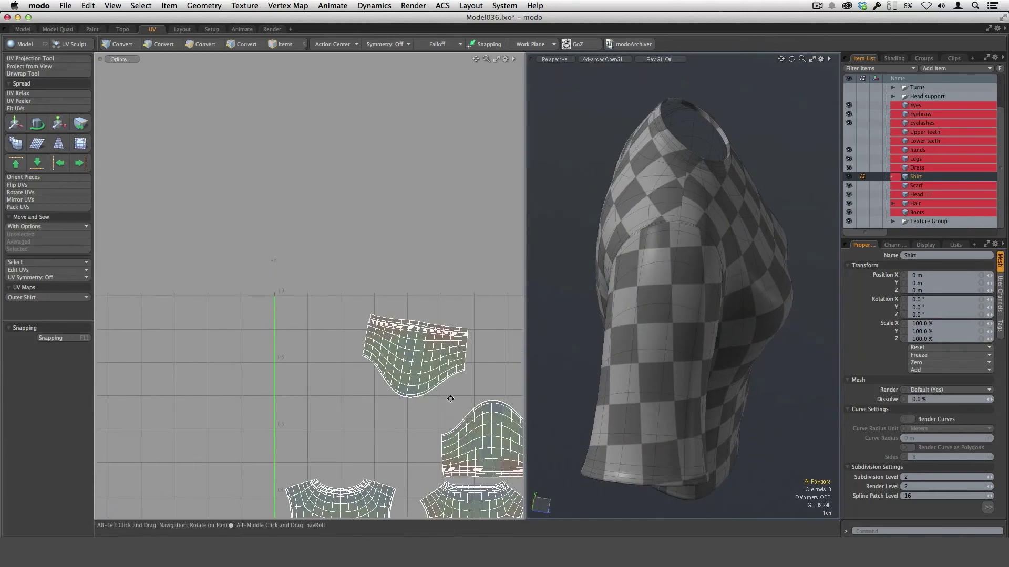
Rotate the second sleeve's UV island about 187° so its cap points up and its cuff lies level
scroll(450, 399, "down", 2)
double_click(420, 310)
key("y")
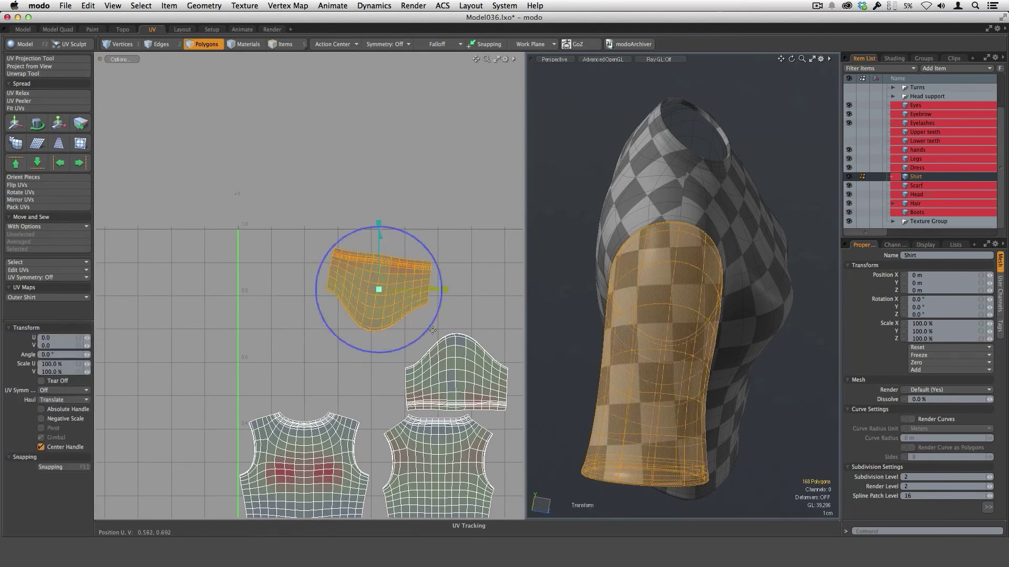
left_click_drag(428, 334, 379, 246)
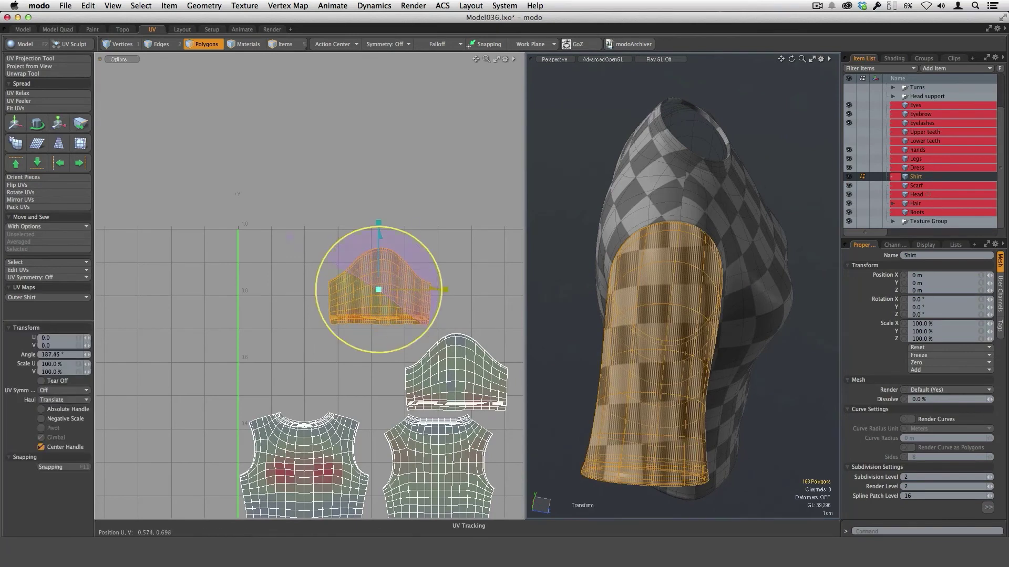
key("space")
Move the second sleeve's UV island just above the neckline of the shirt front's island
scroll(368, 326, "up", 2)
left_click_drag(402, 397, 230, 420, "alt+shift")
key("w")
left_click_drag(246, 361, 267, 368, "ctrl+alt")
left_click_drag(266, 368, 296, 383, "alt+shift")
left_click_drag(254, 374, 276, 392, "ctrl+alt")
left_click_drag(326, 342, 329, 342)
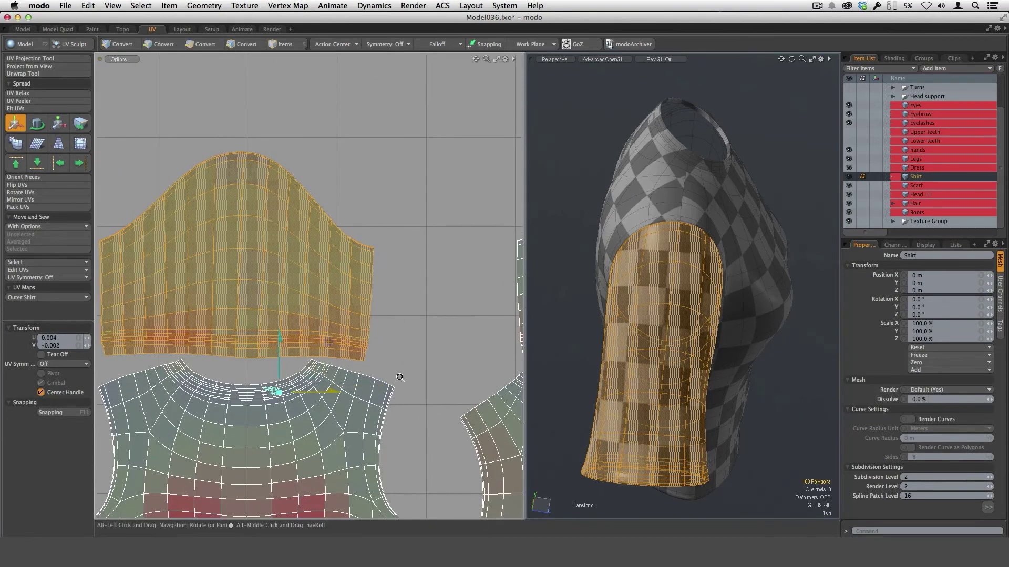
left_click_drag(399, 377, 314, 406, "ctrl+alt")
key("space")
Move the first sleeve's UV island by about -0.158 U and -0.004 V so it sits beside the second sleeve
double_click(453, 339)
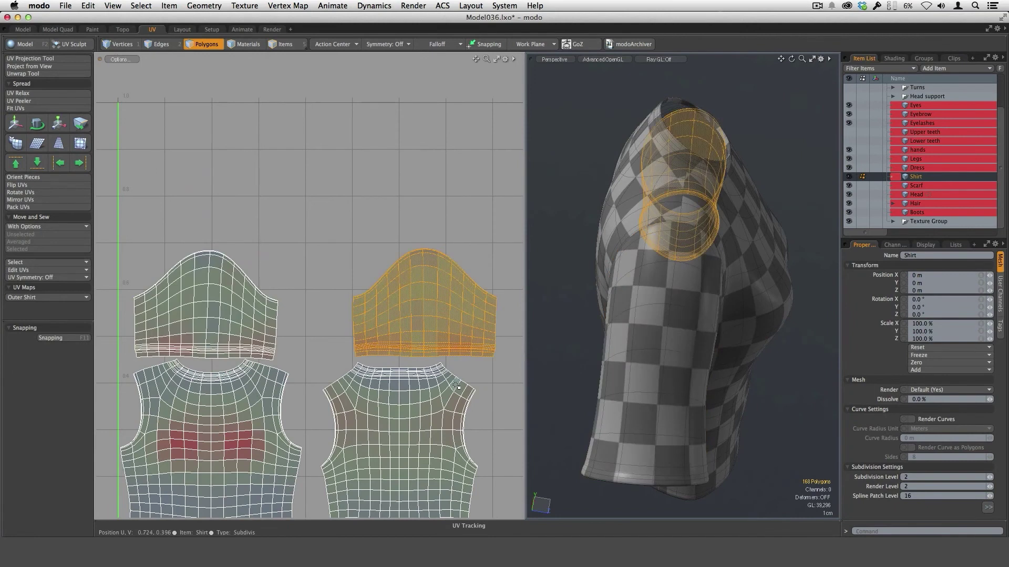
key("w")
left_click_drag(452, 393, 373, 394)
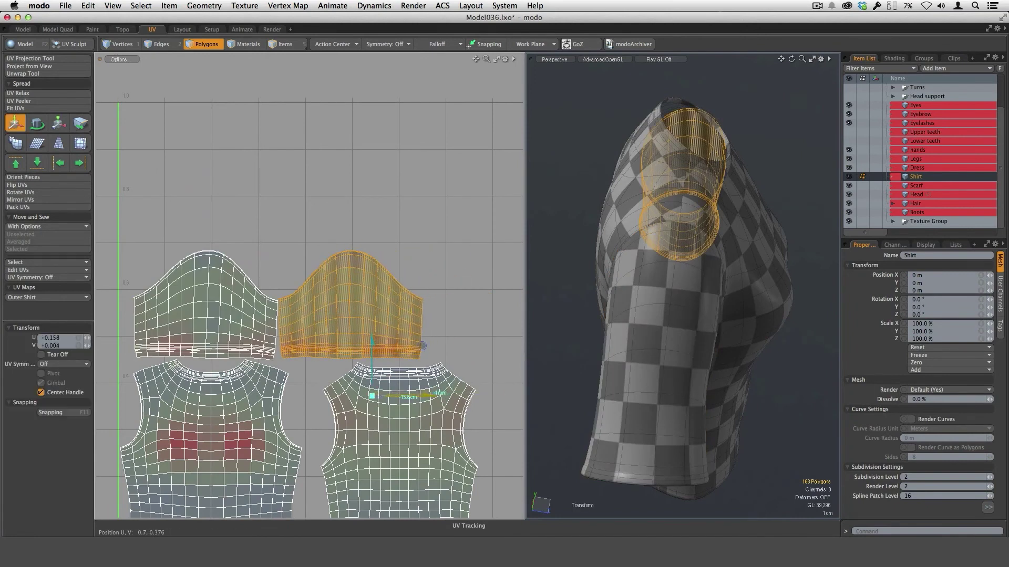
Select the shirt back's UV island and move it by -0.041 U and 0.003 V toward the shirt front's island
left_click_drag(371, 429, 423, 424, "ctrl+alt")
left_click_drag(424, 425, 416, 295, "alt+shift")
key("space")
double_click(441, 380)
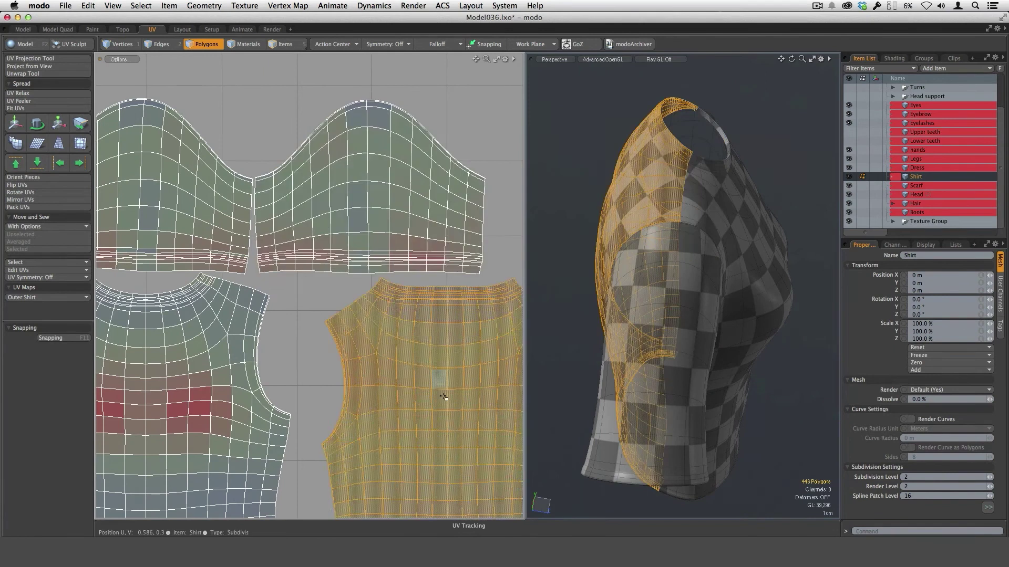
left_click_drag(443, 397, 371, 358, "ctrl+alt")
left_click_drag(371, 358, 395, 309, "alt+shift")
left_click_drag(395, 309, 419, 383, "ctrl+alt")
key("w")
left_click_drag(470, 332, 461, 330)
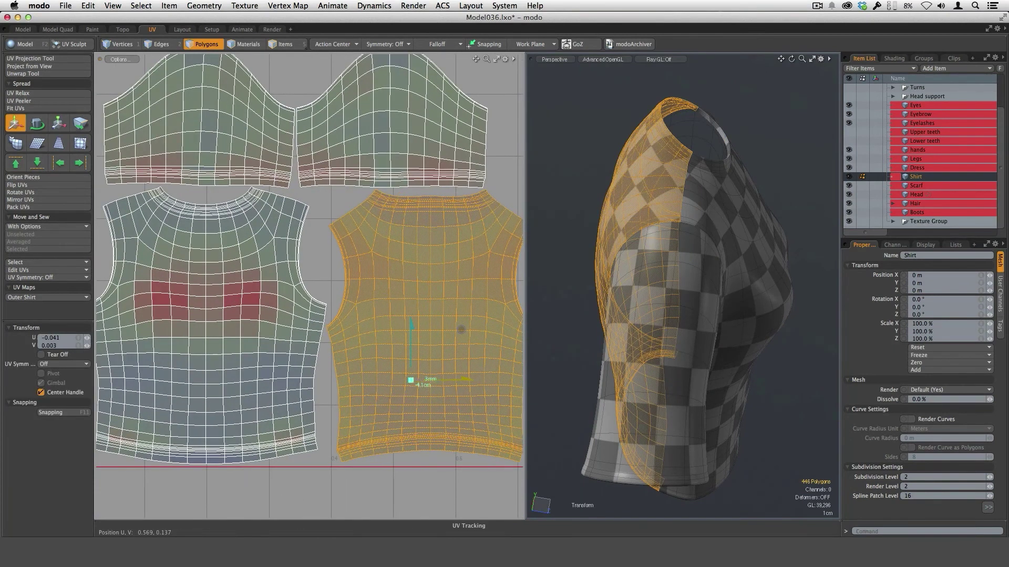
left_click_drag(435, 399, 394, 393, "ctrl+alt")
key("space")
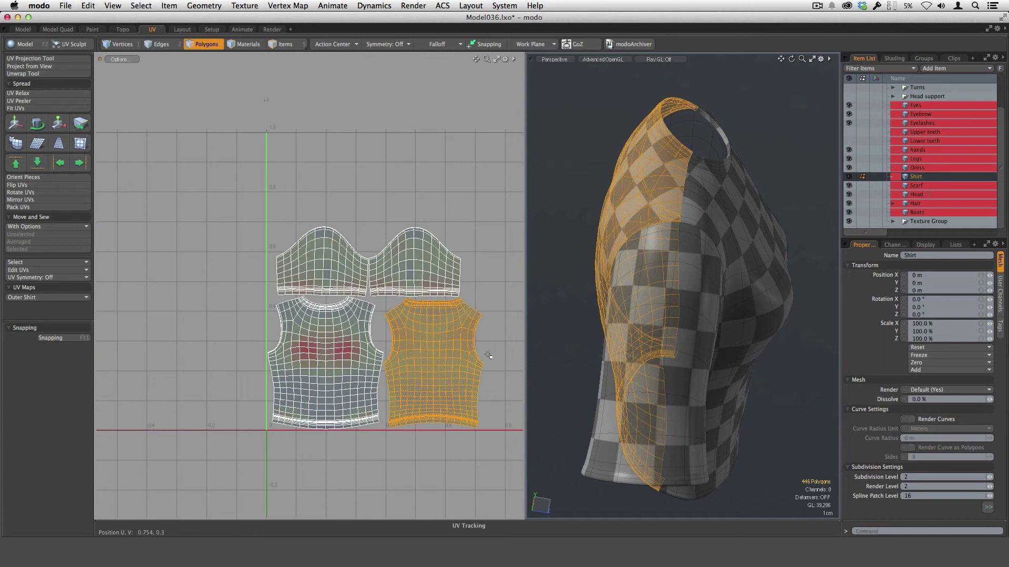
Scale all the outer shirt's UV islands together uniformly to 136.5% so they fill the UV square's width
left_click(486, 354)
left_click_drag(487, 359, 430, 401, "alt+shift")
left_click_drag(441, 414, 446, 417, "alt+shift")
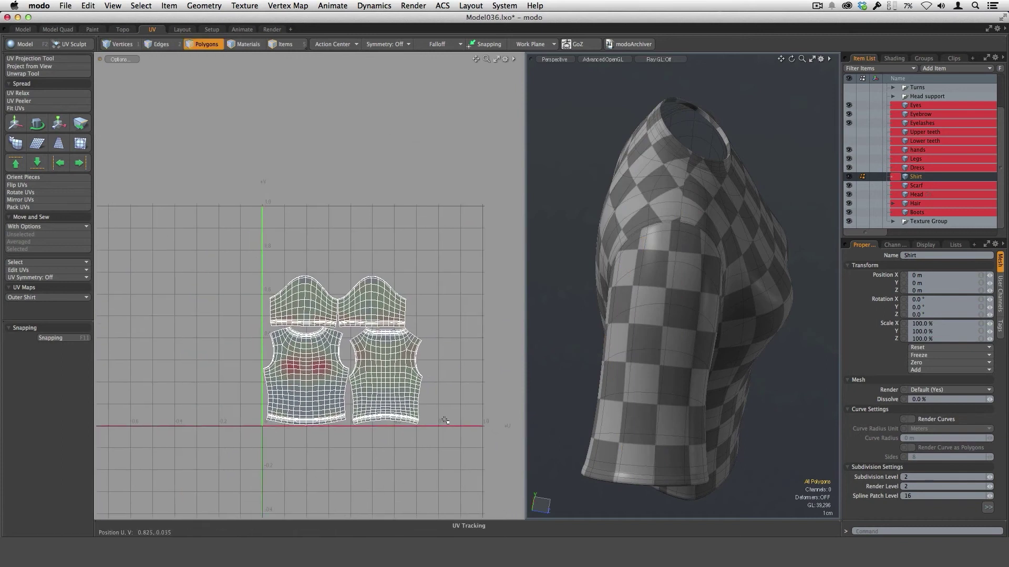
key("y")
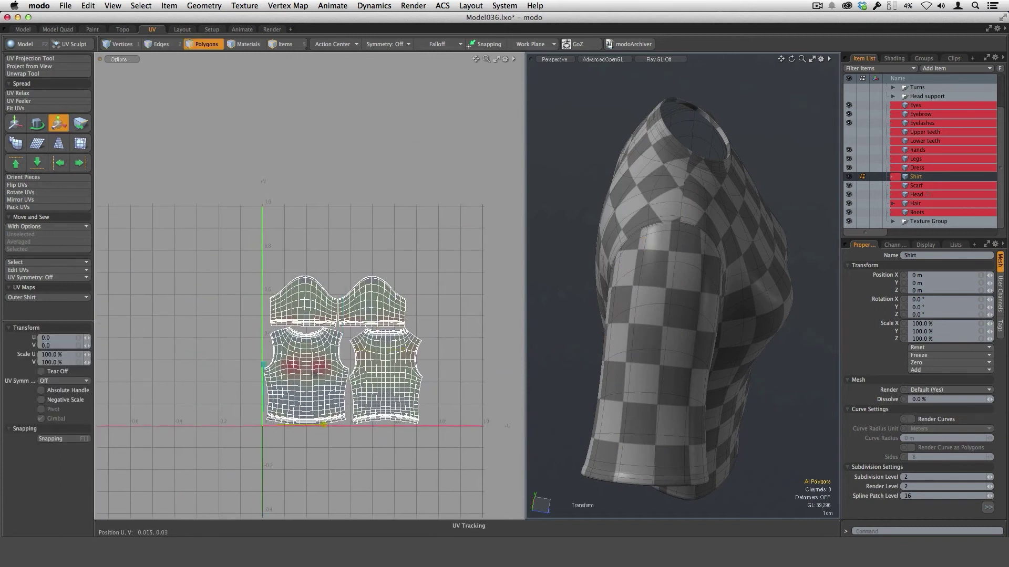
left_click_drag(314, 375, 333, 375)
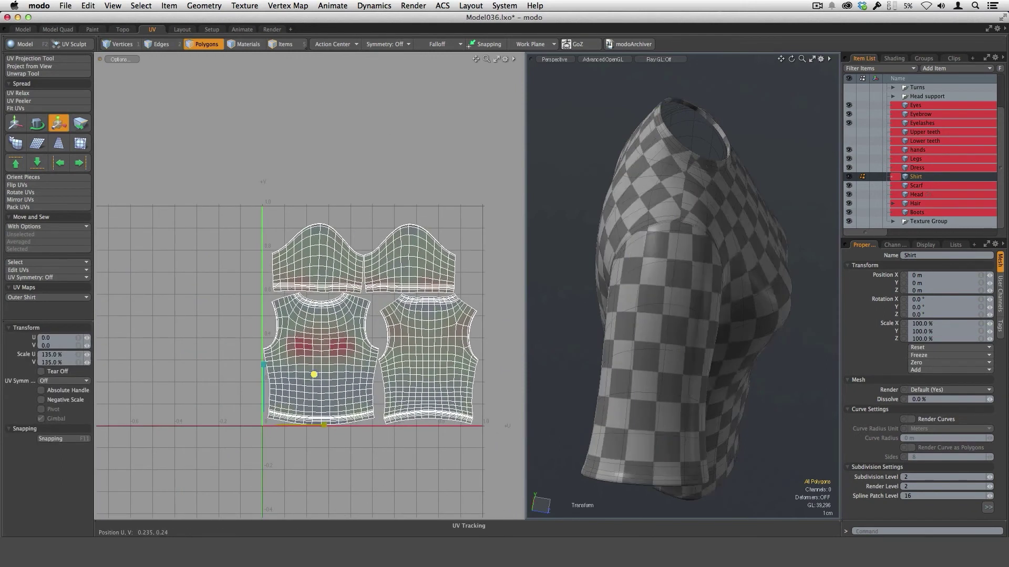
middle_click_drag(314, 374, 314, 374)
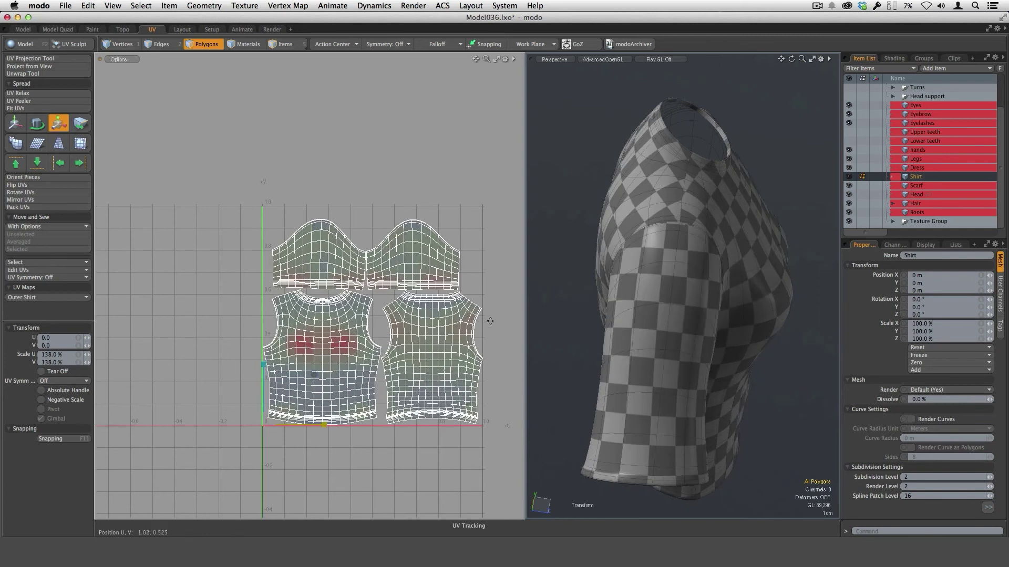
mouse_move(481, 375)
left_mouse_down("ctrl+alt")
mouse_move(554, 356)
mouse_move(474, 376)
left_mouse_up("ctrl+alt")
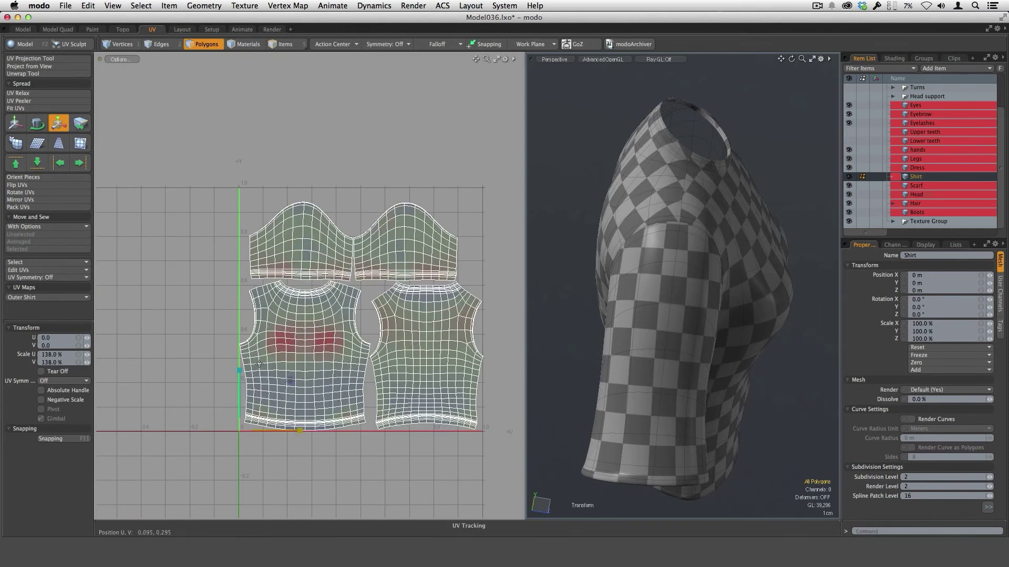
left_click_drag(290, 380, 289, 380)
left_click_drag(482, 325, 483, 327, "ctrl+alt")
scroll(483, 327, "up", 1)
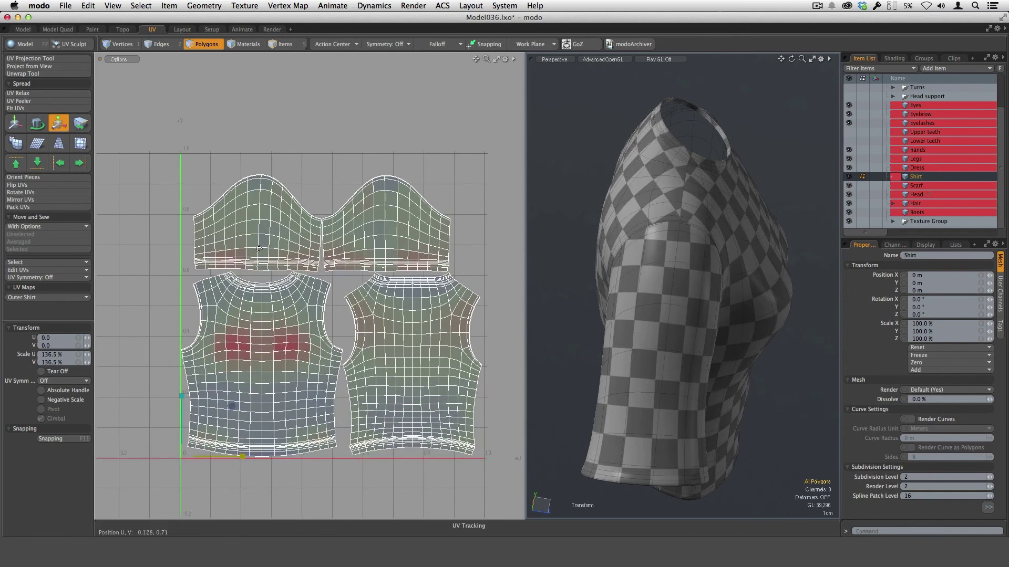
key("q")
mouse_move(452, 441)
left_mouse_down("ctrl+alt")
mouse_move(476, 442)
mouse_move(447, 440)
left_mouse_up("ctrl+alt")
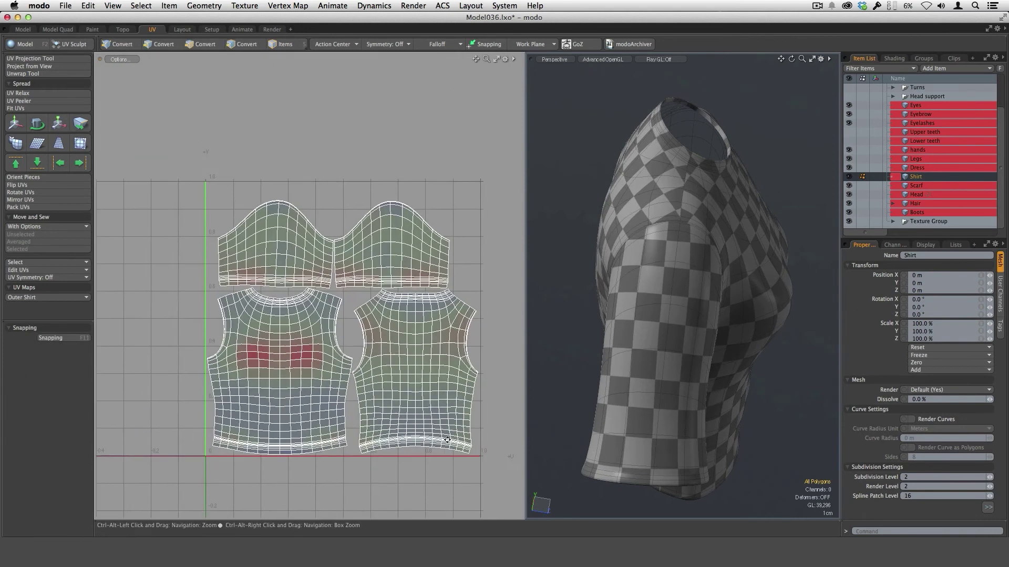
Relax the shirt front's UV island with UV Relax in Adaptive mode to even out the stretching at the chest
left_click_drag(691, 385, 791, 314, "alt")
left_click_drag(619, 344, 661, 315, "alt")
left_click_drag(400, 370, 382, 363, "alt+shift")
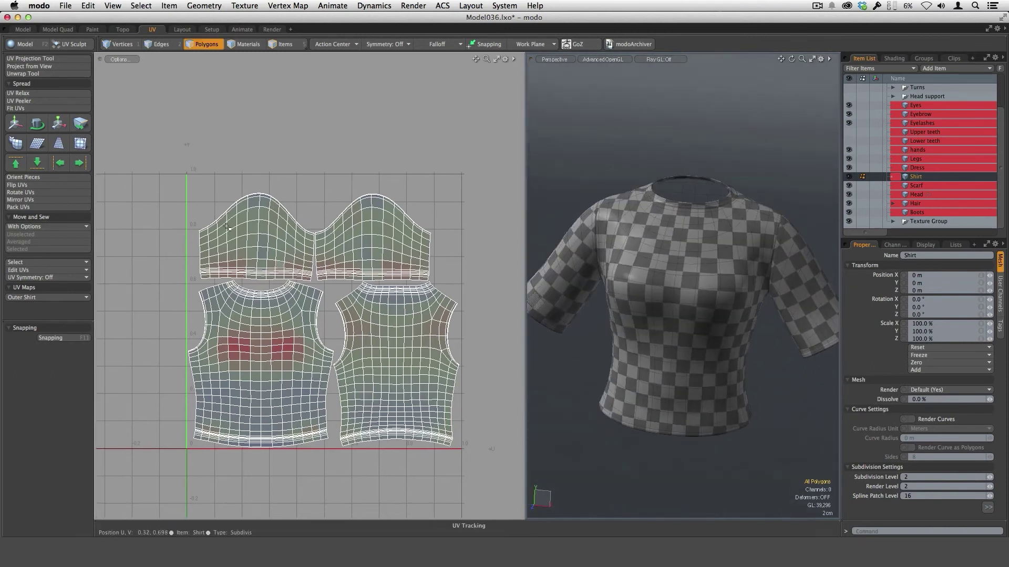
left_click(35, 97)
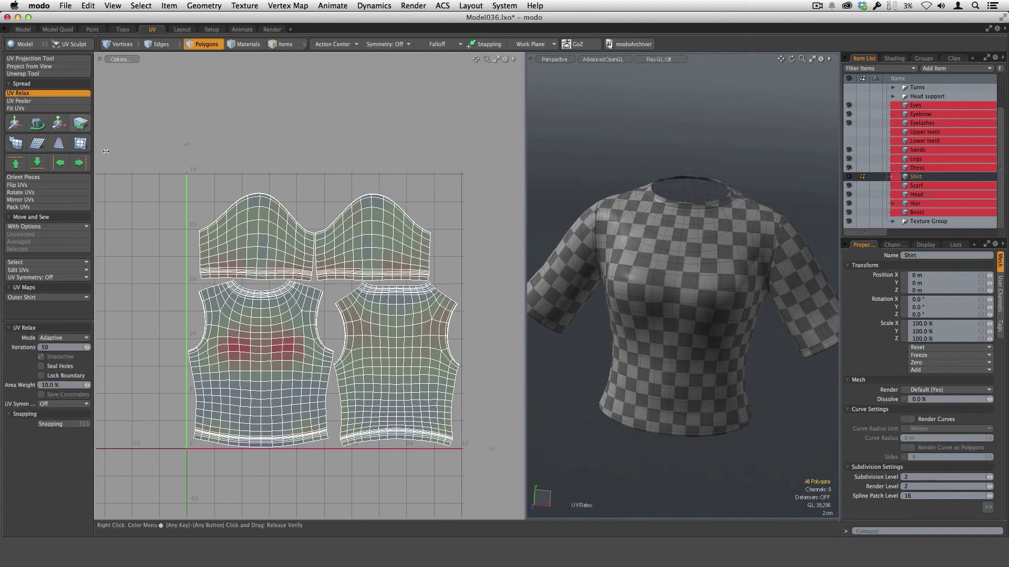
key("space")
double_click(290, 387)
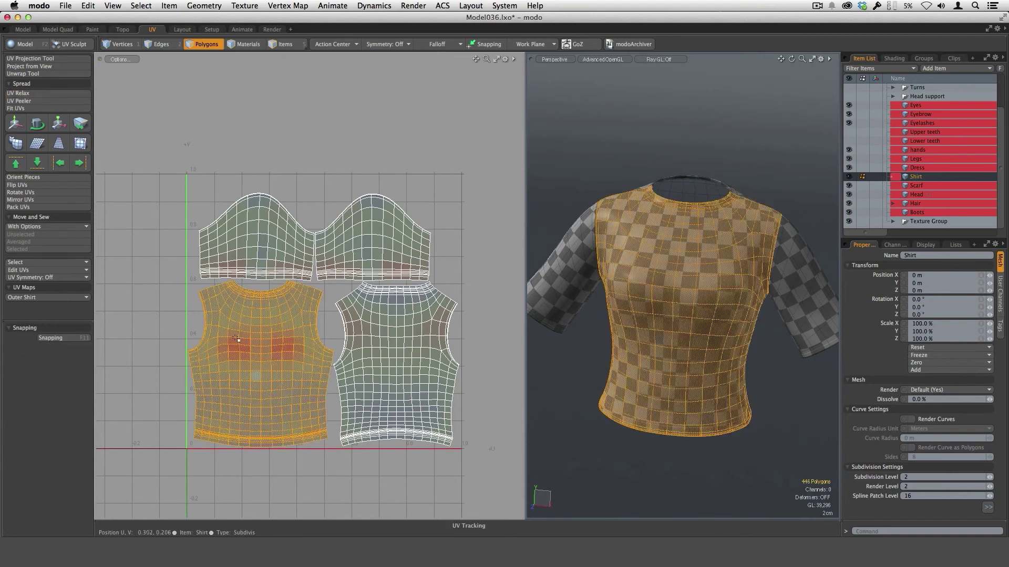
left_click(33, 95)
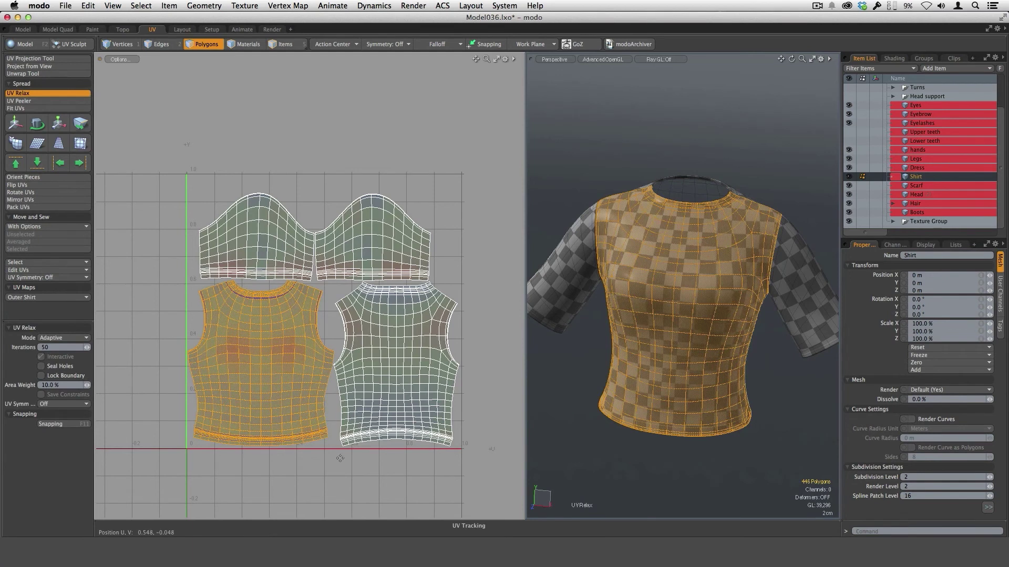
key("q")
left_click(660, 460)
Examine the checker pattern on the 3D shirt's neckline, chest, side and sleeve for distortion
left_click_drag(747, 413, 732, 245, "alt")
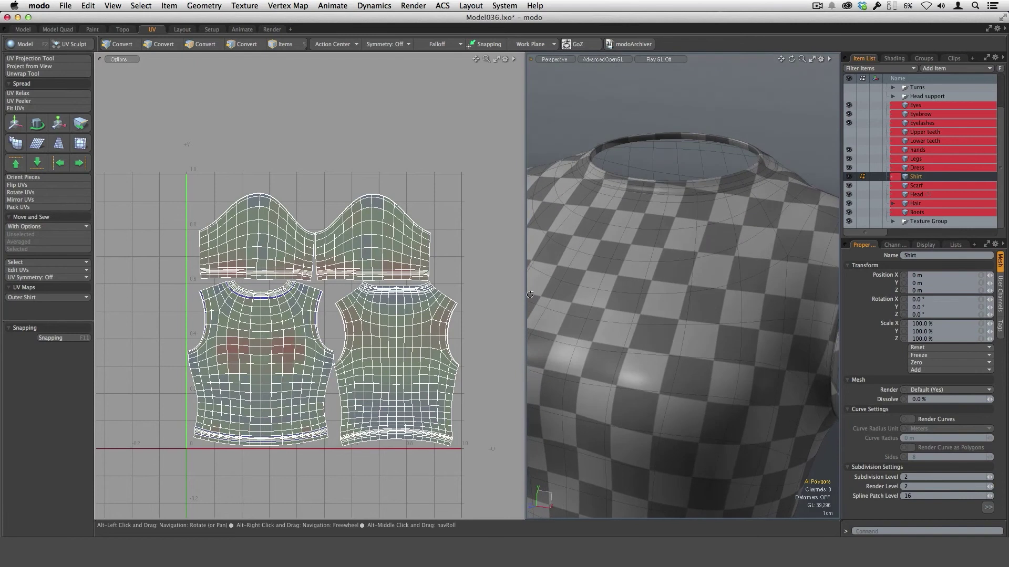
left_click_drag(262, 300, 277, 300, "ctrl+alt")
left_click_drag(404, 342, 390, 341, "ctrl+alt")
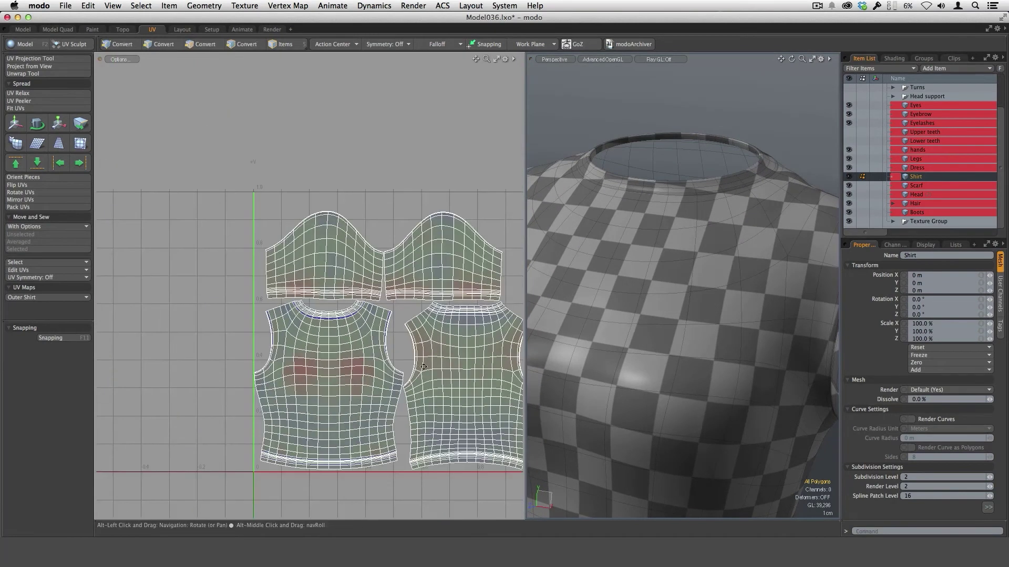
left_click_drag(772, 278, 689, 386, "alt")
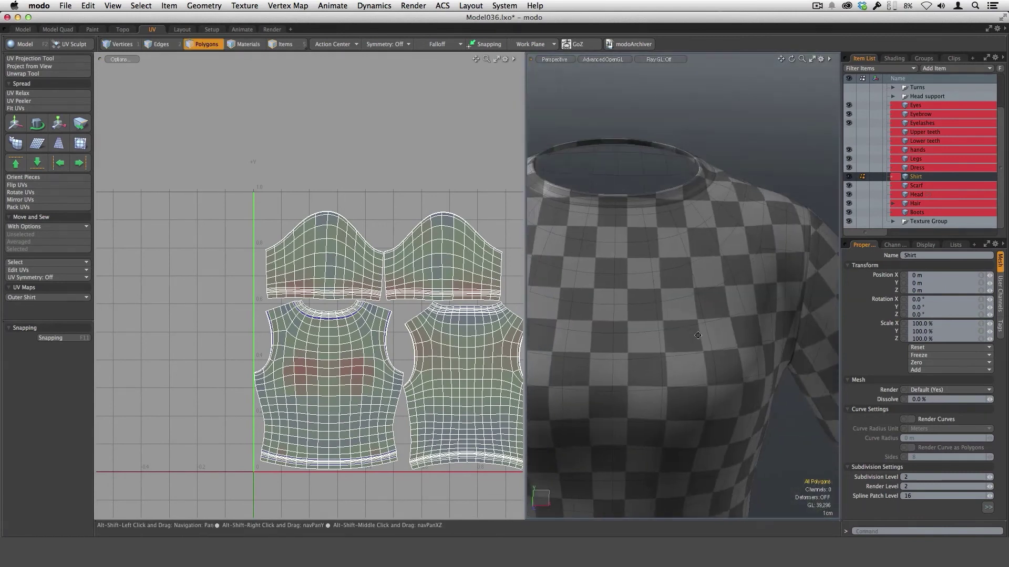
left_click_drag(468, 384, 435, 373, "alt")
left_click_drag(678, 443, 620, 441, "ctrl+alt")
left_click_drag(620, 441, 625, 357, "alt+shift")
left_click_drag(688, 329, 704, 321, "alt")
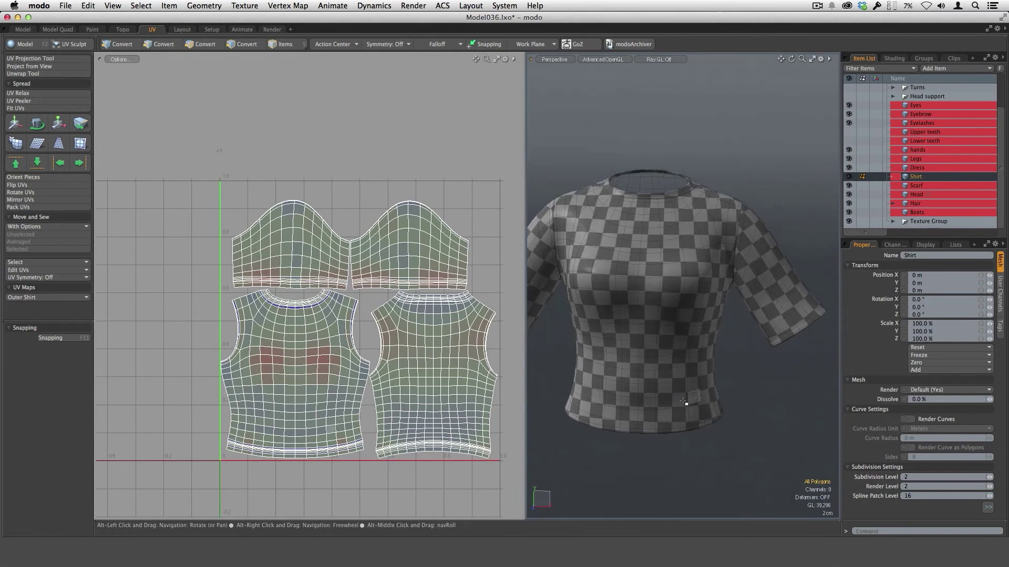
left_click_drag(684, 402, 724, 347, "alt")
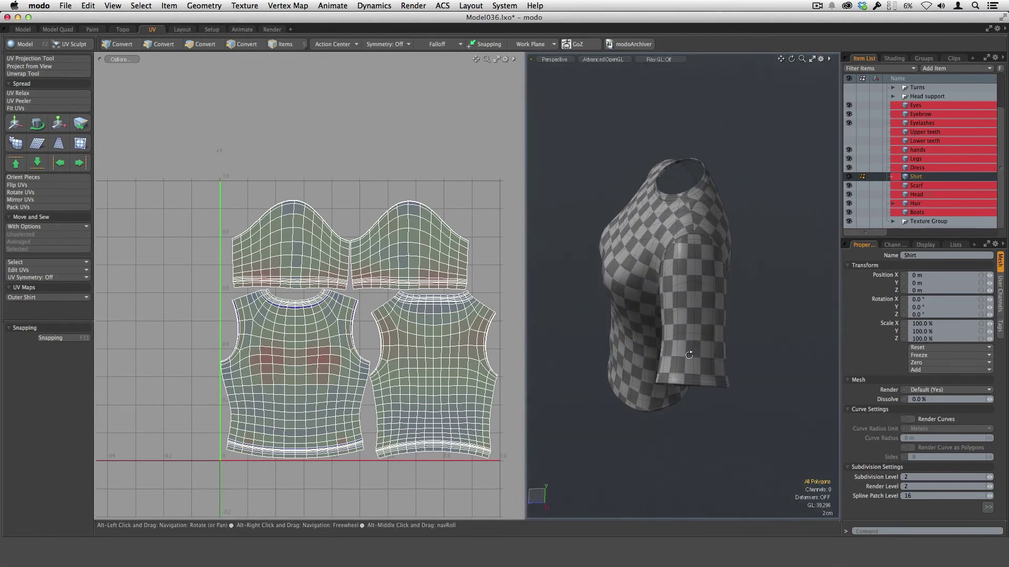
scroll(688, 365, "up", 2)
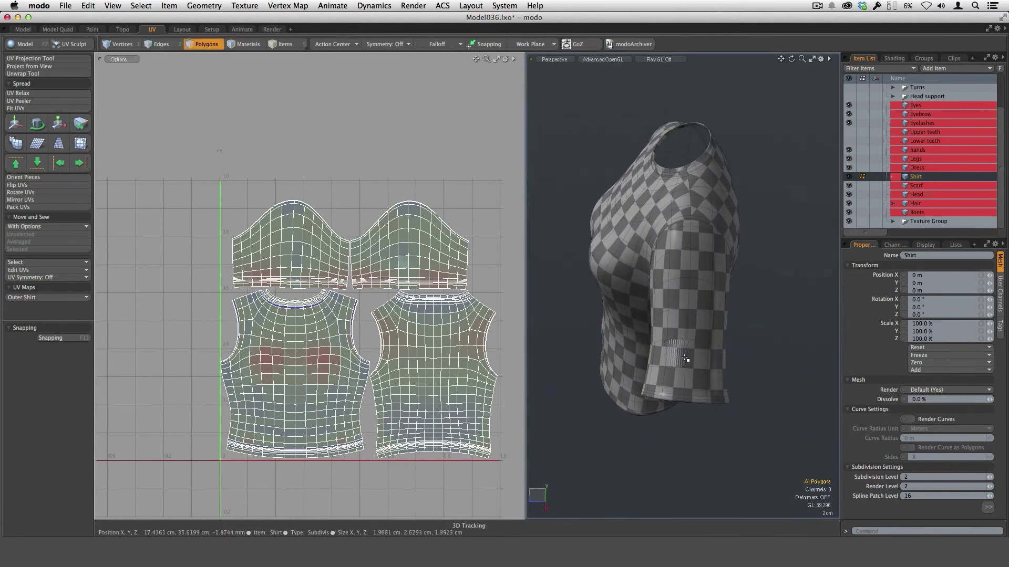
left_click_drag(703, 390, 719, 374, "alt")
scroll(725, 367, "up", 4)
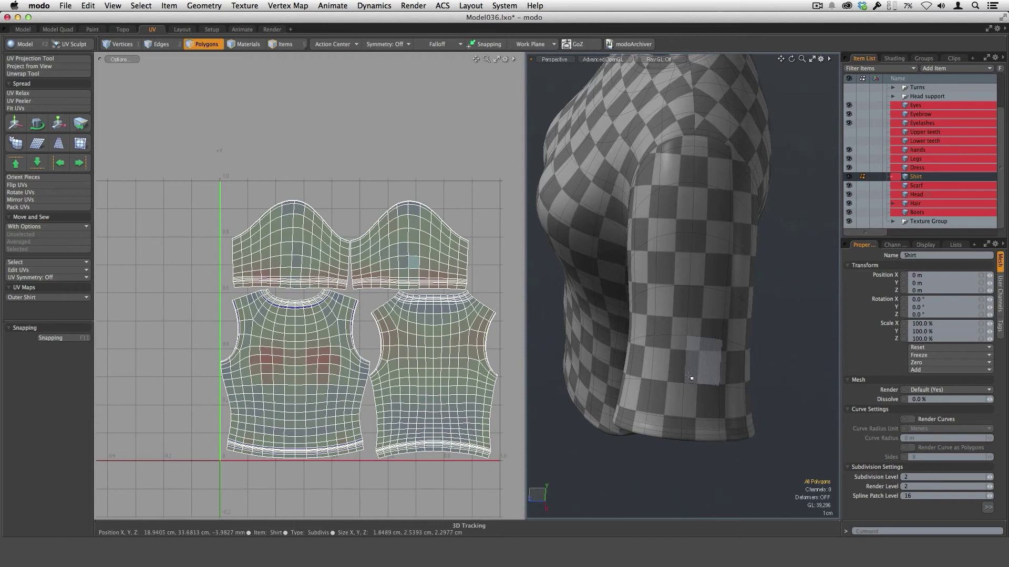
left_click_drag(691, 327, 797, 290, "alt")
scroll(746, 320, "down", 4)
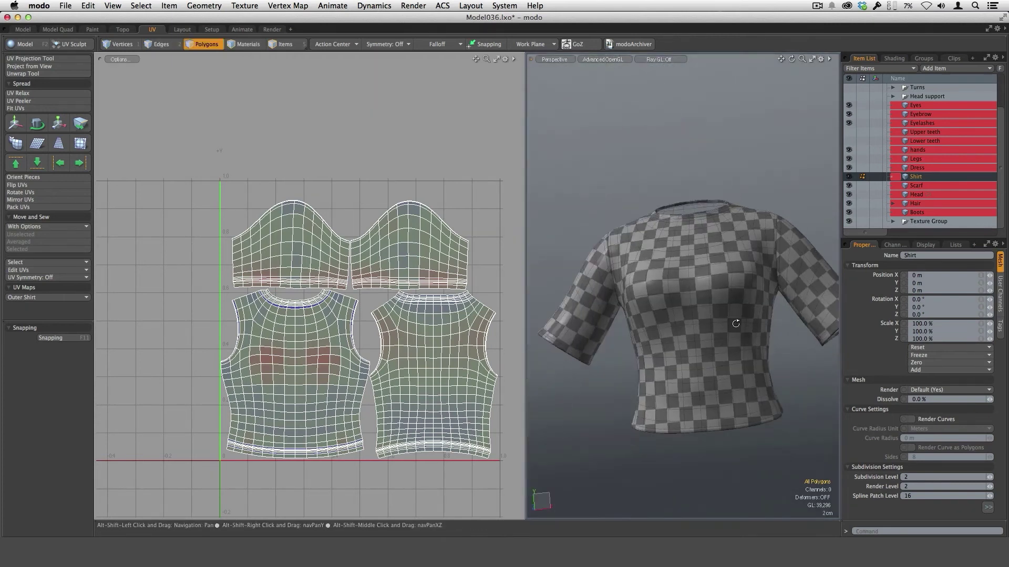
left_click_drag(734, 320, 711, 361, "alt")
Widen the 3D view and isolate the under sleeves by unhiding the shirt's geometry and hiding the outer shirt's polygons
left_click_drag(526, 368, 436, 391)
left_click(955, 245)
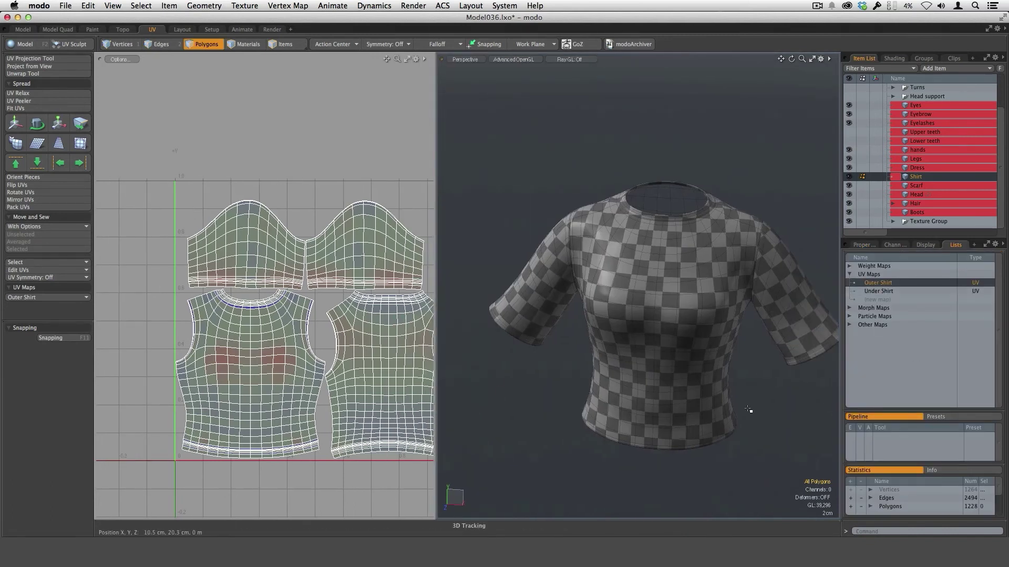
key("u")
left_click_drag(750, 439, 685, 388, "alt")
left_click_drag(685, 388, 725, 408, "alt+shift")
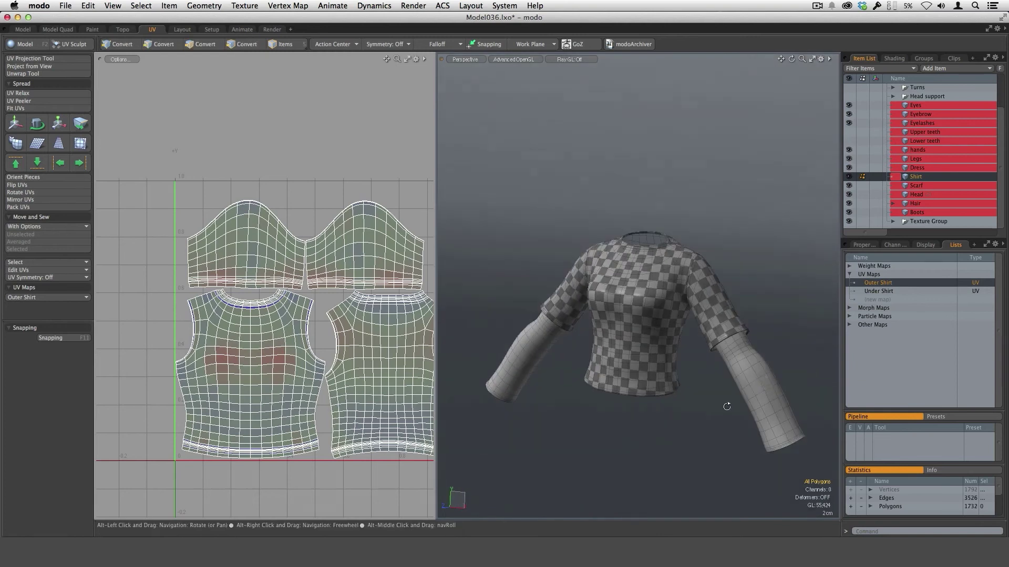
double_click(654, 376)
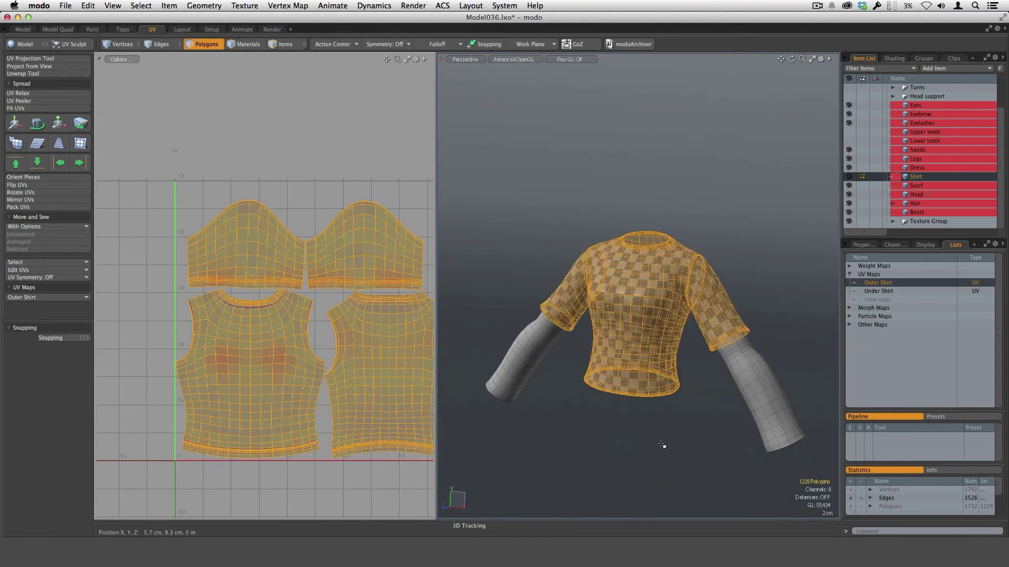
key("h")
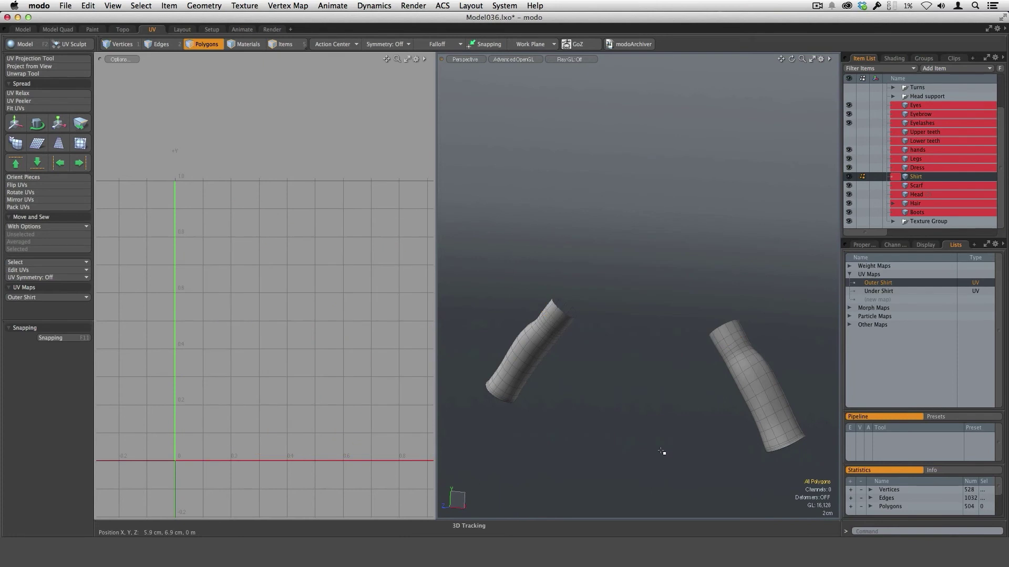
Make the Under Shirt UV map current and select a lengthwise seam of edges along the underside of one under sleeve
left_click(882, 293)
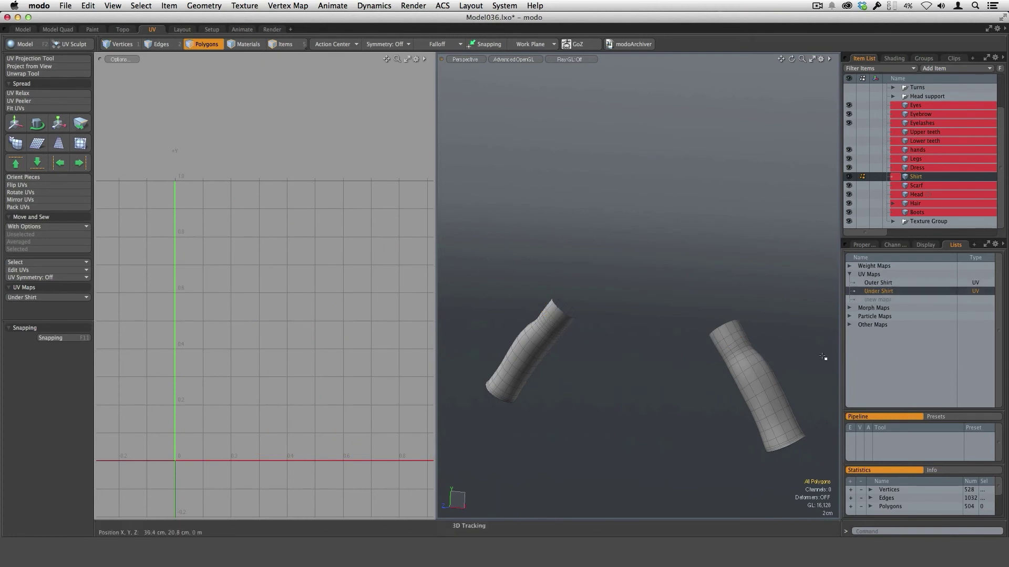
left_click_drag(772, 377, 688, 337, "alt")
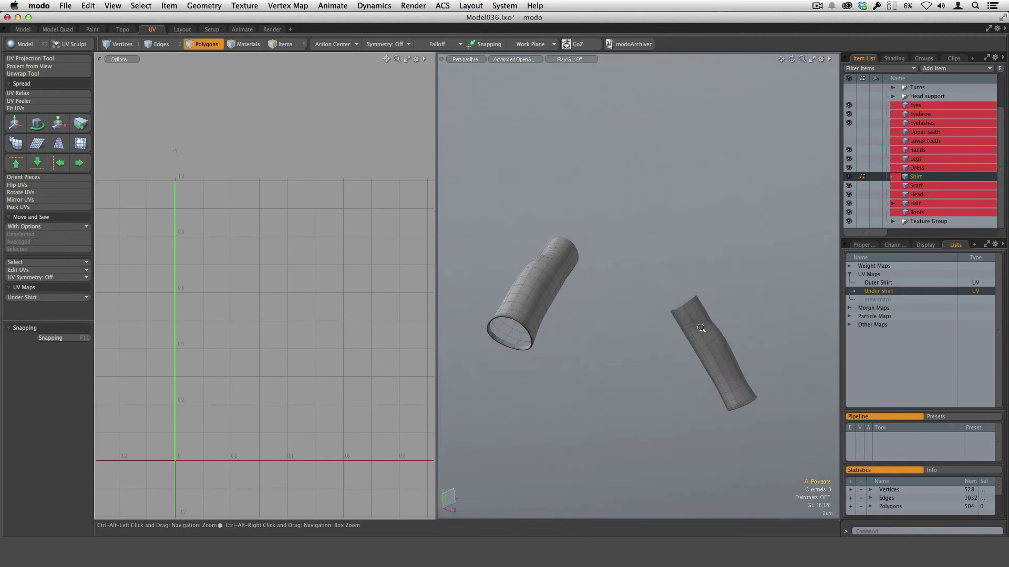
scroll(703, 330, "up", 3)
left_click_drag(732, 382, 655, 213, "alt")
key("2")
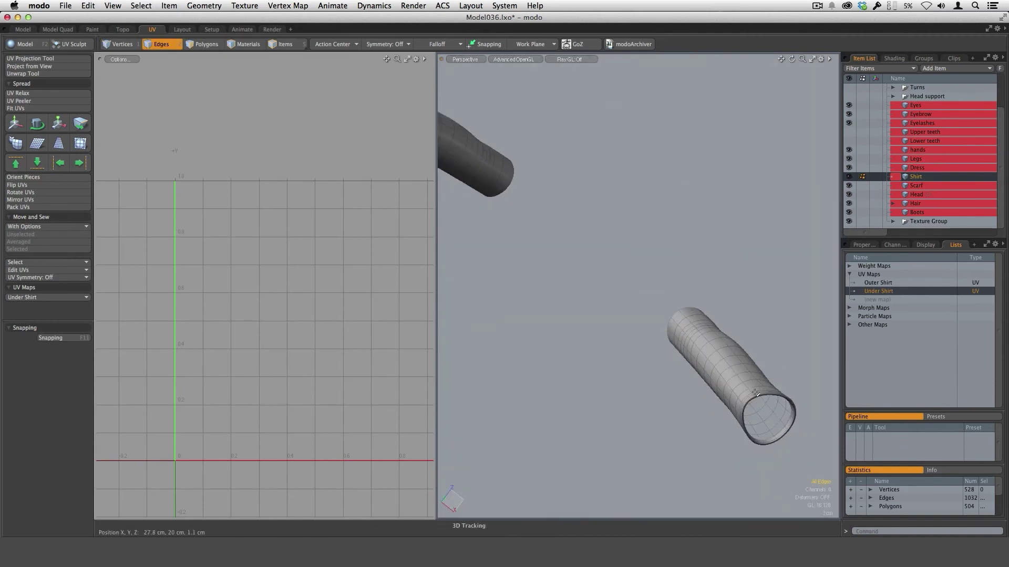
left_click_drag(752, 369, 725, 328, "alt")
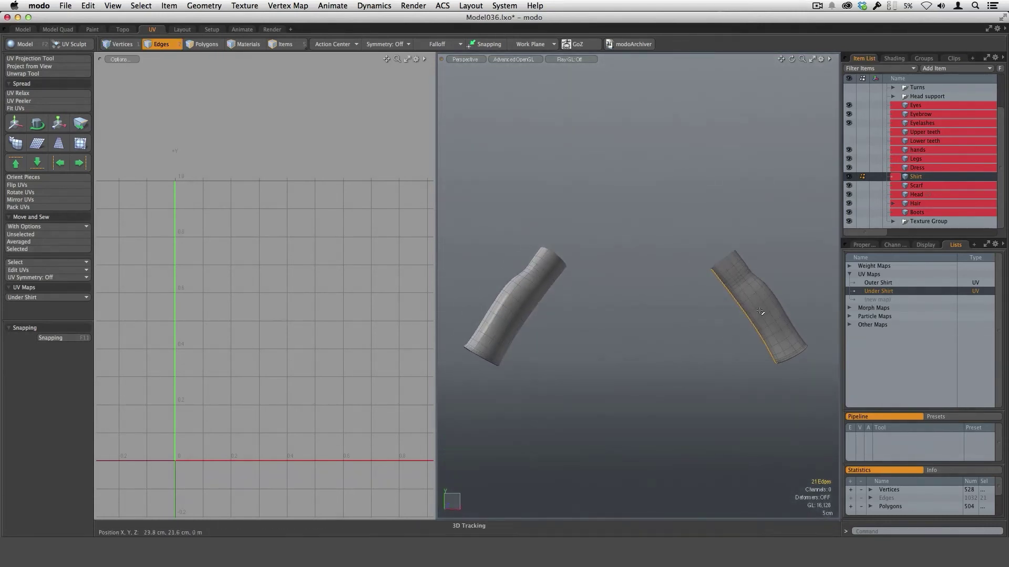
Hide the other under sleeve and return to edge selection with the seam still selected
key("3")
double_click(526, 296)
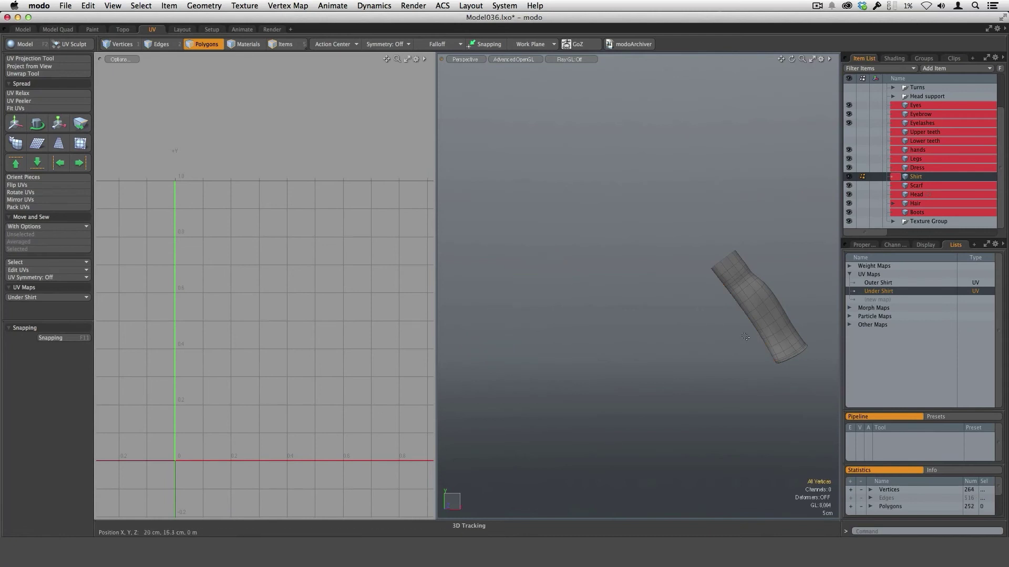
key("space")
key("space")
Unwrap the visible under sleeve from its seam edges with UV Peeler, spanning 0 to 0.78 U and 0 to 0.605 V
left_click_drag(683, 374, 784, 344, "alt")
left_click_drag(704, 283, 698, 311, "alt")
scroll(392, 399, "down", 2)
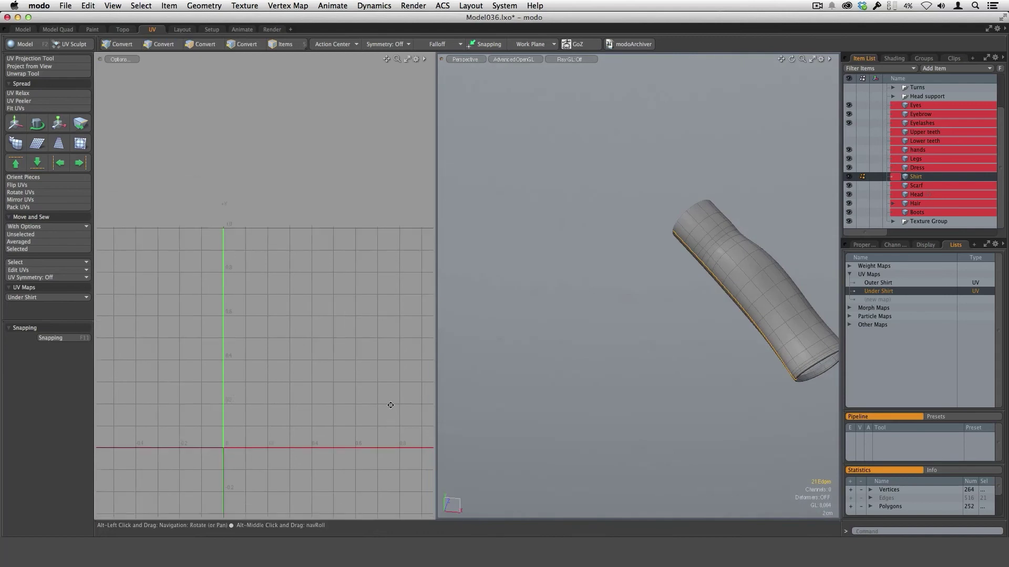
left_click_drag(389, 405, 366, 408, "alt")
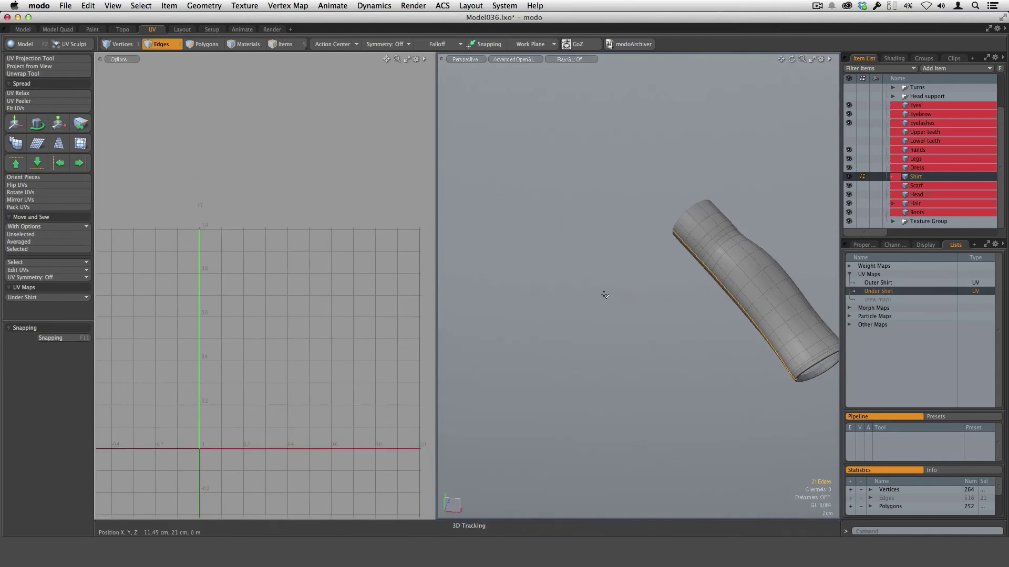
left_click(32, 101)
left_click(305, 371)
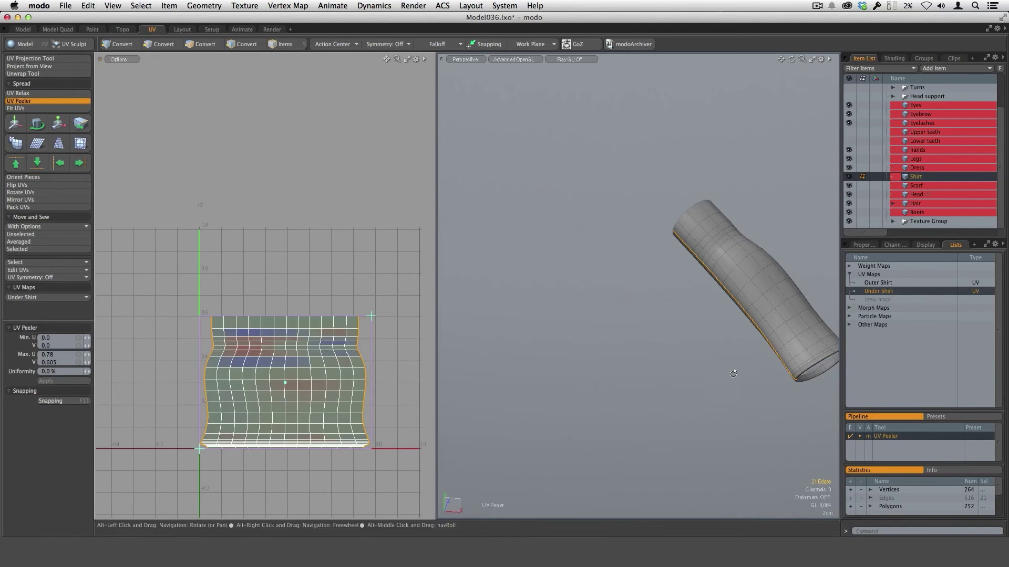
left_click_drag(734, 373, 700, 338, "alt")
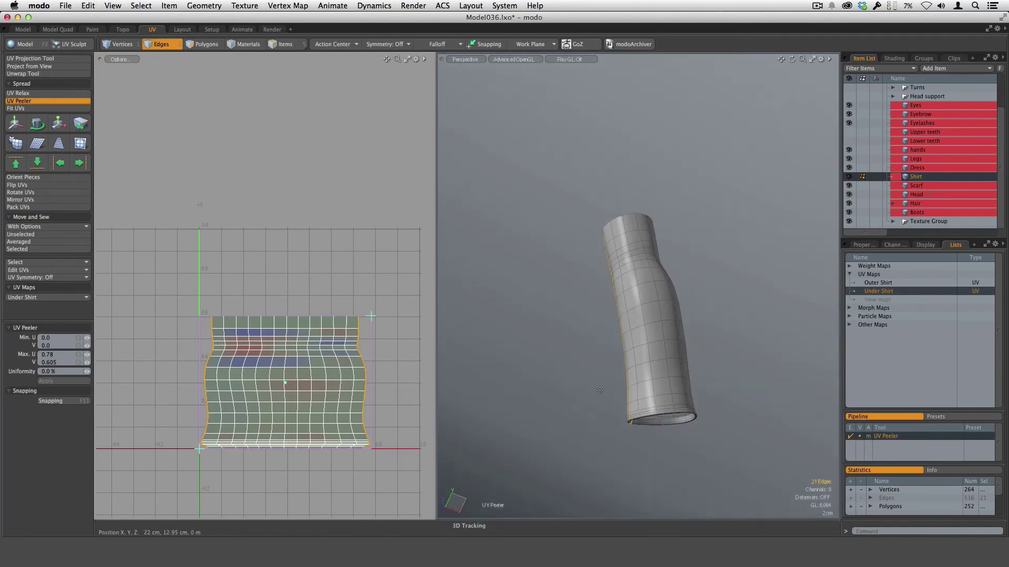
Drop UV Peeler and move the xlarge checker image layer from the Outer Shirt material group into the Under Shirt group
key("space")
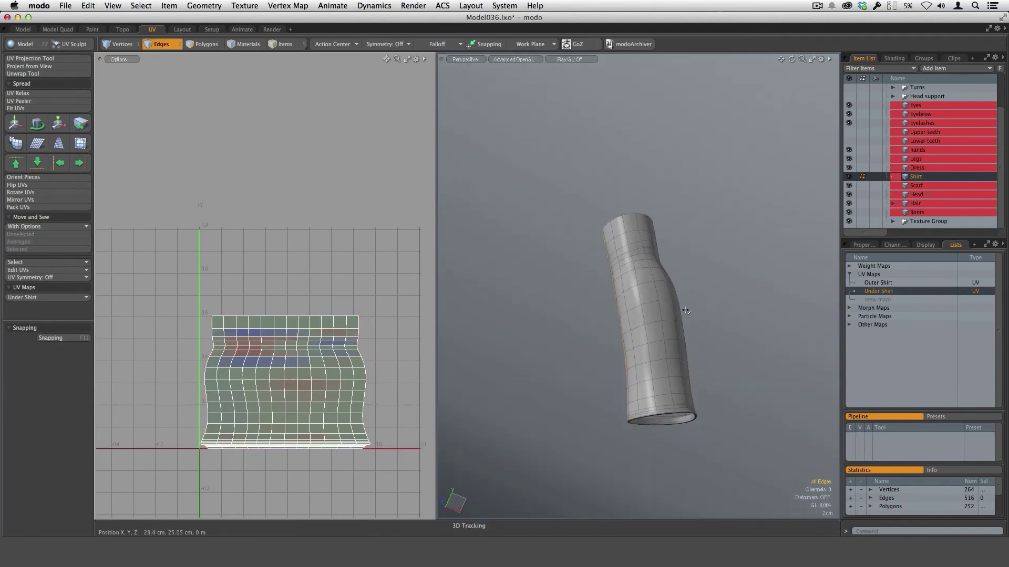
left_click(894, 58)
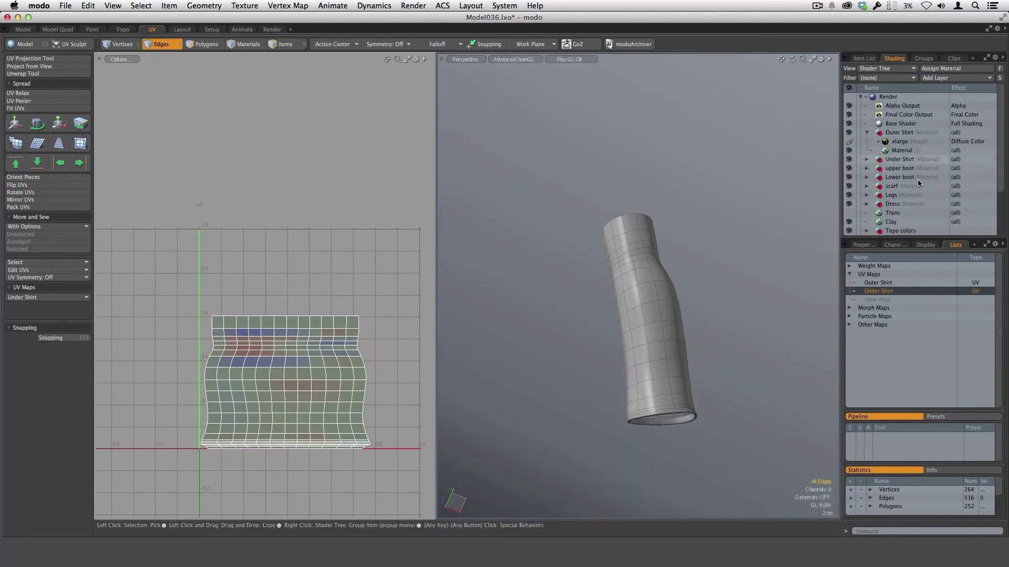
left_click_drag(898, 145, 904, 160)
left_click(867, 150)
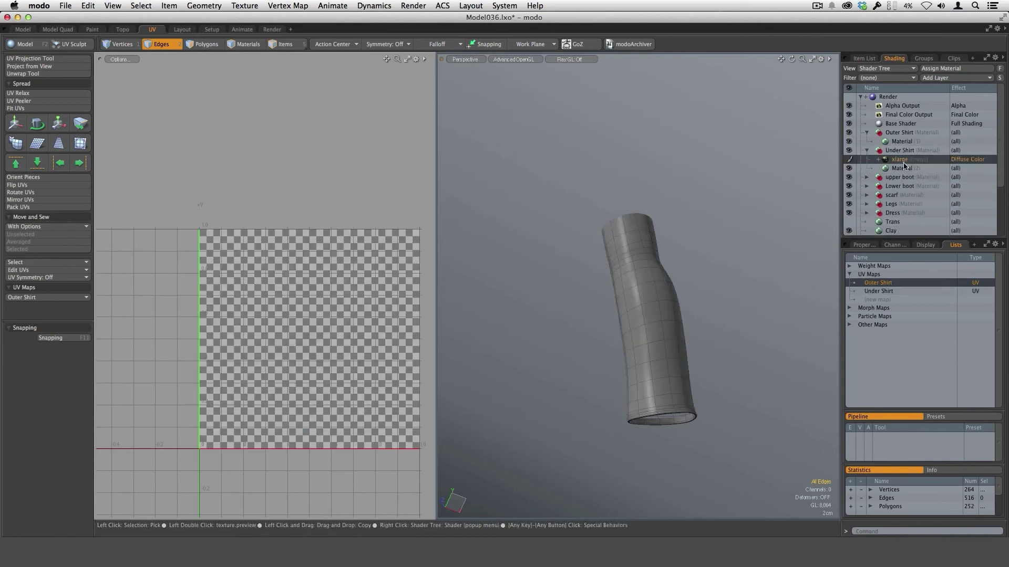
Set the checker image's texture locator to use the Under Shirt UV map
left_click(865, 245)
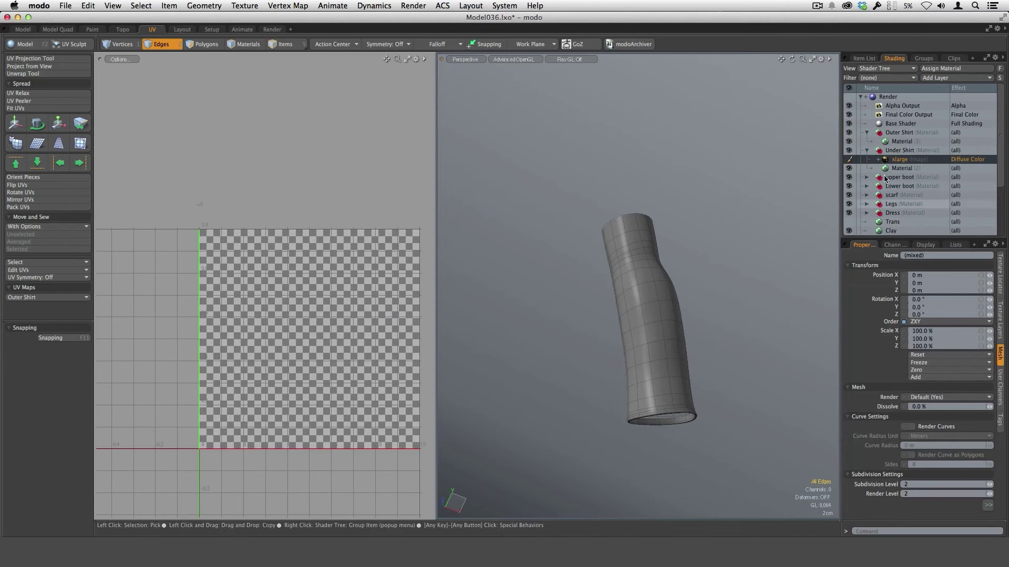
left_click(1002, 291)
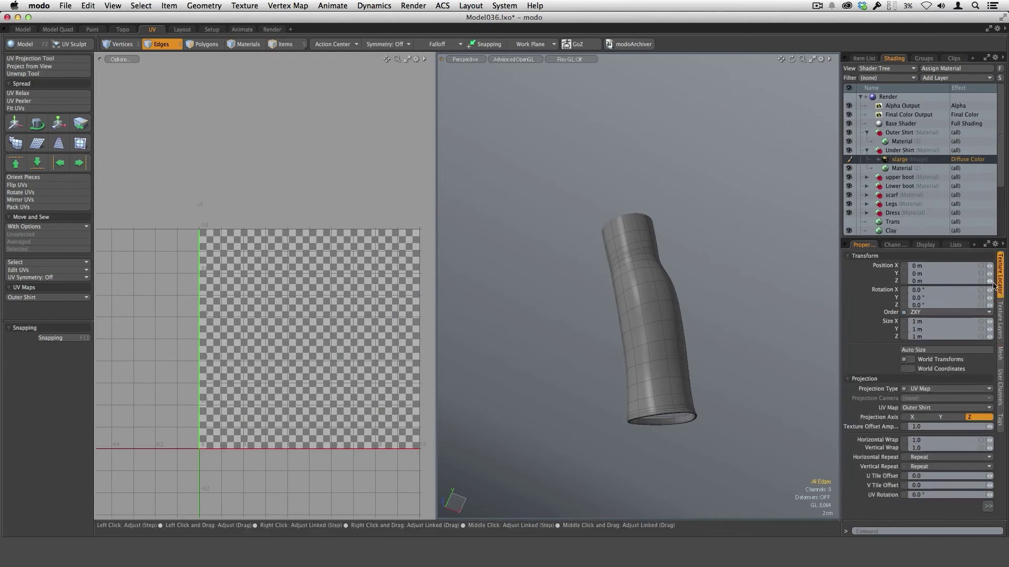
left_click(926, 409)
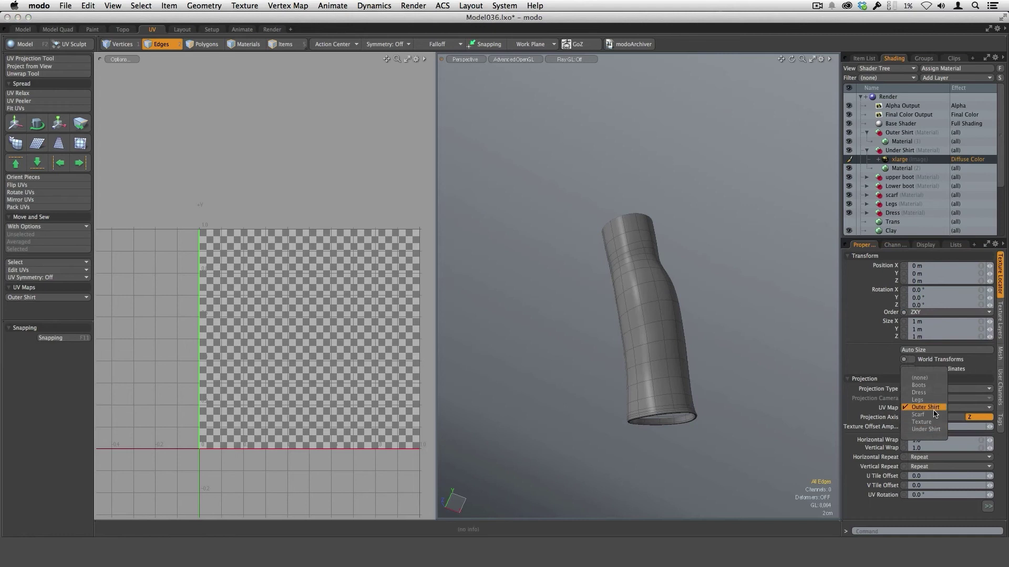
left_click(926, 429)
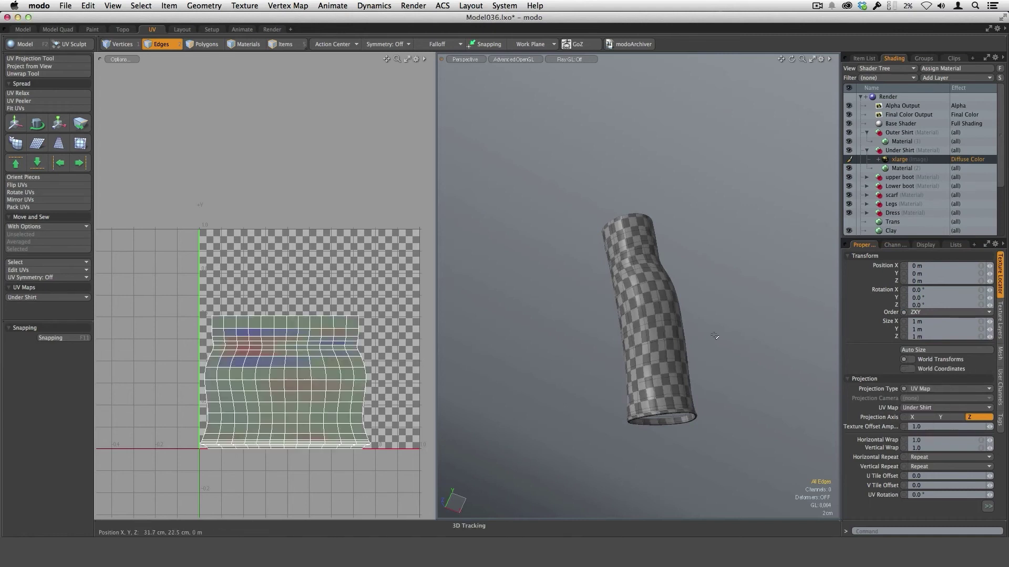
Scale the under sleeve's UV island to 132% in V, checking the checker squares around the sleeve
left_click_drag(714, 335, 702, 307, "alt")
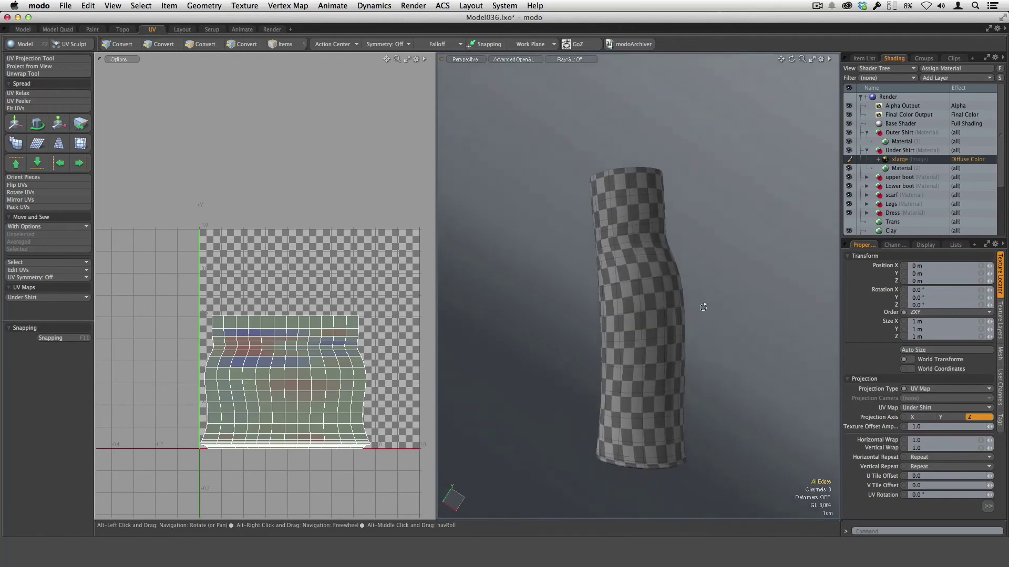
key("y")
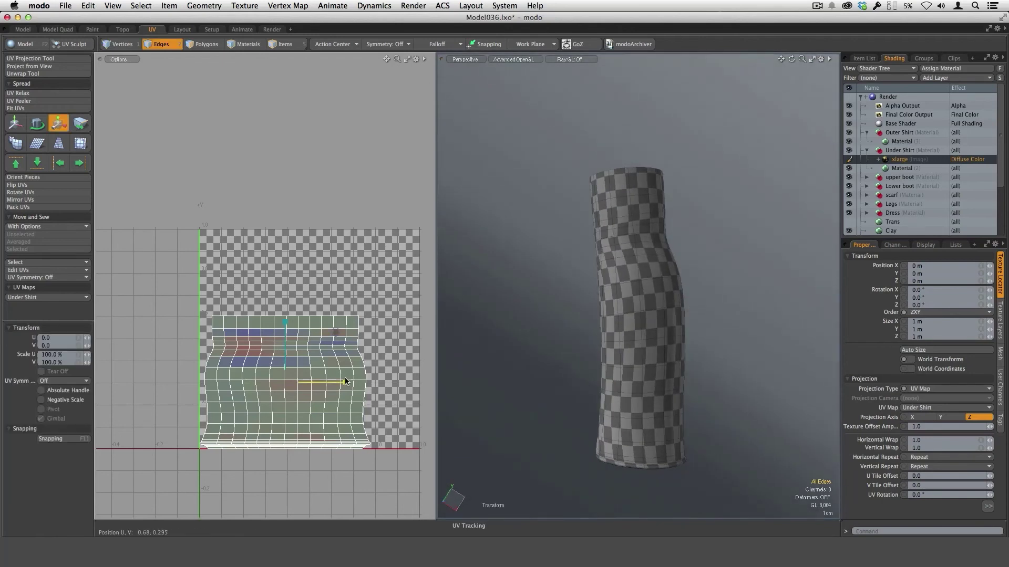
left_click_drag(284, 323, 287, 310)
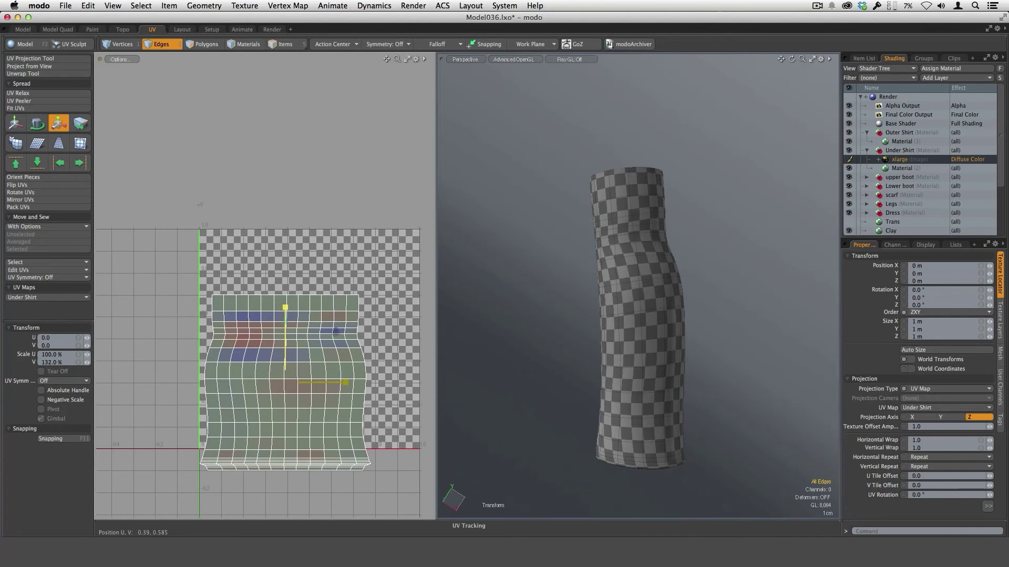
left_click_drag(620, 286, 698, 281, "alt")
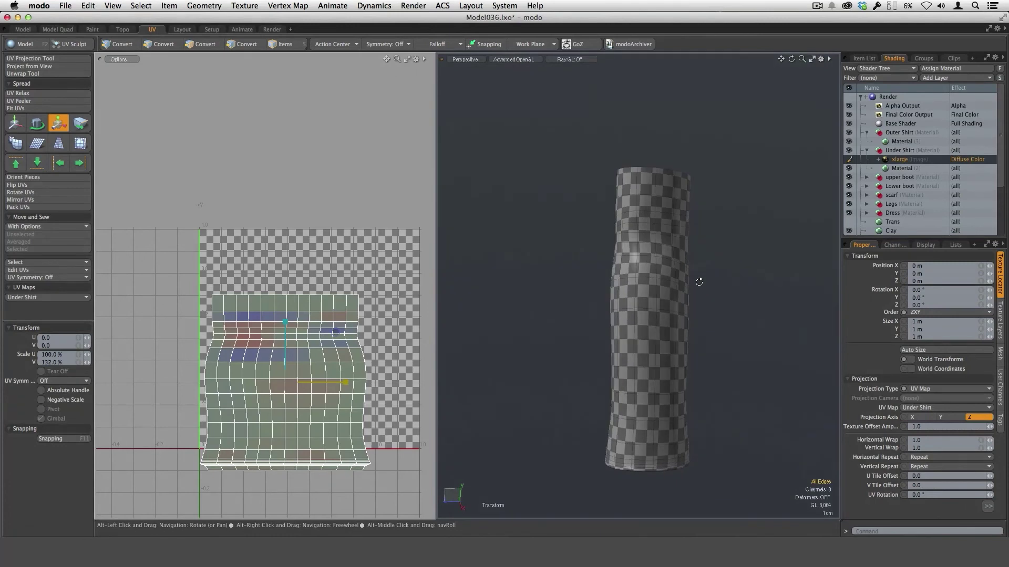
key("space")
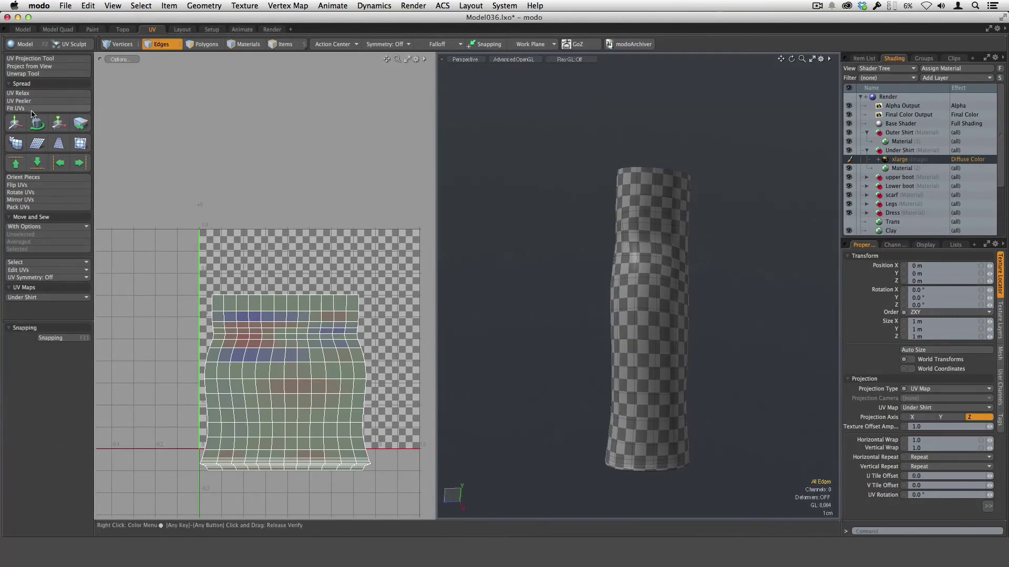
Relax the under sleeve's UV island with UV Relax in Adaptive mode at 50 iterations and inspect the checker pattern
left_click(41, 93)
left_click(379, 419)
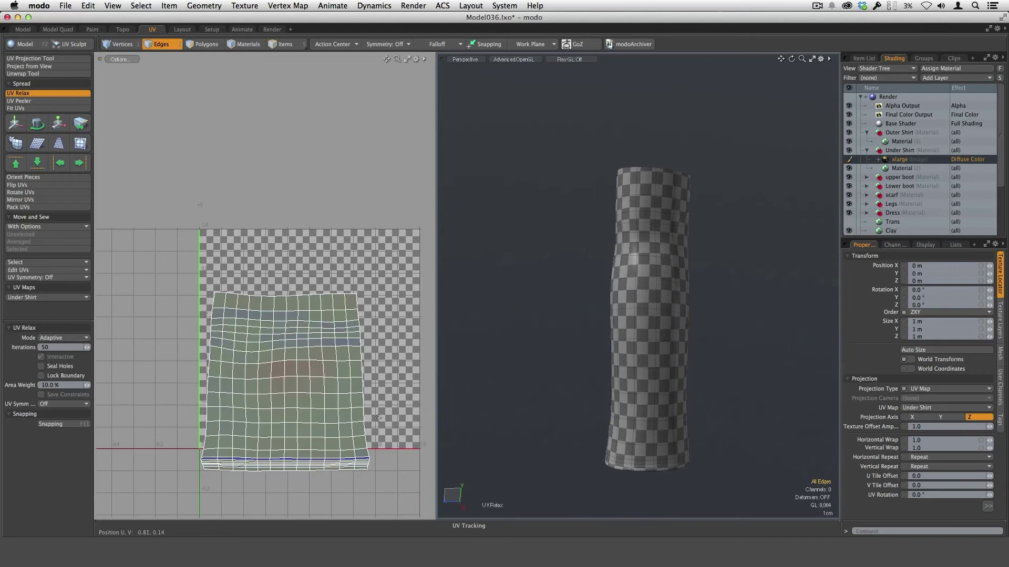
left_click_drag(617, 400, 750, 347, "alt")
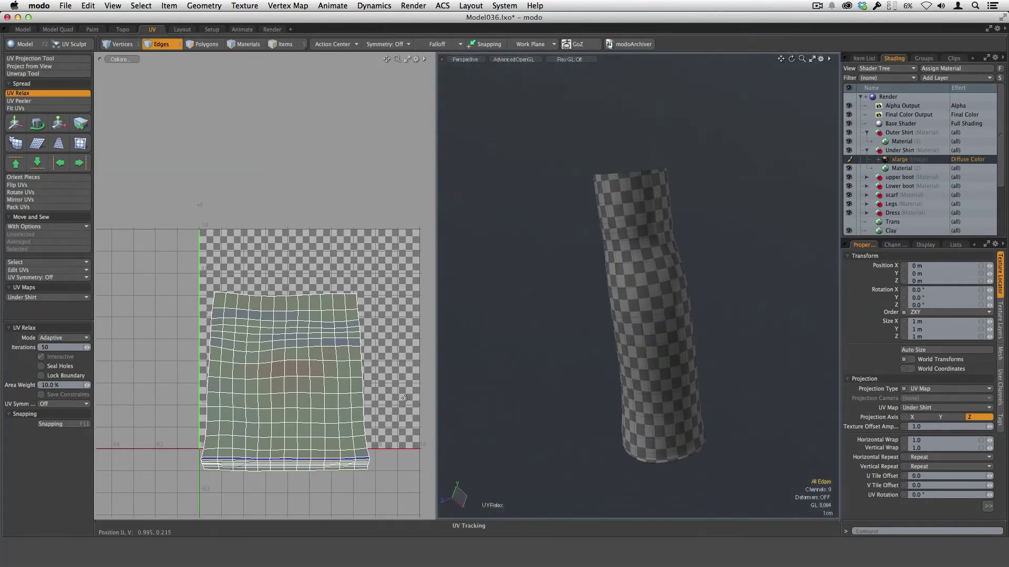
Select the relaxed sleeve island's polygons, move them in negative U outside the 0–1 UV square, and deselect them
left_click_drag(401, 385, 381, 394, "ctrl+alt")
key("3")
double_click(368, 408)
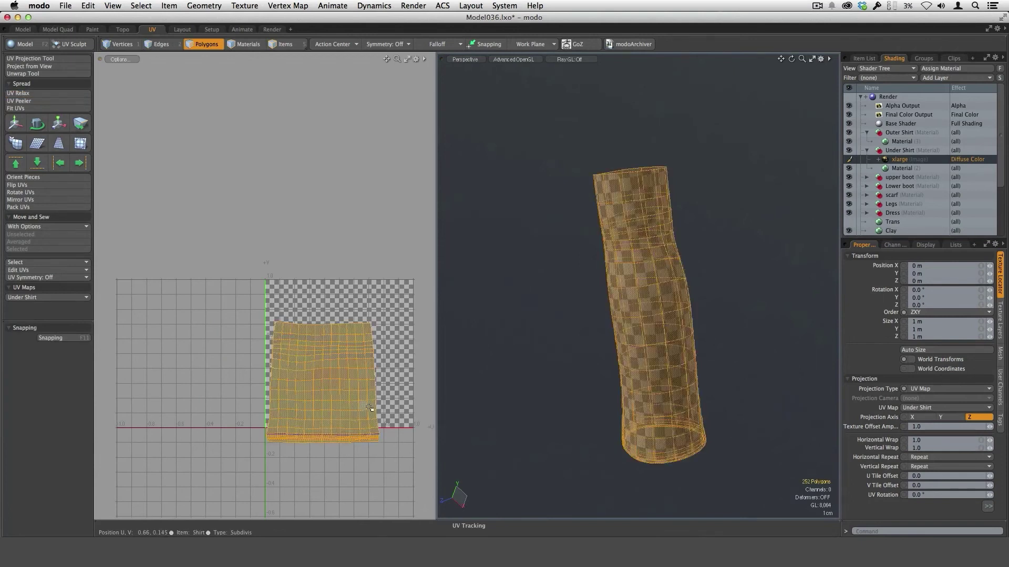
key("w")
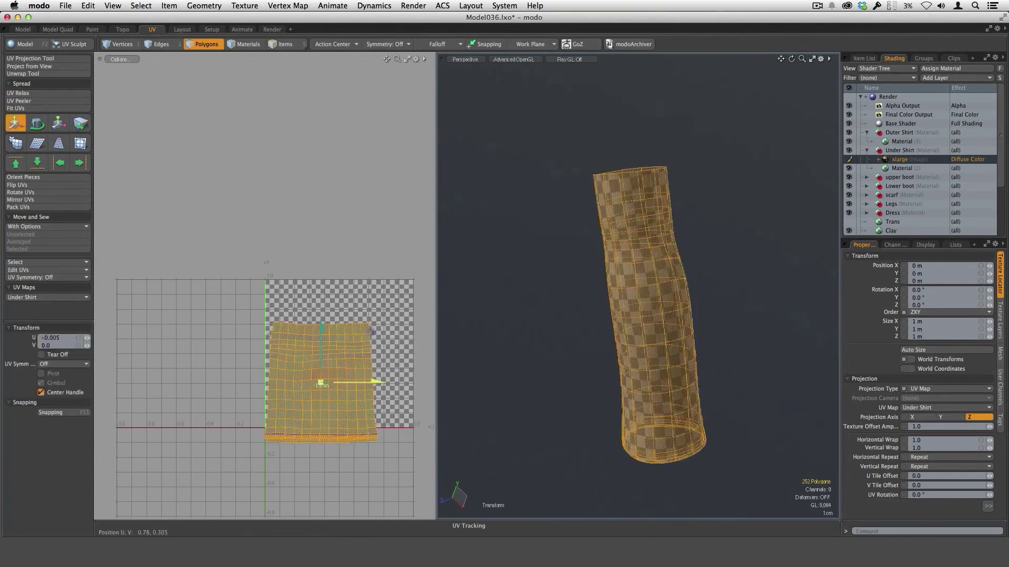
left_click_drag(321, 383, 205, 383)
key("space")
left_click(329, 415)
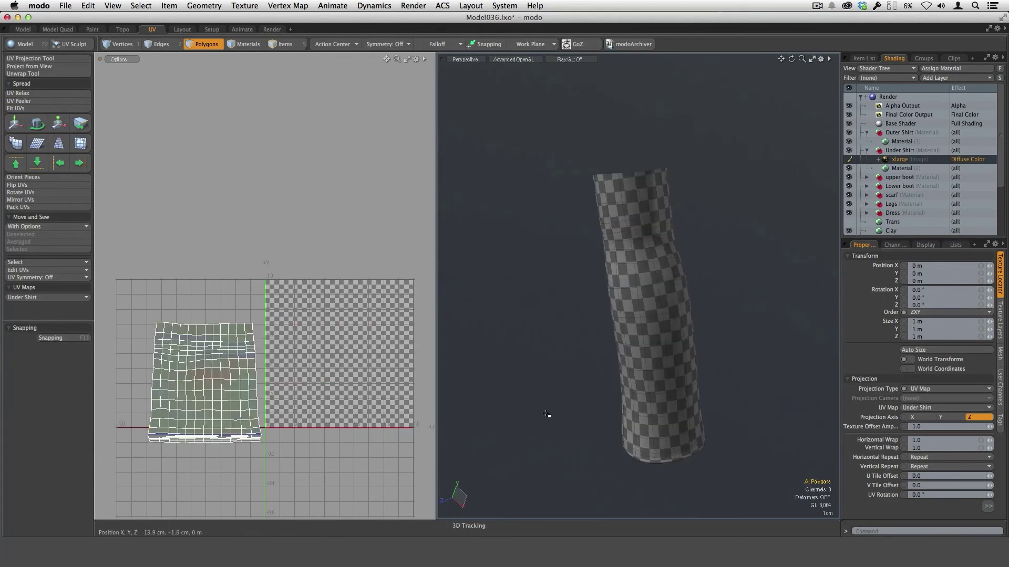
Unhide the whole shirt and isolate the other, not yet unwrapped under sleeve
key("u")
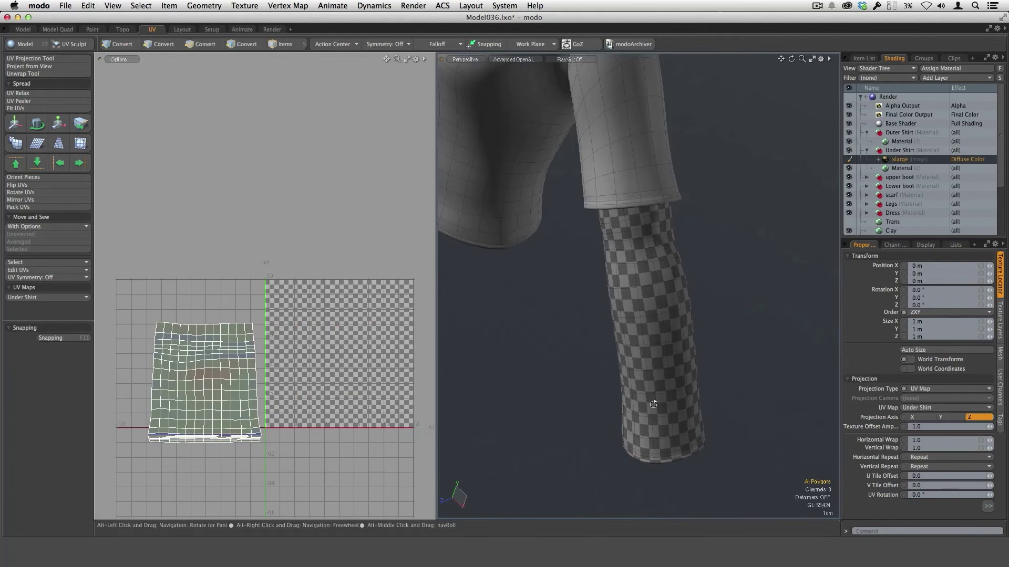
mouse_move(641, 382)
left_mouse_down("ctrl+alt")
mouse_move(594, 382)
mouse_move(638, 368)
left_mouse_up("ctrl+alt")
left_click_drag(639, 368, 614, 333, "alt+shift")
double_click(514, 315)
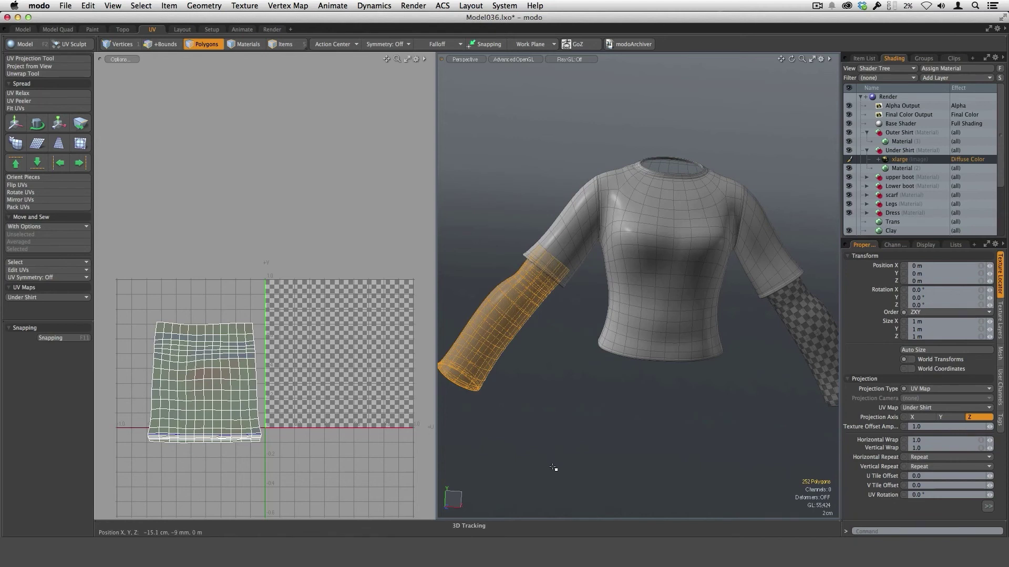
key("shift+h")
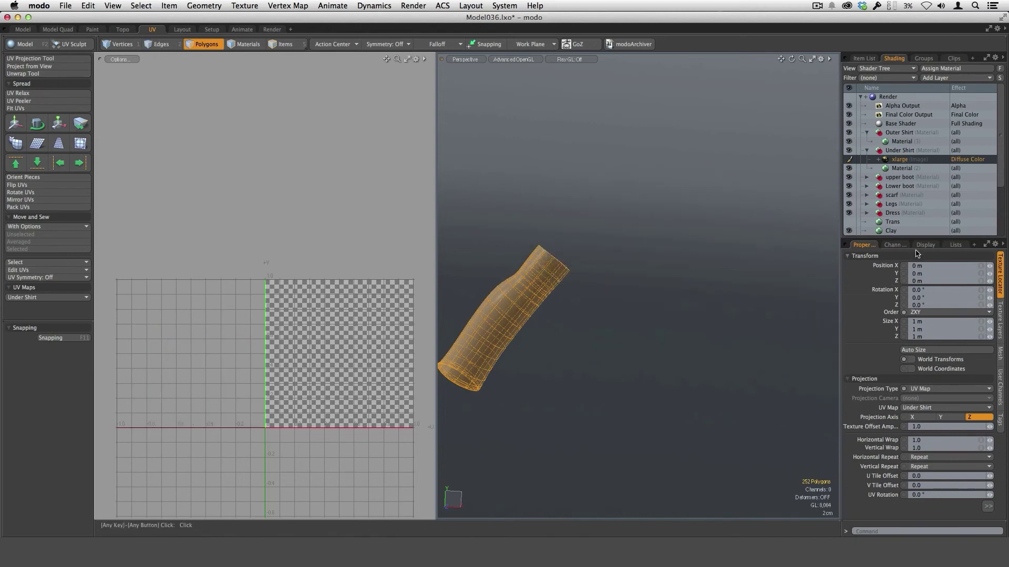
Show the vertex map list and select a lengthwise seam of edges along the underside of the isolated under sleeve
left_click(956, 246)
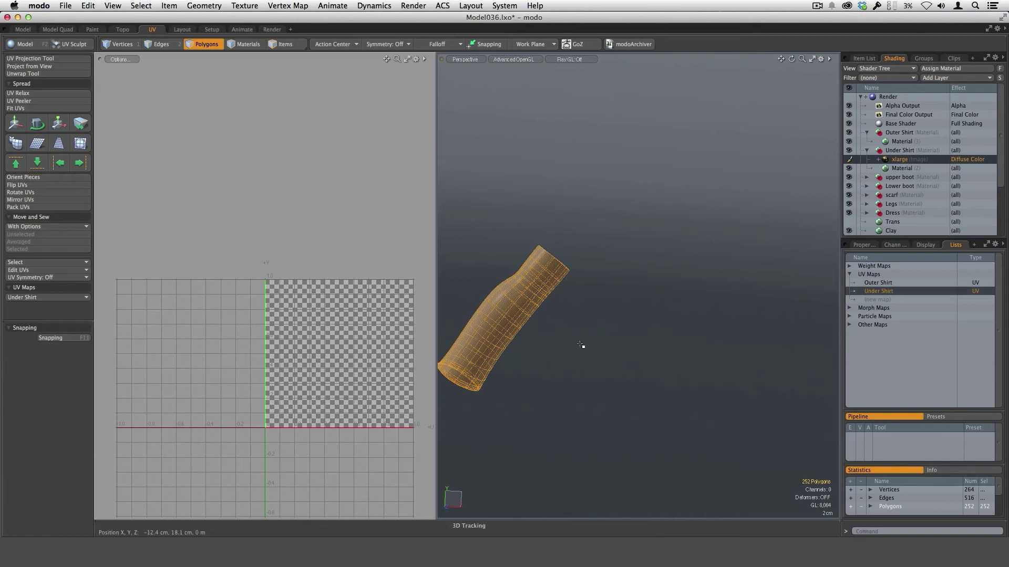
left_click(605, 341)
left_click_drag(663, 320, 642, 283, "alt")
double_click(646, 284)
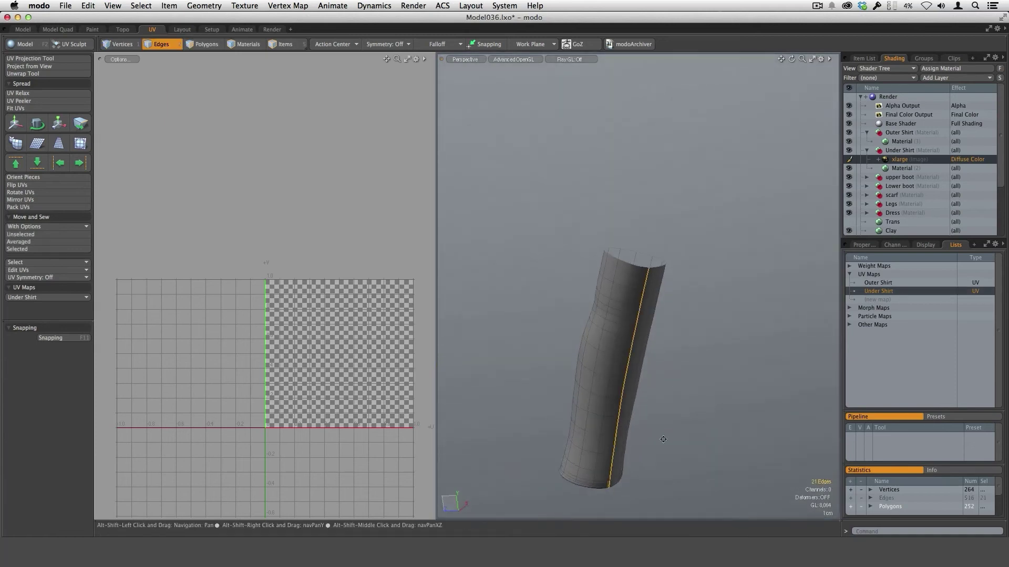
left_click_drag(658, 434, 633, 296, "alt")
left_click_drag(633, 295, 608, 340, "alt+shift")
left_click_drag(406, 362, 363, 342, "alt+shift")
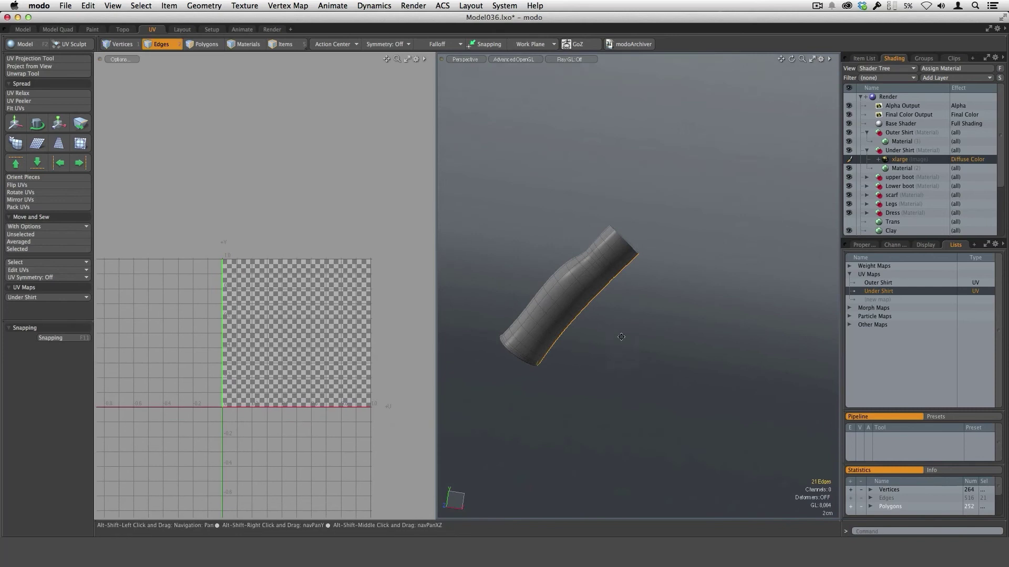
left_click_drag(799, 332, 776, 338, "alt+shift")
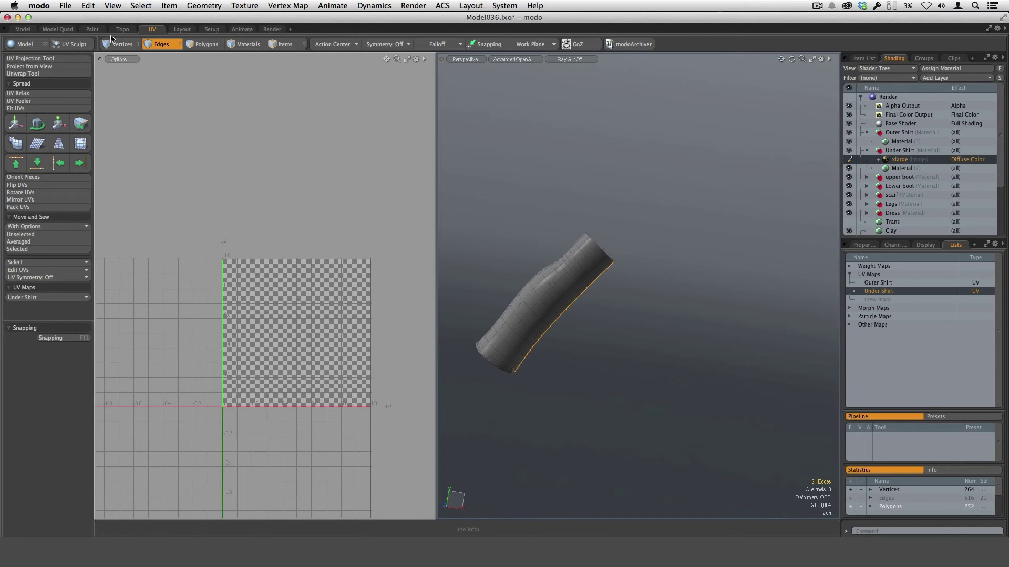
Unwrap the second under sleeve from its seam with UV Peeler, spanning 0 to 0.78 U and 0 to 0.605 V
left_click(33, 101)
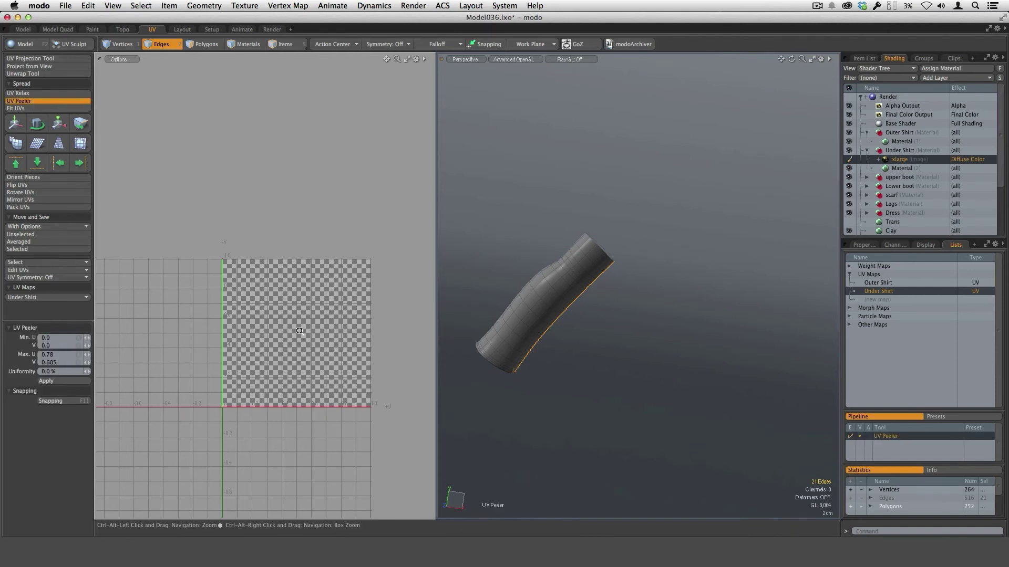
left_click_drag(303, 347, 331, 335, "ctrl+alt")
left_click(311, 354)
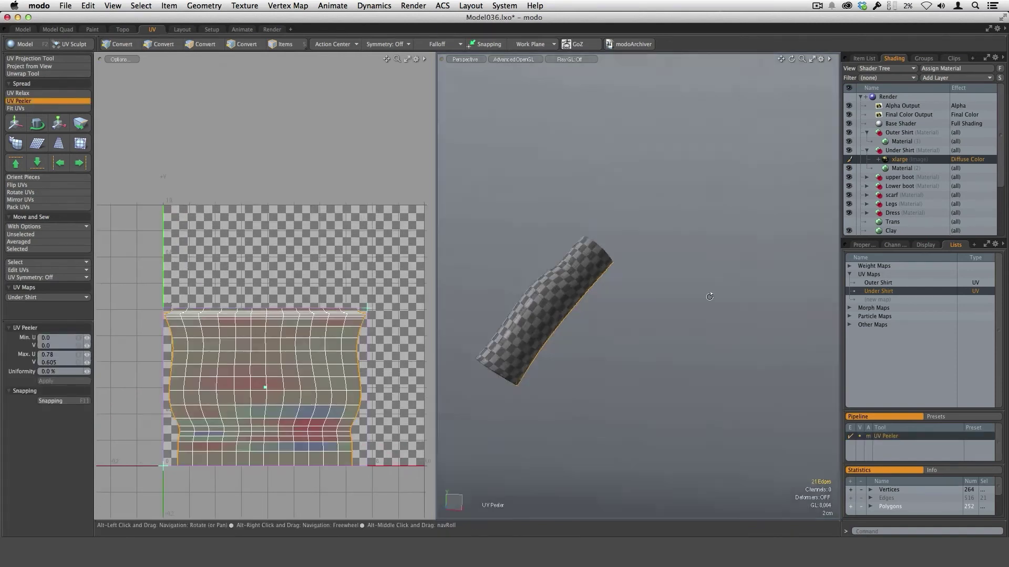
left_click_drag(647, 290, 693, 313, "alt")
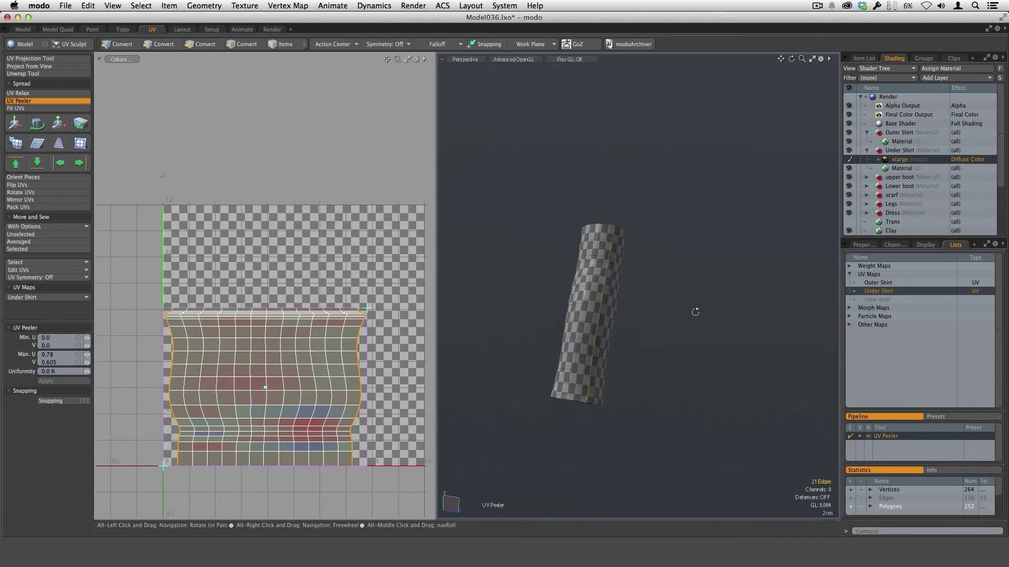
Stretch the peeled island's maximum V until the checker squares look even on the sleeve, and finish the peel
left_click_drag(367, 308, 367, 278)
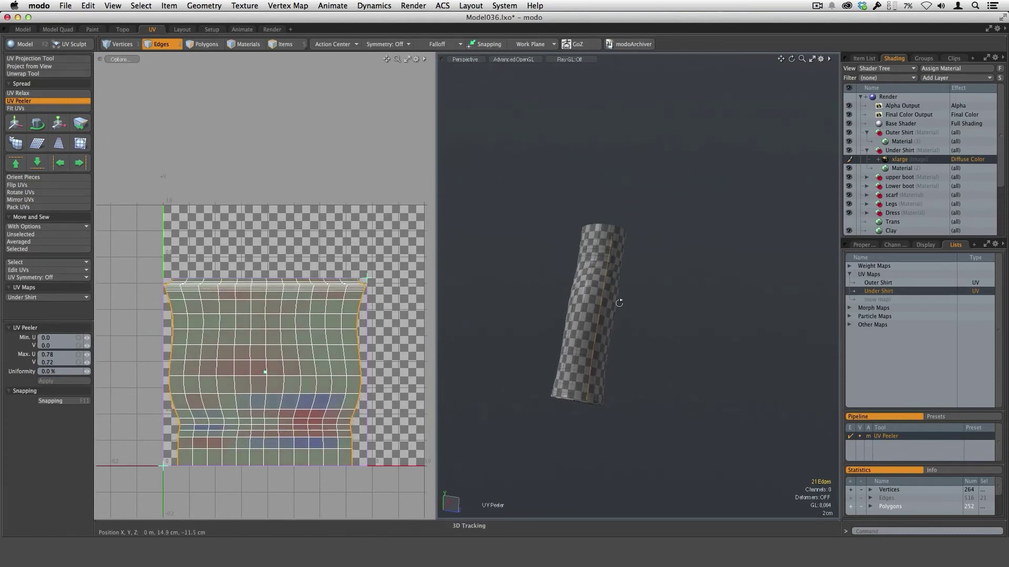
left_click_drag(626, 305, 664, 344, "alt")
left_click_drag(373, 280, 368, 254)
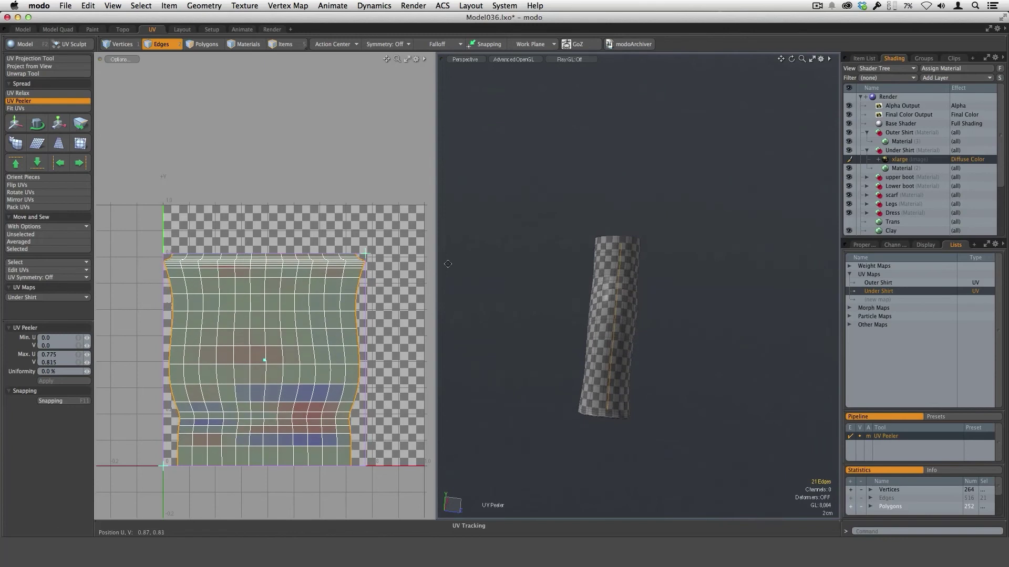
left_click_drag(610, 310, 662, 336, "alt")
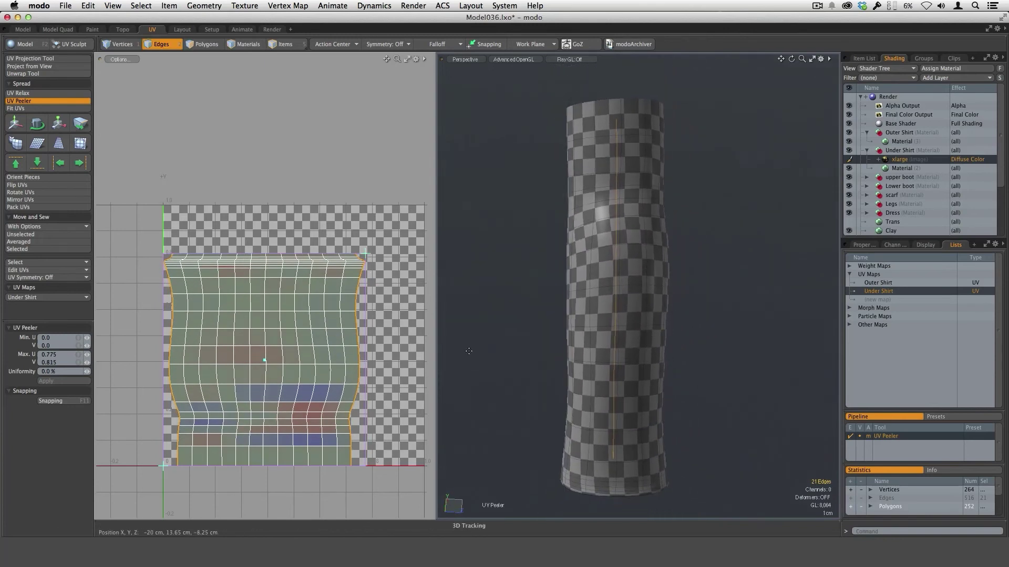
left_click_drag(364, 255, 366, 244)
left_click_drag(638, 360, 683, 369, "alt")
key("space")
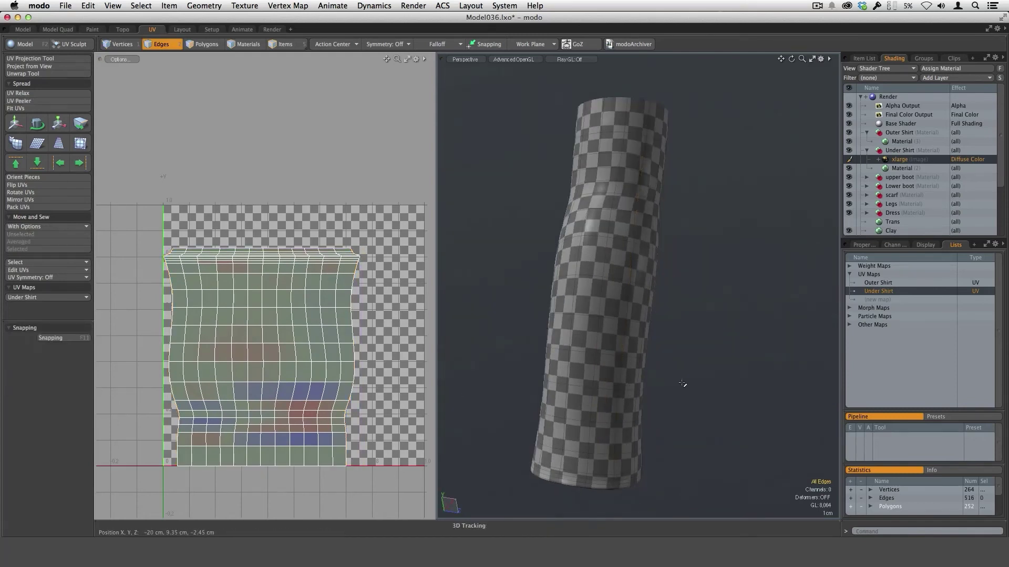
Relax the second under sleeve's island with UV Relax in Adaptive mode at 50 iterations and inspect it all round
left_click_drag(682, 384, 689, 308, "alt")
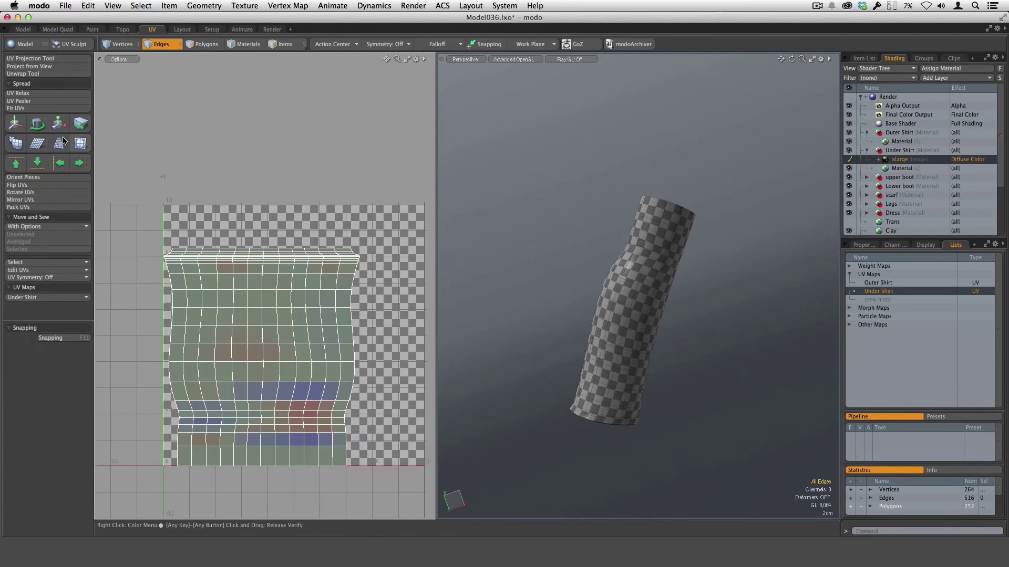
left_click(21, 93)
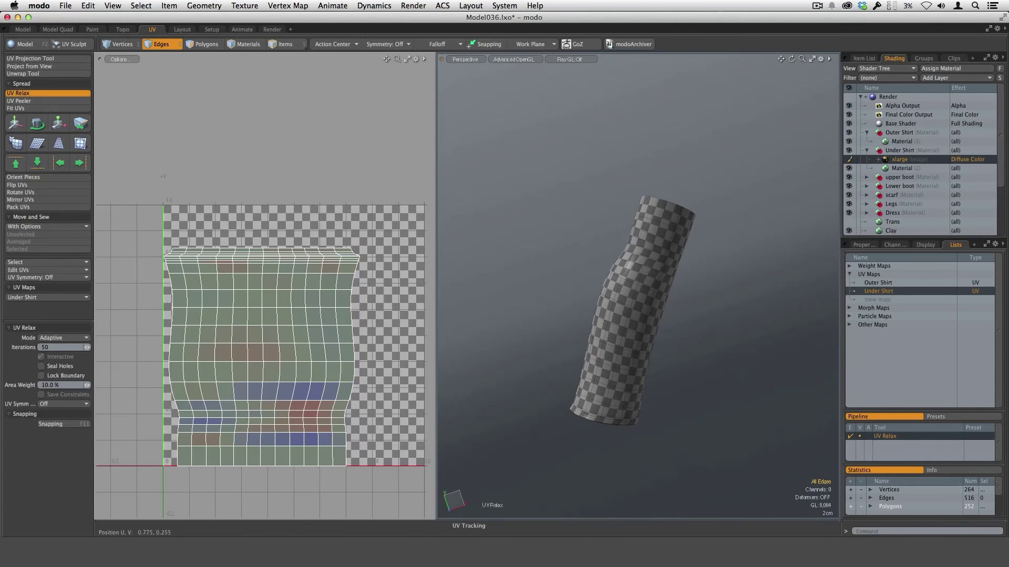
left_click(365, 400)
left_click_drag(736, 316, 649, 297, "alt")
left_click_drag(716, 338, 664, 345, "alt")
left_click_drag(749, 379, 654, 367, "ctrl+alt")
Unhide the rest of the shirt and view both checkered under sleeves from the front
key("u")
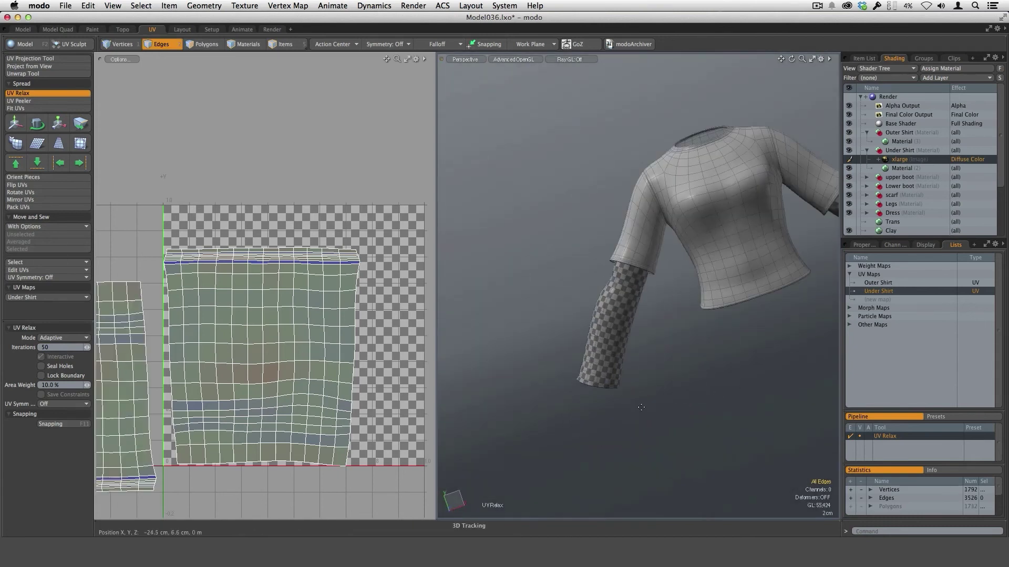
left_click_drag(770, 401, 666, 393, "alt")
left_click_drag(666, 393, 607, 360, "alt+shift")
left_click_drag(698, 342, 688, 349, "alt")
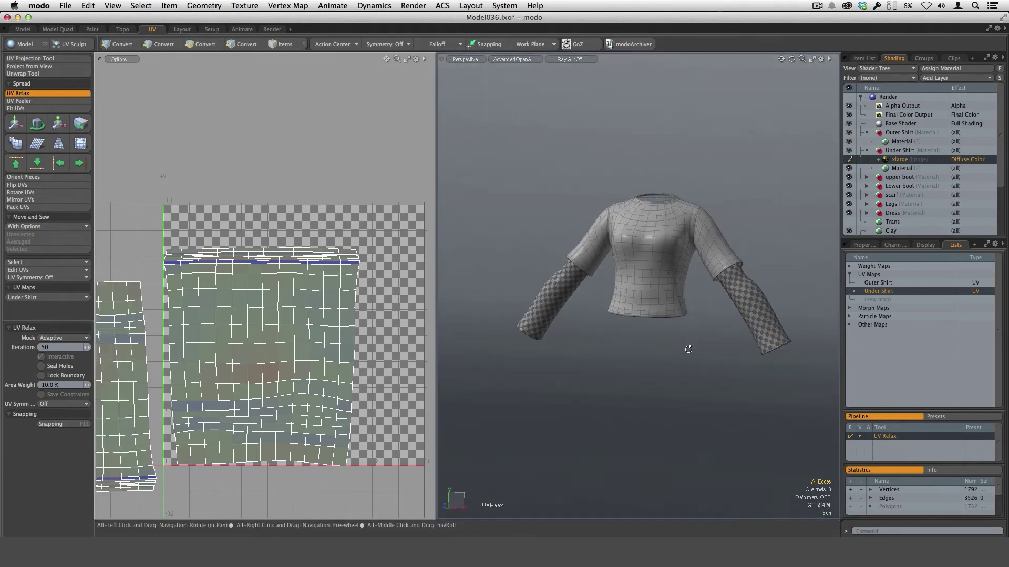
Examine the checker pattern's size and distortion on both under sleeves and compare their two UV islands
left_click_drag(336, 368, 289, 367, "ctrl+alt")
left_click_drag(289, 368, 322, 348, "alt+shift")
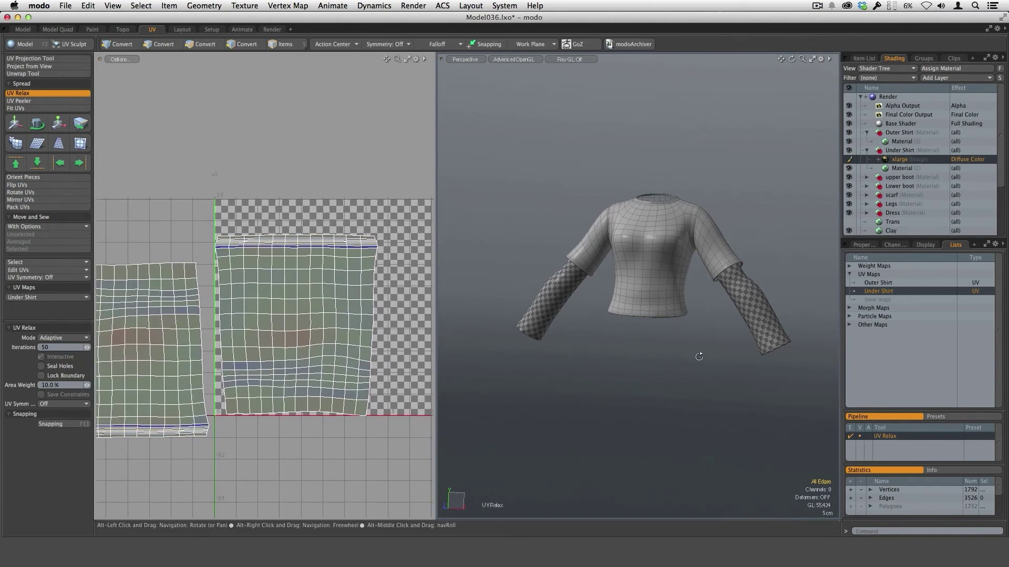
left_click_drag(699, 354, 673, 348, "alt")
left_click_drag(731, 323, 746, 326, "alt")
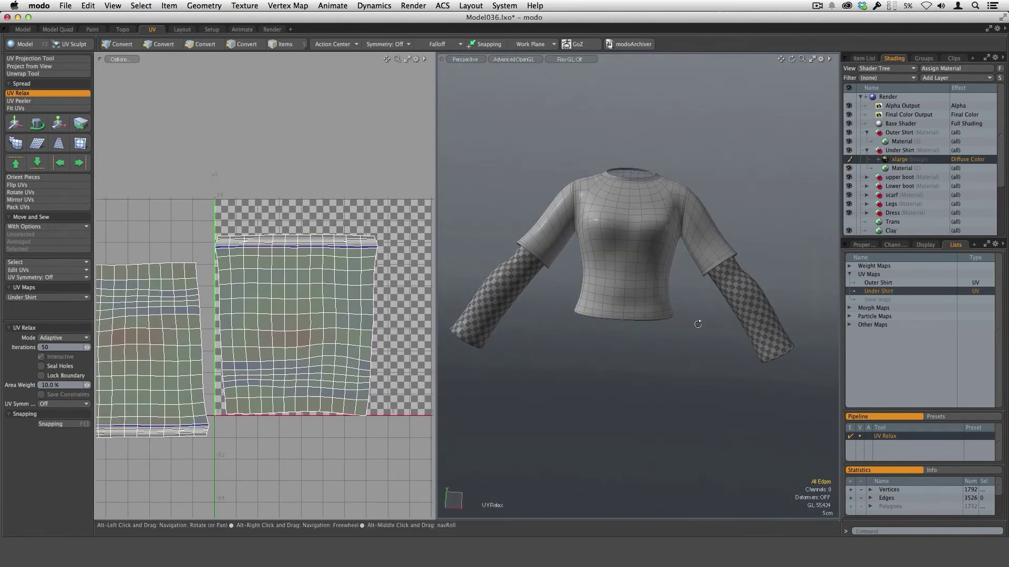
left_click_drag(395, 386, 301, 410, "ctrl+alt")
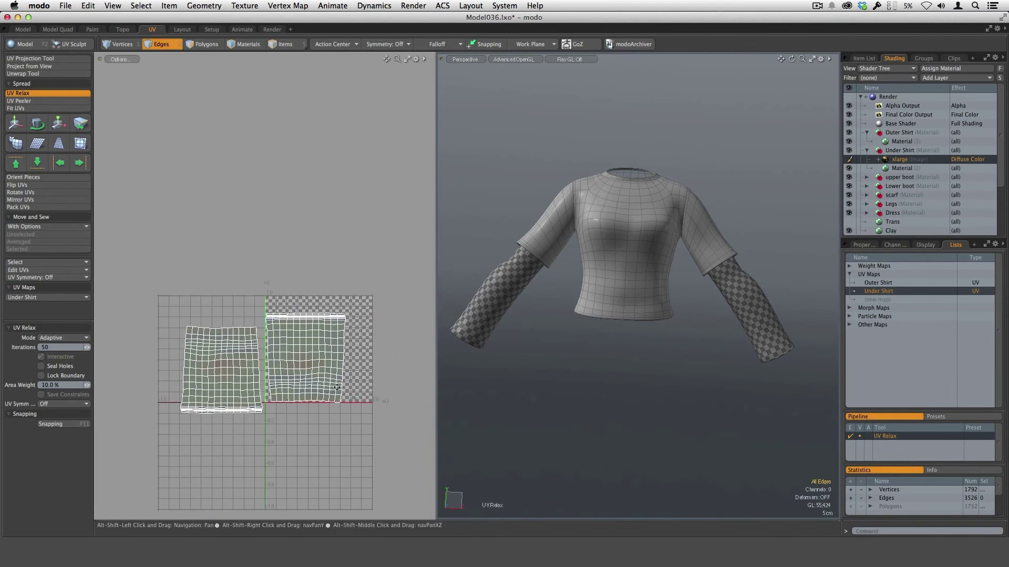
left_click_drag(506, 317, 612, 286, "ctrl+alt")
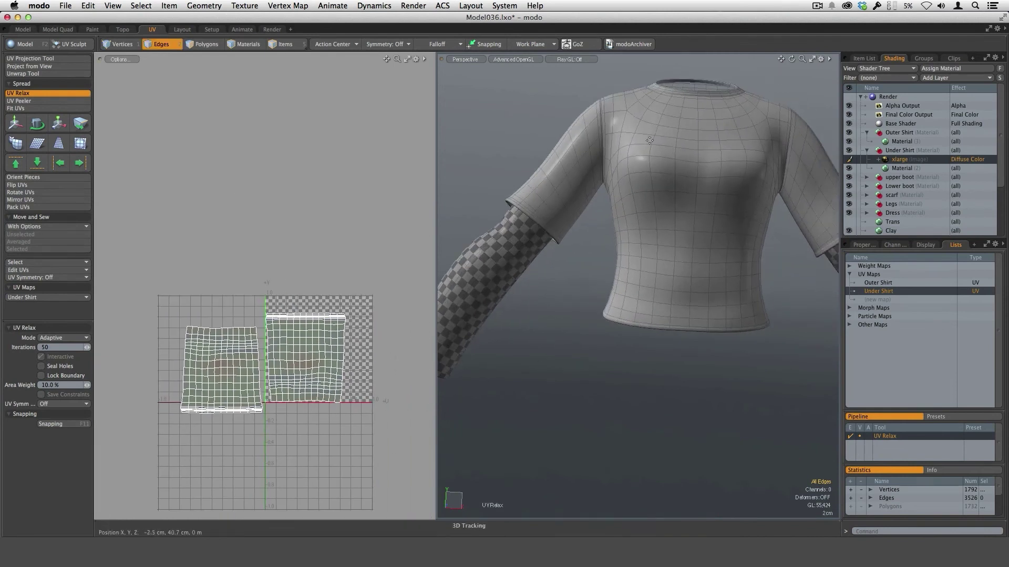
left_click_drag(436, 236, 213, 247)
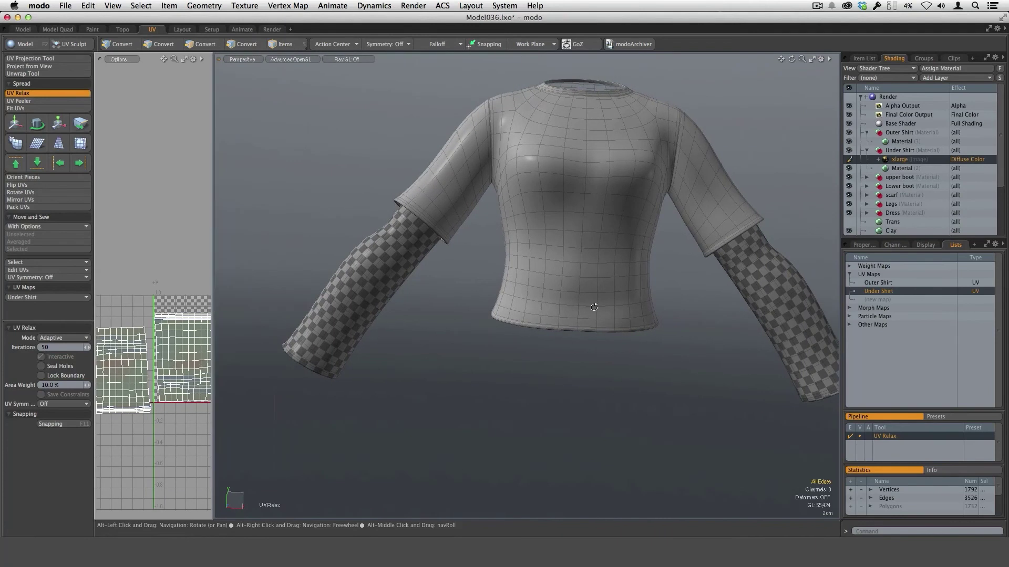
left_click_drag(693, 315, 337, 271, "alt")
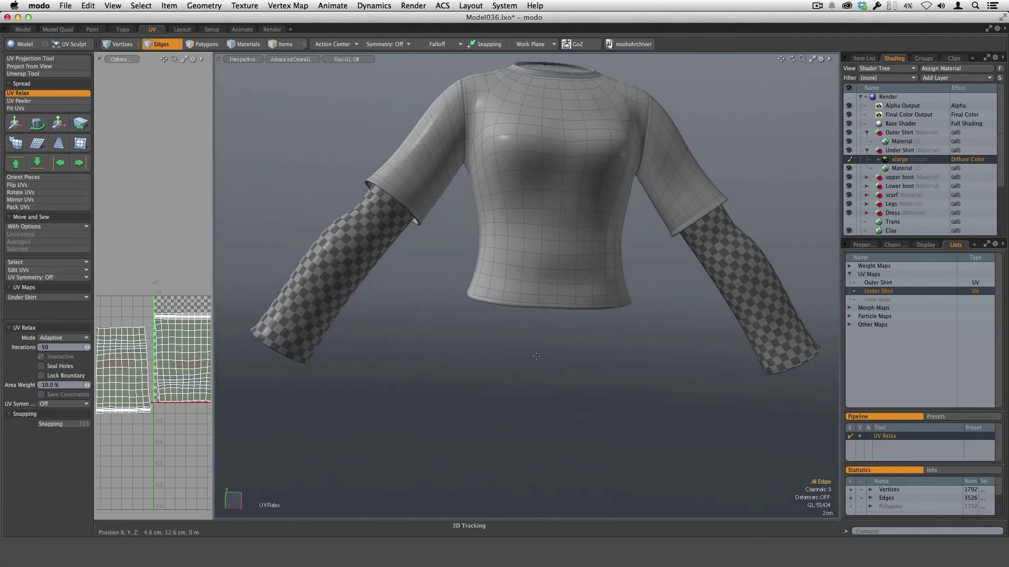
left_click_drag(214, 293, 450, 294)
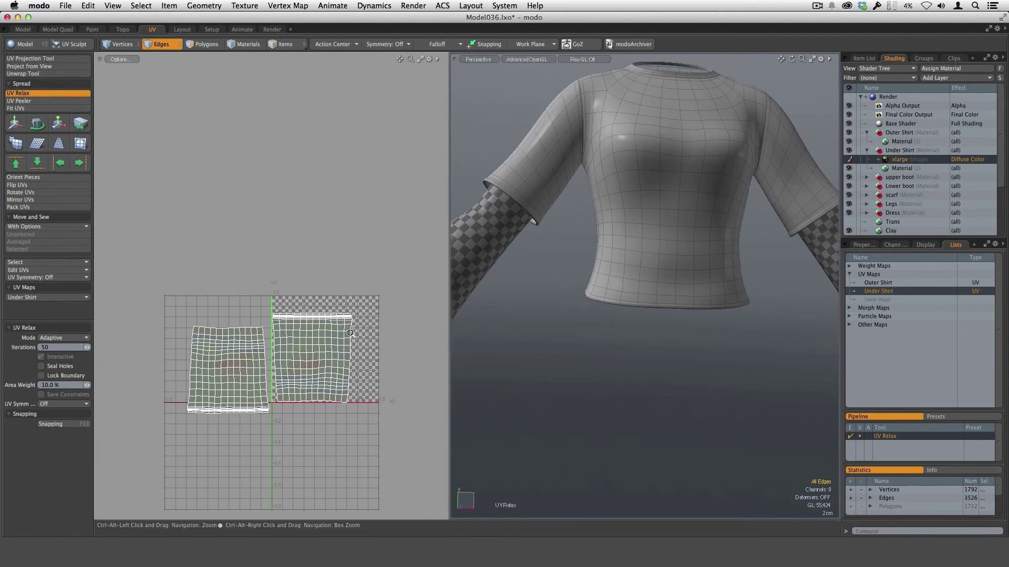
Select the second under sleeve's UV island inside the 0–1 square and rotate it 180°
scroll(312, 365, "up", 2)
key("space")
key("3")
double_click(326, 333)
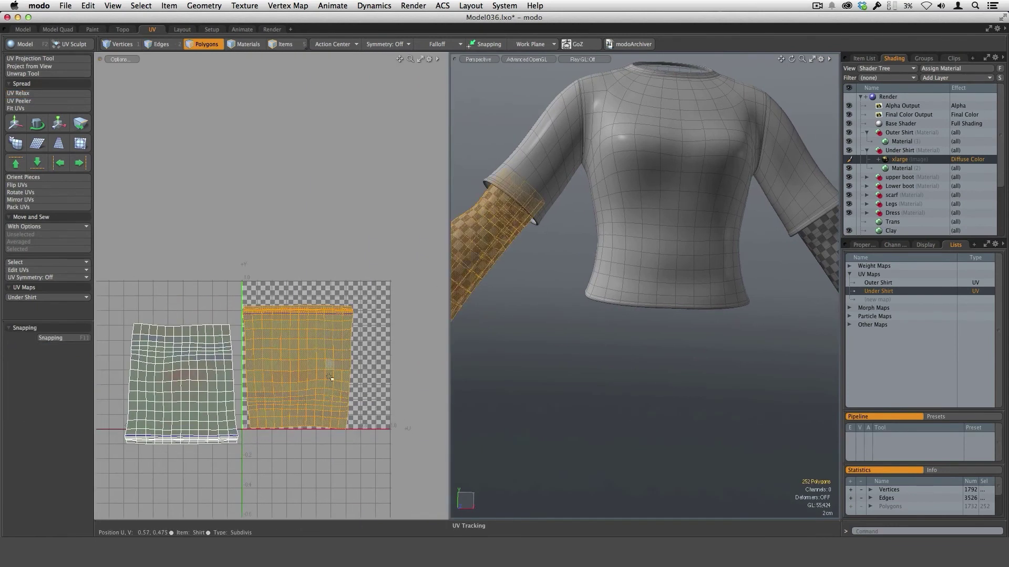
key("y")
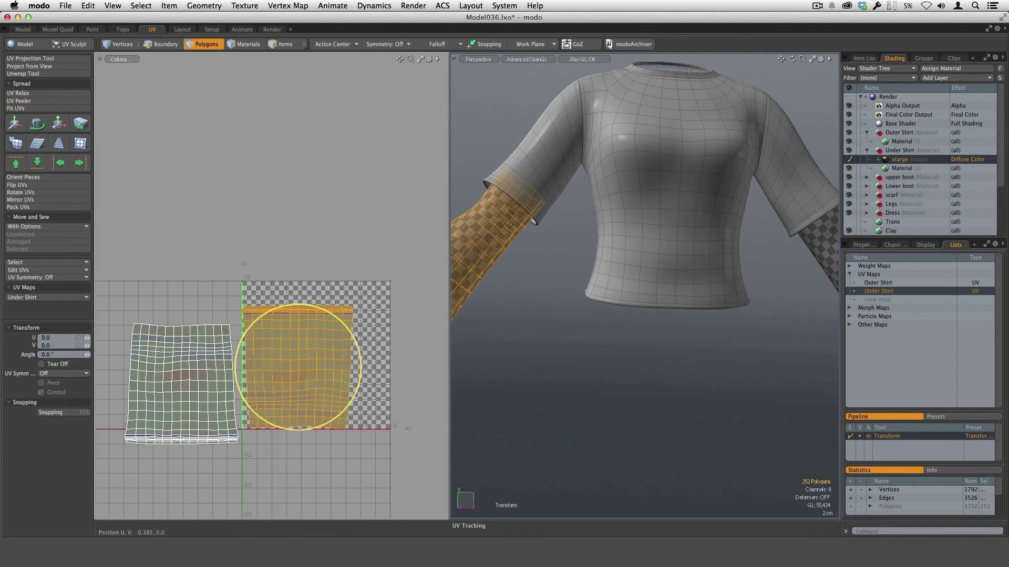
left_click_drag(299, 429, 298, 242)
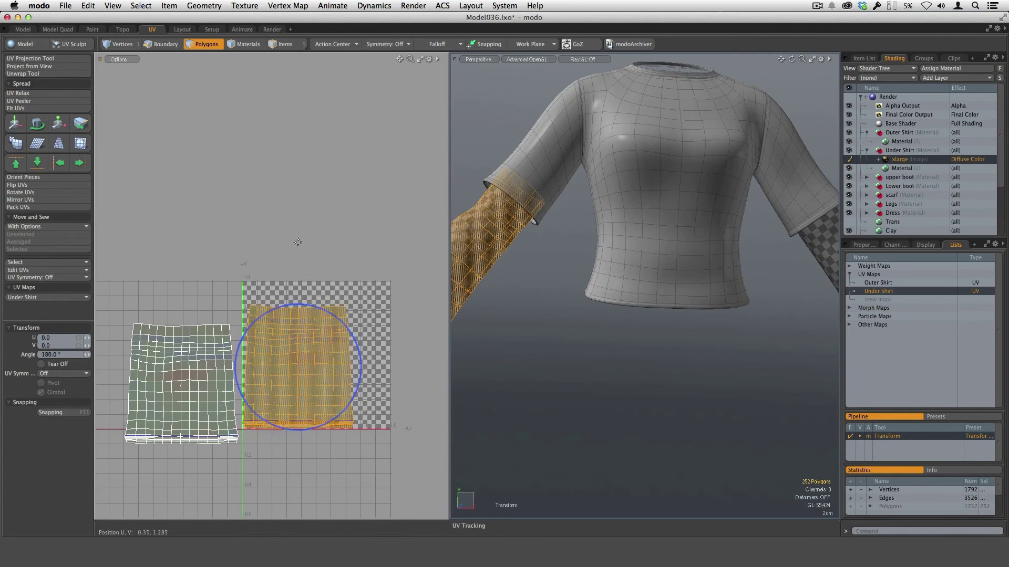
key("space")
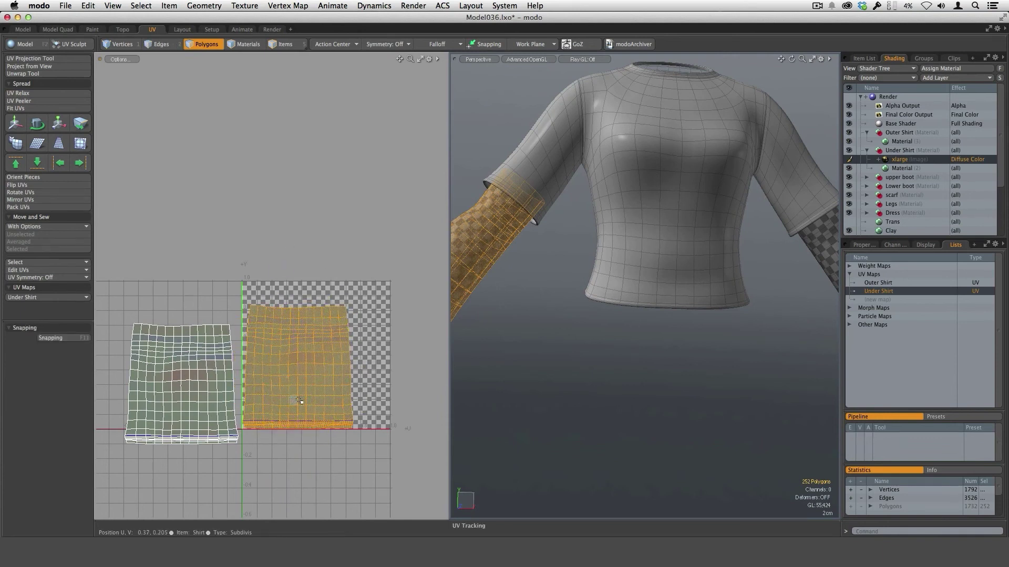
Move the rotated island down until its cuff edge lines up with the neighbouring sleeve island, and clear the selection
key("w")
scroll(281, 414, "up", 4)
left_click_drag(315, 404, 310, 431)
key("space")
left_click(415, 341)
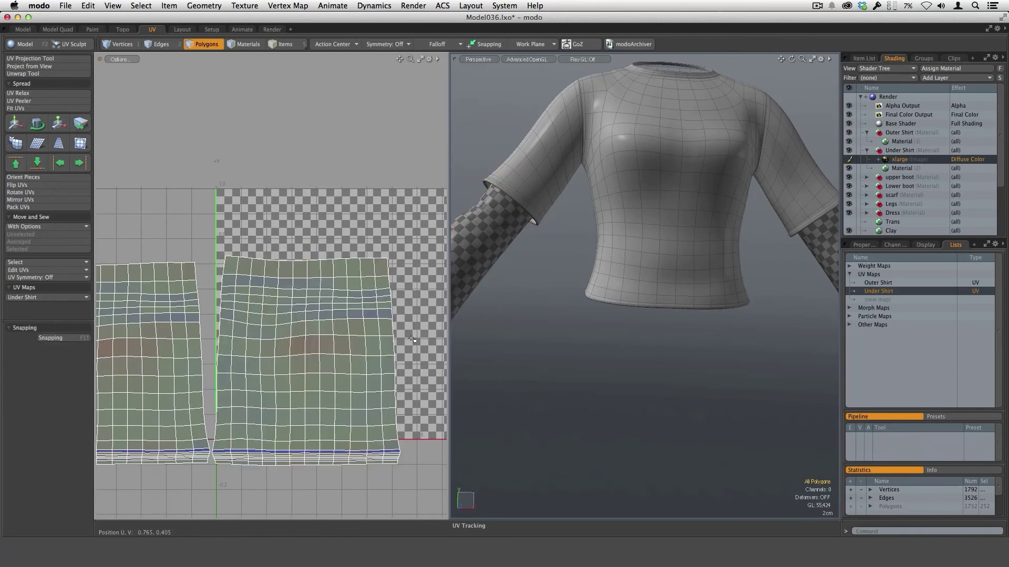
Fit both sleeve islands together into the 0–1 UV square, with Keep Proportion on and Separate off
scroll(419, 339, "down", 5)
left_click_drag(422, 323, 369, 286, "alt")
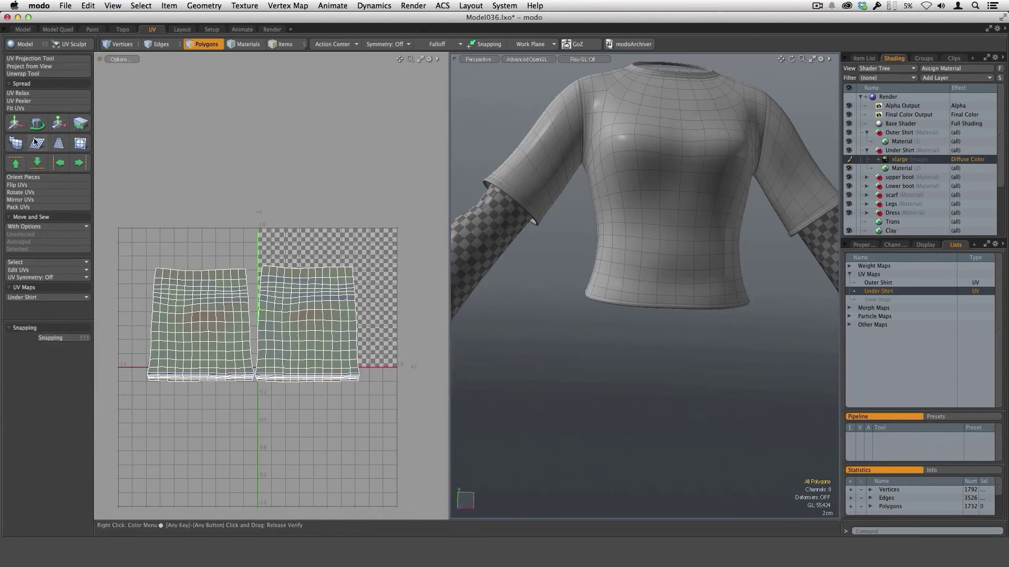
left_click(16, 108)
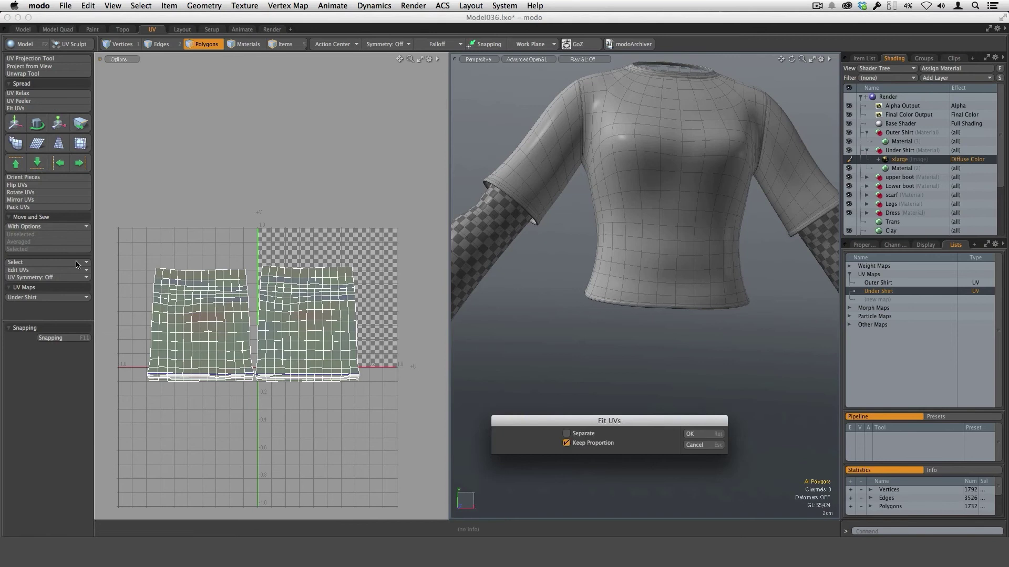
left_click(690, 435)
left_click_drag(722, 367, 644, 369, "ctrl+alt")
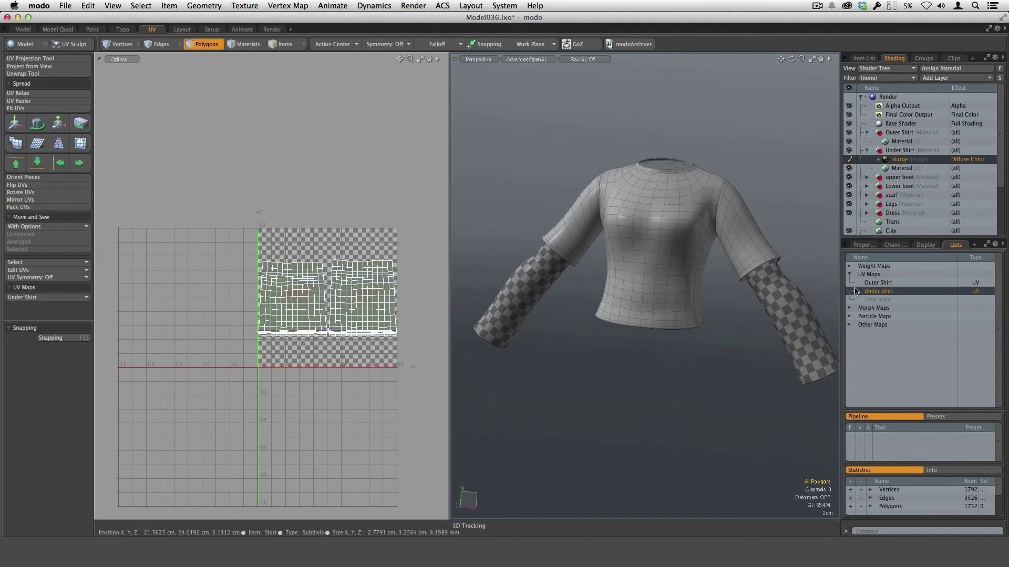
On the Eyebrow item, select the whole eyebrow on the character's right side and delete it
left_click_drag(731, 315, 652, 463, "alt")
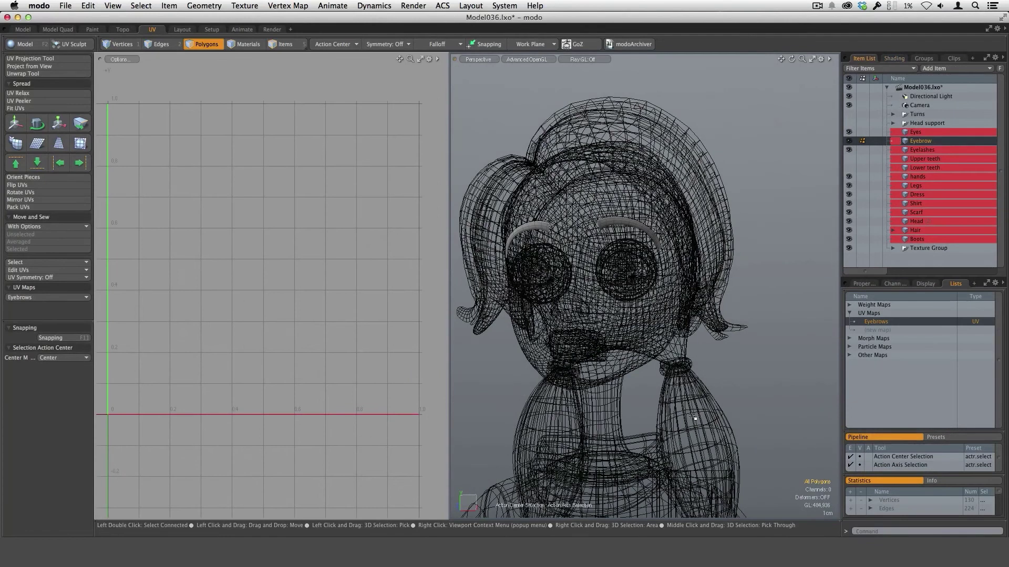
left_click_drag(693, 417, 702, 263, "alt")
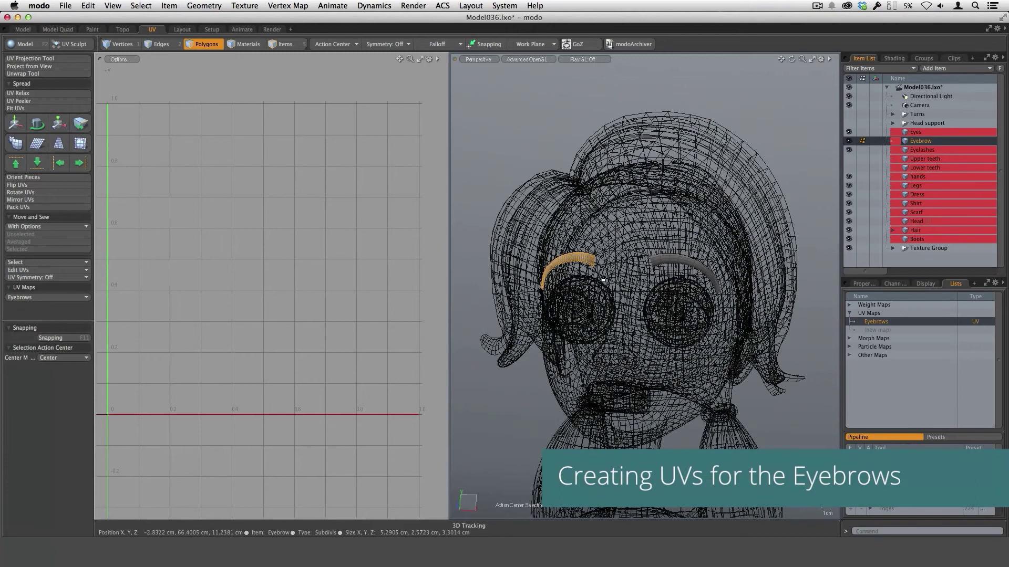
left_click(655, 369)
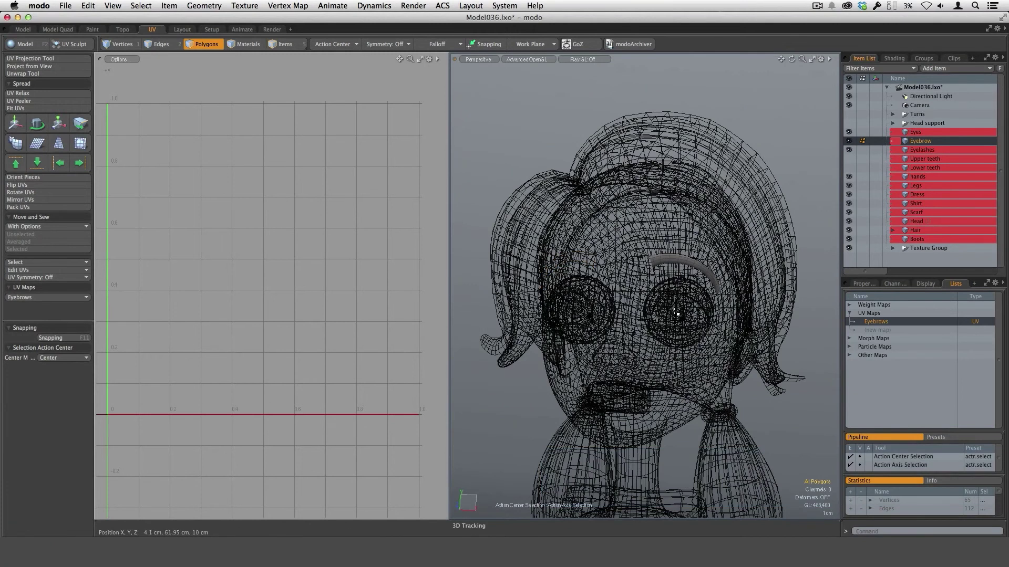
Unwrap the remaining eyebrow into the Eyebrows UV map with the Unwrap Tool, using Group Normal projection and U pinning
left_click_drag(671, 278, 716, 259, "alt")
double_click(687, 265)
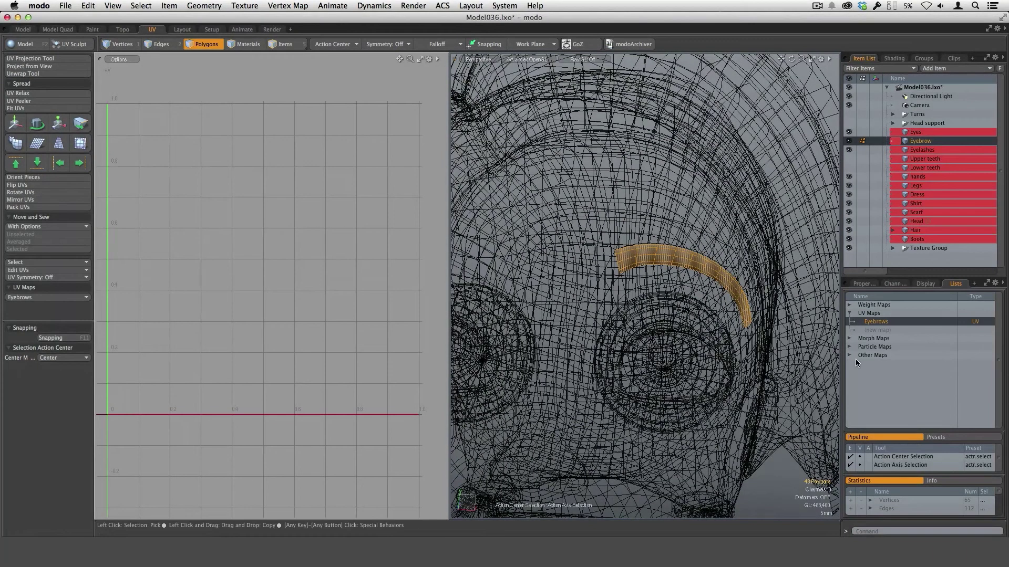
left_click(23, 74)
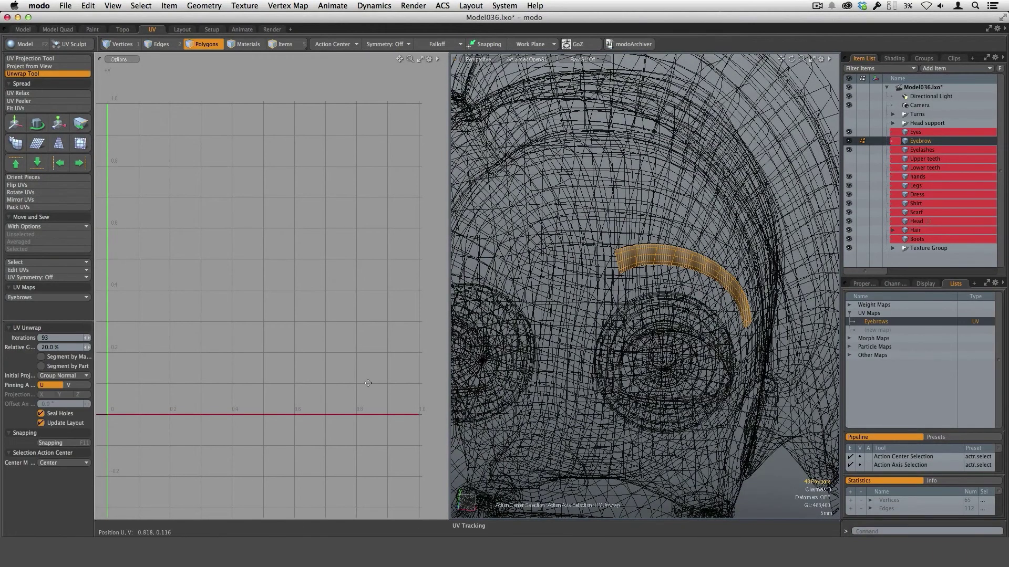
left_click(309, 353)
key("q")
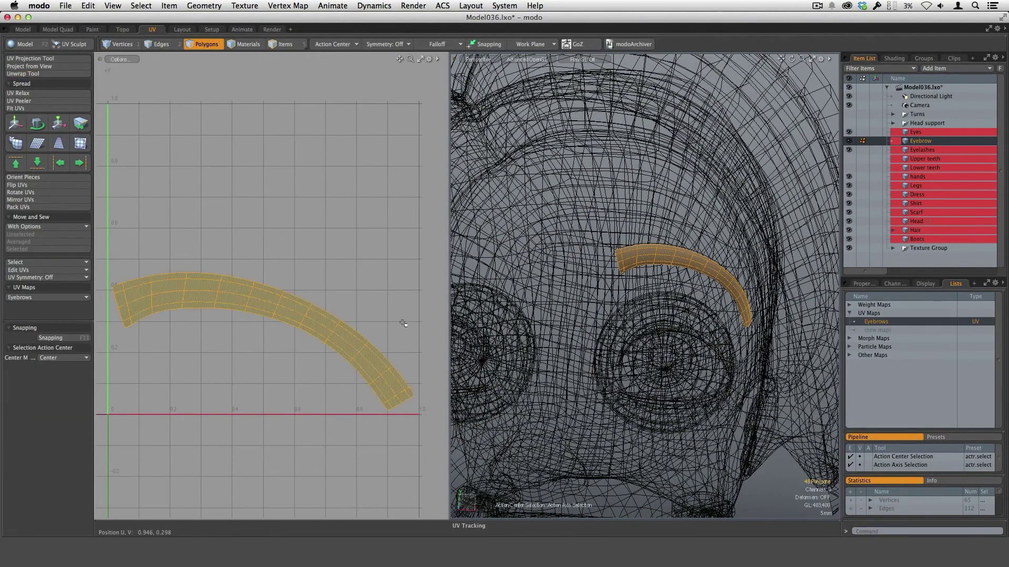
left_click(404, 321)
Orbit around the unwrapped eyebrow and view its Eyebrows material group in the Shader Tree
left_click_drag(772, 286, 752, 286, "ctrl+alt")
left_click_drag(761, 284, 670, 315, "alt")
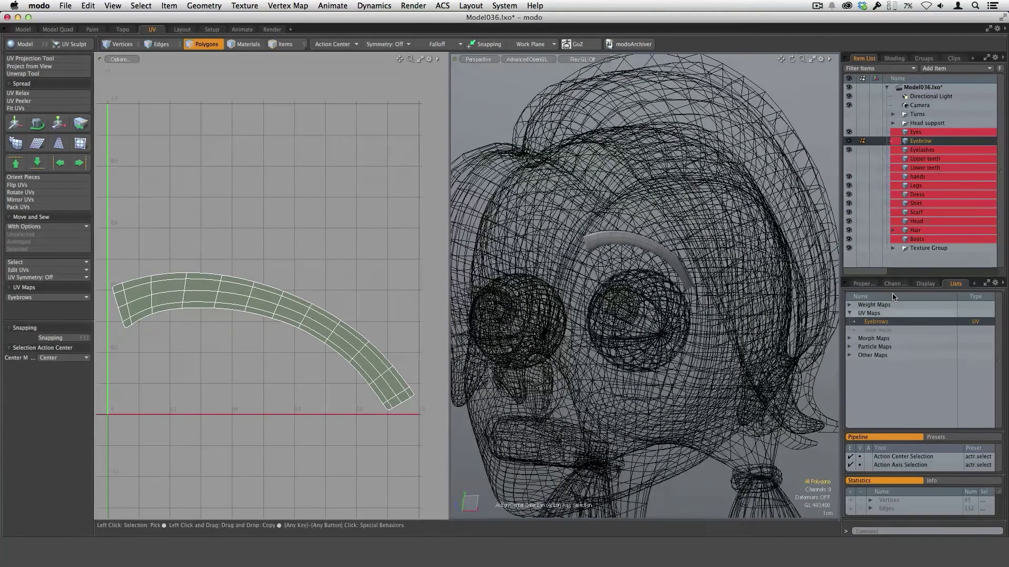
left_click(893, 59)
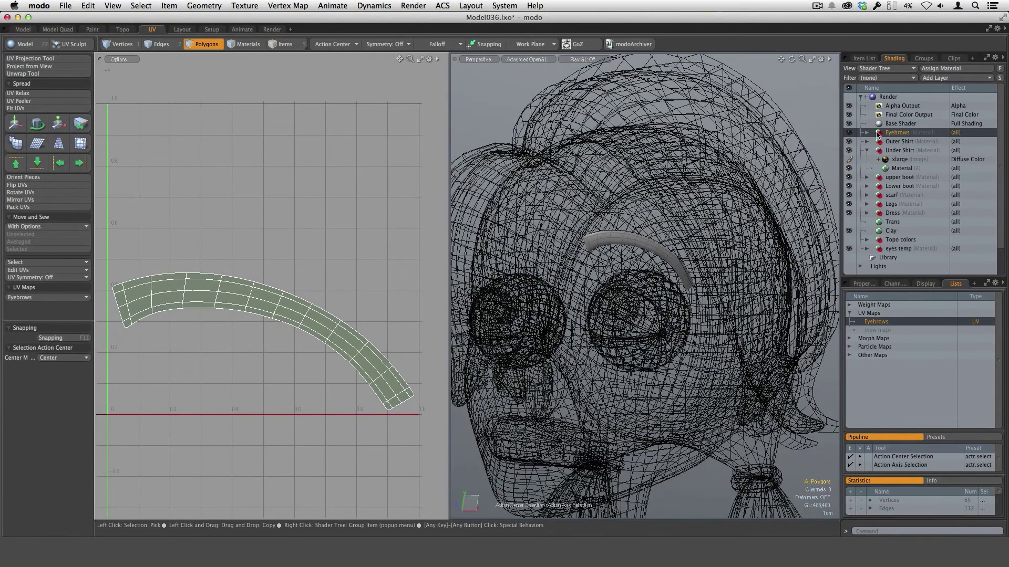
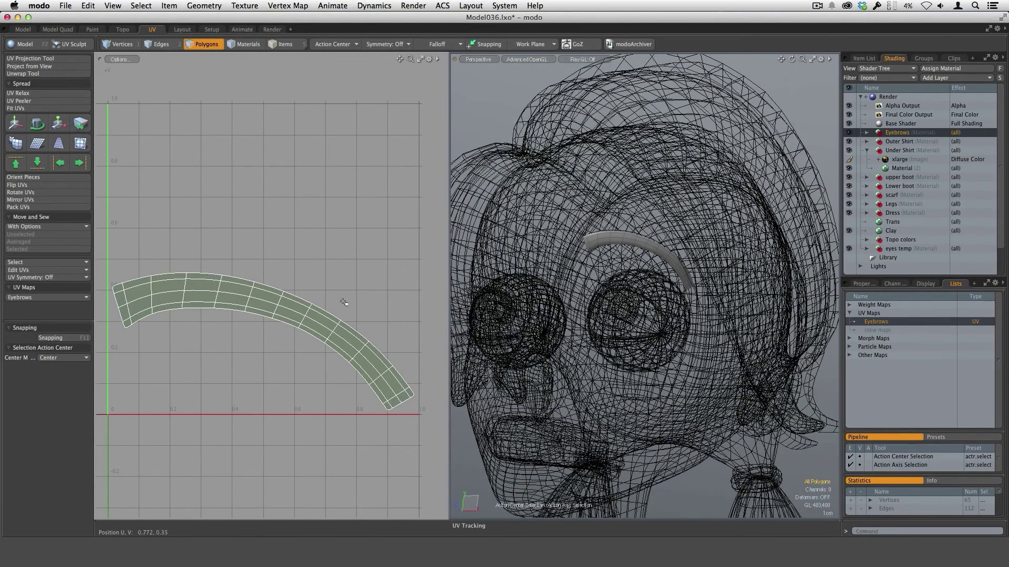
Mirror the unwrapped eyebrow across the X axis at 0 m to rebuild the opposite eyebrow, and inspect both from the front
left_click_drag(333, 277, 334, 275, "ctrl+alt")
left_click_drag(334, 274, 343, 258, "alt")
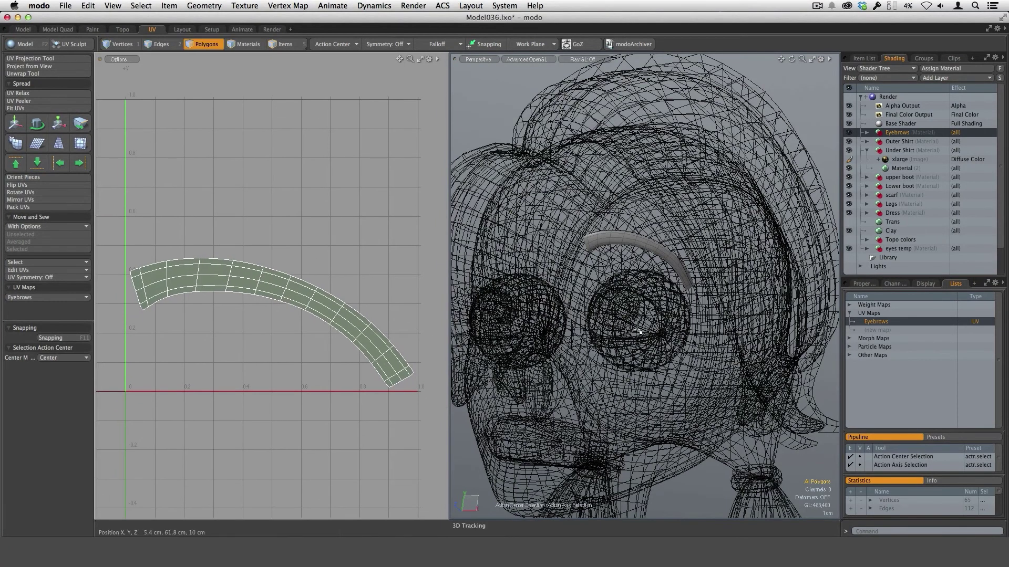
key("shift+v")
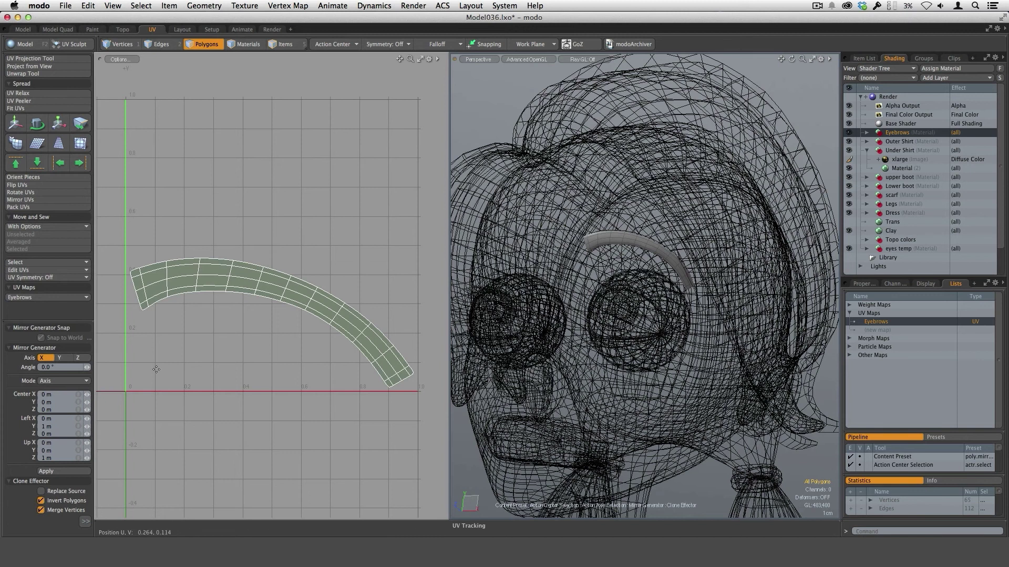
left_click(415, 340)
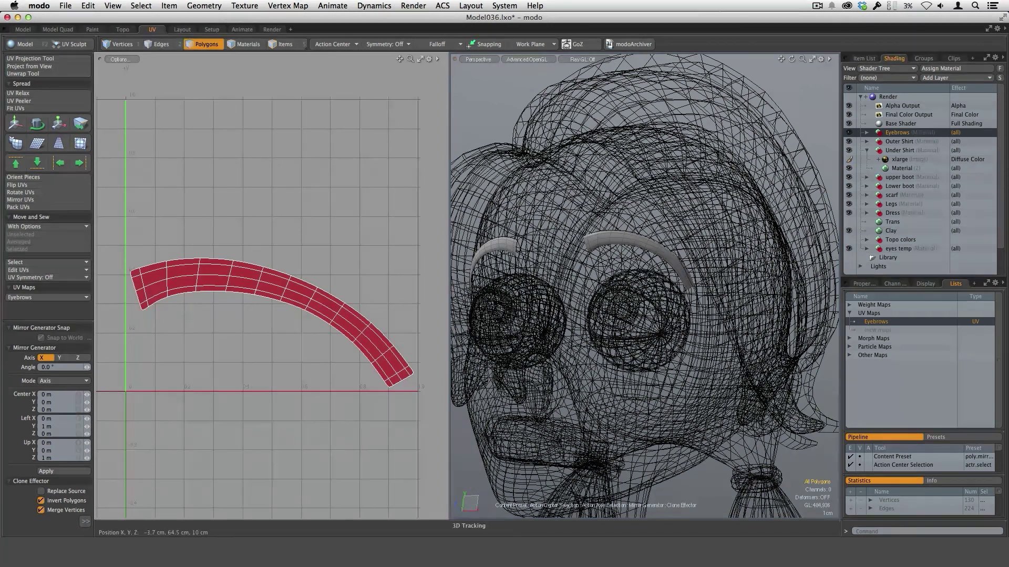
left_click_drag(587, 266, 661, 300, "alt")
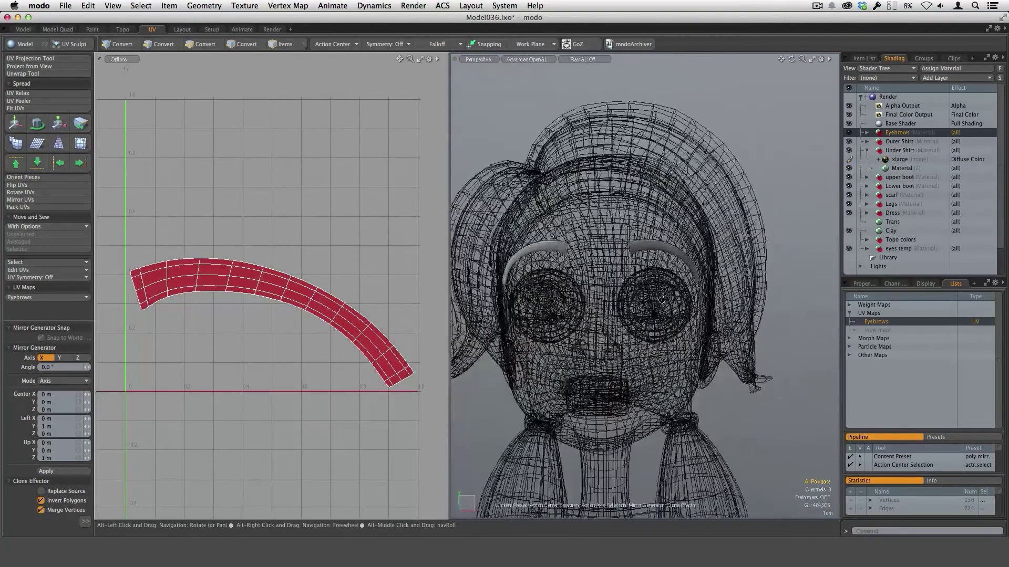
scroll(649, 237, "up", 3)
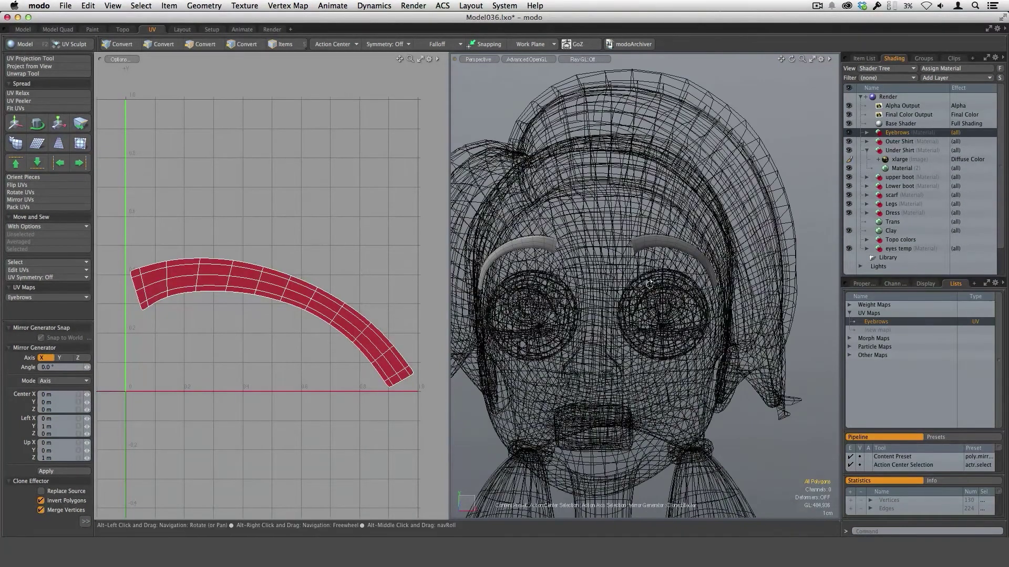
left_click_drag(646, 265, 638, 260, "alt")
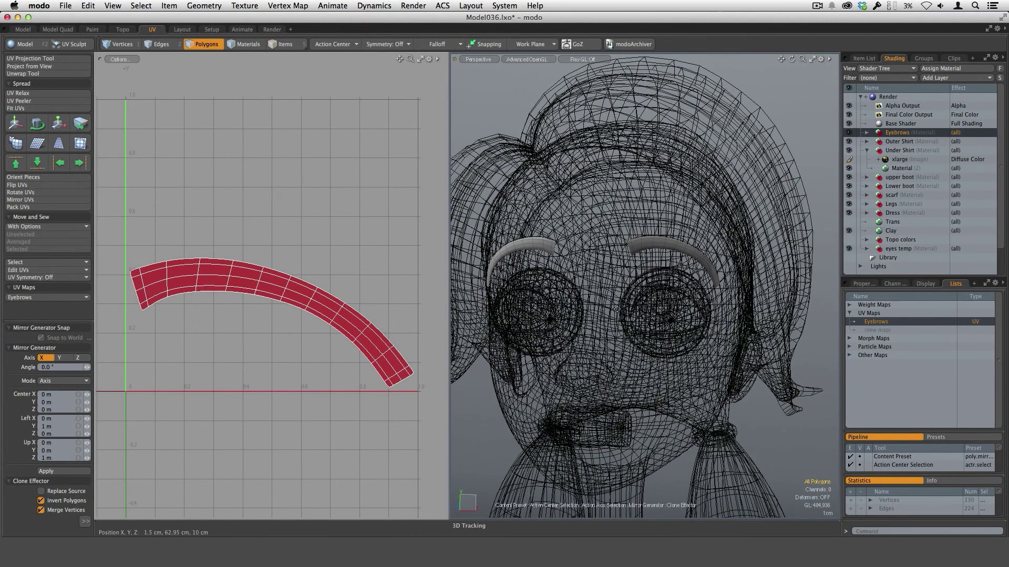
scroll(645, 237, "up", 4)
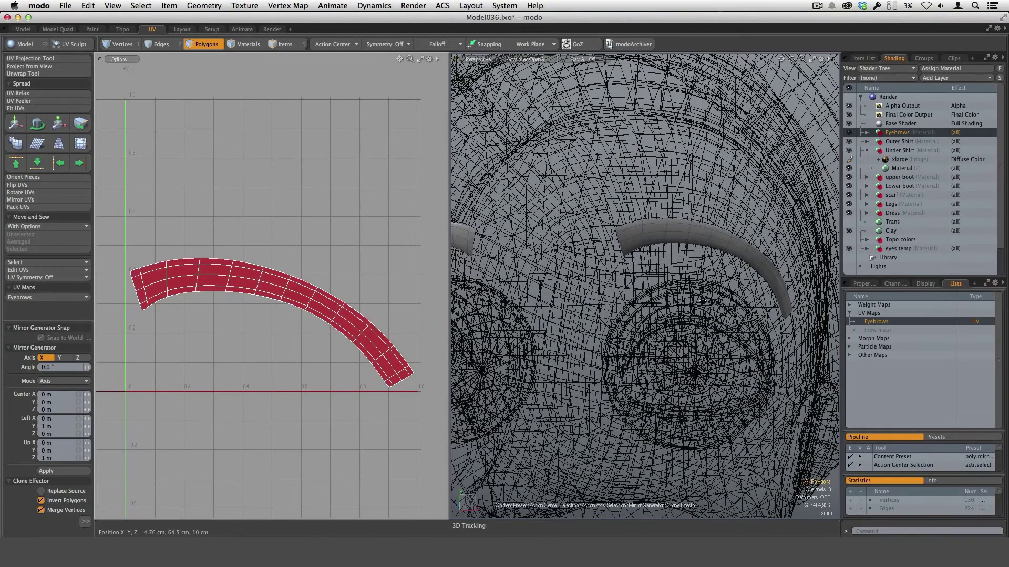
left_click_drag(671, 241, 620, 236, "alt")
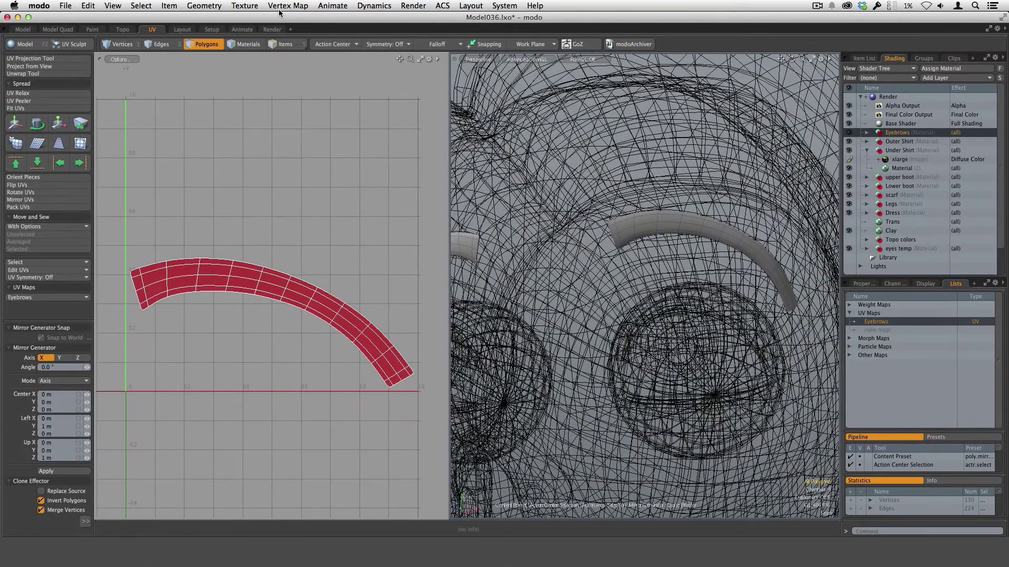
Export the eyebrow UVs as an EPS template named Eyebrows in the Tex folder inside Character Tutorial on the Desktop
left_click(245, 6)
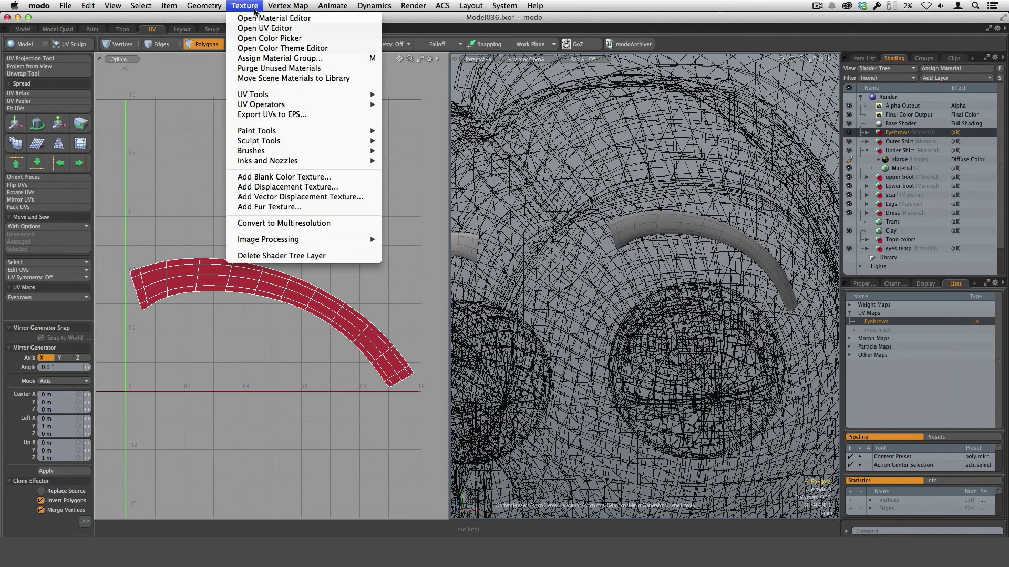
left_click(289, 115)
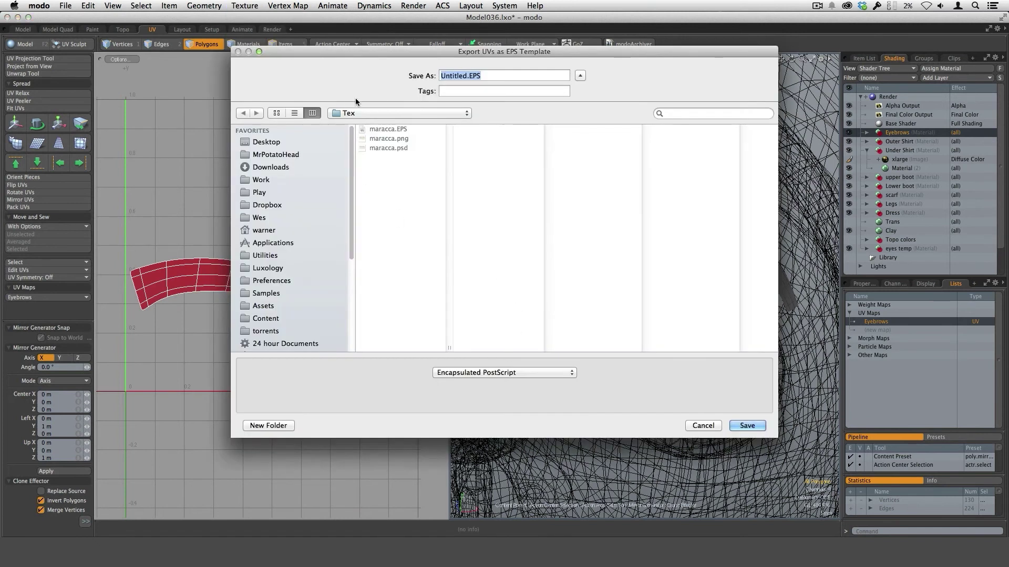
left_click(267, 142)
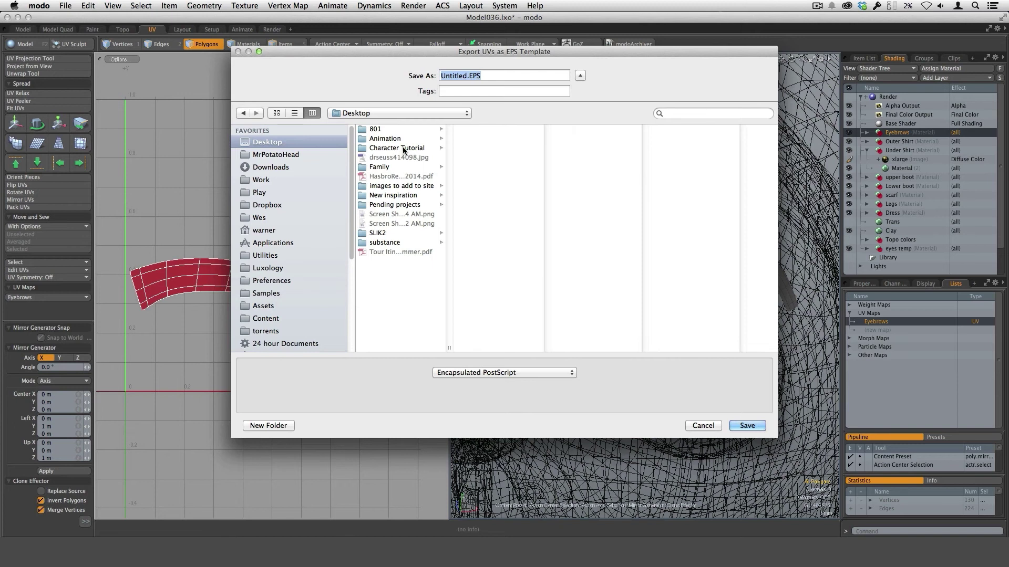
left_click(403, 149)
left_click(473, 205)
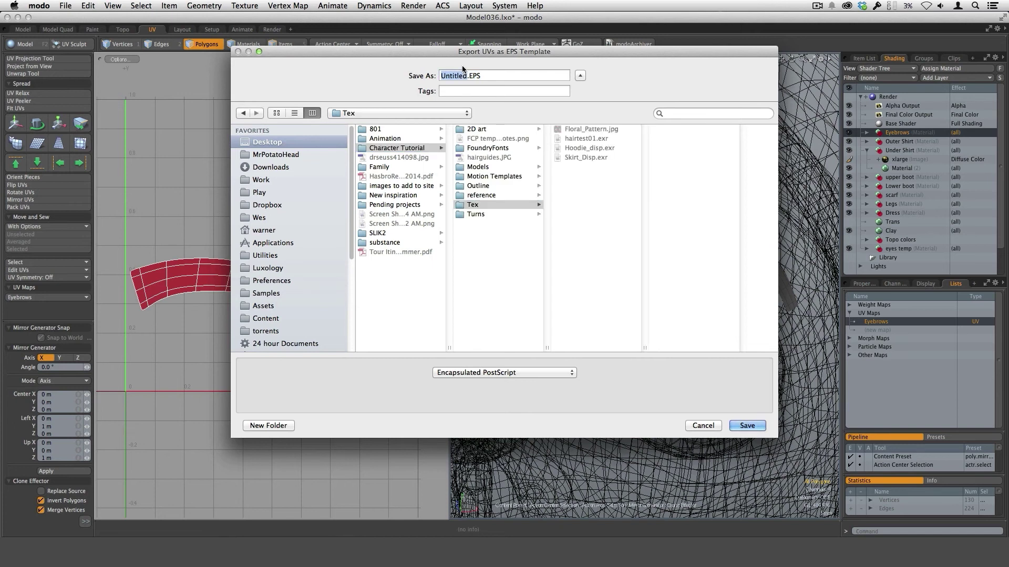
type("Eyebrows")
key("Return")
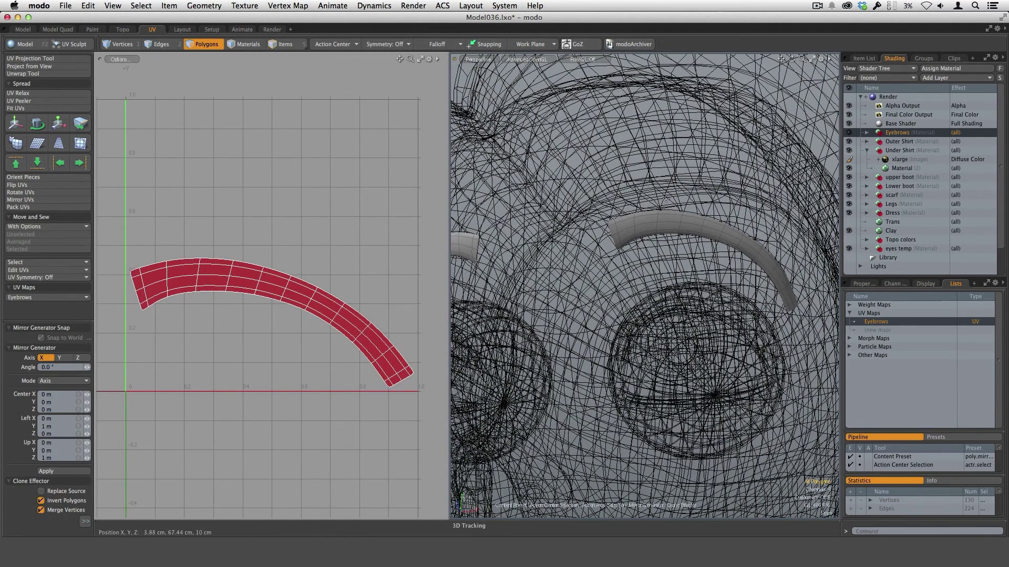
left_click_drag(656, 258, 573, 314, "ctrl+alt")
left_click_drag(762, 273, 710, 249, "alt")
left_click_drag(707, 294, 714, 411, "alt")
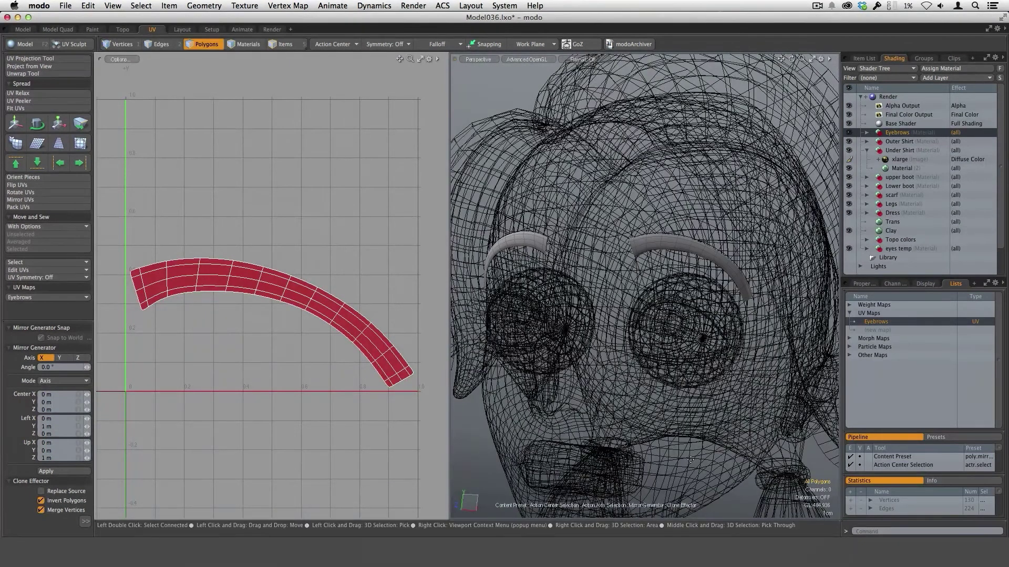
left_click_drag(673, 363, 638, 325, "ctrl+alt")
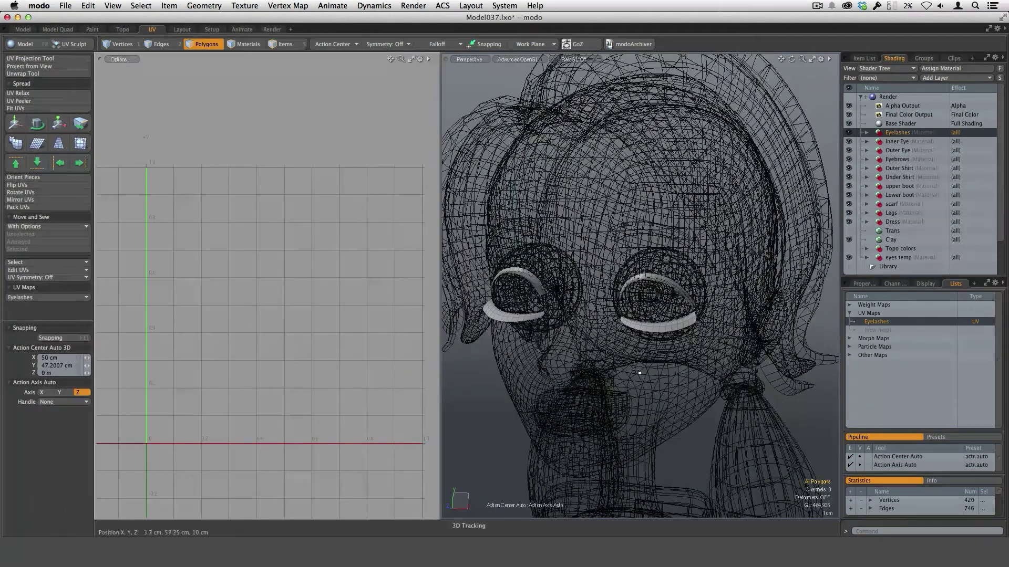
On the Eyelashes item, select the upper and lower eyelashes on the character's right eye and delete them
left_click_drag(639, 373, 639, 342, "alt")
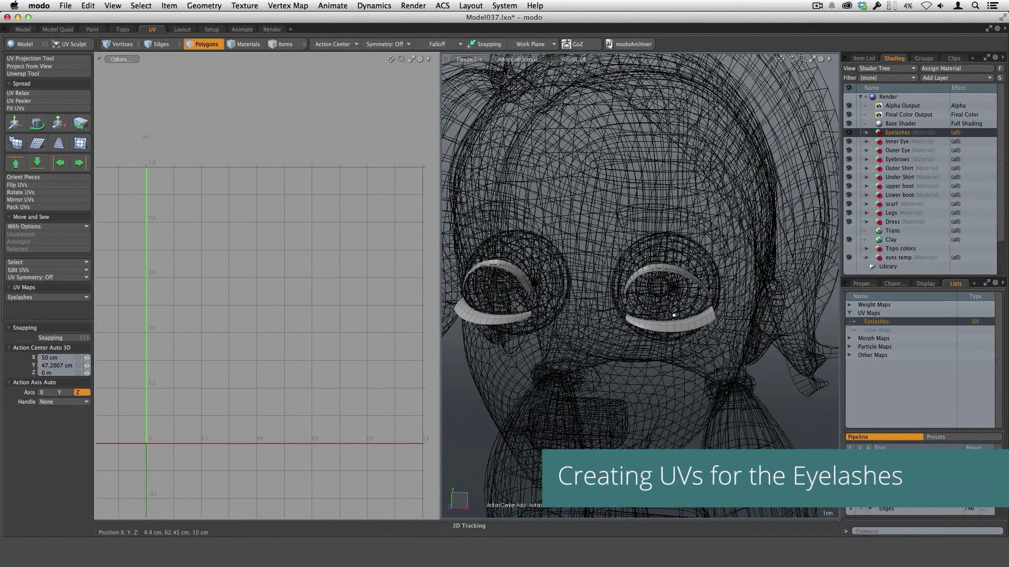
left_click_drag(669, 304, 556, 293, "alt")
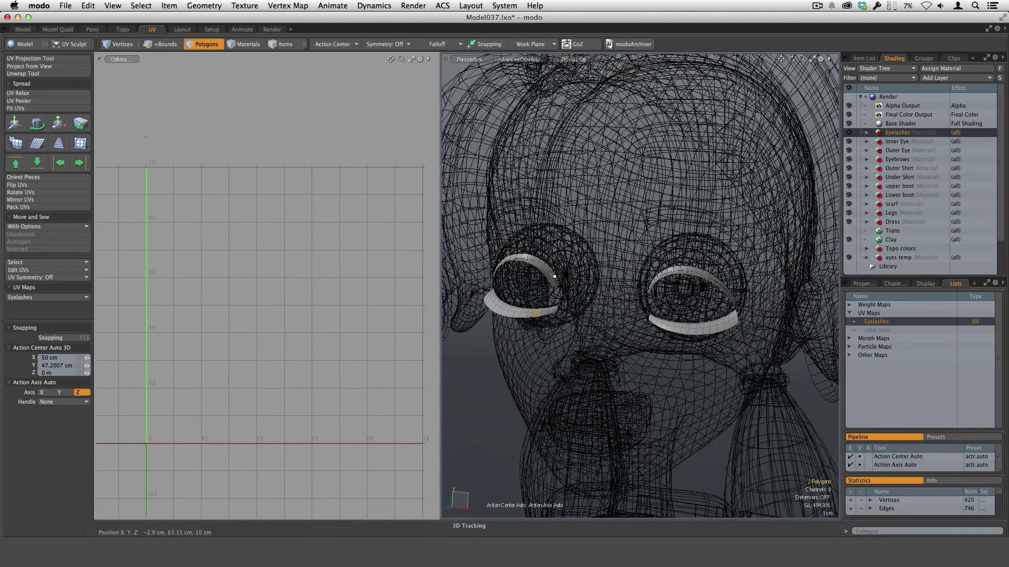
key("]")
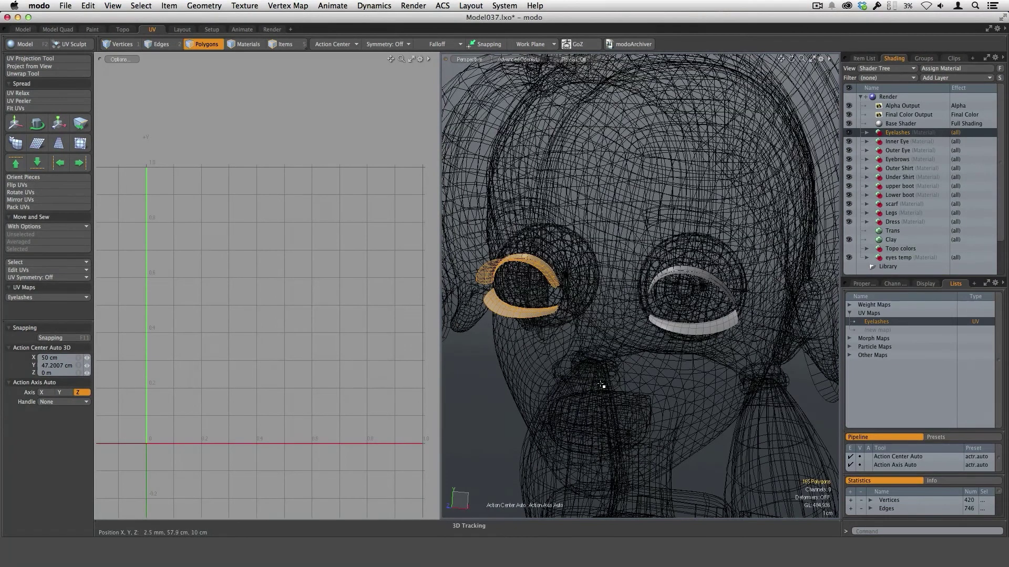
left_click(606, 367)
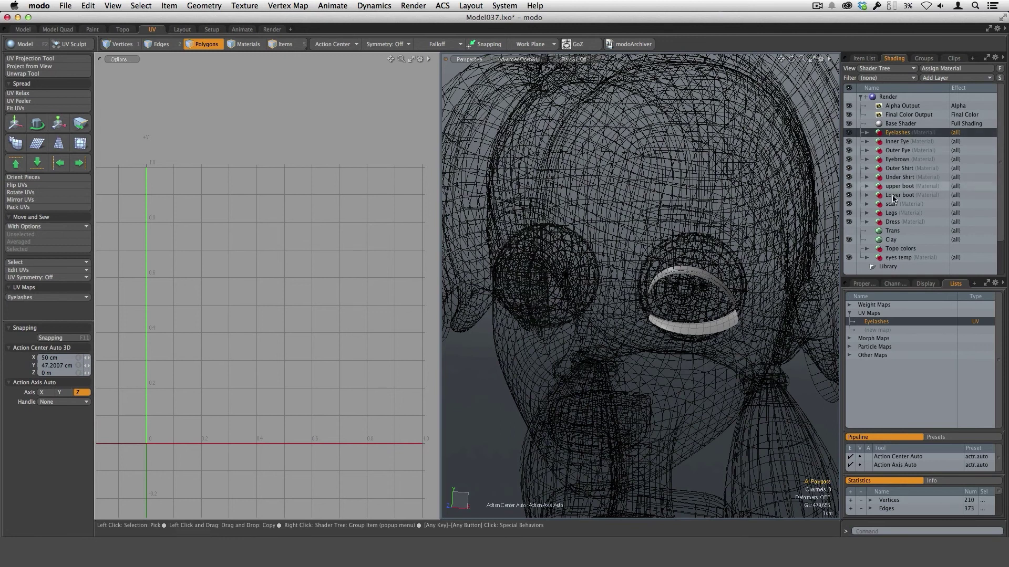
Unwrap the remaining eyelashes into the Eyelashes UV map with the Unwrap Tool, using Group Normal projection and U pinning
left_click(864, 59)
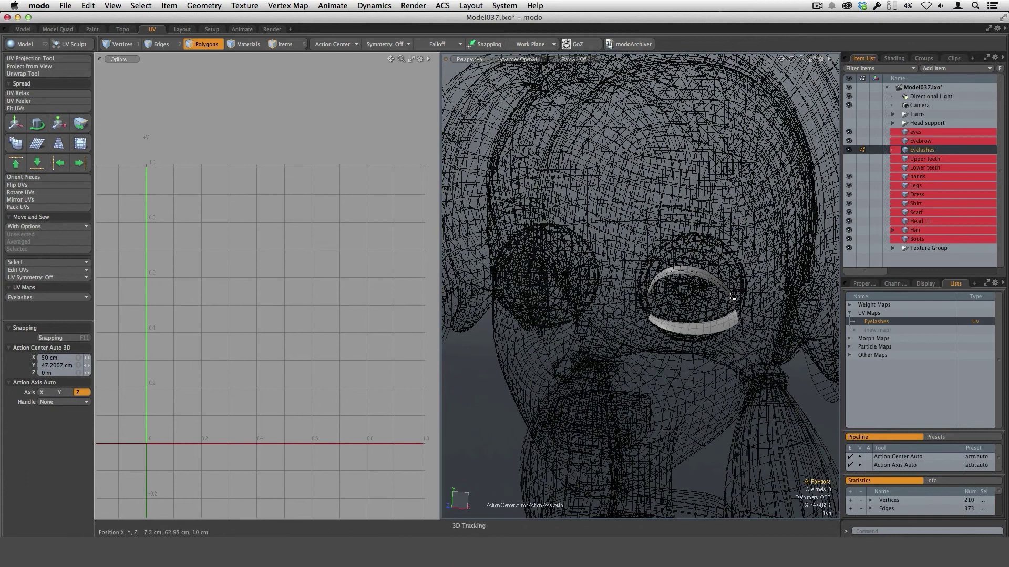
left_click_drag(748, 350, 686, 305, "alt")
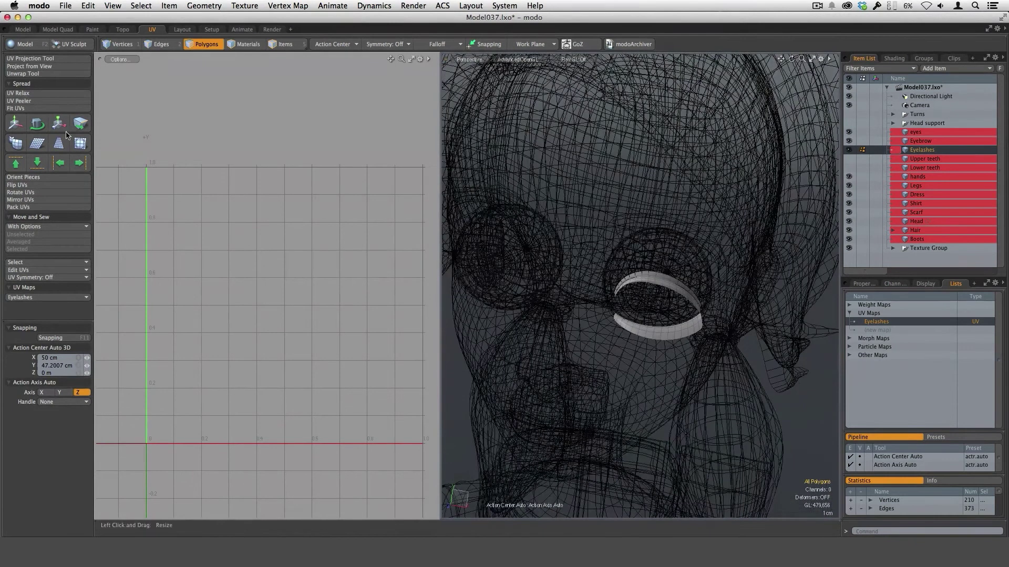
left_click(22, 74)
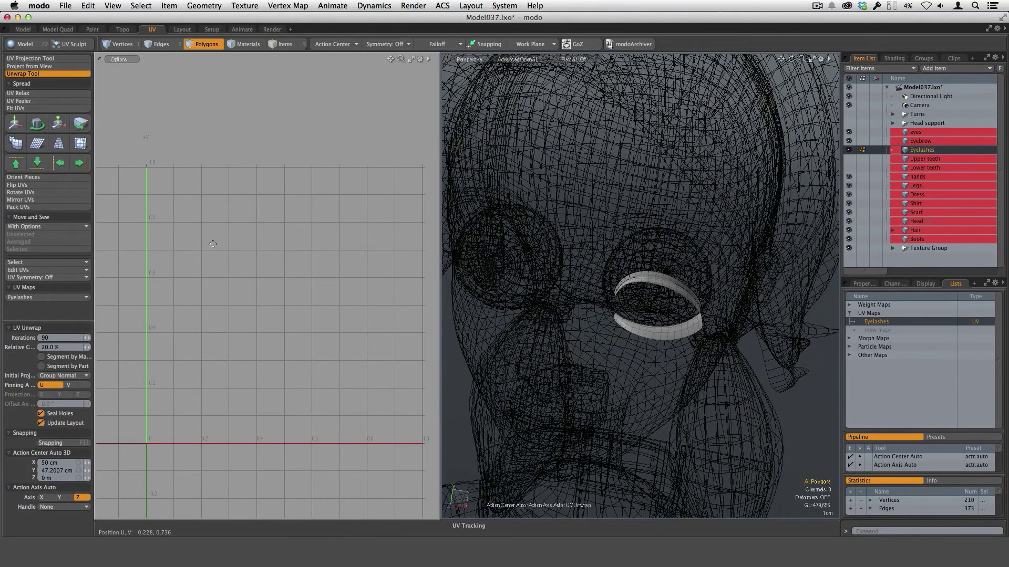
left_click(334, 369)
left_click_drag(394, 435, 379, 432, "ctrl+alt")
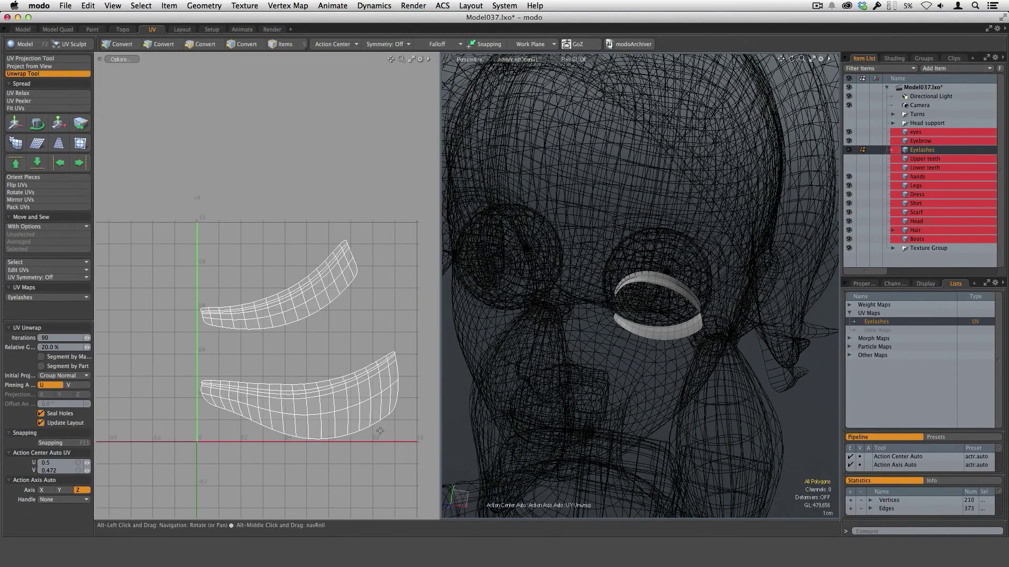
key("space")
Select the upper eyelash's UV island, rotate it about -9° to level it, and move it slightly up
key("space")
key("space")
key("space")
double_click(376, 402)
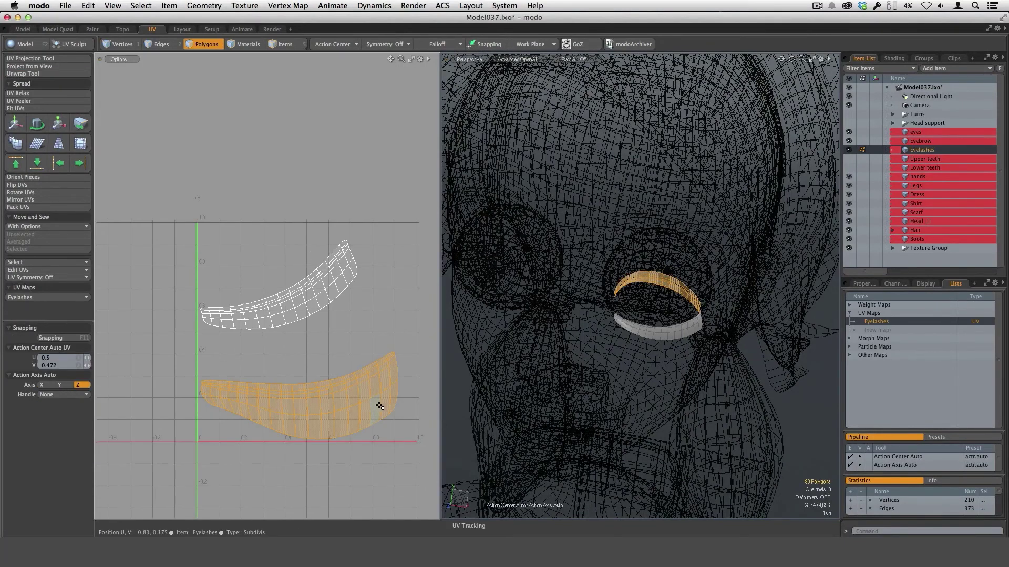
key("y")
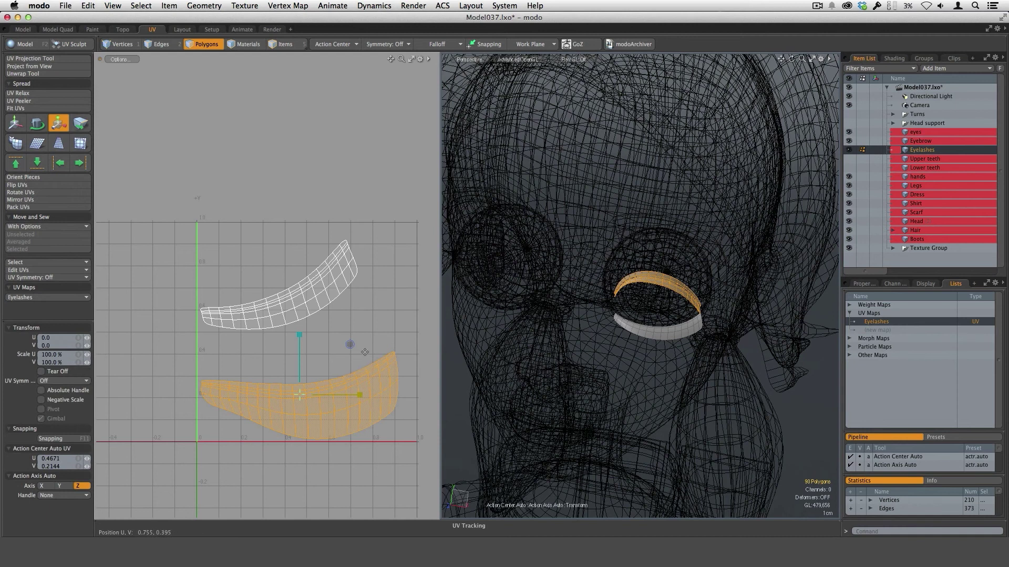
key("e")
left_click_drag(354, 365, 362, 402)
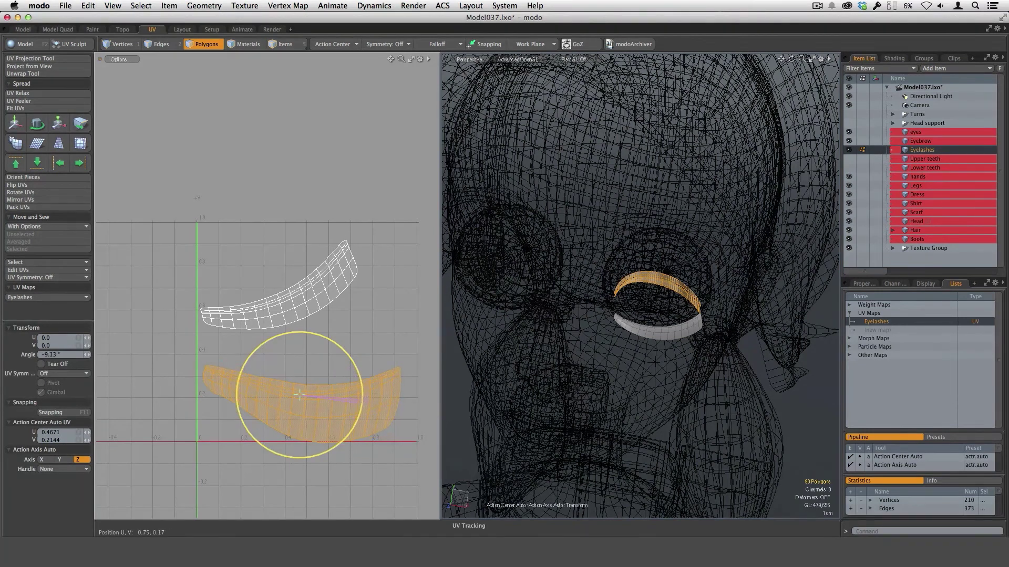
key("w")
left_click_drag(374, 464, 375, 458)
key("space")
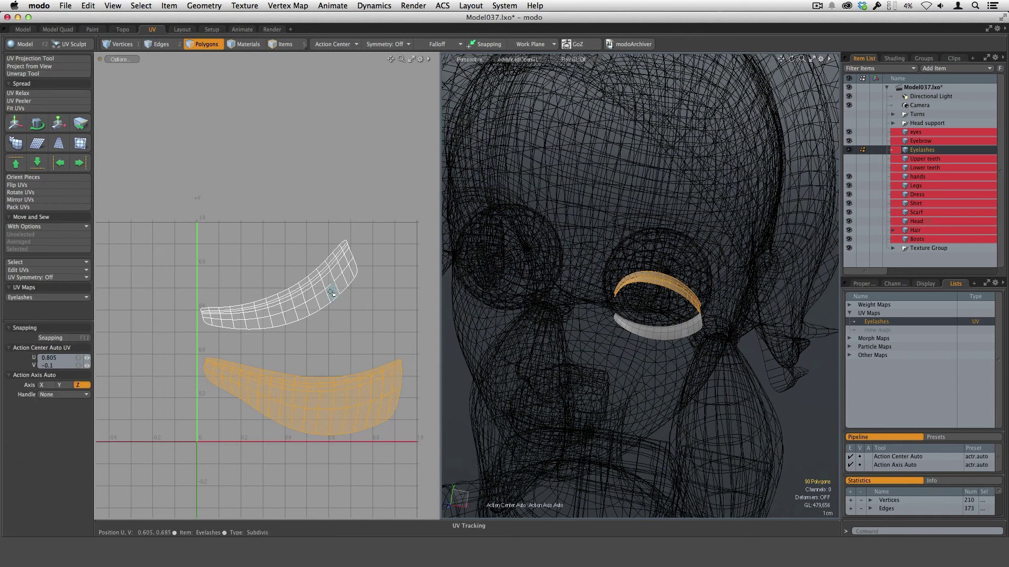
Select the lower eyelash's UV island, rotate it about -26°, and move it by U 0.125 and V -0.17
double_click(332, 290)
key("e")
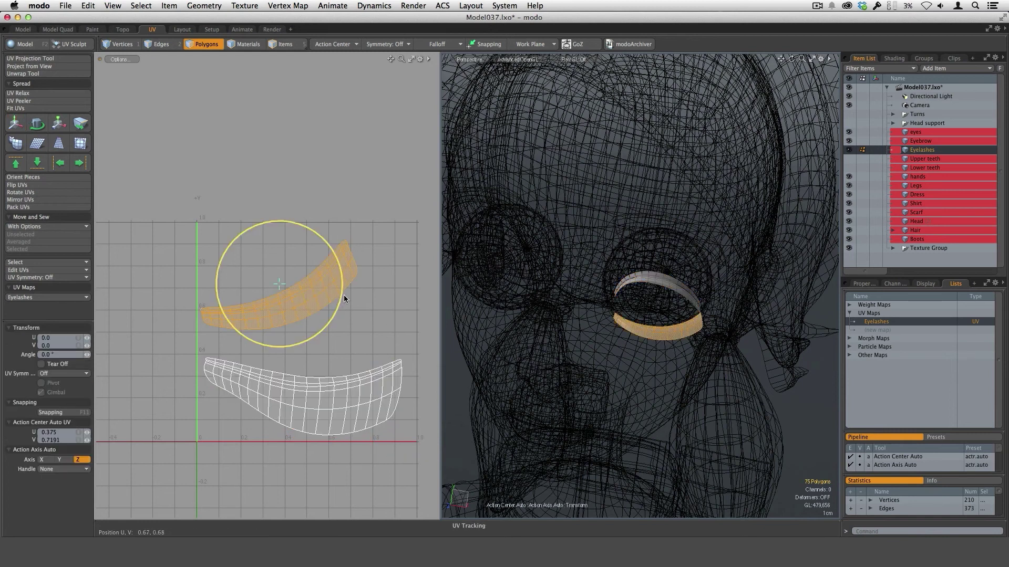
left_click_drag(342, 292, 336, 311)
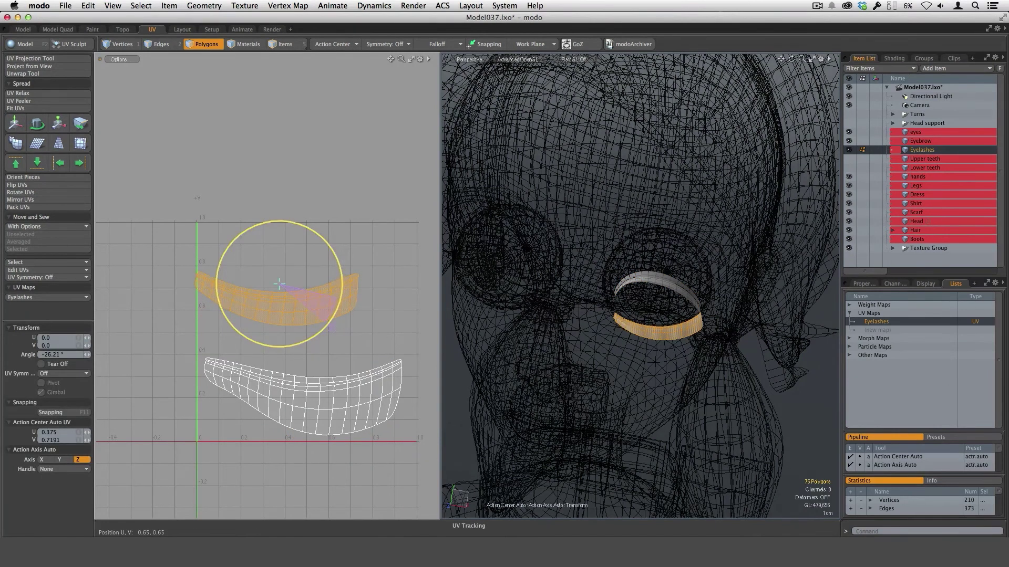
key("w")
left_click_drag(363, 337, 392, 393)
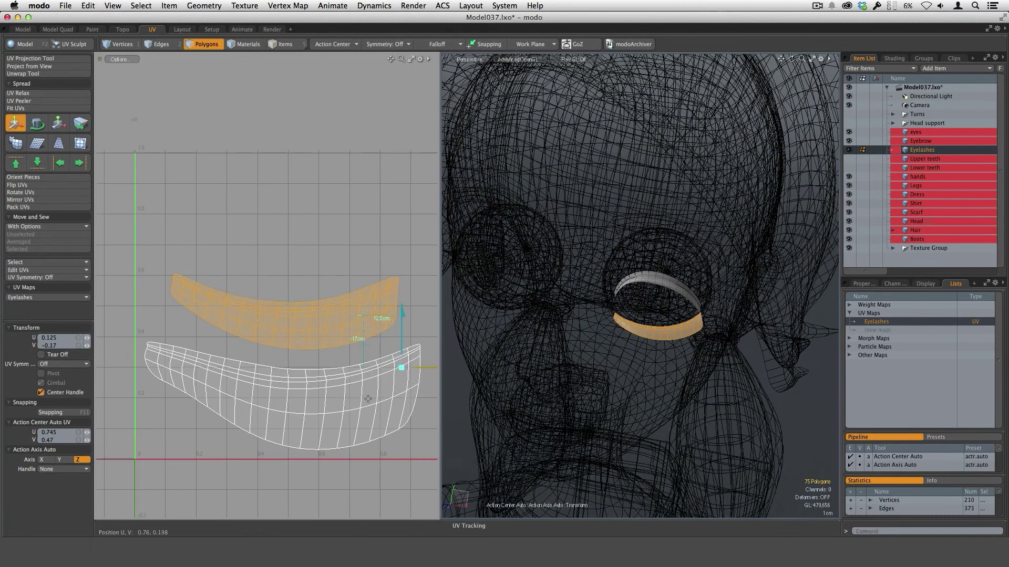
key("space")
Select both eyelash UV islands, move them up toward the middle of the UV tile, and clear the selection
double_click(383, 404, "shift")
scroll(389, 408, "down", 3)
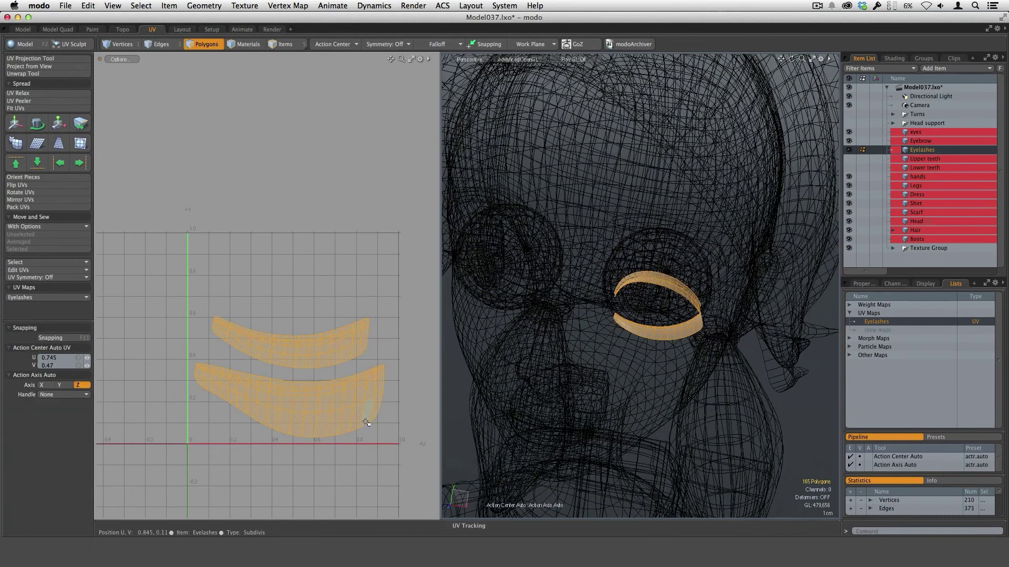
key("w")
left_click_drag(365, 437, 366, 414)
key("space")
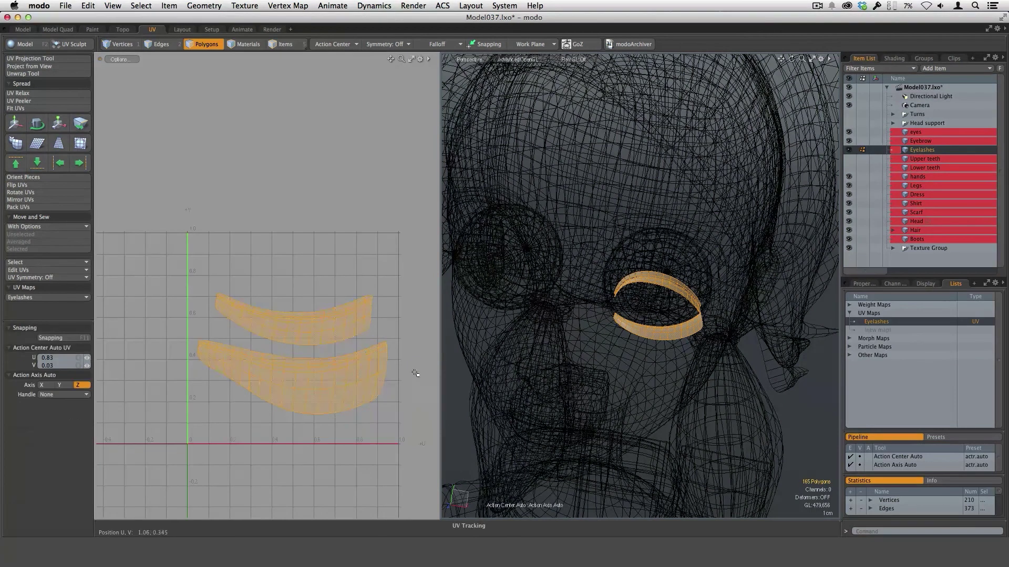
left_click(413, 379)
Mirror the unwrapped eyelashes across the X axis at 0 m to rebuild the opposite pair, and inspect both eyes
left_click_drag(561, 380, 754, 324, "alt")
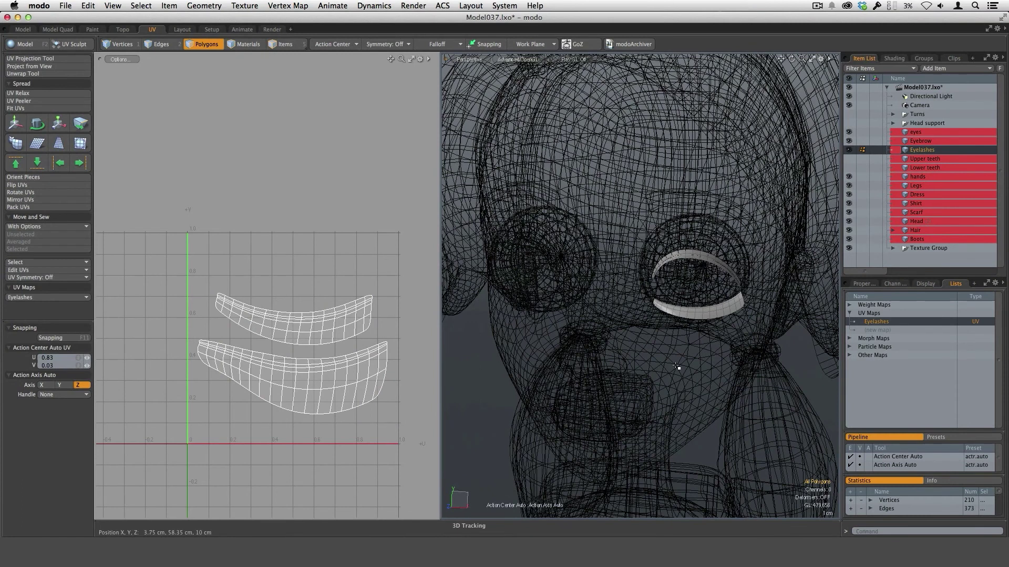
key("alt")
key("shift+v")
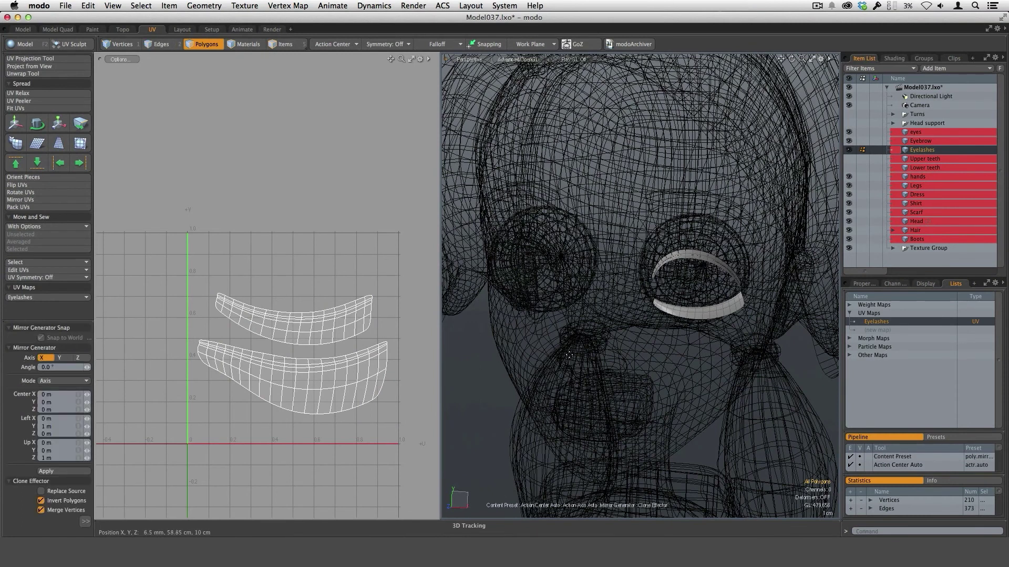
left_click(47, 471)
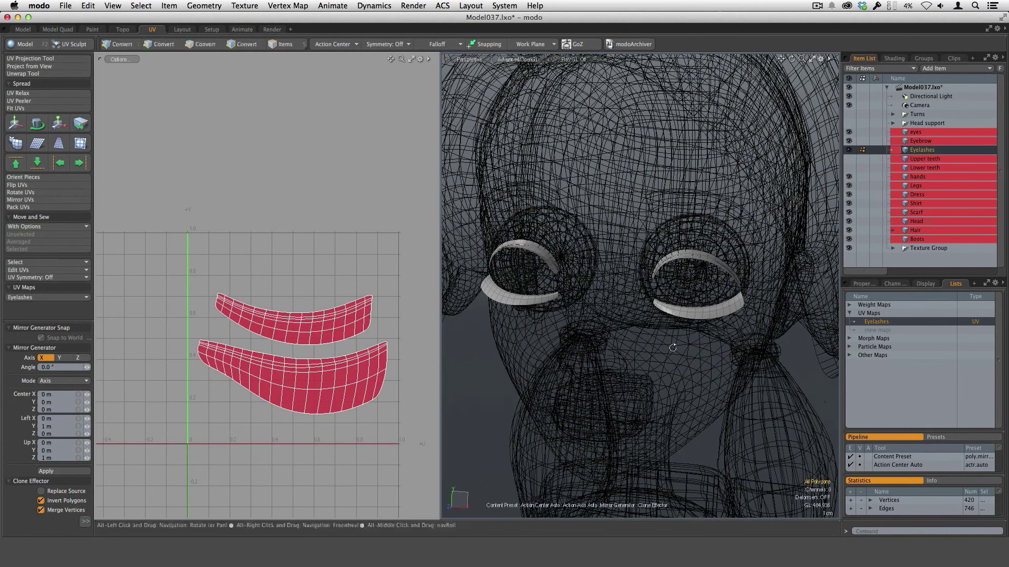
left_click_drag(490, 351, 483, 351, "alt")
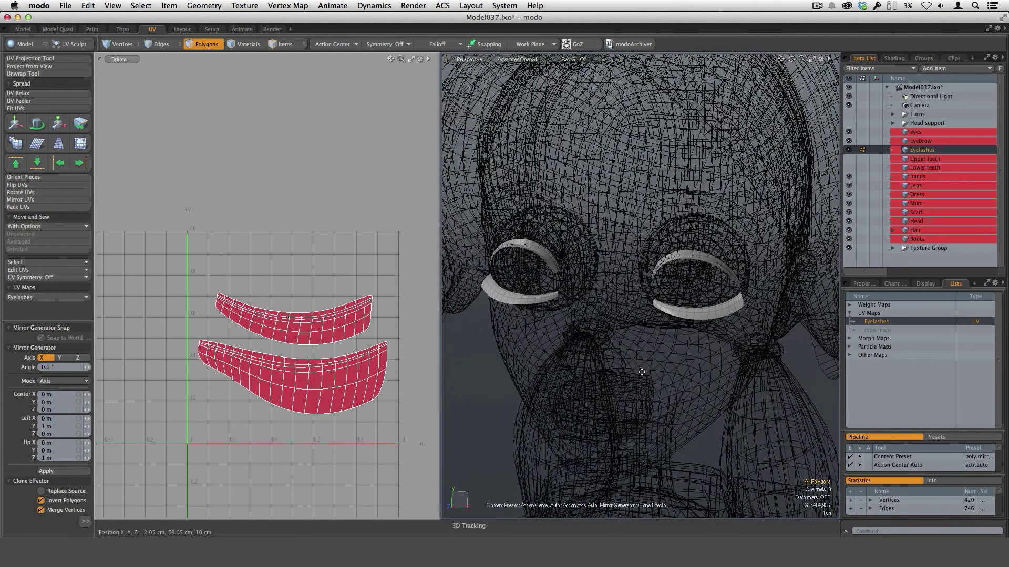
key("space")
left_click_drag(631, 355, 588, 331, "alt")
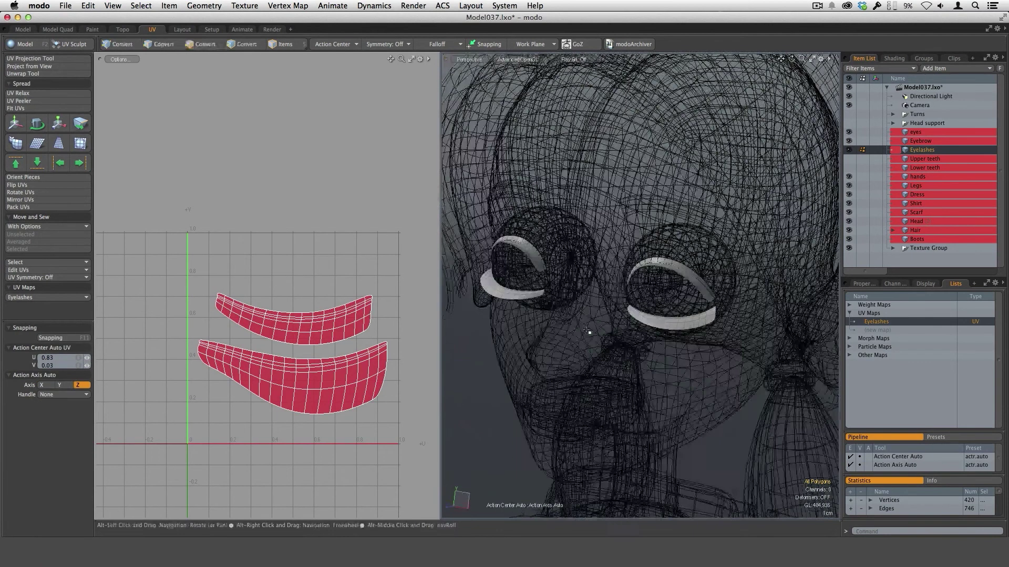
Export the eyelash UVs as an EPS template to the Tex folder, overwriting the existing Eyelashes.EPS
left_click(243, 6)
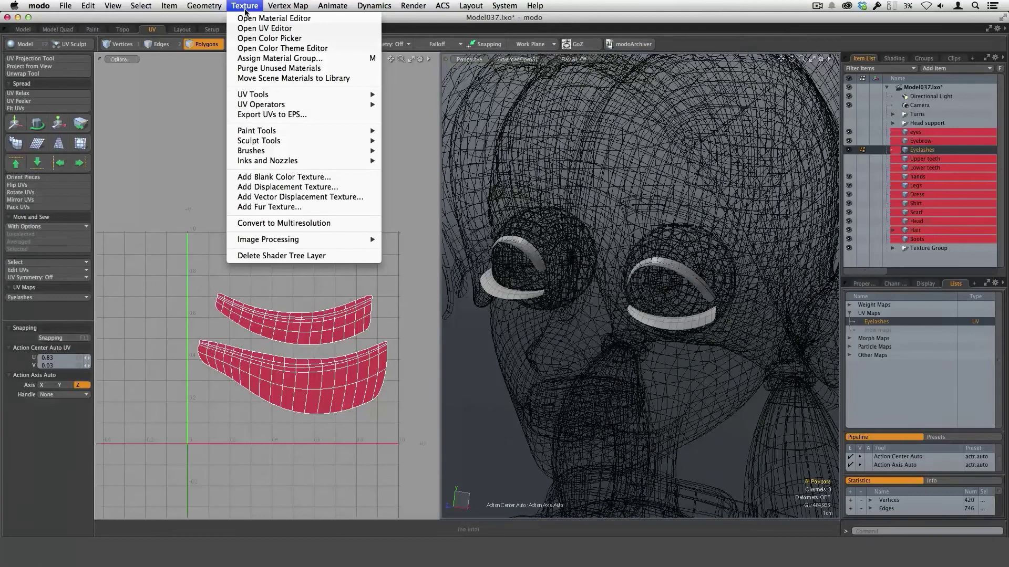
left_click(418, 282)
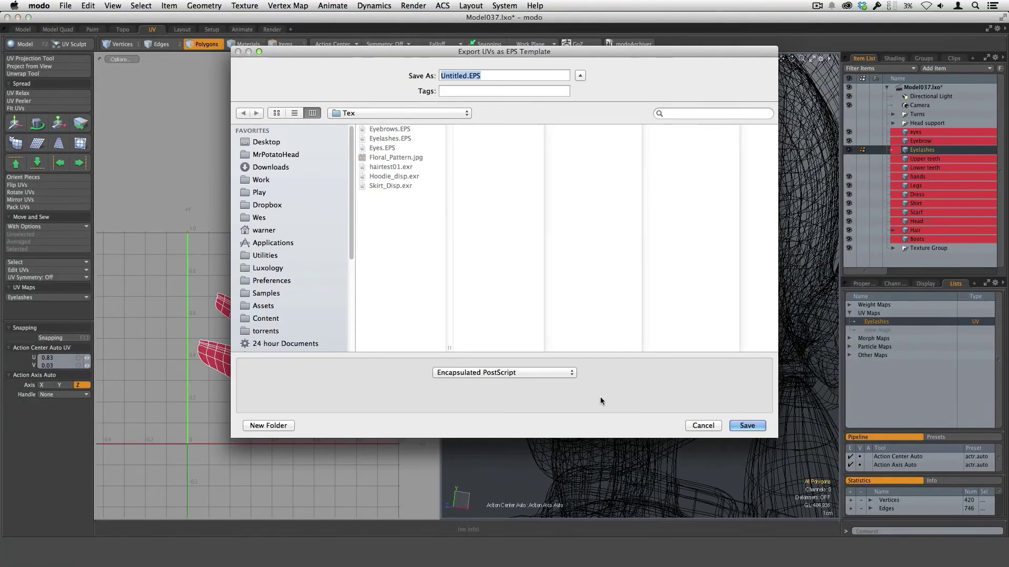
left_click(393, 139)
left_click(747, 426)
left_click(581, 120)
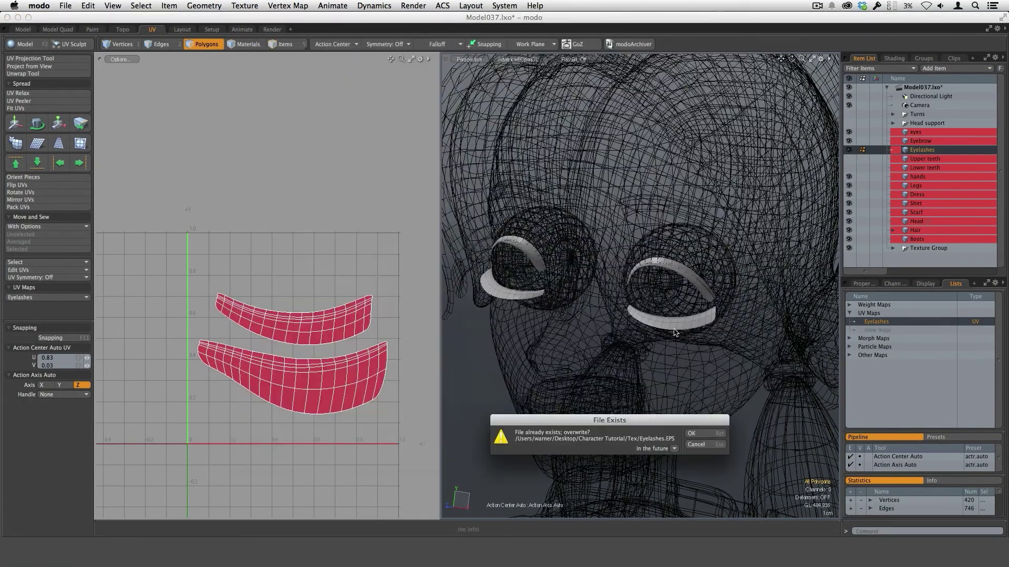
left_click(714, 435)
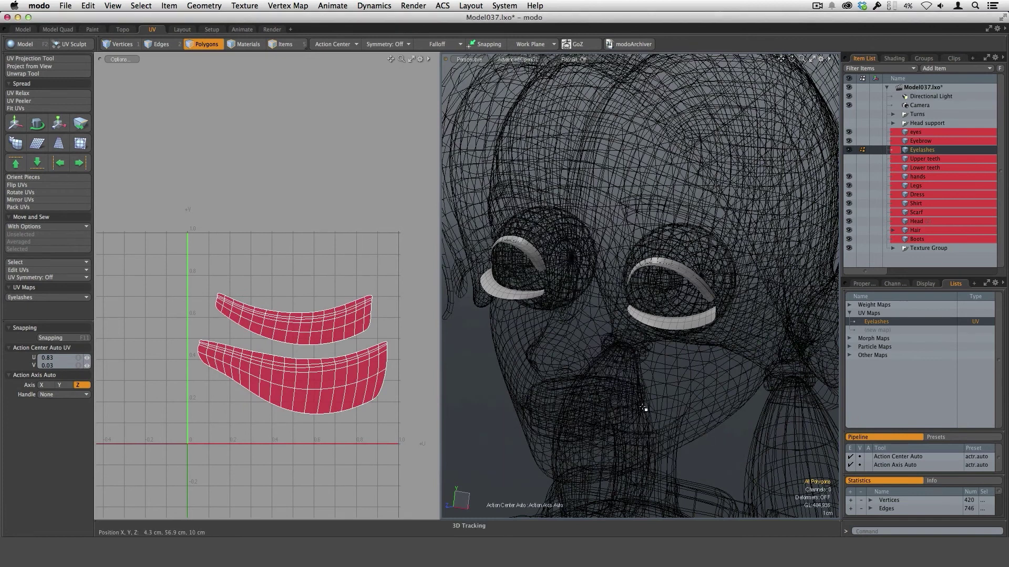
left_click_drag(643, 408, 635, 444, "ctrl+alt")
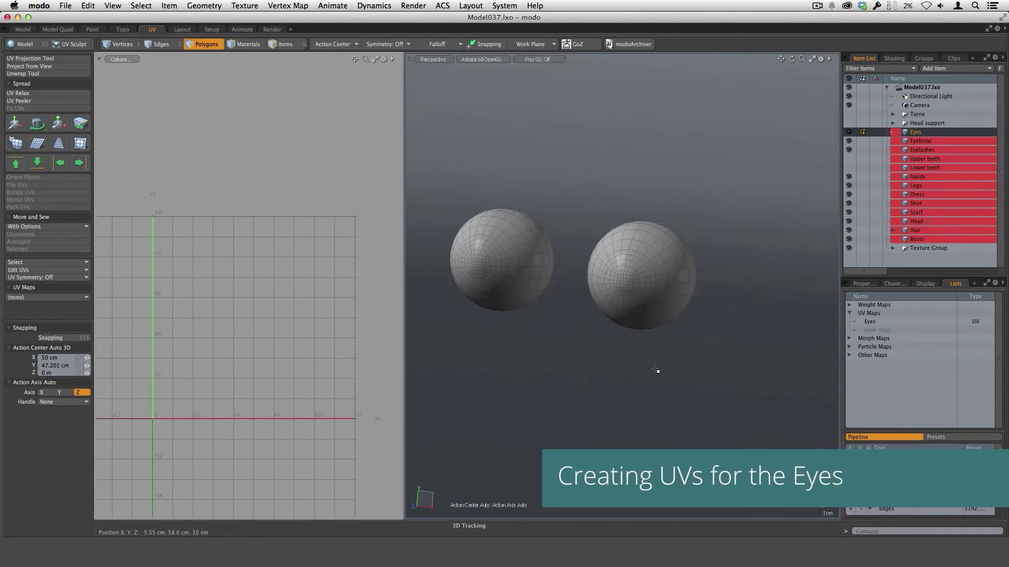
mouse_move(656, 370)
left_mouse_down("alt")
mouse_move(716, 313)
mouse_move(658, 311)
mouse_move(712, 367)
mouse_move(664, 351)
mouse_move(653, 370)
left_mouse_up("alt")
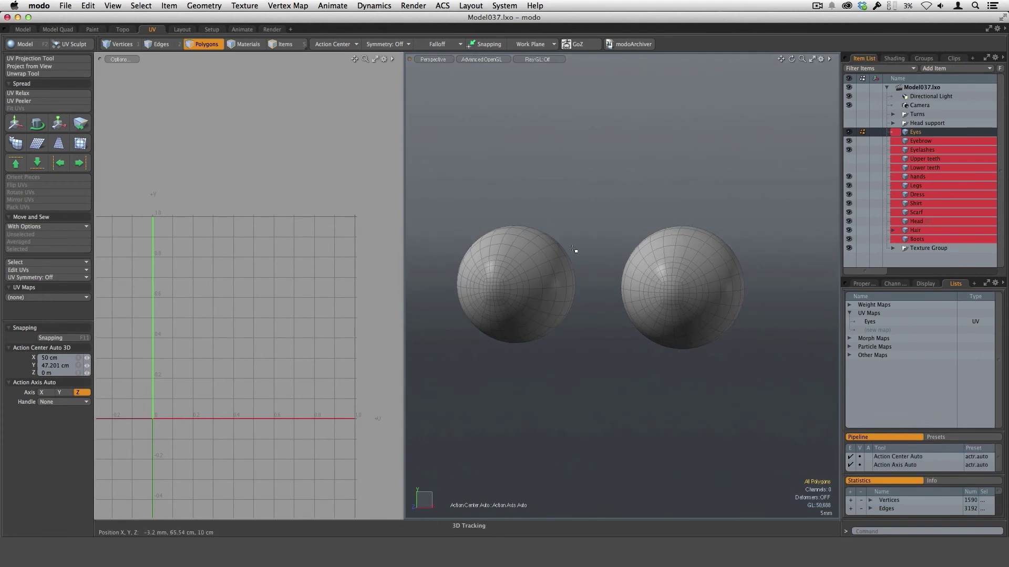
Delete one of the two eyes, keeping the single eye on the other side of the face
mouse_move(593, 226)
right_mouse_down()
mouse_move(434, 231)
mouse_move(590, 288)
mouse_move(577, 227)
right_mouse_up()
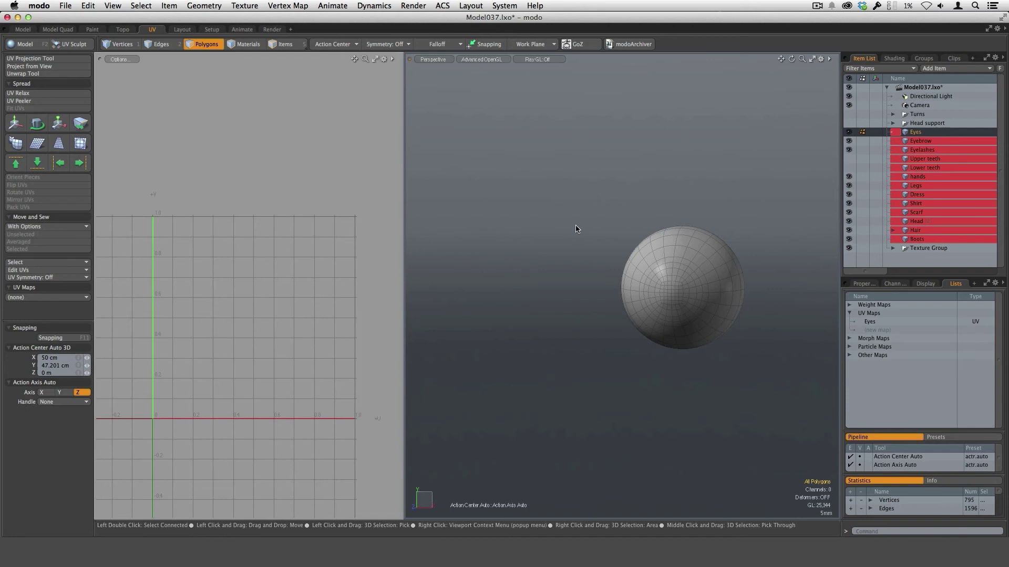
left_click_drag(642, 419, 707, 353, "alt")
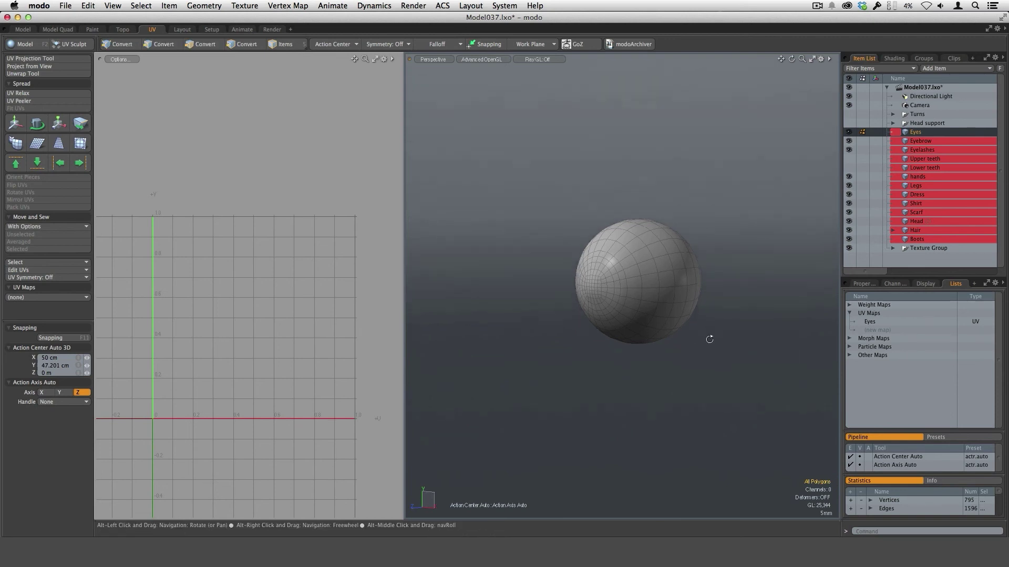
scroll(666, 315, "up", 3)
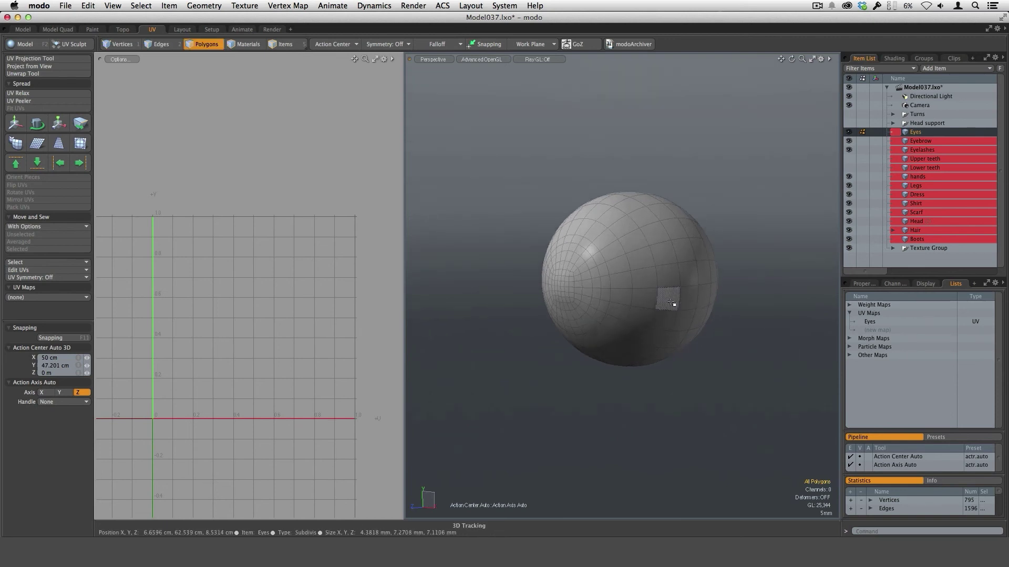
Select the remaining eye's outer shell, apply the Outer Eye material, and hide the shell to expose the inner eyeball
double_click(658, 320)
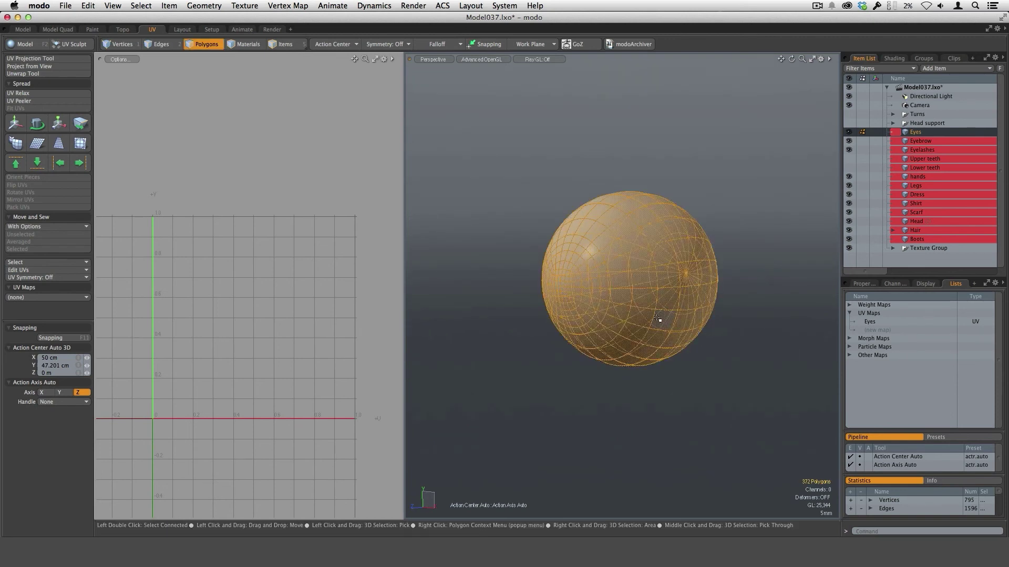
key("m")
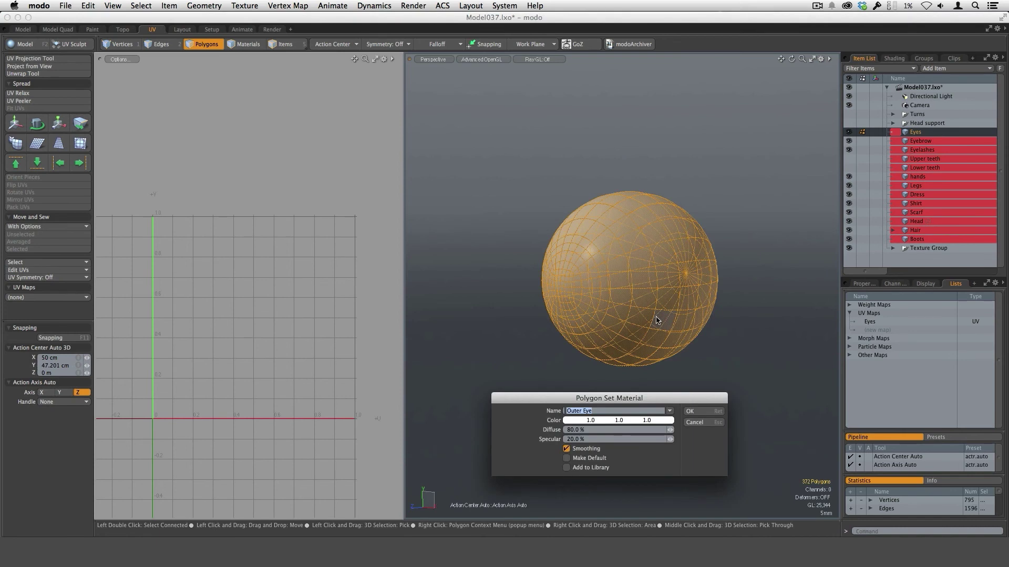
key("Return")
key("h")
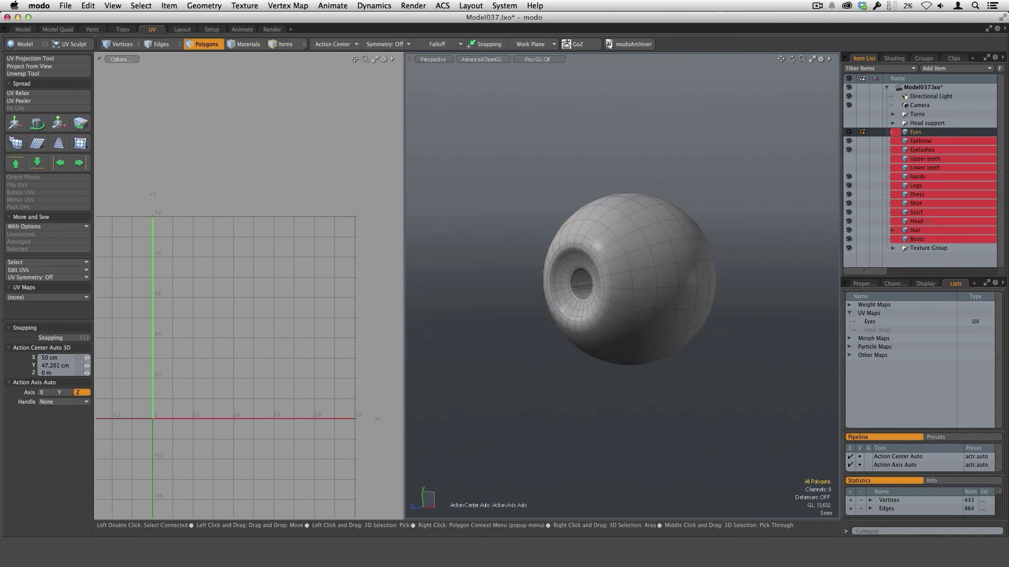
Select the back part of the inner eyeball in a side view and delete those polygons
left_click_drag(747, 284, 599, 408, "alt")
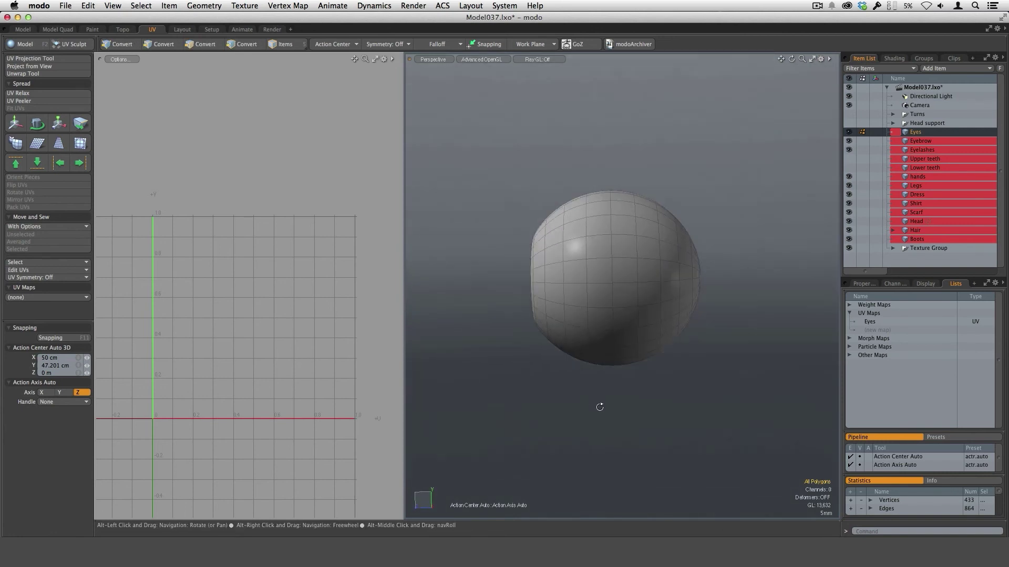
mouse_move(638, 198)
left_mouse_down("alt")
mouse_move(745, 240)
mouse_move(638, 204)
left_mouse_up("alt")
left_click_drag(652, 281, 658, 301, "alt")
mouse_move(632, 187)
right_mouse_down()
mouse_move(745, 315)
mouse_move(622, 402)
right_mouse_up()
left_click_drag(555, 356, 723, 371, "alt")
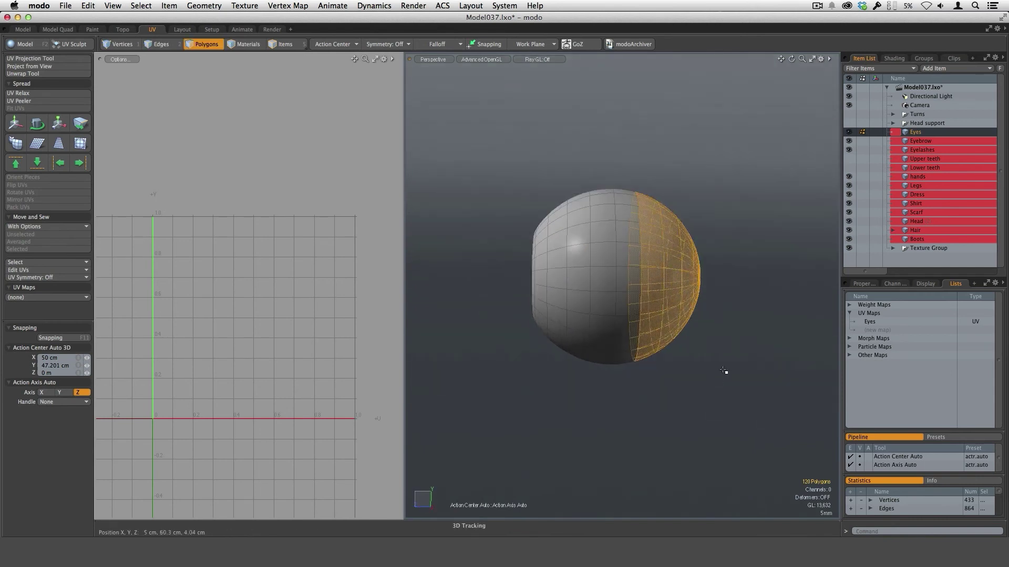
key("Delete")
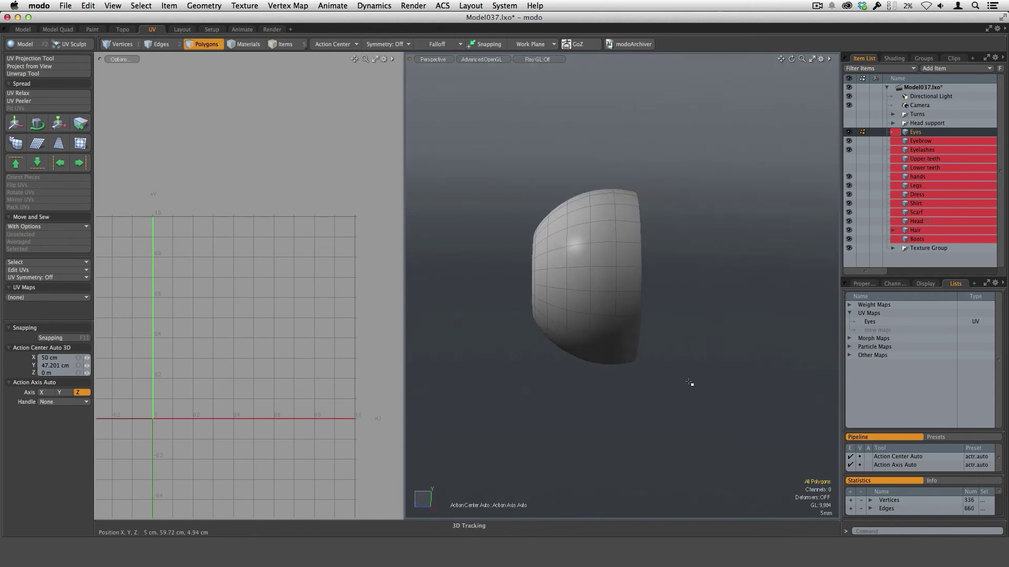
Unwrap the front part of the inner eyeball into the Eyes UV map using the Unwrap Tool with Group Normal projection
left_click_drag(583, 338, 656, 322, "alt")
left_click_drag(403, 356, 440, 356)
left_click(22, 73)
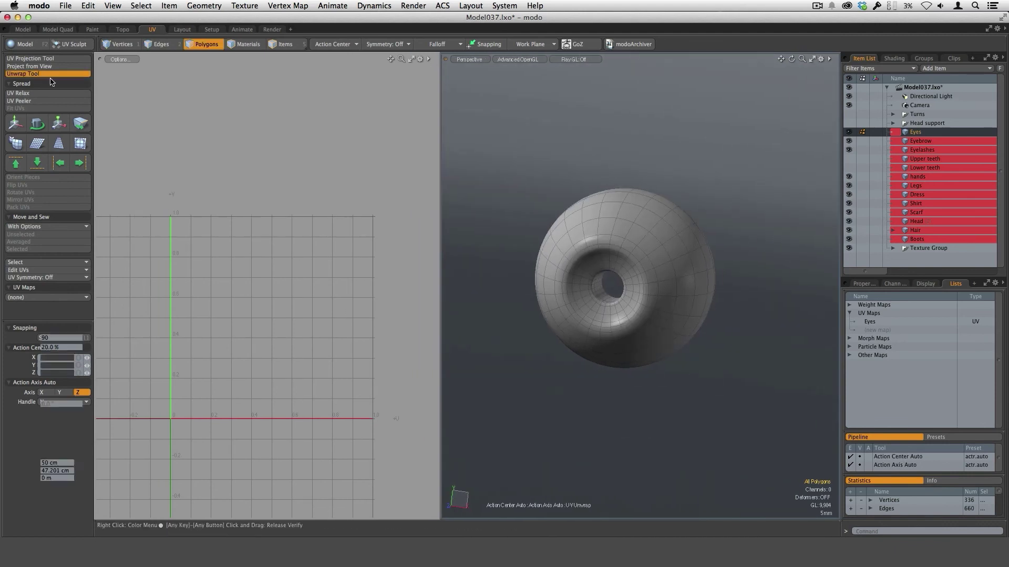
left_click(290, 347)
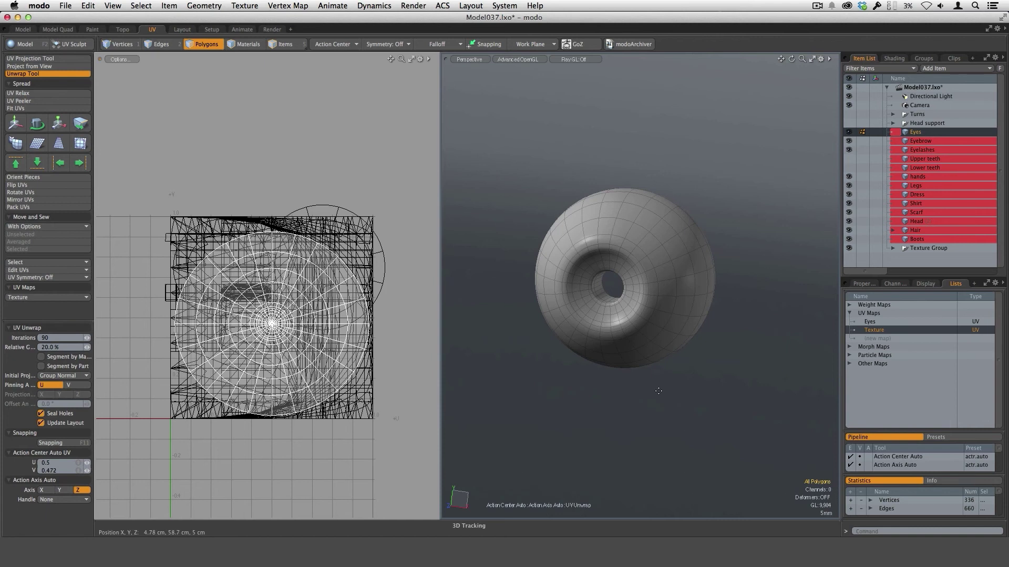
key("super+z")
left_click(880, 383)
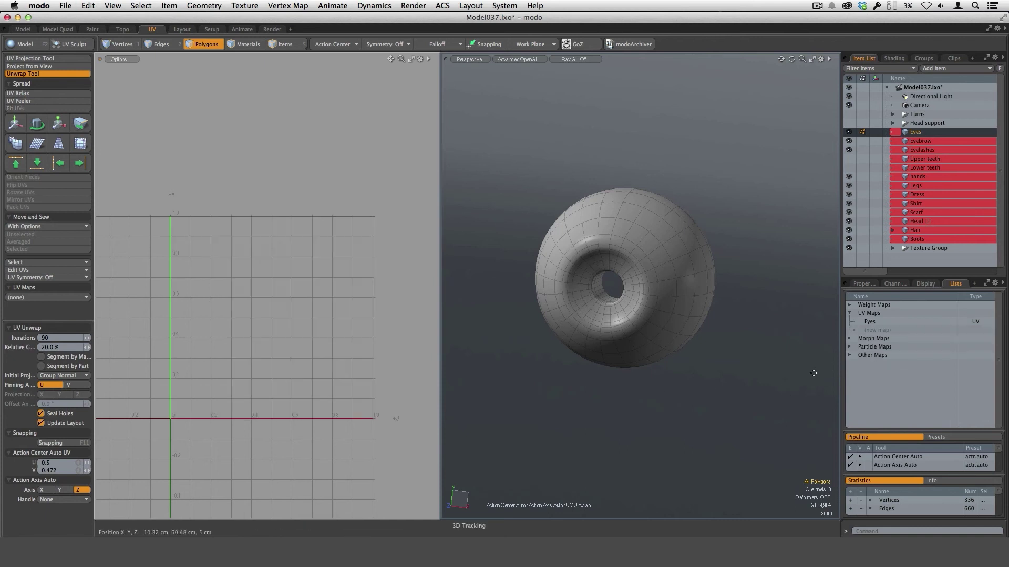
left_click(869, 321)
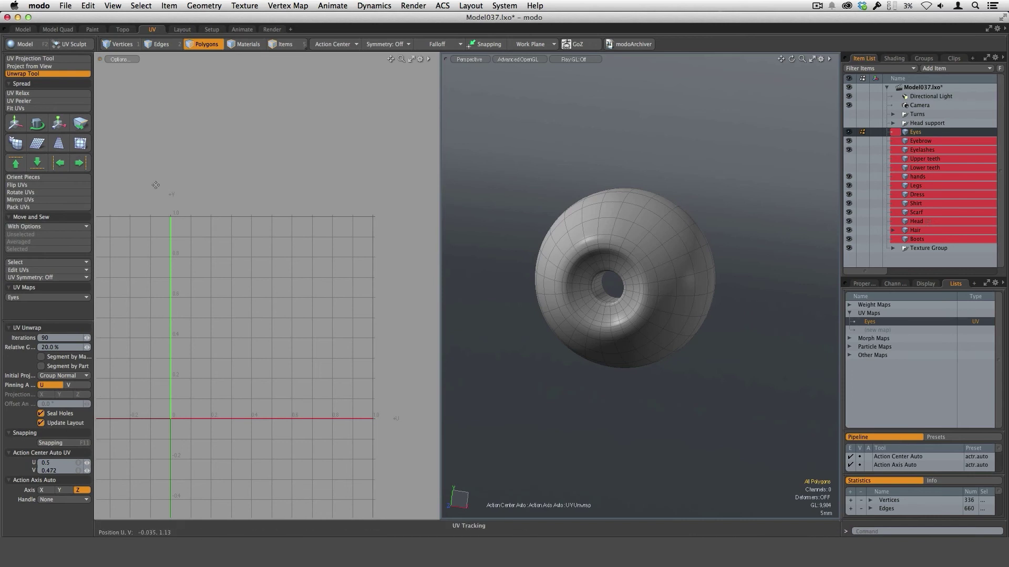
left_click(318, 361)
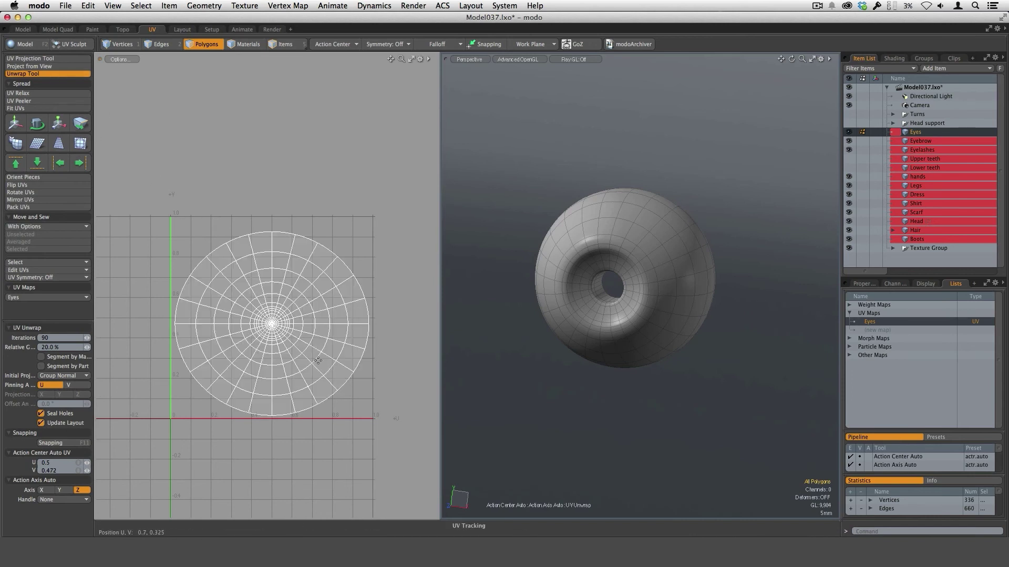
key("space")
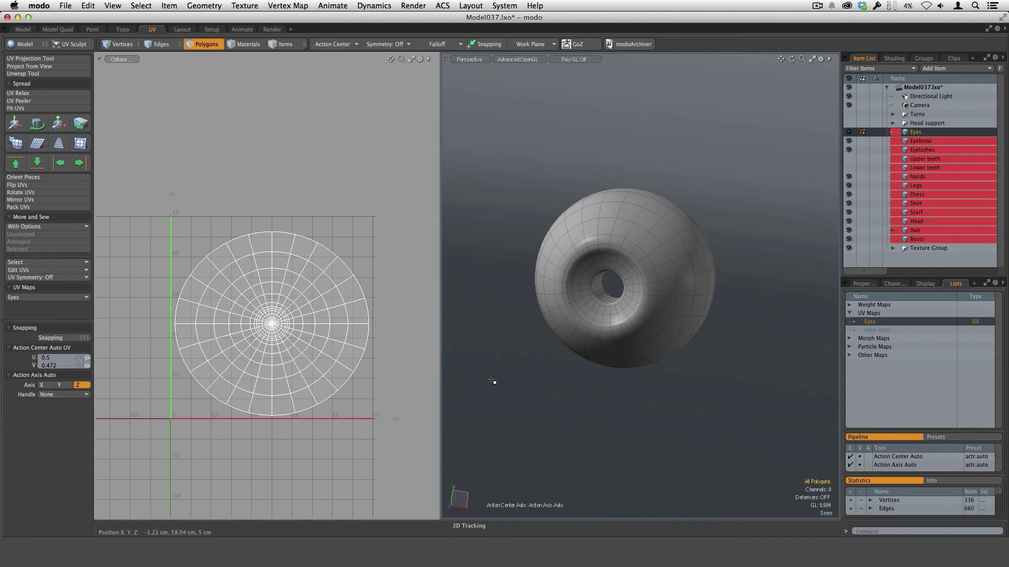
Select the polygons around the pupil opening and grow the selection over the iris to examine their share of the UV layout
left_click_drag(491, 379, 609, 313, "ctrl+alt")
mouse_move(573, 263)
left_mouse_down()
mouse_move(583, 283)
mouse_move(645, 311)
mouse_move(659, 339)
left_mouse_up()
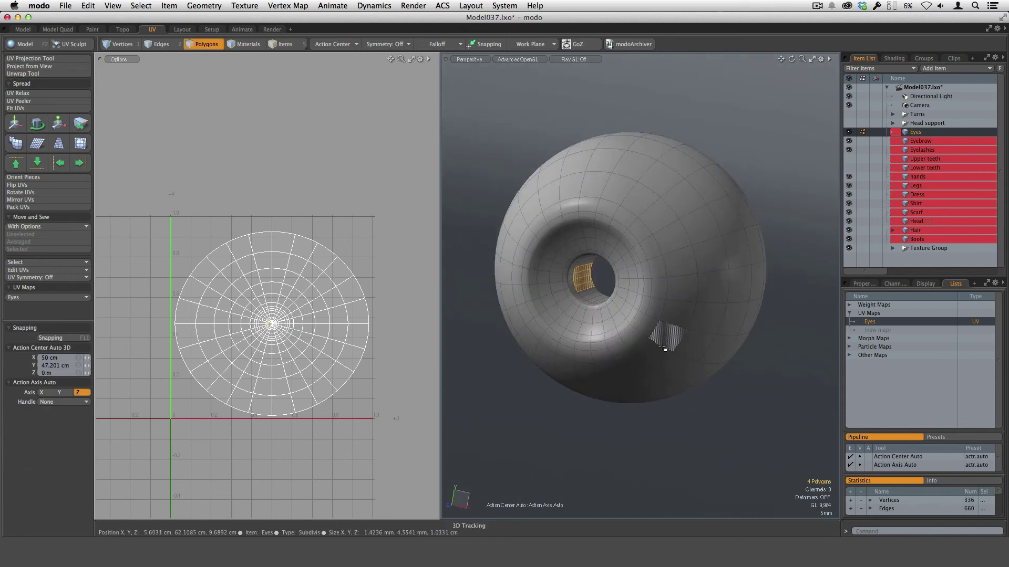
key("l")
key("shift+Up")
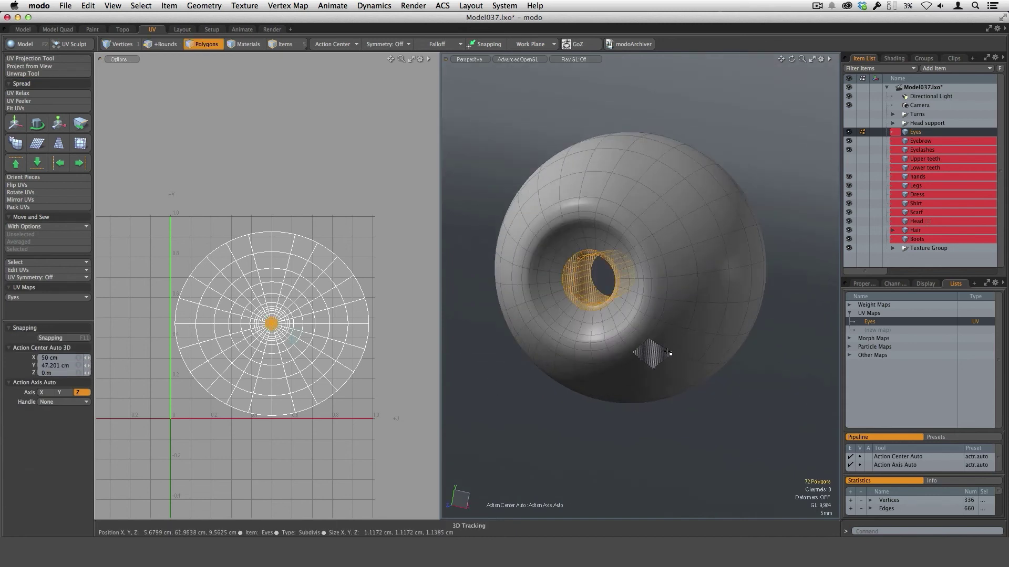
key("shift+Up")
key("shift+Up")
key("shift+Up")
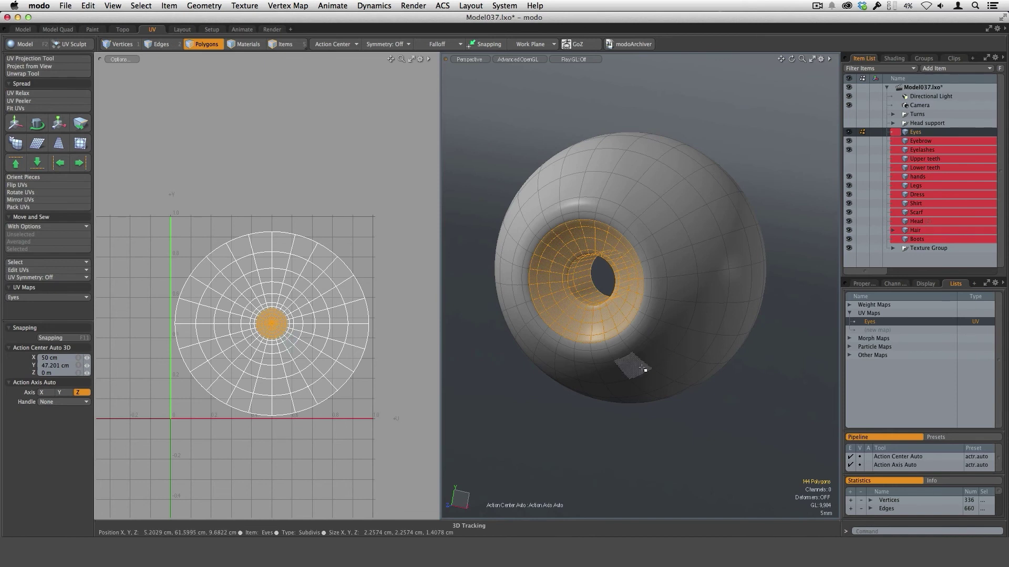
left_click_drag(677, 367, 687, 297, "alt")
left_click_drag(610, 235, 633, 208, "ctrl+alt")
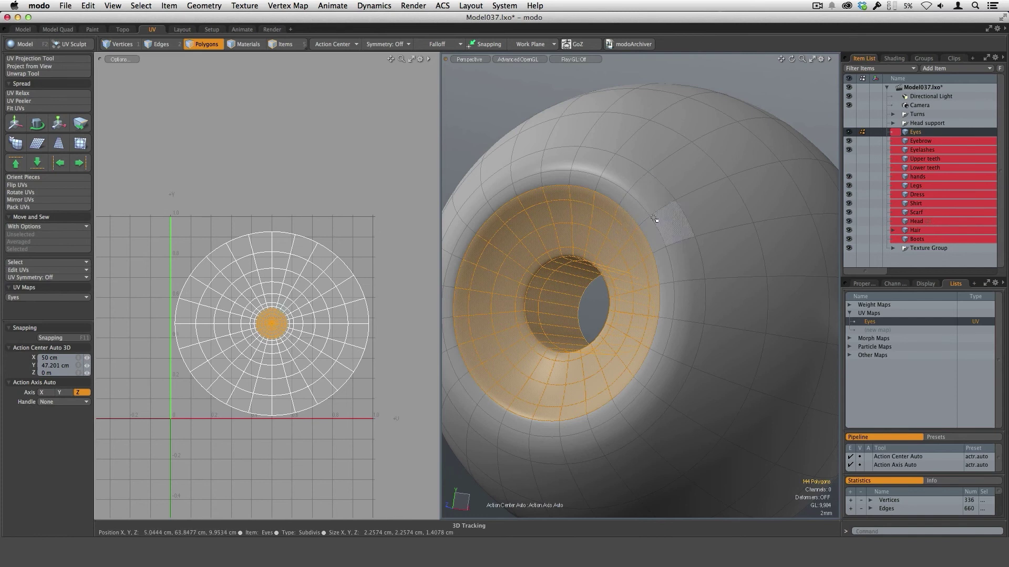
scroll(296, 340, "up", 3)
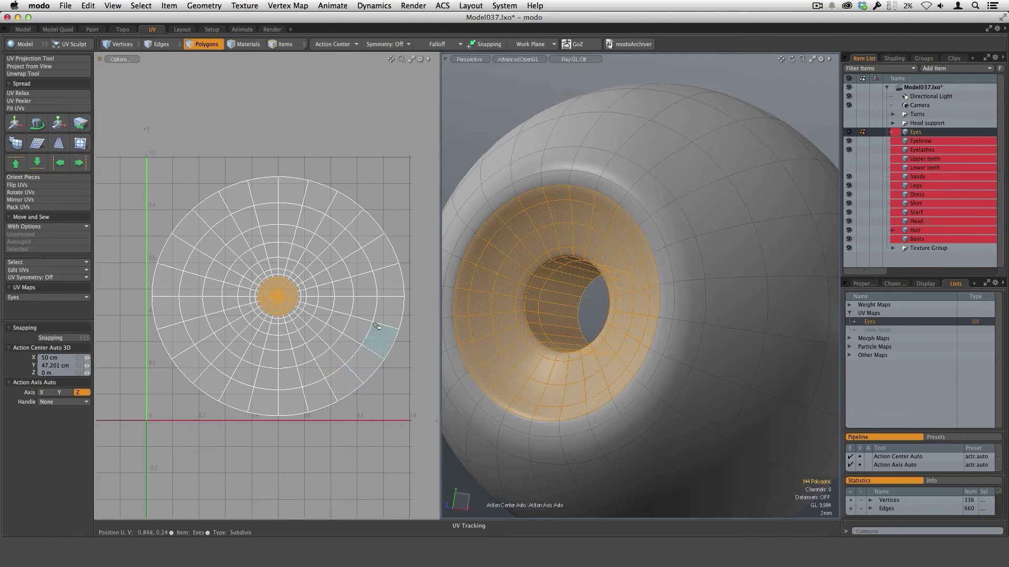
key("Escape")
Scale the whole eyeball UV layout up uniformly to nearly four times its size, letting it extend beyond the UV tile
mouse_move(311, 342)
left_mouse_down("ctrl+alt")
mouse_move(358, 352)
mouse_move(296, 340)
left_mouse_up("ctrl+alt")
left_click_drag(297, 341, 303, 367, "alt+shift")
key("r")
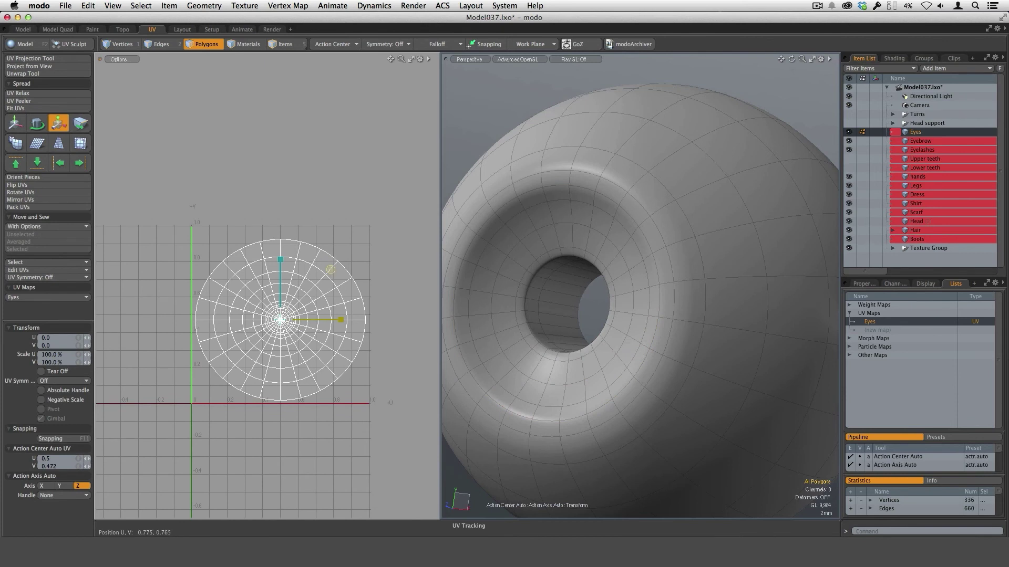
left_click_drag(330, 270, 479, 270)
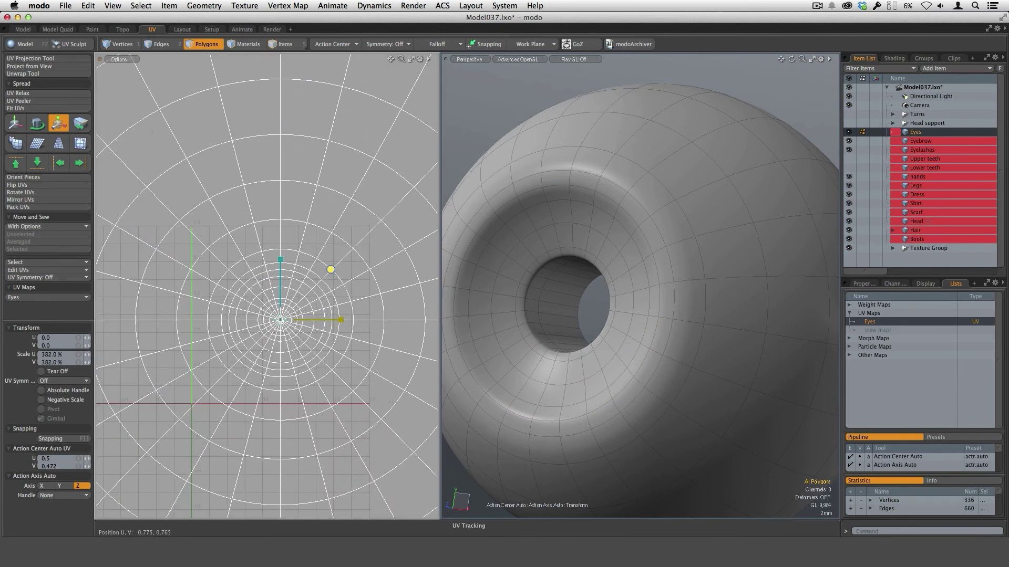
left_click_drag(394, 269, 400, 269)
key("space")
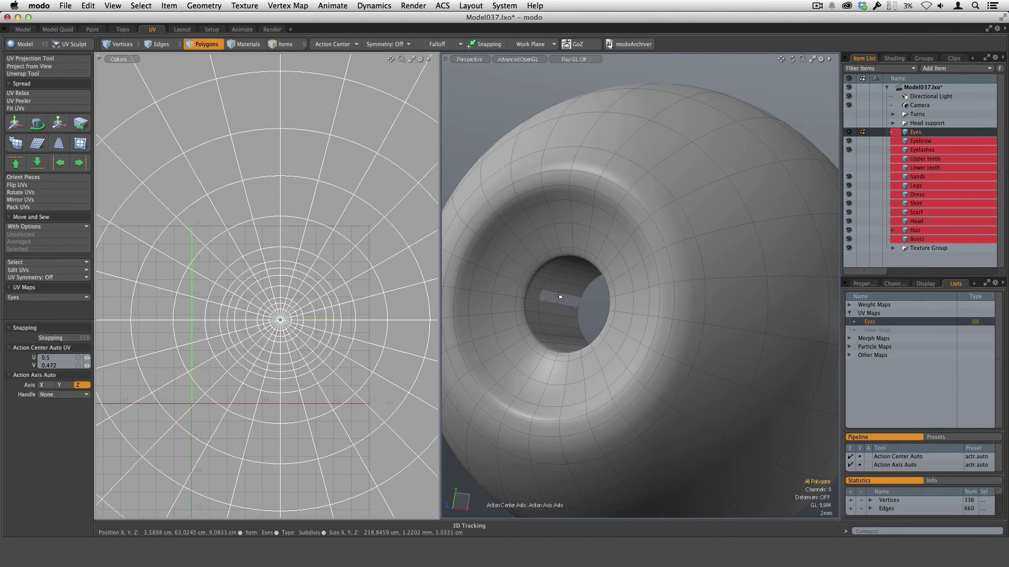
Select the polygon loop along the iris's outer rim to locate it in the enlarged UV layout, and clear the selection
left_click_drag(573, 300, 561, 312)
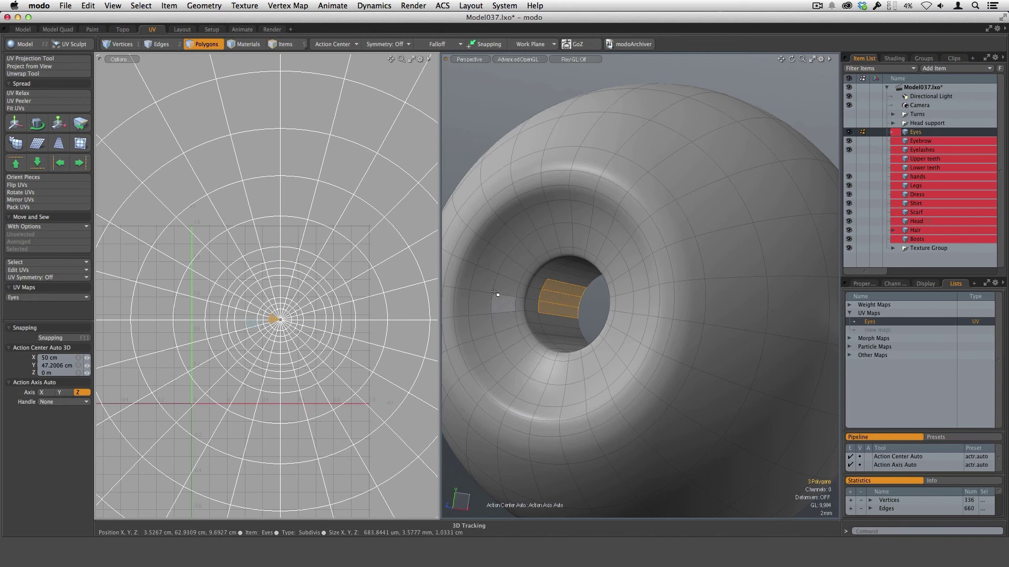
left_click_drag(479, 242, 466, 348)
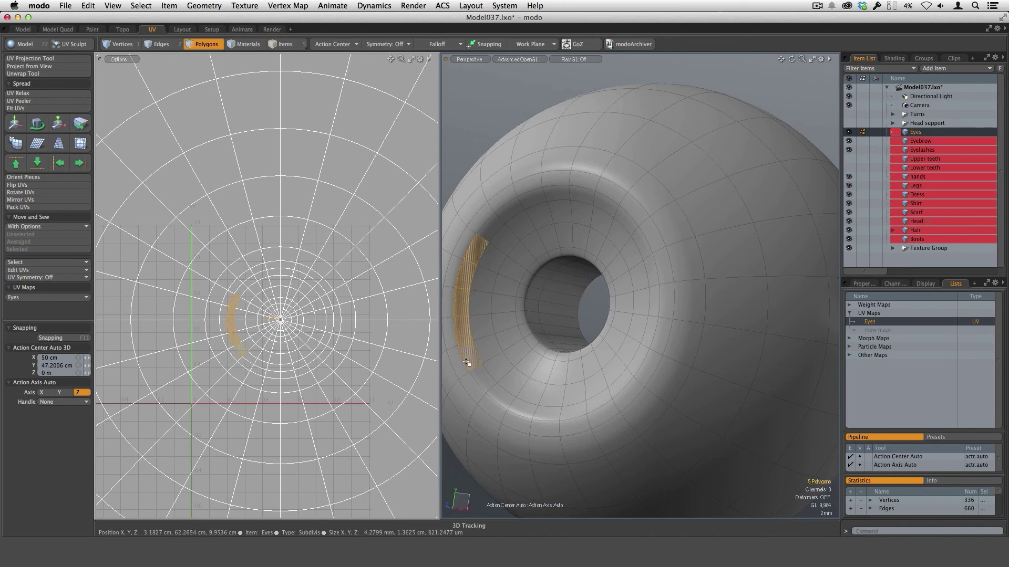
key("l")
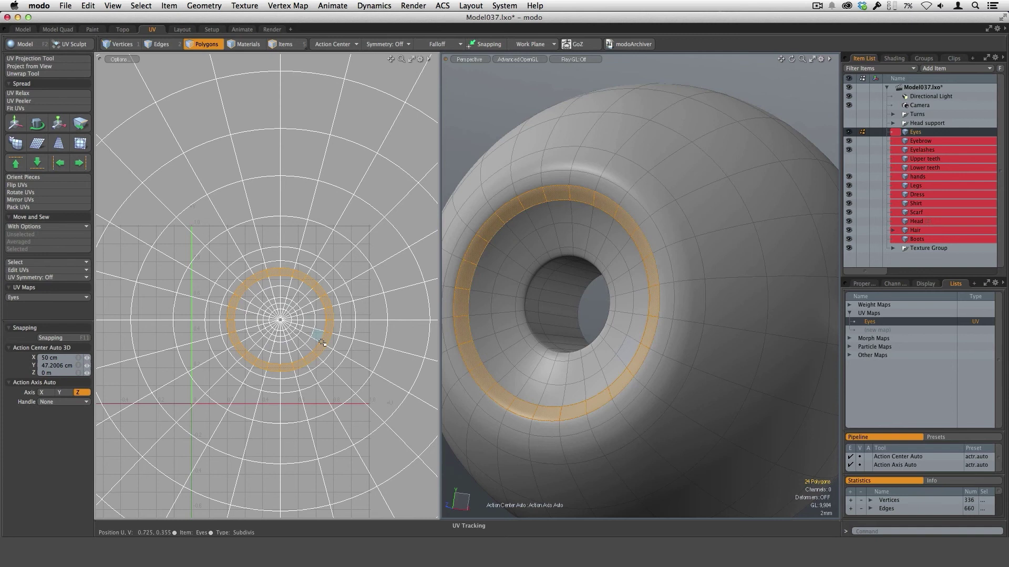
left_click_drag(374, 301, 291, 303, "ctrl+alt")
scroll(291, 304, "up", 2)
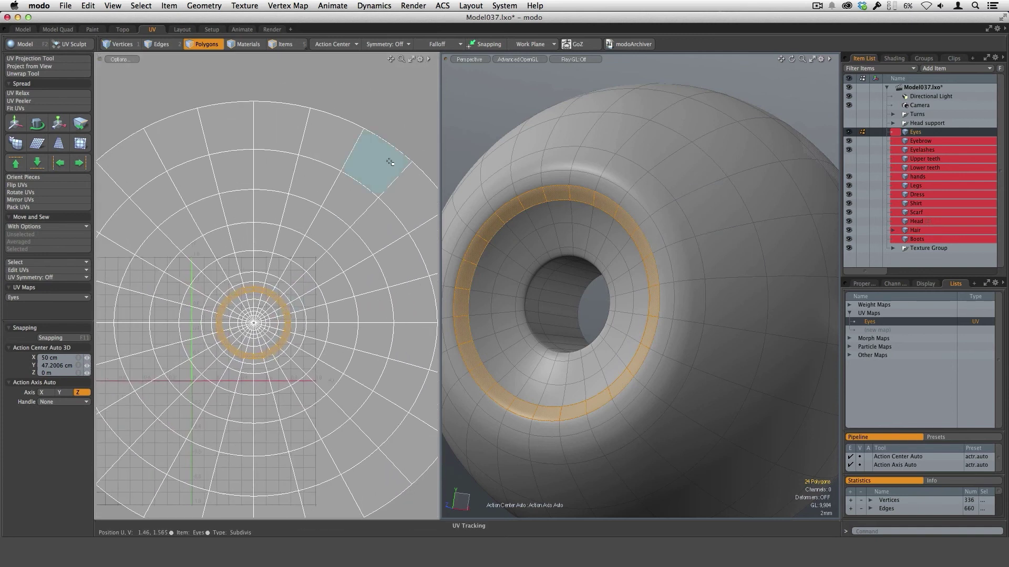
left_click(398, 115)
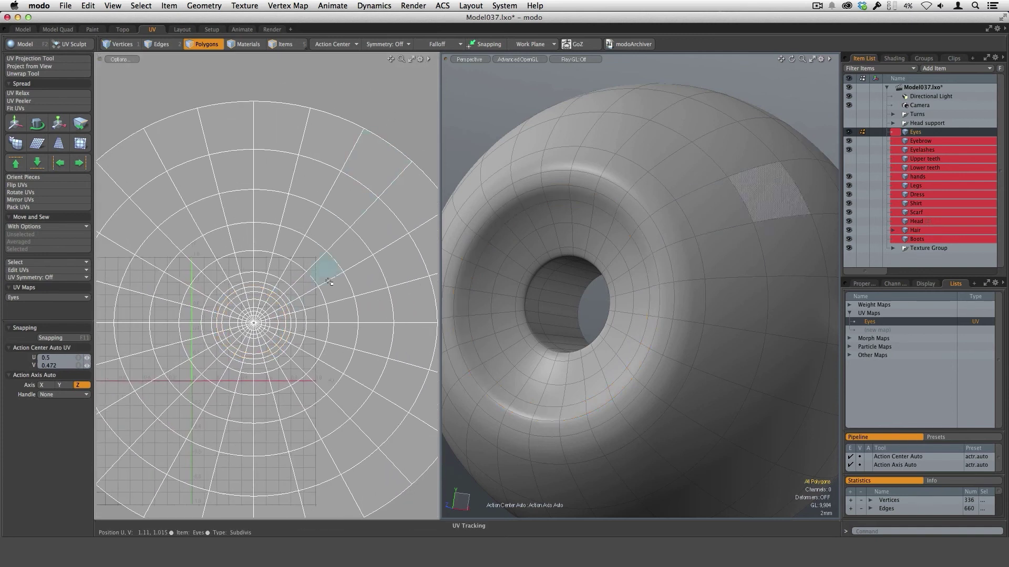
Turn off subdivision smoothing on the eyeball mesh and center the UV view on the iris rings
left_click_drag(385, 374, 351, 283, "ctrl+alt")
key("Tab")
left_click_drag(311, 281, 339, 279, "alt+shift")
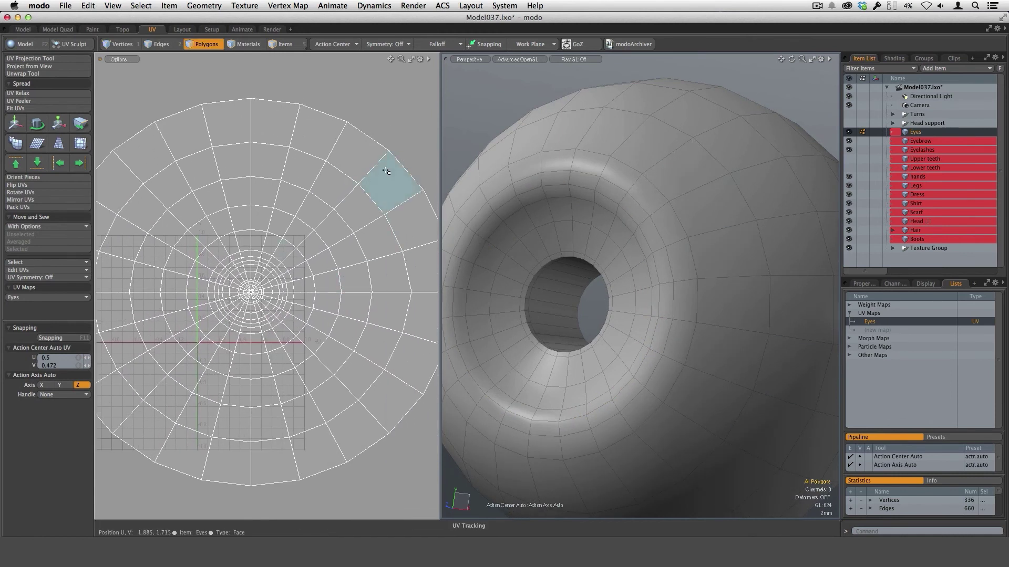
scroll(315, 265, "up", 3)
Select the edge loop just outside the iris rim in the UV layout and scale it inward uniformly, close to the next ring
key("2")
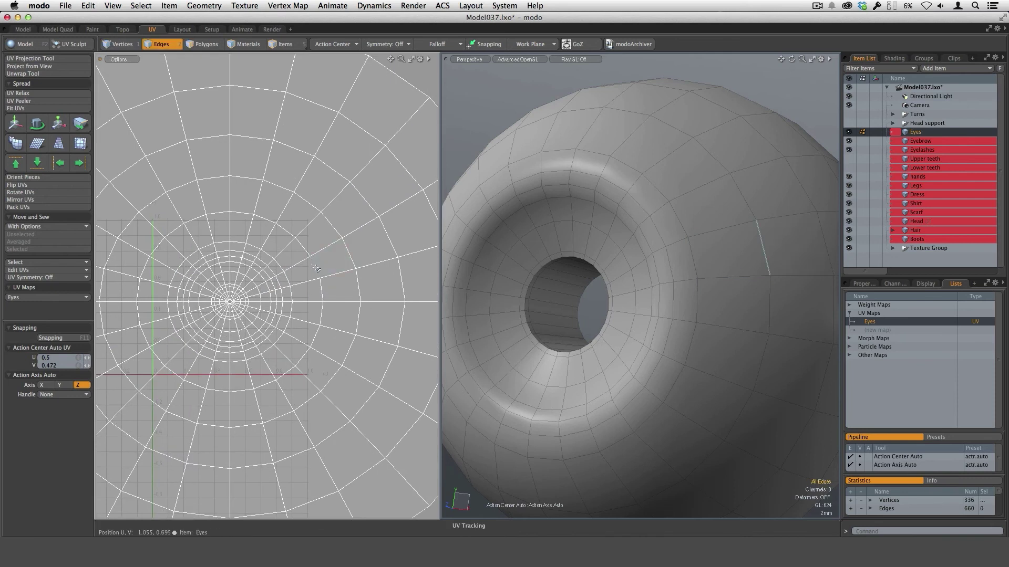
double_click(288, 282)
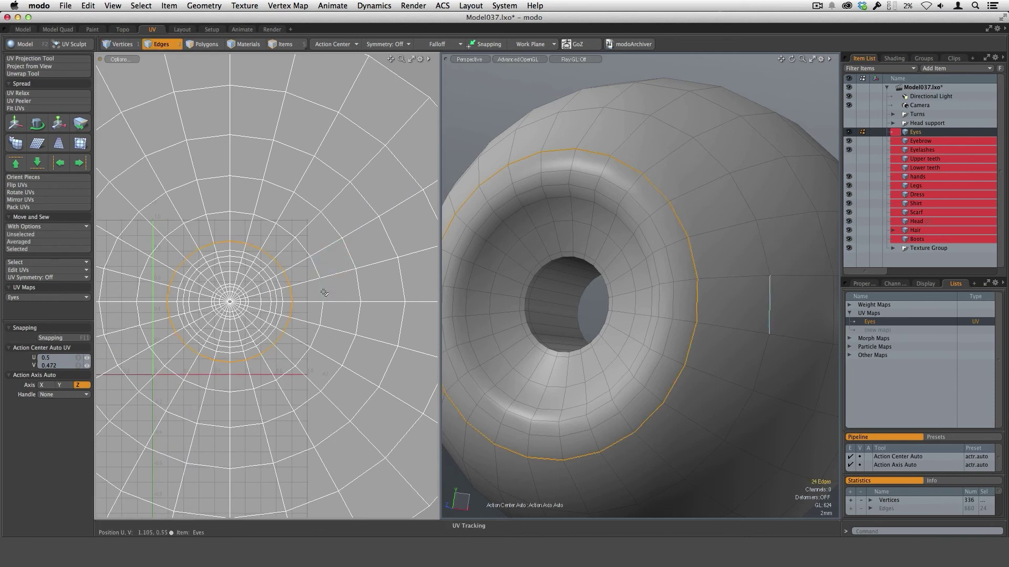
key("y")
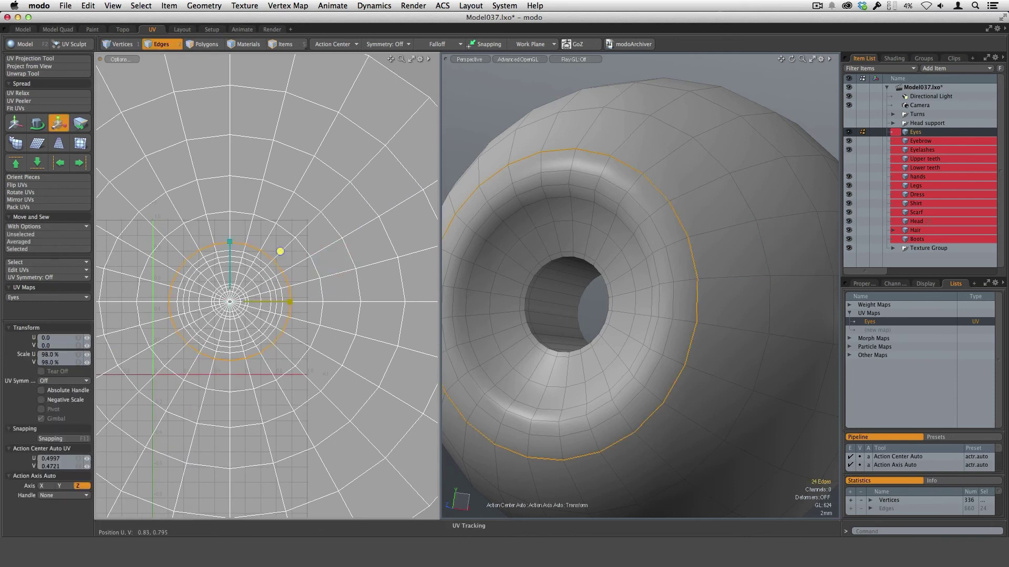
key("q")
Select the next edge loop outside the shrunken iris-rim rings in the UV layout and scale it inward uniformly to about 63%, centered on the iris
double_click(305, 249)
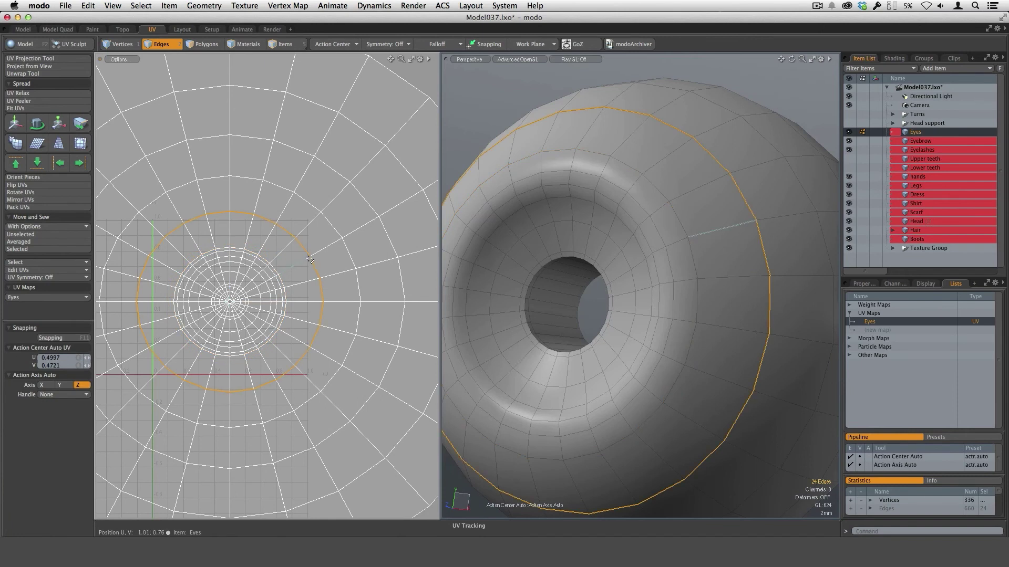
key("y")
left_click(278, 261)
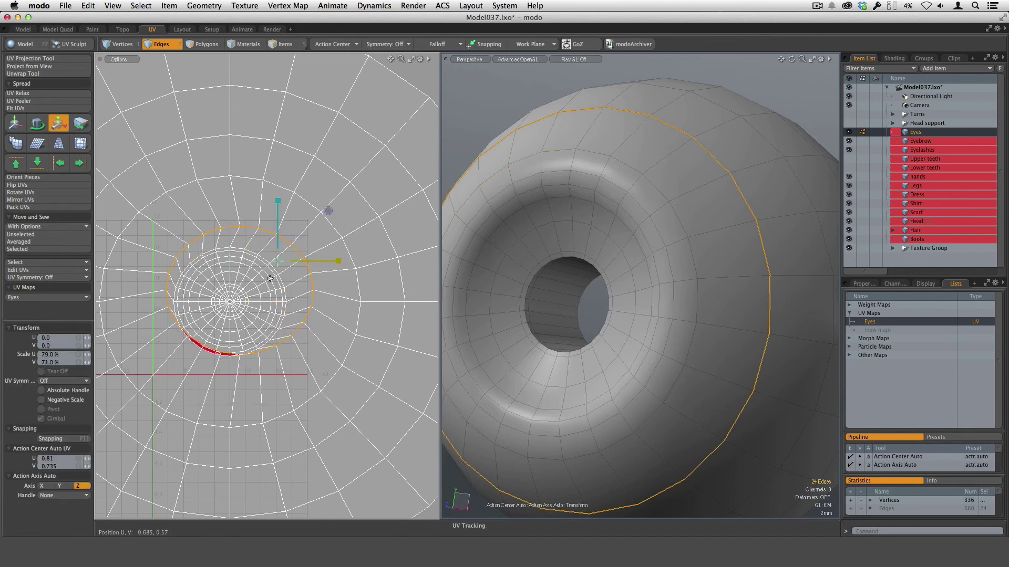
key("space")
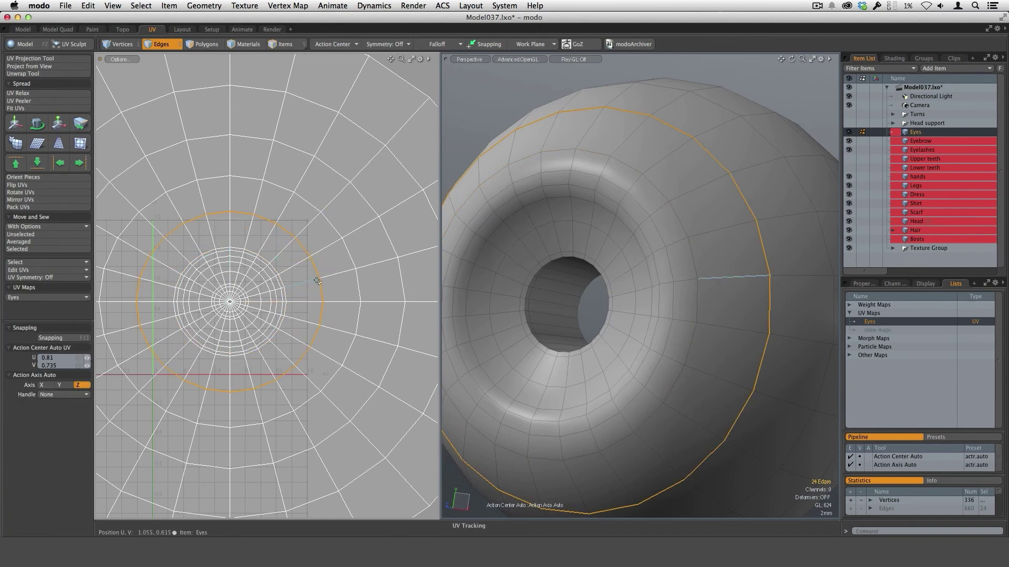
key("y")
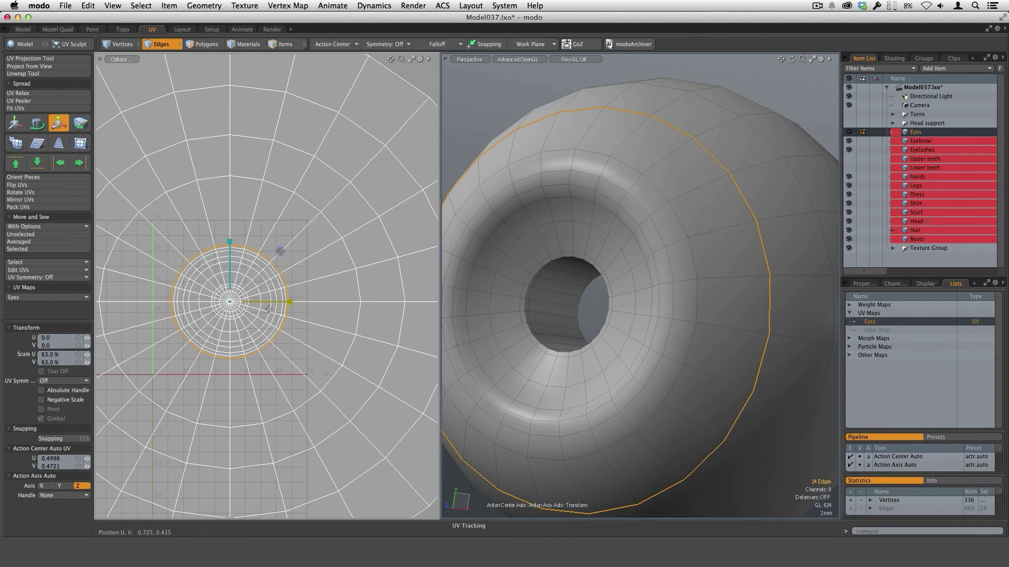
key("space")
Select the following eyeball edge loop in the UV layout and scale it uniformly to 47%, just outside the compacted rings
double_click(334, 225)
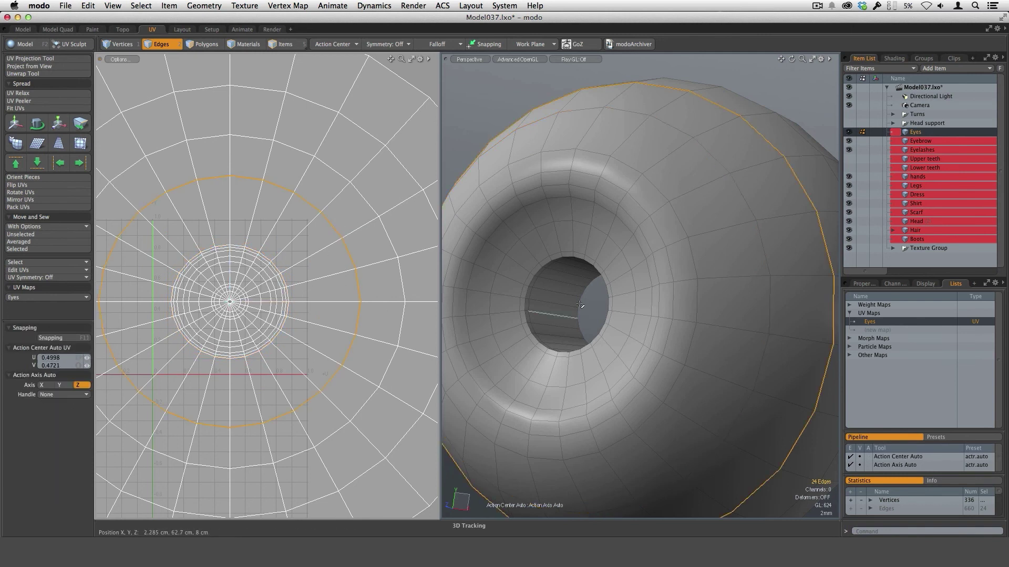
key("y")
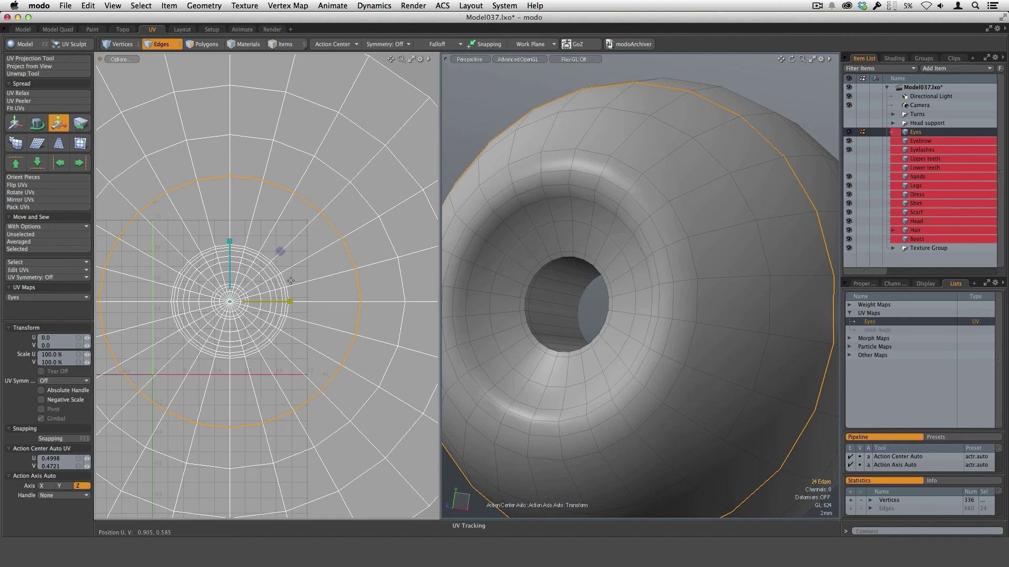
left_click_drag(279, 251, 241, 251)
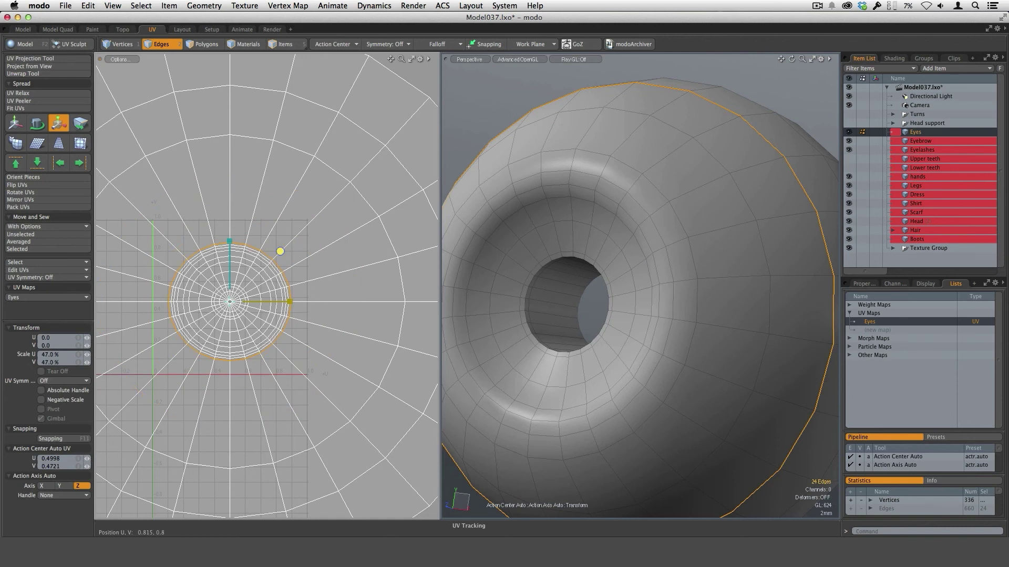
key("space")
Shrink the next outer edge loop of the eyeball UVs uniformly to 36.5%, keeping it just outside the compacted rings
double_click(366, 201)
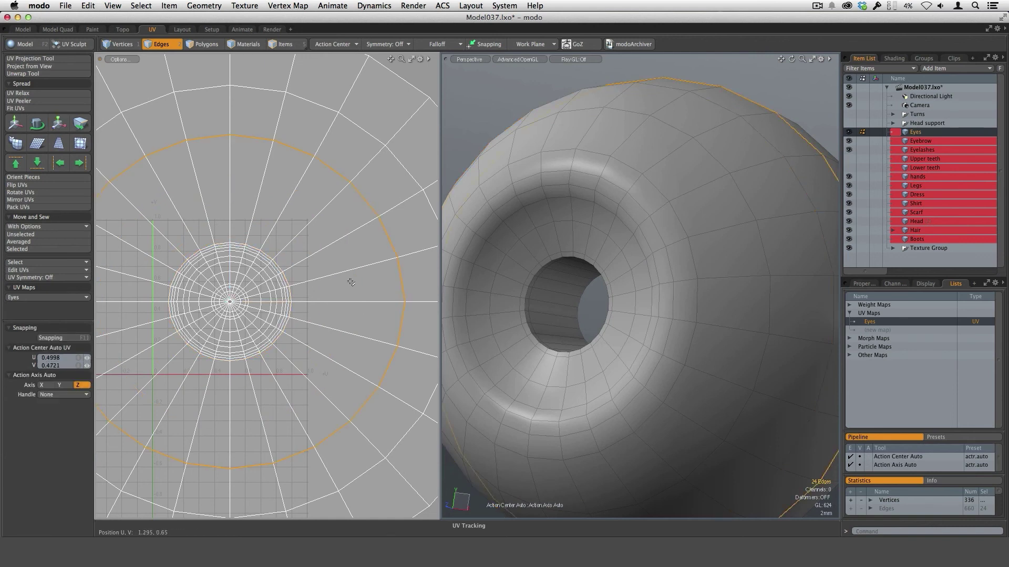
key("y")
left_click_drag(280, 251, 242, 251)
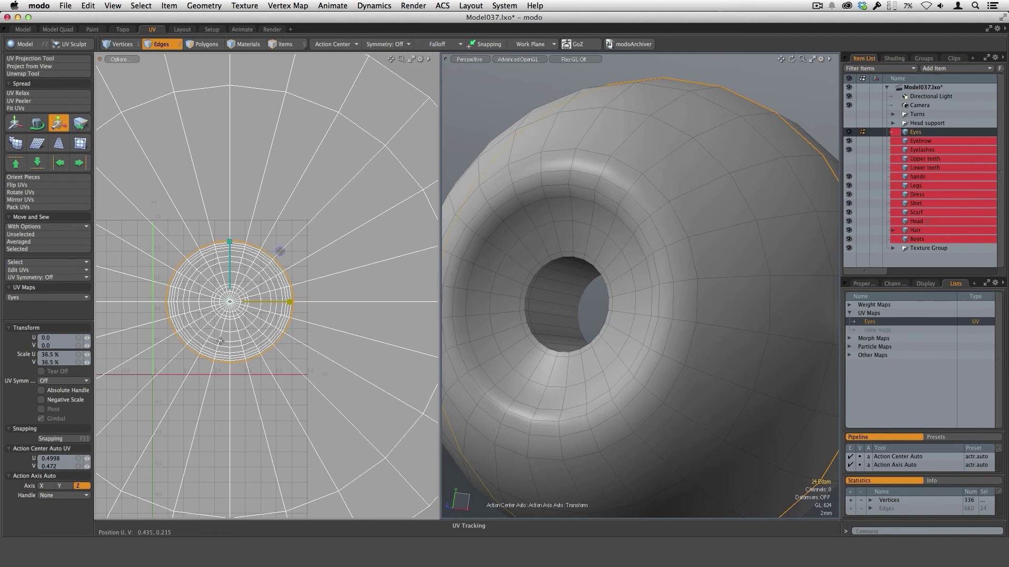
key("space")
Select the next large edge loop, second from the visible outer boundary of the UV layout, and scale it inward to hug the compacted rings
double_click(387, 150)
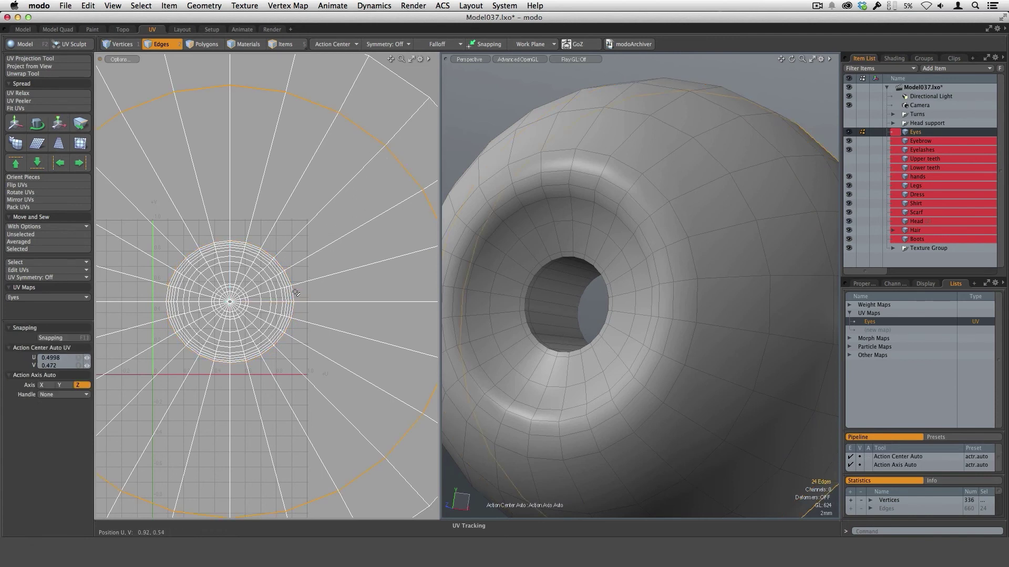
key("y")
mouse_move(281, 253)
left_mouse_down()
mouse_move(250, 251)
mouse_move(278, 251)
left_mouse_up()
key("space")
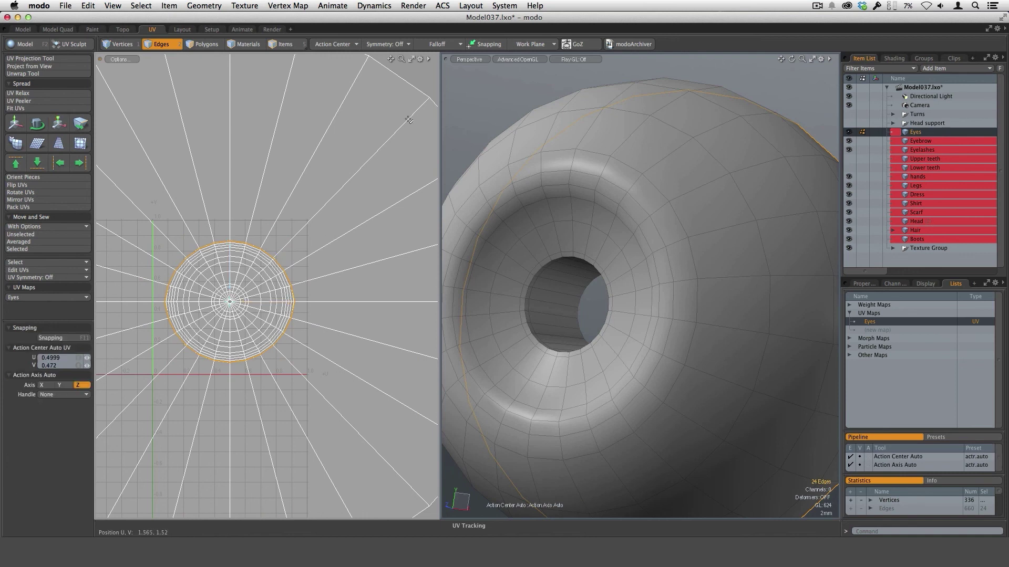
Select the far outer edge loop of the eye's UV layout and scale it to 23.5%, close around the rest of the disc
left_click(418, 90)
double_click(418, 91)
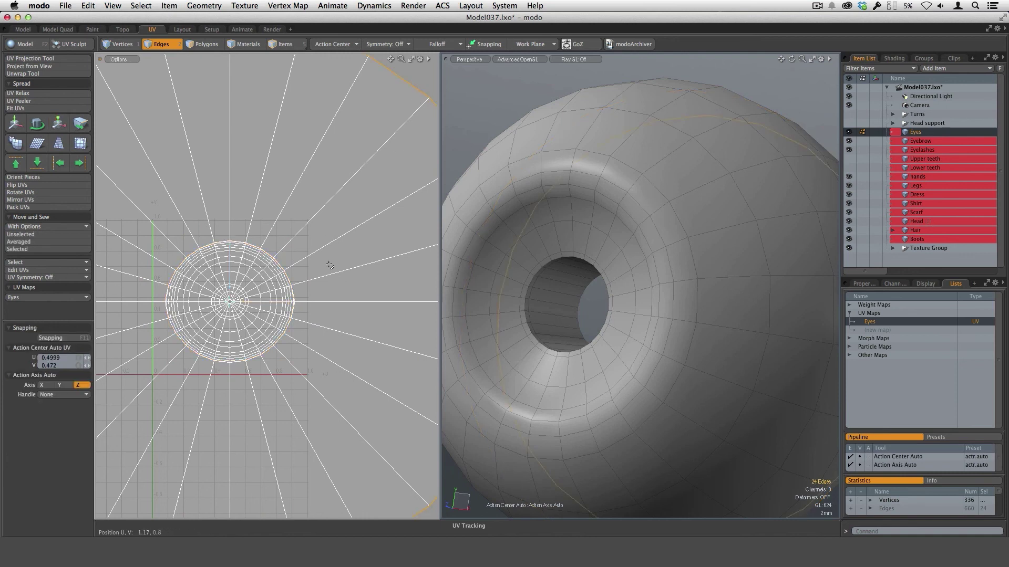
key("r")
left_click_drag(280, 251, 279, 252)
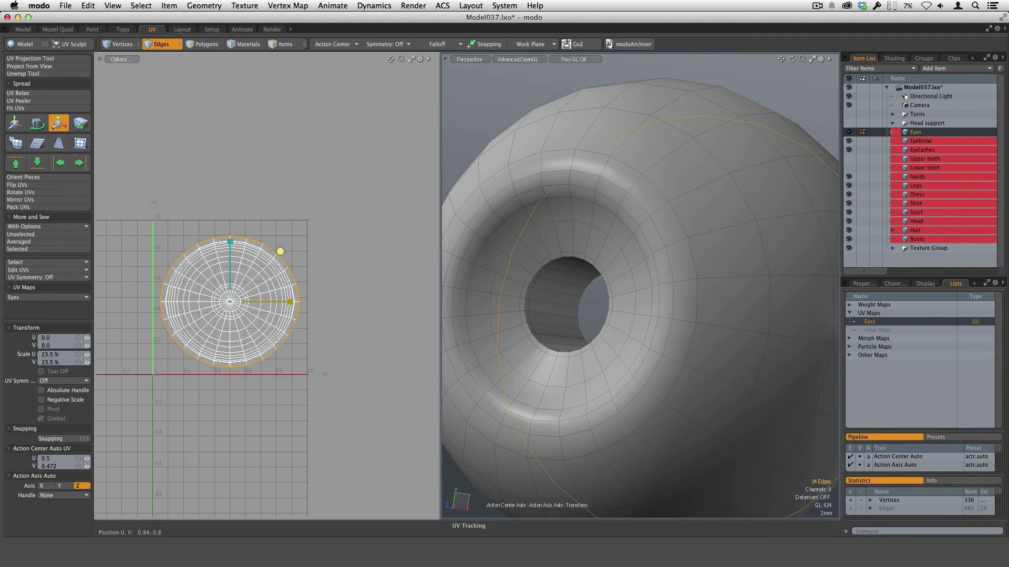
Select the edge loop just inside the UV disc's rim and scale it slightly outward to even the ring spacing
left_click_drag(284, 298, 344, 316, "ctrl+alt")
key("space")
key("space")
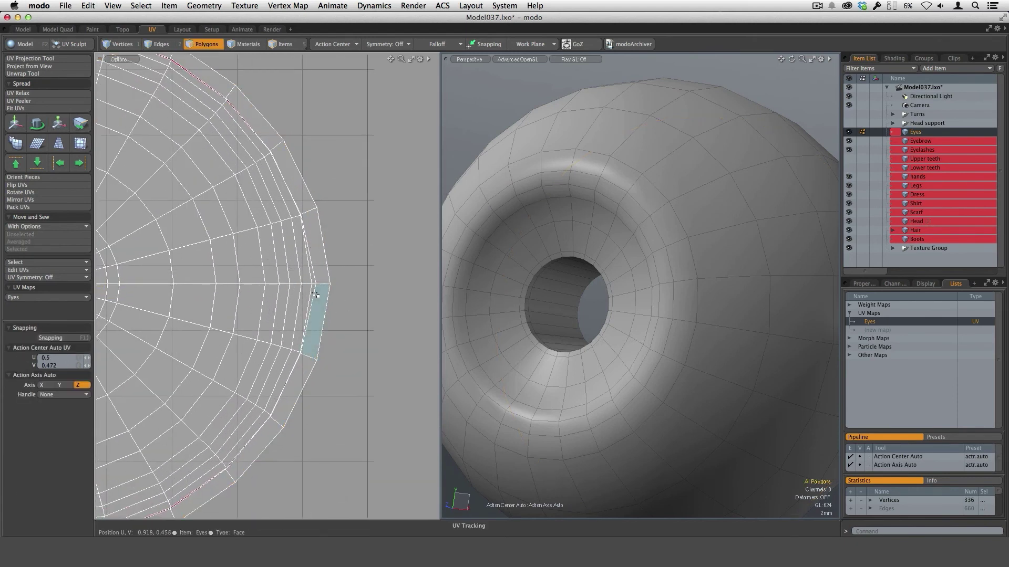
double_click(316, 292)
key("2")
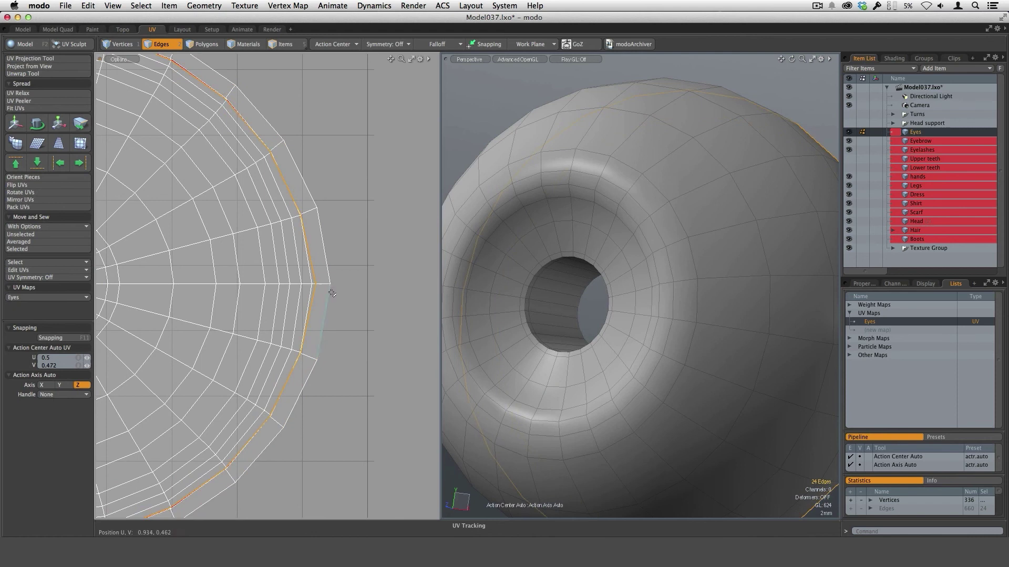
scroll(341, 320, "down", 5)
left_click_drag(469, 453, 652, 347, "alt")
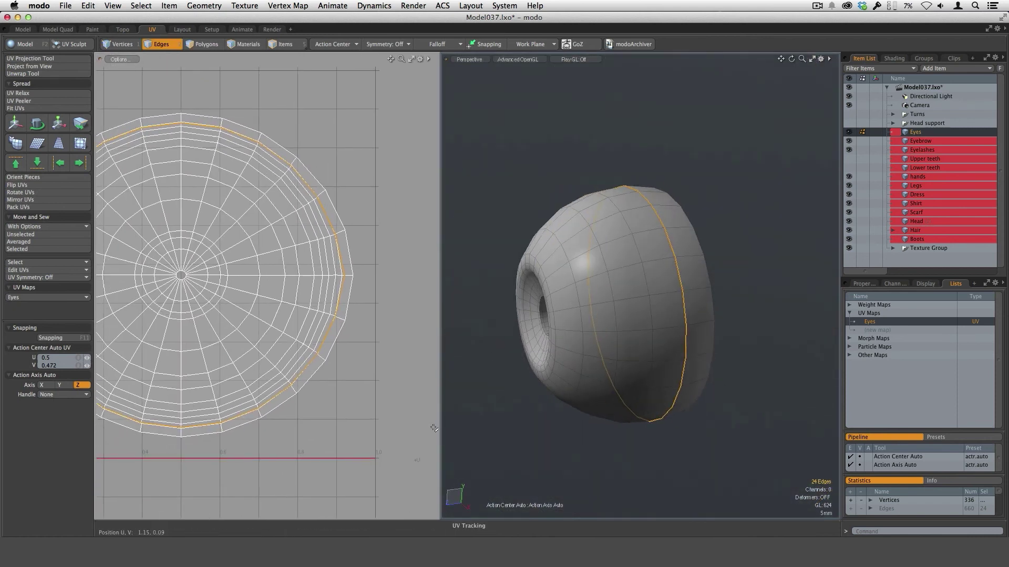
key("Left")
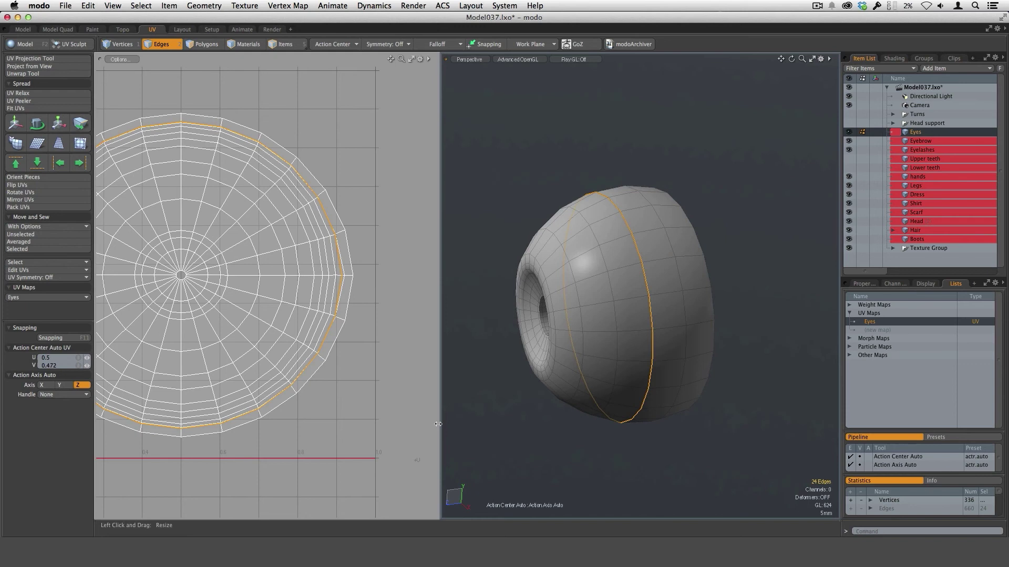
key("Right")
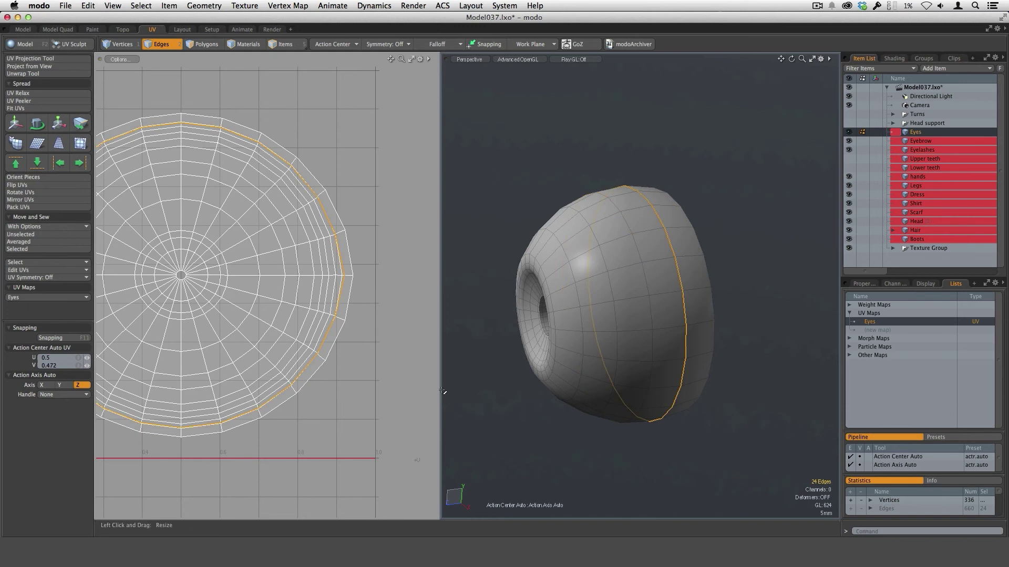
key("y")
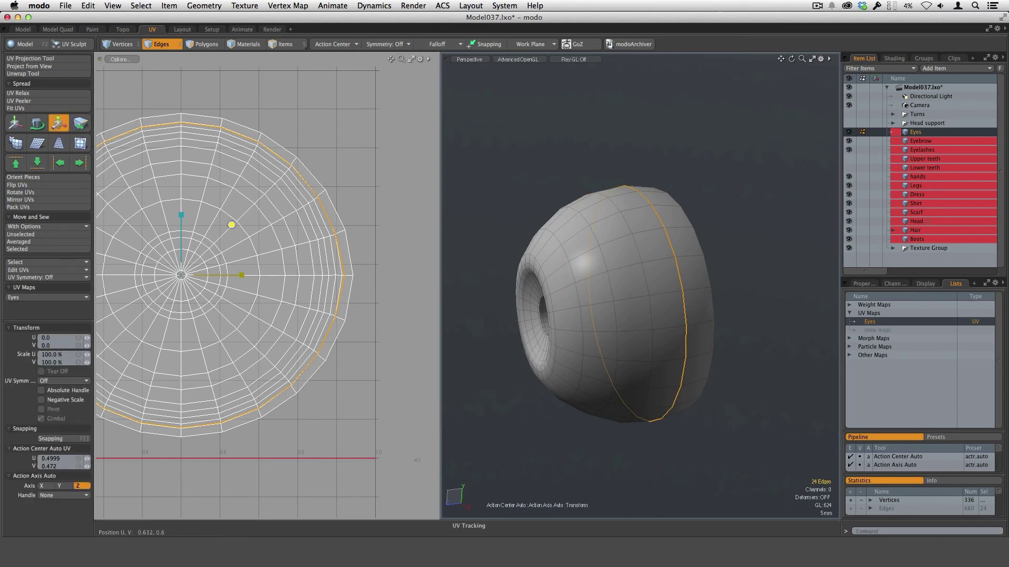
key("space")
left_click(409, 307)
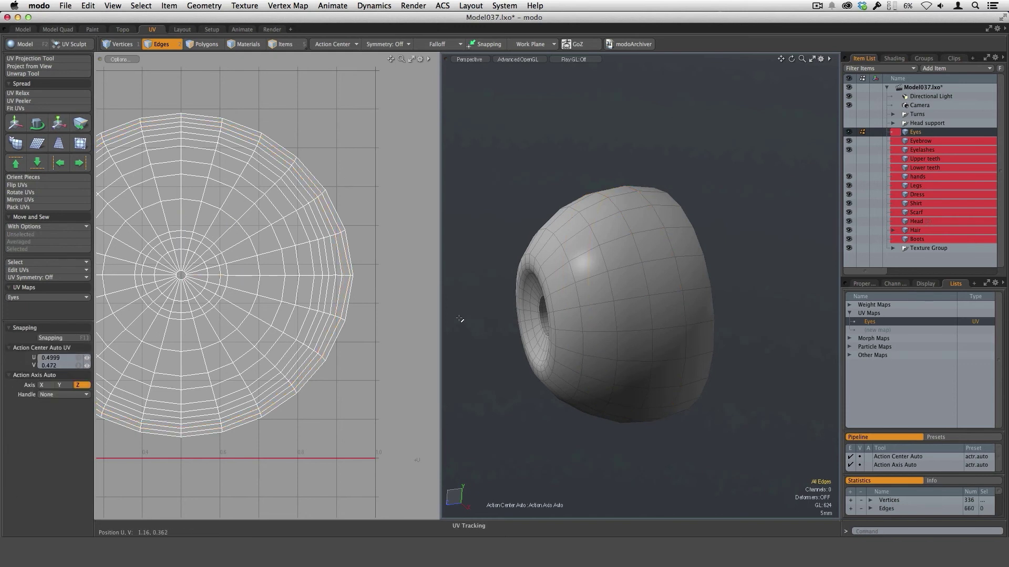
Select the polygon ring around the pupil recess and examine where it lies in the UV layout
key("space")
key("space")
key("space")
key("space")
left_click_drag(573, 303, 619, 270, "alt")
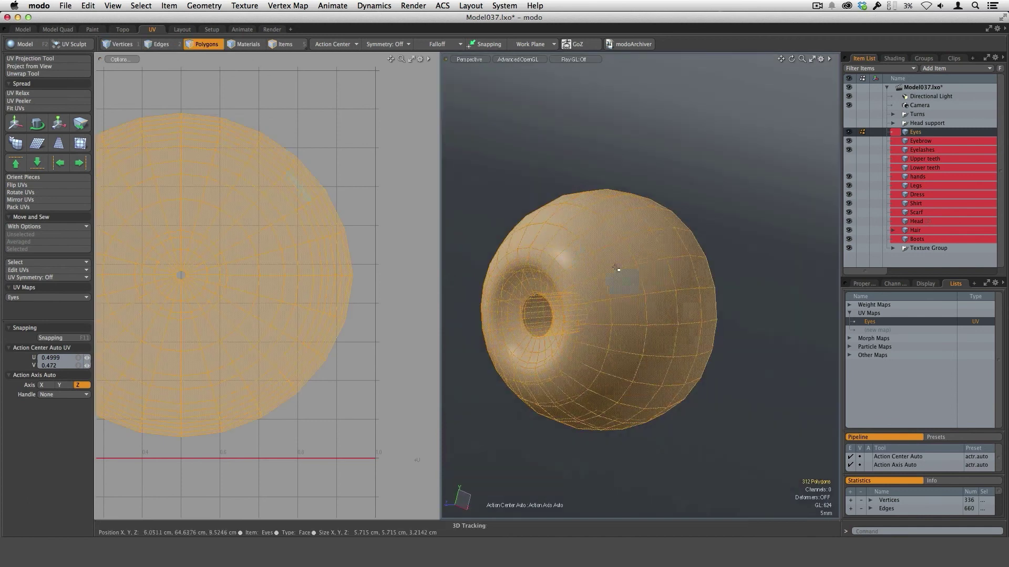
left_click(525, 195)
left_click_drag(508, 284, 495, 321)
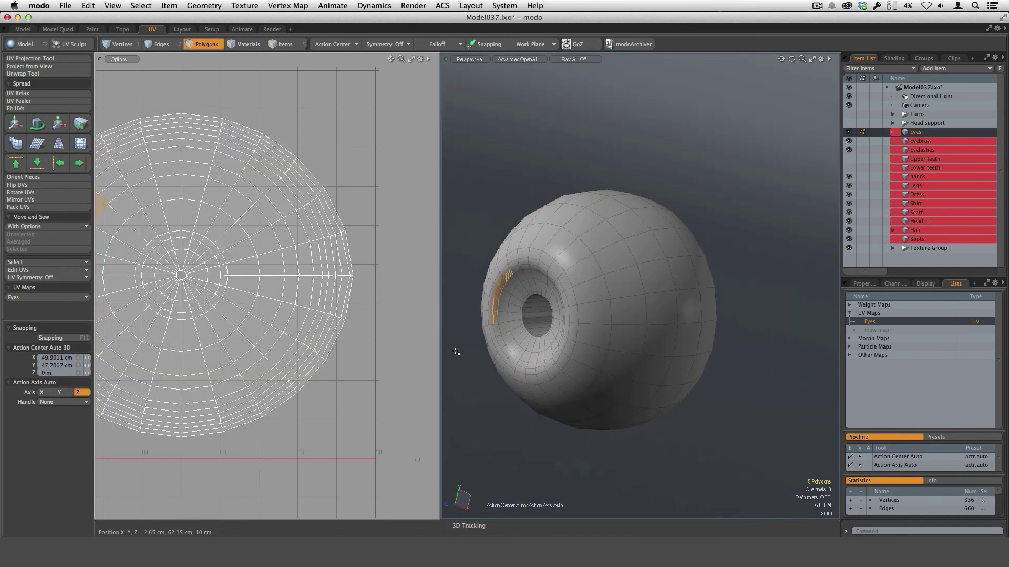
key("l")
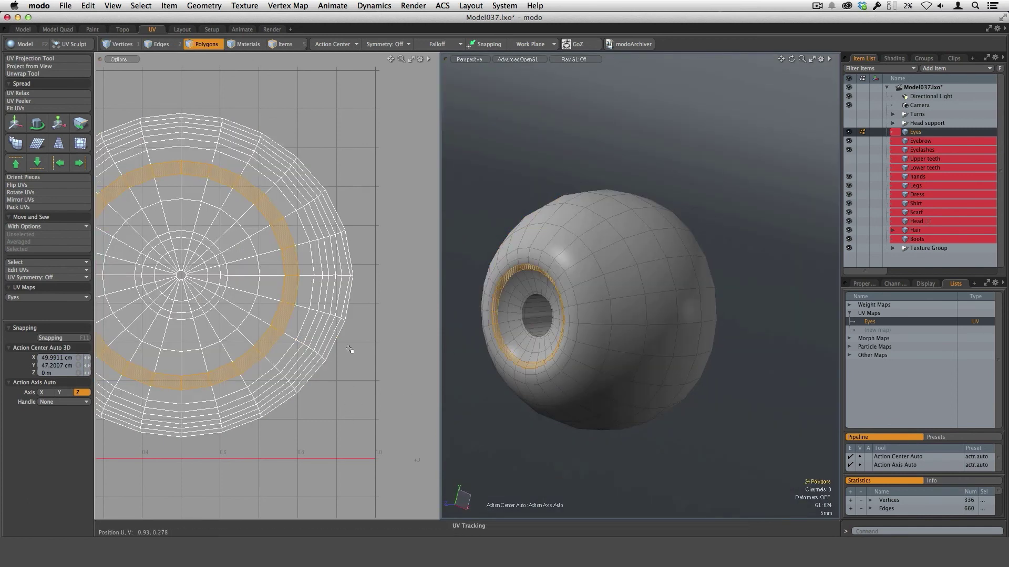
left_click_drag(349, 349, 315, 295, "ctrl+alt")
left_click_drag(315, 295, 356, 291, "ctrl+alt")
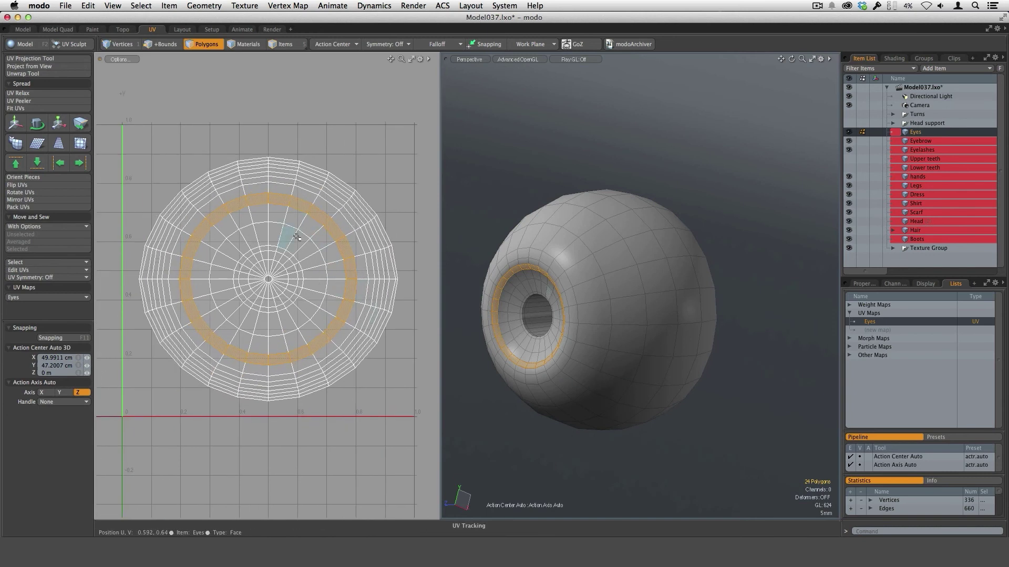
left_click(372, 400)
scroll(371, 389, "down", 3)
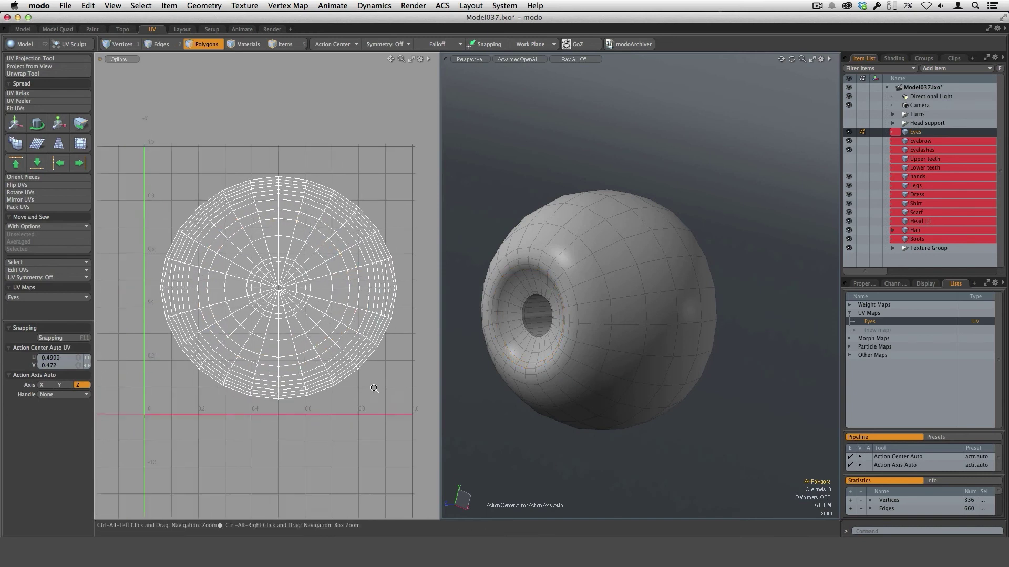
Scale the whole eye UV island uniformly to 110.5% so it nearly fills the width of the UV tile
key("y")
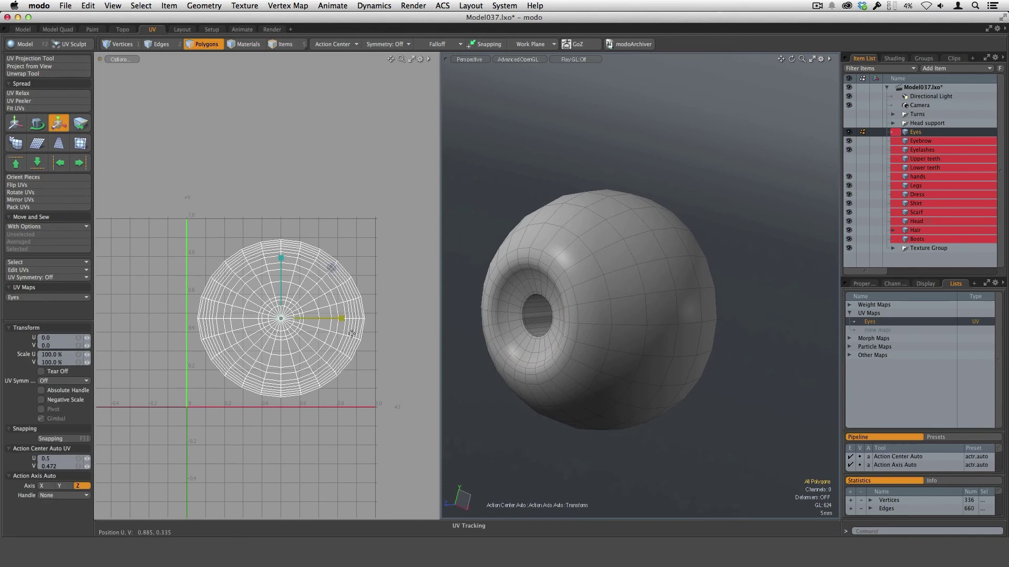
left_click_drag(332, 268, 340, 268)
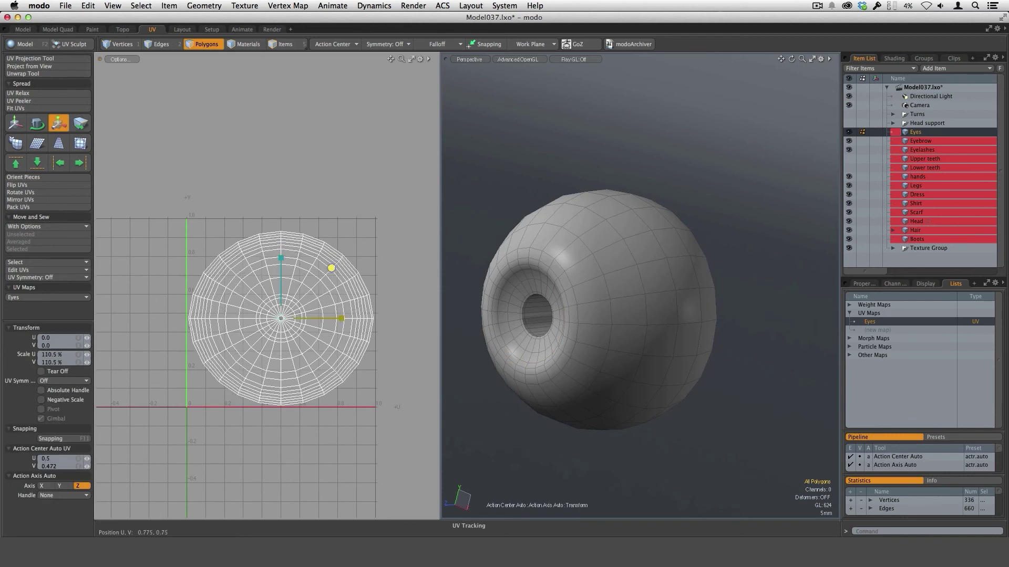
scroll(354, 252, "up", 2)
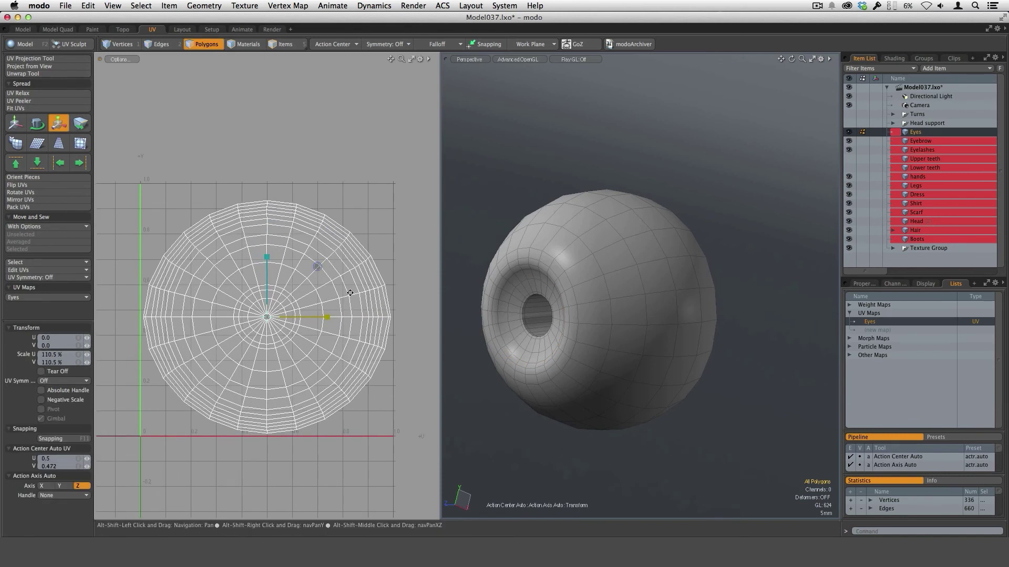
key("space")
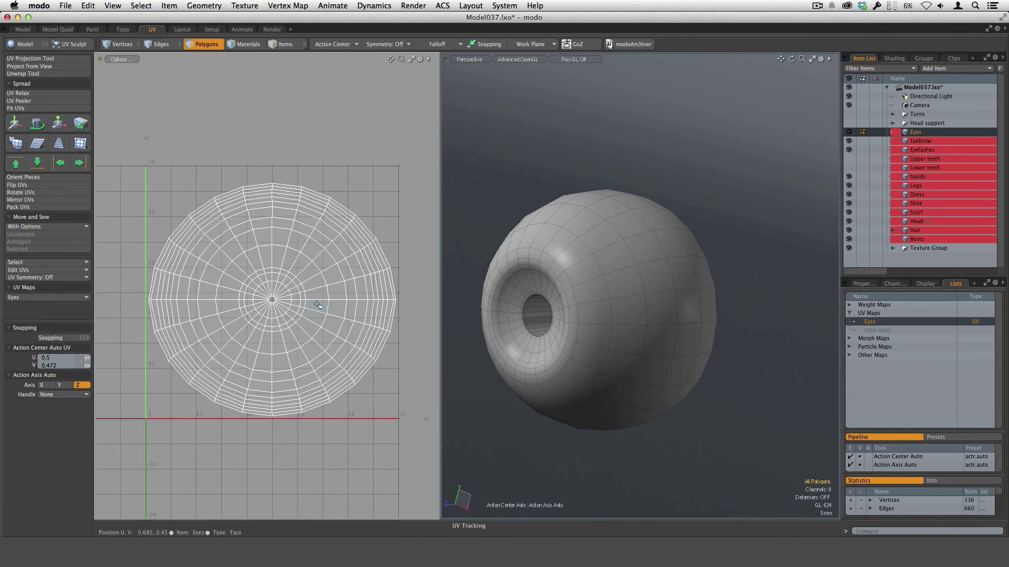
scroll(326, 330, "up", 2)
scroll(370, 373, "down", 4)
scroll(357, 362, "up", 2)
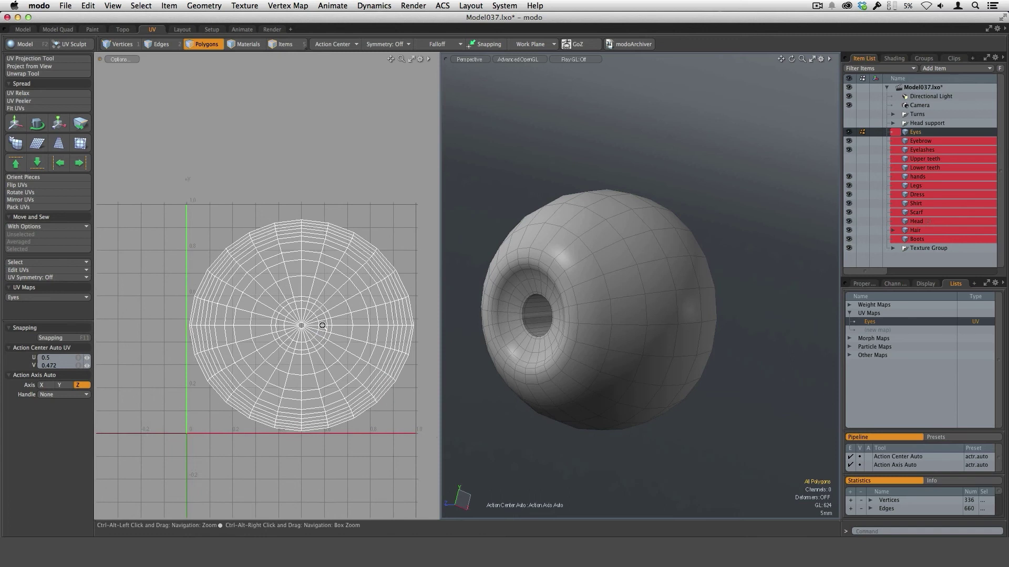
left_click_drag(404, 412, 388, 400, "alt")
Turn the inner eye mesh into a subdivision surface and unhide the outer eye geometry
key("Tab")
left_click_drag(651, 337, 659, 360, "alt")
scroll(648, 335, "down", 5)
key("u")
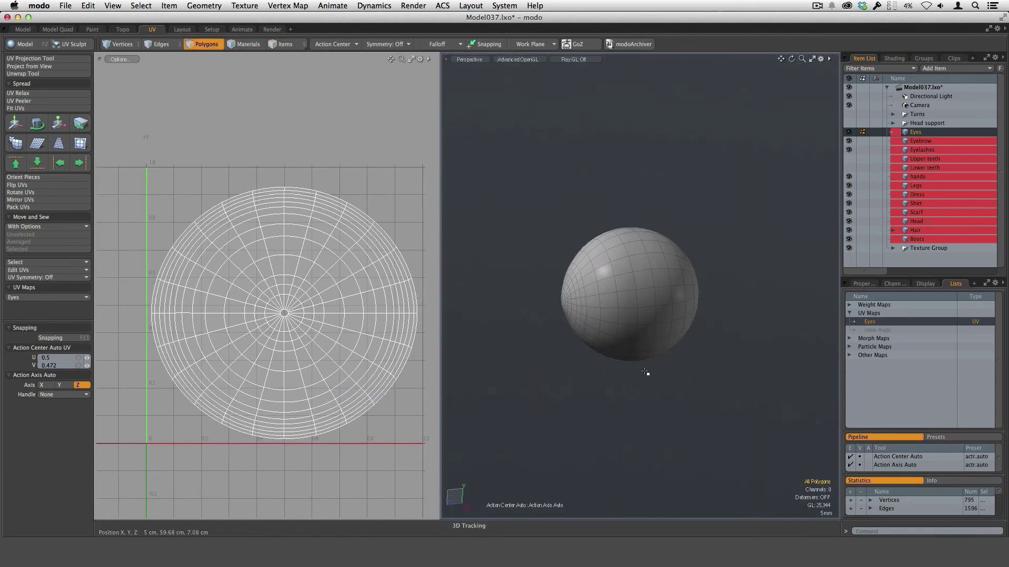
Hide the outer eye sphere and assign a new material named Inner Eye to all inner eye polygons
left_click(895, 59)
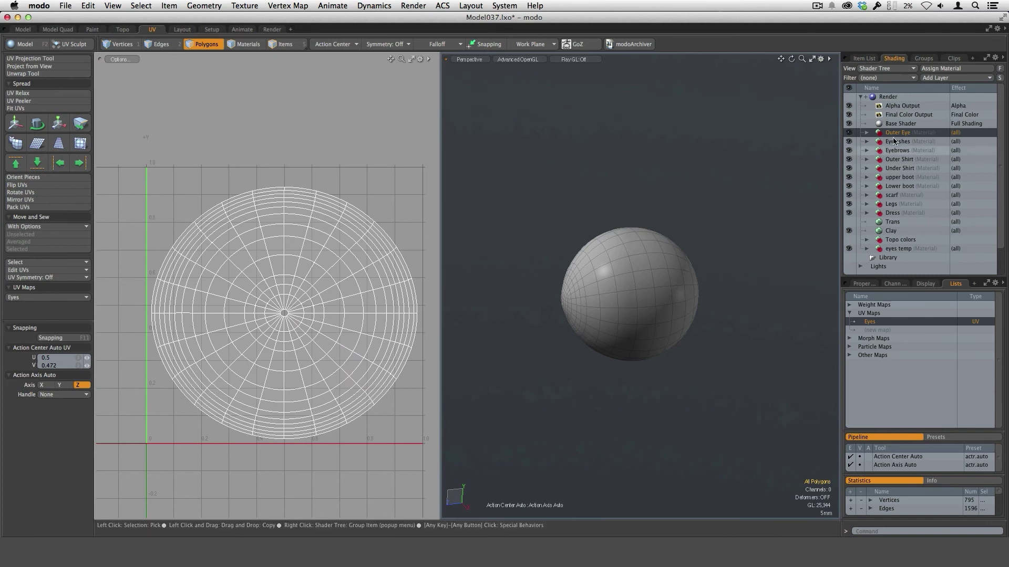
double_click(650, 332)
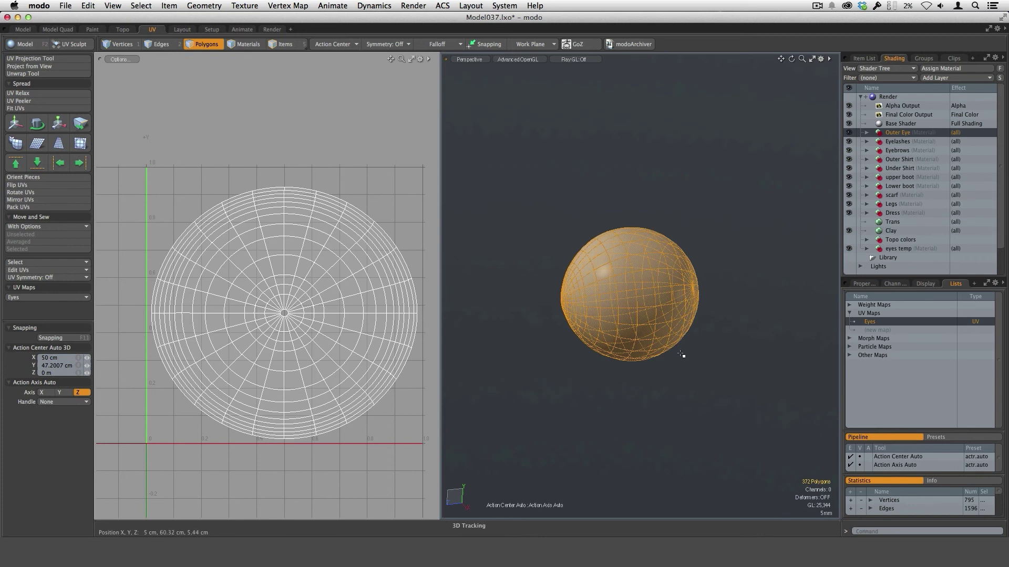
key("h")
double_click(664, 315)
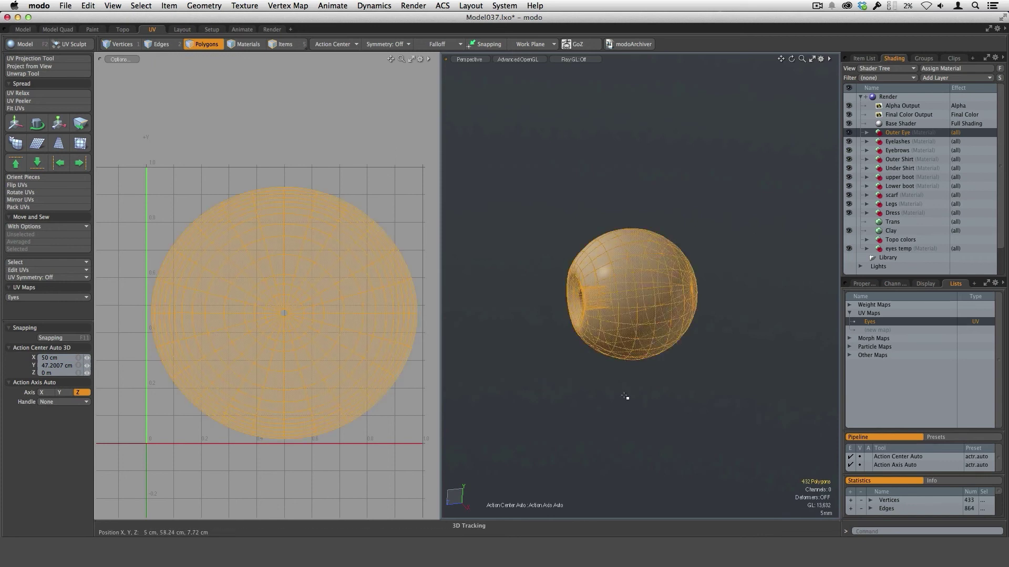
key("m")
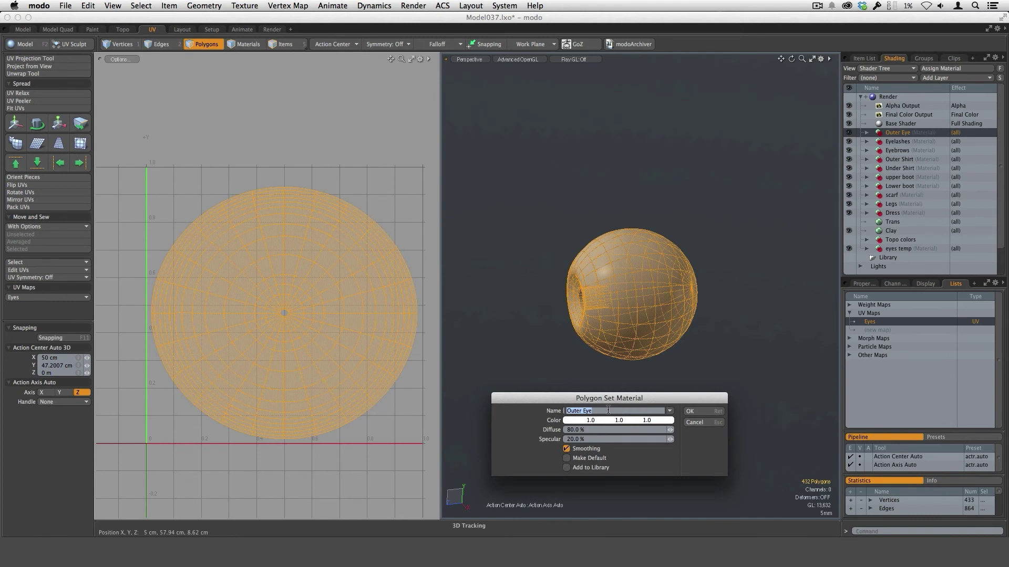
type("Inner Eye")
key("Return")
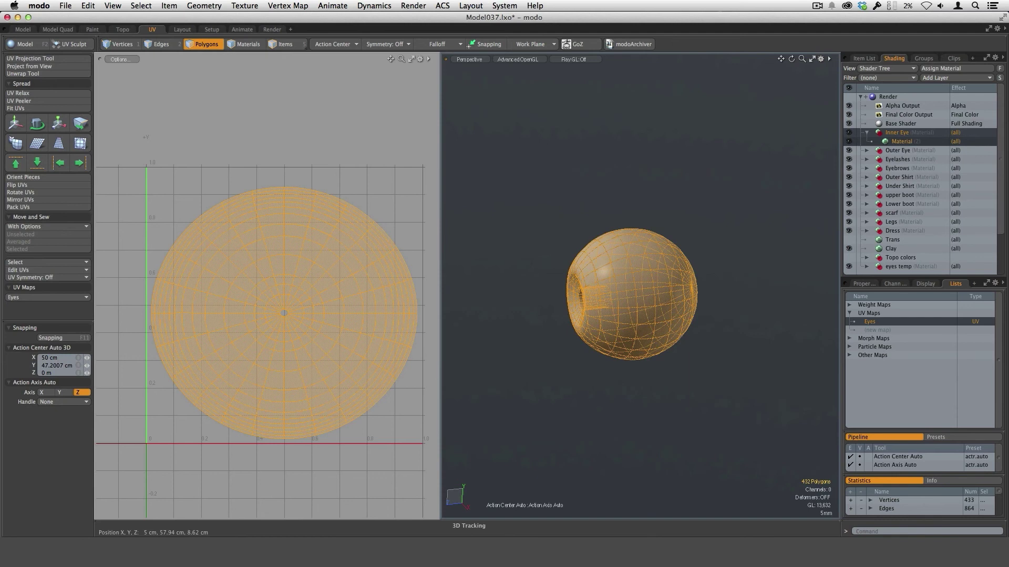
Clear the inner eye selection and unhide the outer eye sphere
left_click_drag(634, 320, 657, 330, "alt")
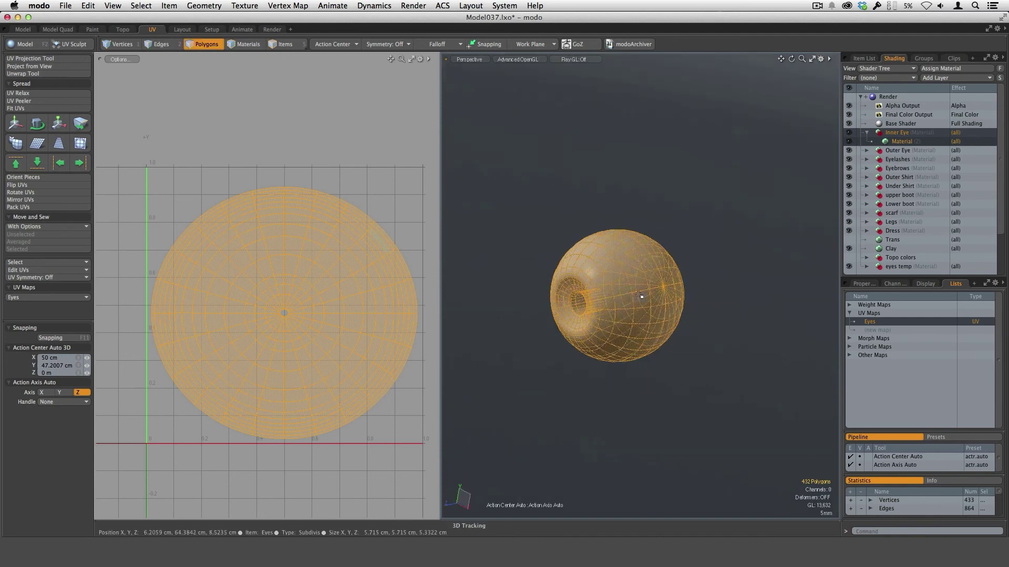
left_click(662, 390)
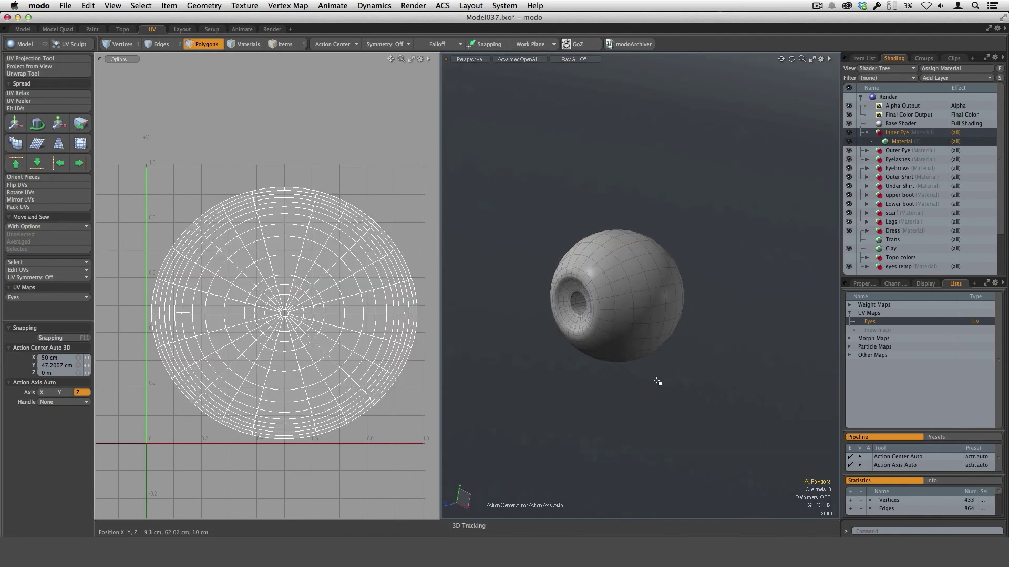
key("u")
left_click_drag(682, 294, 655, 299, "alt")
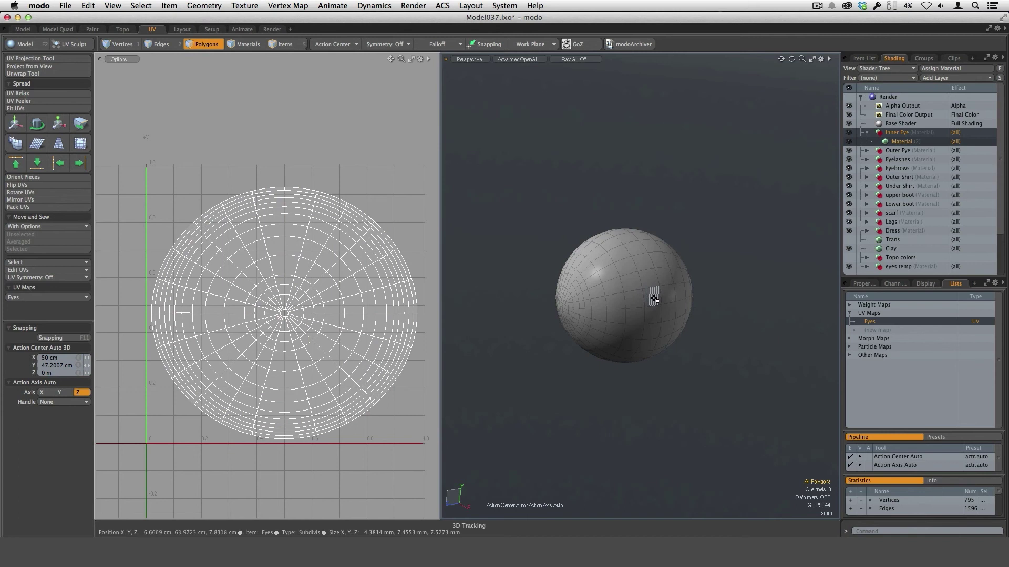
double_click(654, 298)
left_click(633, 375)
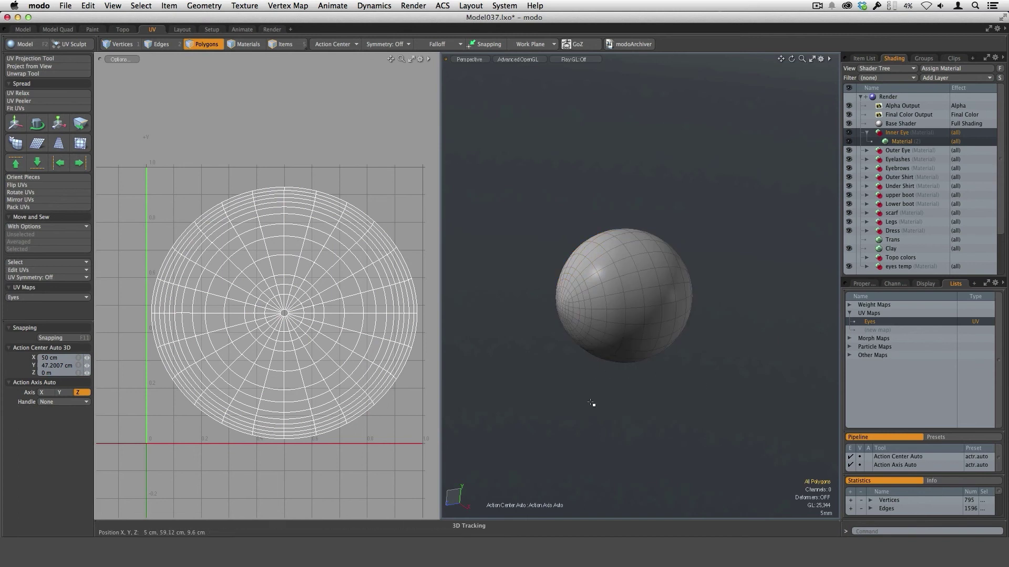
Mirror the complete eye geometry across the X axis, centred on the origin, to create the second eye
left_click_drag(677, 355, 690, 318, "alt")
left_click_drag(690, 319, 710, 300, "alt+shift")
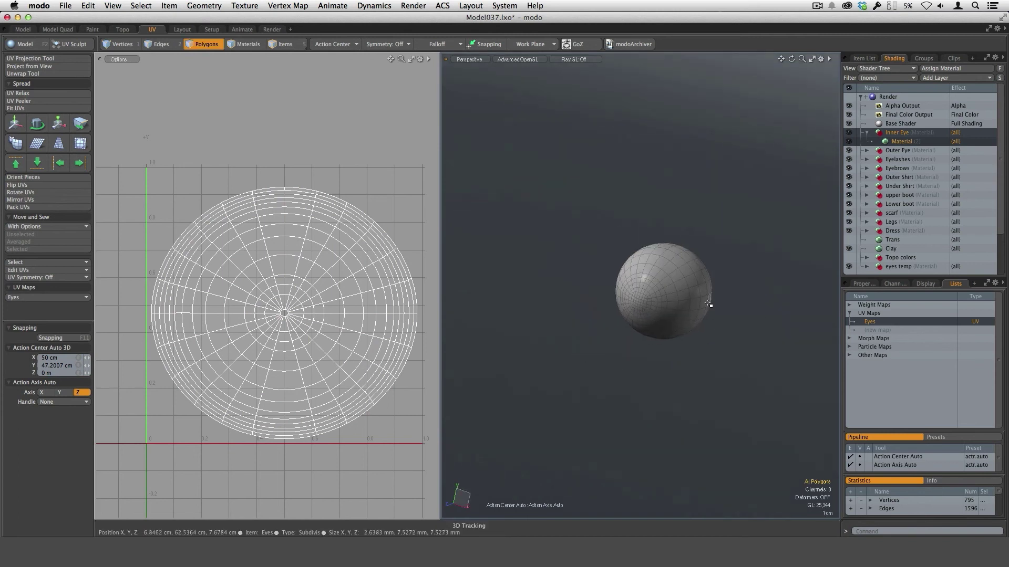
key("shift+v")
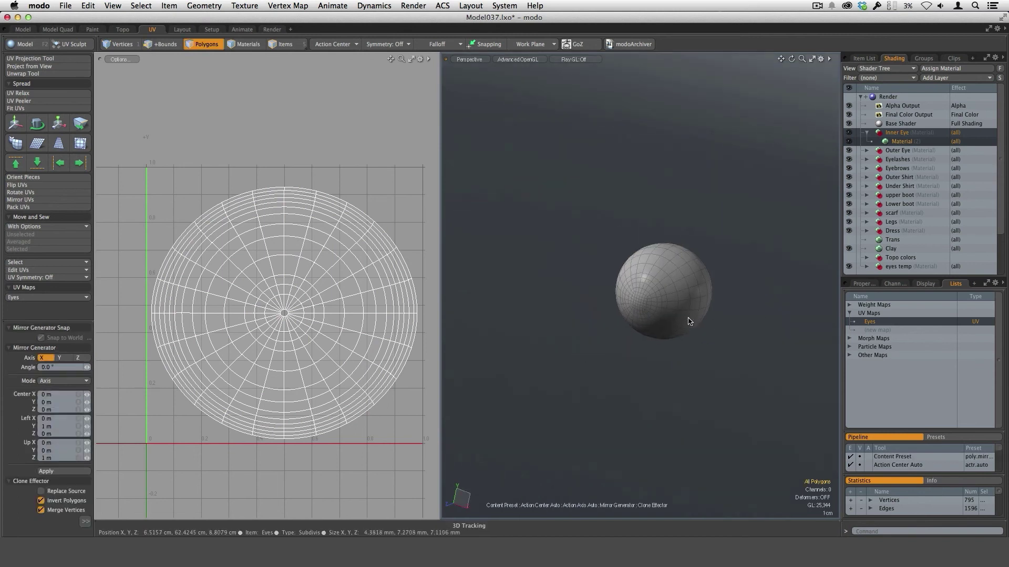
left_click(72, 472)
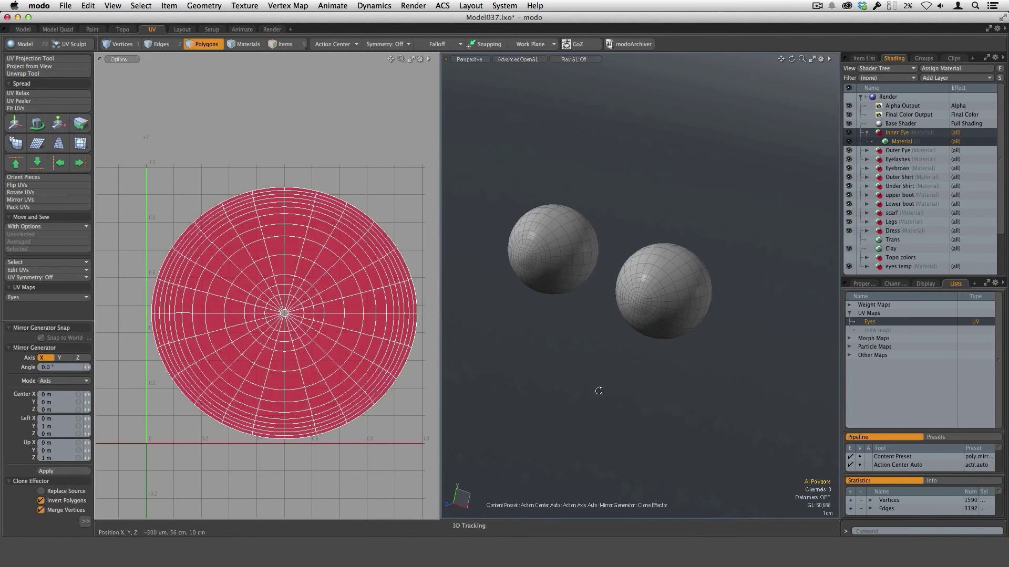
left_click_drag(599, 391, 694, 315, "alt")
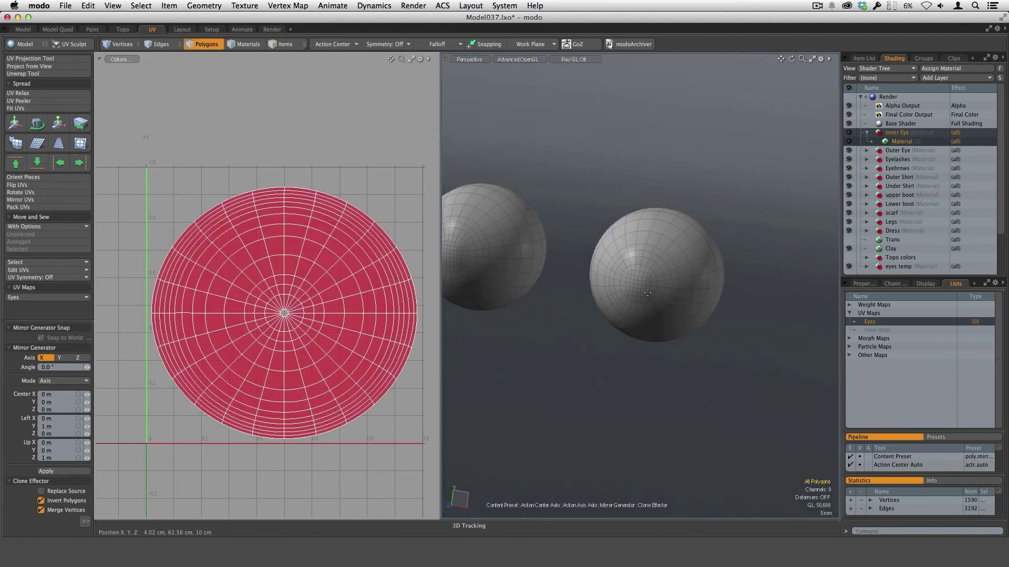
key("space")
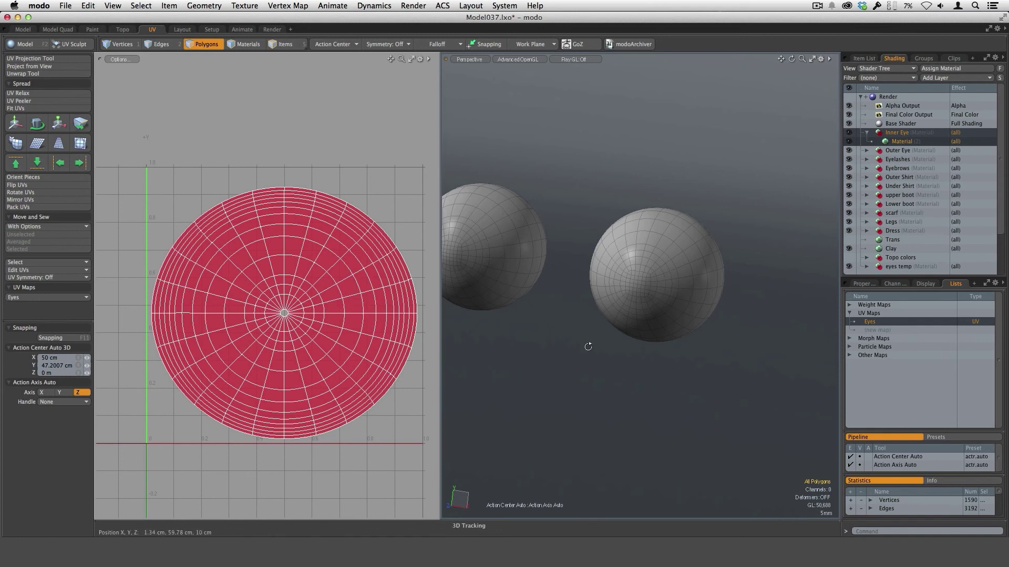
left_click_drag(588, 347, 634, 372, "alt")
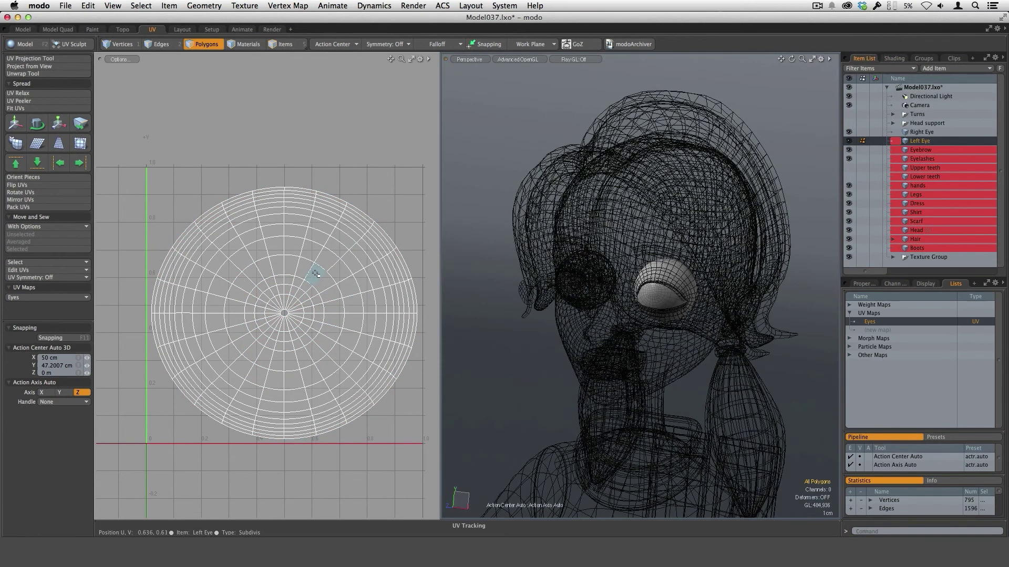
Export the eye's UV layout as an Encapsulated PostScript template named Eyes in the Tex folder
left_click(247, 8)
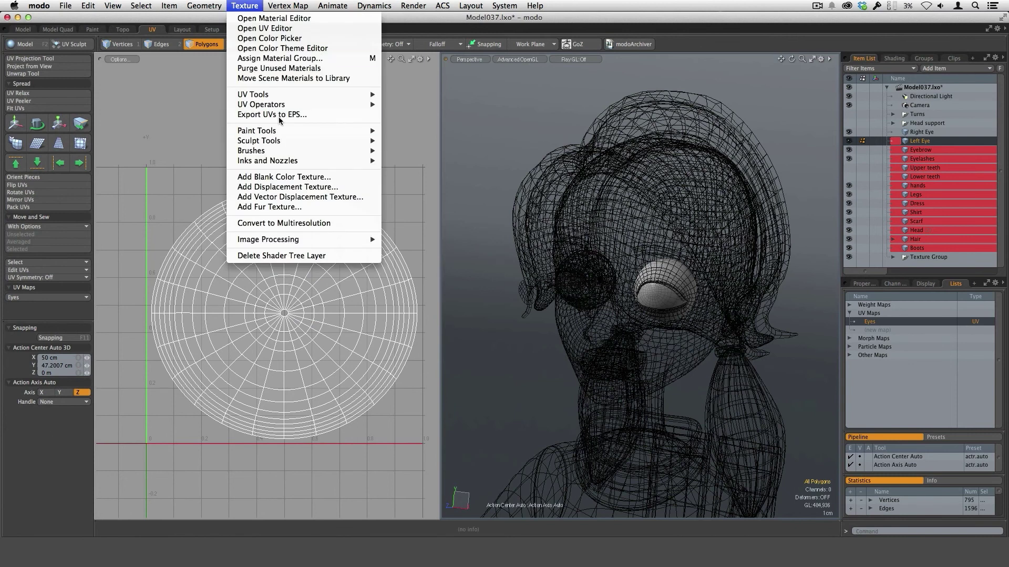
left_click(260, 117)
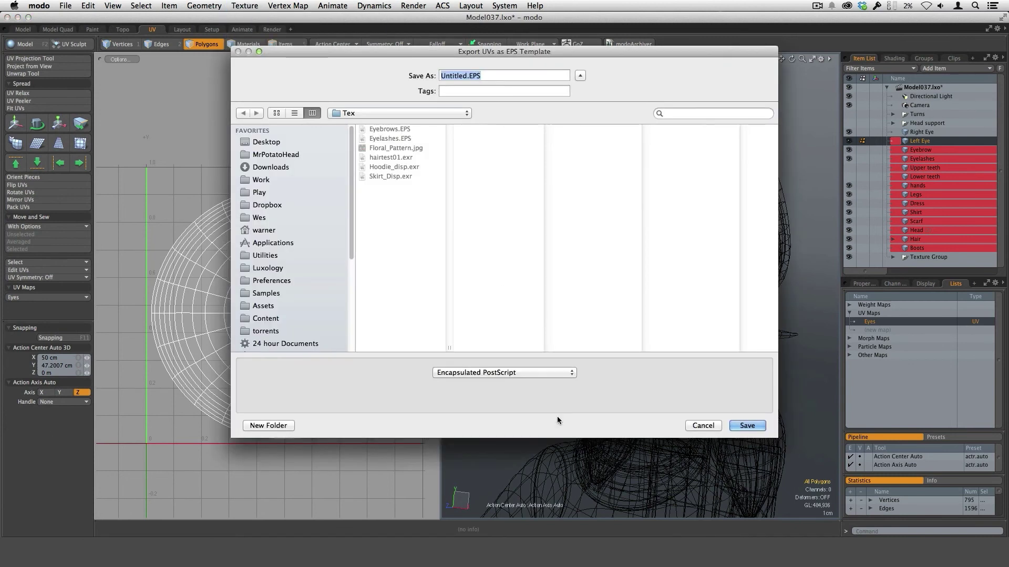
type("Eyes")
key("Return")
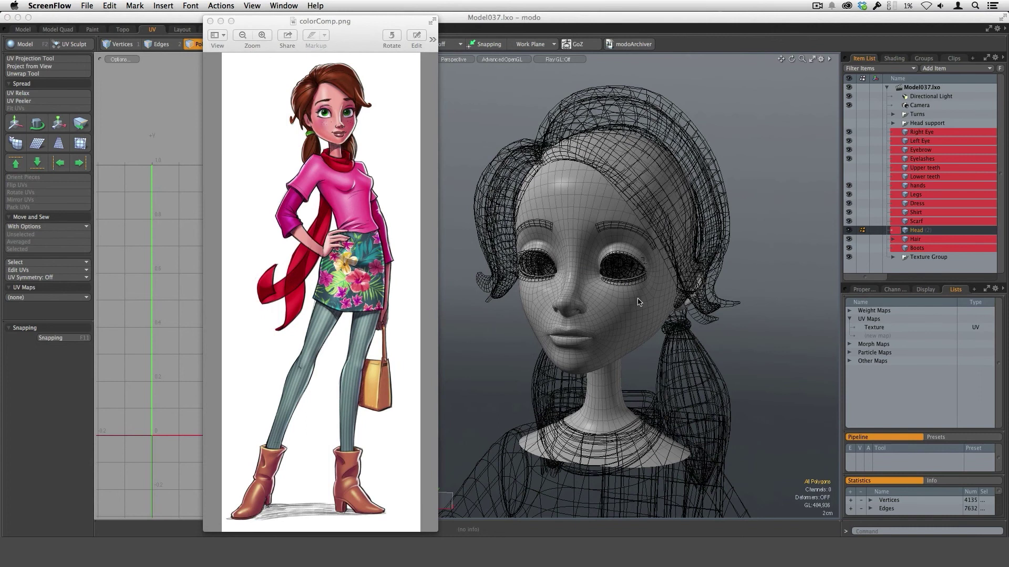
Hide the colorComp.png reference window and isolate the head mesh by hiding all the other geometry
left_click_drag(344, 33, 355, 34)
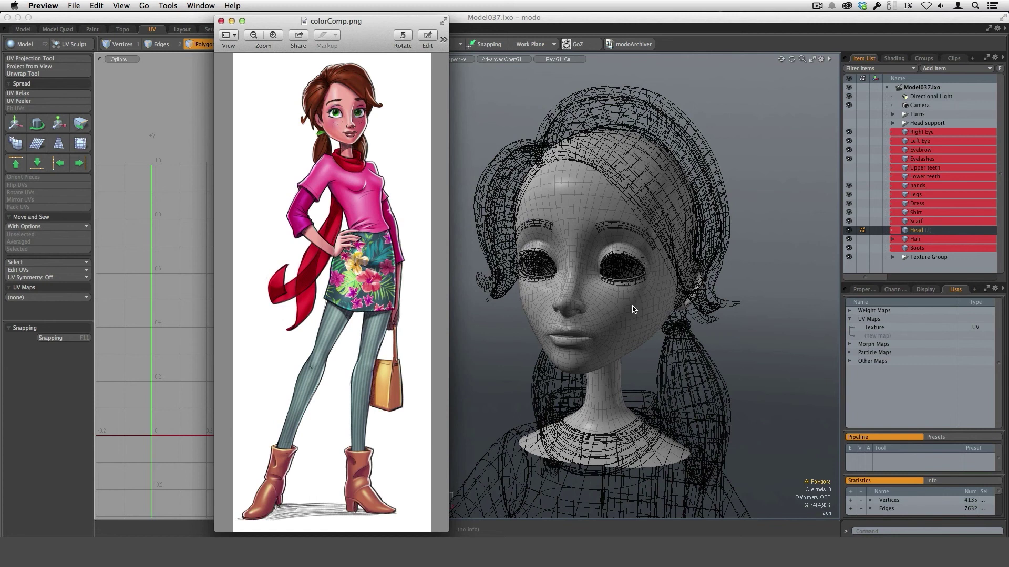
key("super+h")
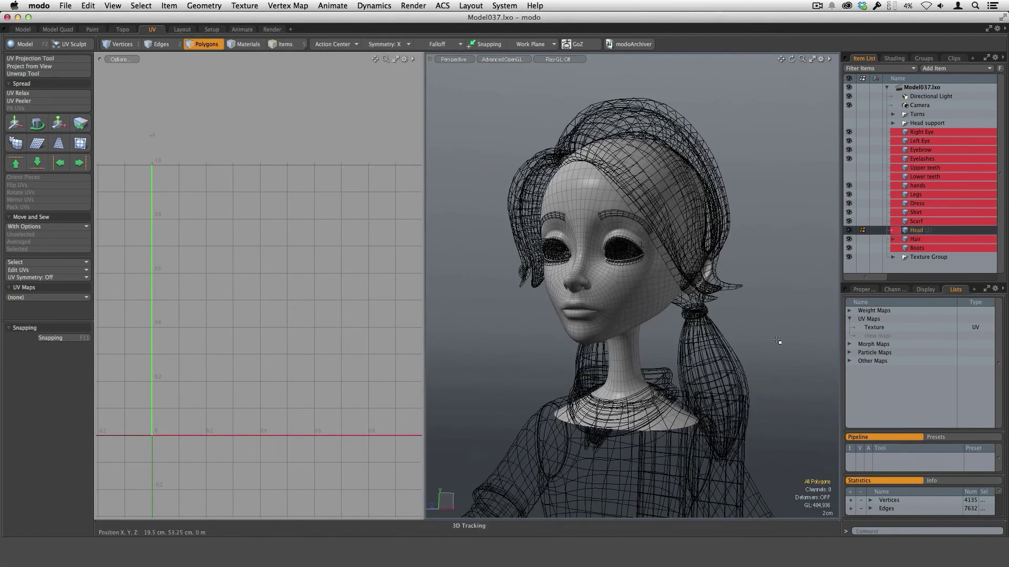
key("shift+h")
left_click_drag(758, 281, 651, 302, "alt")
left_click_drag(718, 333, 676, 372, "alt")
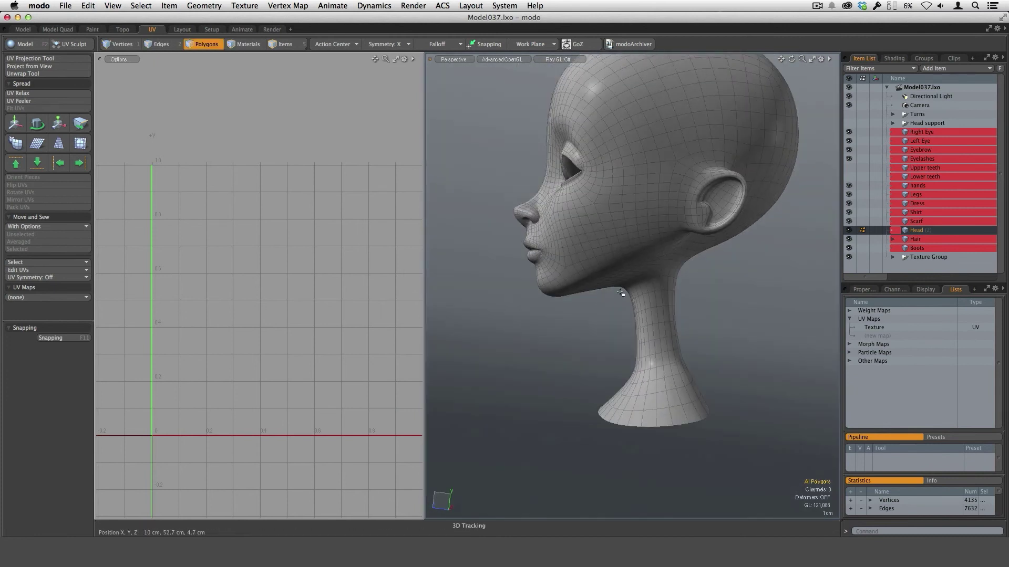
Select the neck, grow the selection three times, add the remaining polygons under the chin and delete them all
mouse_move(623, 290)
right_mouse_down()
mouse_move(686, 462)
mouse_move(712, 284)
right_mouse_up()
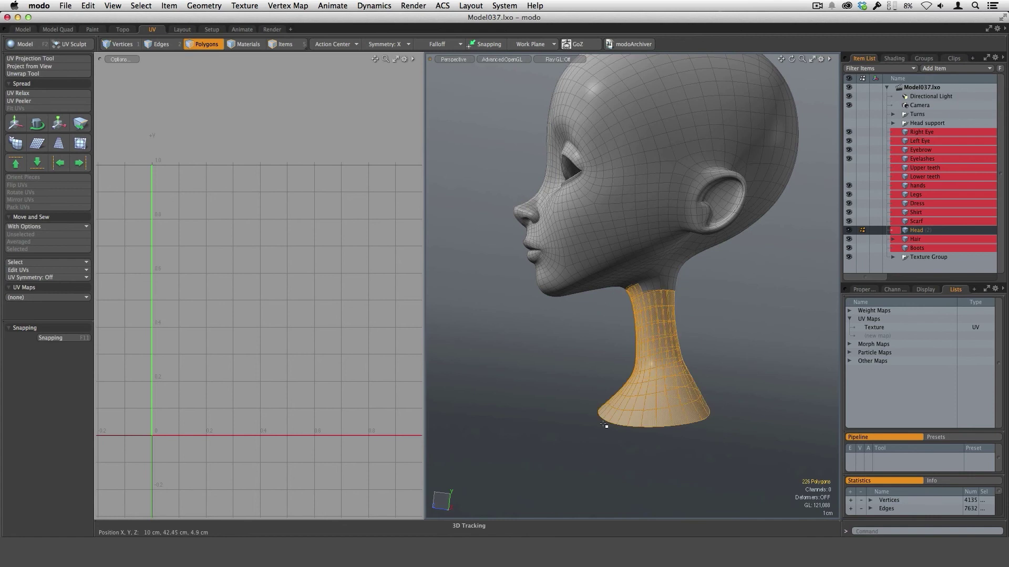
left_click_drag(693, 370, 720, 374, "alt")
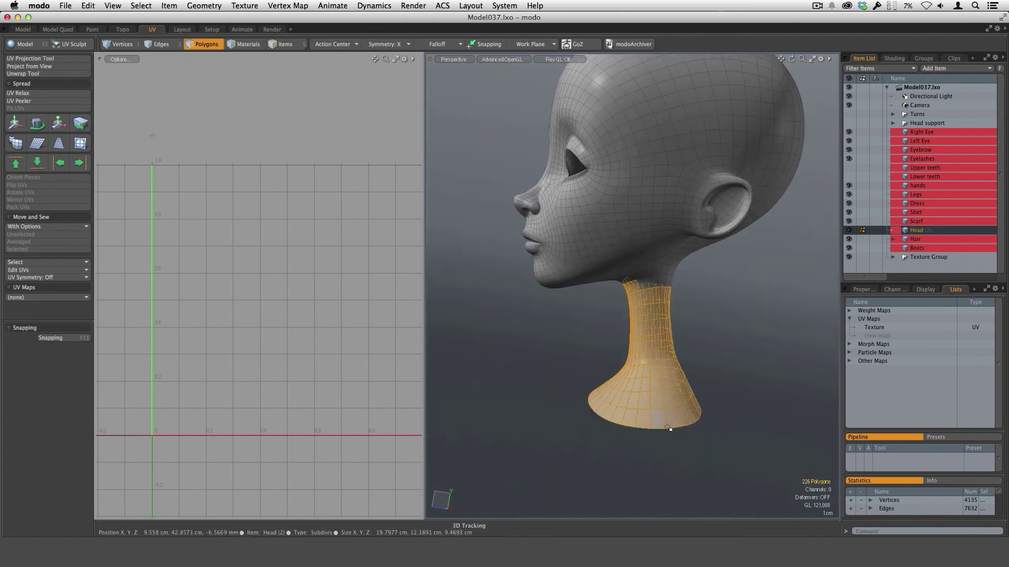
key("shift+Up")
key("shift+Up")
key("shift+Up")
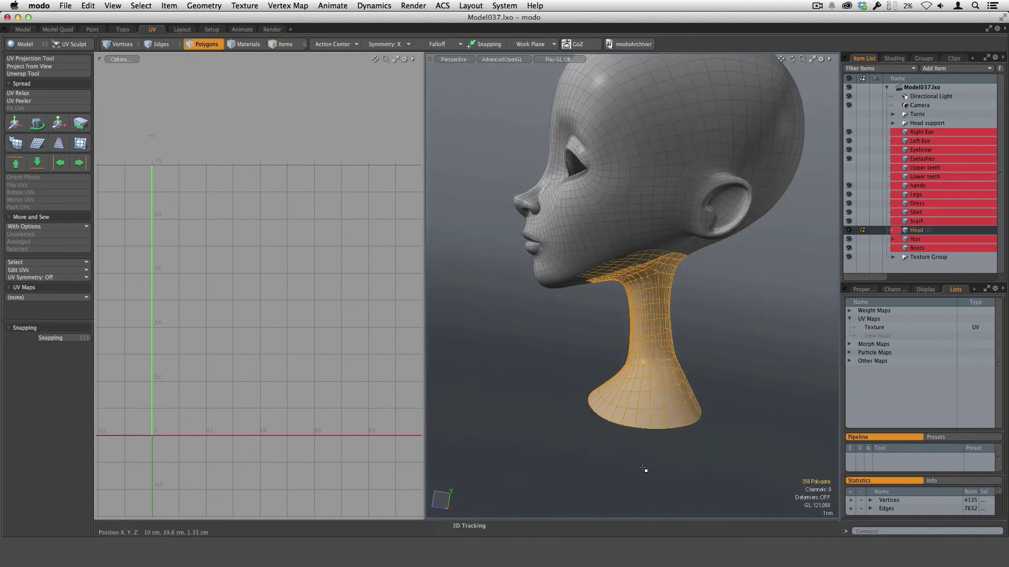
left_click_drag(643, 468, 663, 388, "alt")
scroll(593, 317, "up", 4)
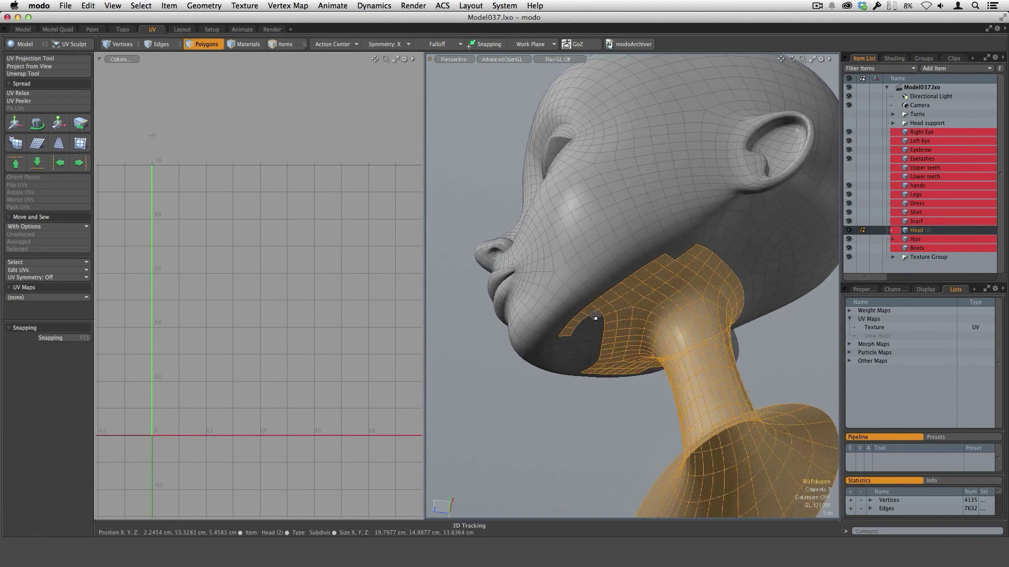
mouse_move(594, 317)
left_mouse_down()
mouse_move(565, 357)
mouse_move(596, 342)
mouse_move(567, 354)
mouse_move(598, 378)
mouse_move(590, 366)
mouse_move(571, 390)
mouse_move(708, 418)
mouse_move(605, 410)
mouse_move(689, 379)
mouse_move(687, 226)
left_mouse_up()
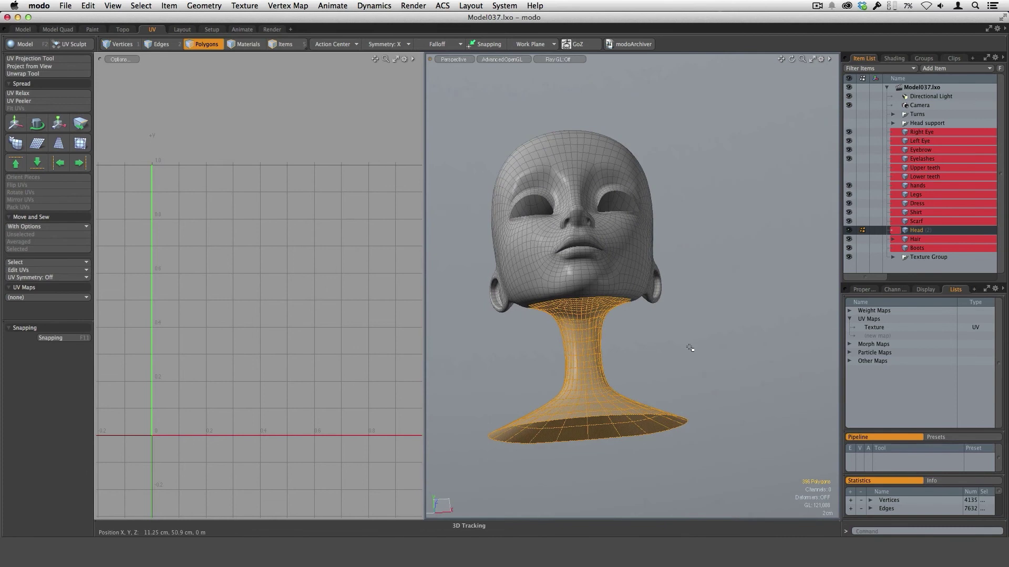
key("Delete")
Select the polygons of the back of the head and both ears, behind the forehead
left_click_drag(680, 363, 557, 297, "alt")
left_click_drag(765, 246, 687, 289, "alt")
mouse_move(625, 126)
right_mouse_down()
mouse_move(609, 120)
mouse_move(616, 369)
mouse_move(768, 124)
mouse_move(675, 112)
right_mouse_up()
mouse_move(675, 112)
left_mouse_down("alt")
mouse_move(632, 311)
mouse_move(610, 286)
mouse_move(642, 309)
mouse_move(628, 302)
mouse_move(640, 226)
mouse_move(645, 258)
left_mouse_up("alt")
mouse_move(645, 261)
left_mouse_down("alt")
mouse_move(627, 315)
mouse_move(618, 245)
left_mouse_up("alt")
left_click_drag(618, 245, 631, 302, "alt")
mouse_move(638, 314)
left_mouse_down("shift")
mouse_move(654, 229)
mouse_move(656, 311)
left_mouse_up("shift")
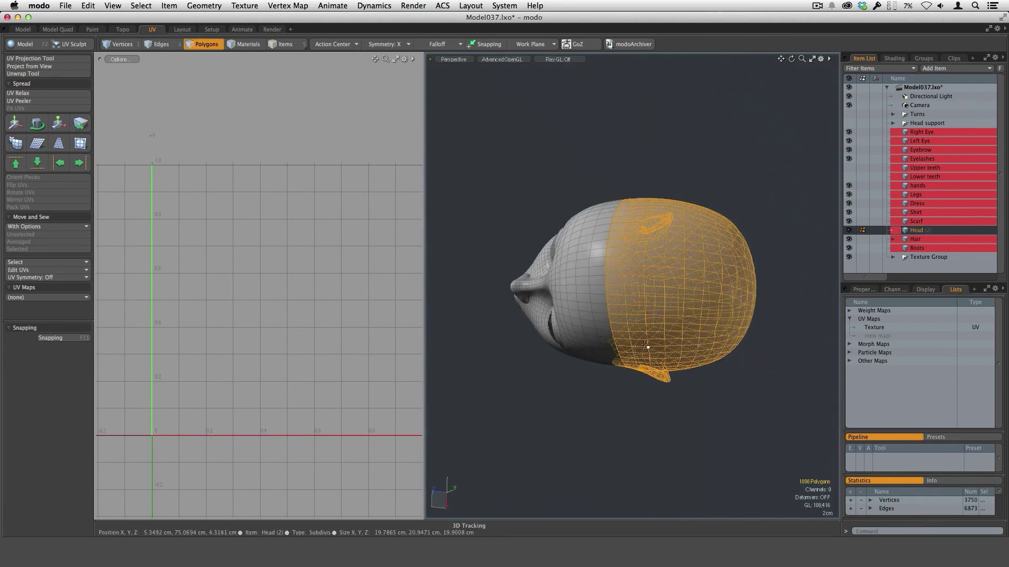
mouse_move(647, 347)
left_mouse_down("alt")
mouse_move(630, 198)
mouse_move(644, 296)
mouse_move(657, 296)
mouse_move(624, 326)
mouse_move(642, 317)
mouse_move(644, 293)
mouse_move(601, 318)
mouse_move(553, 357)
mouse_move(523, 403)
mouse_move(633, 298)
mouse_move(644, 263)
left_mouse_up("alt")
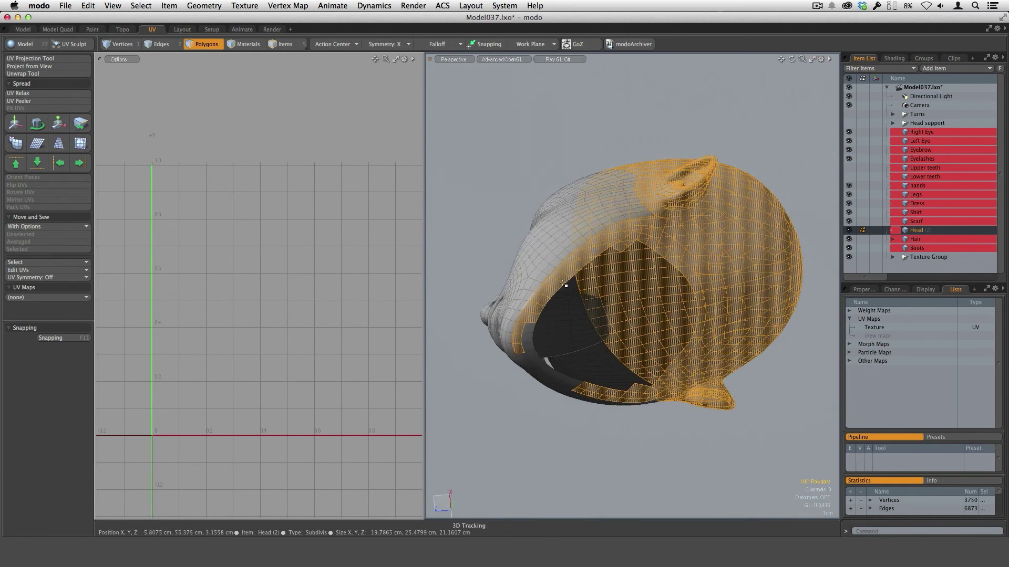
Try to extend the selection along the underside of the jaw, clear it and undo the neck deletion
mouse_move(529, 331)
left_mouse_down("shift")
mouse_move(560, 385)
mouse_move(527, 357)
mouse_move(549, 368)
mouse_move(539, 349)
mouse_move(659, 237)
mouse_move(657, 353)
mouse_move(705, 402)
left_mouse_up("shift")
double_click(559, 373, "shift")
key("super+z")
left_click(710, 418)
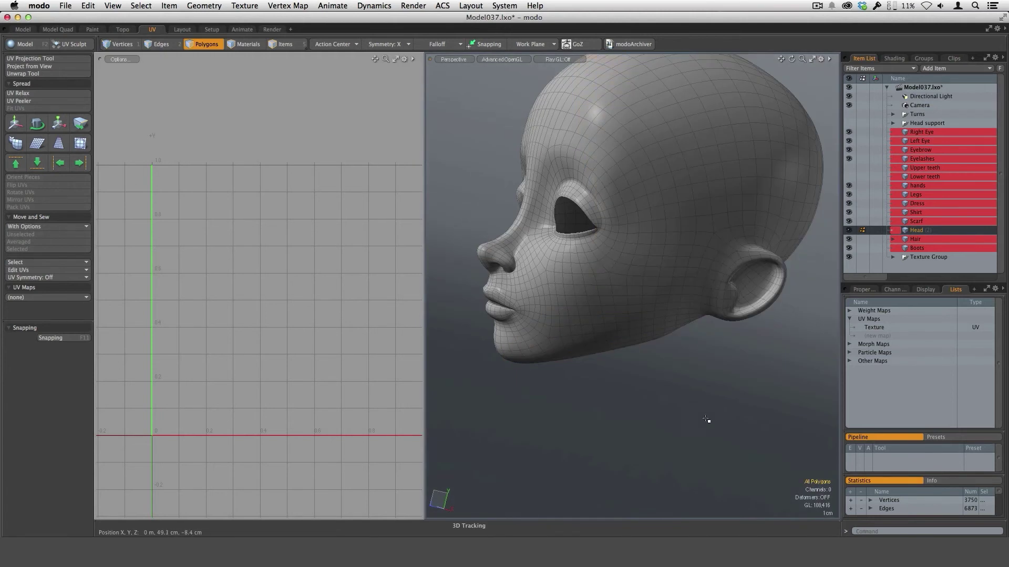
scroll(674, 434, "down", 2)
left_click_drag(565, 364, 594, 369, "alt")
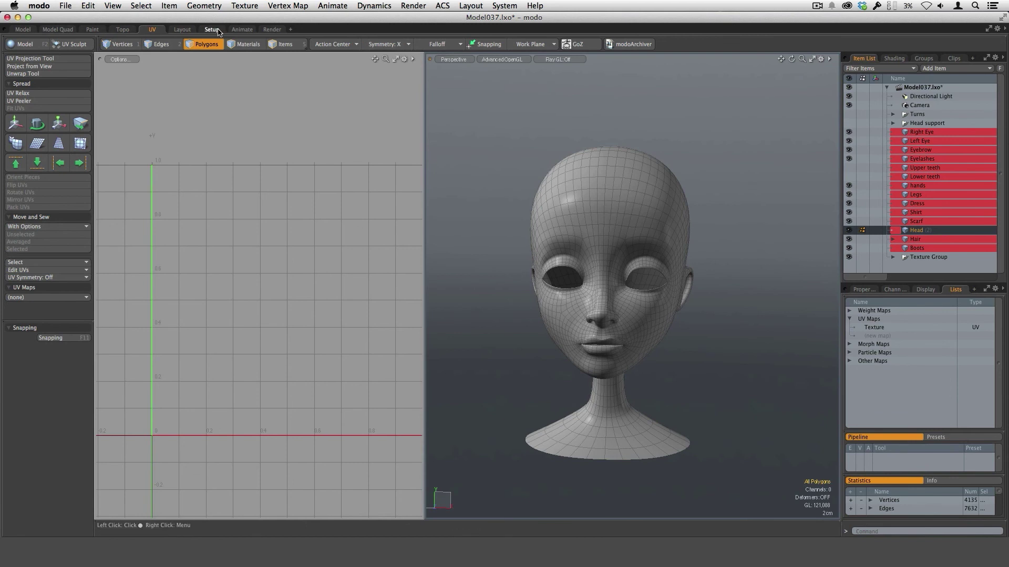
Apply the Symmetry tool to the head mesh with Use Topology enabled and drop the tool
left_click(210, 6)
left_click(238, 308)
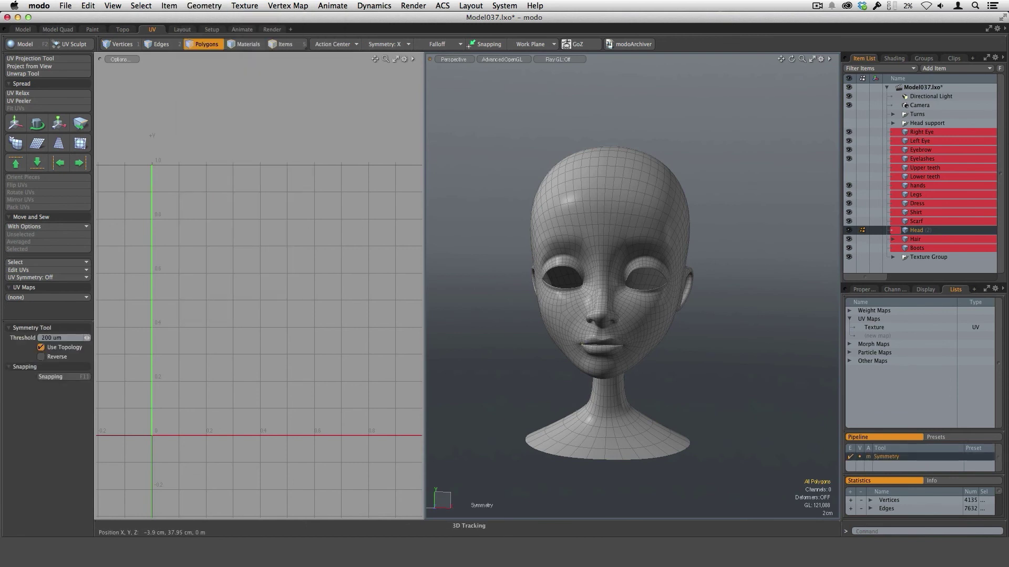
left_click_drag(614, 378, 580, 246, "alt")
mouse_move(758, 345)
left_mouse_down("alt")
mouse_move(710, 286)
mouse_move(652, 302)
mouse_move(705, 395)
mouse_move(674, 316)
left_mouse_up("alt")
key("q")
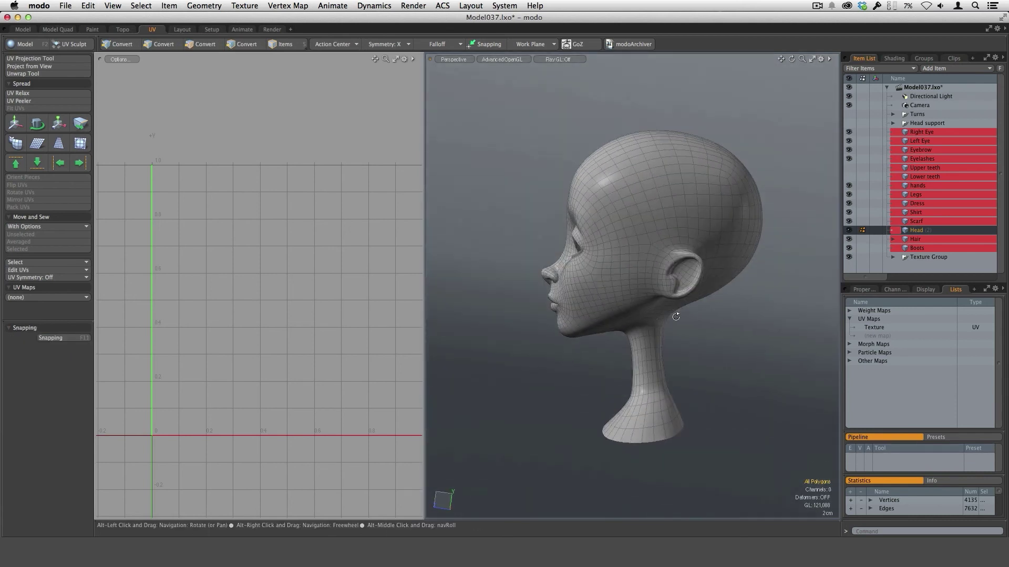
Select the neck polygons and grow the selection until it covers the whole underside of the chin
right_click_drag(617, 348, 565, 415)
right_click_drag(674, 338, 676, 339)
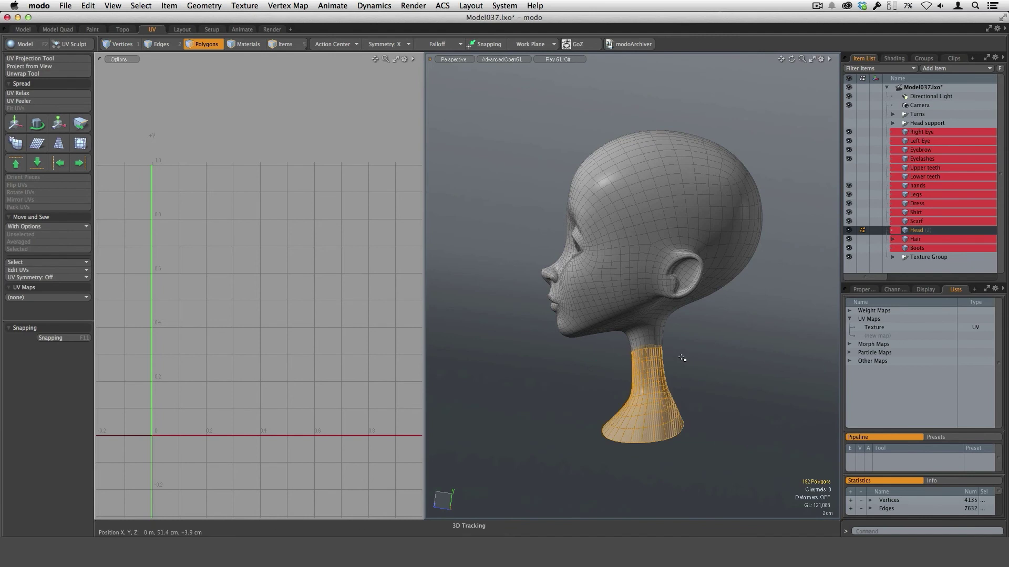
key("shift+Up")
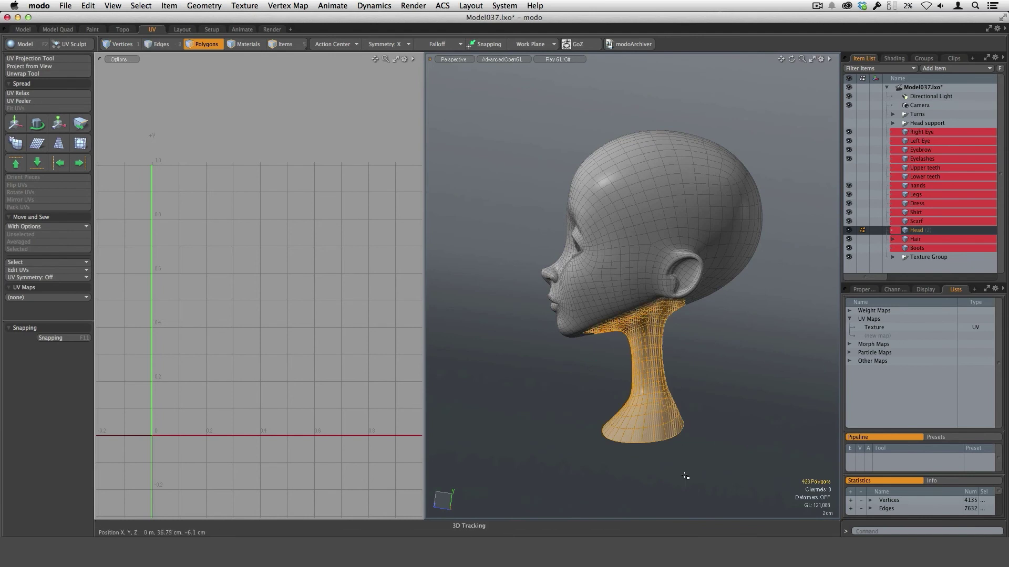
left_click_drag(682, 358, 582, 330, "alt")
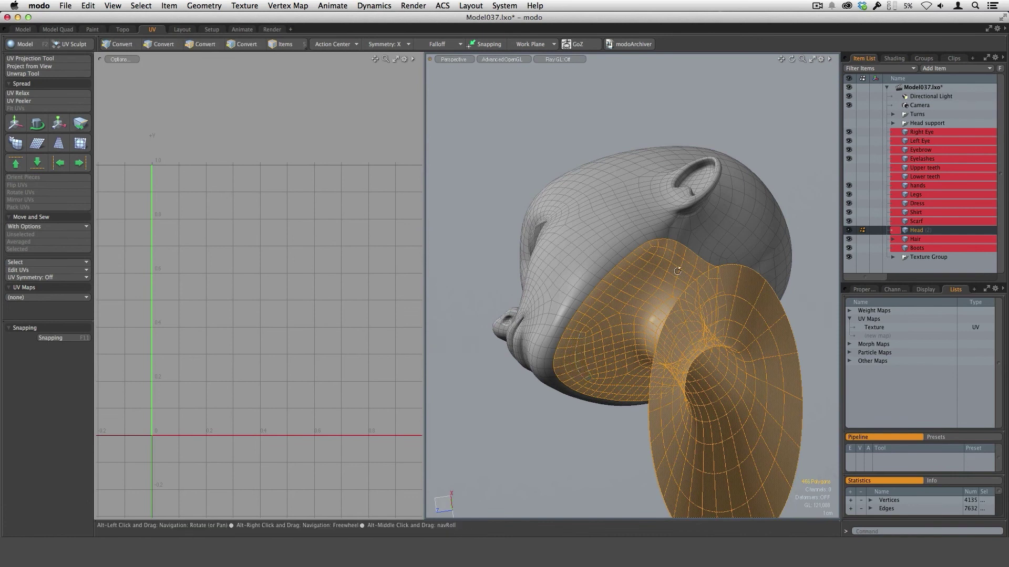
left_click_drag(587, 355, 652, 343, "alt")
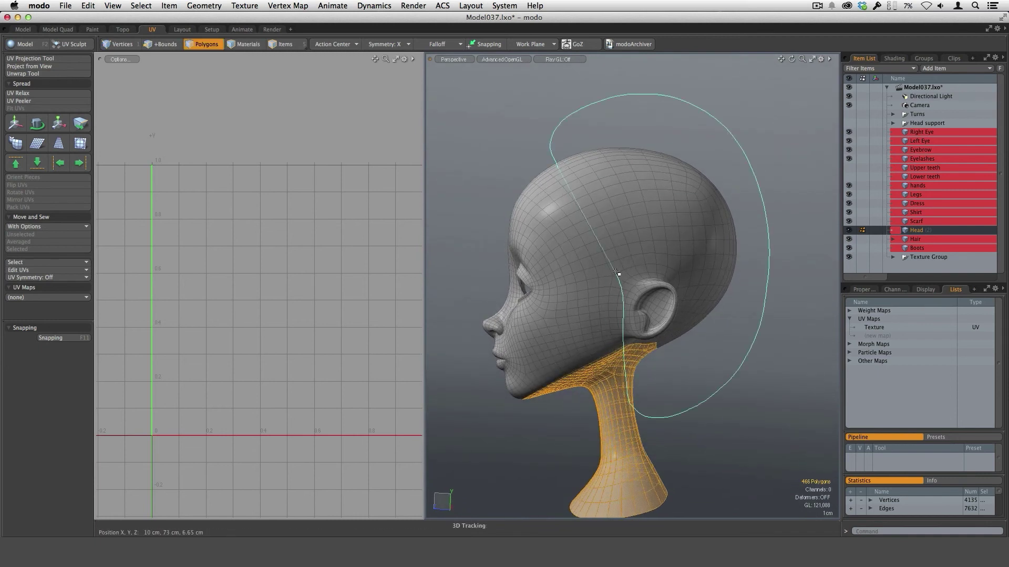
Add the back of the head, both ears and the polygons just in front of the ears to the selection
right_click_drag(553, 157, 551, 156, "shift")
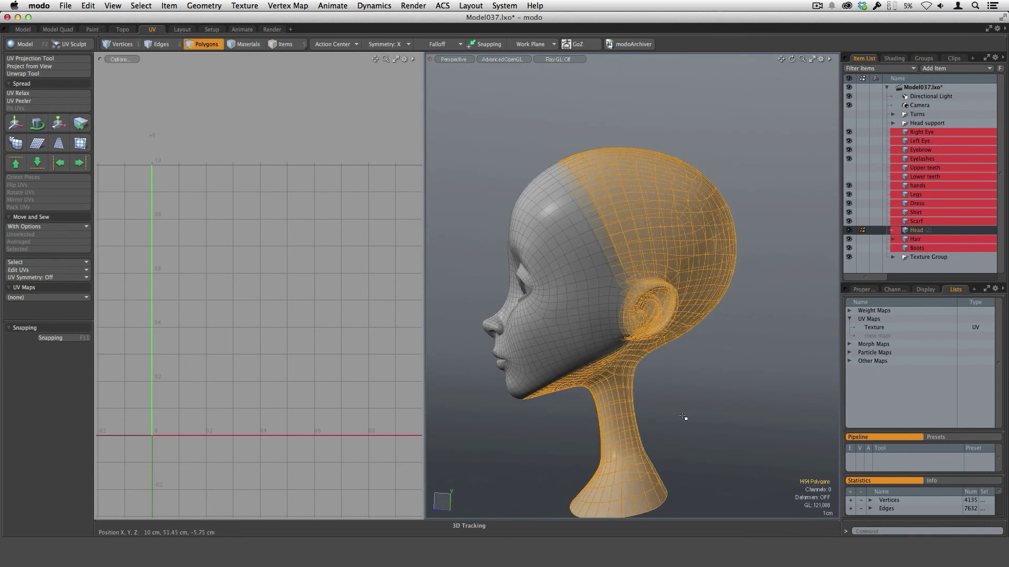
left_click_drag(683, 417, 668, 352, "alt")
left_click_drag(614, 307, 614, 289, "shift")
mouse_move(614, 289)
left_mouse_down("alt")
mouse_move(640, 266)
mouse_move(608, 297)
mouse_move(606, 316)
left_mouse_up("alt")
left_click_drag(606, 316, 615, 282, "alt")
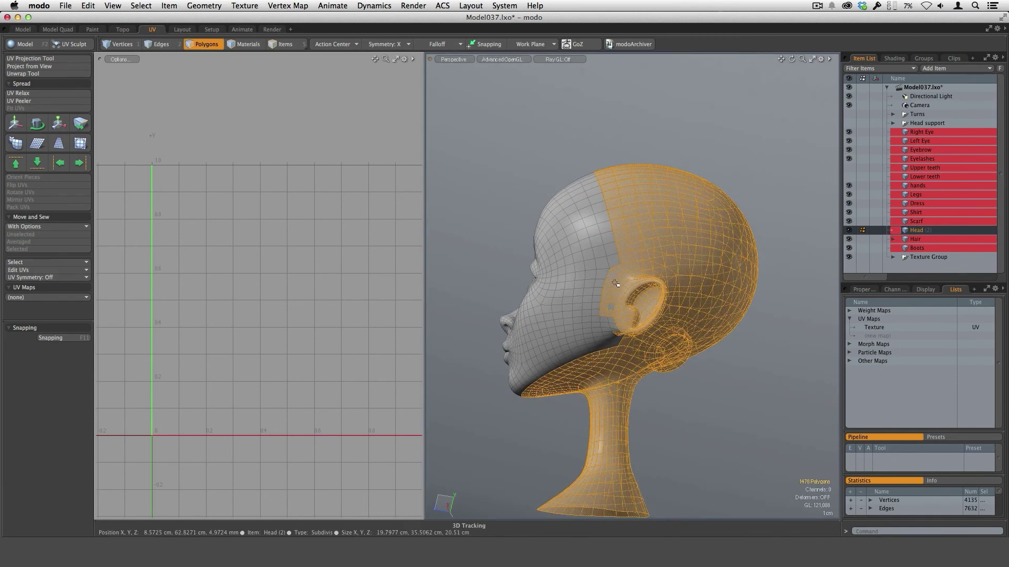
left_click_drag(616, 326, 618, 349, "alt")
left_click(607, 316, "shift")
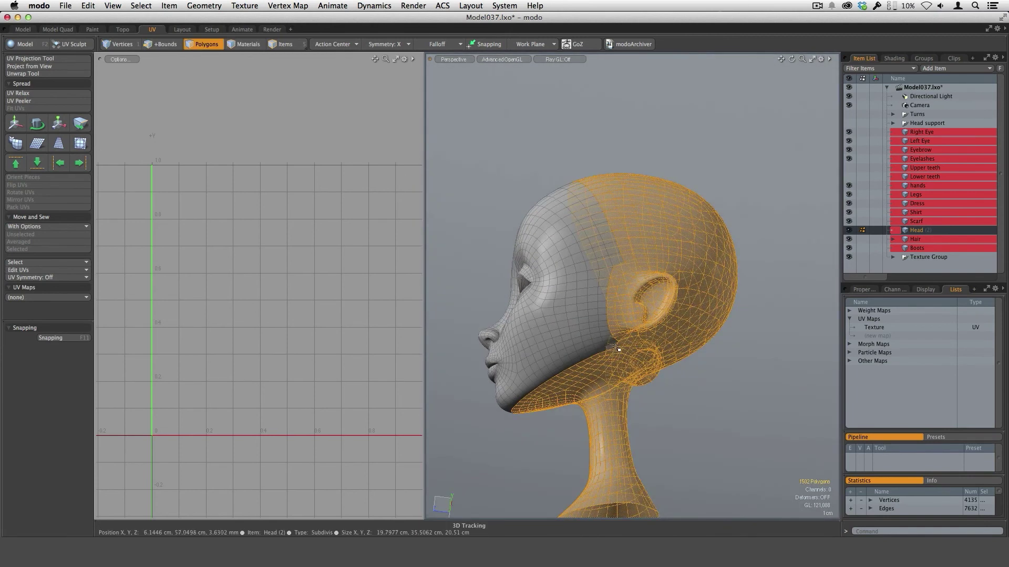
Extend the selection along the jaw, temples and upper forehead, and hide all selected polygons to isolate the face
mouse_move(558, 379)
left_mouse_down("alt")
mouse_move(541, 359)
mouse_move(564, 392)
left_mouse_up("alt")
left_click(542, 360, "shift")
left_click_drag(617, 344, 598, 333, "alt")
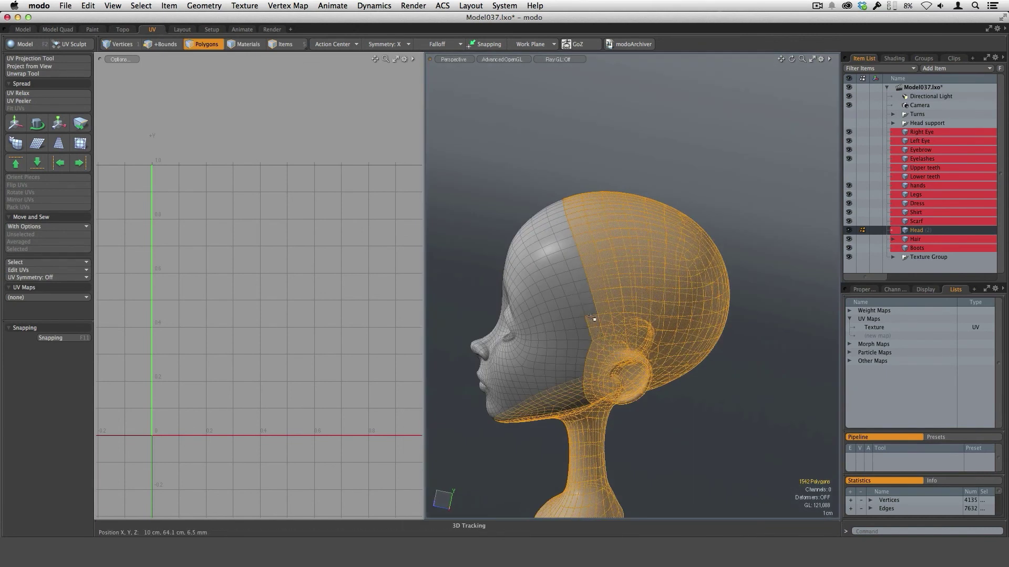
left_click_drag(609, 299, 670, 403, "alt")
left_click(563, 243, "shift")
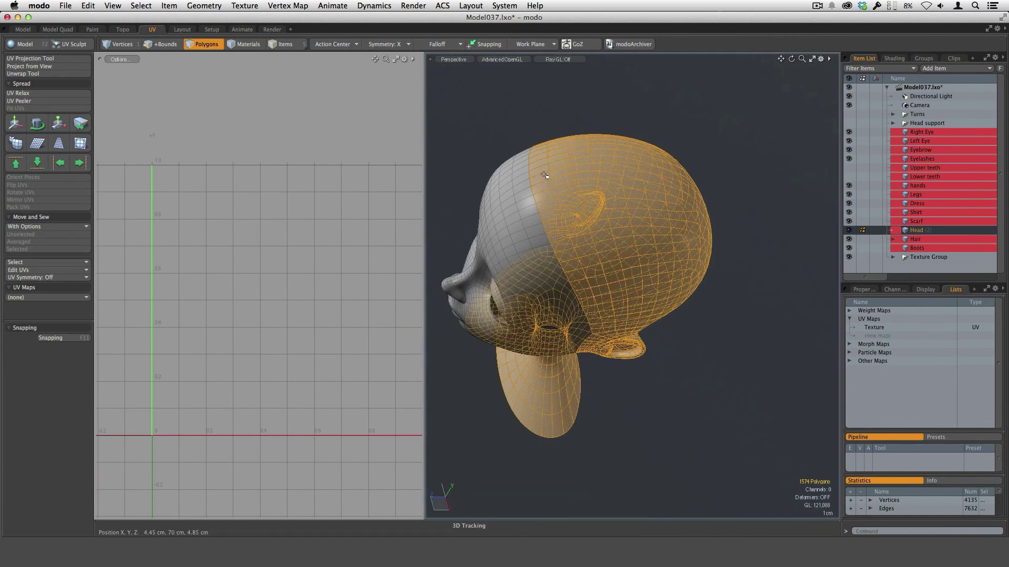
left_click_drag(545, 175, 613, 396, "alt")
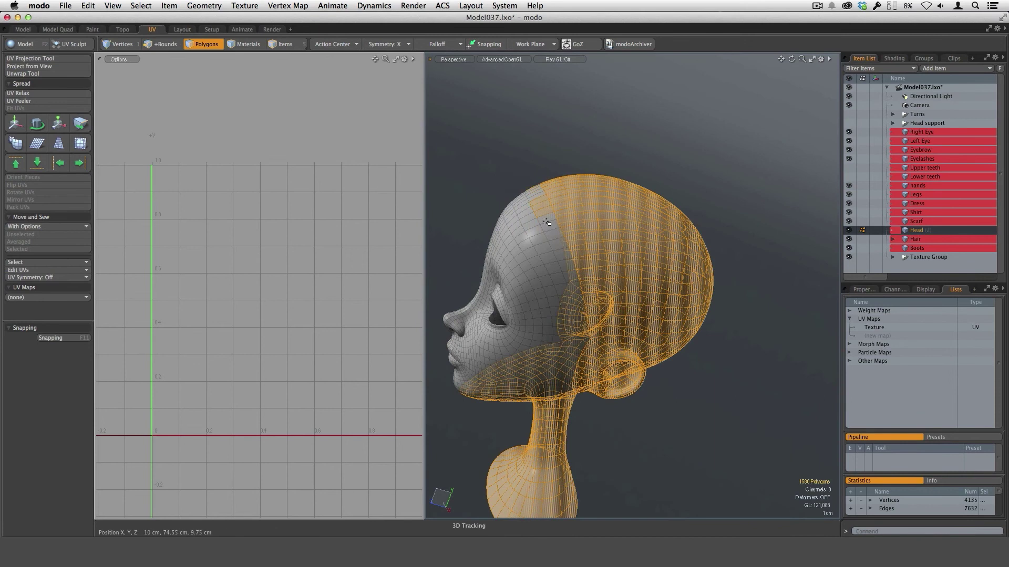
left_click_drag(585, 339, 534, 219, "alt")
left_click_drag(519, 181, 608, 221, "alt")
left_click(586, 287, "shift")
left_click_drag(593, 332, 700, 403, "alt")
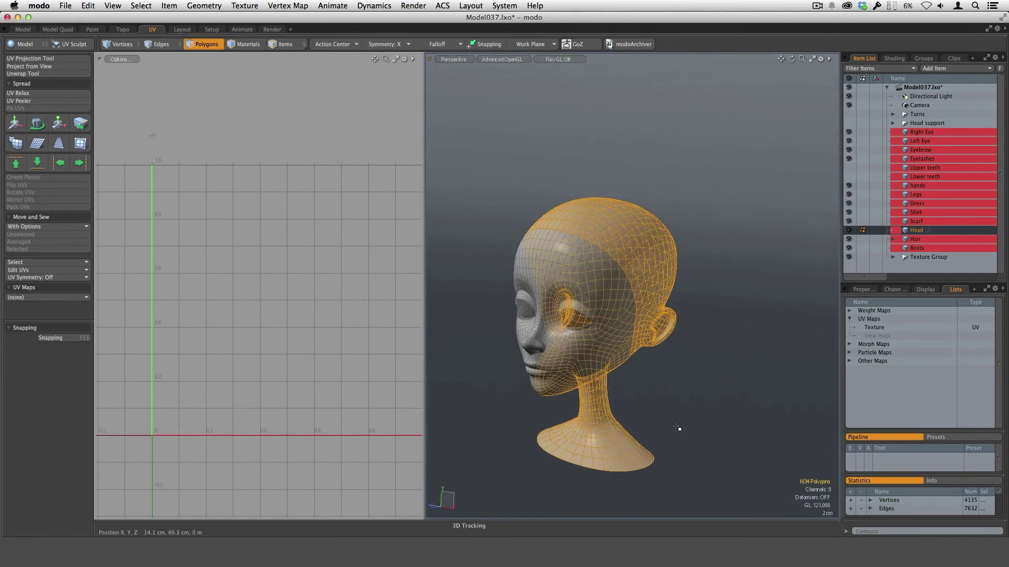
key("h")
Select the mouth cavity polygons from behind the face, growing the selection up to the lips, and delete them
left_click_drag(732, 340, 611, 368, "alt")
scroll(590, 320, "up", 5)
mouse_move(632, 418)
left_mouse_down("alt")
mouse_move(620, 389)
mouse_move(639, 370)
mouse_move(604, 352)
mouse_move(613, 333)
mouse_move(623, 417)
left_mouse_up("alt")
key("shift+Up")
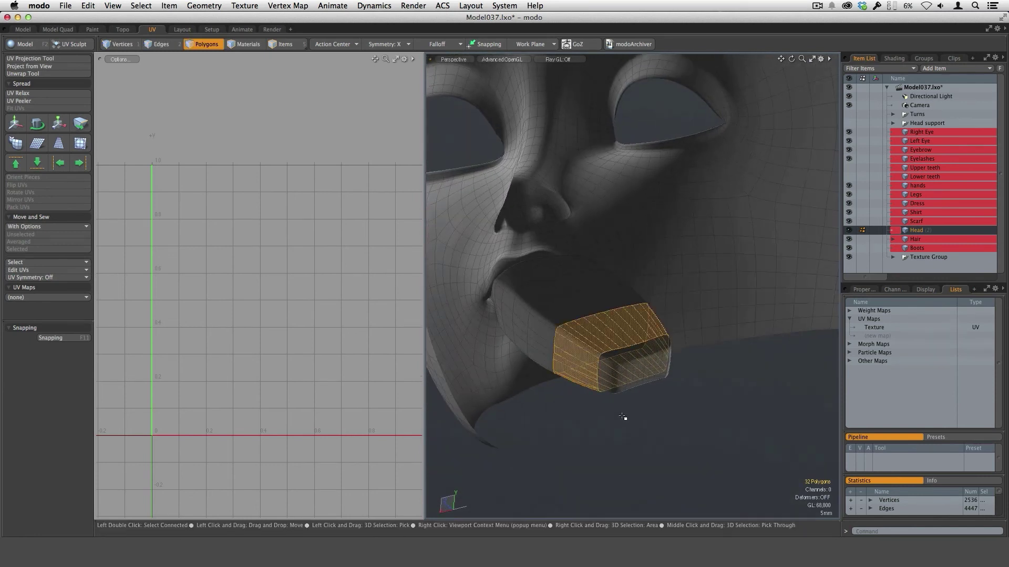
key("shift+Up")
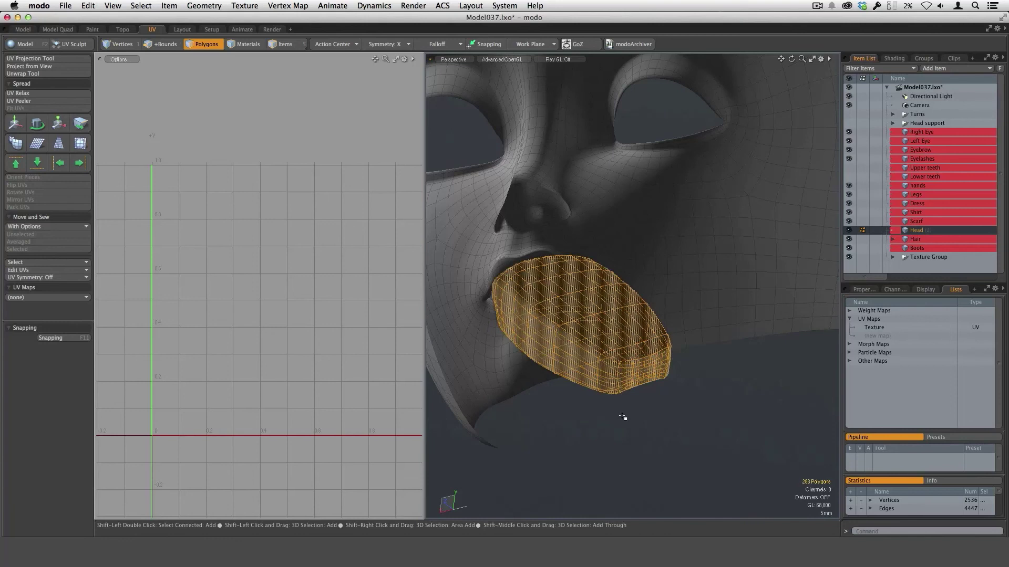
left_click_drag(565, 403, 604, 380, "alt")
scroll(635, 352, "up", 5)
scroll(607, 326, "up", 4)
left_click_drag(605, 380, 588, 398, "alt")
key("Delete")
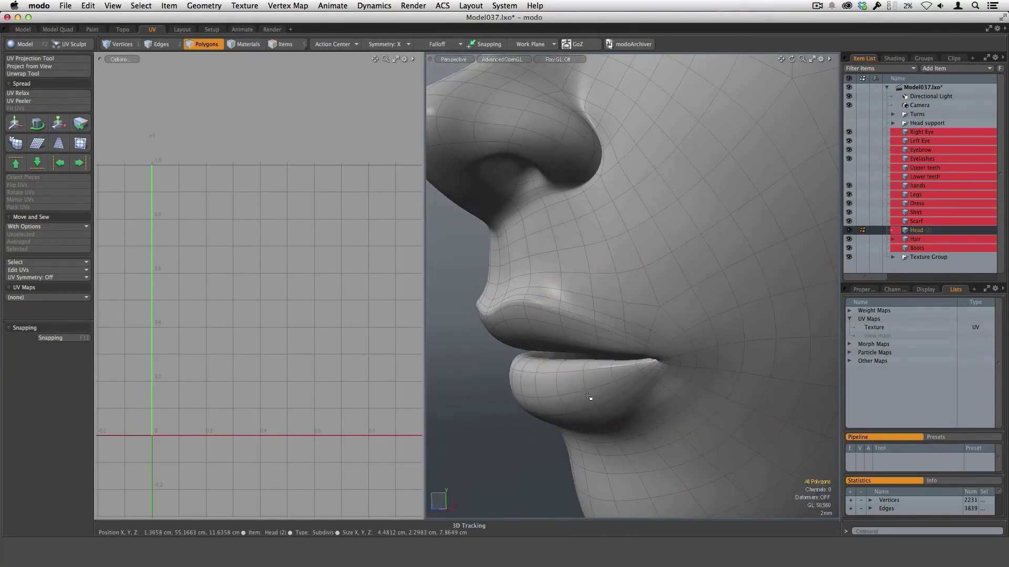
Delete the existing Texture UV map from the head mesh
left_click_drag(681, 384, 589, 392, "ctrl+alt")
mouse_move(727, 322)
left_mouse_down("alt")
mouse_move(460, 349)
mouse_move(746, 342)
mouse_move(714, 341)
mouse_move(676, 222)
mouse_move(703, 243)
mouse_move(694, 310)
mouse_move(671, 306)
mouse_move(676, 338)
mouse_move(645, 335)
left_mouse_up("alt")
left_click(881, 327)
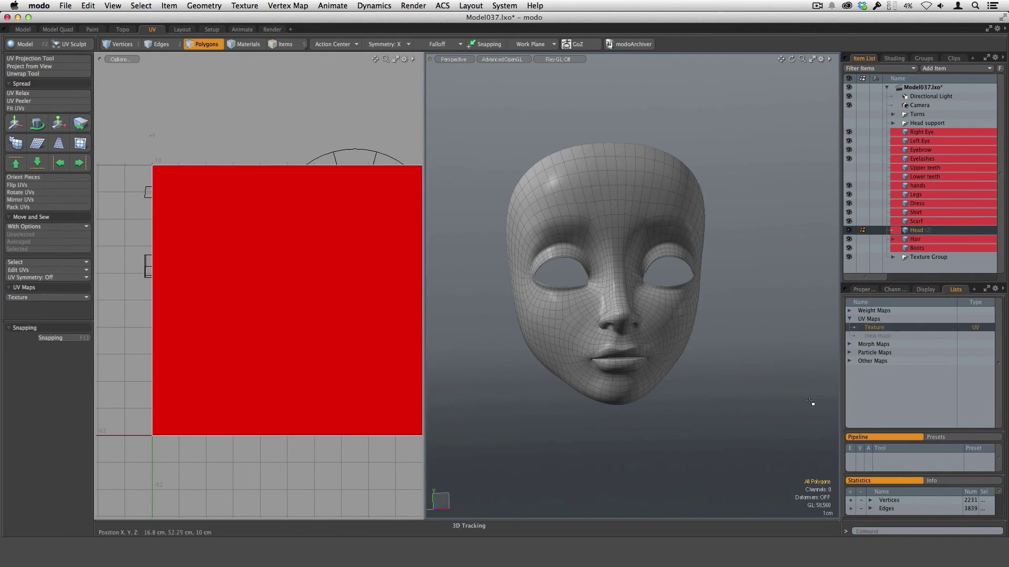
right_click(884, 327)
left_click(887, 330)
key("Return")
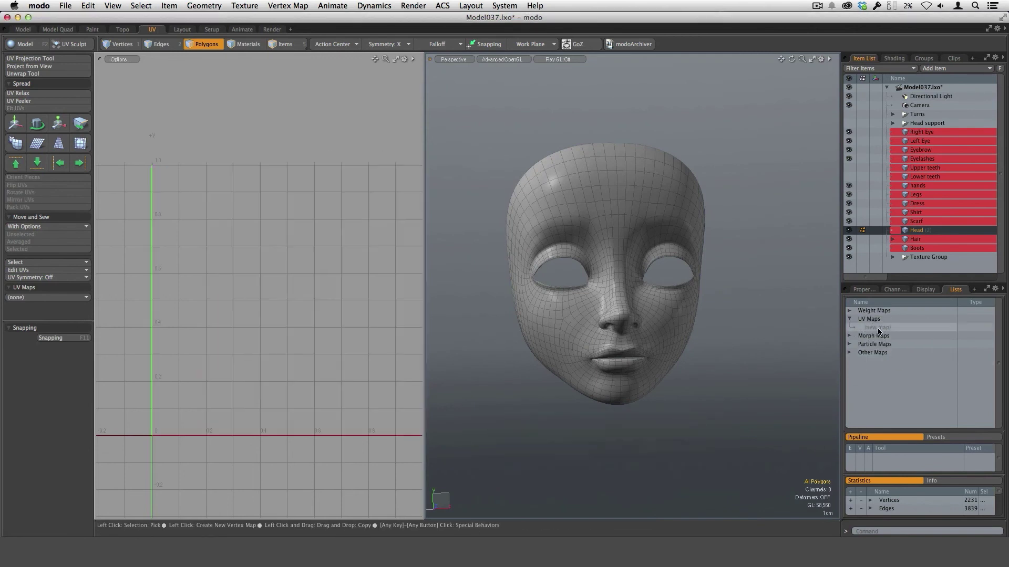
Create a new UV map named Face for the head mesh
left_click(873, 328)
type("F")
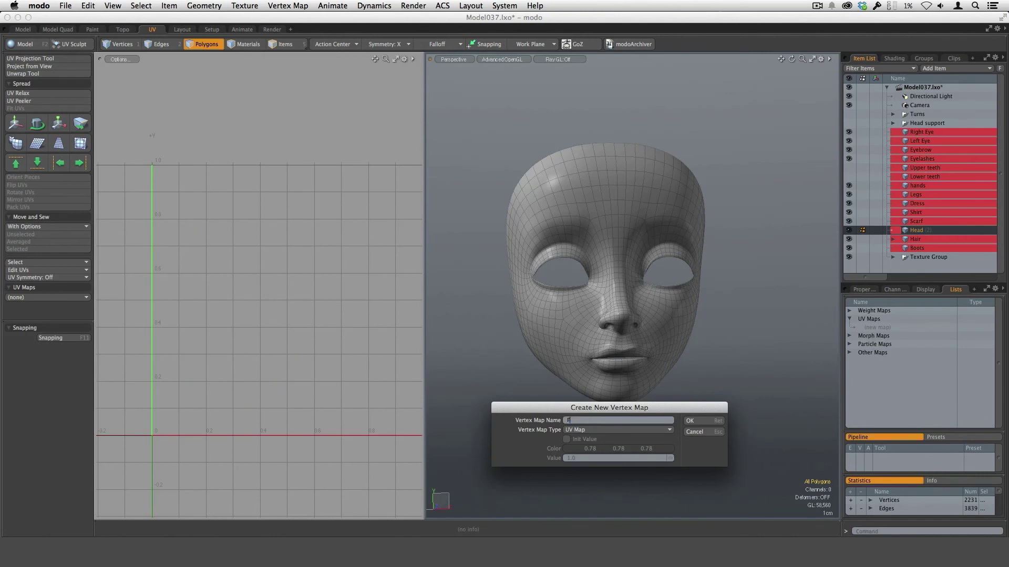
type("ace")
key("Return")
Unwrap the face polygons into the Face UV map with the Unwrap Tool
left_click(35, 75)
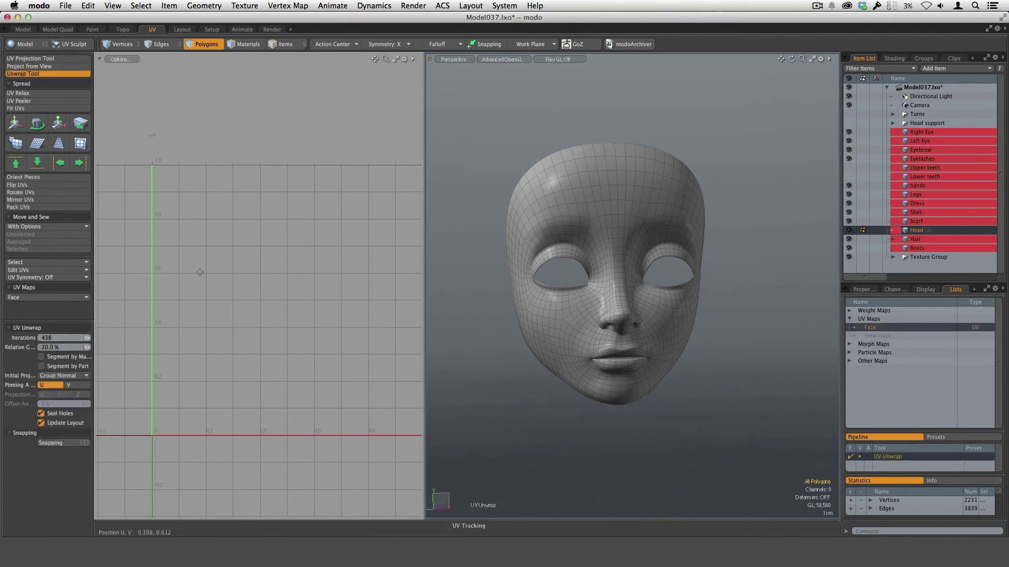
left_click(310, 359)
left_click_drag(350, 453, 554, 437, "ctrl+alt")
scroll(378, 329, "up", 5)
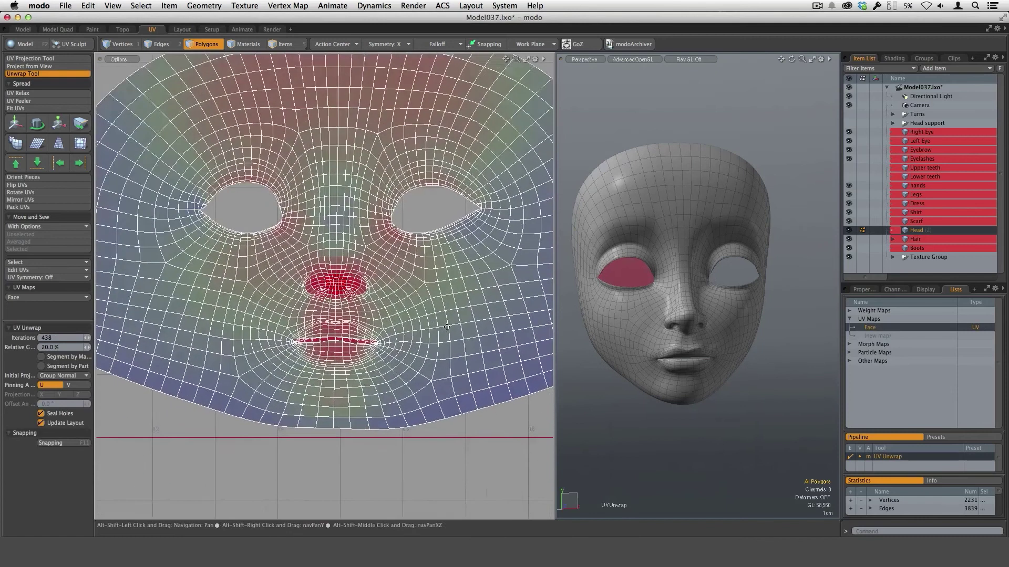
left_click_drag(378, 329, 382, 328, "ctrl+alt")
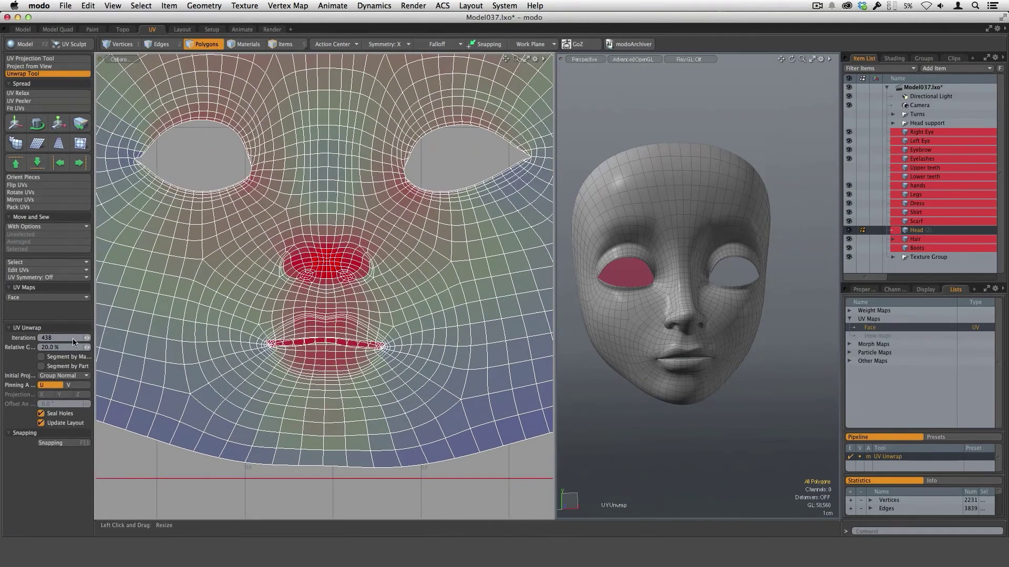
Reset the unwrap iterations to 1, raise them to 227 to relax the face layout, and exit the Unwrap Tool
key("alt")
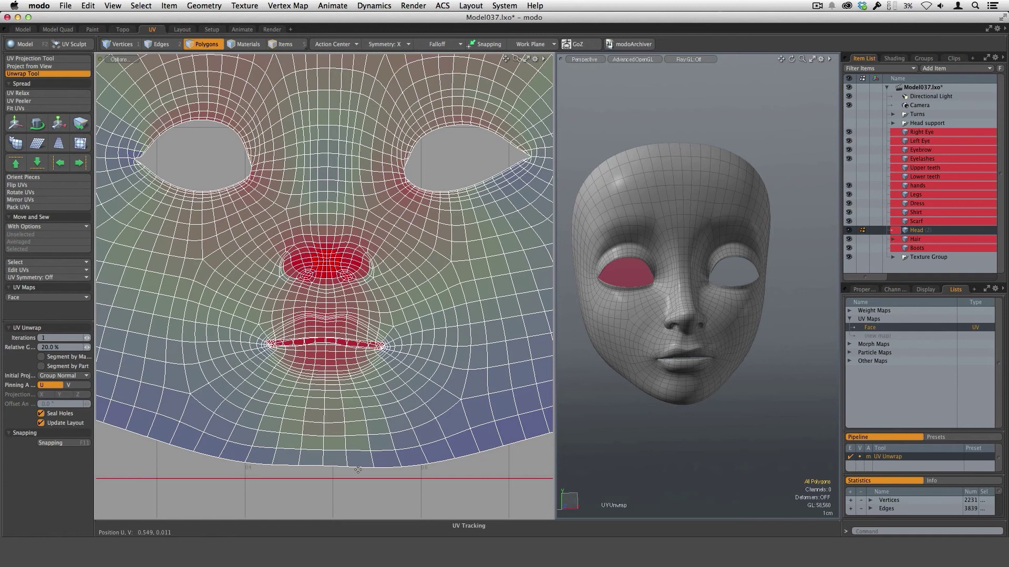
scroll(391, 467, "down", 5)
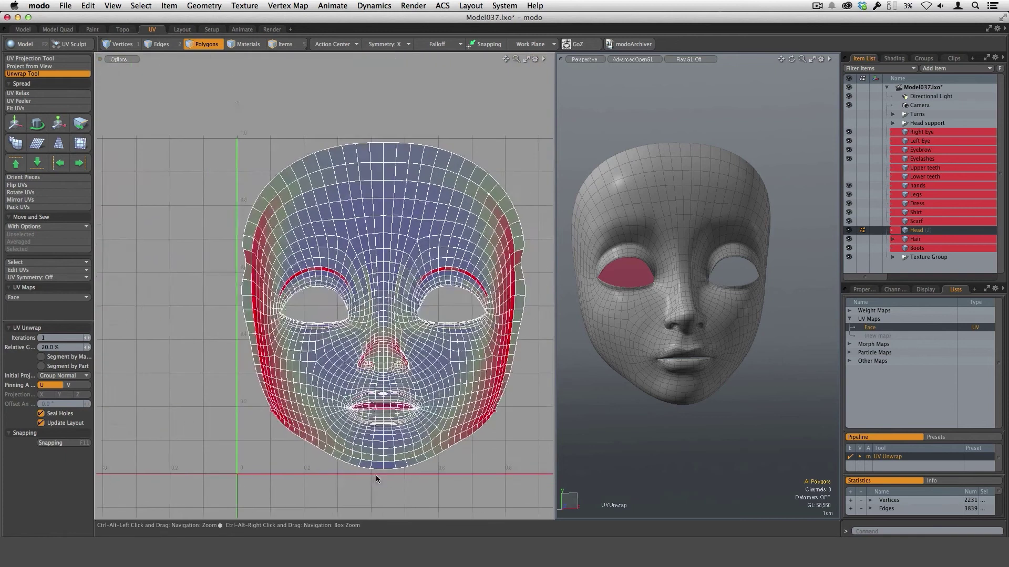
left_click_drag(375, 474, 733, 398)
scroll(389, 462, "up", 6)
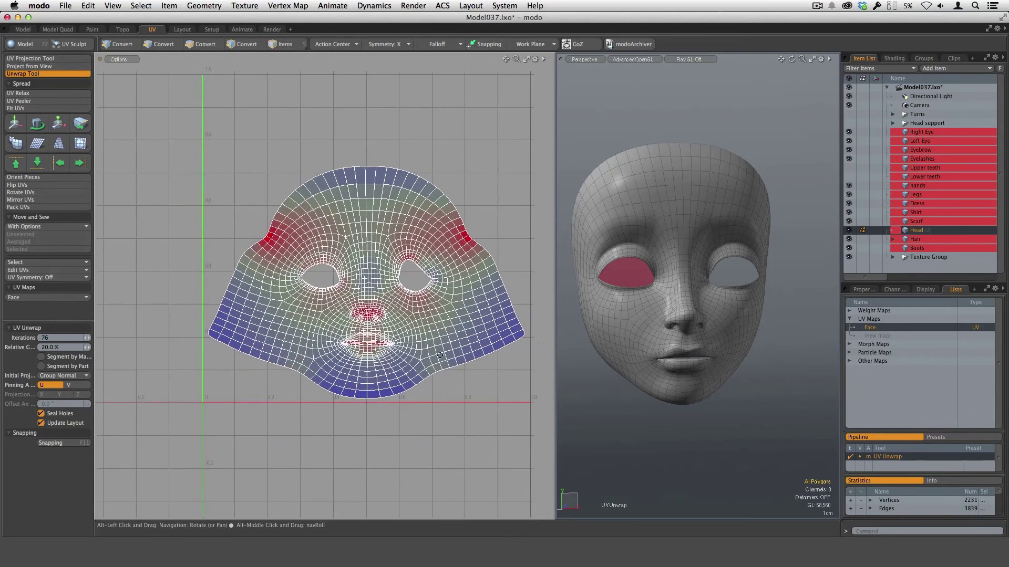
left_click_drag(370, 452, 530, 451)
left_click_drag(420, 451, 408, 463)
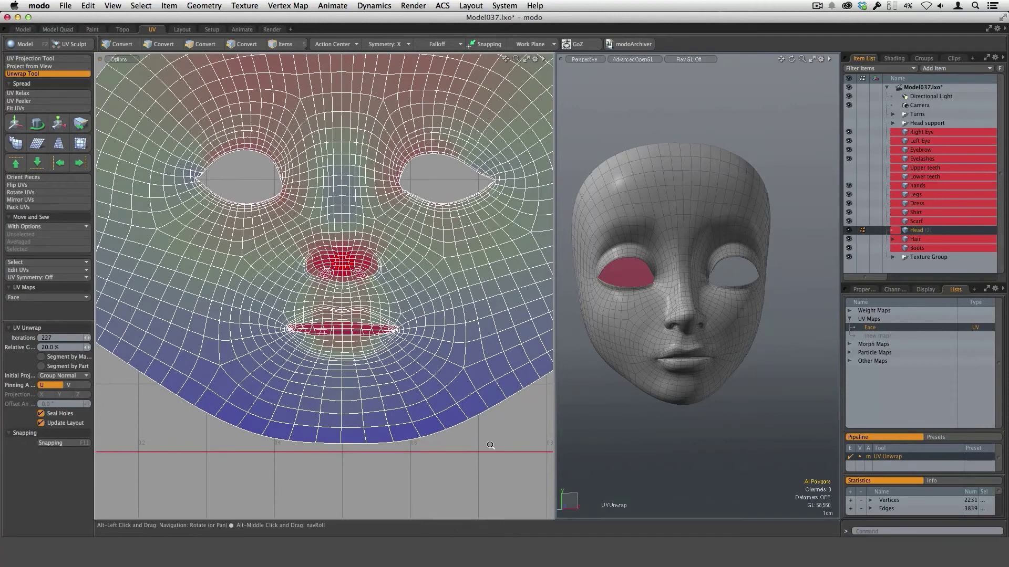
left_click_drag(490, 443, 470, 443, "ctrl+alt")
left_click_drag(469, 443, 409, 432, "alt+shift")
scroll(435, 426, "up", 3)
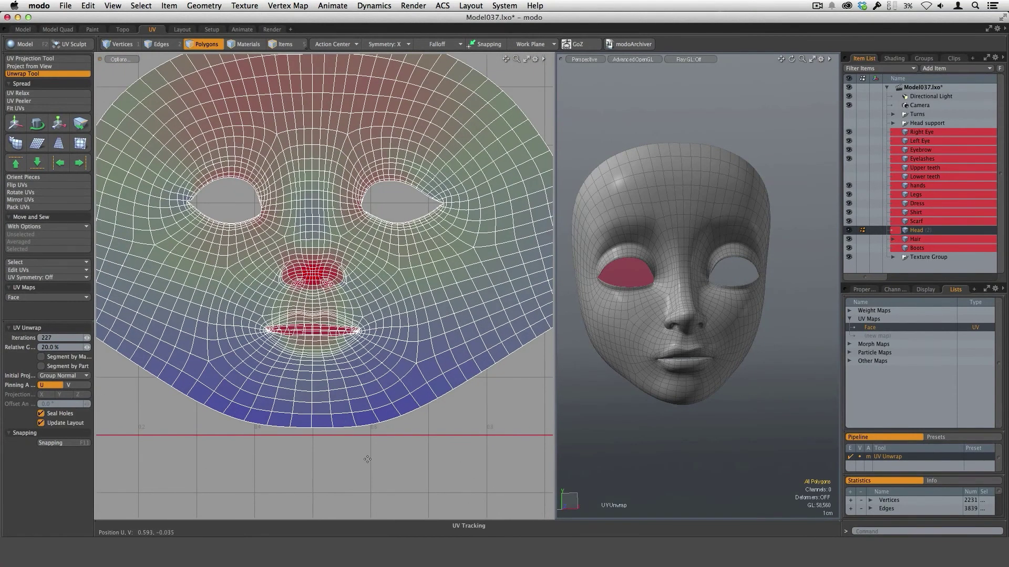
key("space")
key("a")
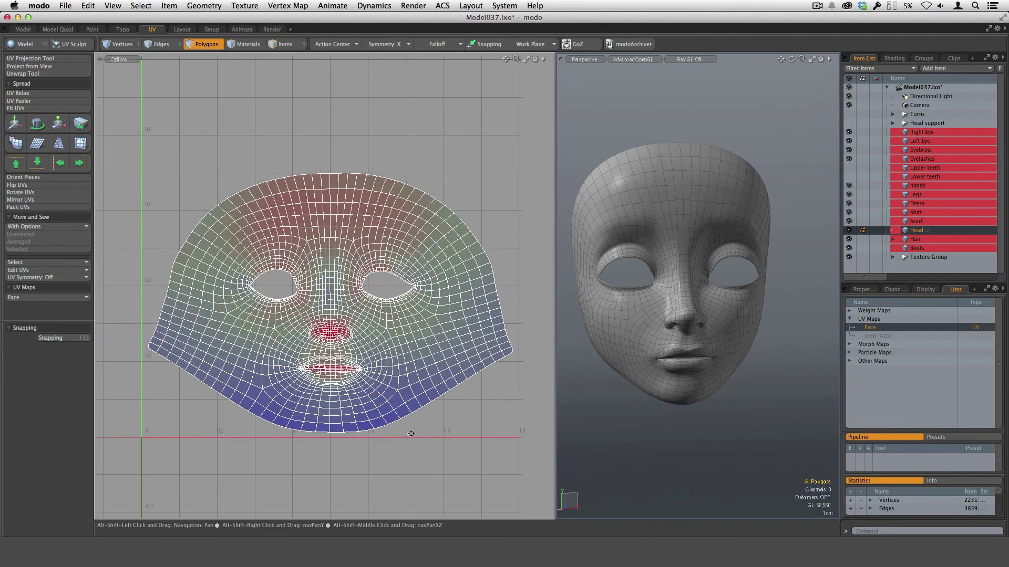
Select the full loop of inner lip polygons between the upper and lower lips and delete it
scroll(343, 388, "up", 1)
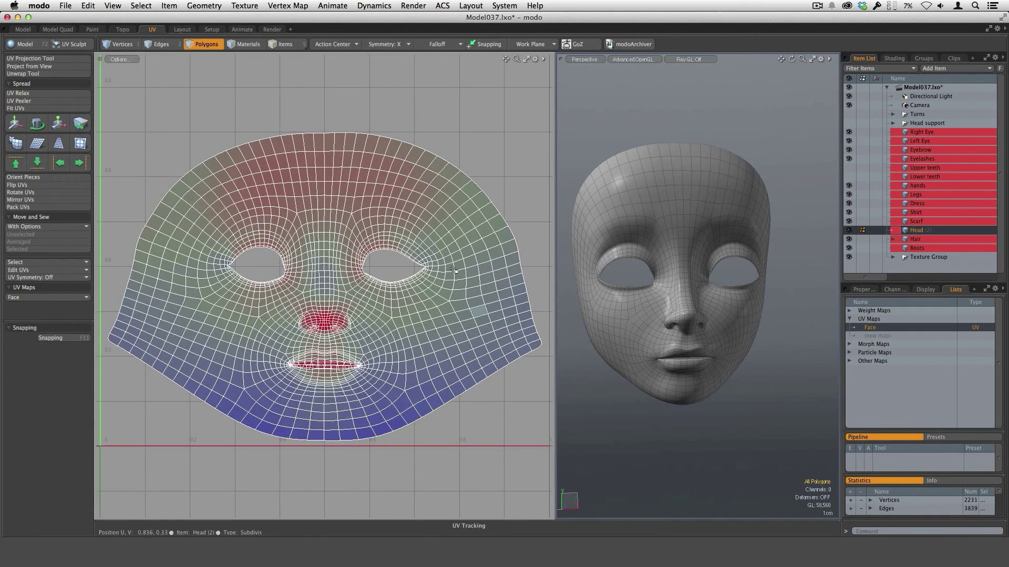
scroll(364, 395, "up", 1)
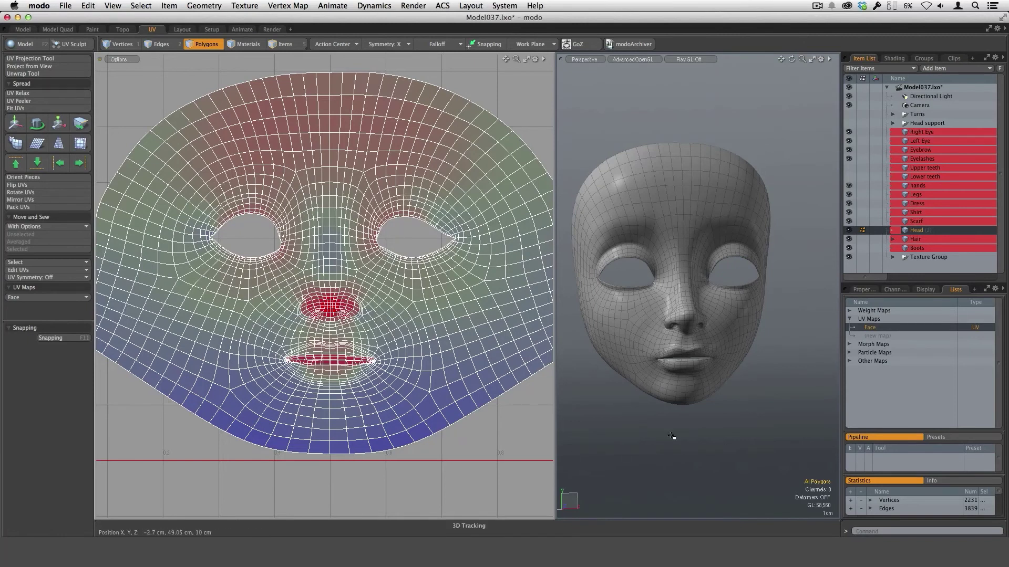
scroll(331, 366, "up", 5)
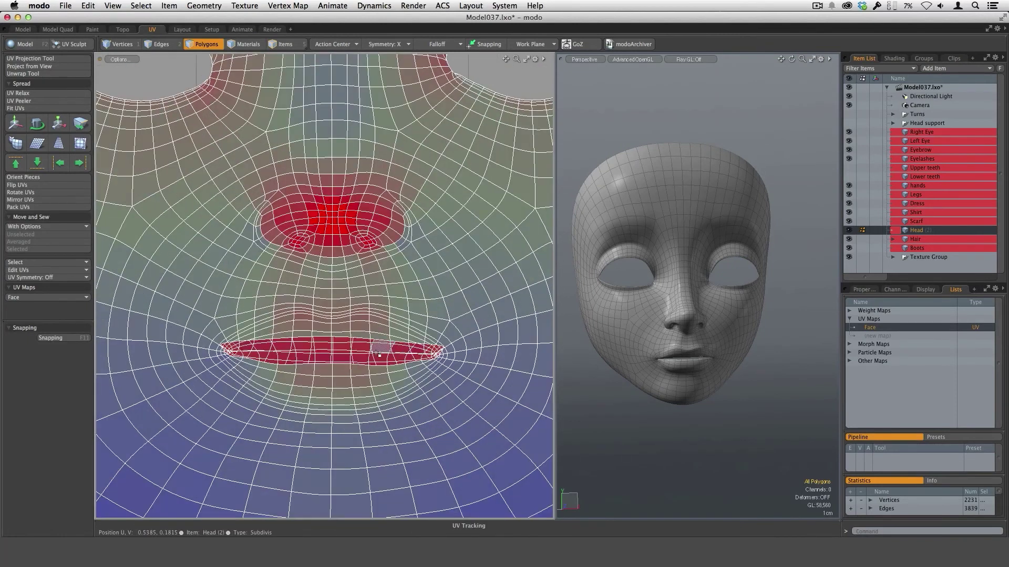
left_click_drag(698, 328, 642, 342, "alt")
left_click_drag(642, 342, 643, 299, "ctrl+alt")
left_click_drag(643, 300, 751, 350, "ctrl+alt")
left_click_drag(678, 331, 657, 311, "alt")
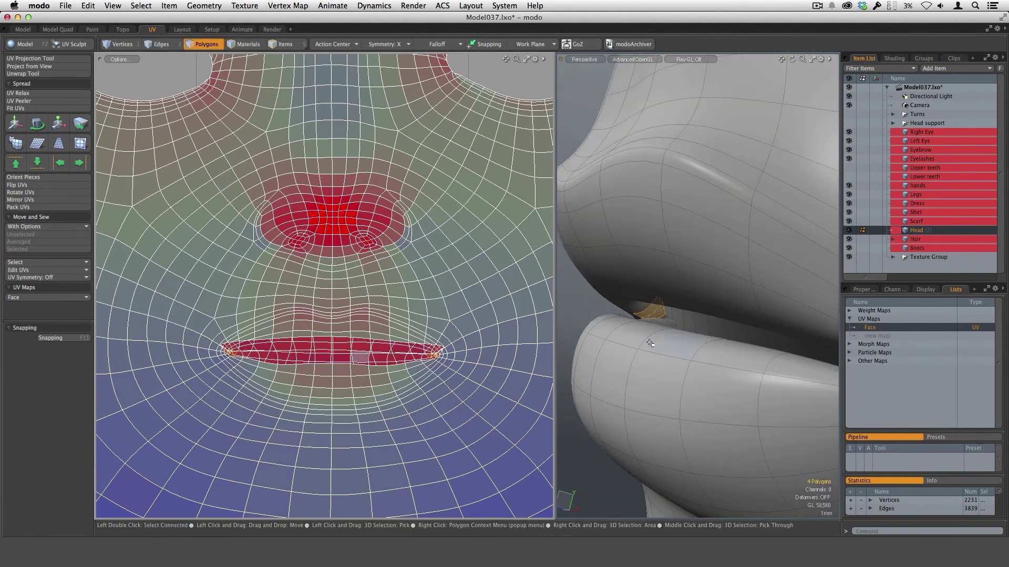
key("l")
left_click_drag(650, 343, 623, 352, "alt")
scroll(442, 368, "up", 4)
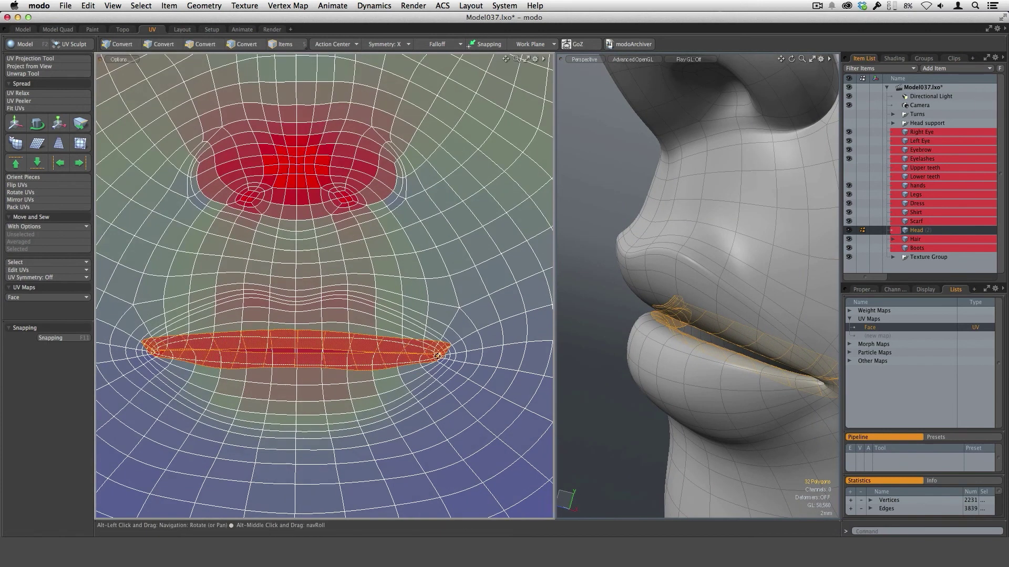
scroll(641, 373, "down", 3)
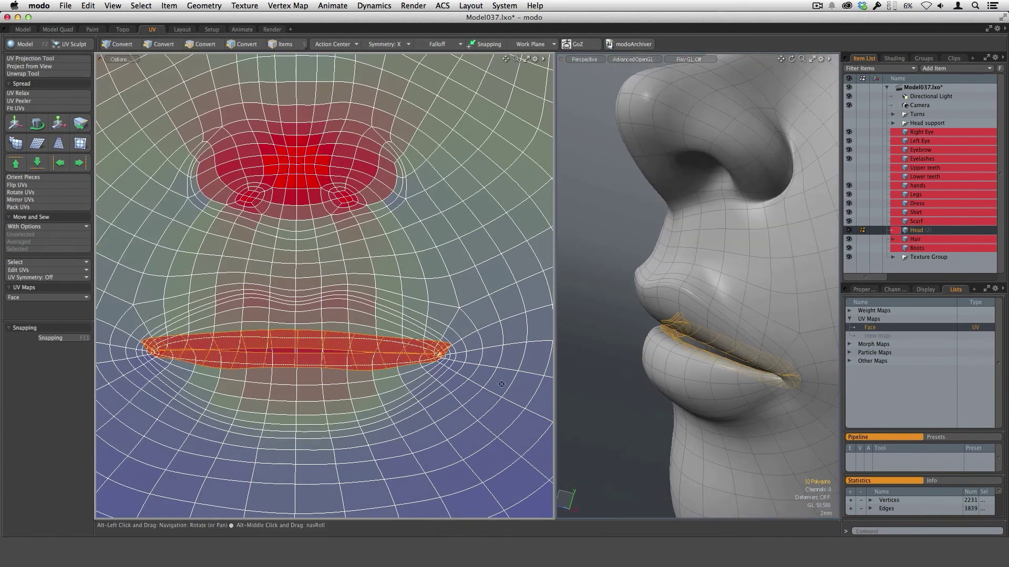
scroll(443, 370, "down", 2)
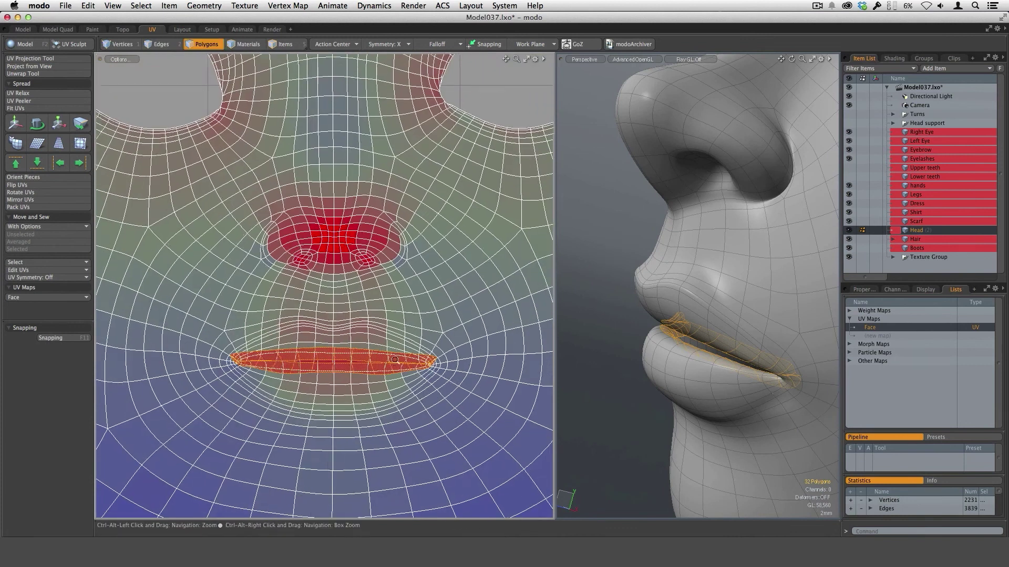
scroll(443, 377, "up", 2)
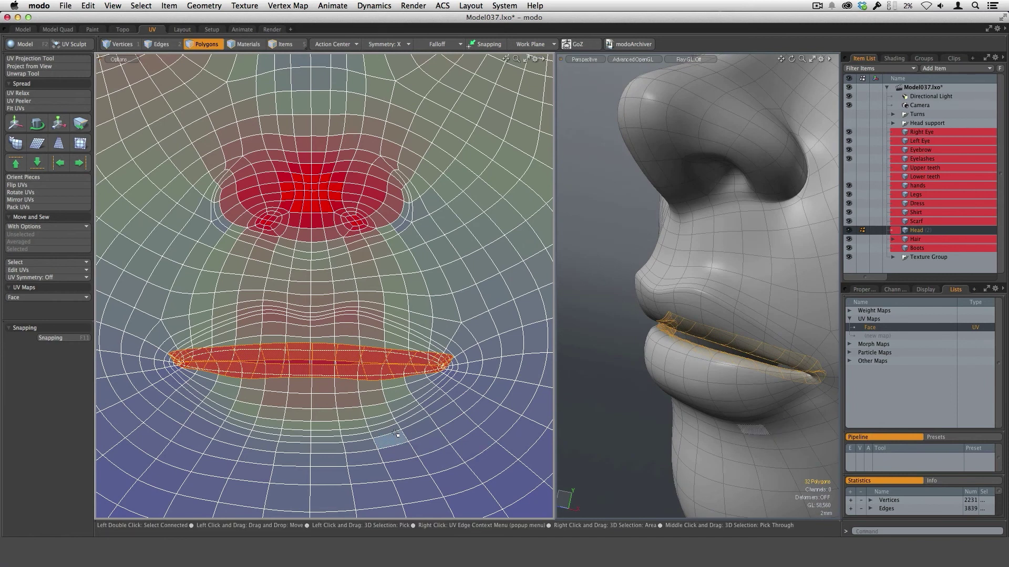
mouse_move(744, 330)
left_mouse_down("alt")
mouse_move(724, 318)
mouse_move(736, 320)
left_mouse_up("alt")
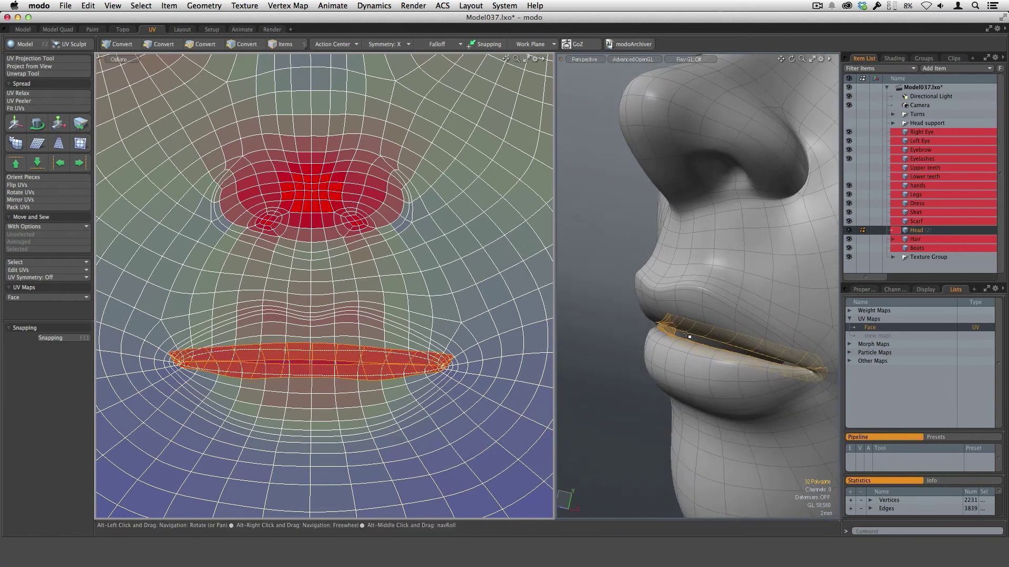
key("Delete")
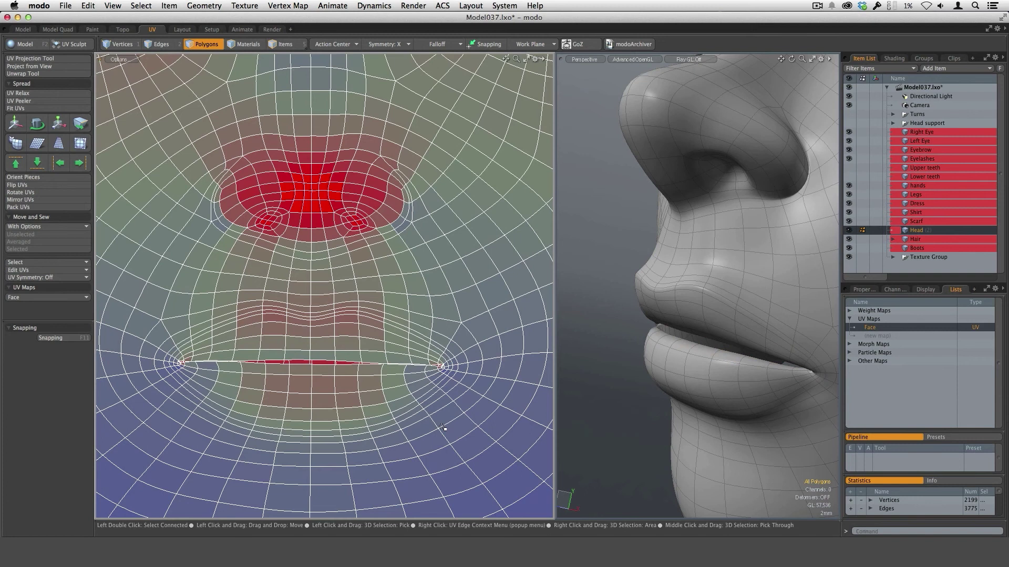
Raise the upper lip's inner-edge UVs point by point with the element-falloff transform tool to open the mouth gap
scroll(450, 405, "down", 5)
scroll(436, 383, "up", 6)
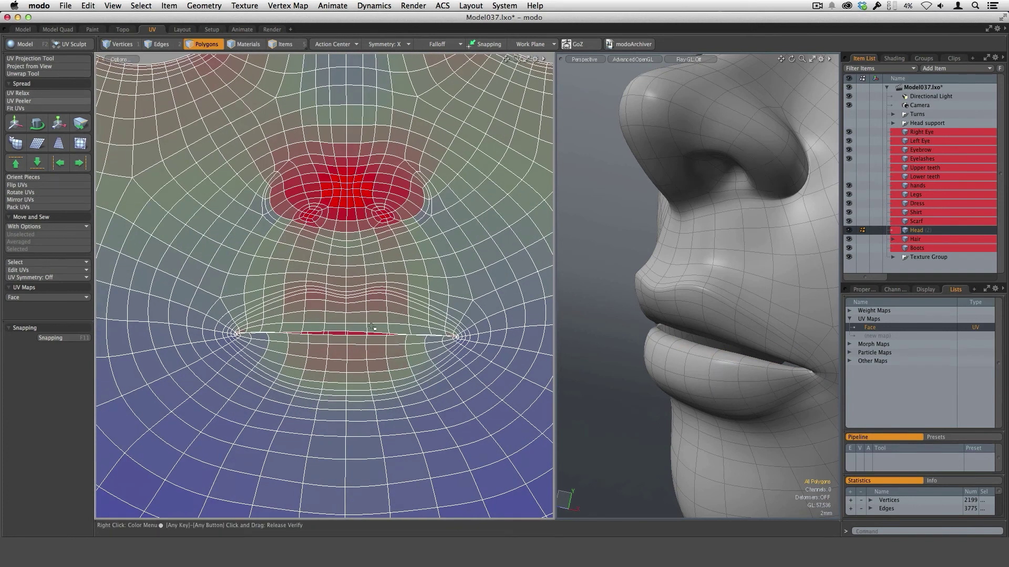
key("t")
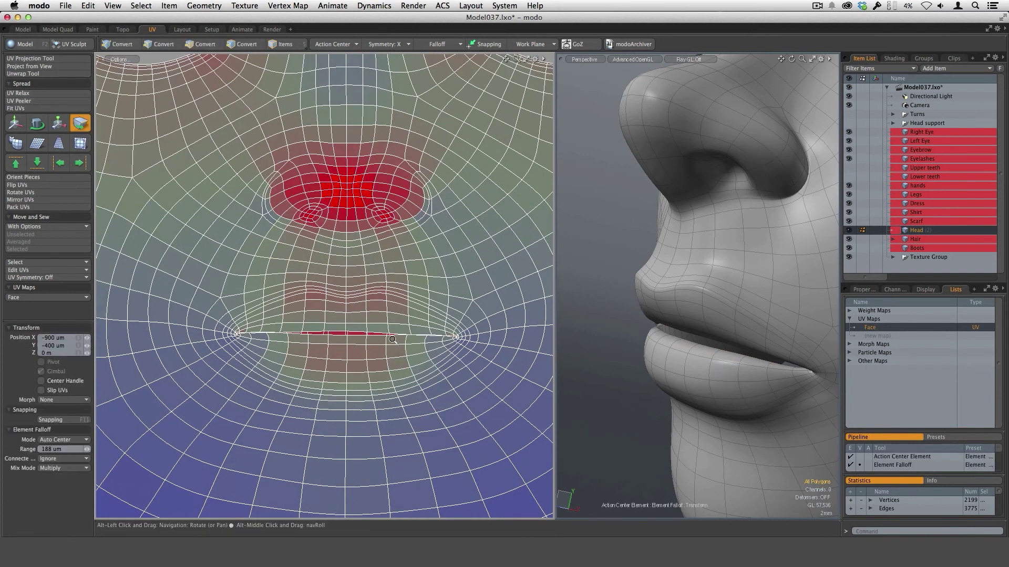
scroll(393, 340, "up", 2)
left_click_drag(343, 324, 374, 297)
left_click_drag(309, 309, 308, 297)
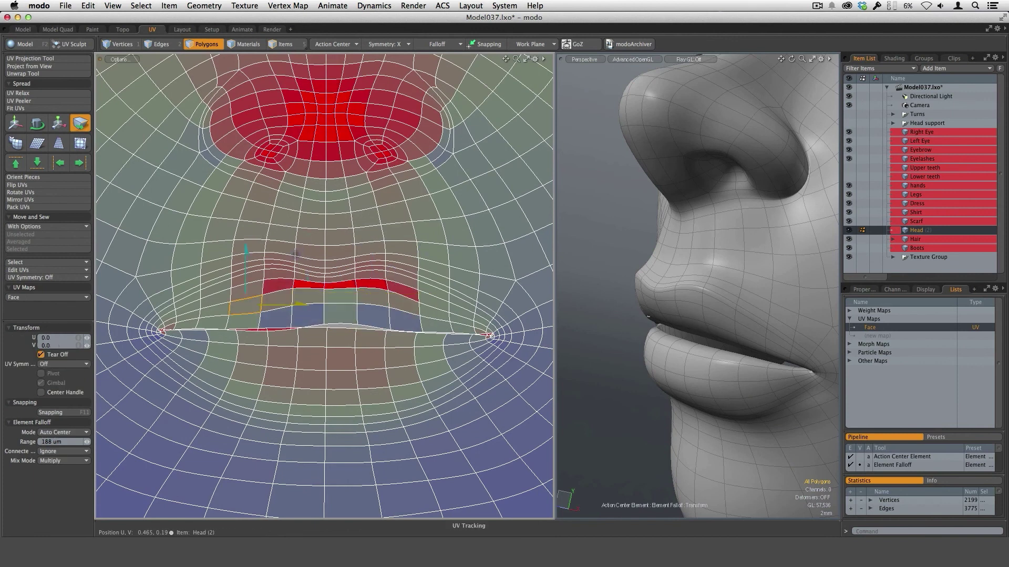
left_click_drag(245, 308, 244, 294)
left_click_drag(282, 329, 283, 321)
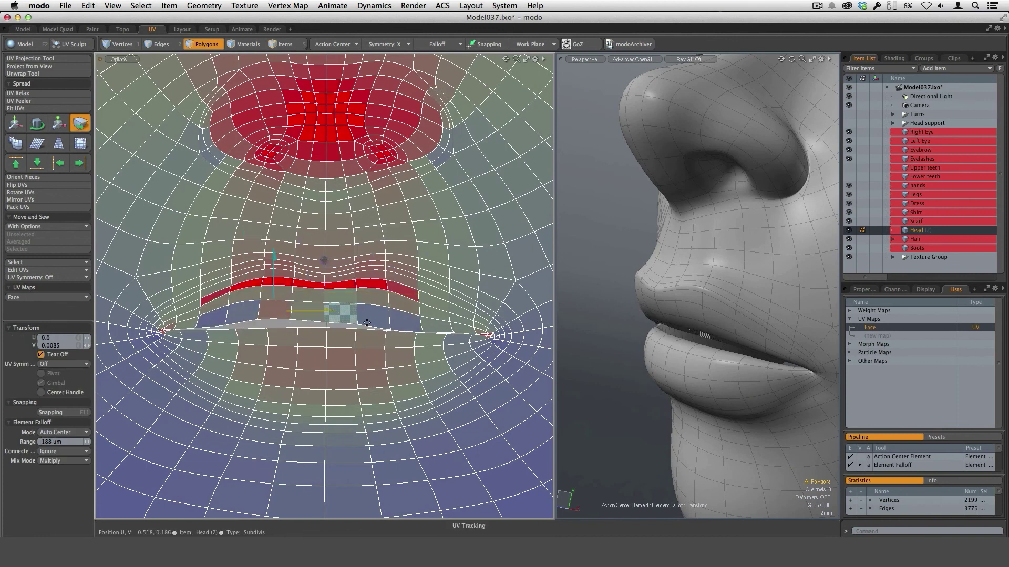
left_click_drag(367, 322, 368, 317)
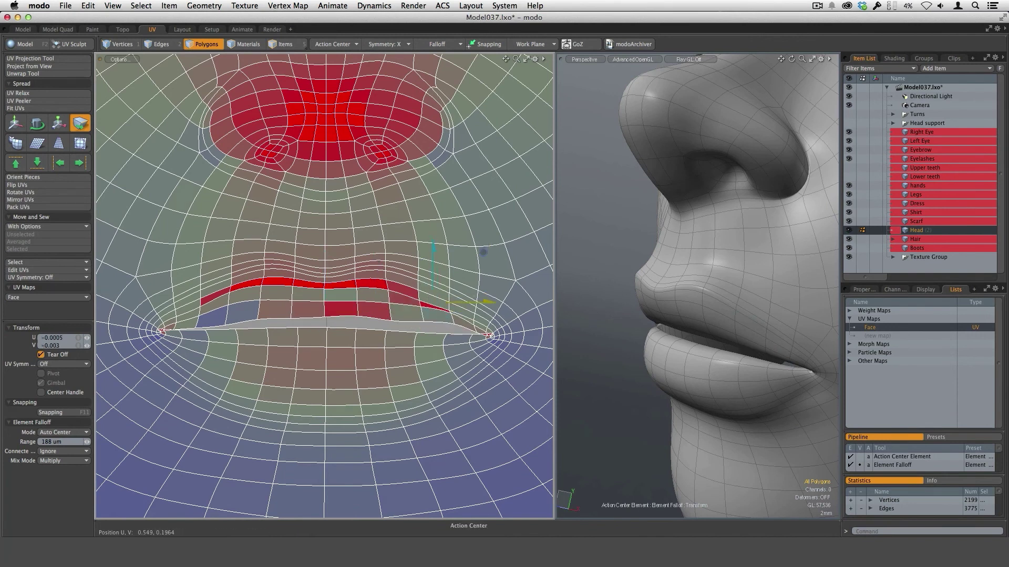
Lower the UV points along the middle of the lower lip's inner edge to widen the mouth gap
left_click_drag(371, 360, 370, 378)
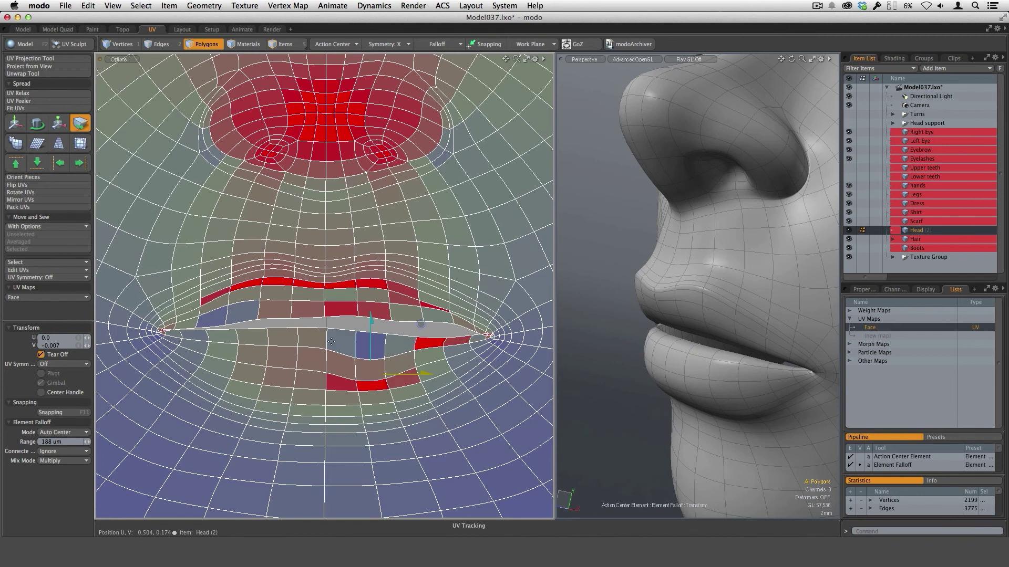
left_click_drag(341, 341, 340, 354)
left_click_drag(281, 339, 278, 354)
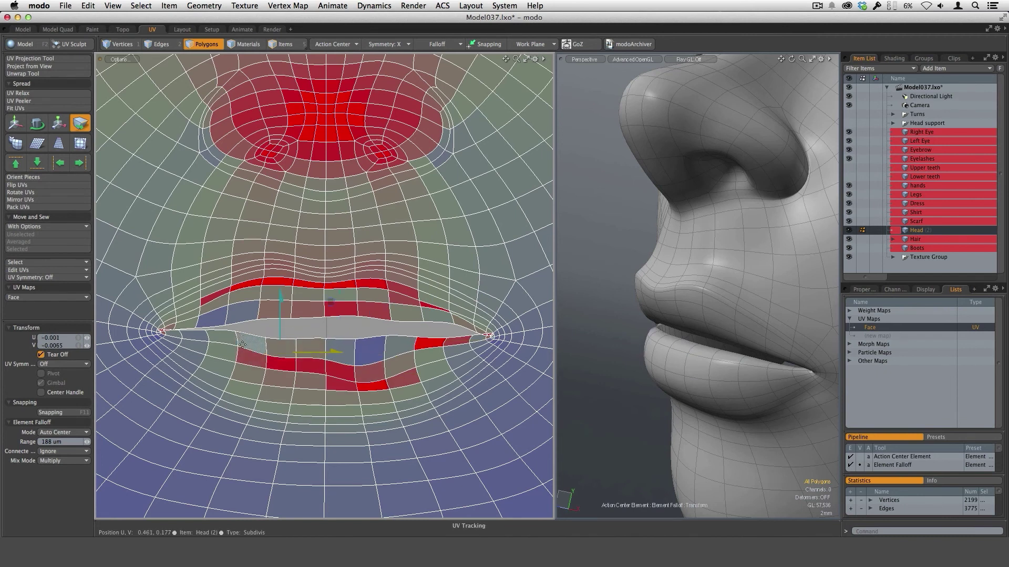
Shift the lower-lip UVs near the right mouth corner of the layout away from the upper lip
left_click_drag(377, 352, 357, 333, "ctrl+alt")
left_click_drag(358, 333, 397, 347, "ctrl+alt")
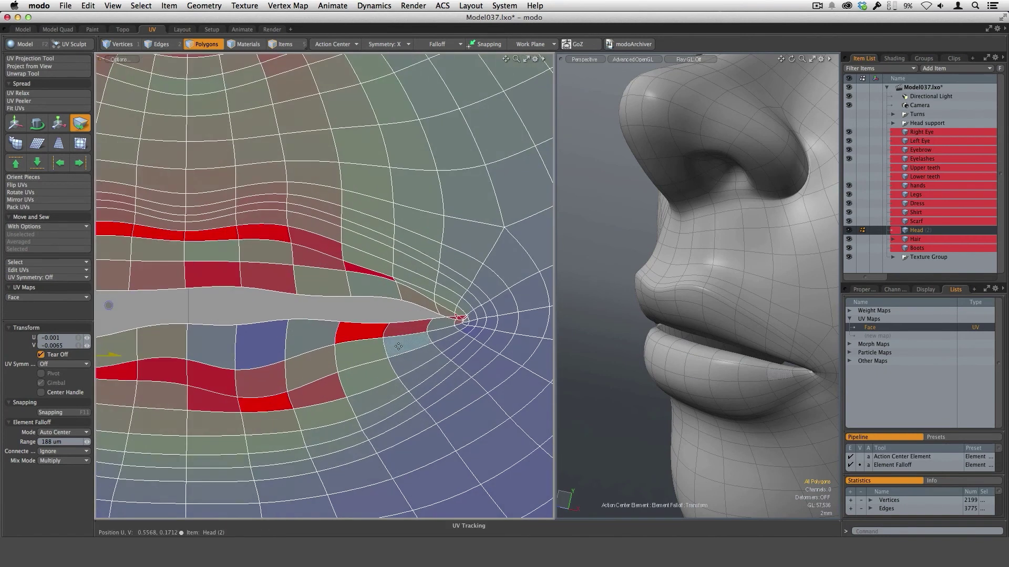
left_click(398, 346)
scroll(476, 304, "up", 3)
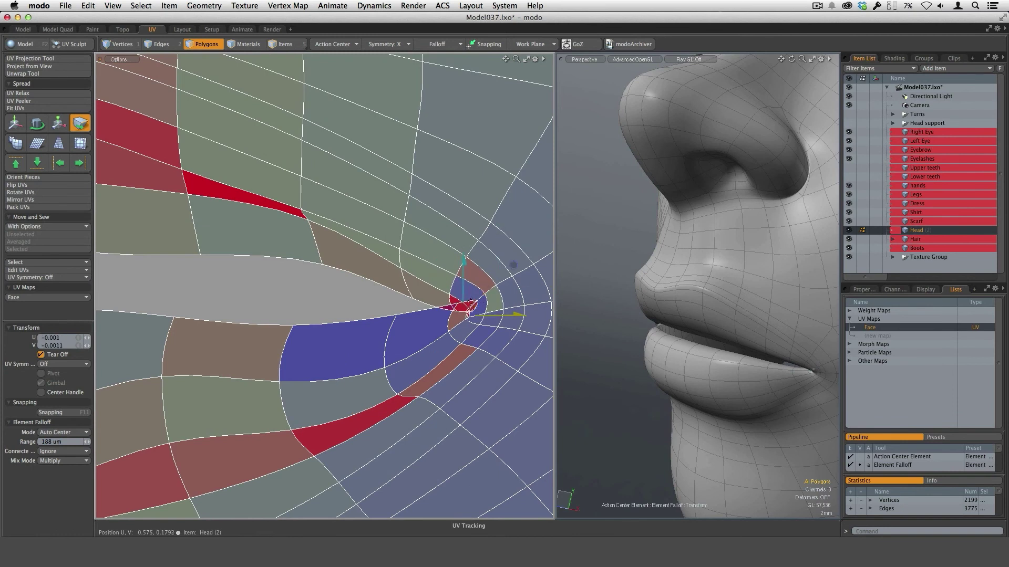
scroll(468, 314, "up", 2)
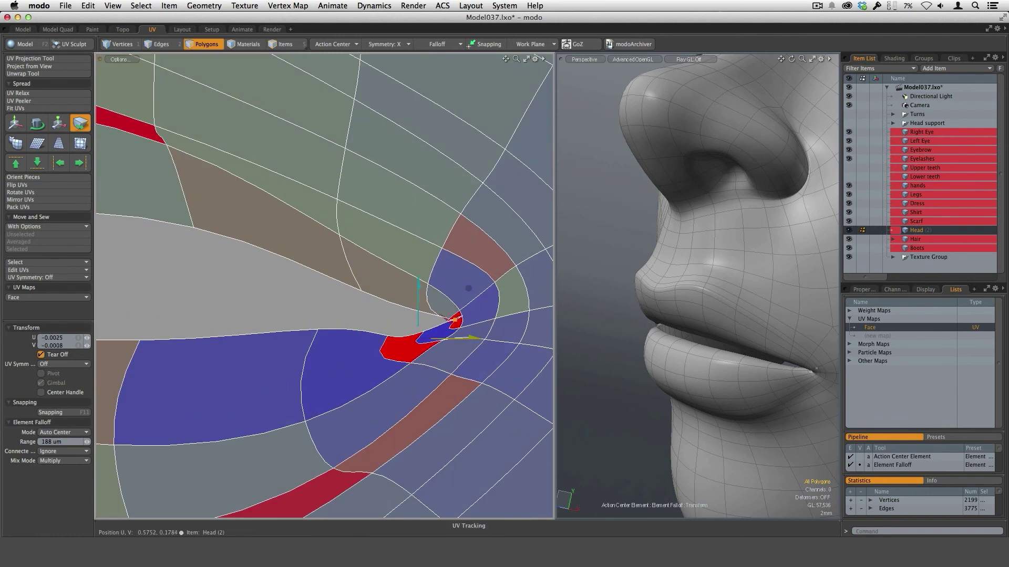
Move the upper-lip UV points at the right mouth corner up and outward to untangle and spread them
left_click_drag(446, 299, 455, 288)
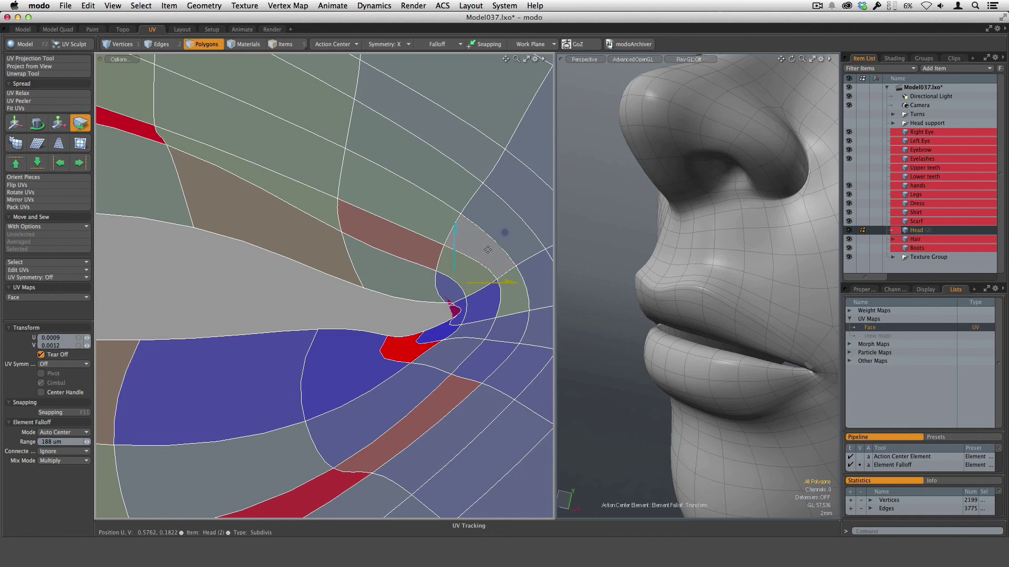
left_click_drag(488, 249, 500, 239)
left_click_drag(411, 196, 424, 173)
left_click_drag(413, 221, 419, 206)
left_click_drag(413, 258, 421, 231)
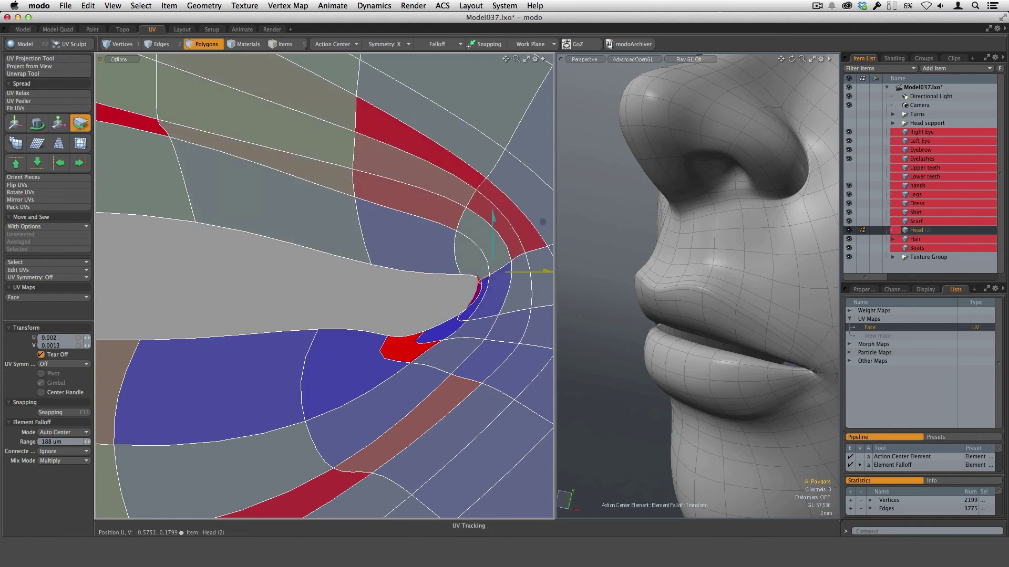
Move the lower-lip UV points at the right mouth corner down and outward to spread the compressed polygons
scroll(477, 252, "down", 3)
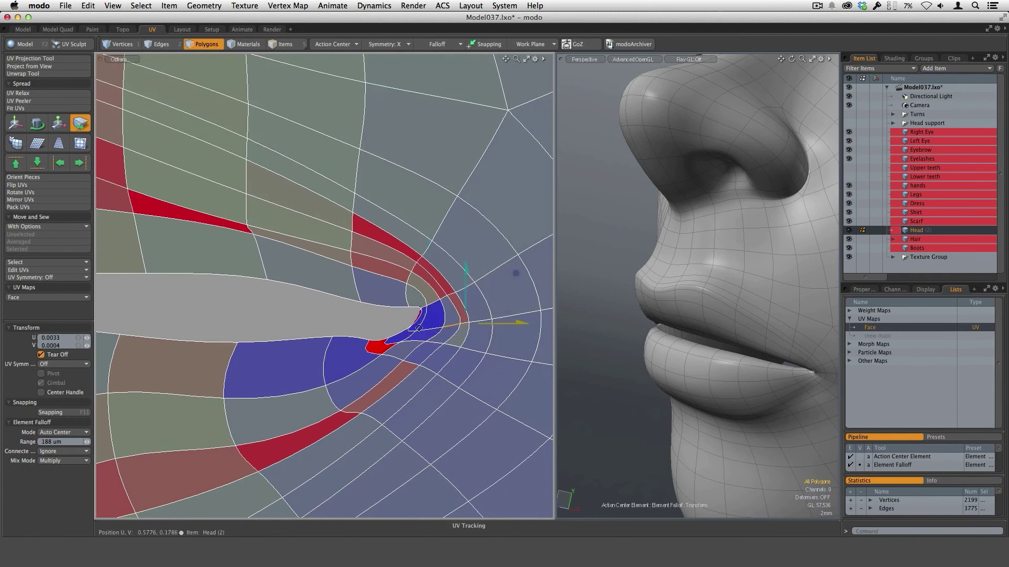
scroll(418, 329, "up", 3)
left_click_drag(422, 336, 424, 371)
scroll(468, 363, "down", 3)
left_click_drag(484, 368, 539, 386, "ctrl+alt")
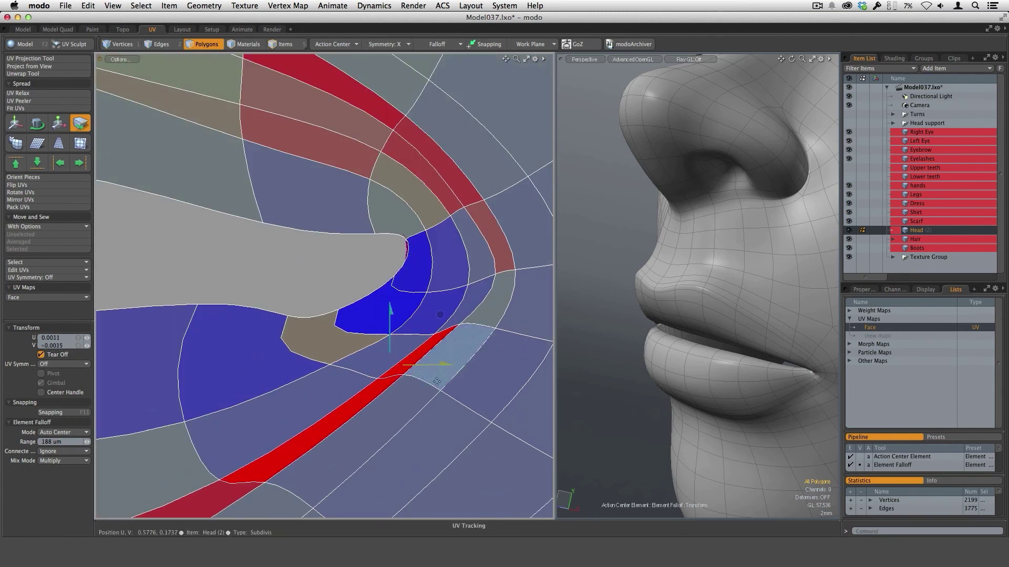
left_click_drag(428, 352, 467, 405)
left_click_drag(467, 406, 422, 453, "ctrl+alt")
left_click_drag(476, 344, 450, 312, "alt")
Adjust the innermost UV points of the right mouth corner to even out the polygon rings around it
left_click(400, 271)
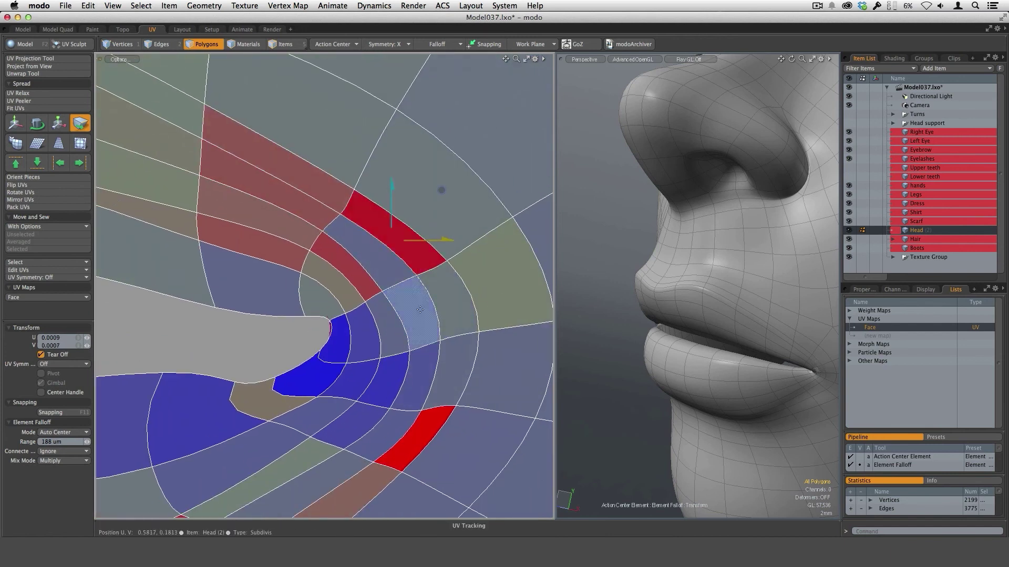
scroll(398, 328, "up", 2)
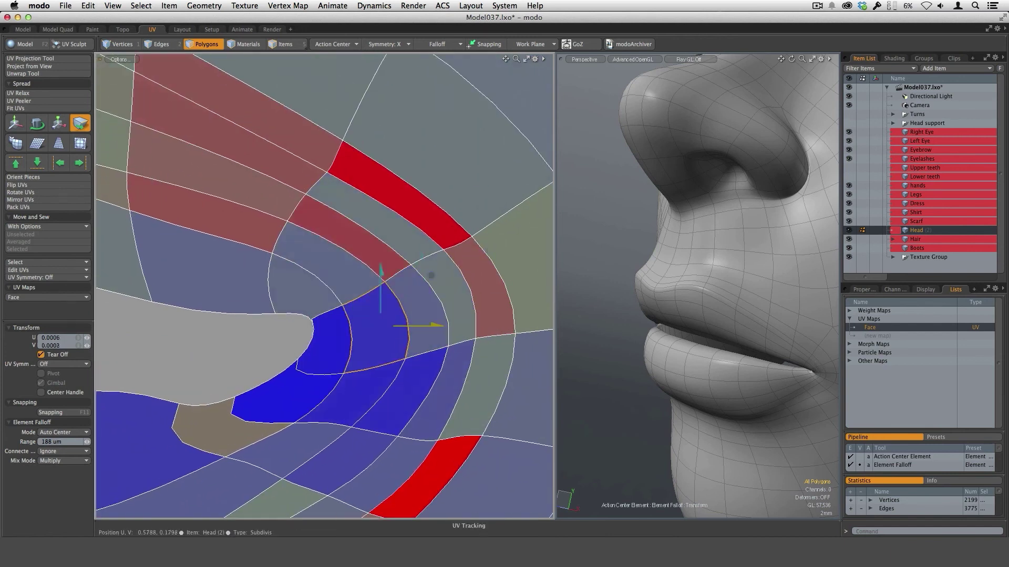
scroll(409, 394, "down", 3)
left_click_drag(410, 395, 477, 333, "alt+shift")
left_click_drag(349, 332, 424, 325)
scroll(341, 345, "down", 2)
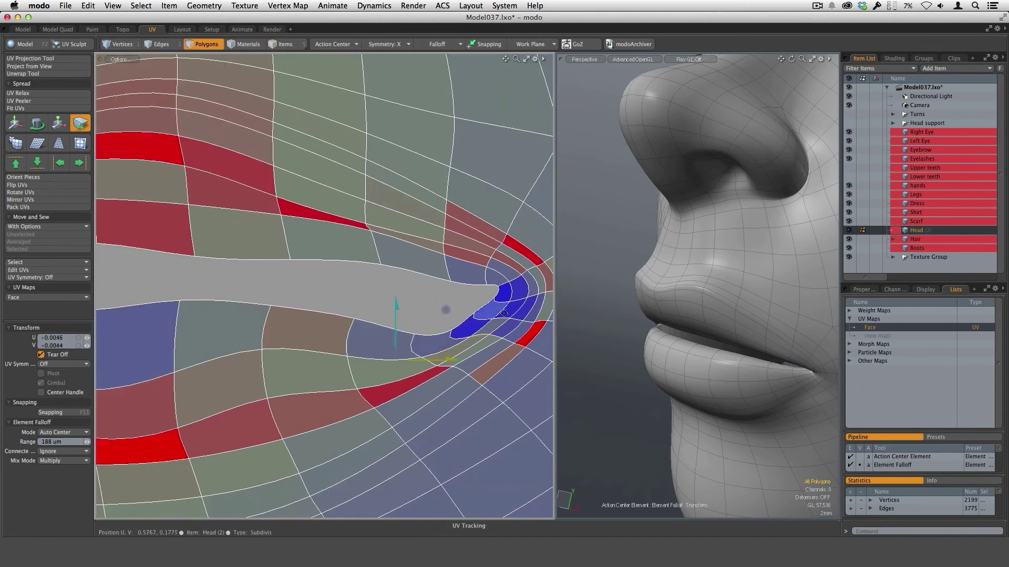
Move the upper-lip UV points at the left mouth corner of the layout up and outward to spread them
scroll(504, 314, "down", 2)
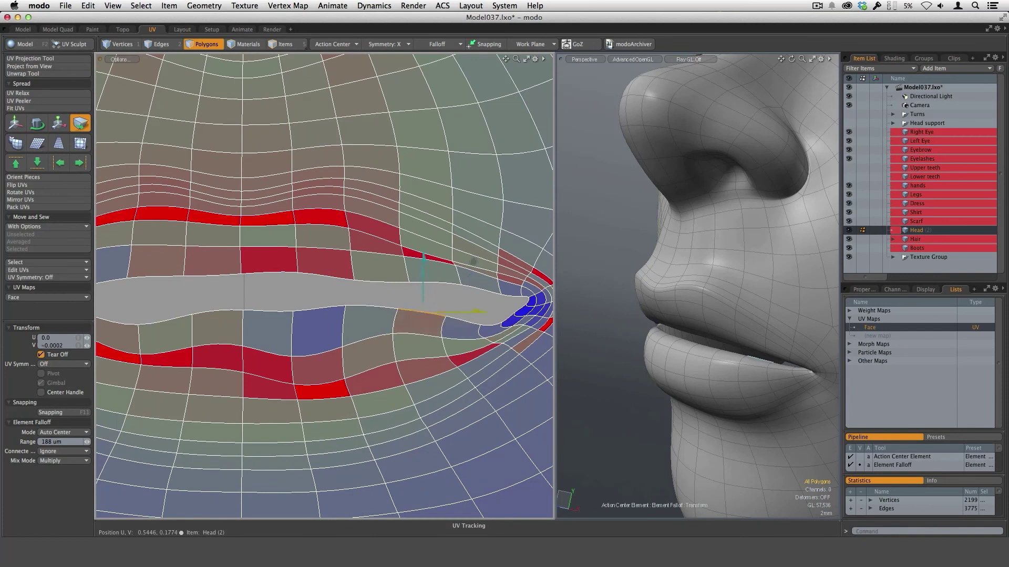
mouse_move(418, 328)
left_mouse_down("ctrl+alt")
mouse_move(367, 327)
mouse_move(426, 328)
left_mouse_up("ctrl+alt")
left_click_drag(316, 326, 373, 329, "ctrl+alt")
left_click_drag(326, 329, 384, 329, "ctrl+alt")
left_click_drag(268, 307, 263, 295)
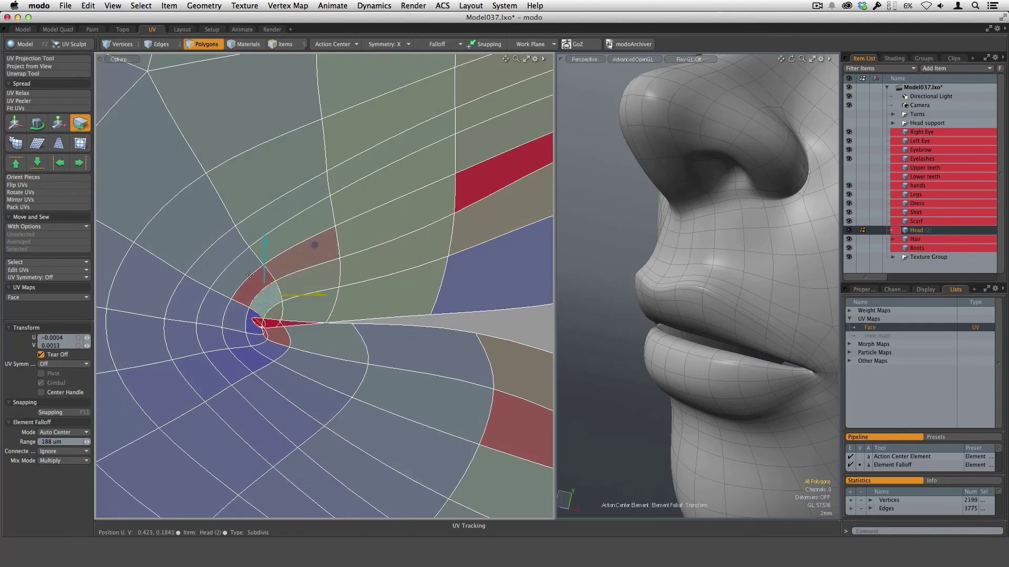
left_click_drag(365, 334, 332, 334, "ctrl+alt")
left_click_drag(270, 278, 254, 260)
left_click_drag(271, 336, 244, 338)
left_click_drag(300, 297, 279, 280)
left_click_drag(297, 326, 282, 303)
Pull the lower-lip UV points at the left mouth corner down to separate them from the upper lip
left_click_drag(311, 365, 306, 395)
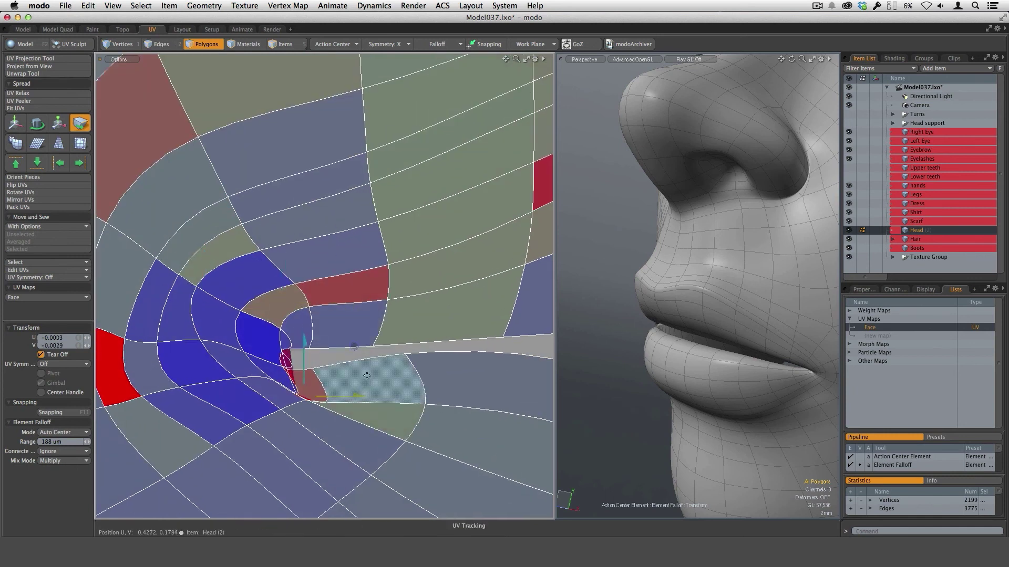
left_click_drag(262, 339, 307, 361)
left_click_drag(337, 412, 286, 413, "ctrl+alt")
left_click_drag(300, 455, 287, 475)
left_click_drag(367, 418, 345, 402, "alt")
left_click_drag(344, 402, 320, 402, "ctrl+alt")
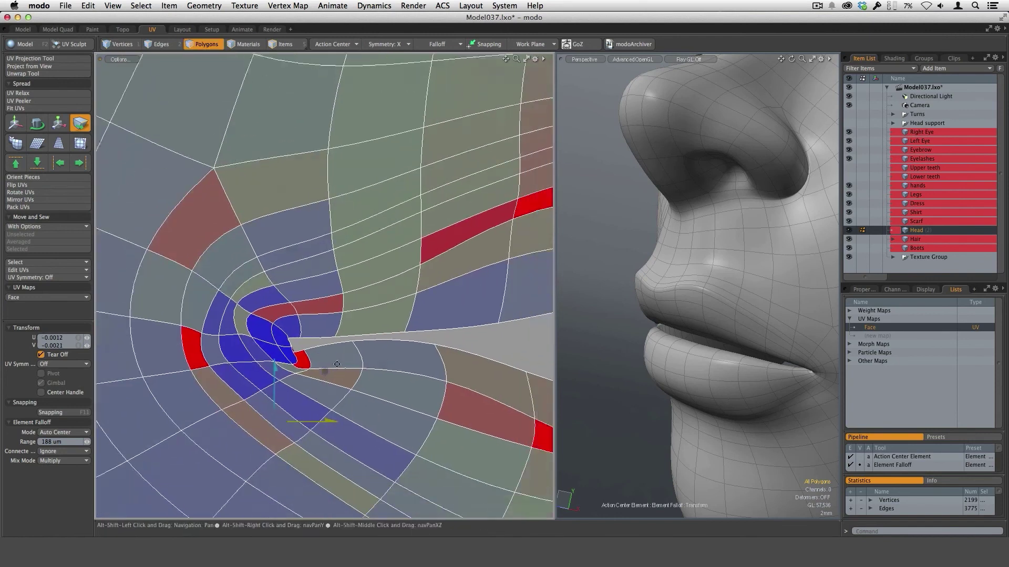
Shift the lower-lip UV points beside the left mouth corner down to widen the gap, and finish the transform
left_click_drag(383, 351, 332, 339)
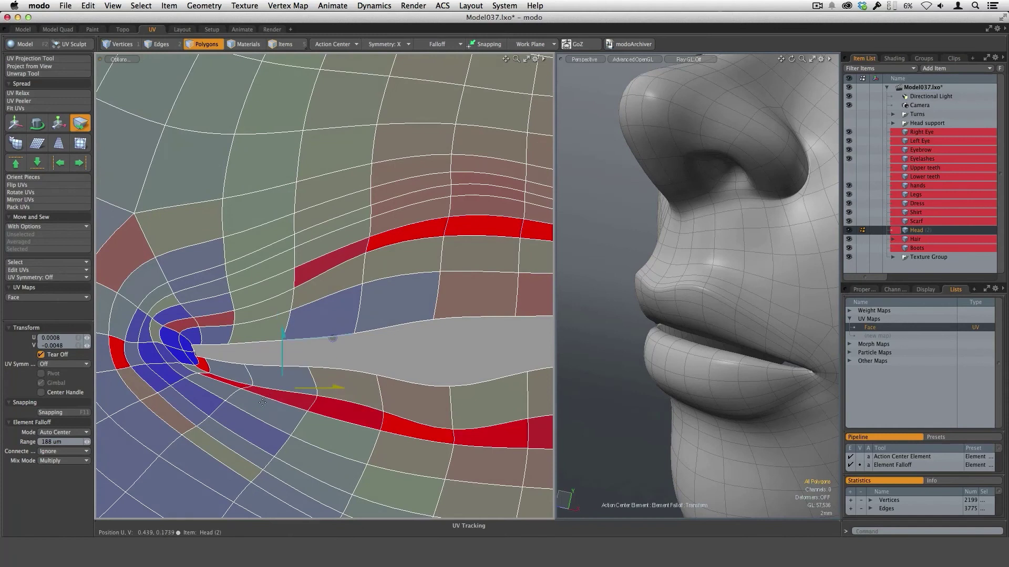
left_click_drag(262, 403, 230, 419)
left_click_drag(363, 402, 327, 413, "alt")
left_click_drag(461, 402, 342, 396, "alt")
left_click_drag(477, 375, 331, 369)
key("space")
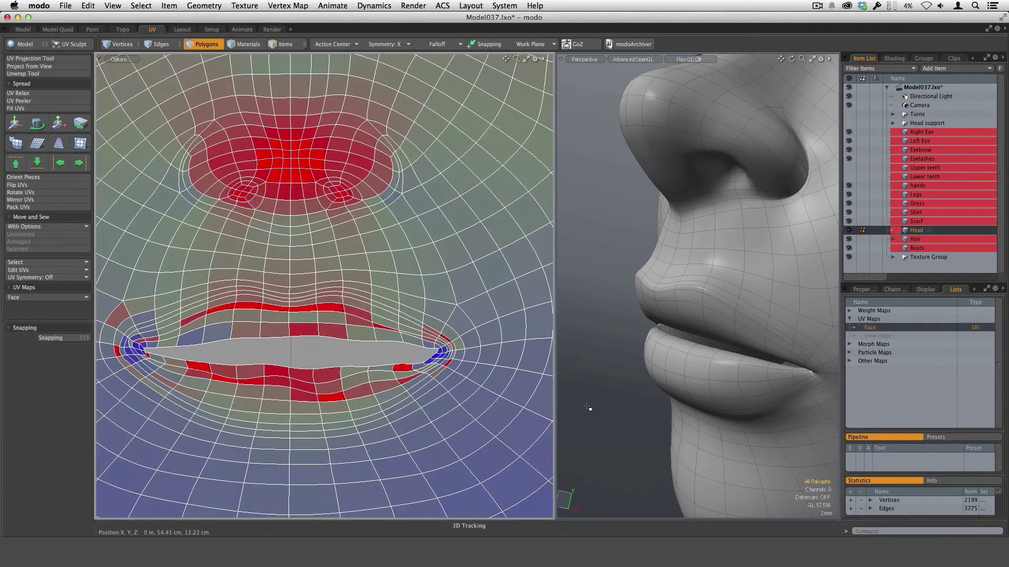
Unhide all head polygons, select the whole face UV island, hide everything else and clear the selection
key("u")
left_click_drag(717, 408, 638, 404, "ctrl+alt")
left_click_drag(822, 298, 706, 310, "alt")
left_click_drag(707, 310, 733, 328, "alt+shift")
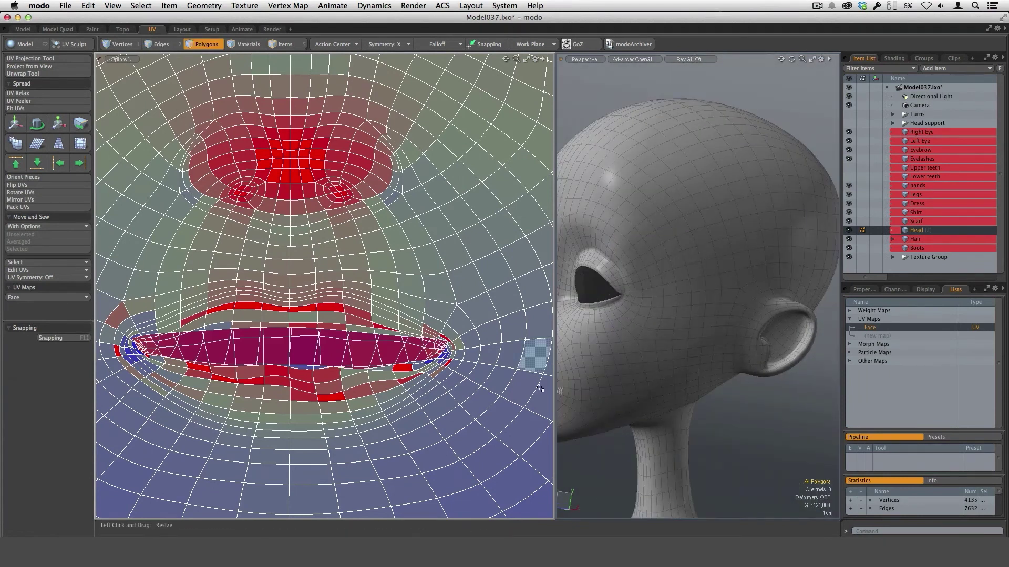
left_click_drag(669, 378, 633, 377, "ctrl+alt")
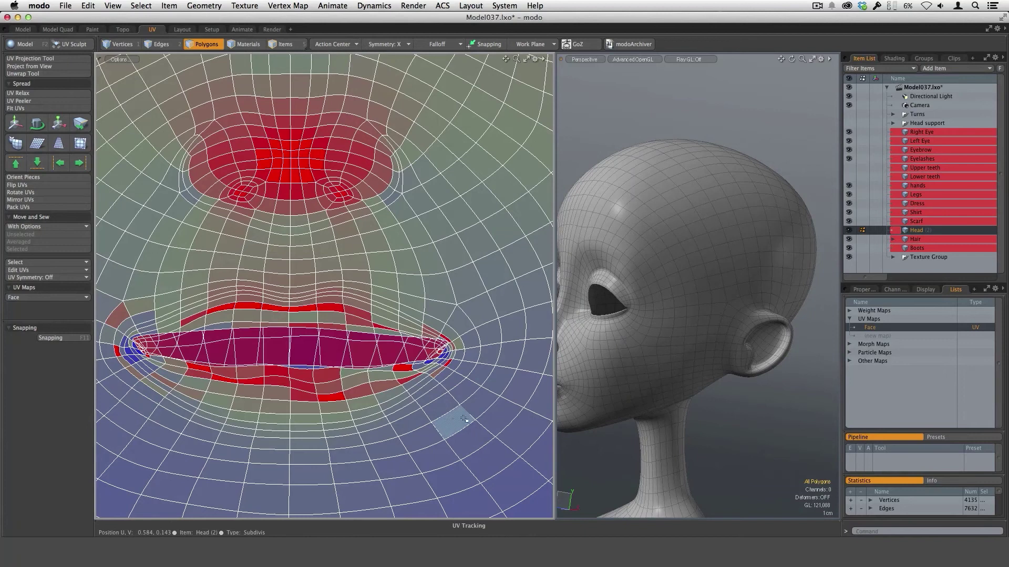
left_click_drag(465, 420, 368, 379, "ctrl+alt")
double_click(411, 397)
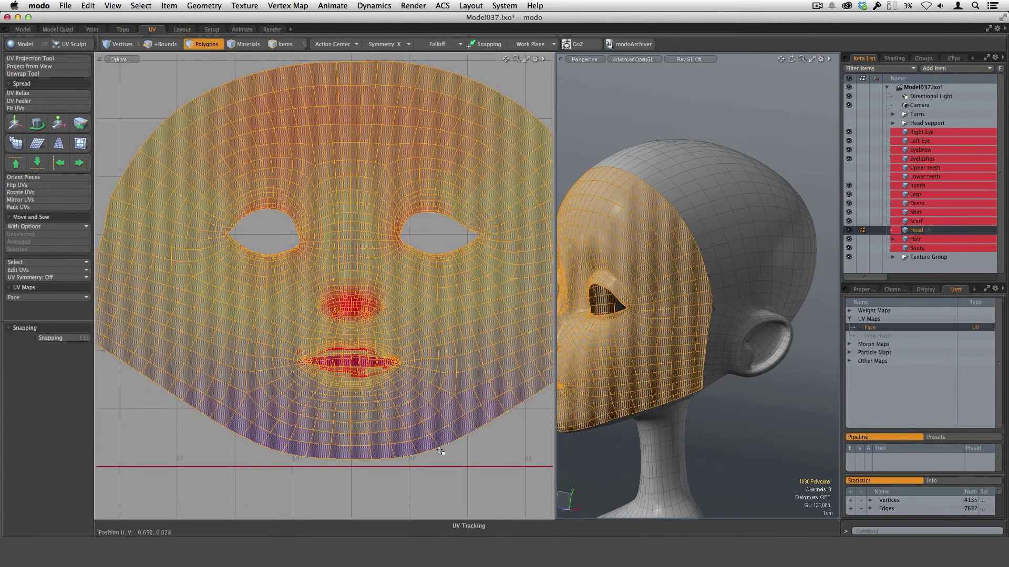
key("shift+h")
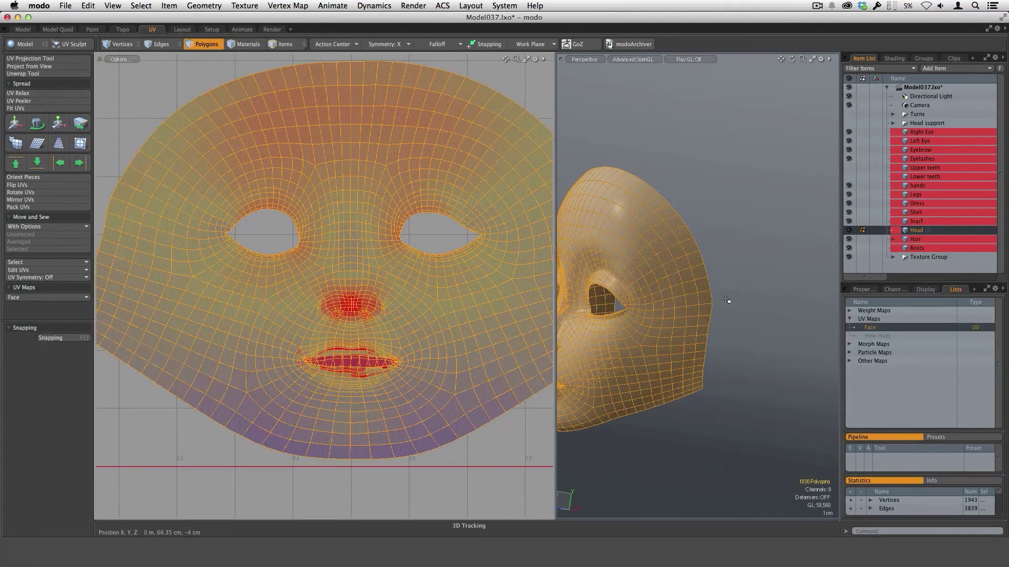
left_click(494, 451)
Pull the middle of the upper edge of the overlapping inner-lip UVs down with the element-falloff transform tool
left_click_drag(374, 371, 426, 371, "ctrl+alt")
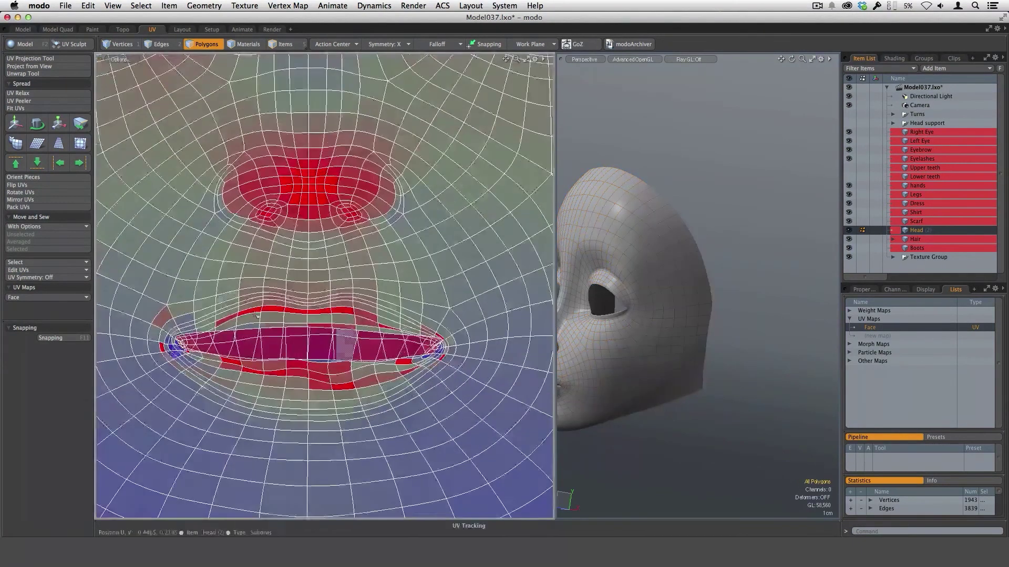
key("t")
scroll(319, 328, "up", 2)
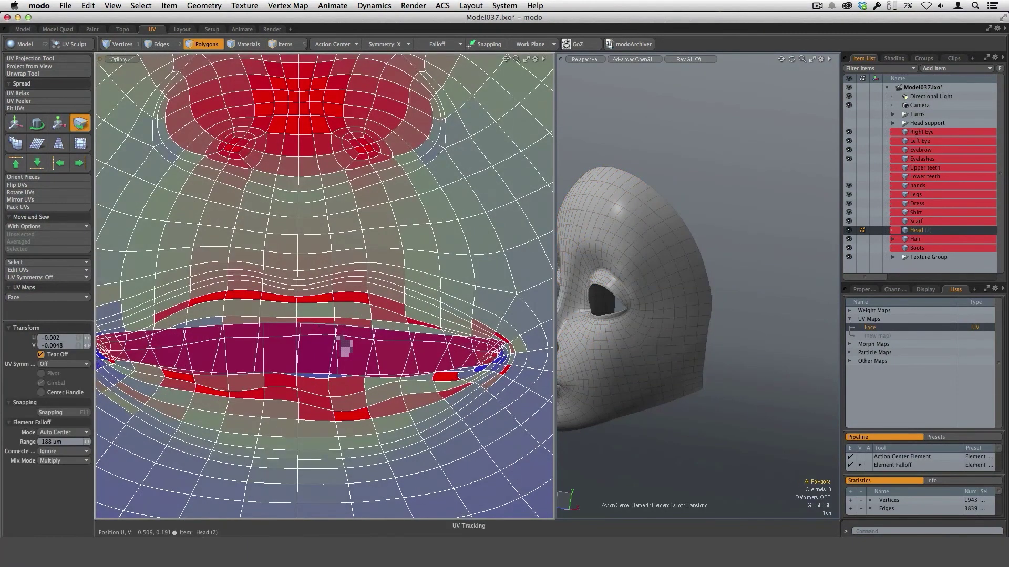
left_click_drag(317, 325, 319, 355)
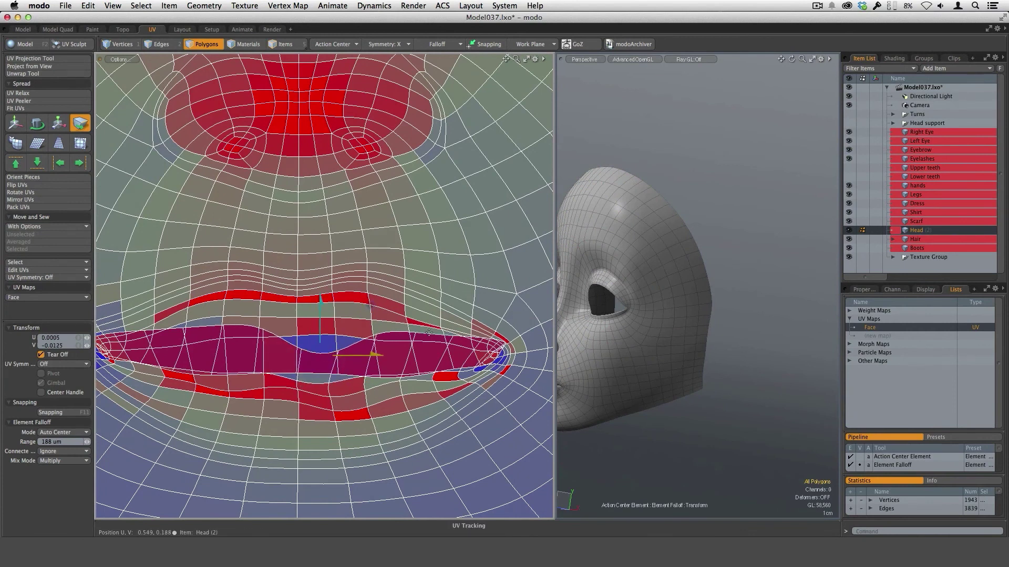
Examine the mouth on the 3D model to identify where the overlapping inner-lip polygons and edges belong
left_click_drag(591, 376, 668, 336, "alt+shift")
left_click_drag(668, 336, 686, 325, "alt")
left_click_drag(686, 324, 636, 337, "ctrl+alt")
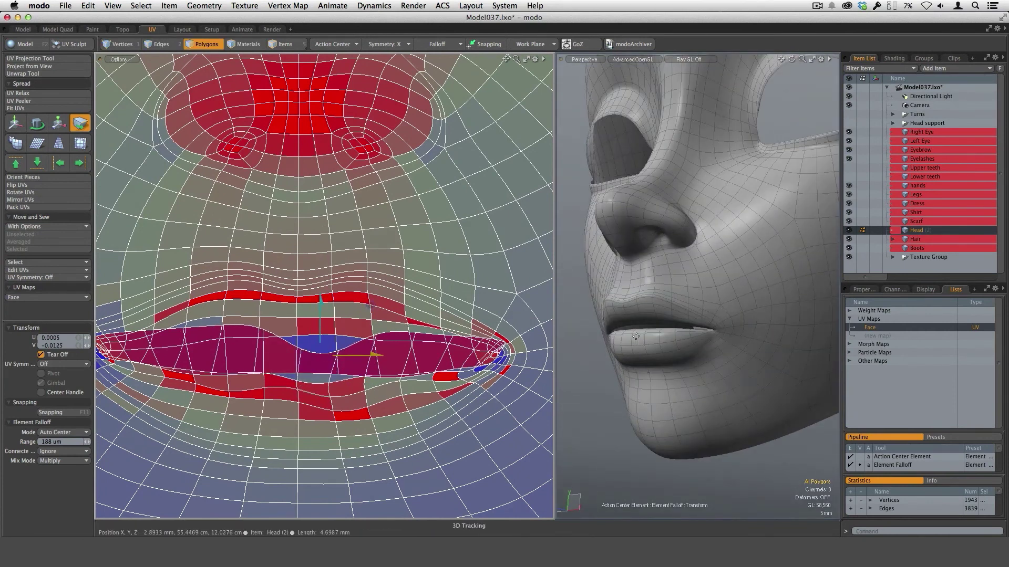
key("space")
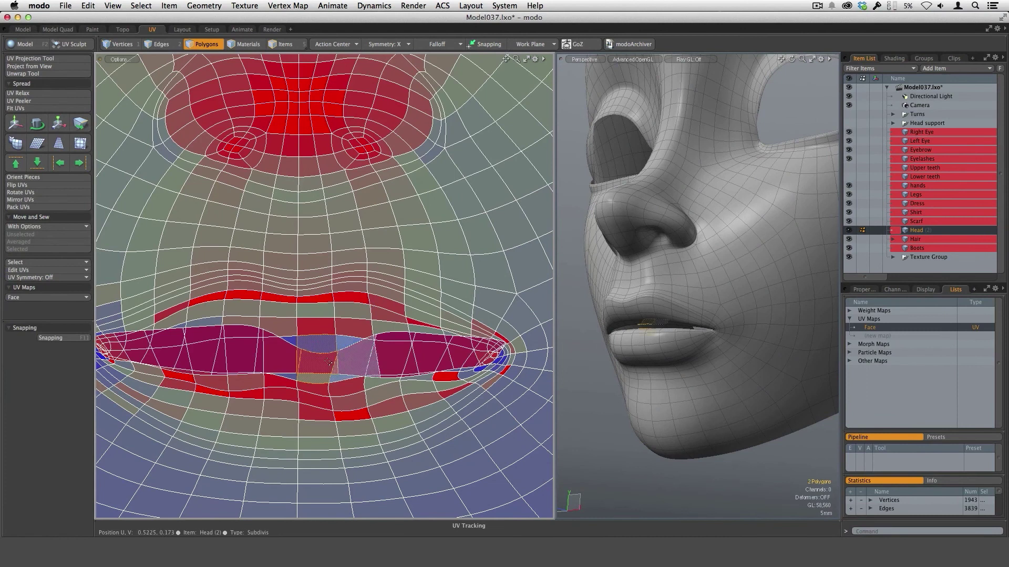
key("2")
left_click_drag(646, 326, 719, 354, "alt")
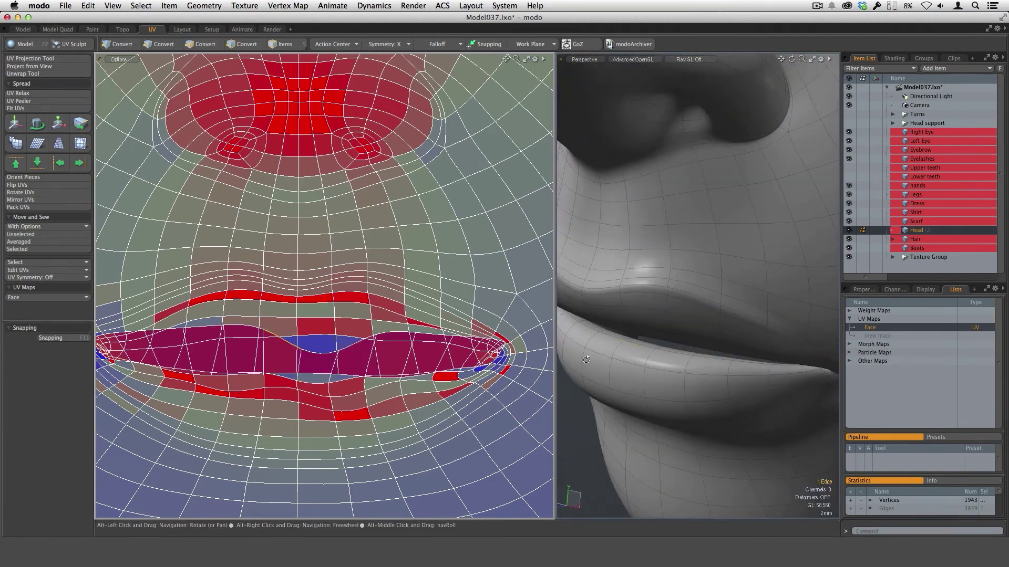
left_click_drag(409, 386, 378, 384, "ctrl+alt")
scroll(378, 384, "up", 5)
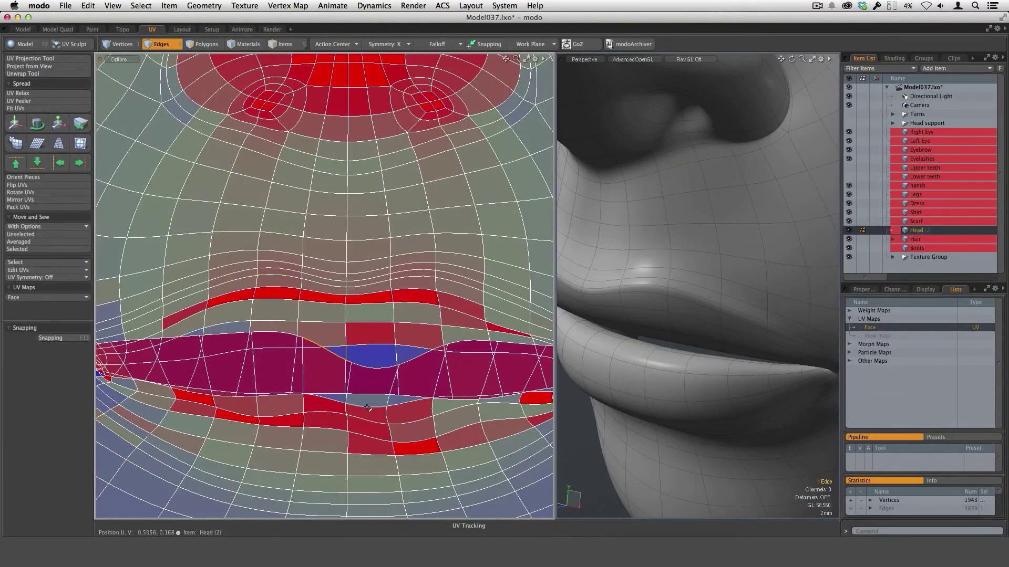
Pull the neighbouring inner-edge UV points near the mouth's middle down toward the lower lip
key("t")
left_click_drag(370, 371, 370, 375)
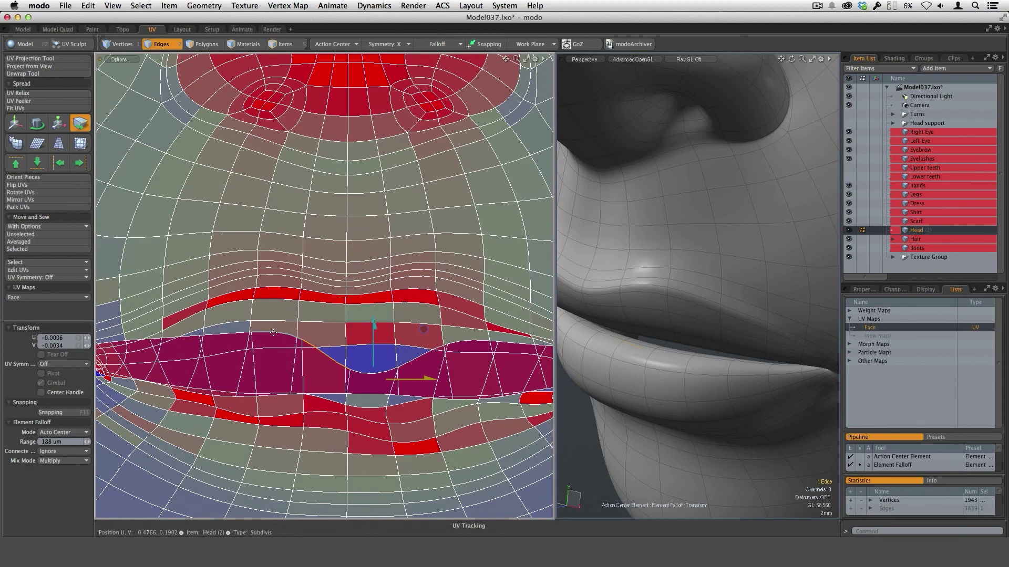
left_click_drag(316, 345, 309, 386)
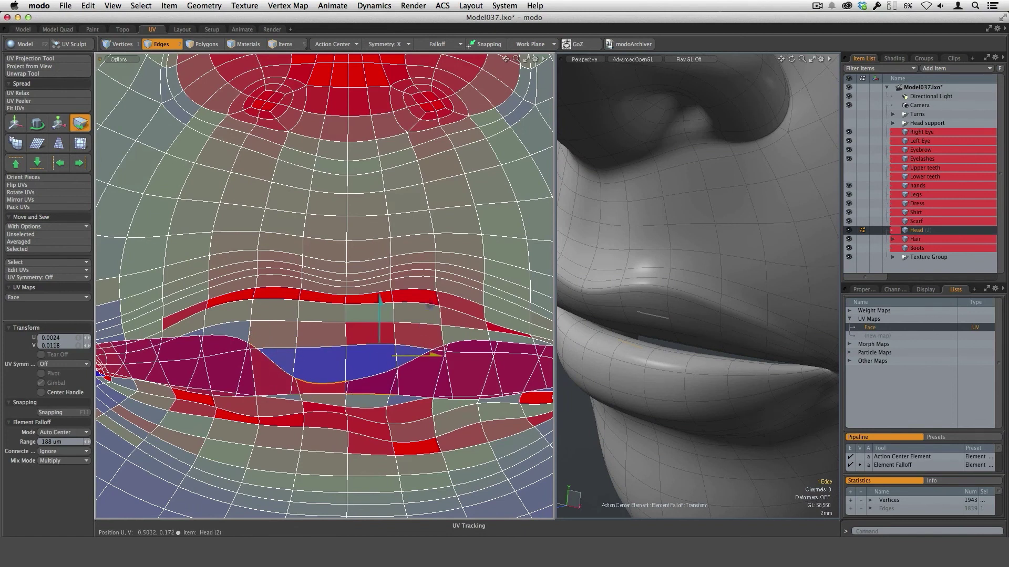
key("space")
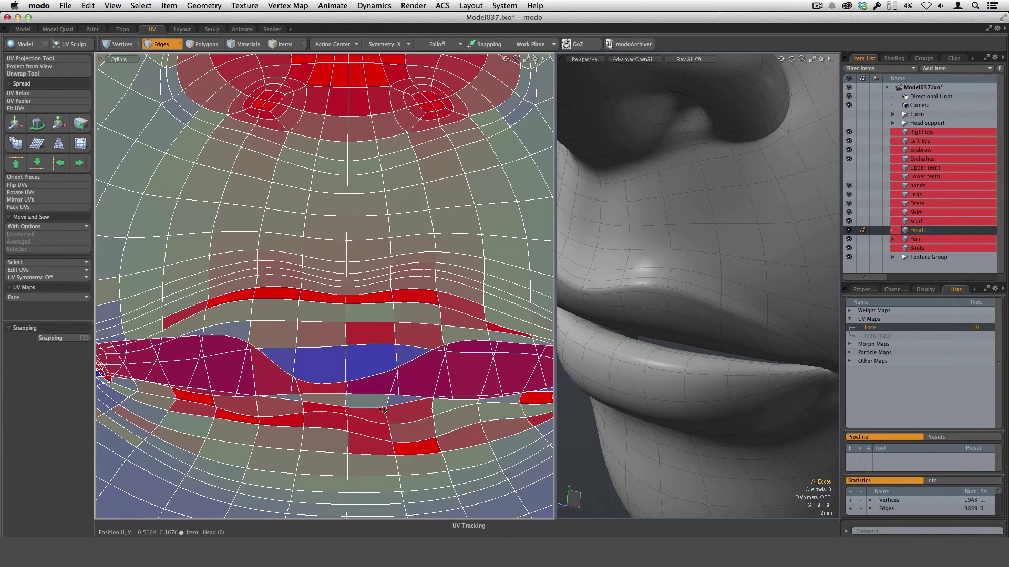
Uncross the inner-lip edges along the mouth's middle by raising the upper lip's edge points and lowering the lower lip's
key("t")
left_click_drag(372, 394, 375, 350)
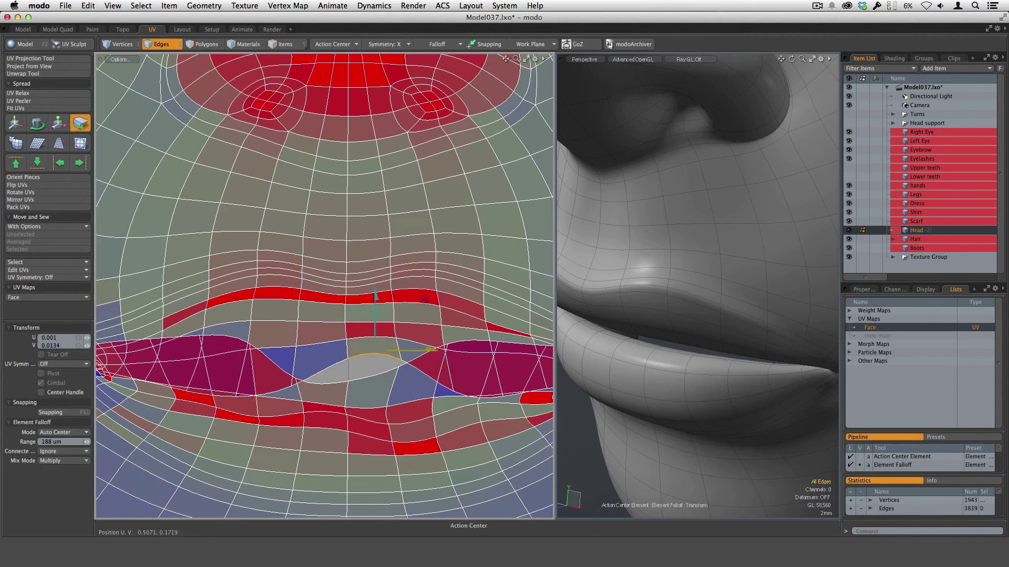
left_click_drag(458, 389, 521, 286)
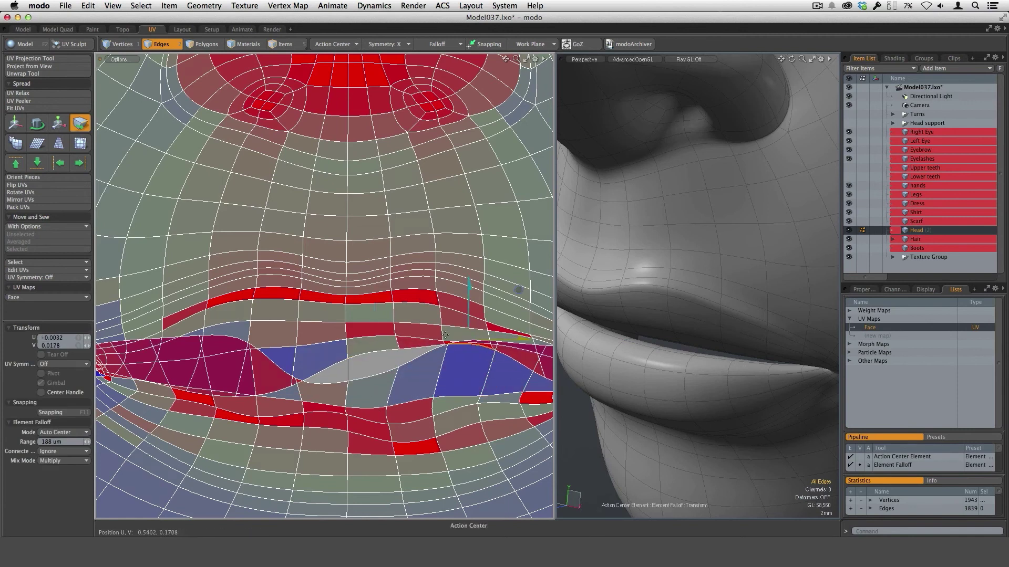
left_click_drag(320, 375, 393, 370, "alt")
left_click_drag(334, 385, 299, 301)
mouse_move(392, 322)
left_mouse_down()
mouse_move(393, 308)
mouse_move(402, 339)
left_mouse_up()
left_click_drag(244, 357, 241, 336)
Separate the overlapping inner-lip UV edges toward the left mouth corner to extend the mouth gap to it
left_click_drag(241, 336, 255, 329, "ctrl+alt")
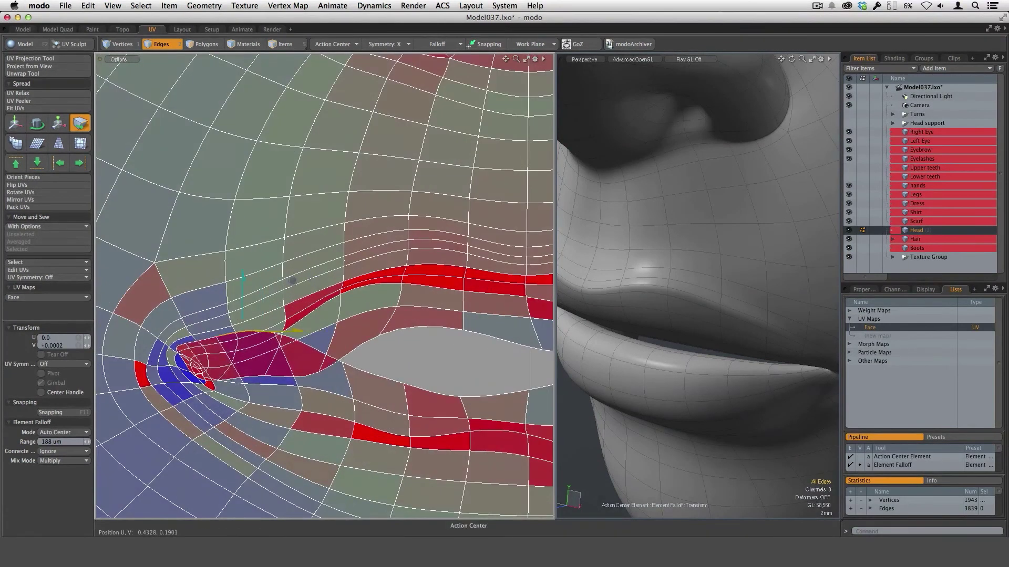
left_click_drag(293, 281, 334, 344)
left_click_drag(229, 378, 235, 342, "ctrl+alt")
left_click_drag(235, 342, 254, 348, "ctrl+alt")
left_click(201, 348)
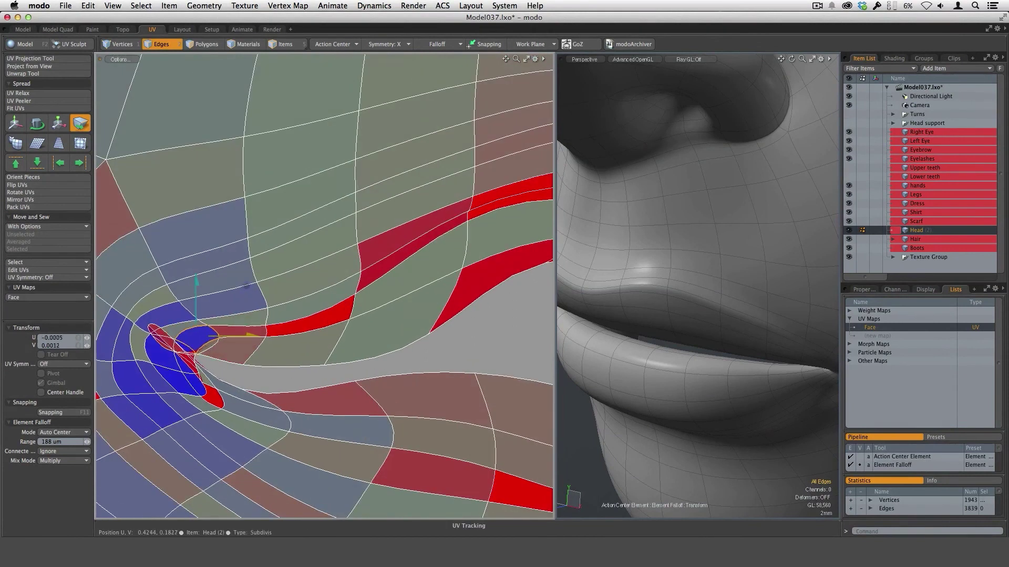
Pull the inner lower-lip UV points near the left mouth corner down and inward to open the overlap
scroll(205, 352, "down", 2)
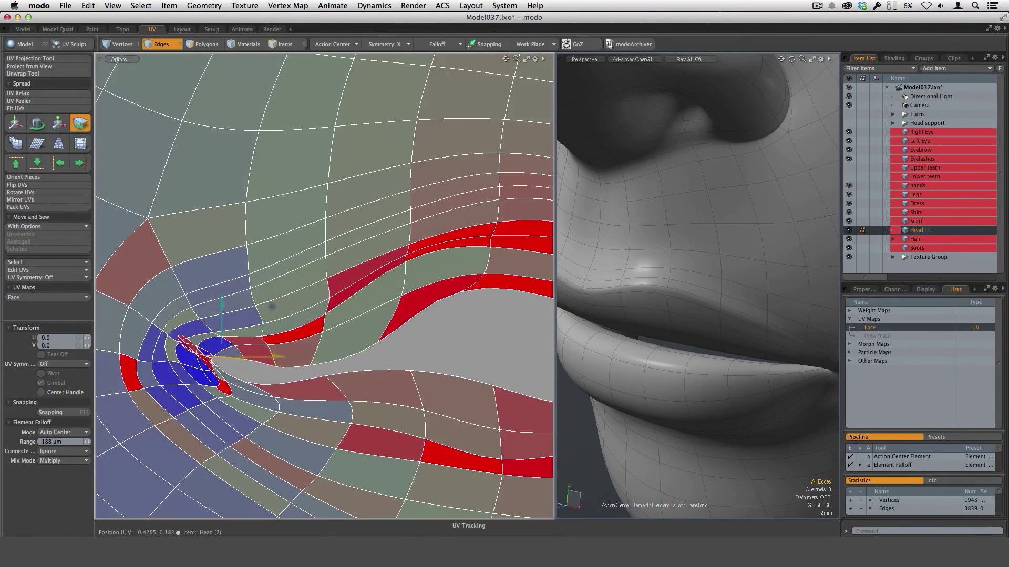
left_click_drag(272, 306, 288, 310)
scroll(288, 310, "up", 2)
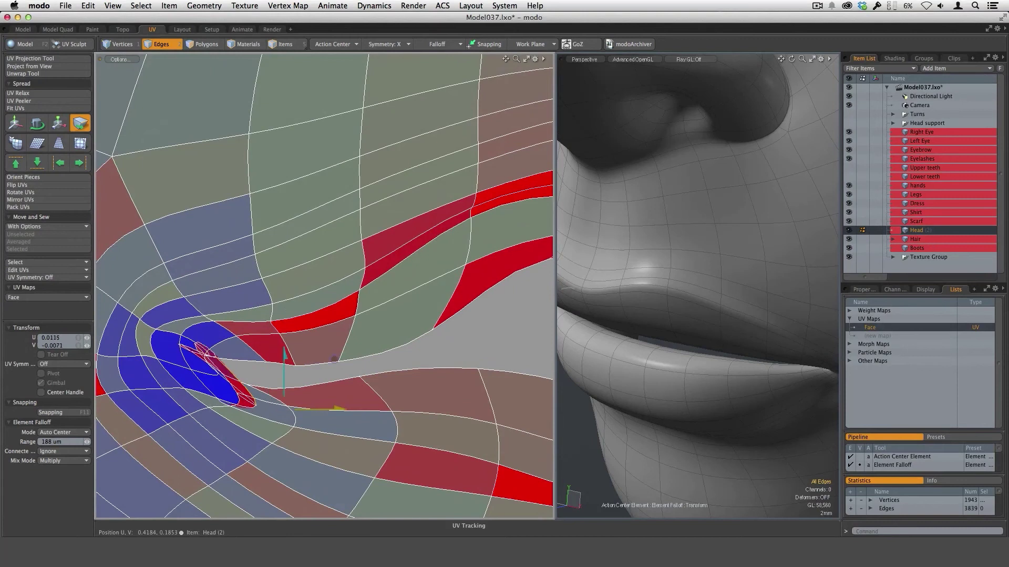
left_click_drag(253, 389, 241, 390, "ctrl+alt")
left_click_drag(275, 420, 271, 442)
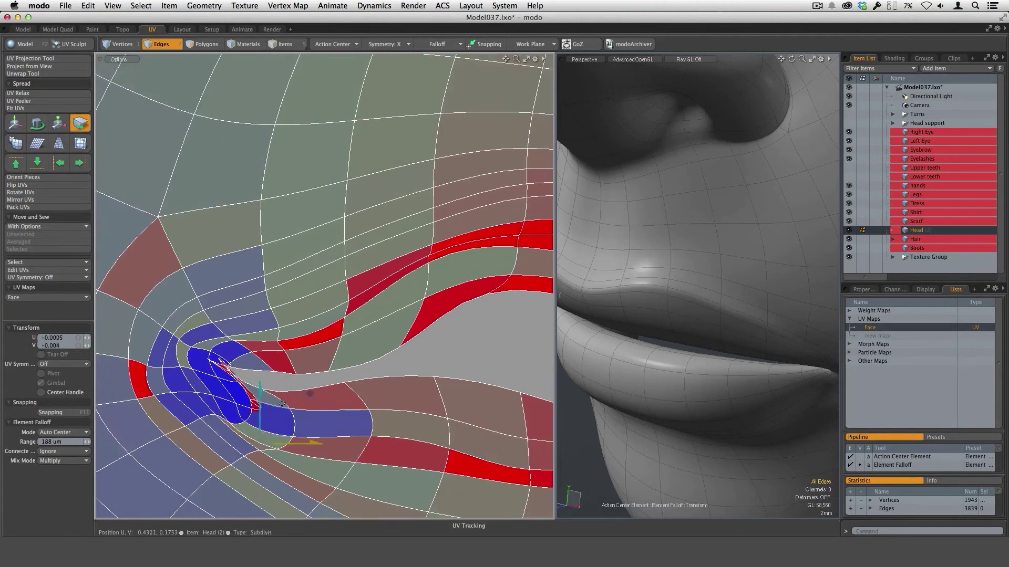
Pull the inner lower-lip UV points at the left mouth corner down and outward to open the mouth gap there
left_click_drag(284, 401, 384, 401, "ctrl+alt")
left_click(244, 379)
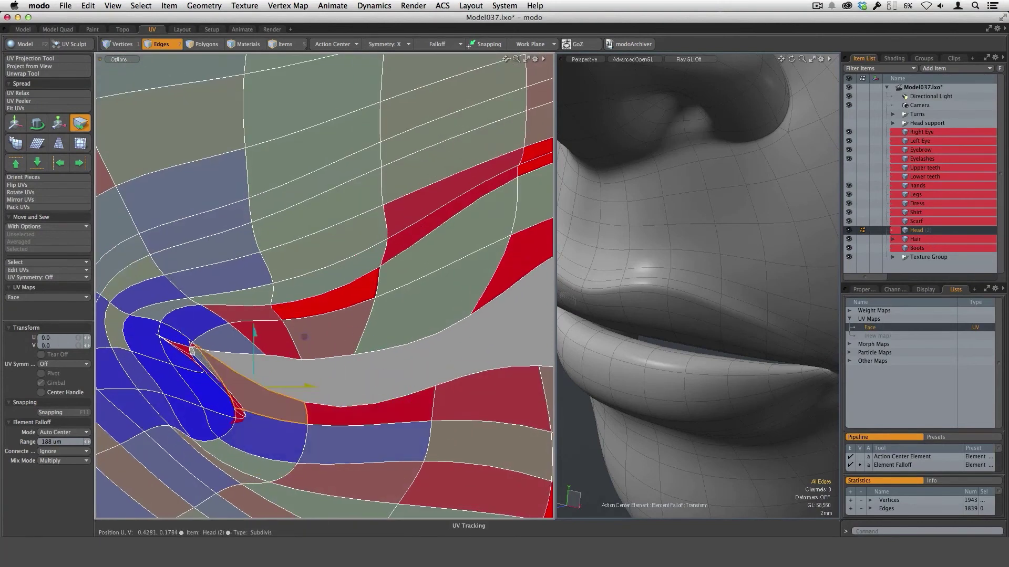
left_click_drag(304, 336, 383, 386)
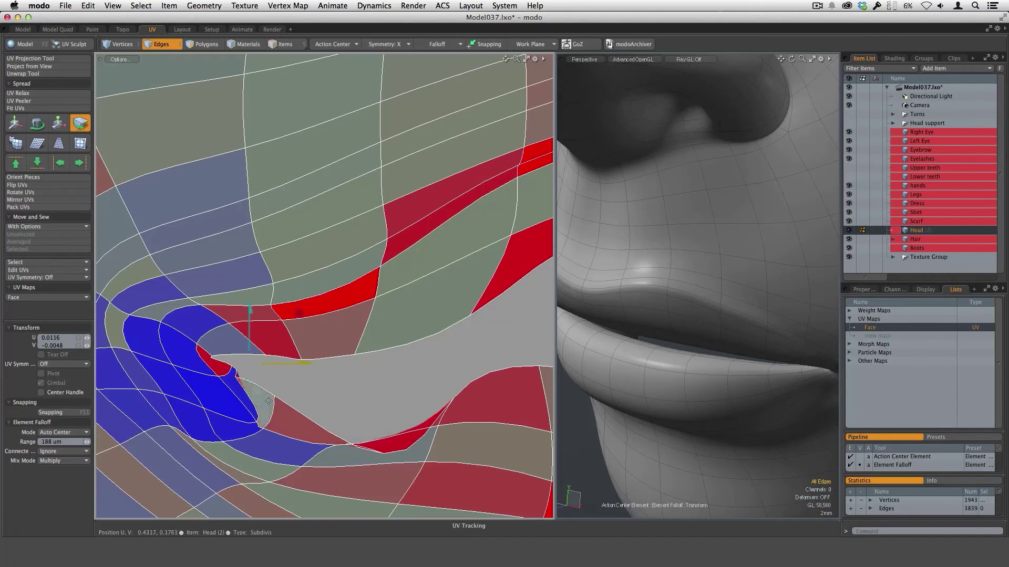
left_click_drag(229, 395, 215, 388)
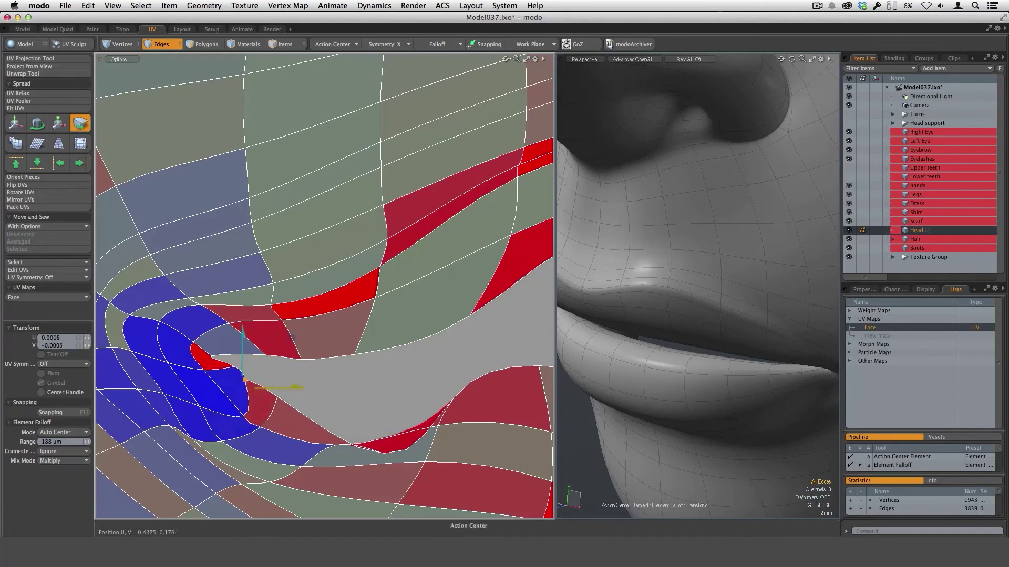
left_click_drag(400, 420, 334, 360, "ctrl+alt")
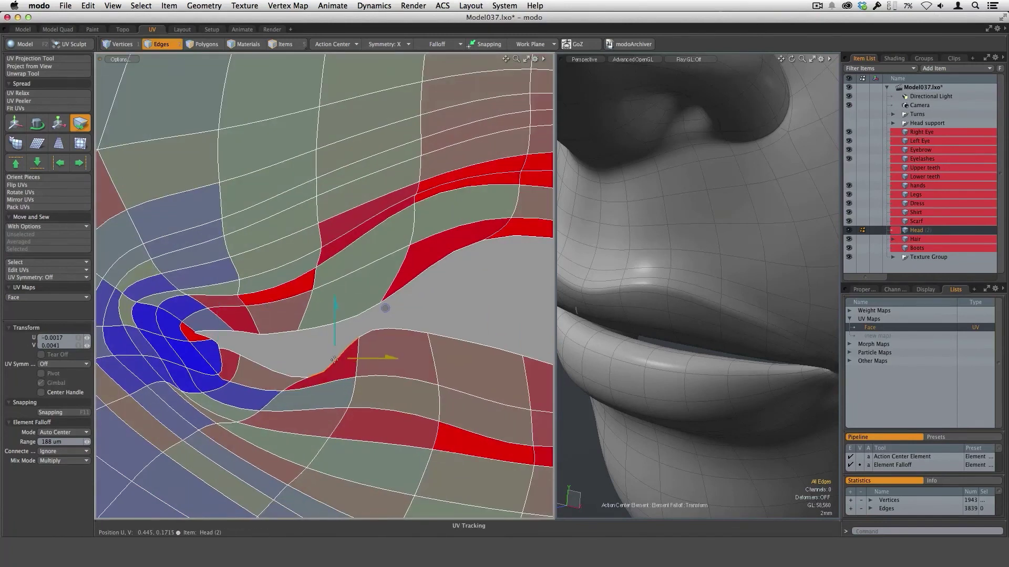
left_click_drag(386, 330, 328, 357)
Lower the inner lower-lip UV edge points along the right half of the mouth to separate them from the upper lip
left_click_drag(395, 375, 375, 376, "ctrl+alt")
left_click_drag(374, 376, 100, 383, "alt")
left_click_drag(510, 337, 368, 348, "alt")
left_click_drag(395, 302, 366, 347)
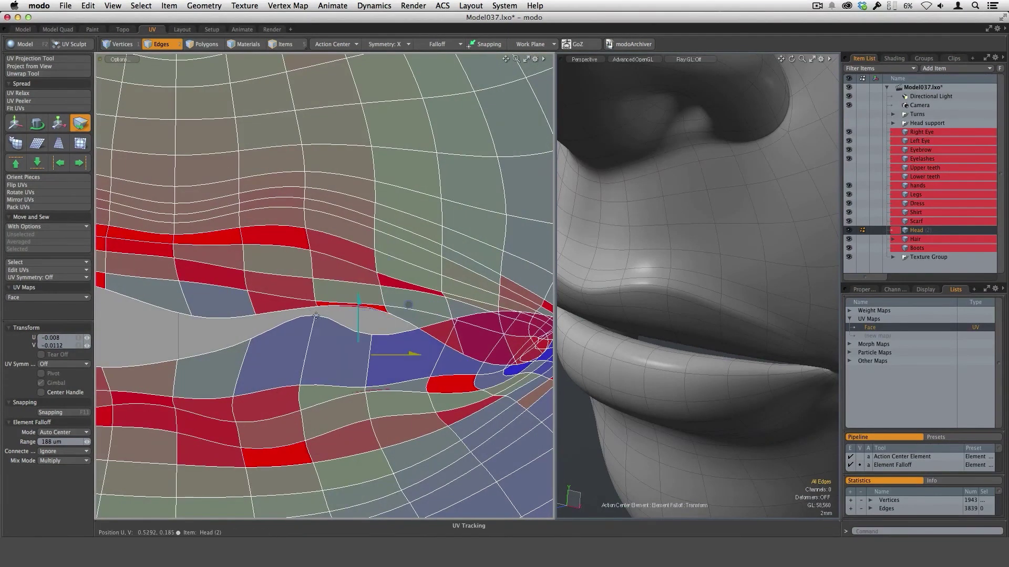
left_click_drag(322, 308, 293, 356)
left_click_drag(482, 315, 289, 313)
mouse_move(362, 330)
left_mouse_down()
mouse_move(337, 334)
mouse_move(382, 322)
mouse_move(361, 335)
left_mouse_up()
key("super+z")
left_click_drag(412, 284, 314, 332)
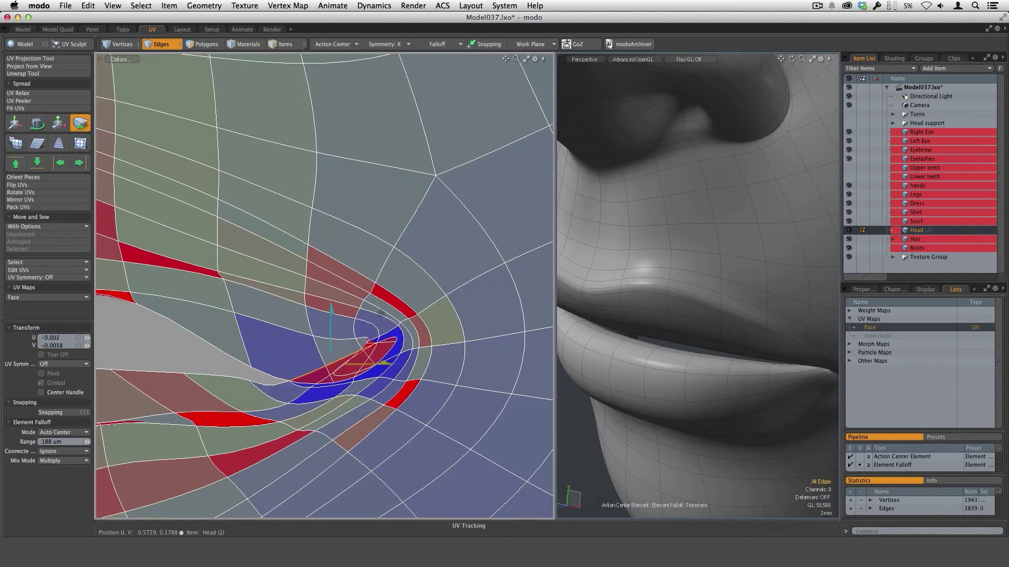
Raise the inner upper-lip UV edges near the right mouth corner and shift the crossed corner points inward
left_click_drag(349, 332, 348, 293)
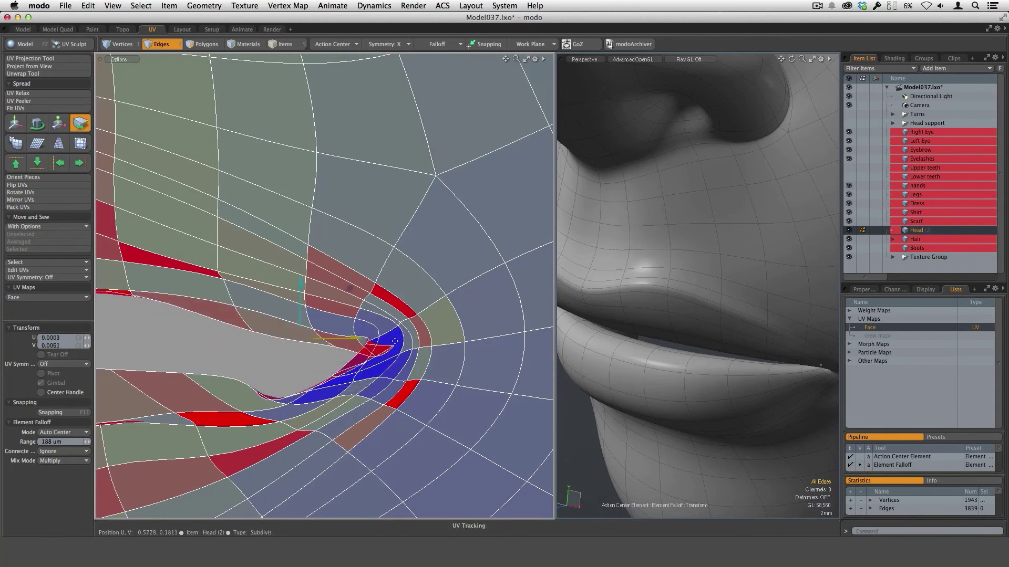
left_click_drag(292, 358, 297, 356)
left_click_drag(338, 344, 398, 326, "alt+shift")
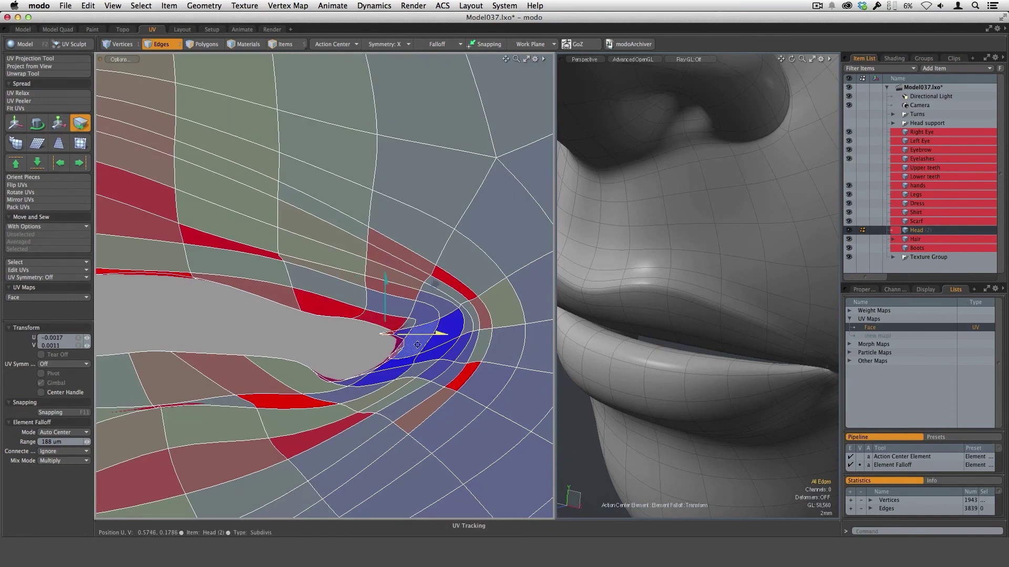
scroll(418, 344, "up", 5)
left_click(389, 310)
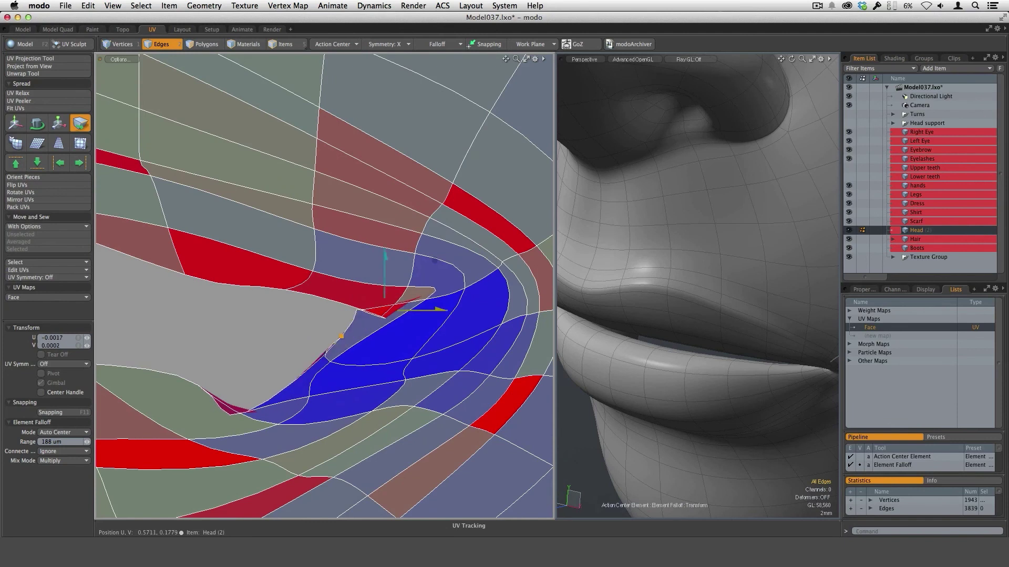
Move the folded inner lower-lip UV points near the right mouth corner upward and uncross the corner edges
left_click_drag(231, 415, 292, 355)
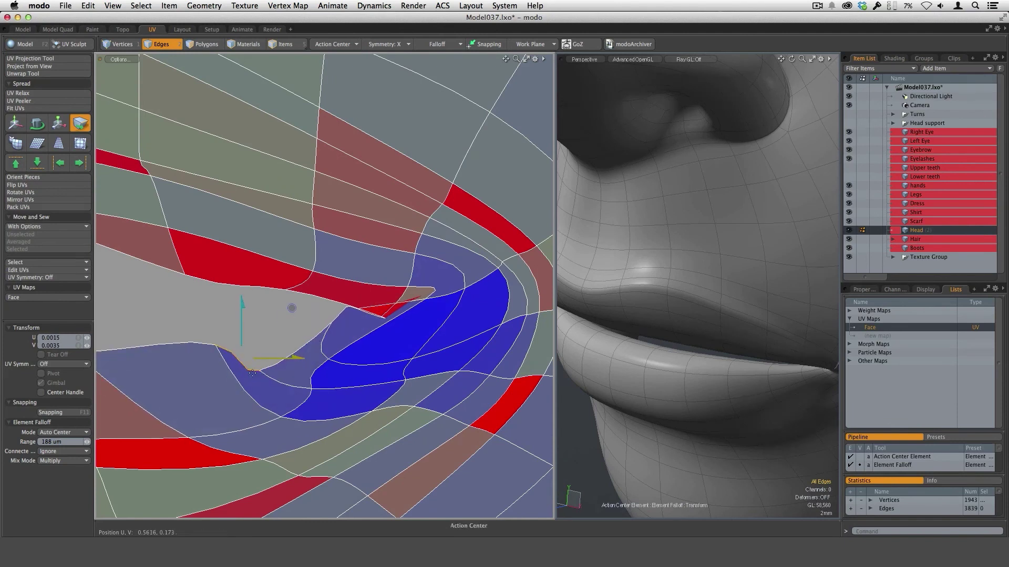
left_click_drag(231, 386, 256, 353)
left_click_drag(364, 289, 294, 366)
left_click_drag(321, 362, 436, 325, "ctrl+alt")
mouse_move(440, 373)
left_mouse_down("ctrl+alt")
mouse_move(406, 382)
mouse_move(444, 357)
left_mouse_up("ctrl+alt")
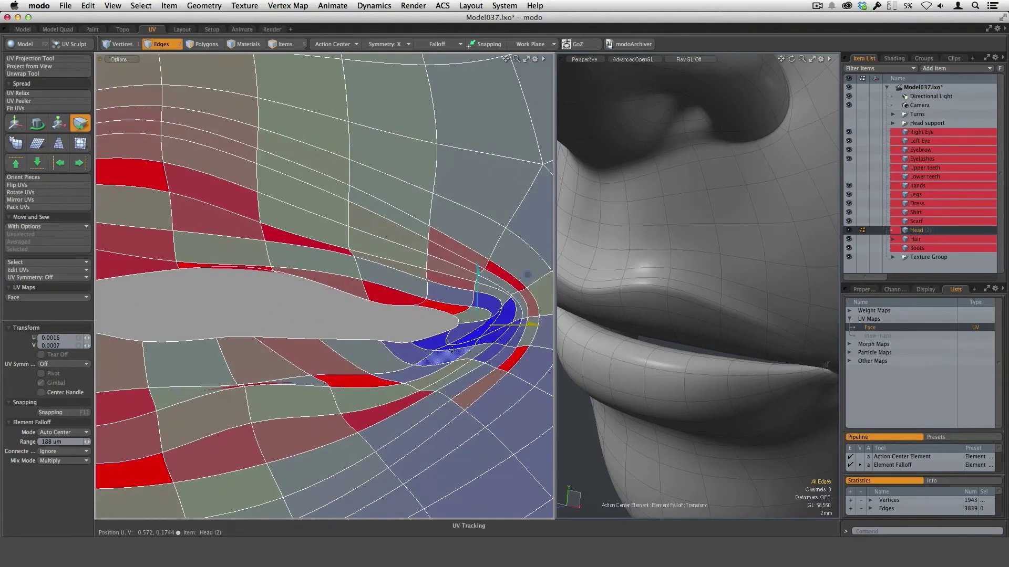
Select the polygon loop around the mouth opening and grow the selection six rings to cover both lips
scroll(437, 400, "down", 5)
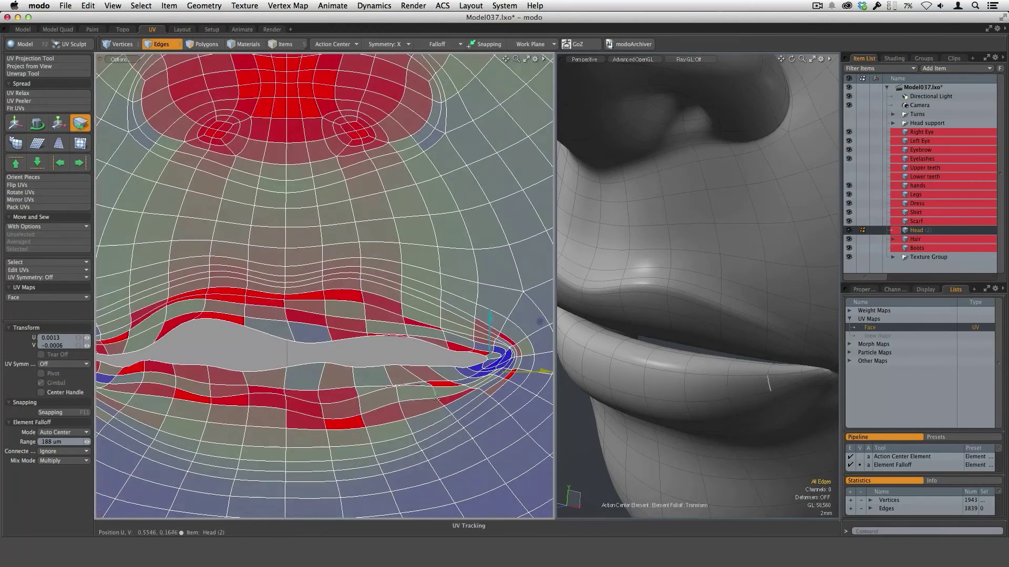
left_click_drag(395, 342, 347, 349, "ctrl+alt")
left_click_drag(442, 348, 395, 378, "ctrl+alt")
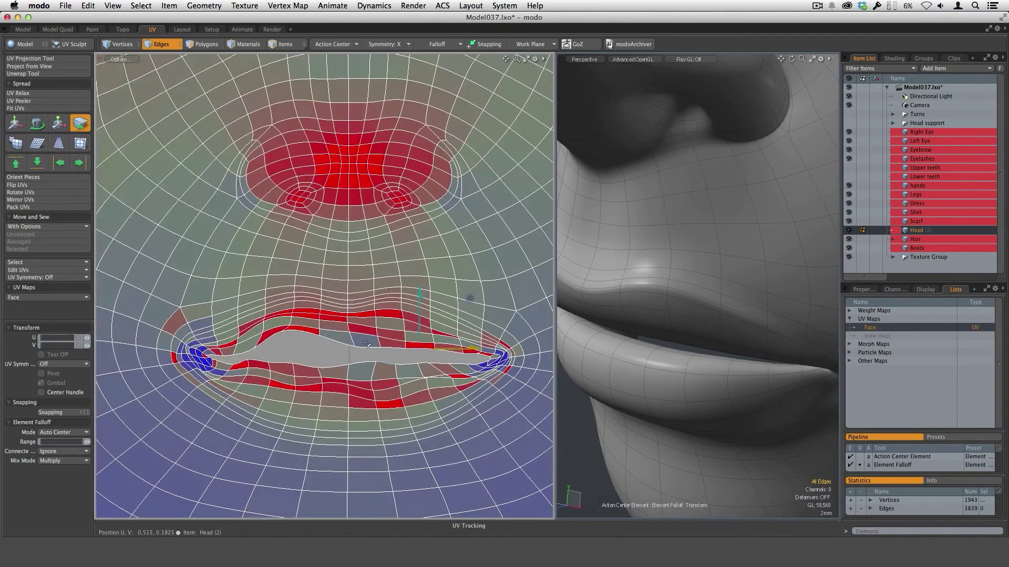
key("space")
key("space")
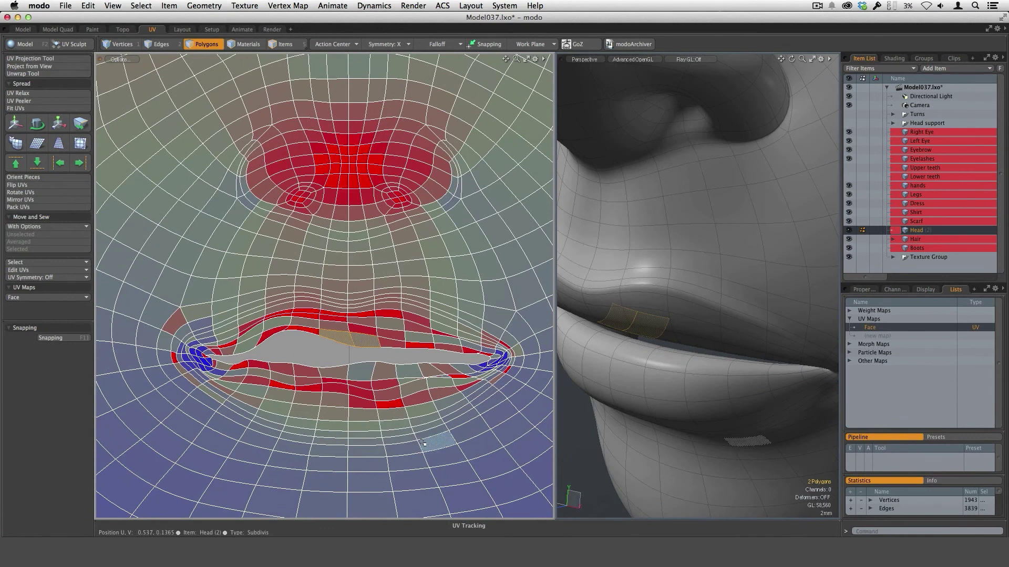
key("l")
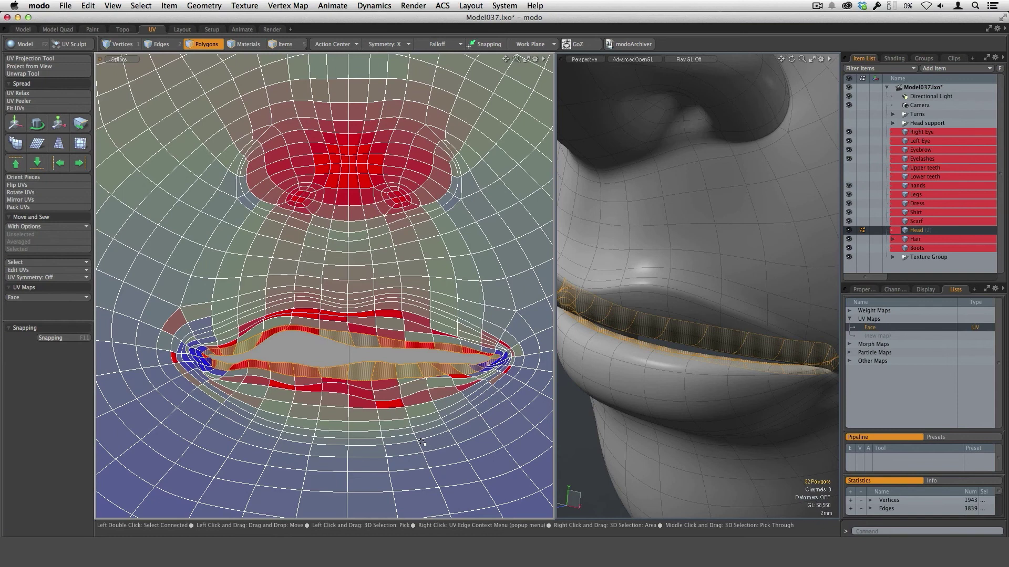
key("shift+Up")
key("shift+Up")
key("shift+Up")
key("shift+Up")
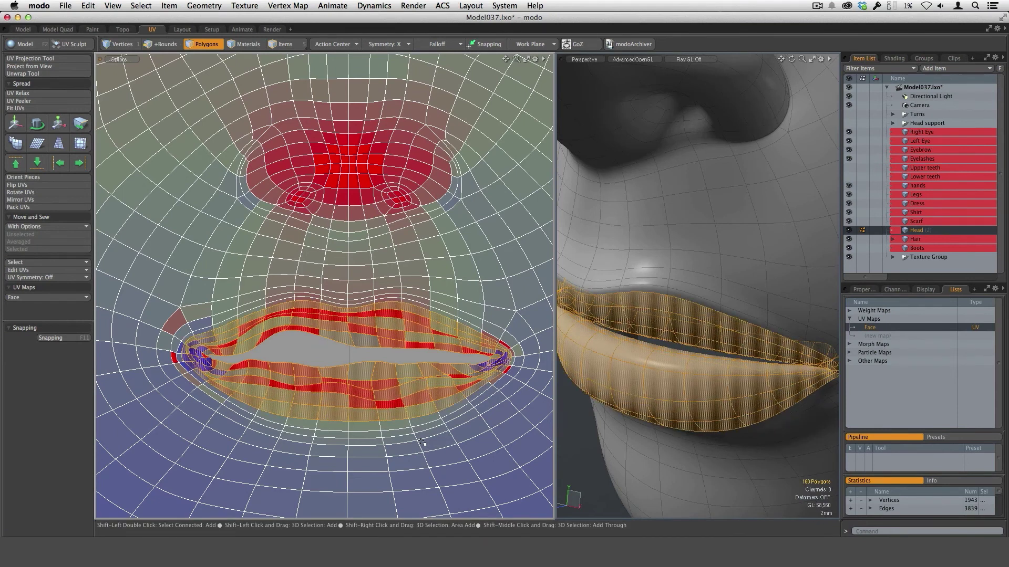
key("shift+Up")
key("shift+Up")
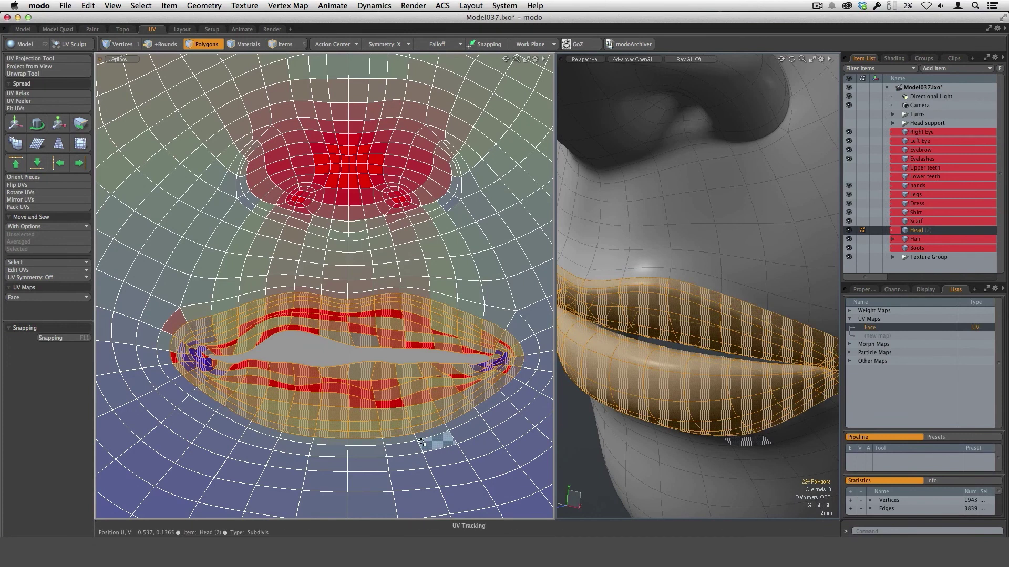
Smooth the selected lip UVs at strength 1.0 with 326 iterations, and clear the selection
key("shift+s")
left_click(374, 434)
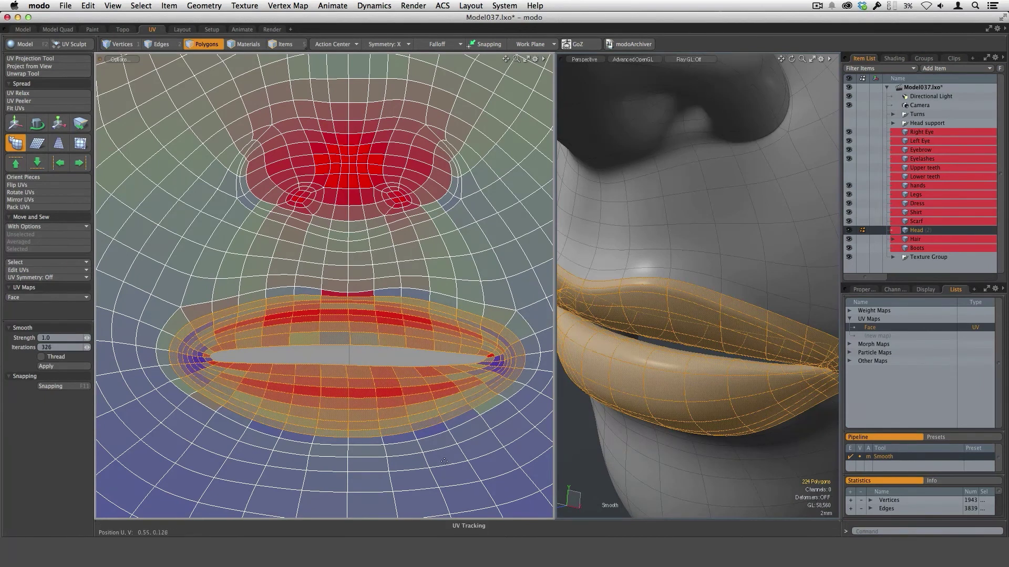
key("space")
left_click(390, 358)
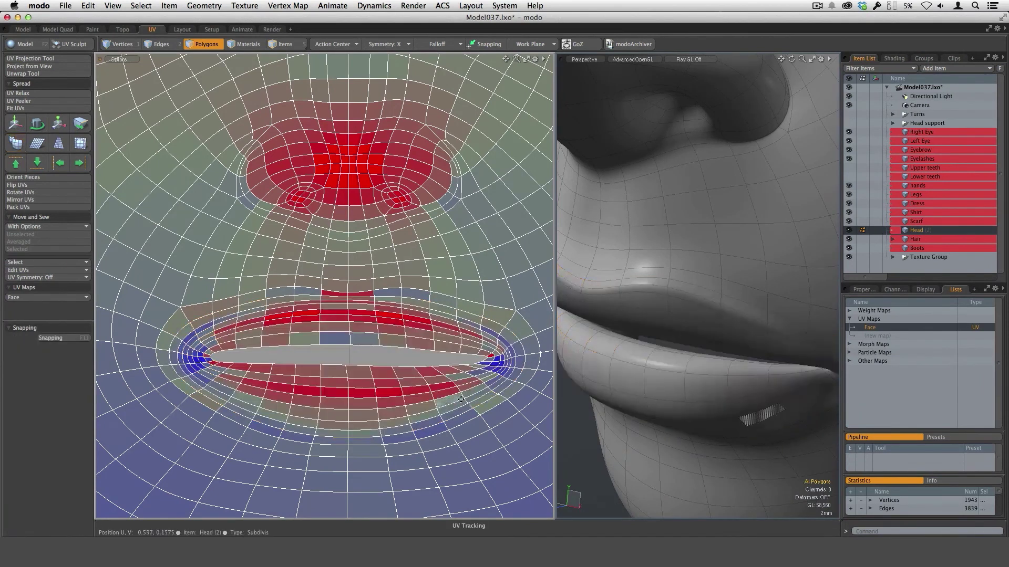
Examine the smoothed mouth UVs up close and the layout of the whole face in the UV view
left_click_drag(461, 400, 433, 390, "ctrl+alt")
left_click_drag(382, 347, 412, 381, "ctrl+alt")
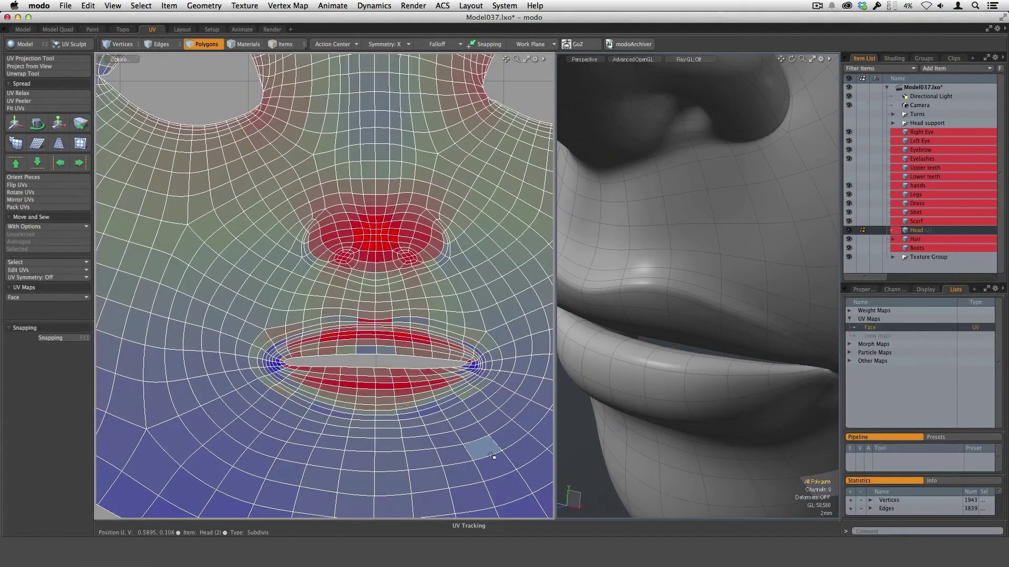
left_click_drag(703, 419, 645, 416, "ctrl+alt")
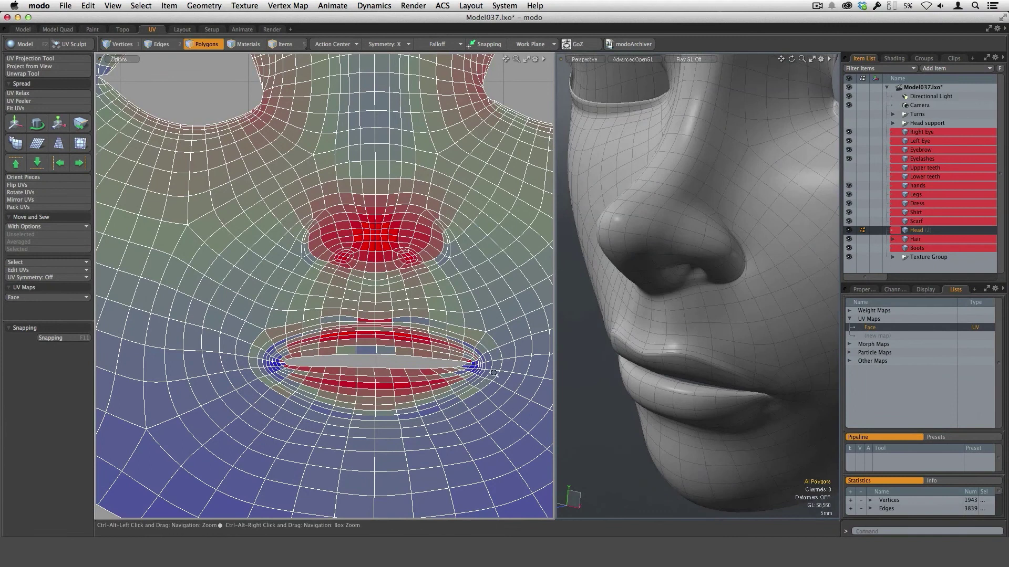
left_click_drag(436, 368, 518, 377, "ctrl+alt")
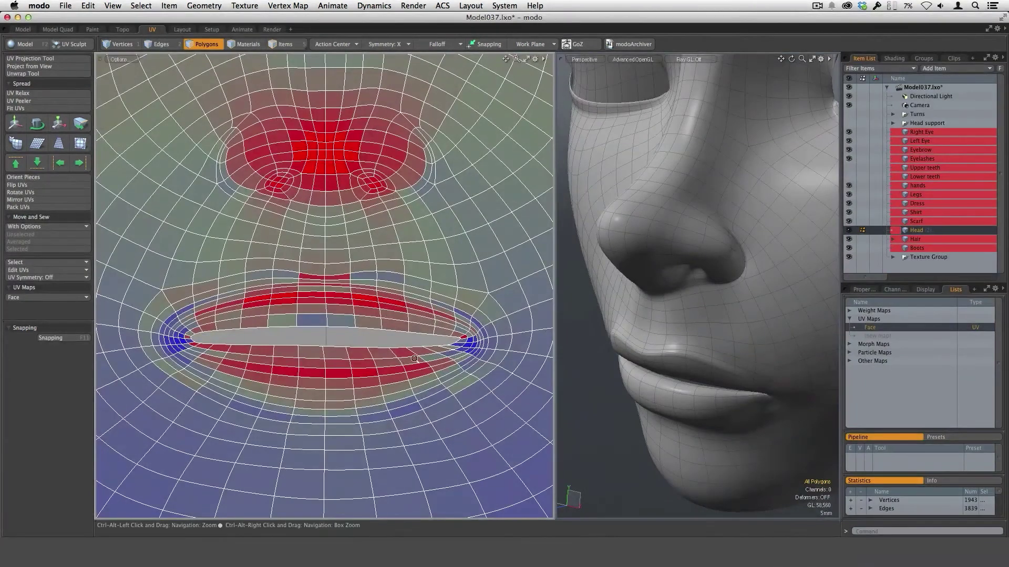
left_click_drag(446, 360, 399, 359, "ctrl+alt")
left_click_drag(499, 320, 384, 362, "alt+shift")
left_click_drag(520, 392, 439, 378, "alt+shift")
left_click_drag(447, 373, 427, 366, "alt+shift")
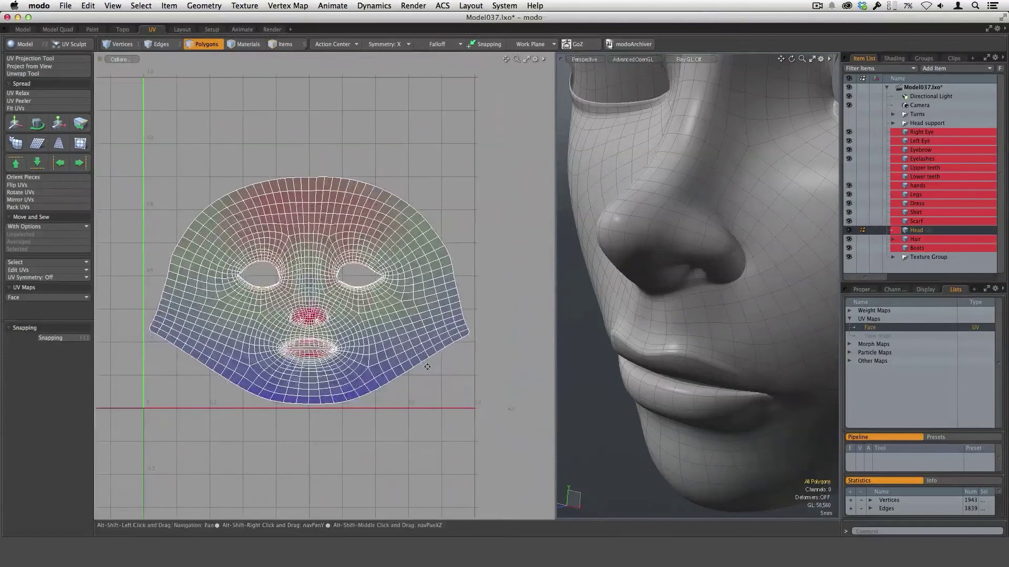
Widen the 3D viewport and unhide the rest of the head mesh
left_click_drag(625, 391, 659, 400, "alt")
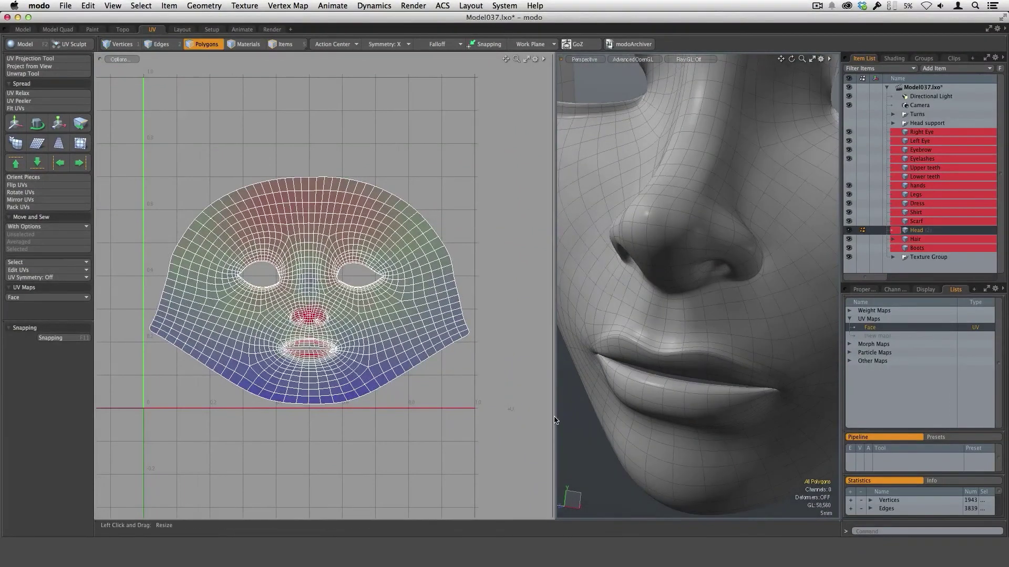
left_click_drag(555, 421, 461, 427)
left_click_drag(678, 415, 609, 412, "ctrl+alt")
left_click_drag(727, 346, 678, 337, "alt")
left_click_drag(685, 337, 674, 413, "alt+shift")
key("u")
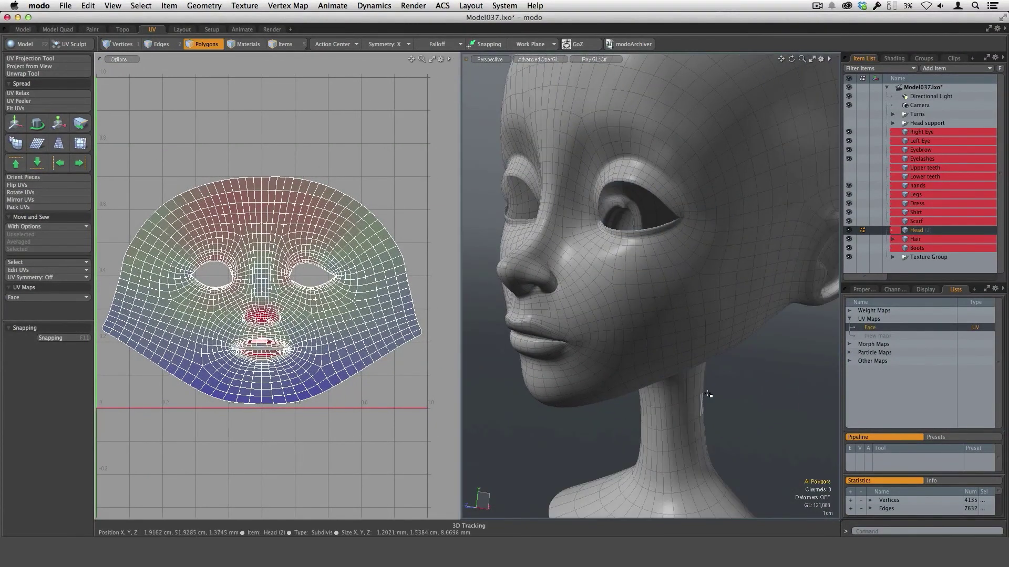
left_click_drag(746, 334, 657, 336, "alt")
left_click_drag(657, 336, 677, 333, "alt+shift")
left_click_drag(635, 285, 708, 280, "alt")
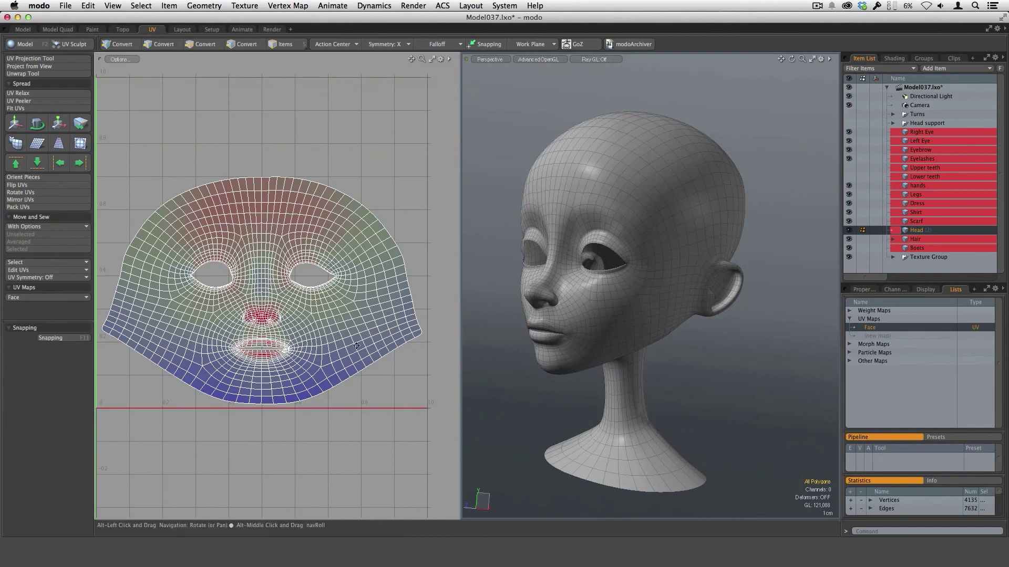
Start exporting the Face UV layout to EPS
left_click_drag(353, 349, 359, 422, "alt")
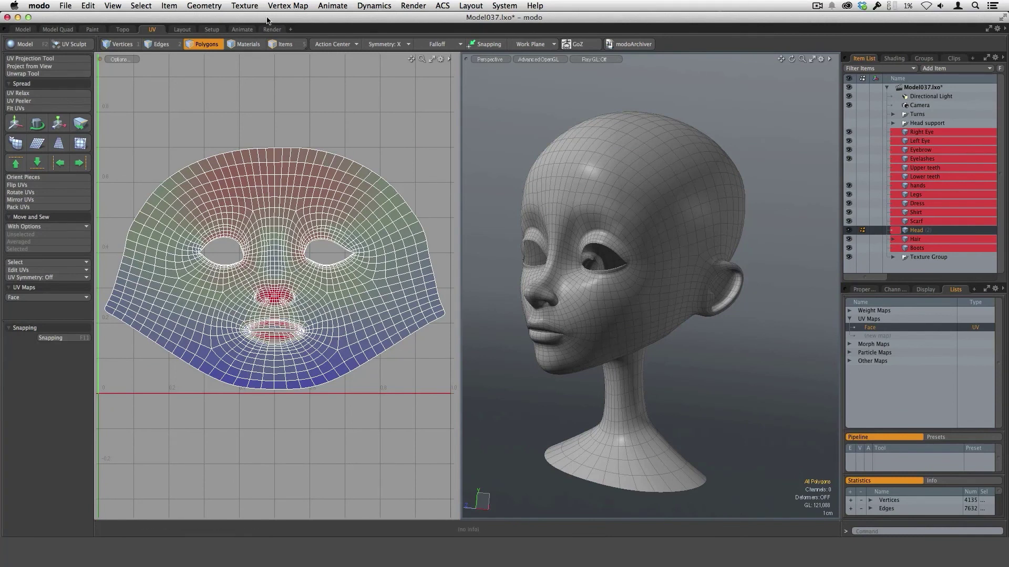
left_click(250, 9)
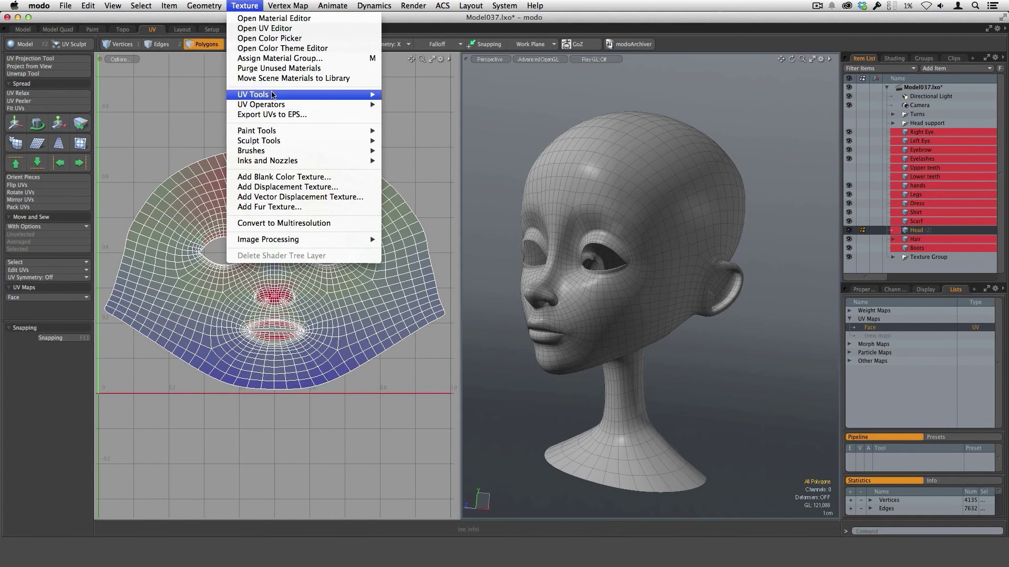
left_click(263, 114)
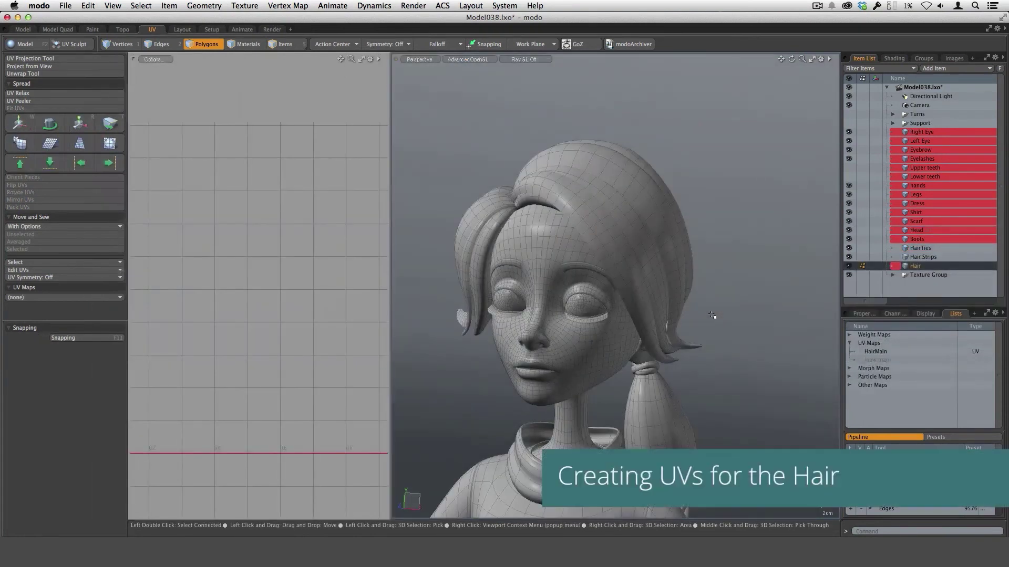
Examine the hair mesh from the front, both sides and the back of the head
left_click_drag(712, 315, 757, 331, "alt")
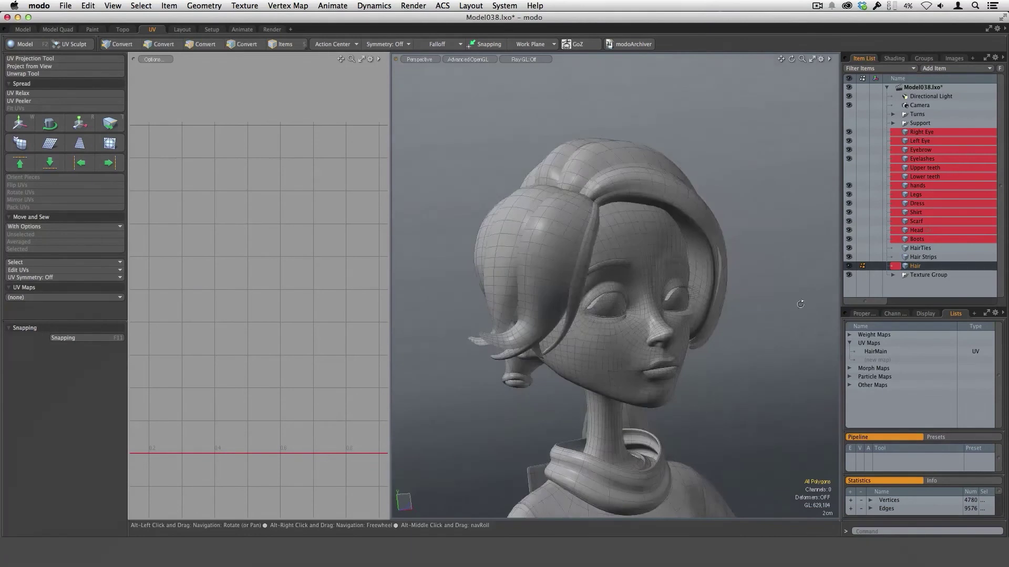
left_click_drag(800, 305, 727, 306, "alt")
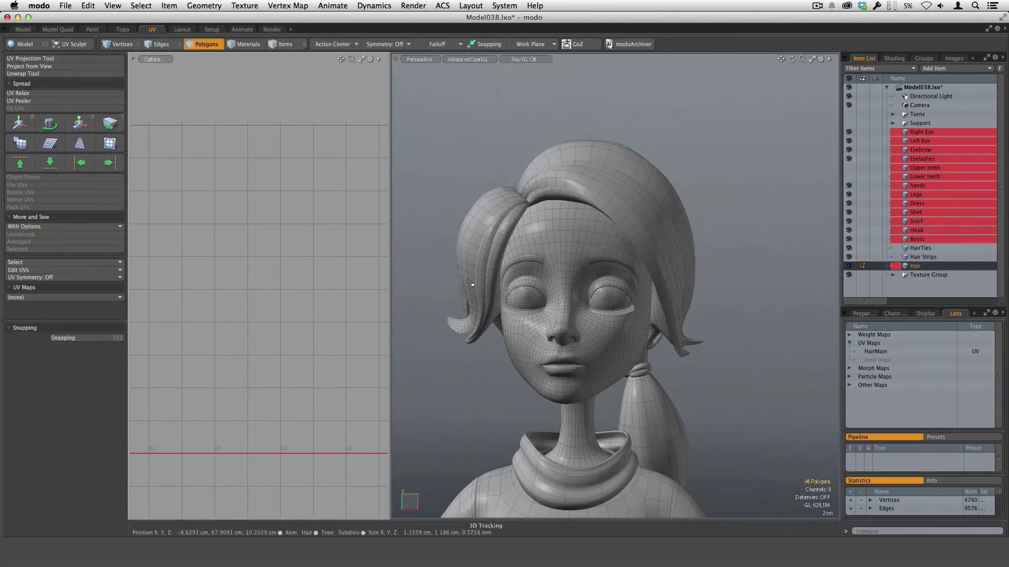
left_click_drag(469, 283, 546, 264, "alt")
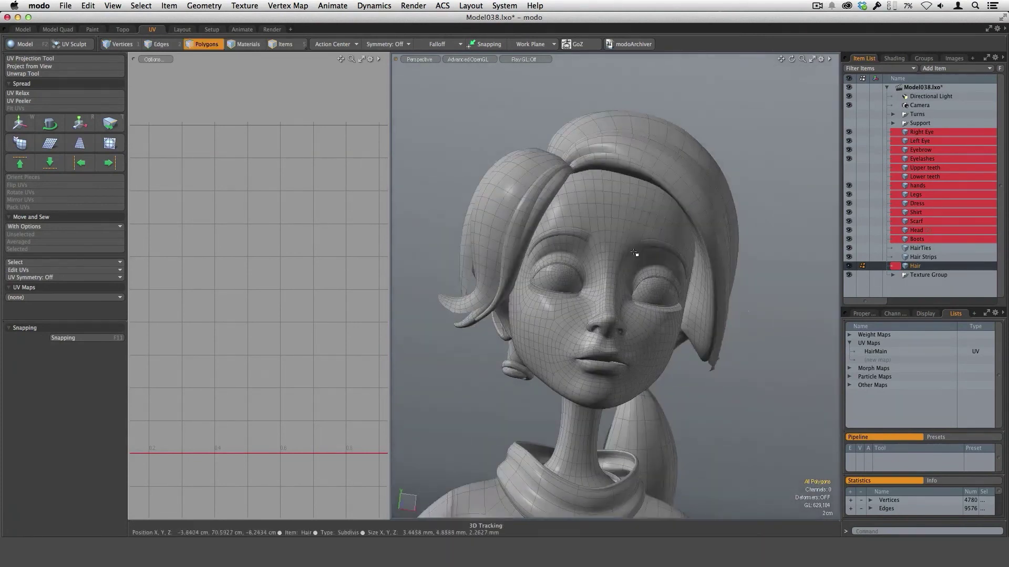
left_click_drag(767, 294, 544, 343, "alt")
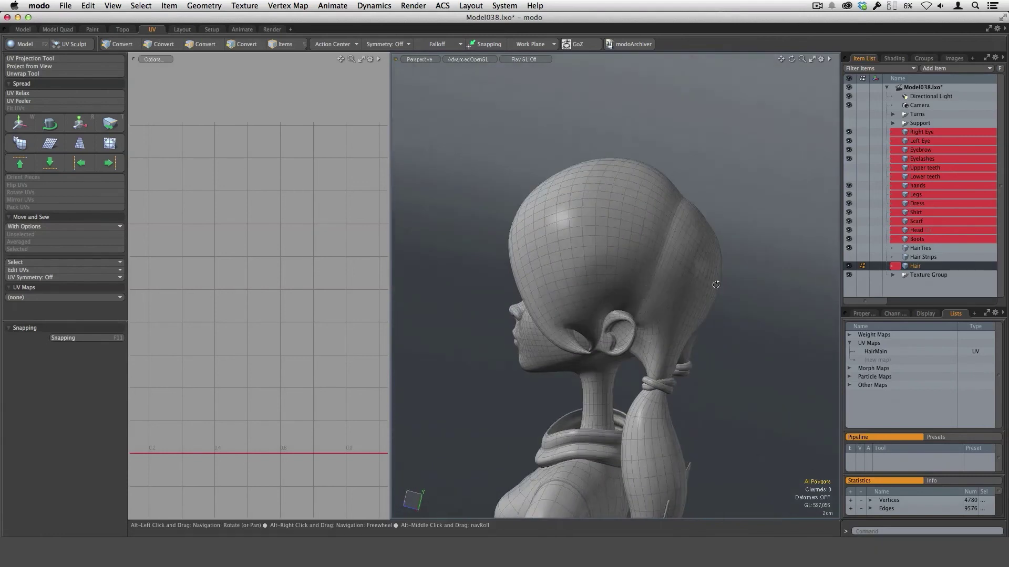
left_click_drag(716, 285, 813, 337, "alt")
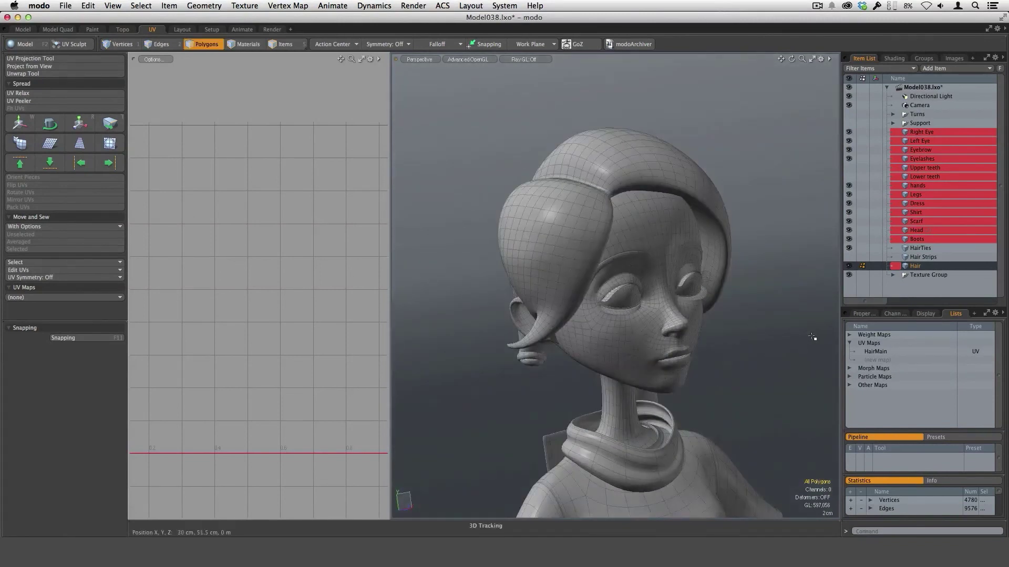
left_click_drag(730, 312, 637, 322, "alt")
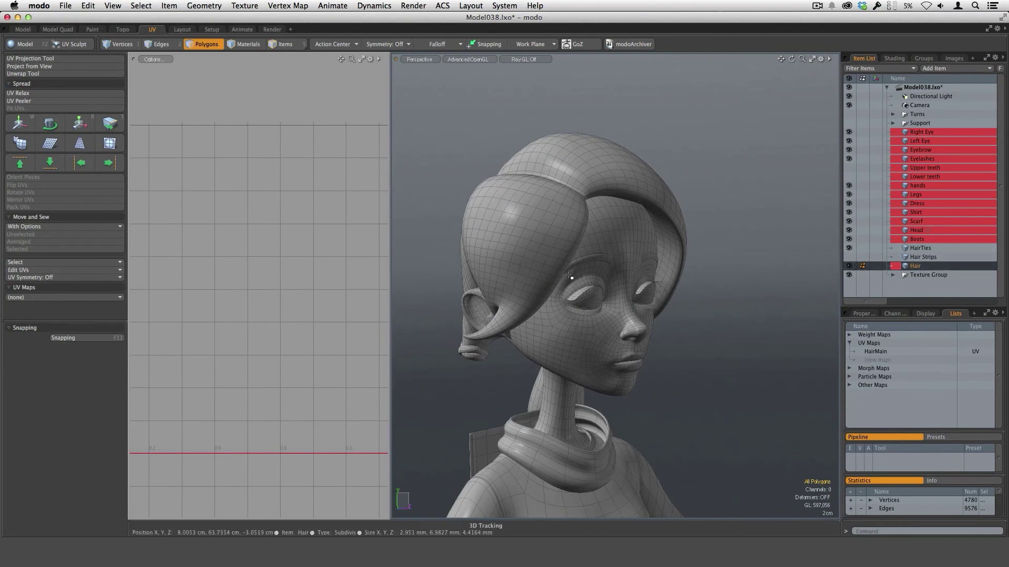
Examine the hair's fringe, ear area and ponytail from both sides of the head
left_click_drag(569, 276, 552, 253, "alt")
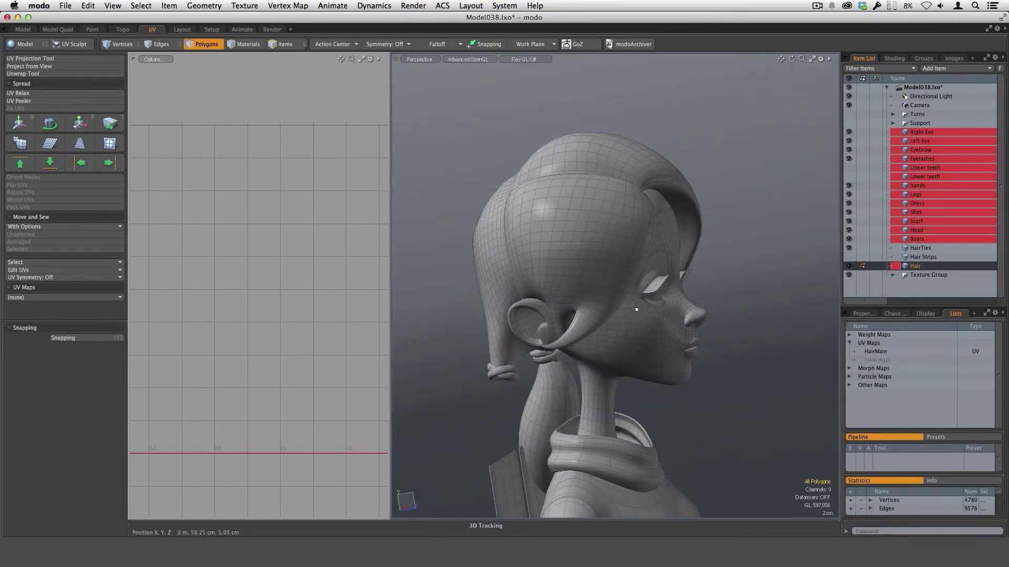
left_click_drag(609, 219, 630, 234, "alt")
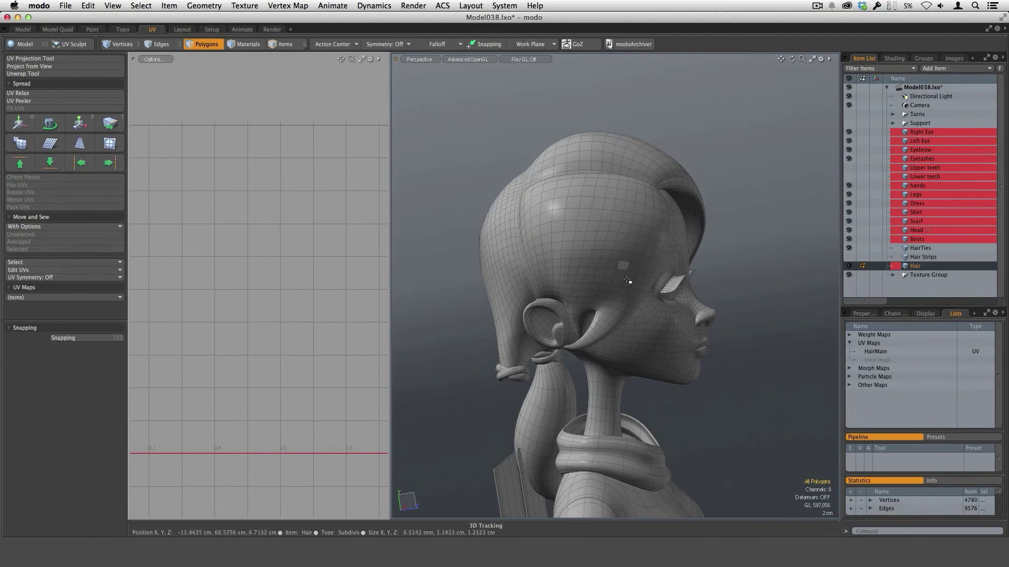
left_click_drag(656, 287, 586, 267, "alt")
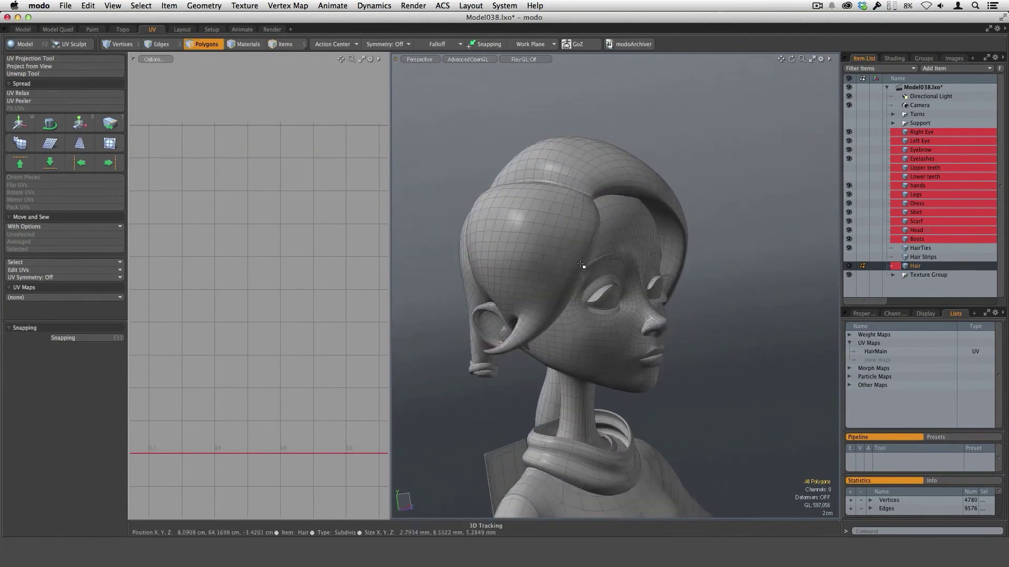
left_click_drag(707, 342, 605, 257, "alt")
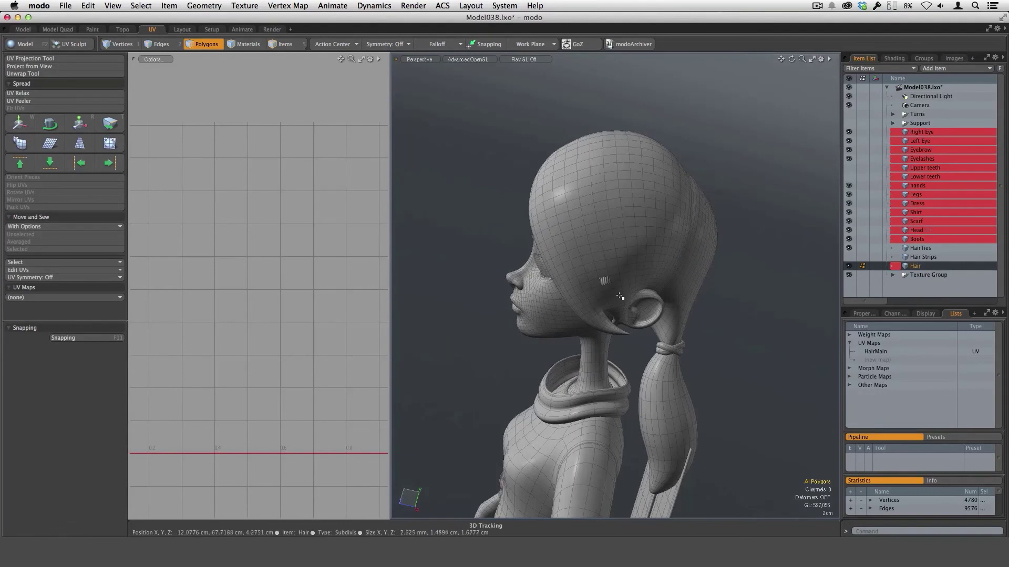
left_click_drag(712, 334, 704, 285, "alt")
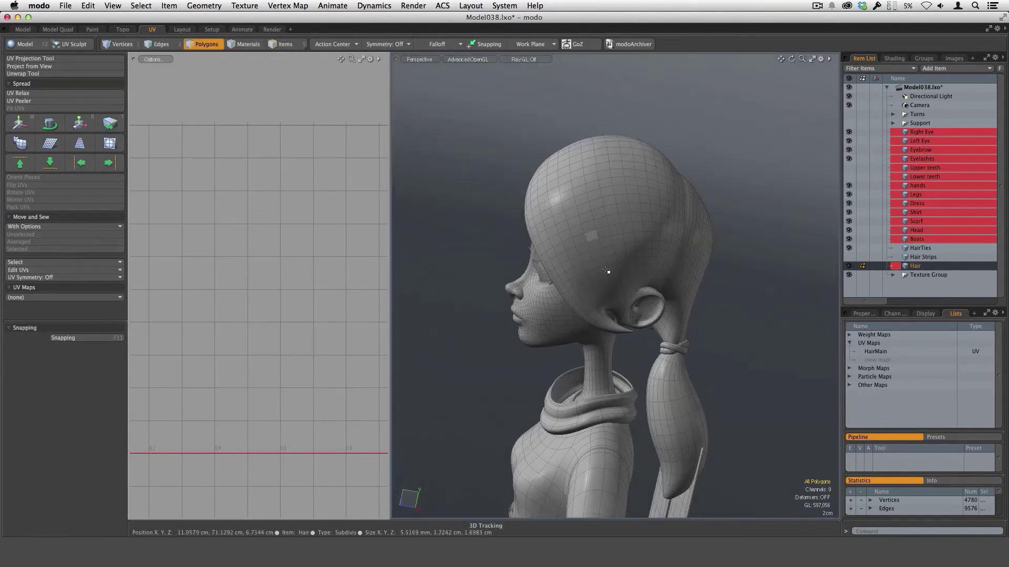
Show and hide the Hair Strips mesh to compare the hair with and without its loose strands from several angles
left_click(849, 256)
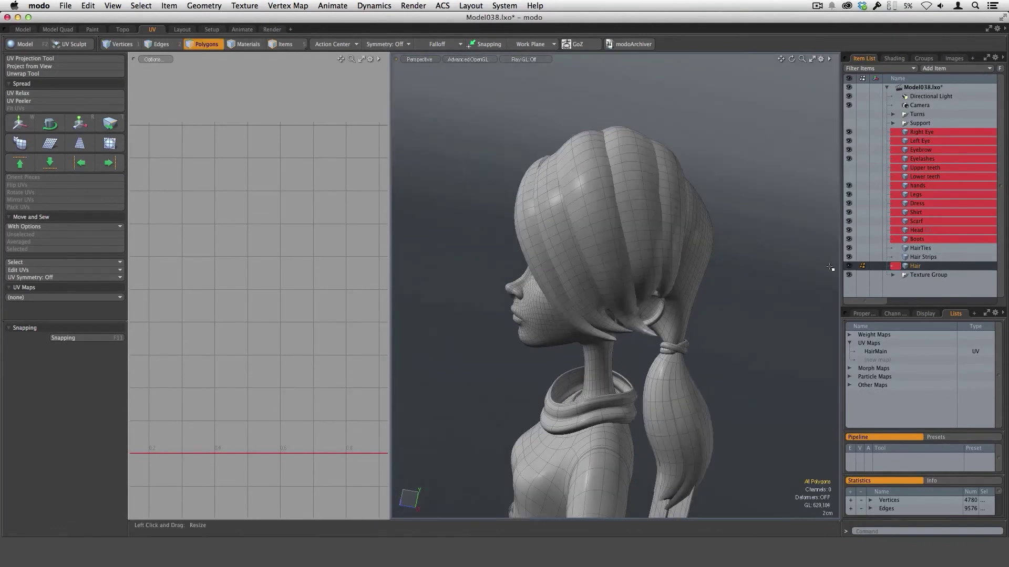
left_click_drag(595, 322, 652, 246, "alt")
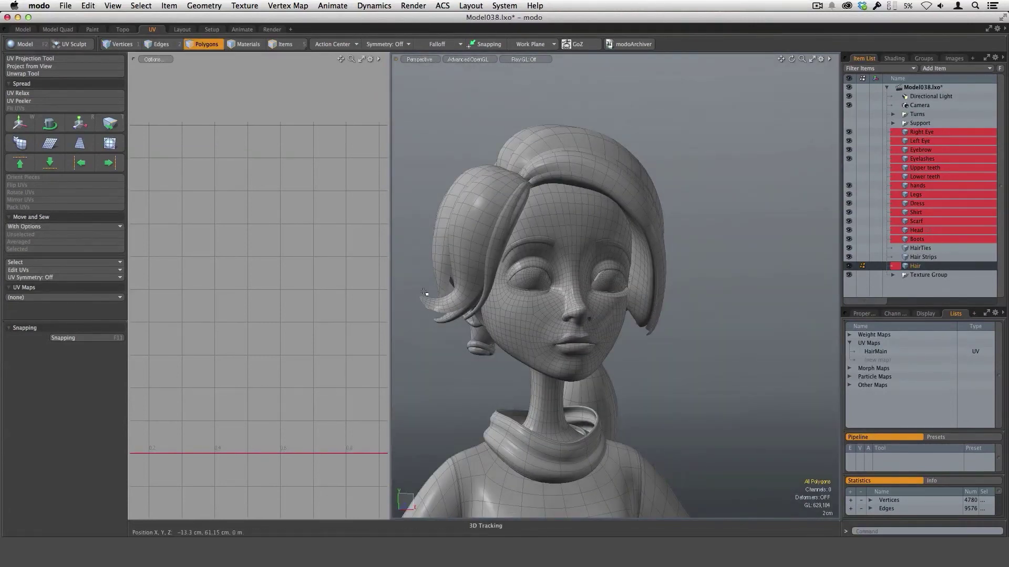
left_click_drag(473, 290, 786, 313, "alt")
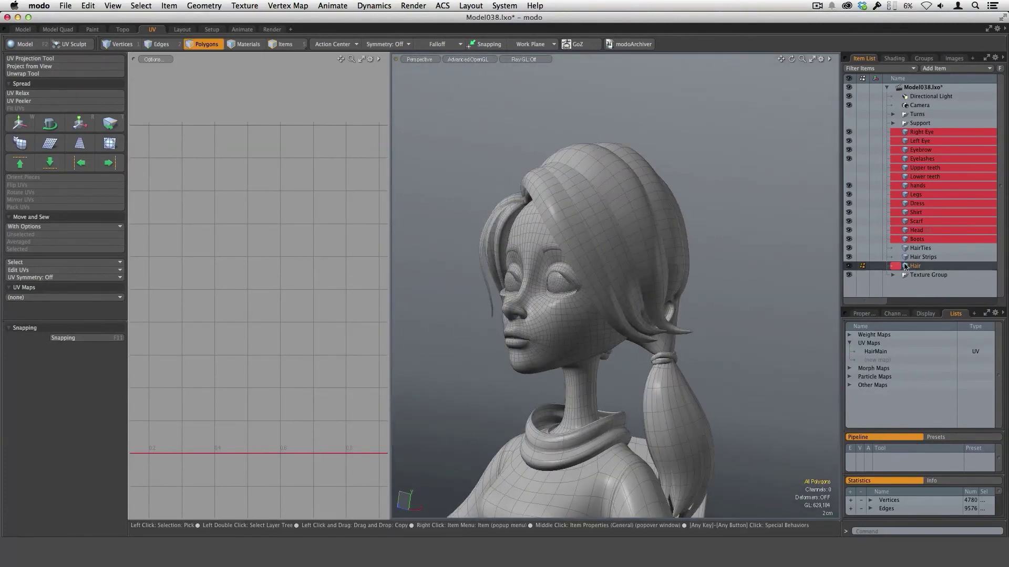
left_click(848, 257)
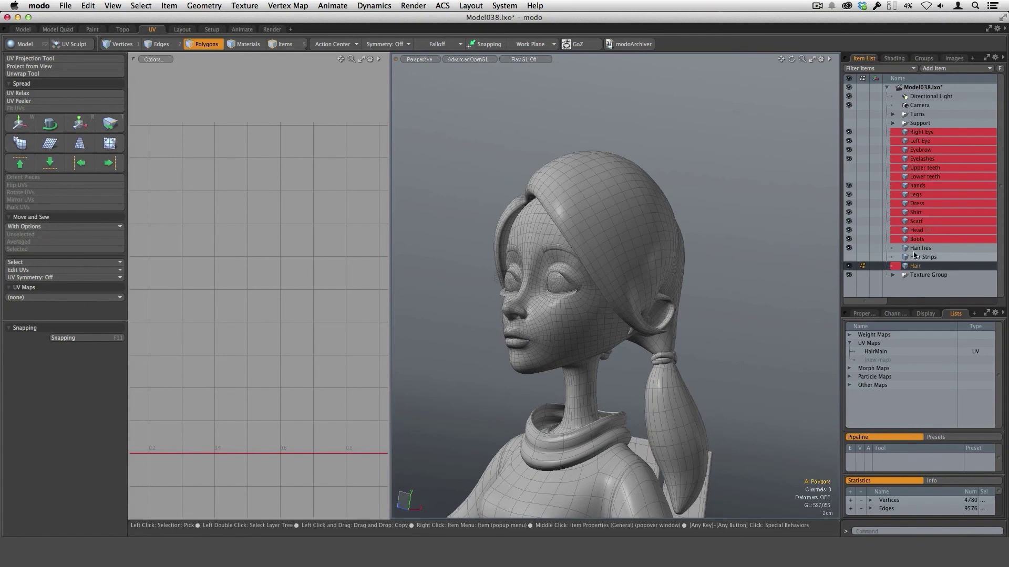
left_click_drag(777, 357, 707, 358, "alt")
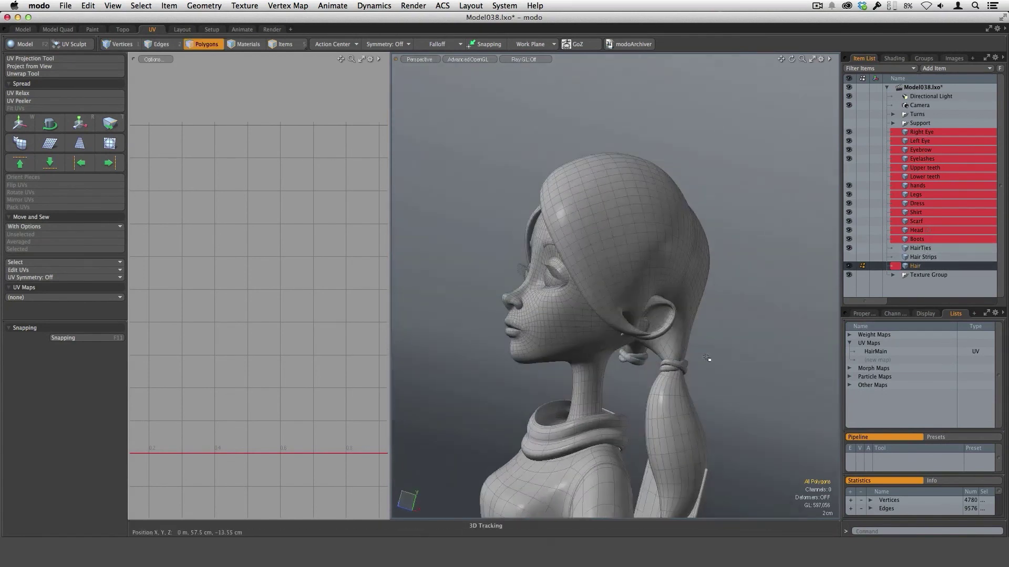
left_click_drag(738, 303, 788, 345, "alt")
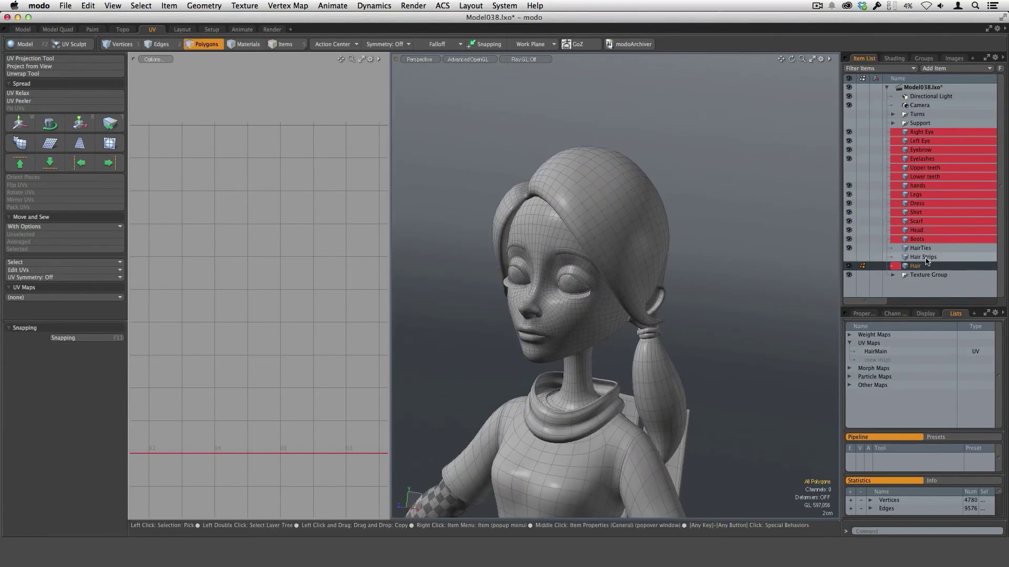
Show the Hair Strips mesh, make it the active item with its HairStrips UV map, and widen the UV view
left_click(850, 257)
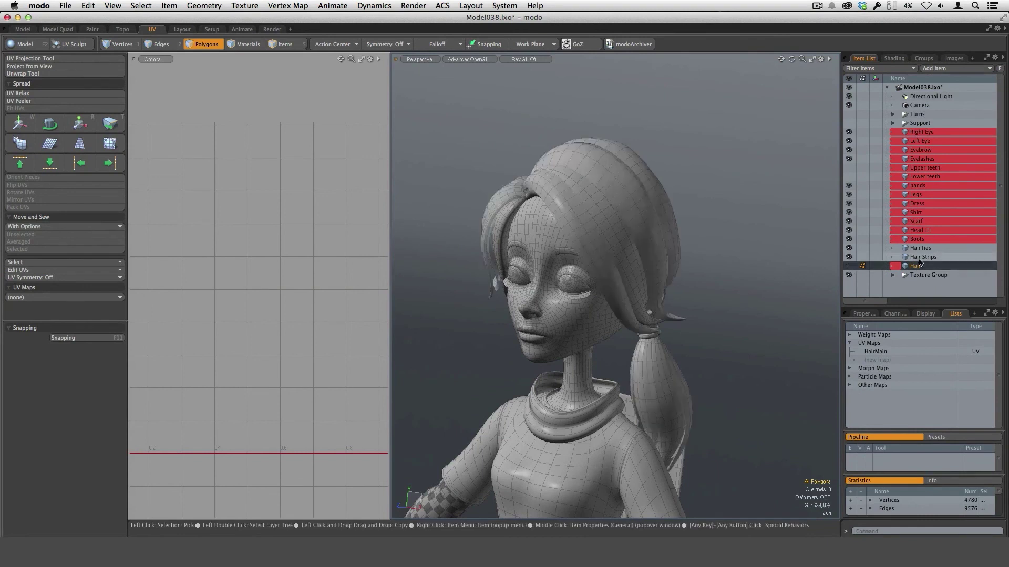
left_click(920, 257)
left_click_drag(656, 310, 718, 362, "alt")
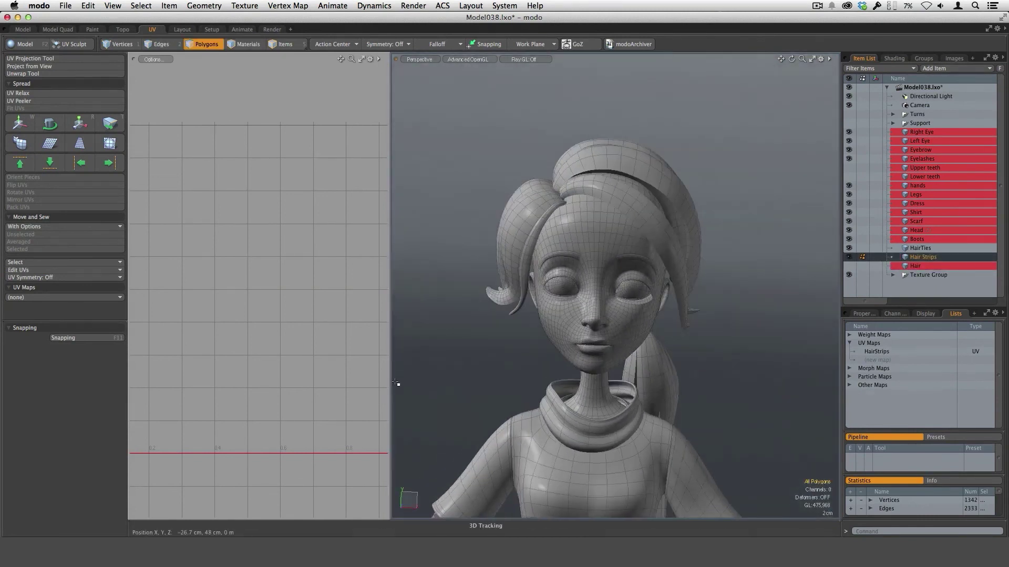
left_click_drag(391, 386, 440, 383)
scroll(593, 367, "down", 3)
left_click_drag(593, 368, 633, 361, "alt+shift")
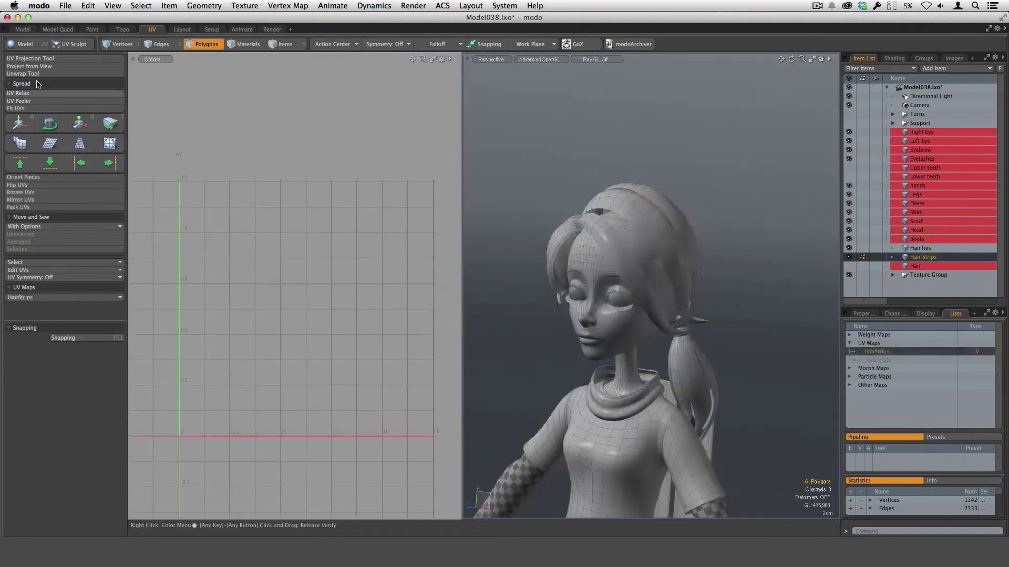
Unwrap the hair strips into the HairStrips map with the Unwrap Tool, using Group Normal initial projection and 549 iterations
left_click(35, 74)
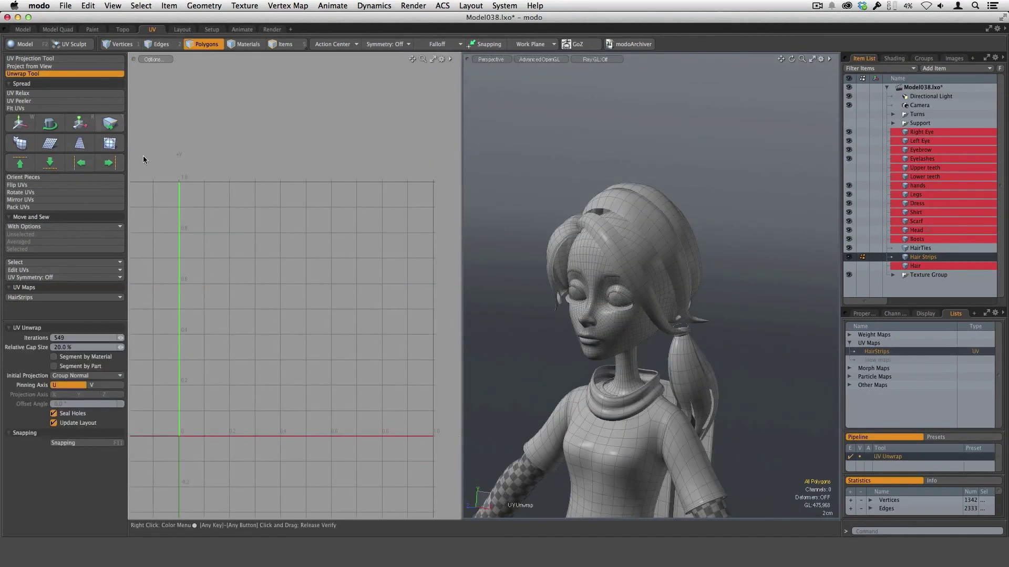
left_click(320, 354)
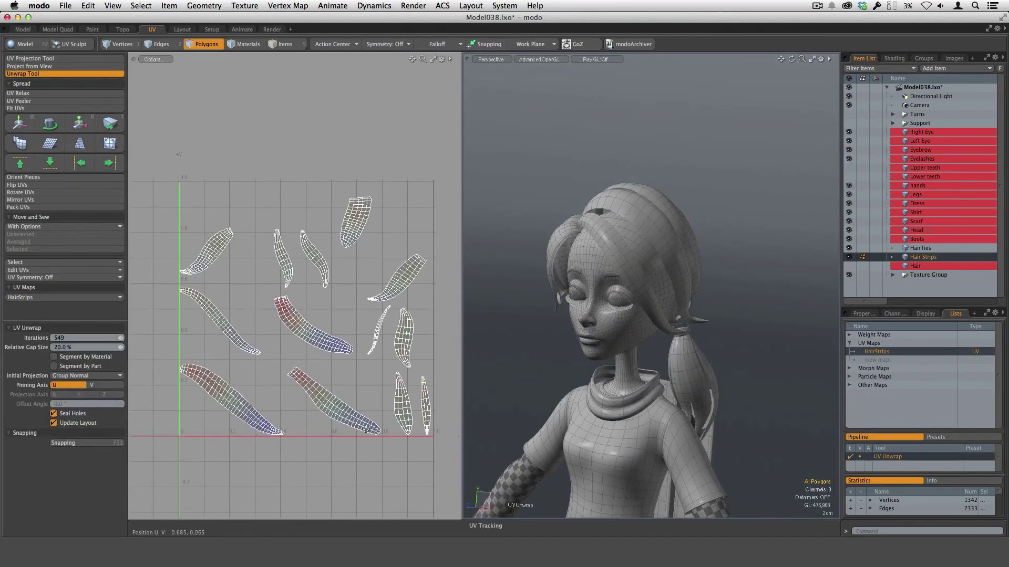
scroll(381, 403, "up", 1)
left_click_drag(464, 386, 528, 386)
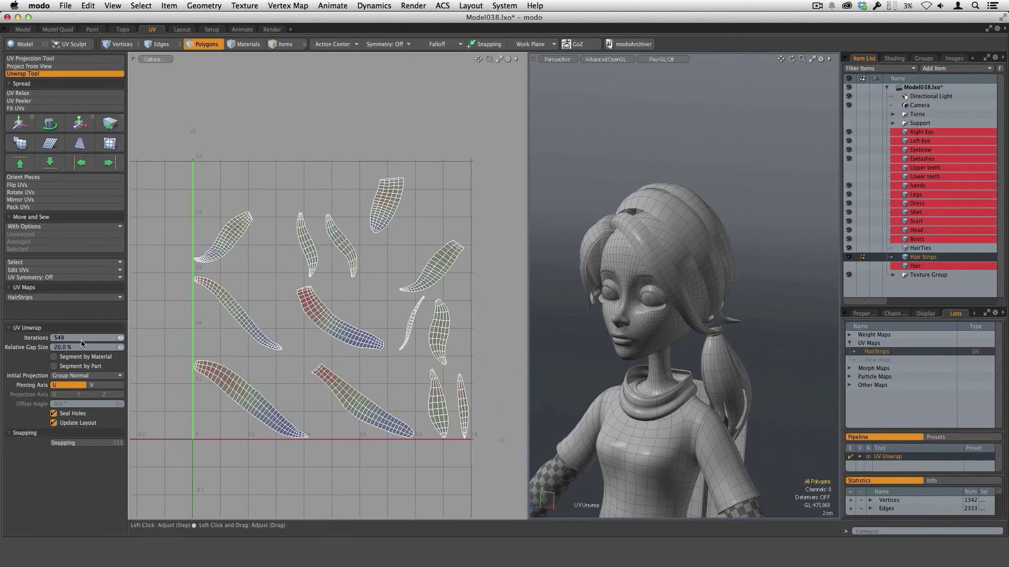
Set the unwrap iterations to 1, raise them interactively until the strips flatten out, and finish the unwrap
key("Return")
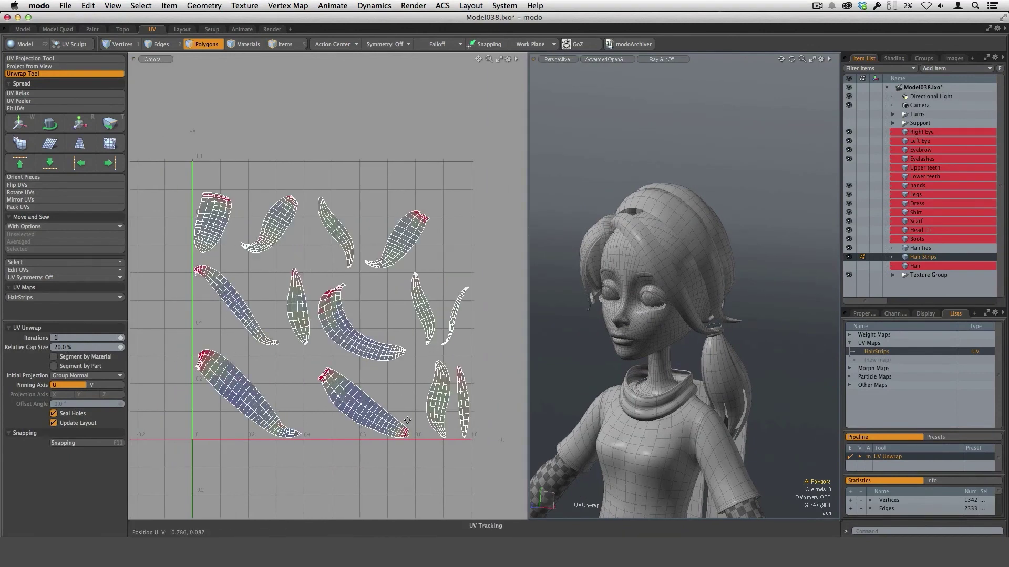
left_click_drag(324, 457, 451, 460)
key("space")
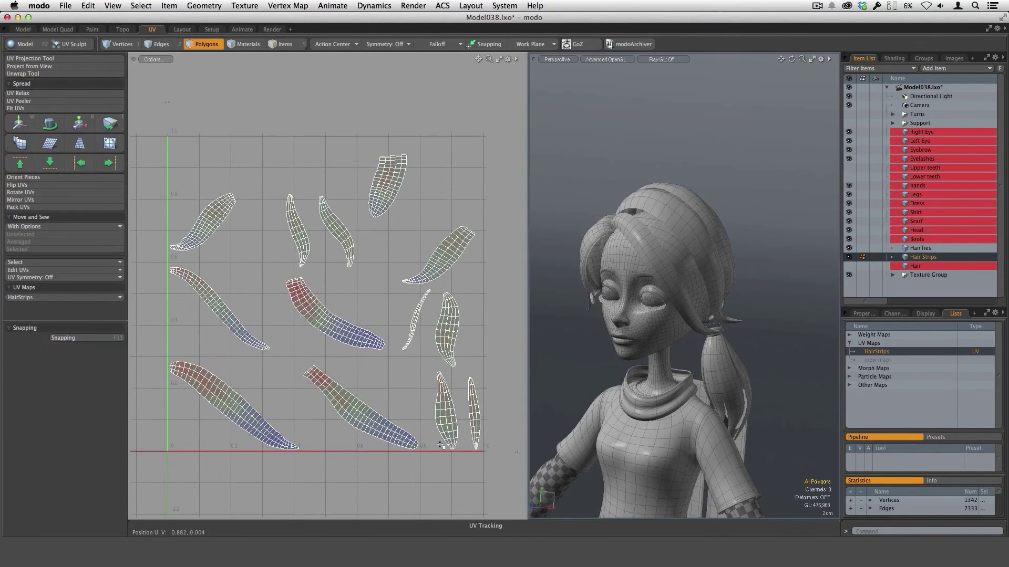
Relax the hair strip UVs with UV Relax in Adaptive mode at 67 iterations
left_click(42, 98)
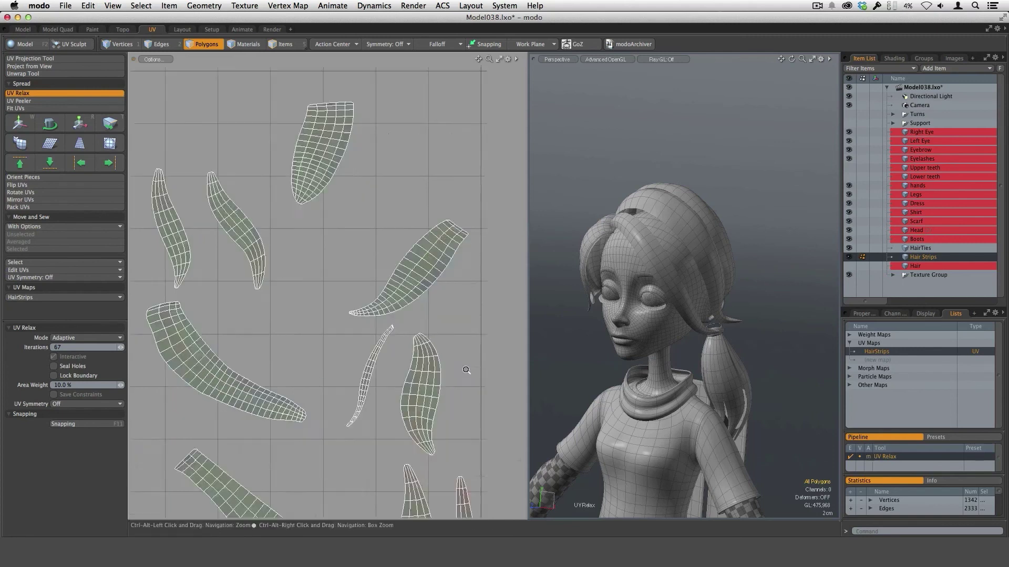
left_click_drag(466, 368, 447, 415, "ctrl+alt")
left_click_drag(462, 426, 475, 372, "alt+shift")
key("q")
scroll(462, 420, "down", 2)
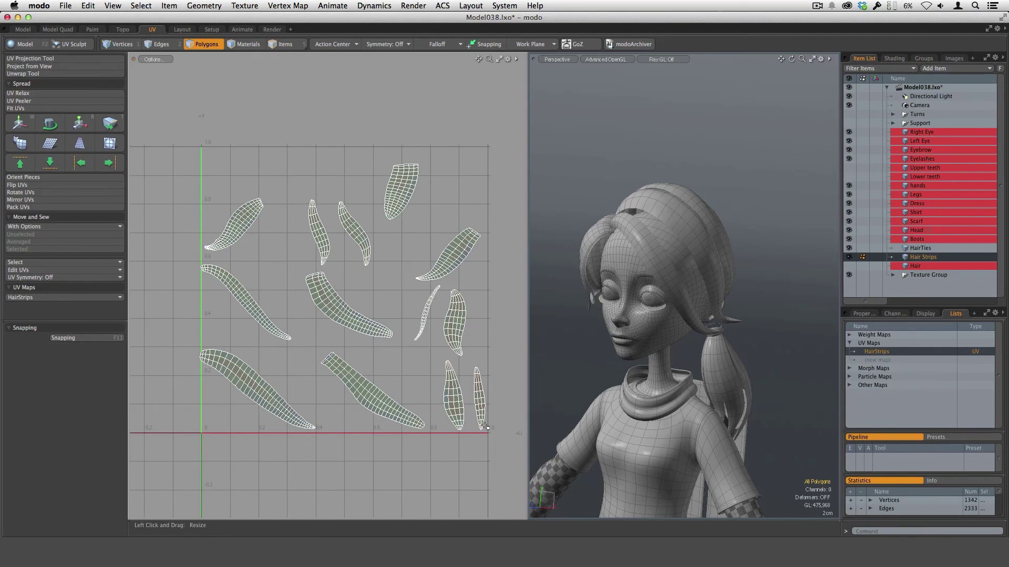
left_click_drag(421, 365, 422, 354, "alt")
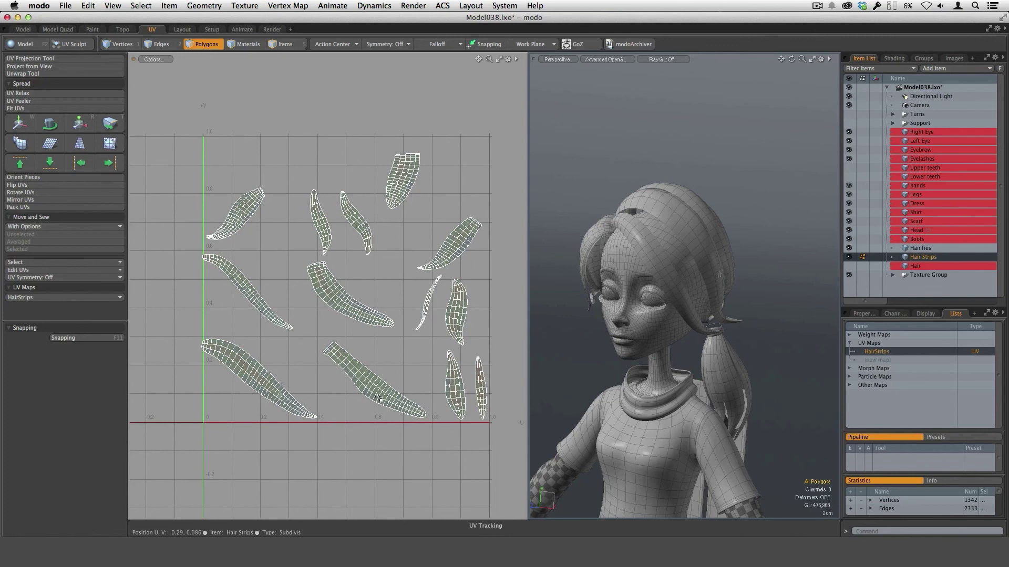
left_click_drag(459, 438, 442, 405, "alt")
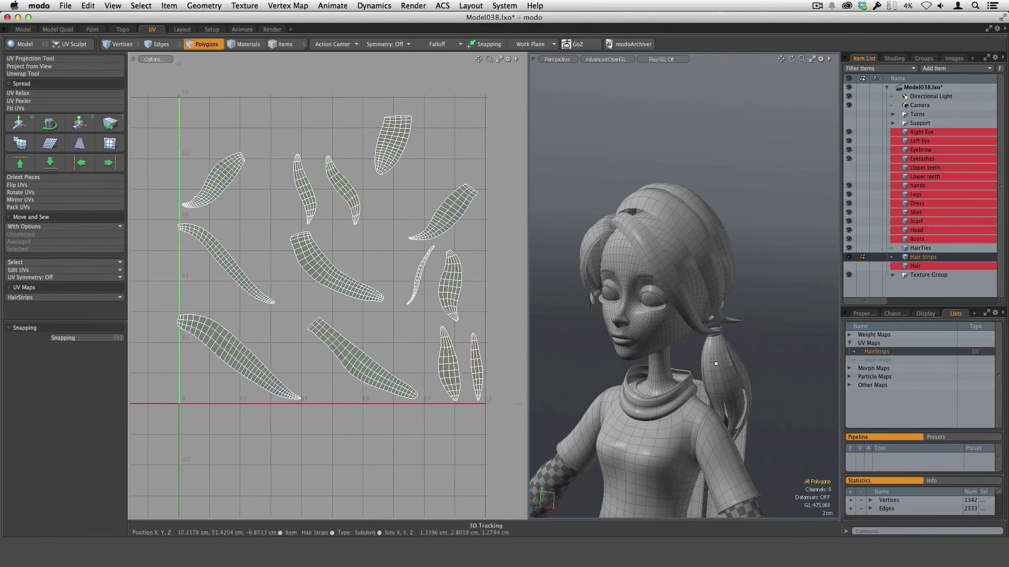
Select the ponytail's strips on the model to identify their UV pieces, and clear the selection
mouse_move(758, 358)
middle_mouse_down()
mouse_move(693, 370)
mouse_move(786, 382)
middle_mouse_up()
key("bracketright")
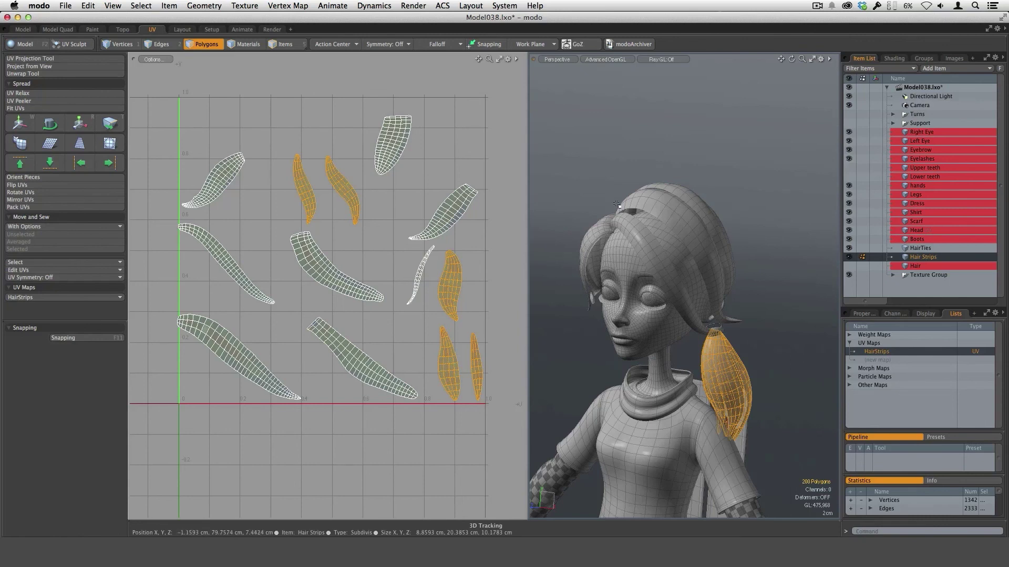
left_click(439, 422)
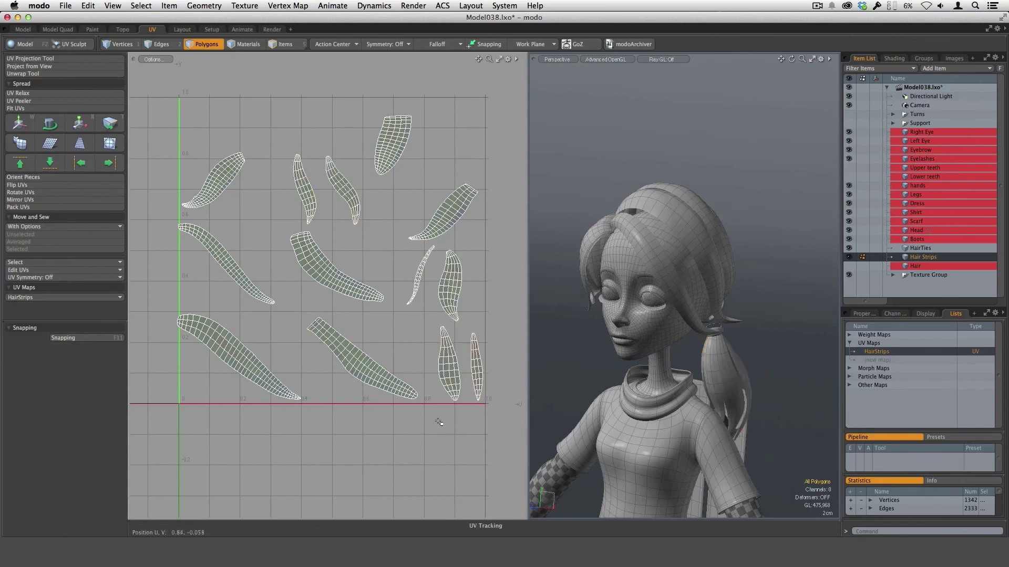
Export the packed HairStrips UV layout as an EPS template, overwriting HairStrips.EPS in the Tex folder
scroll(427, 413, "up", 2)
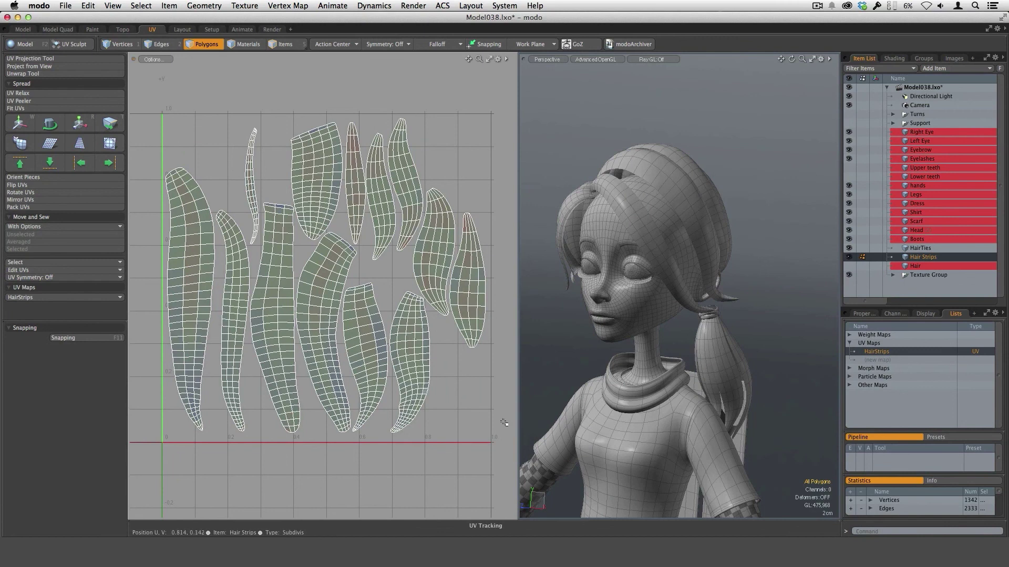
left_click_drag(483, 442, 485, 437, "alt+shift")
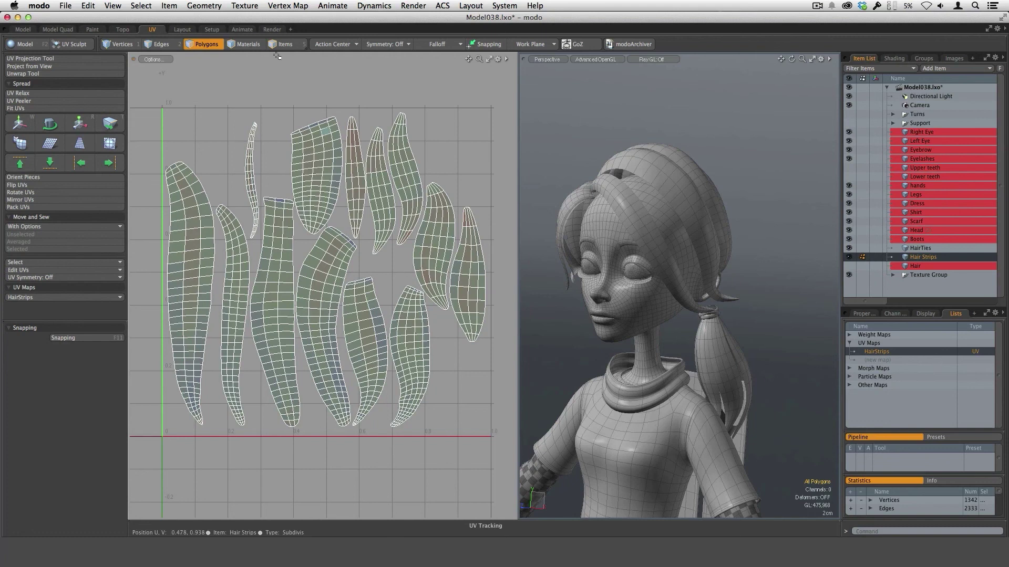
left_click(288, 10)
mouse_move(245, 6)
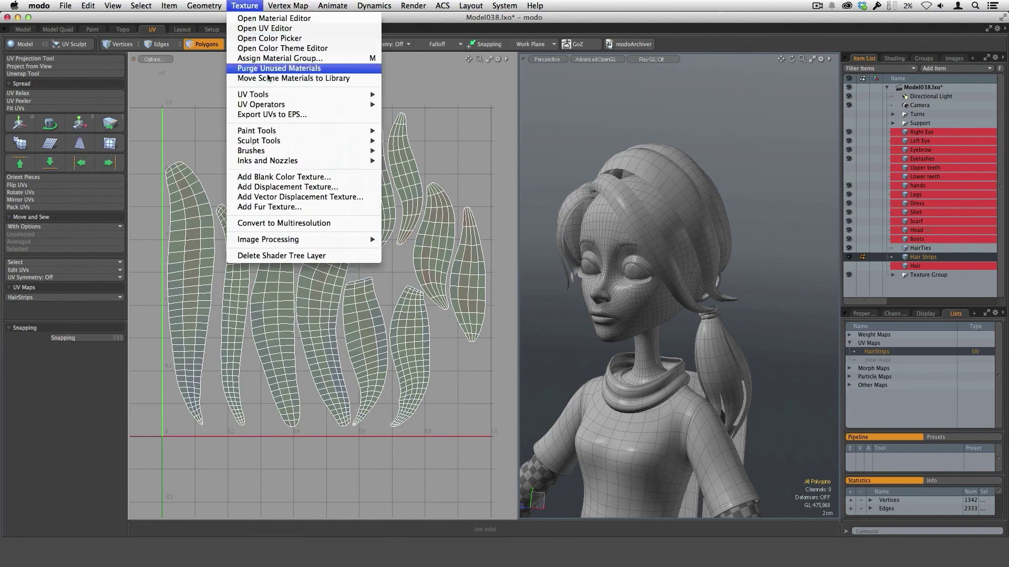
left_click(278, 115)
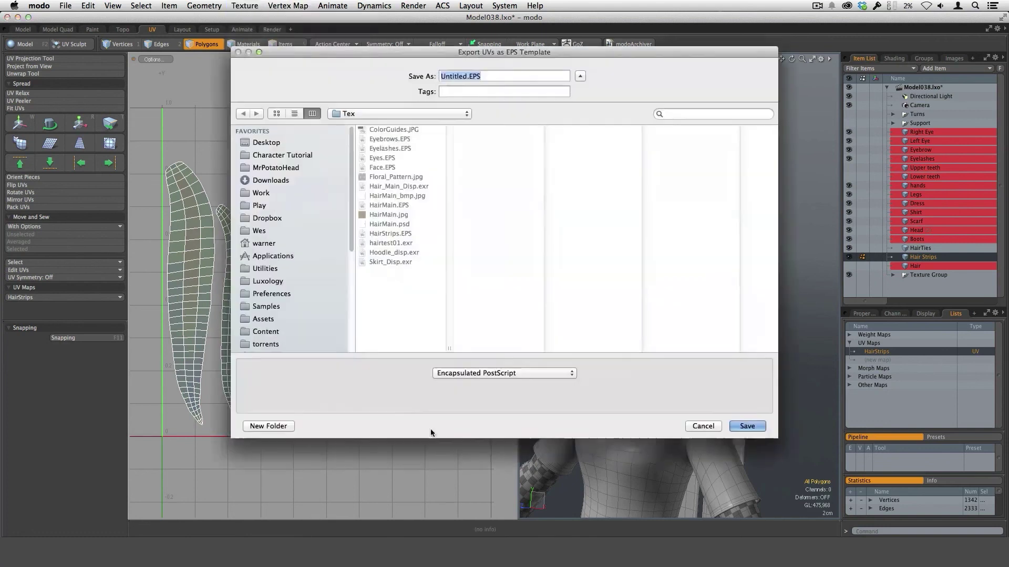
left_click(391, 234)
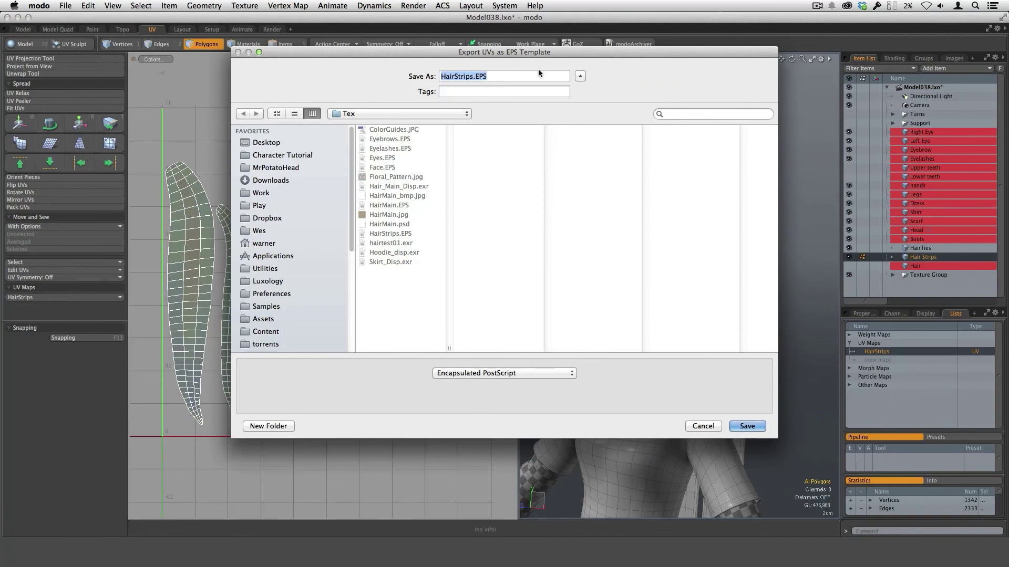
left_click(746, 427)
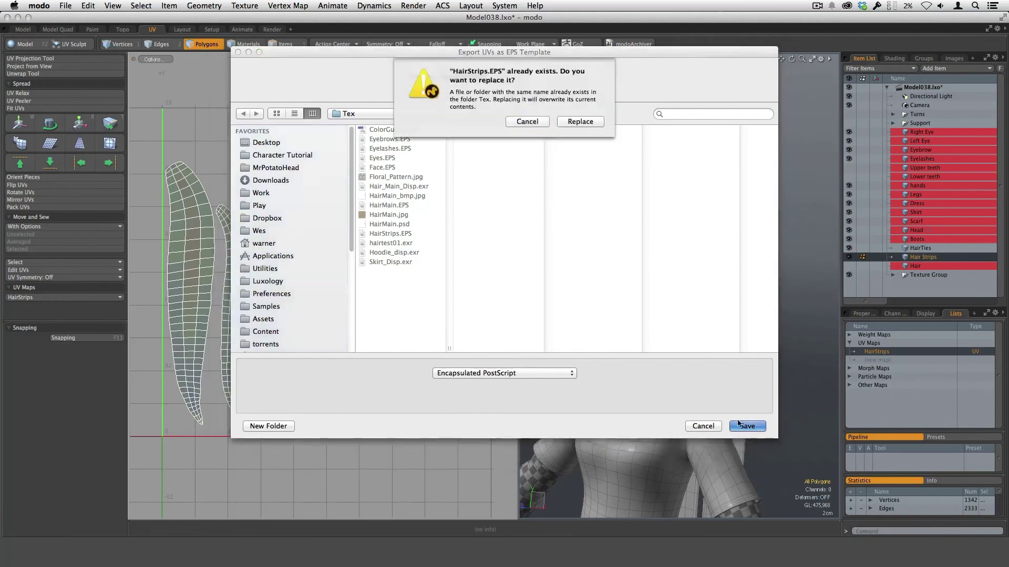
left_click(584, 123)
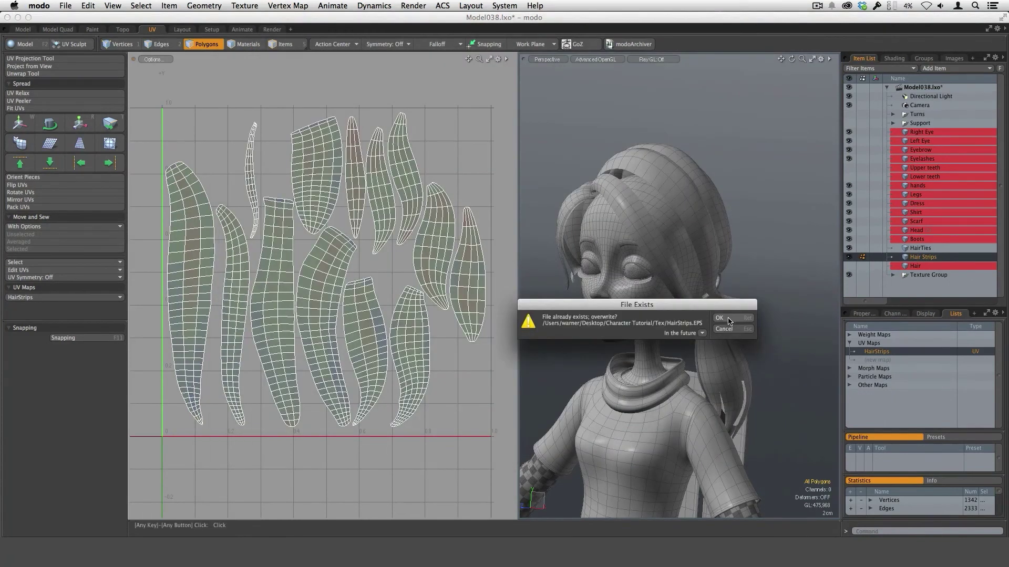
left_click(720, 318)
Make the Hair mesh the active item and isolate it by hiding all other meshes
left_click_drag(622, 347, 642, 349, "alt")
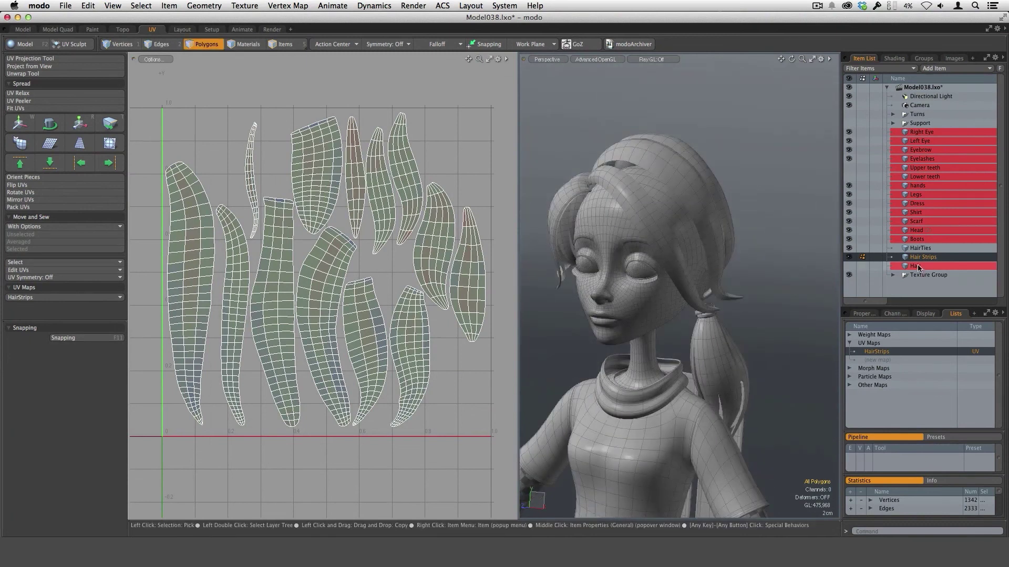
left_click(917, 267)
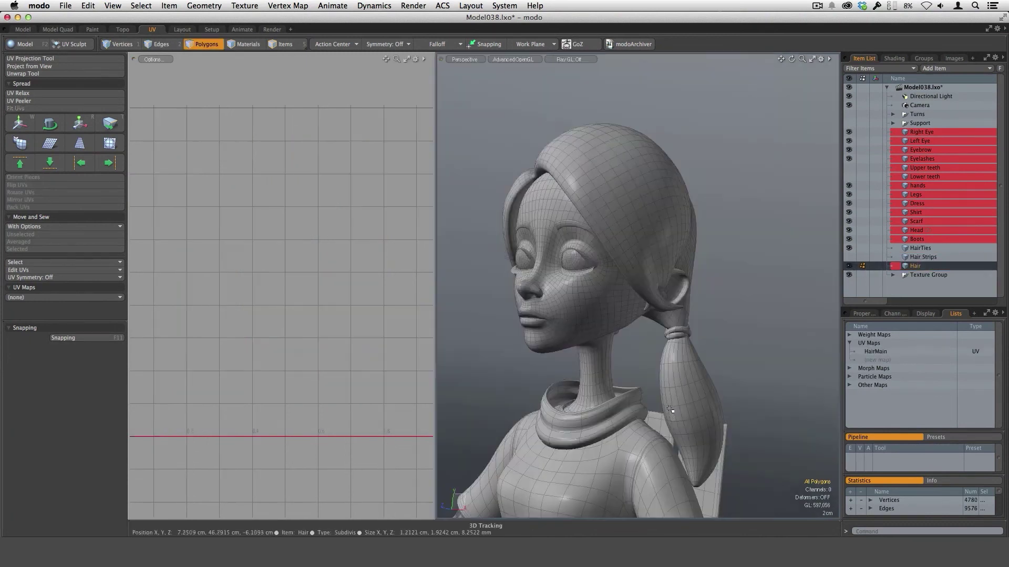
key("shift+h")
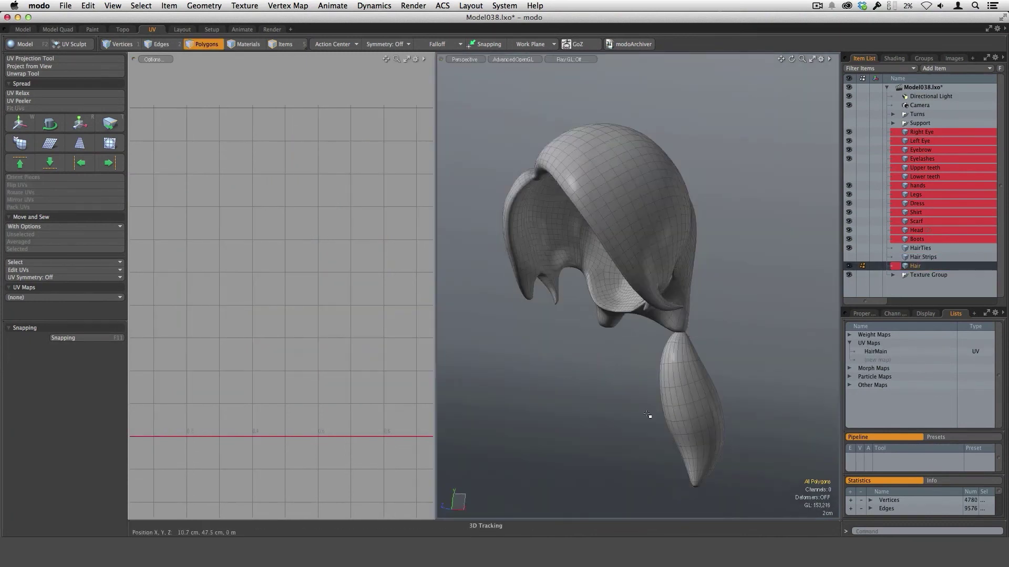
Select the ponytail on the Hair mesh to check which polygons are connected to it, and clear the selection
left_click_drag(684, 328, 682, 358, "alt")
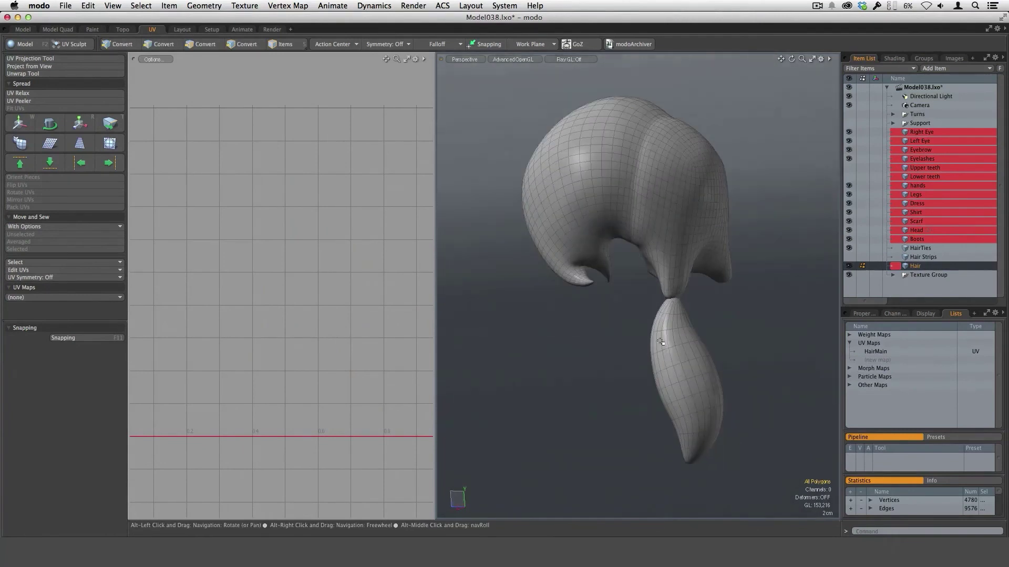
double_click(678, 267)
double_click(694, 395)
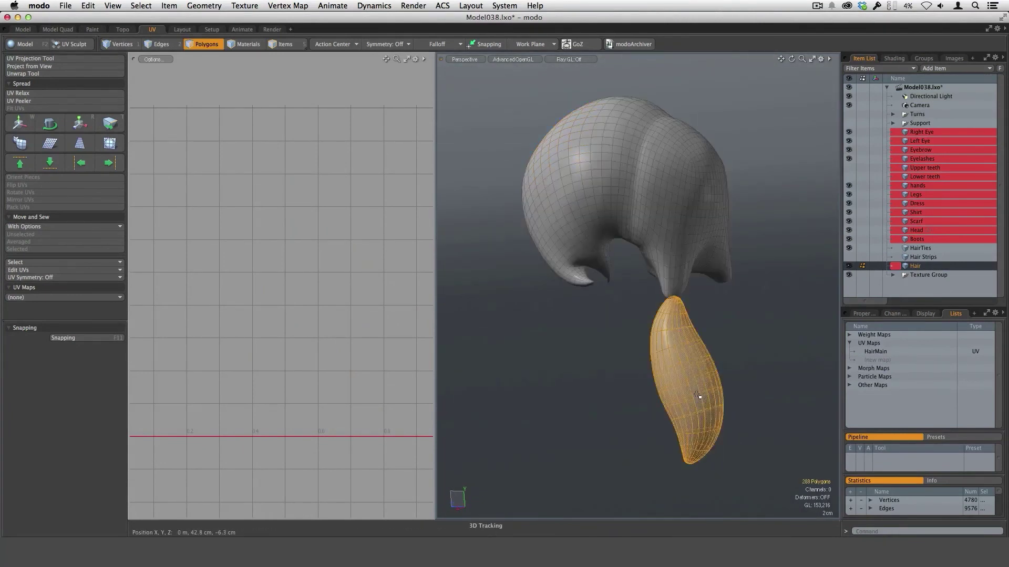
left_click(718, 328)
Switch to edge selection and make HairMain the active UV map
mouse_move(718, 329)
left_mouse_down("alt")
mouse_move(766, 331)
mouse_move(716, 308)
mouse_move(706, 327)
left_mouse_up("alt")
key("2")
left_click(876, 352)
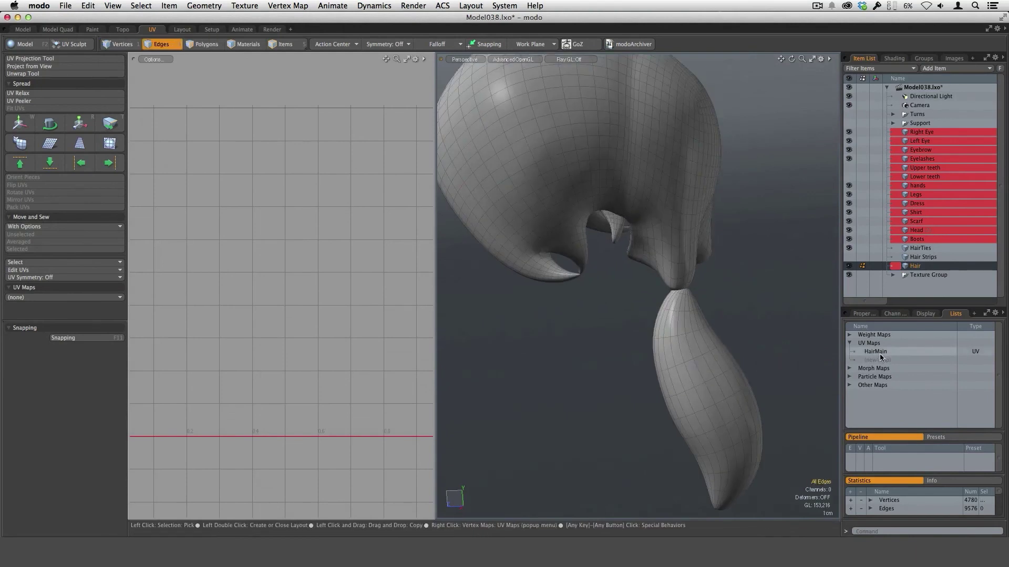
left_click_drag(410, 397, 345, 407, "ctrl+alt")
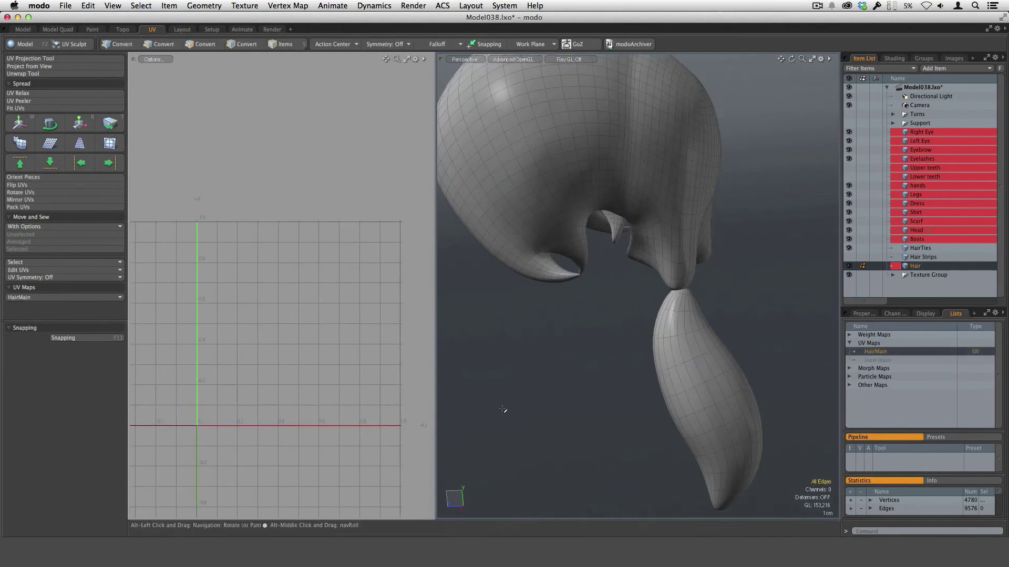
Try to unwrap the Hair mesh using the ponytail's lengthwise edge loop as the seam
left_click_drag(739, 349, 709, 343, "alt")
left_click(681, 356)
double_click(680, 356)
left_click_drag(763, 416, 720, 402, "ctrl+alt")
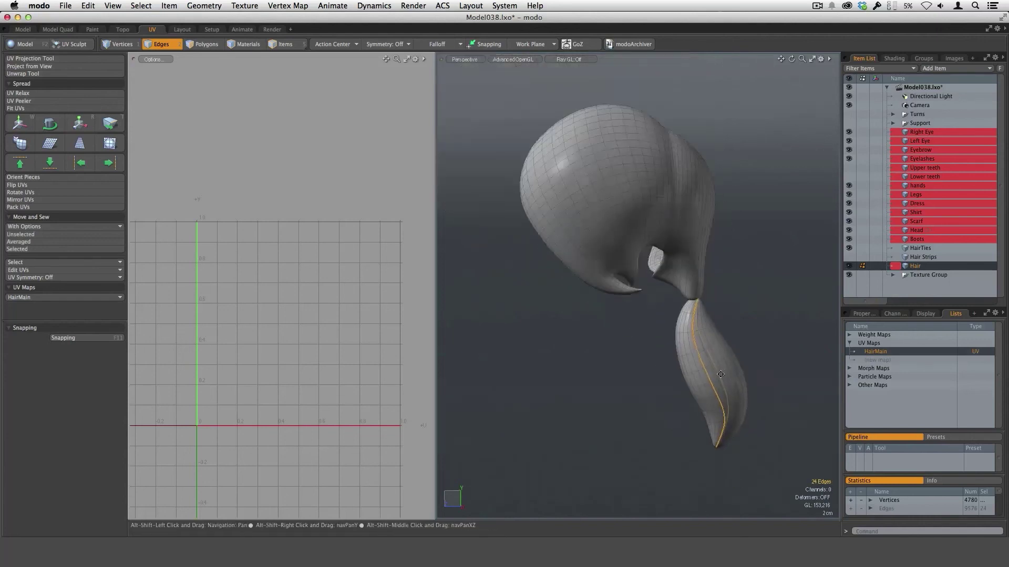
left_click_drag(721, 368, 727, 322, "alt")
left_click(33, 74)
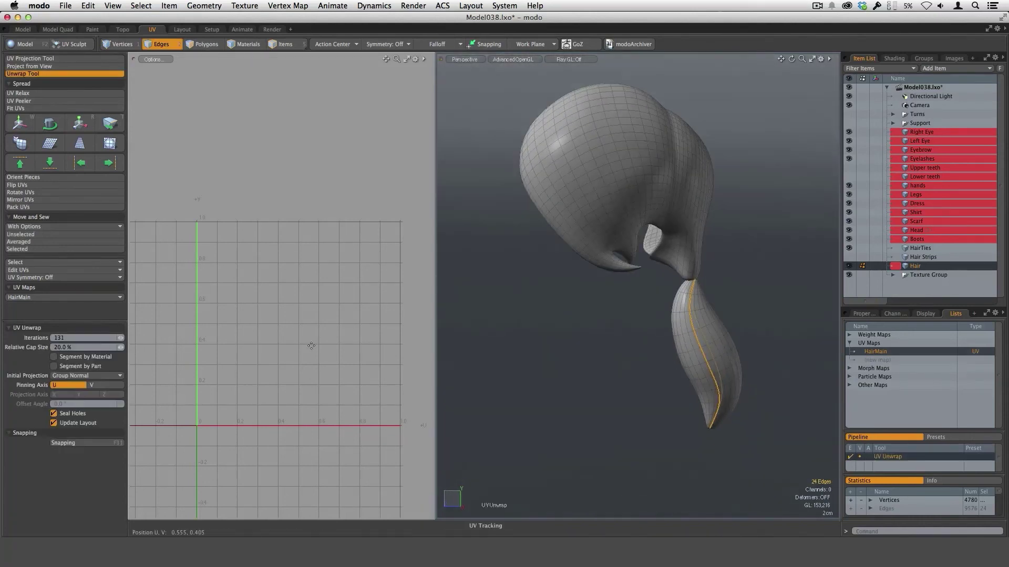
left_click_drag(313, 348, 356, 391)
key("3")
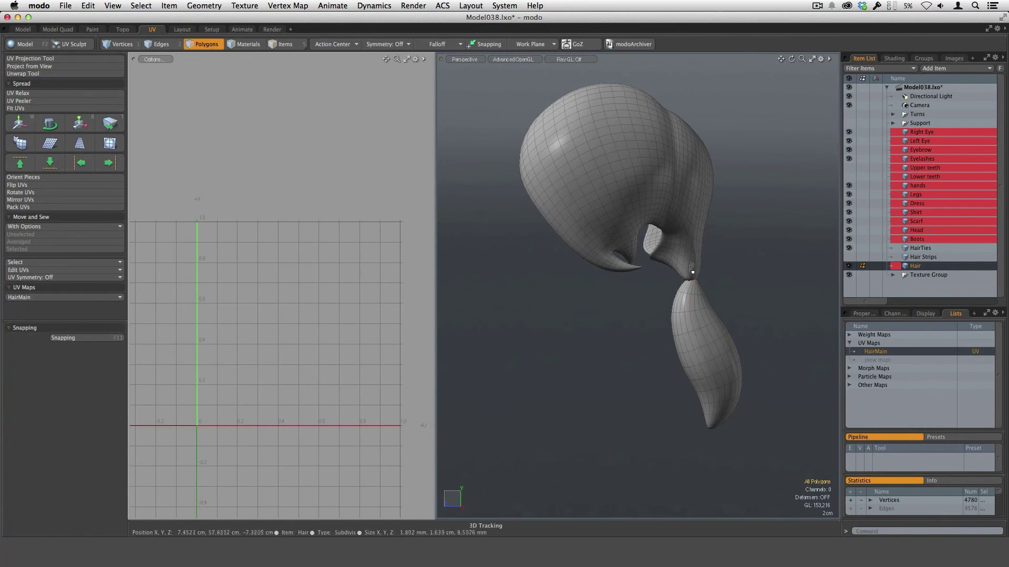
Select the connected polygons of the main head hair and hide them, leaving only the ponytail in view
double_click(689, 267)
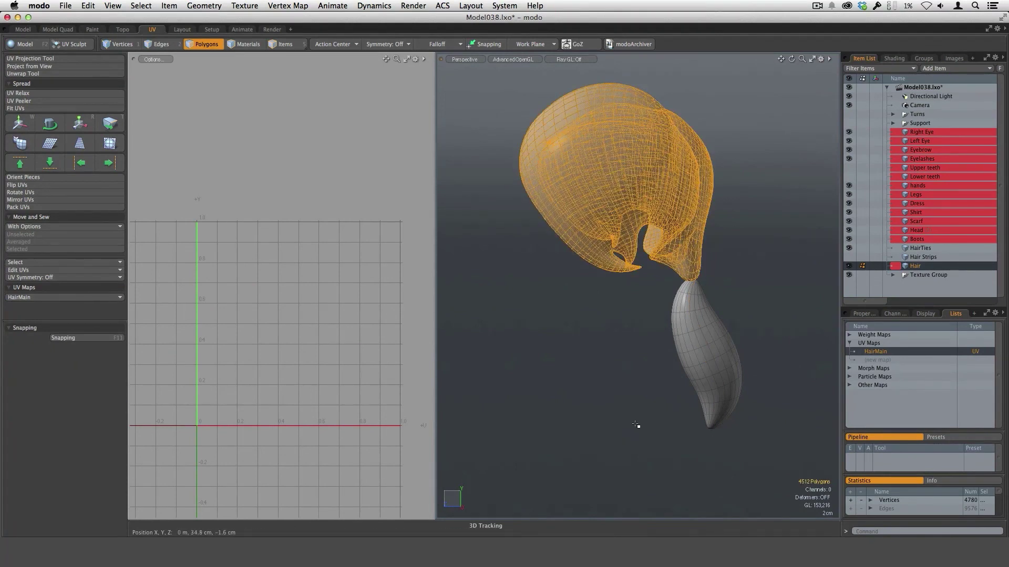
key("h")
key("2")
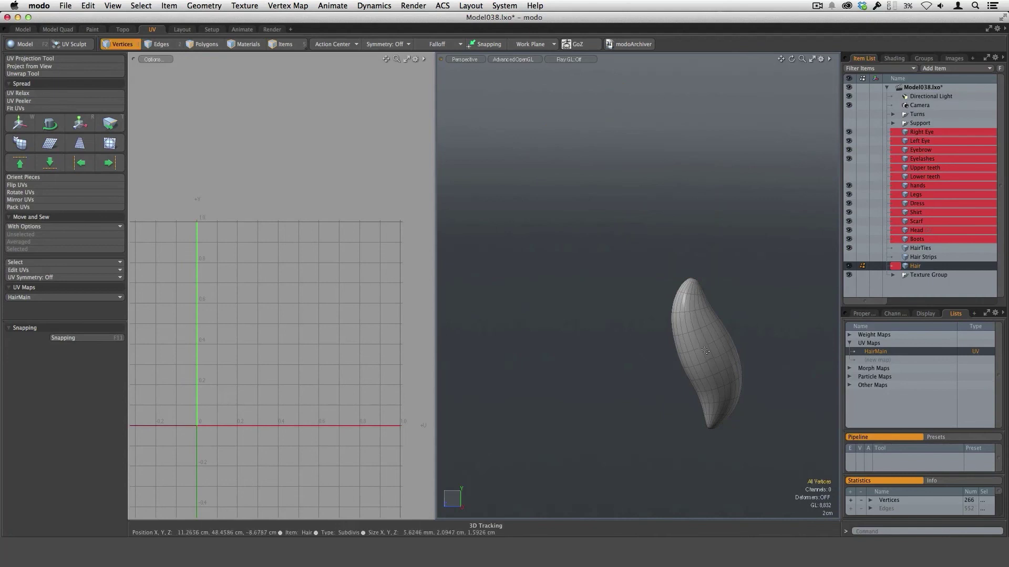
Unwrap the ponytail into two halves along its lengthwise edge loop, using 131 iterations and Group Normal as initial projection
double_click(710, 362)
left_click_drag(736, 306, 743, 329, "alt")
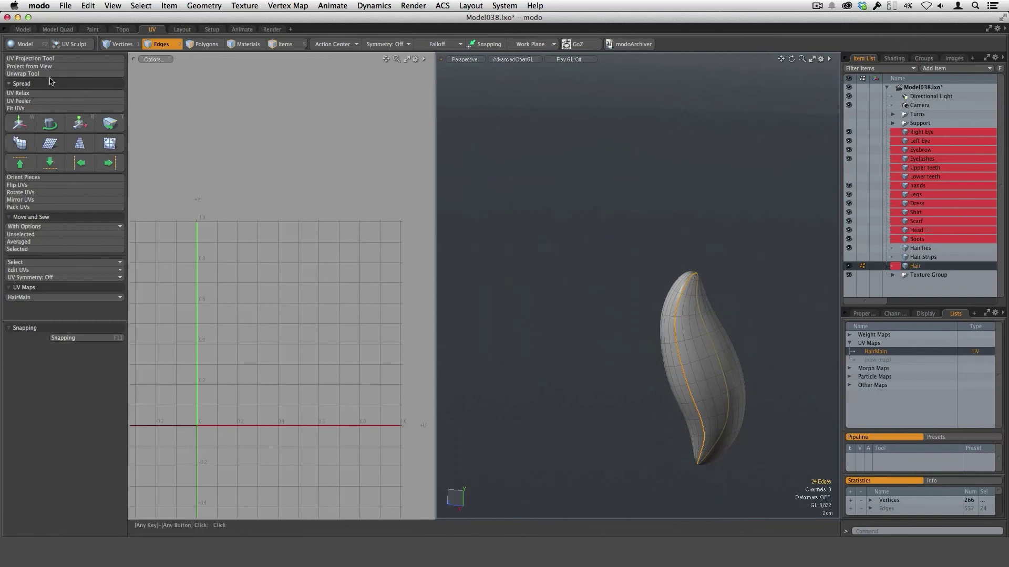
left_click(32, 75)
left_click(304, 369)
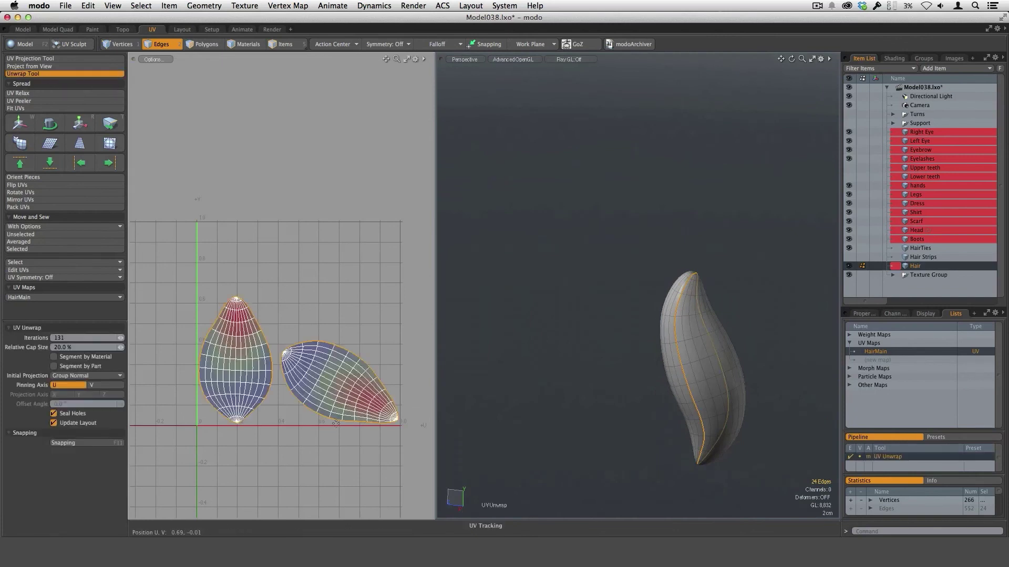
left_click_drag(336, 423, 494, 352, "ctrl+alt")
key("space")
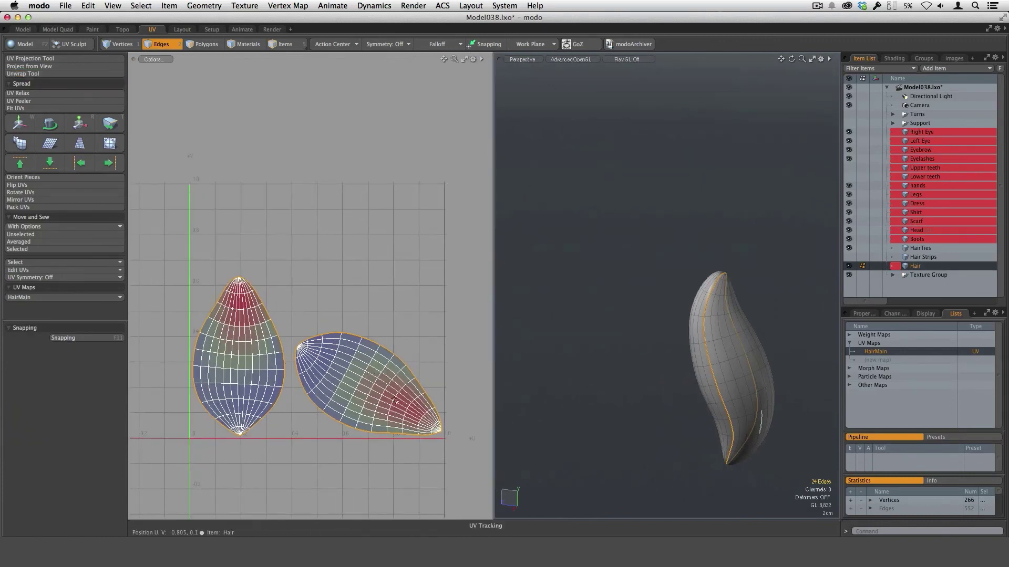
Relax the two ponytail UV pieces with UV Relax in Adaptive mode at 67 iterations
left_click(68, 93)
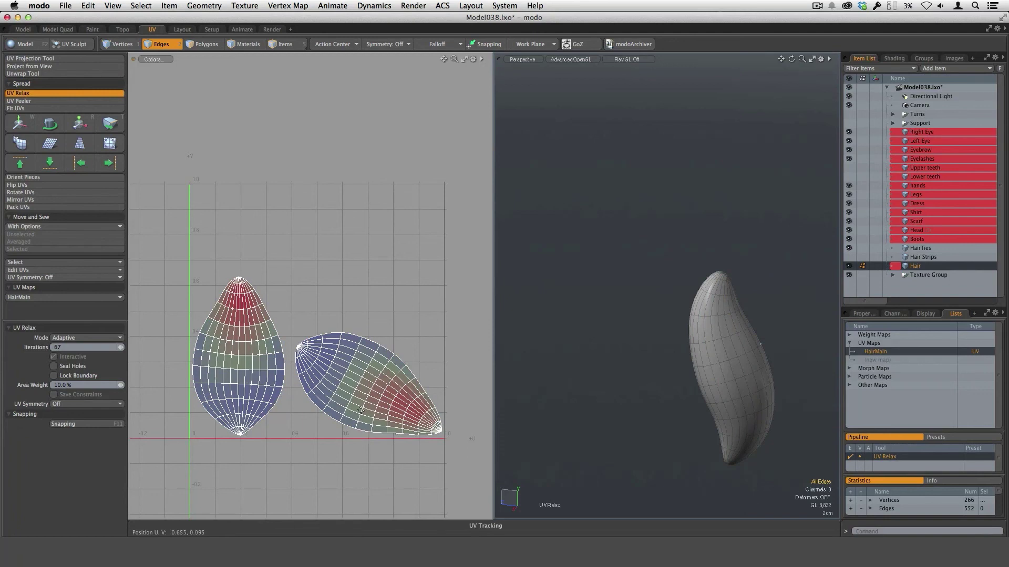
left_click(423, 468)
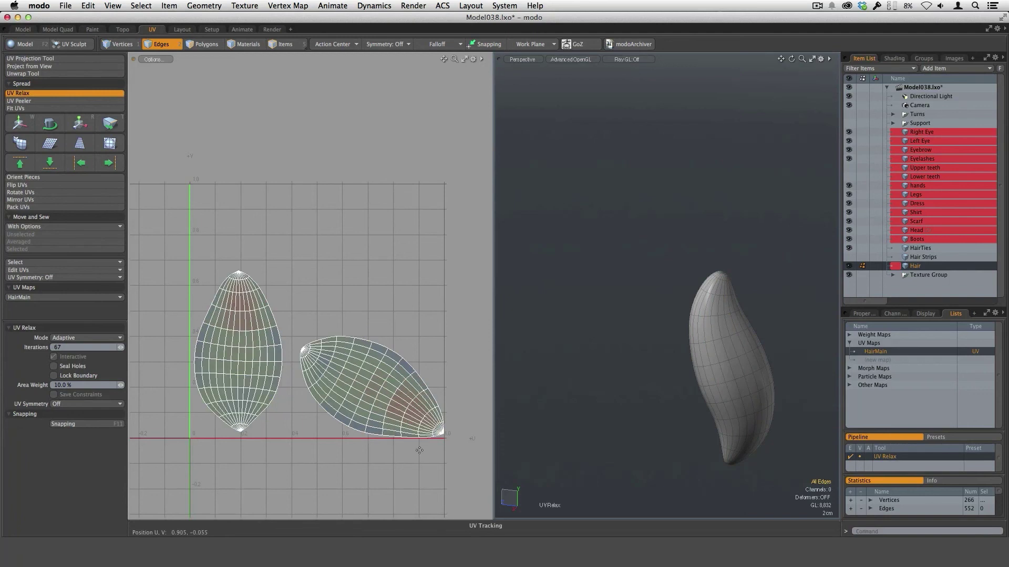
key("space")
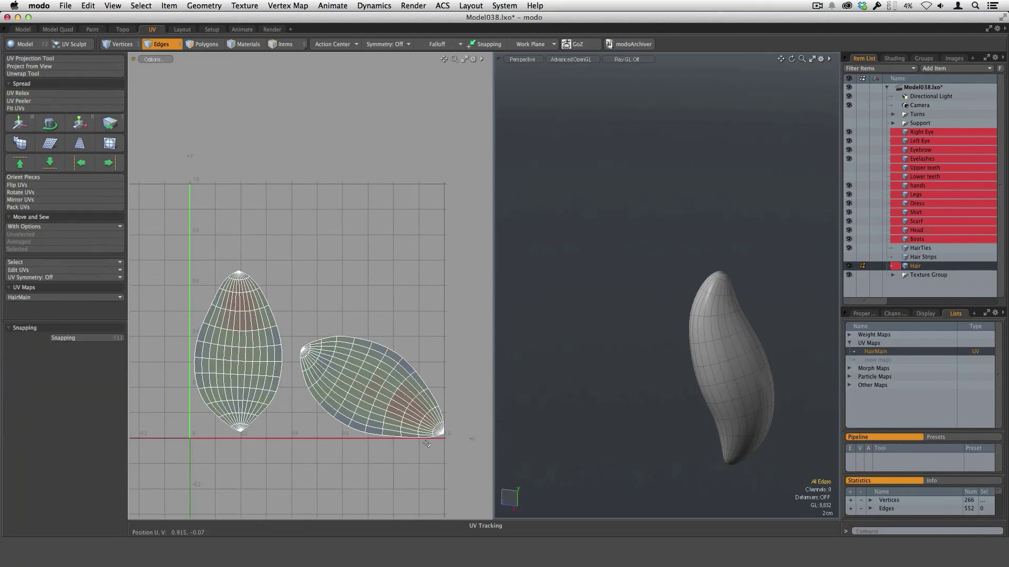
Identify the upper end of each ponytail UV piece, then rotate the tilted piece upright and place it beside the other
key("3")
left_click_drag(318, 345, 316, 352)
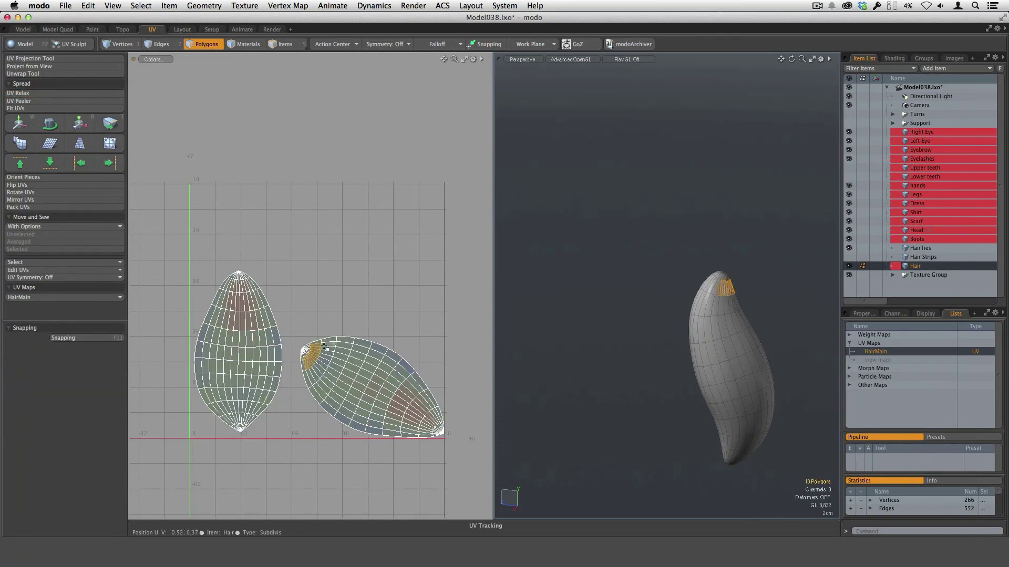
mouse_move(226, 282)
left_mouse_down("shift")
mouse_move(246, 286)
mouse_move(229, 286)
left_mouse_up("shift")
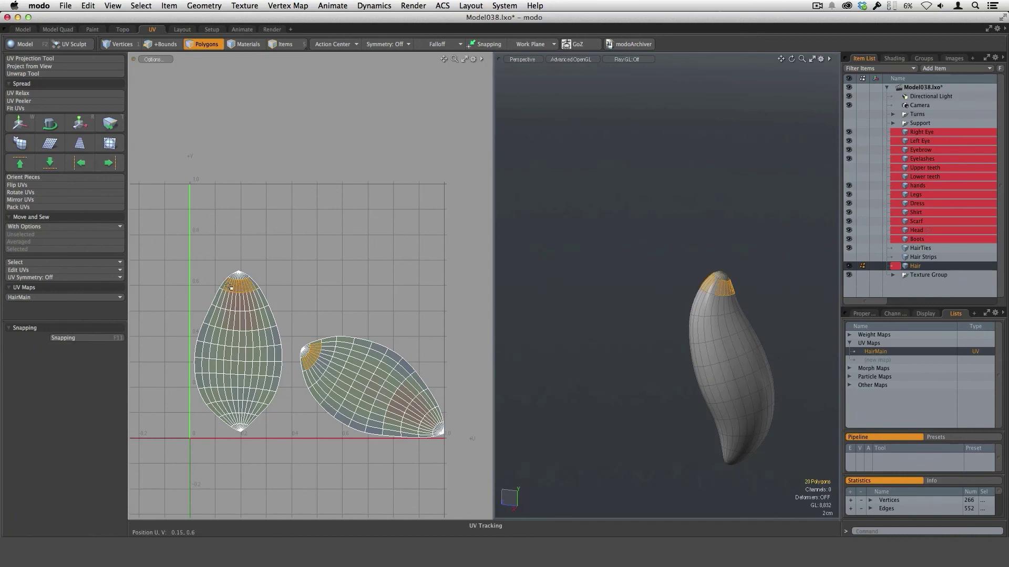
double_click(439, 411)
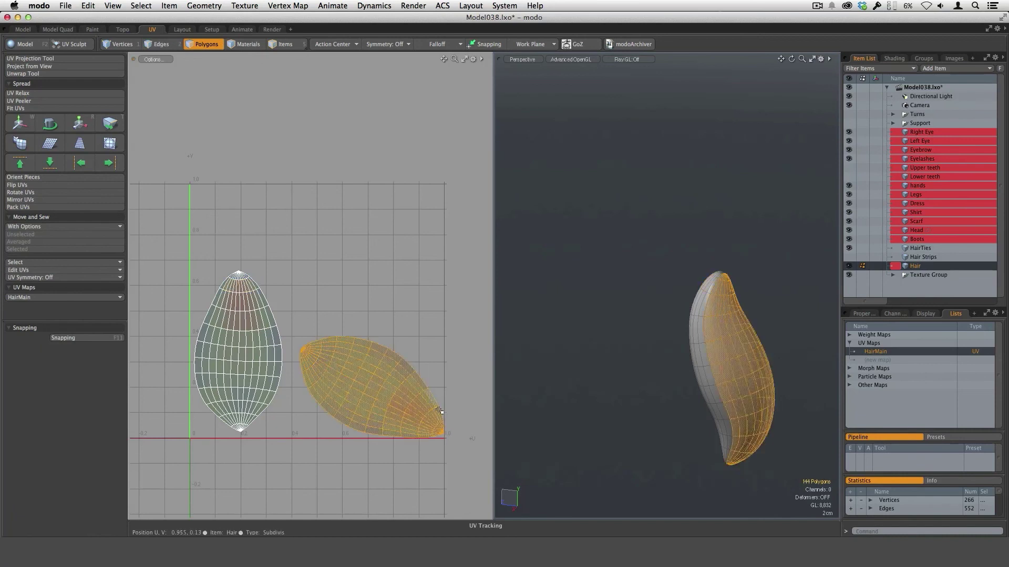
key("e")
left_click_drag(433, 374, 385, 445)
key("w")
key("space")
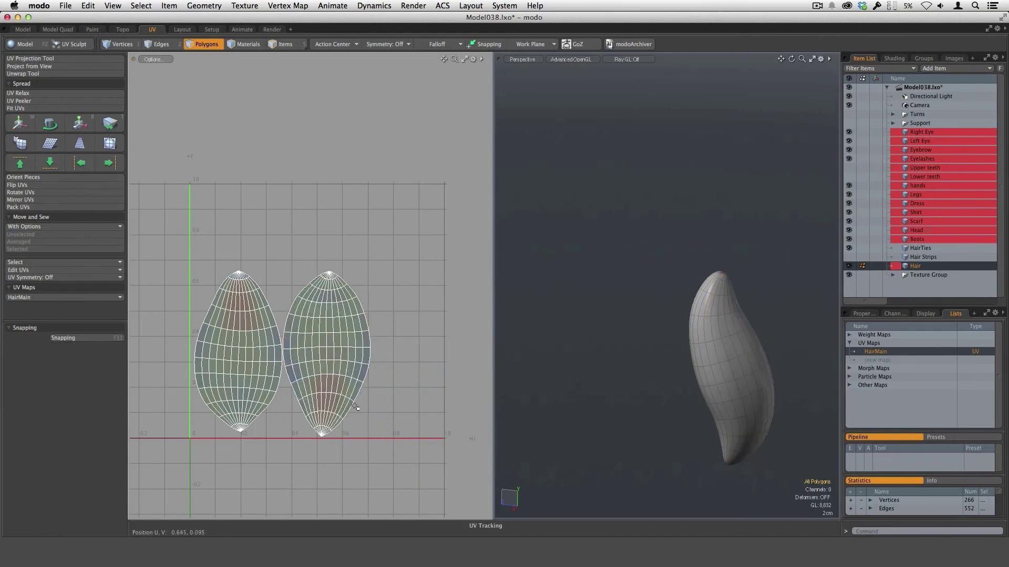
left_click(356, 414)
left_click_drag(234, 286, 348, 288)
left_click(380, 350)
Move both ponytail UV pieces sideways out of the 0–1 UV square, past its vertical axis
left_click_drag(398, 390, 347, 403, "ctrl+alt")
left_click_drag(385, 395, 405, 393, "alt")
key("w")
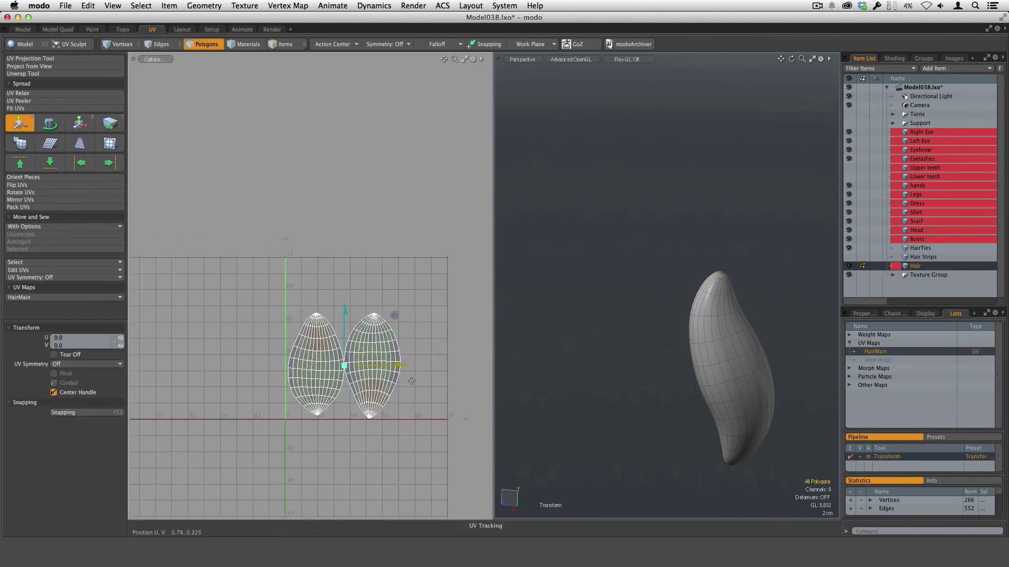
left_click_drag(401, 363, 335, 363)
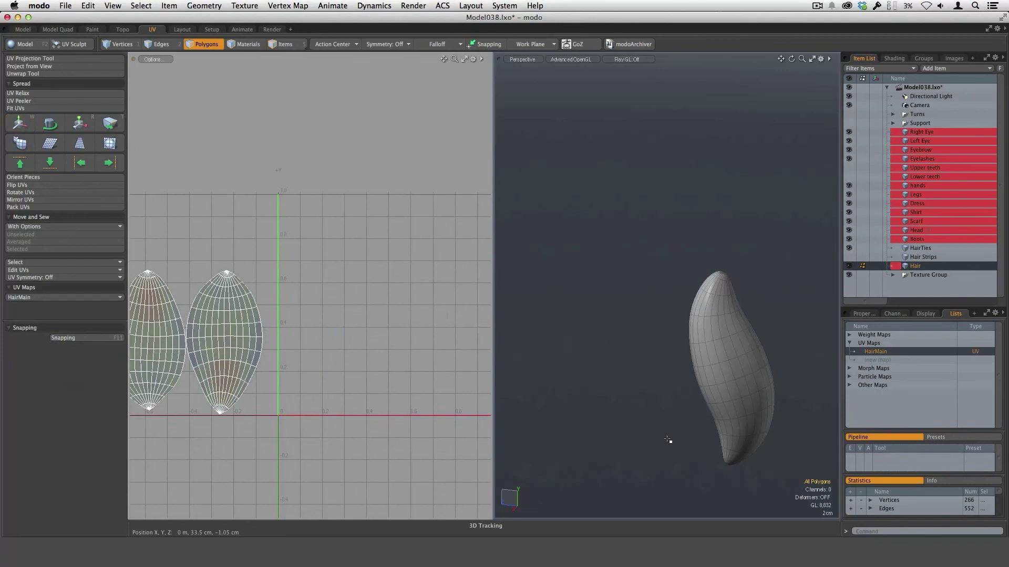
Unhide the main head hair, then select the connected ponytail polygons and hide them
key("u")
left_click_drag(716, 392, 689, 389, "ctrl+alt")
left_click_drag(720, 311, 690, 336, "alt+shift")
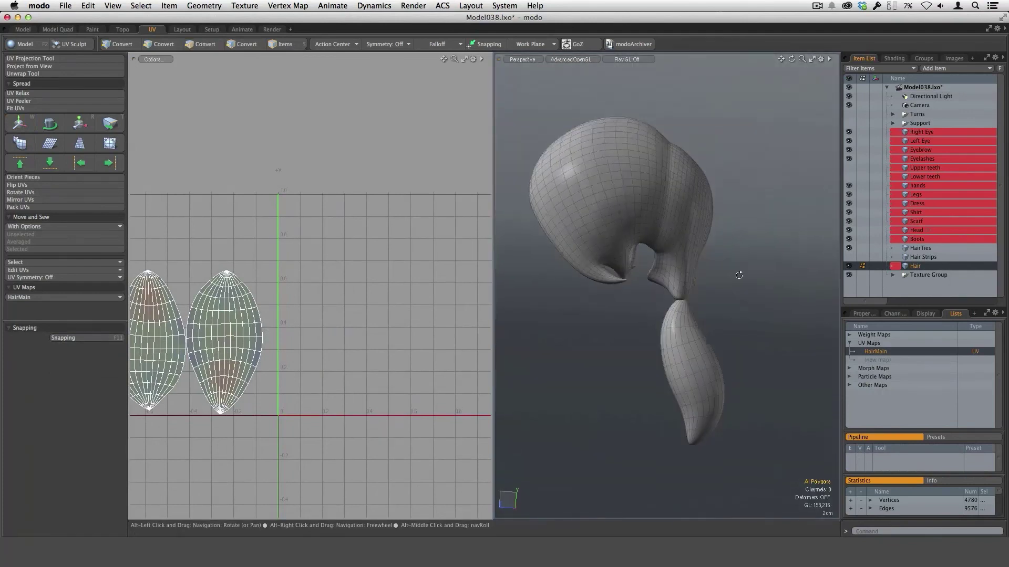
double_click(698, 371)
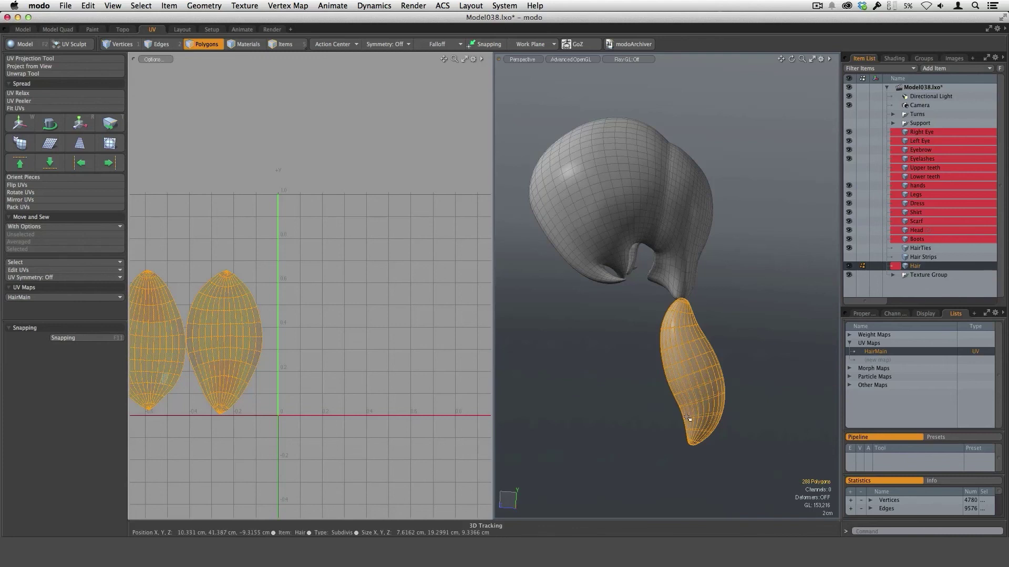
key("Delete")
Select the edge loop running around the rim of the hair's face opening as the first UV seam
left_click_drag(647, 316, 720, 202, "alt")
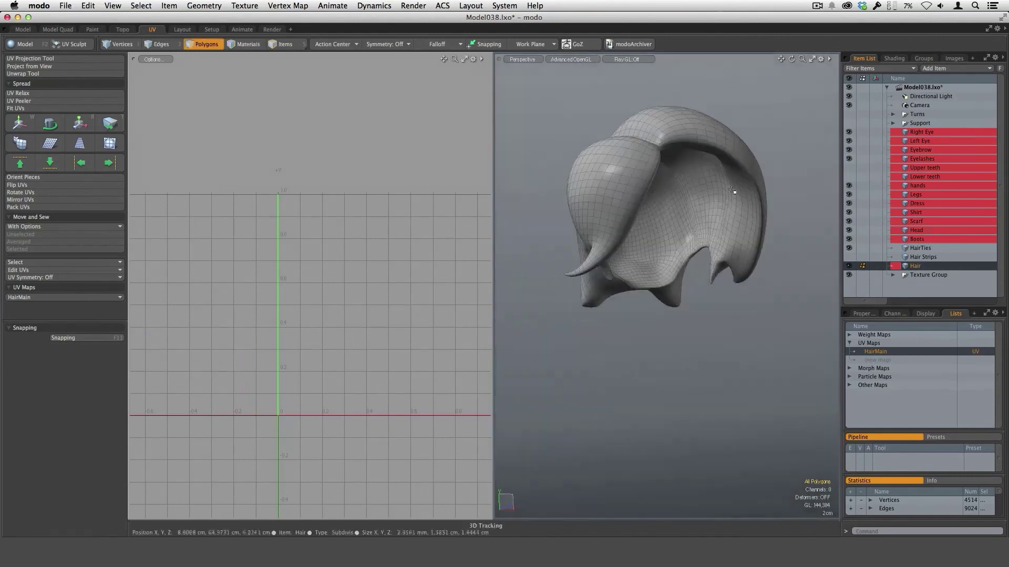
left_click_drag(683, 284, 649, 304, "alt")
left_click_drag(684, 251, 730, 214, "ctrl+alt")
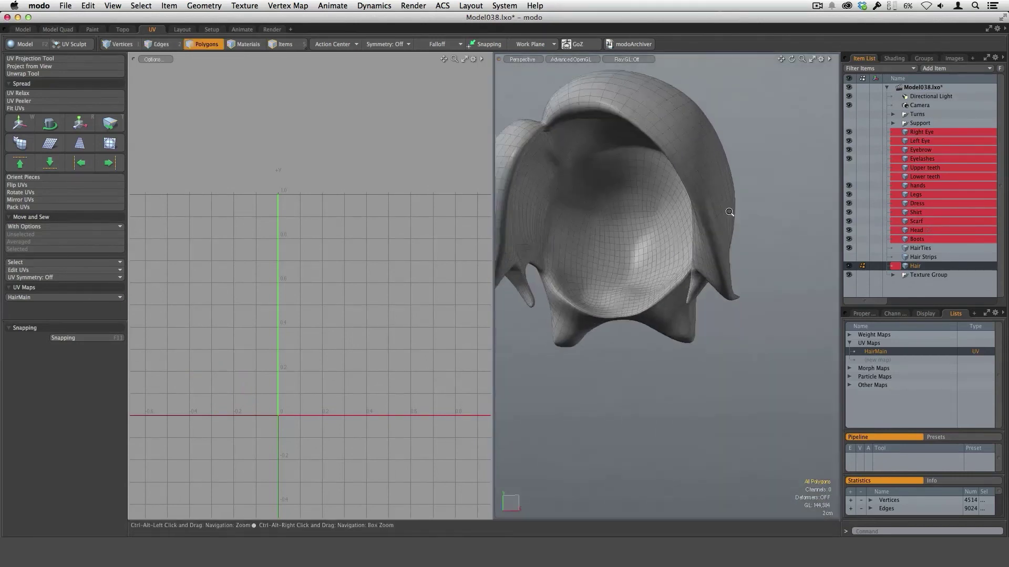
key("space")
key("space")
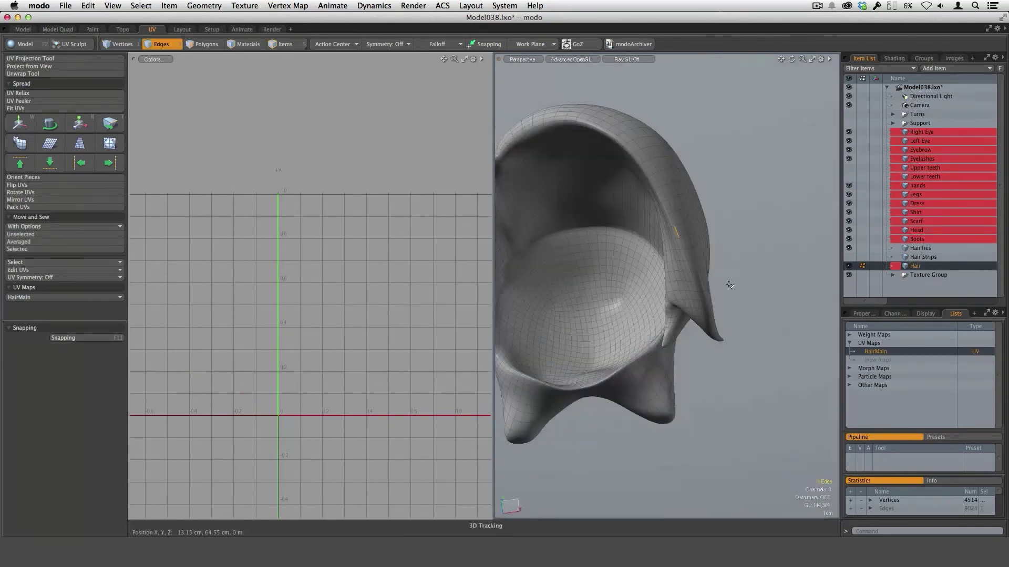
key("l")
left_click_drag(736, 279, 679, 343, "alt")
left_click_drag(661, 282, 759, 239, "alt")
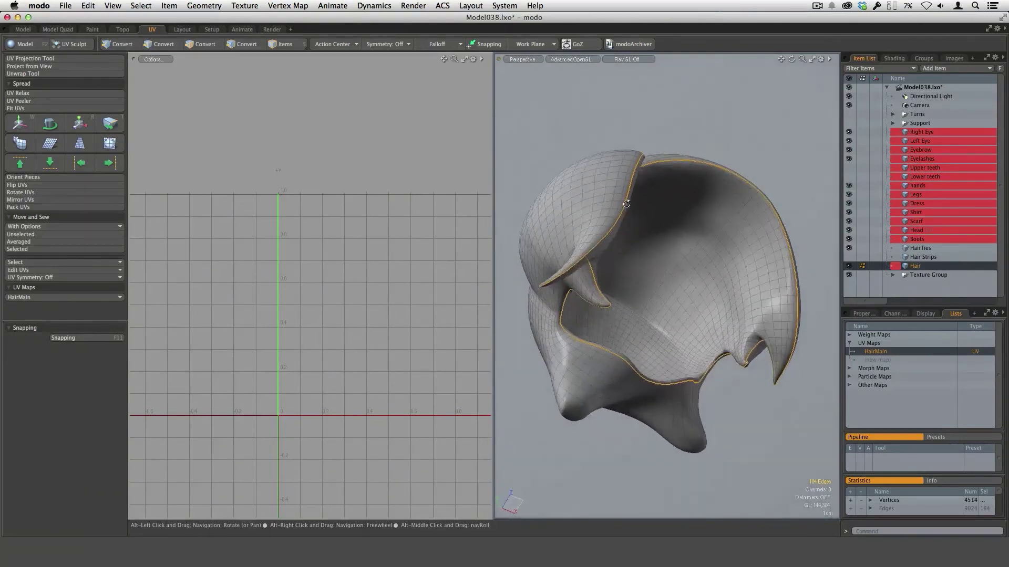
left_click_drag(658, 307, 602, 382, "alt")
left_click_drag(693, 375, 714, 445, "alt")
scroll(563, 296, "up", 8)
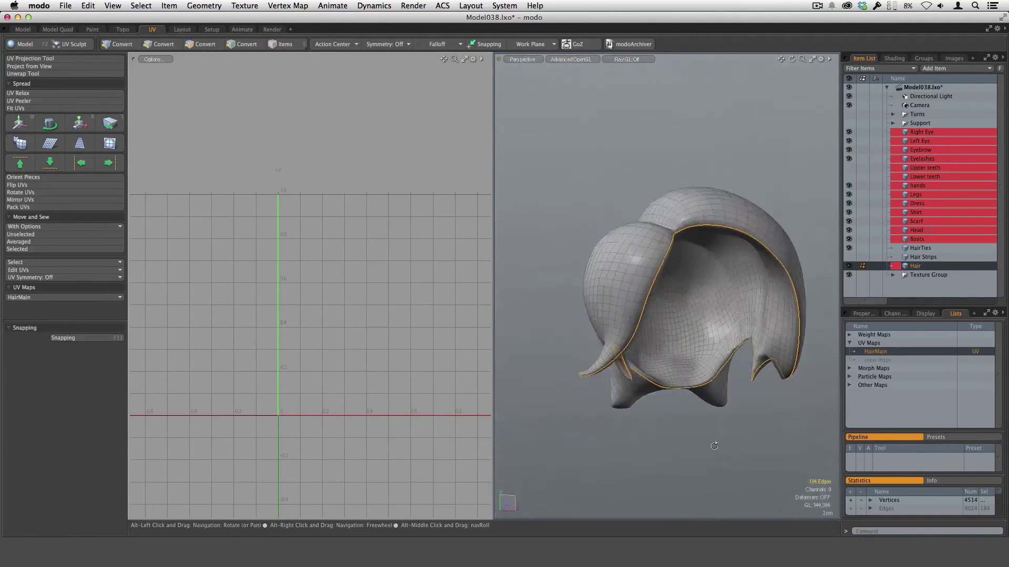
Add the crease where the front bangs meet the top of the hair to the seam selection
left_click_drag(682, 297, 683, 351, "alt")
scroll(683, 232, "up", 6)
left_click_drag(683, 351, 619, 265, "ctrl+alt")
left_click_drag(670, 357, 760, 344, "ctrl+alt")
left_click_drag(637, 380, 682, 419, "alt")
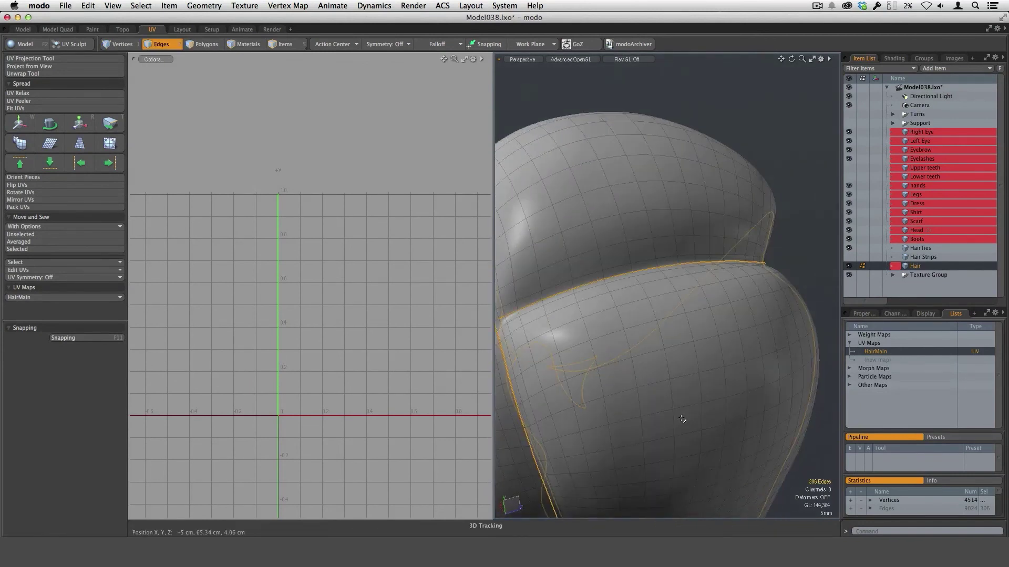
Extend the seam selection with edges running from the hair's lower rim down to the tips of the back locks
left_click_drag(682, 419, 589, 305, "alt")
key("Up")
left_click(588, 300, "shift")
left_click_drag(682, 359, 625, 360, "alt")
left_click(590, 356, "shift")
left_click_drag(663, 325, 593, 369, "alt")
key("Up")
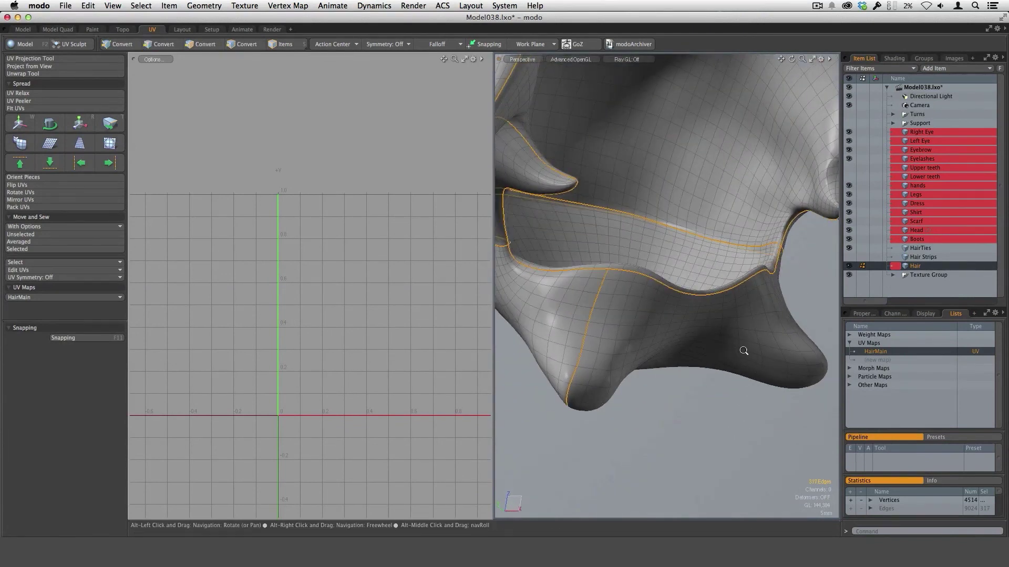
left_click_drag(743, 351, 651, 433, "alt")
left_click(641, 346, "shift")
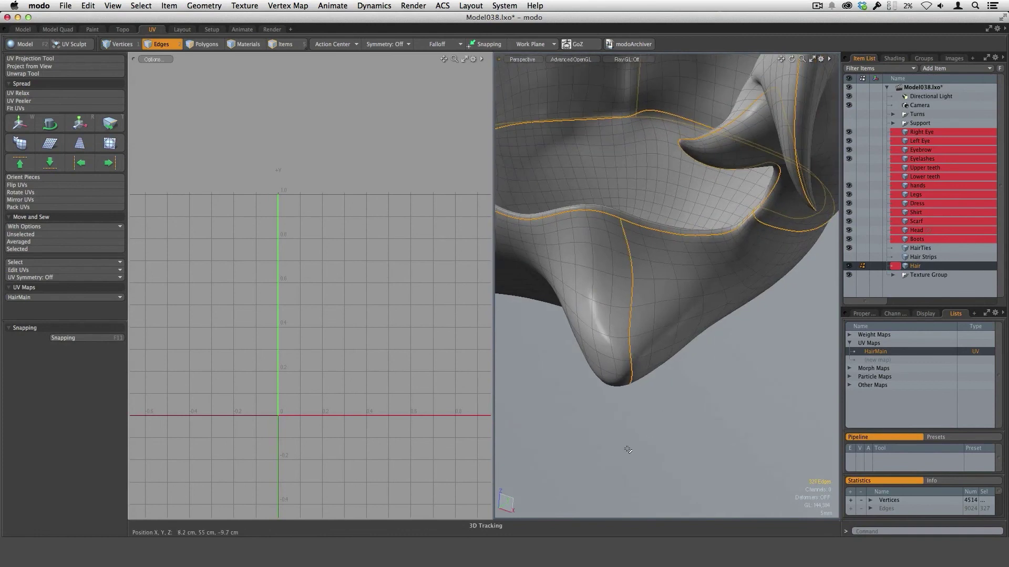
Unwrap the main head hair along the selected seams with 131 iterations and Group Normal as initial projection
left_click_drag(666, 402, 655, 335, "ctrl+alt")
left_click_drag(653, 266, 693, 352, "alt")
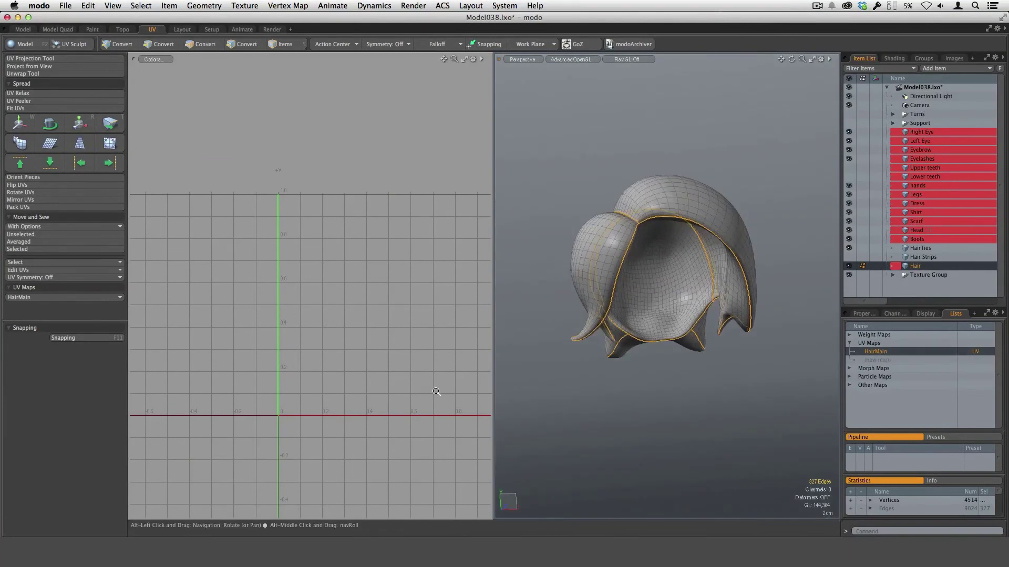
left_click_drag(436, 392, 420, 349, "ctrl+alt")
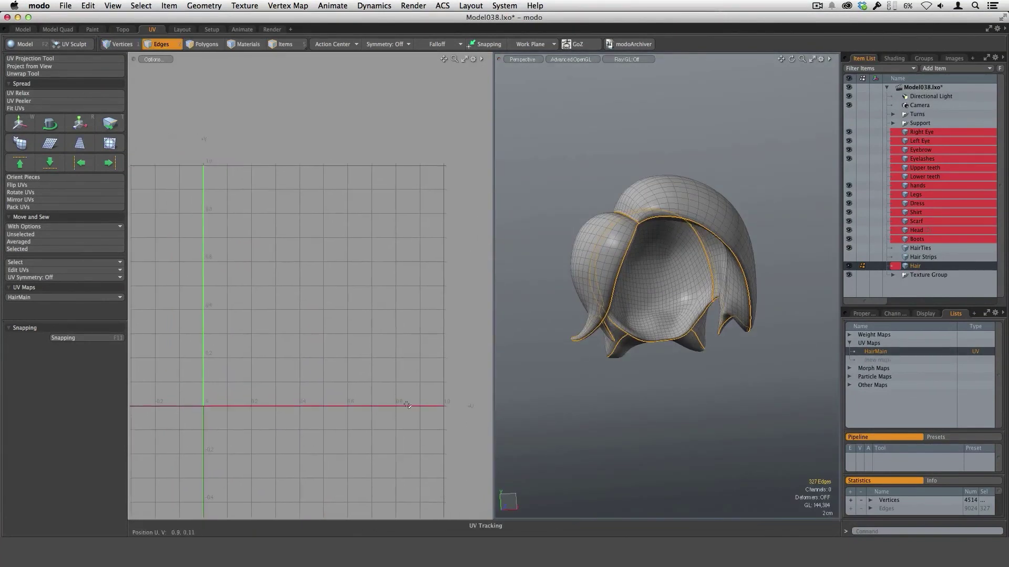
left_click(43, 74)
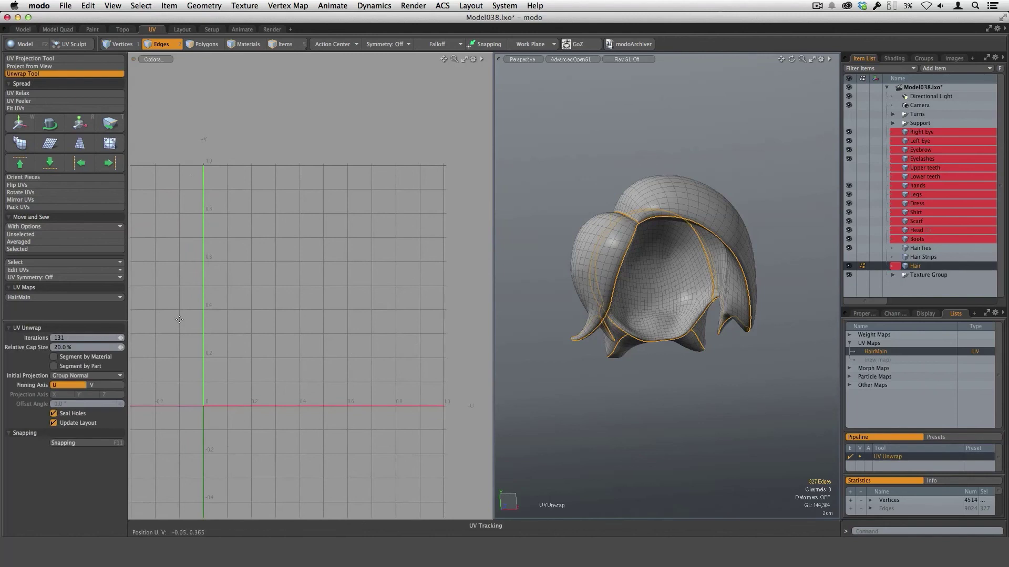
left_click(354, 318)
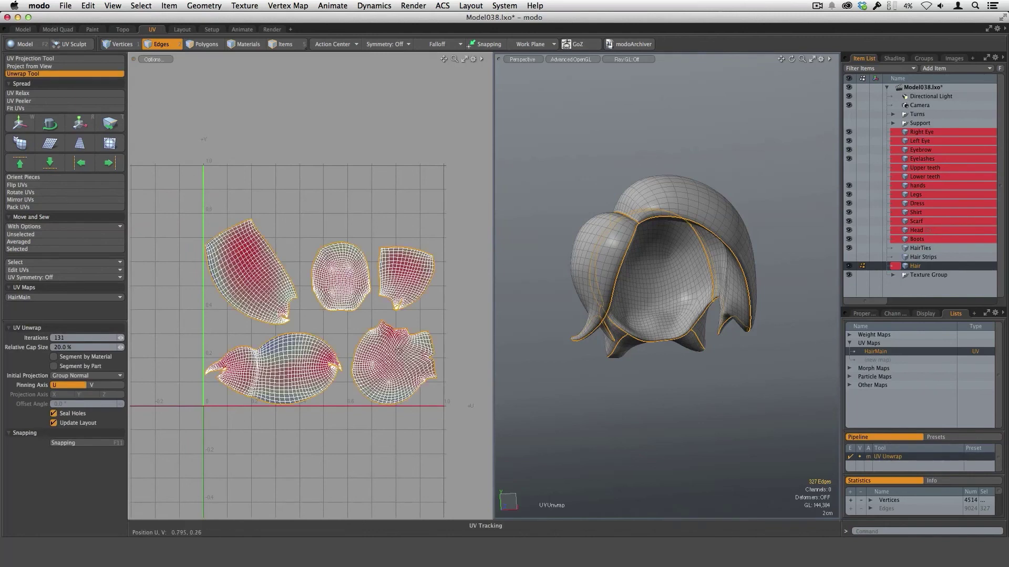
Widen the UV viewport at the expense of the 3D view to inspect the unwrapped hair islands
left_click_drag(398, 351, 318, 378, "ctrl+alt")
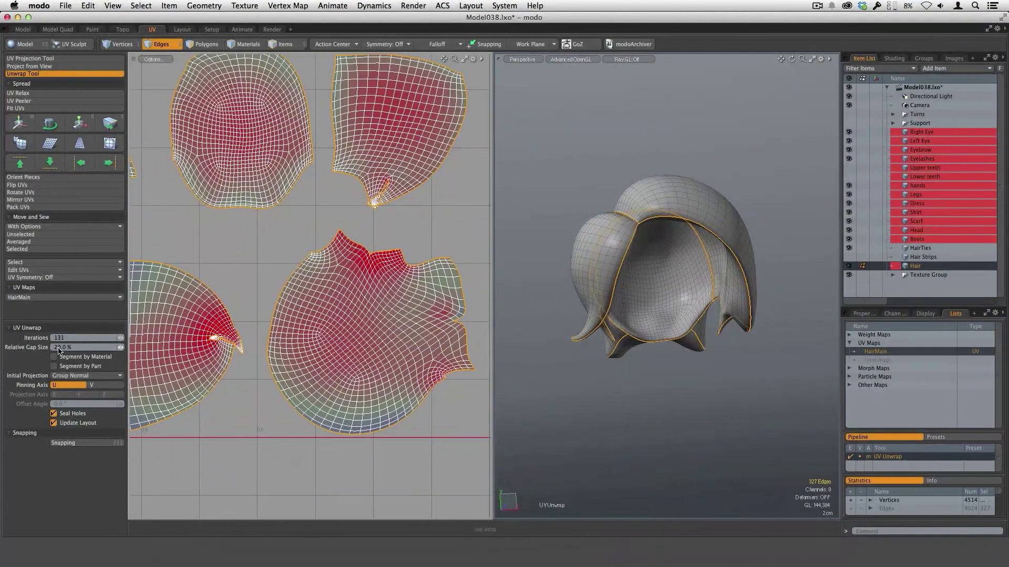
key("shift+Tab")
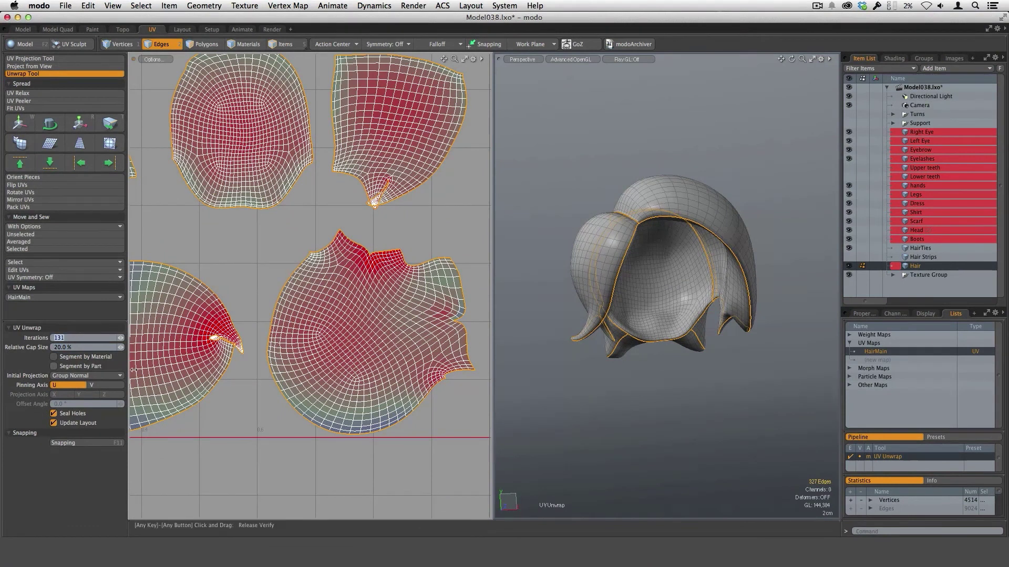
left_click_drag(404, 434, 325, 417, "ctrl+alt")
left_click_drag(453, 399, 622, 390, "alt")
left_click_drag(518, 342, 408, 337, "ctrl+alt")
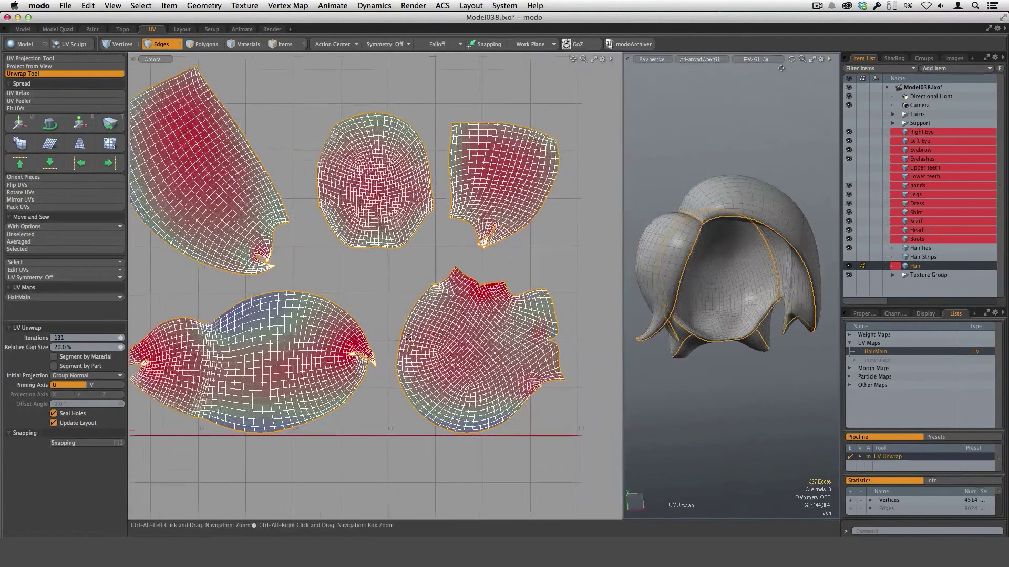
left_click_drag(513, 326, 358, 285, "ctrl+alt")
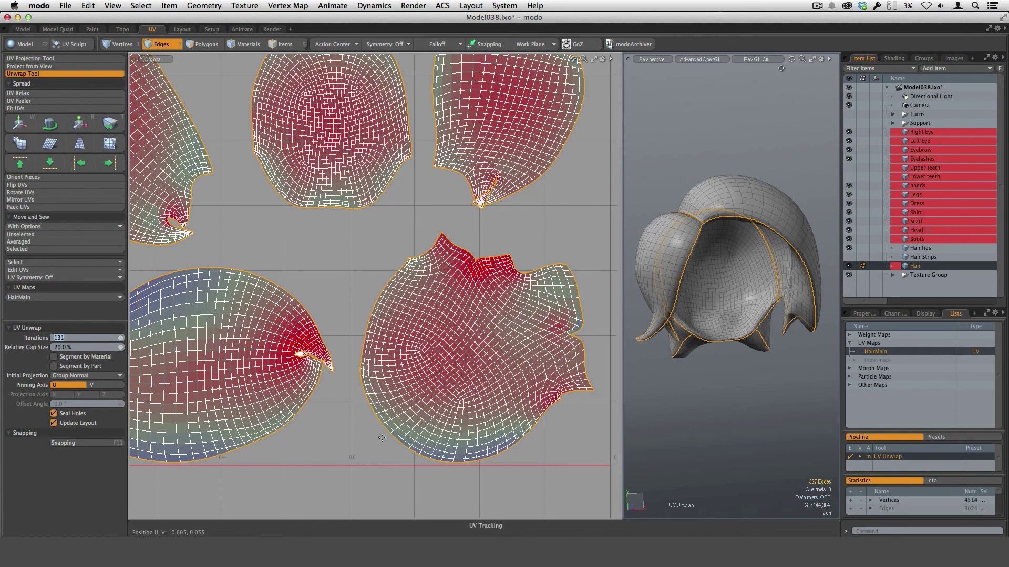
Raise the hair unwrap to 618 iterations, finish the Unwrap Tool and clear the seam edge selection
left_click_drag(328, 462, 999, 452)
left_click_drag(639, 461, 988, 456)
left_click_drag(356, 469, 599, 448)
left_click_drag(415, 470, 421, 470)
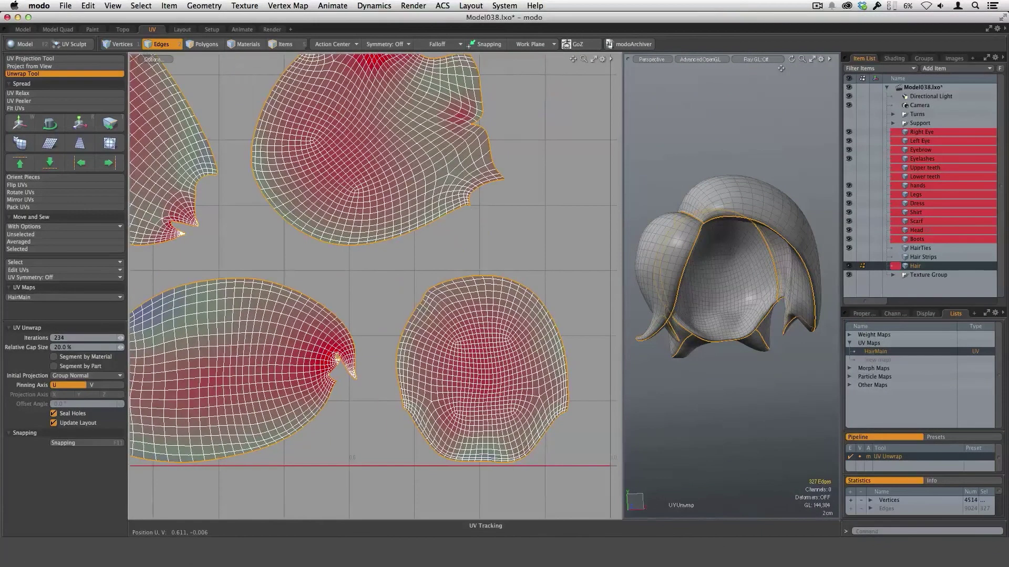
left_click_drag(492, 475, 506, 454)
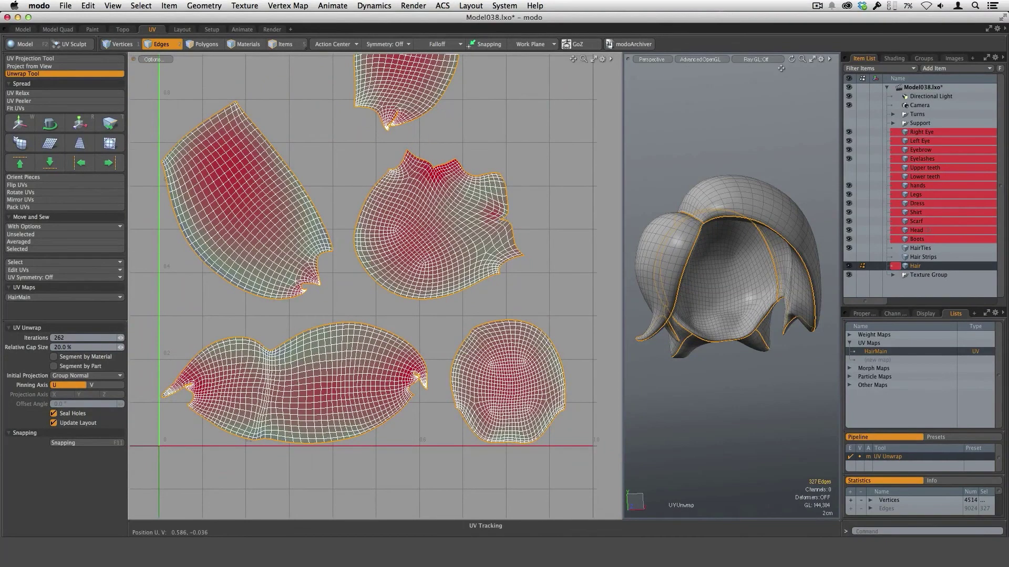
left_click_drag(414, 462, 613, 465)
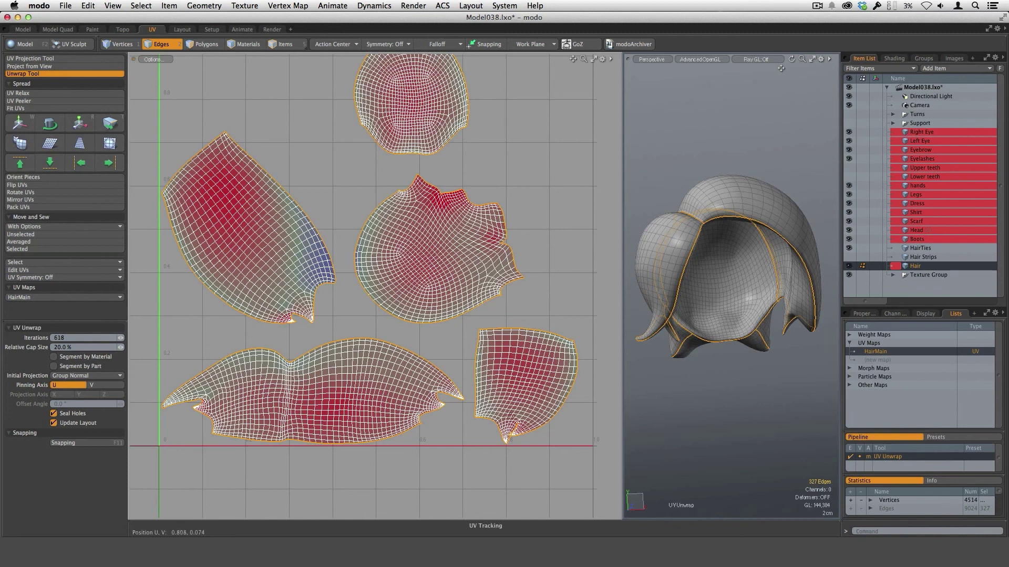
key("space")
left_click(529, 454)
Examine the folded tip of the small fan-shaped UV island and compare it with the back locks on the hair model
left_click_drag(528, 454, 504, 517, "alt")
mouse_move(421, 368)
left_mouse_down("ctrl+alt")
mouse_move(499, 367)
mouse_move(421, 368)
left_mouse_up("ctrl+alt")
left_click_drag(420, 368, 521, 364, "alt")
left_click_drag(410, 431, 390, 241, "ctrl+alt")
scroll(560, 445, "up", 5)
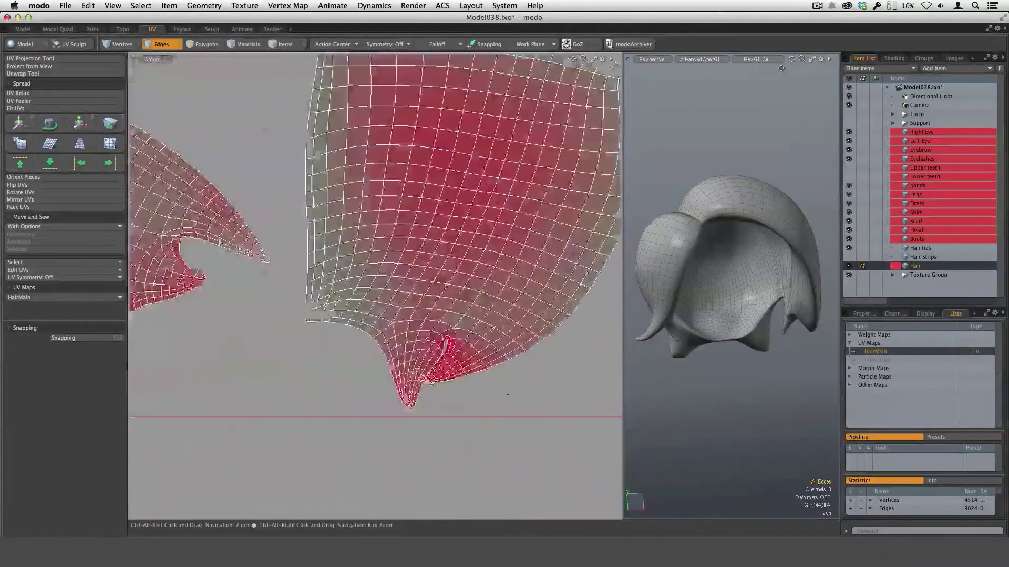
key("3")
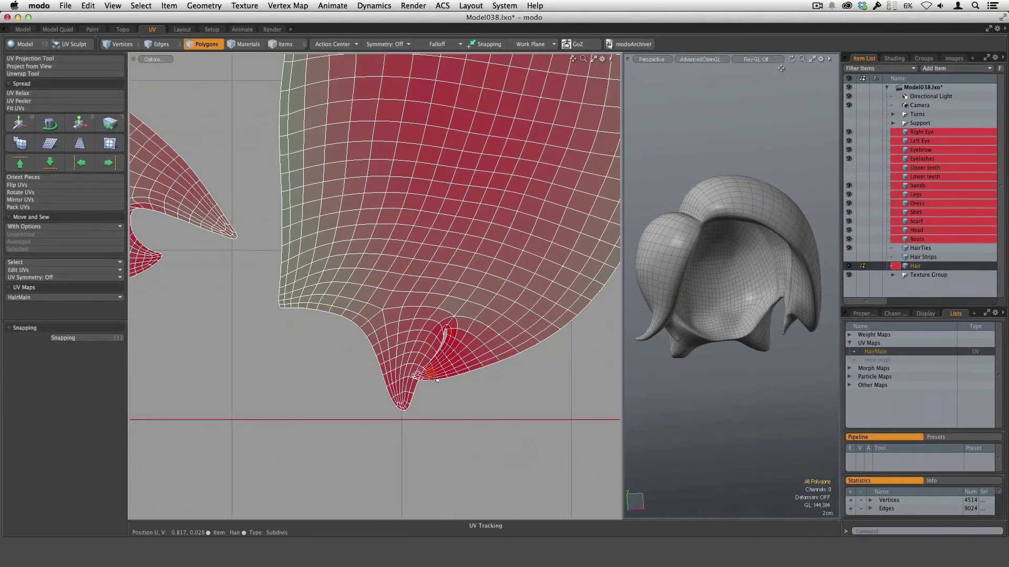
left_click_drag(696, 368, 753, 381, "alt")
left_click_drag(686, 324, 661, 345, "alt")
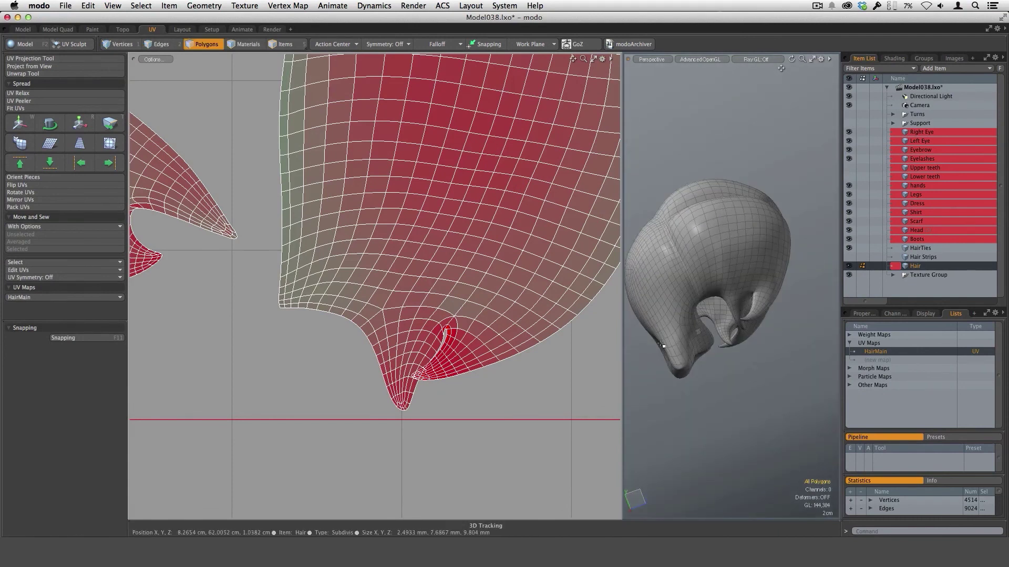
Select all polygons of the fan-shaped UV island, hide the rest of the hair and clear the selection
left_click_drag(486, 373, 515, 401, "ctrl+alt")
scroll(516, 401, "down", 3)
scroll(523, 403, "up", 2)
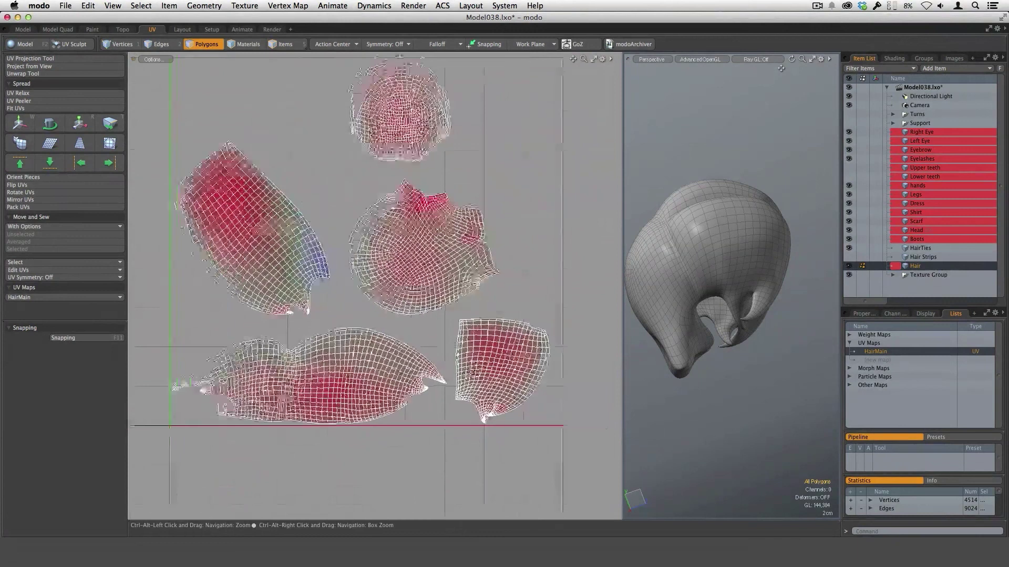
scroll(528, 413, "up", 2)
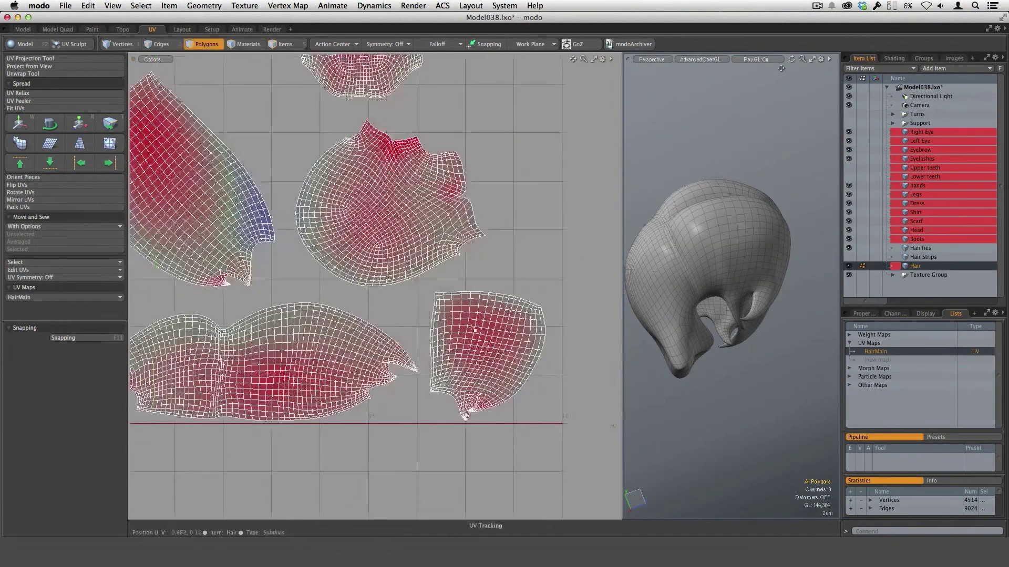
double_click(498, 372)
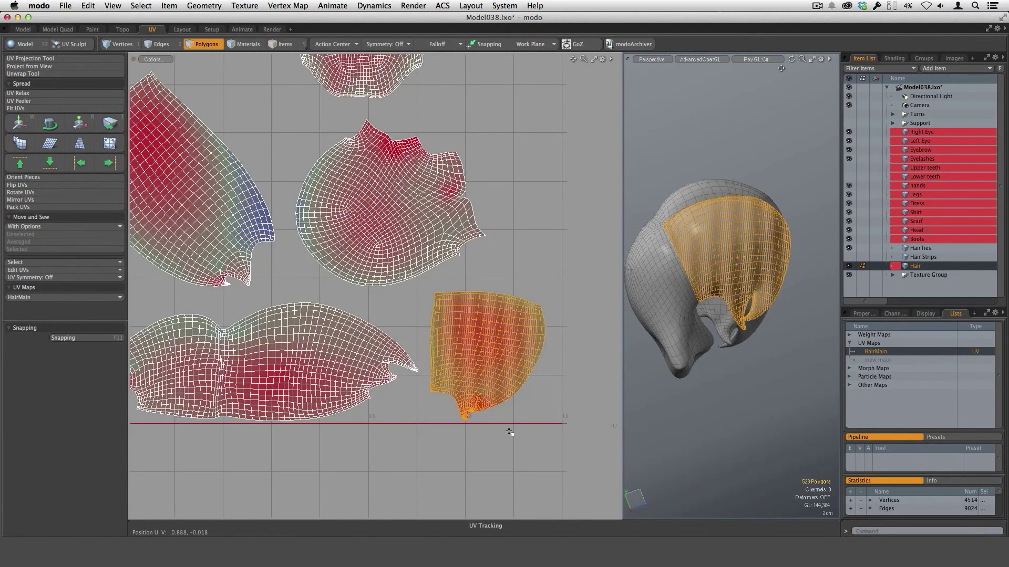
key("shift+h")
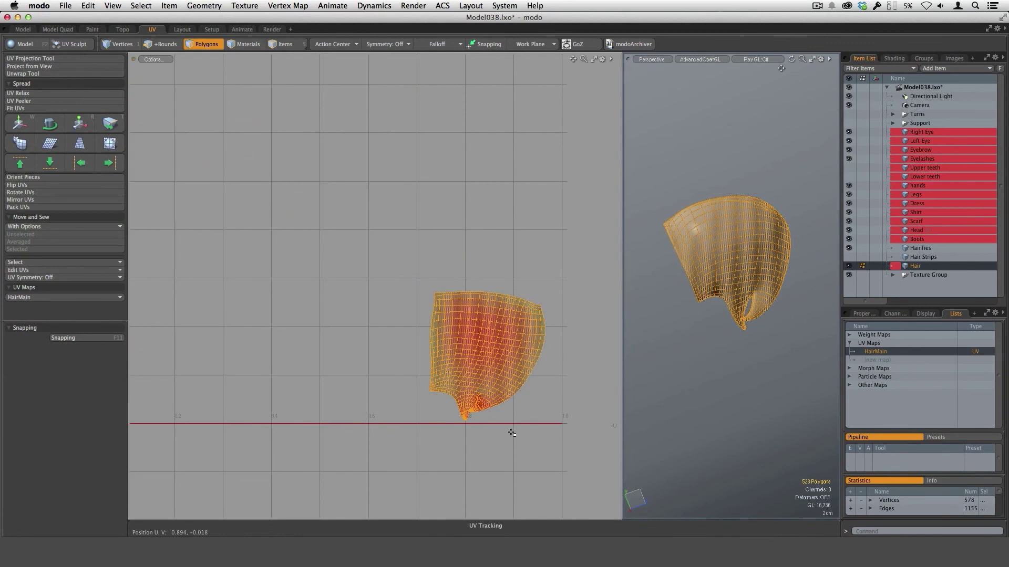
left_click(528, 411)
scroll(529, 411, "up", 5)
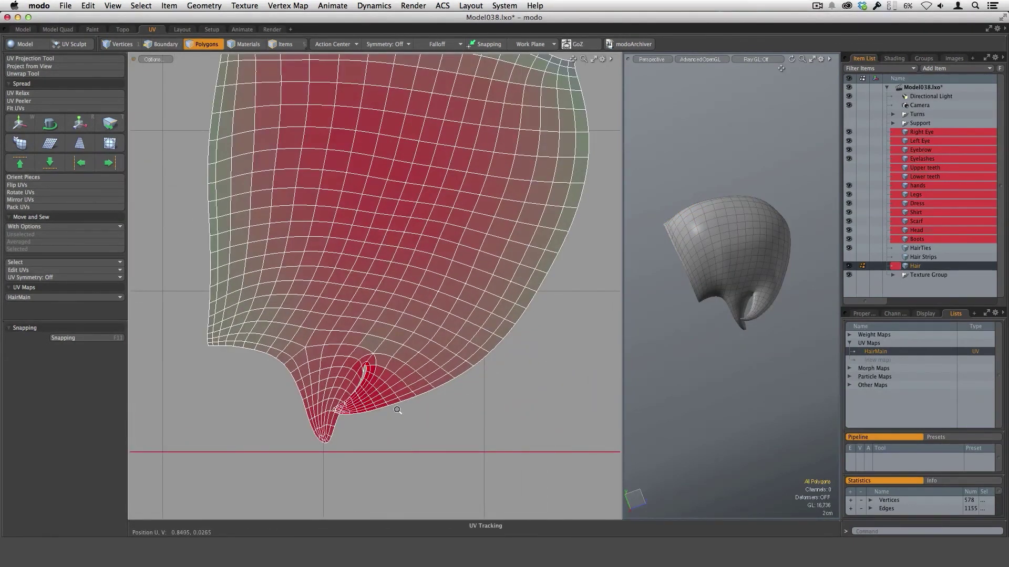
scroll(397, 409, "down", 4)
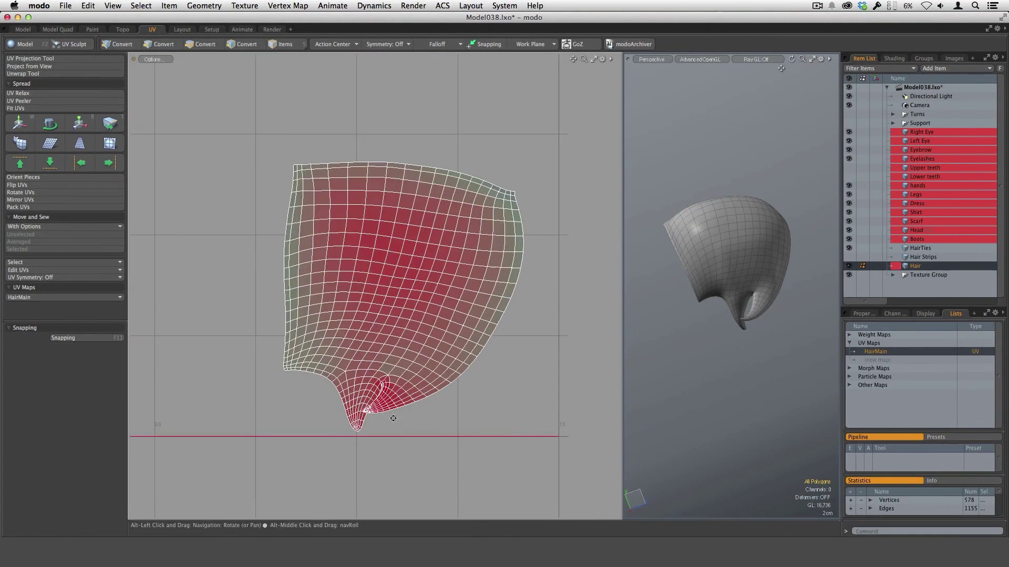
Start UV Relax in interactive Unwrap mode on the isolated island and pin its outer corners and side edges
left_click(35, 94)
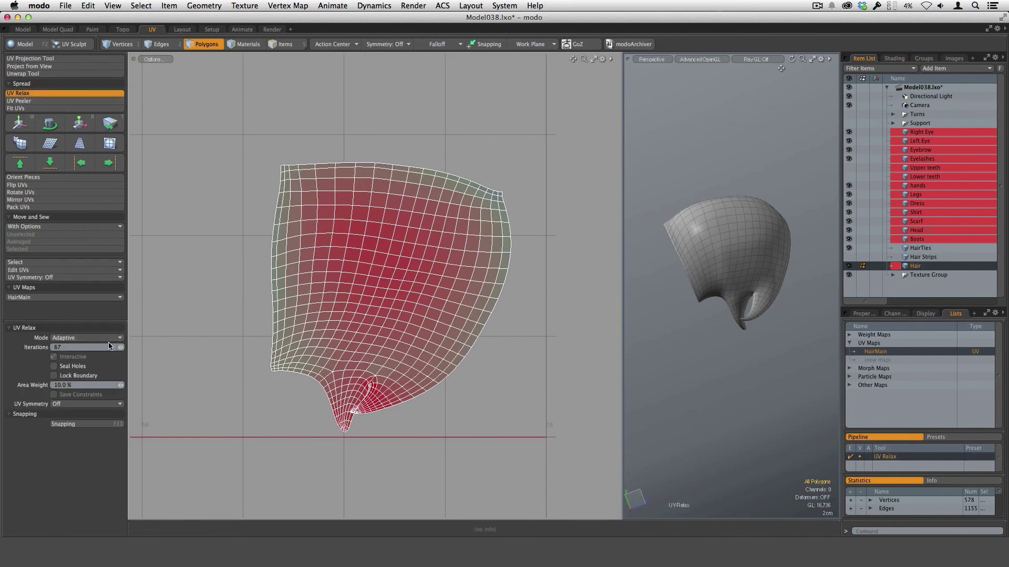
left_click(109, 338)
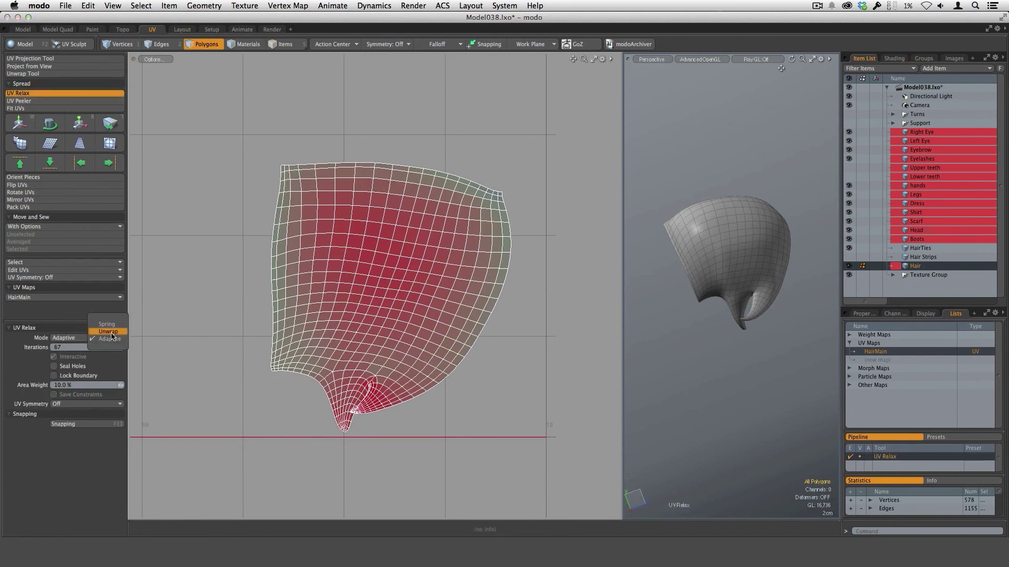
left_click(109, 332)
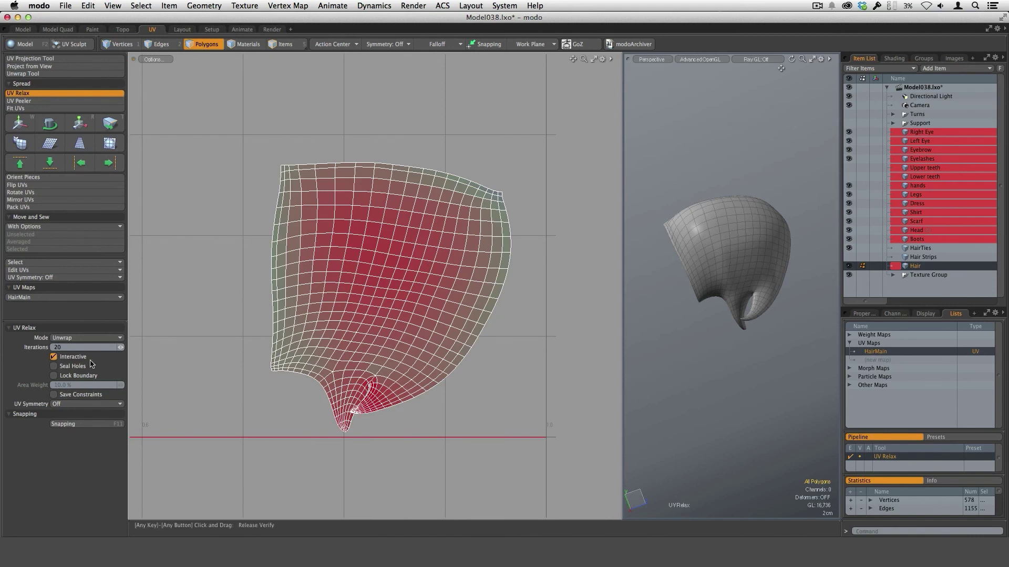
scroll(372, 421, "up", 5)
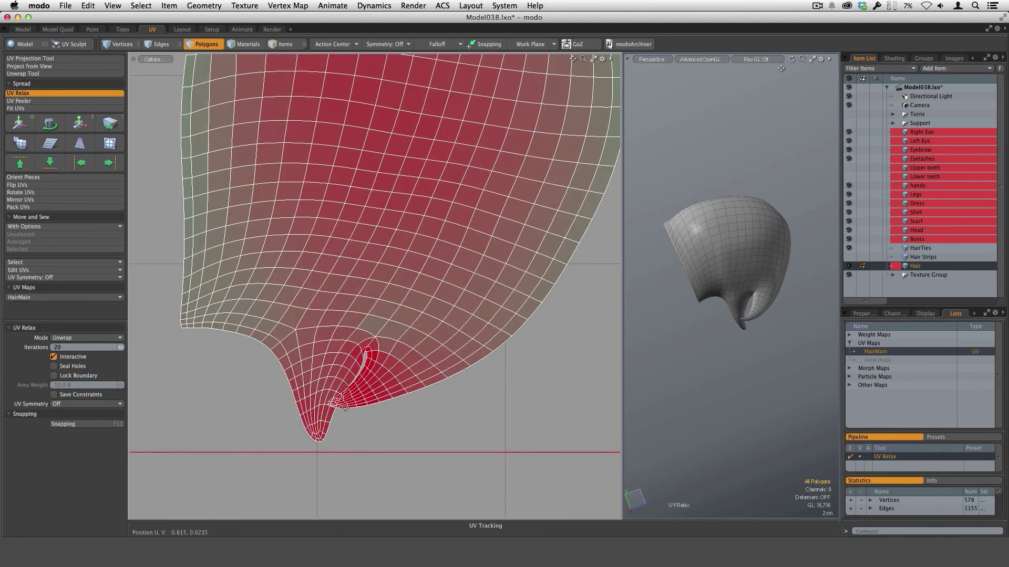
left_click(347, 408)
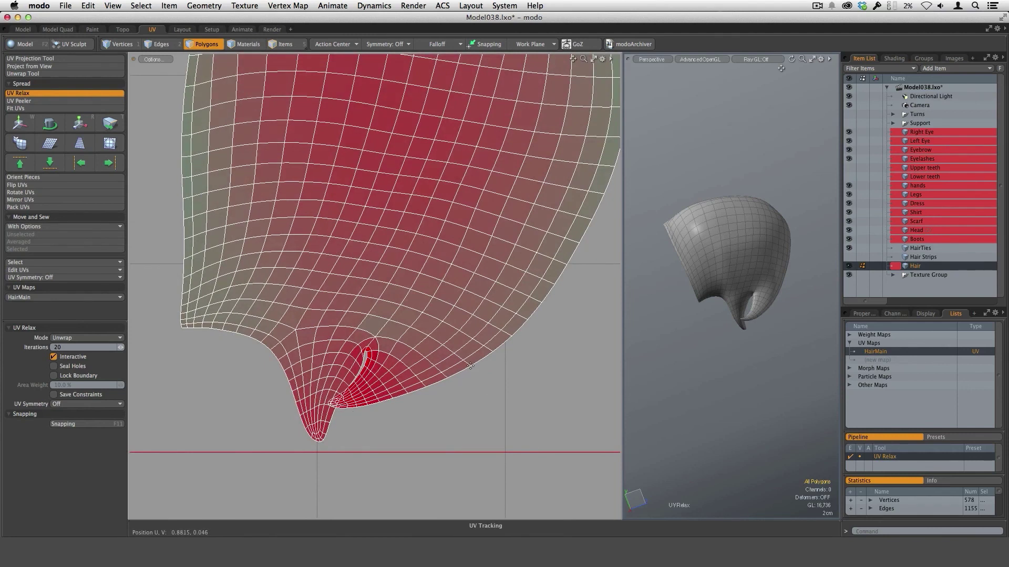
left_click(184, 332)
scroll(541, 329, "up", 1)
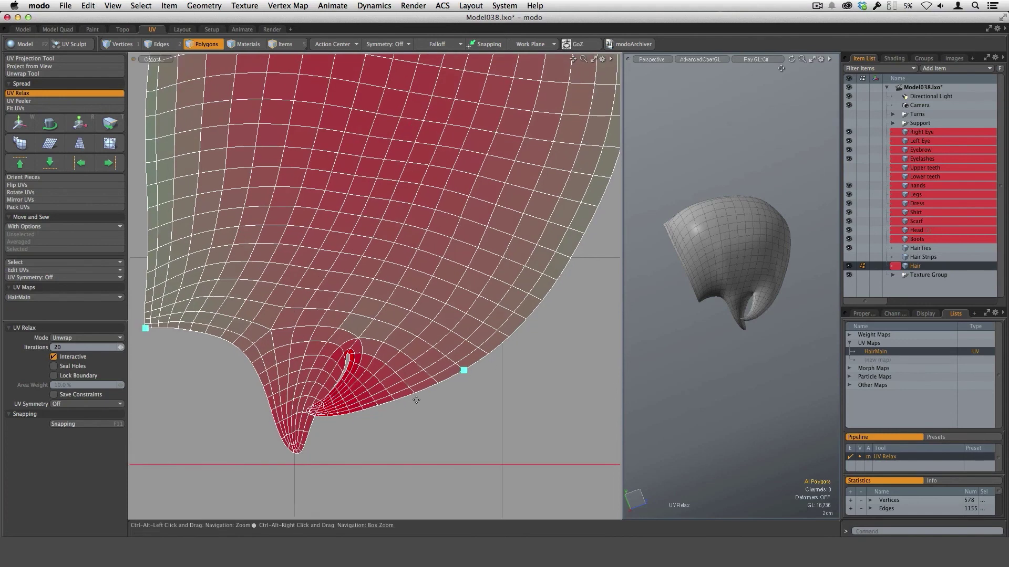
scroll(440, 407, "down", 6)
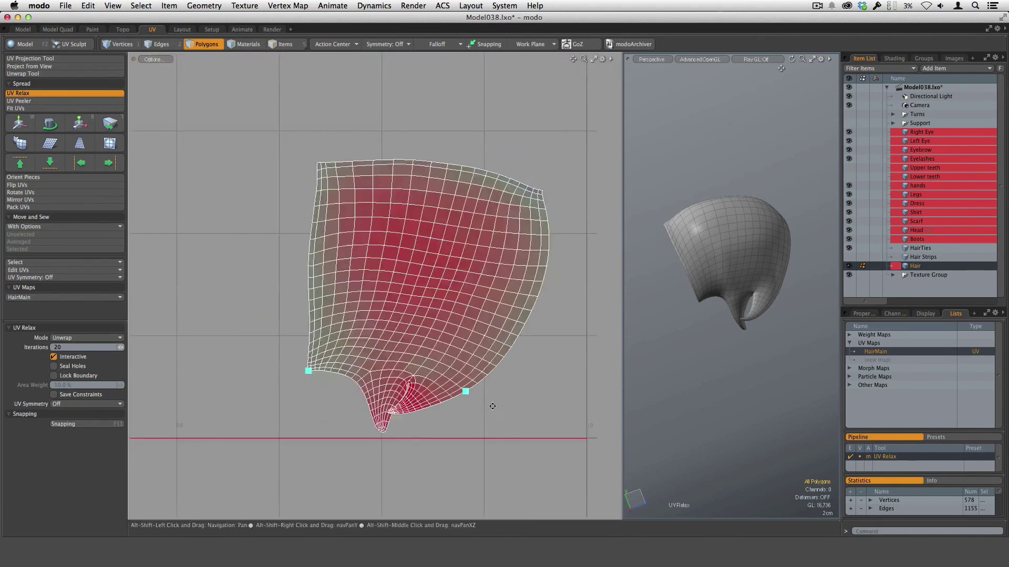
scroll(515, 342, "up", 3)
left_click(500, 334)
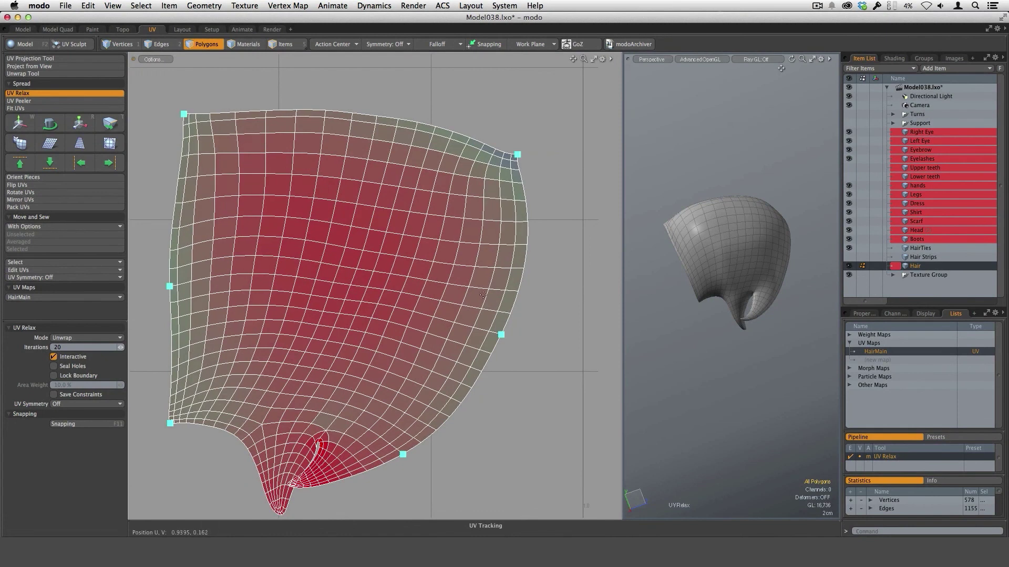
Pin the island's pointed tip and pull the overlapping smaller lock clear of it with pins along its outer edge
mouse_move(500, 358)
left_mouse_down("ctrl+alt")
mouse_move(489, 383)
mouse_move(515, 350)
left_mouse_up("ctrl+alt")
left_click_drag(394, 391, 479, 358, "ctrl+alt")
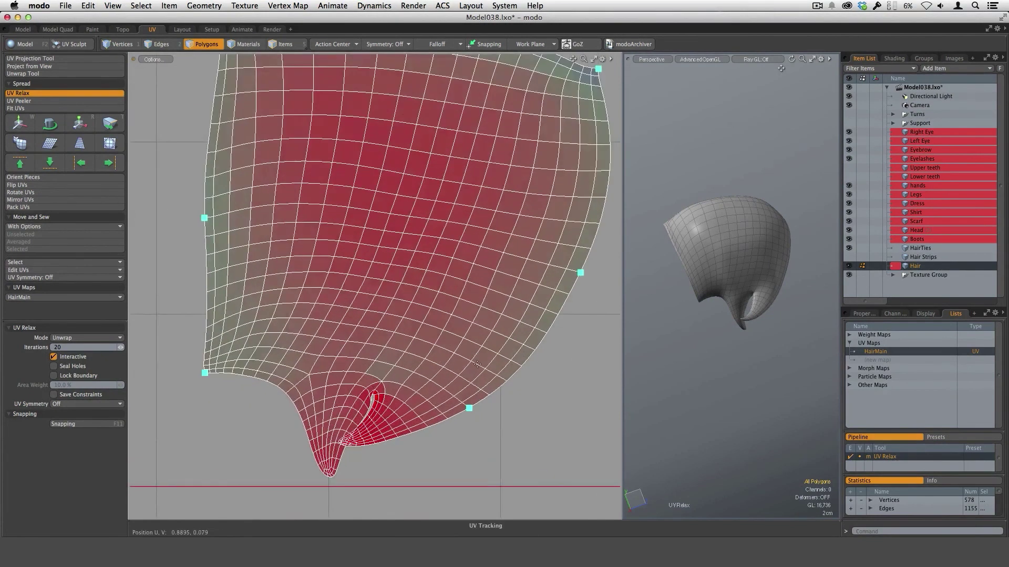
scroll(477, 364, "up", 3)
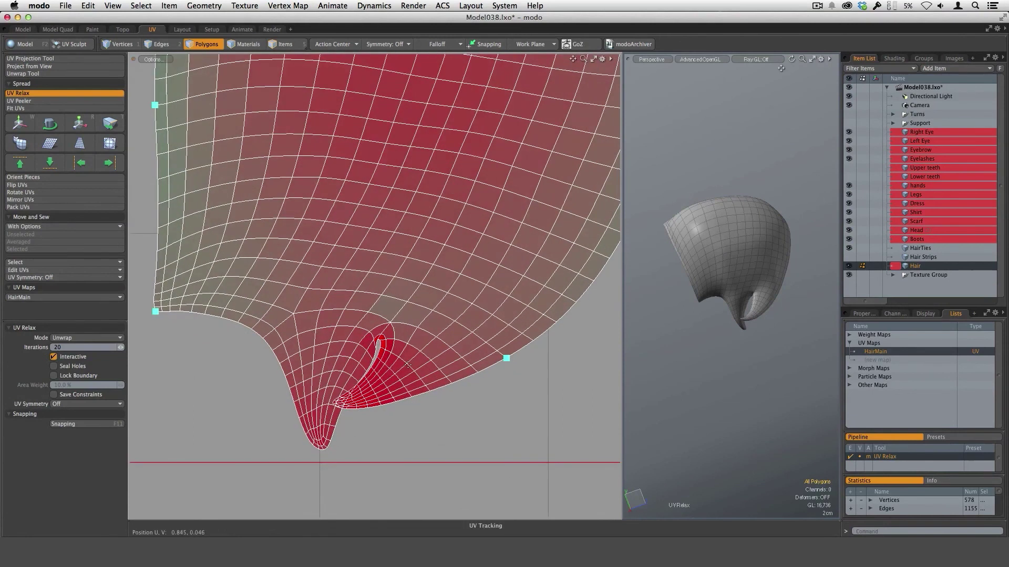
scroll(351, 414, "up", 2)
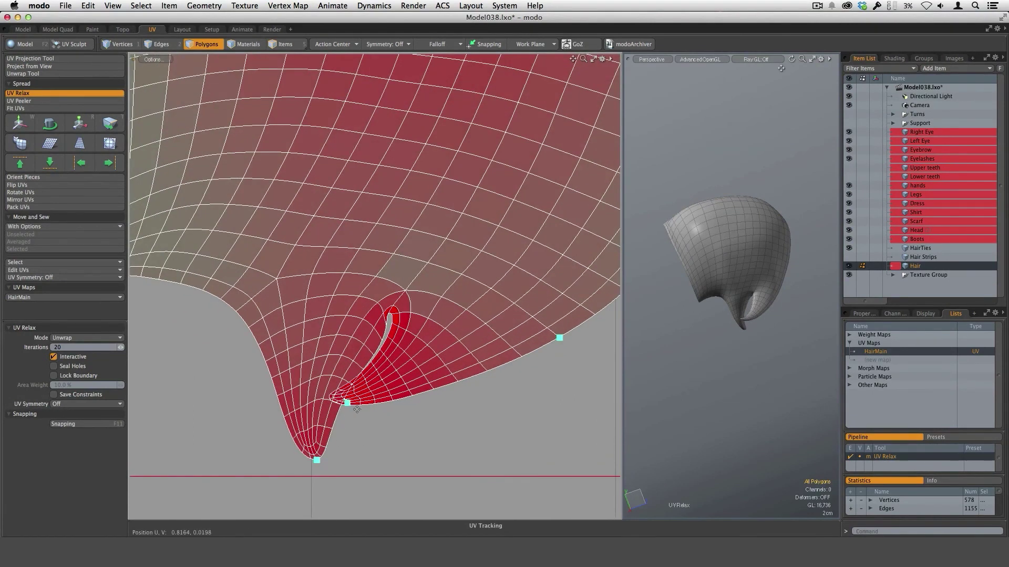
left_click_drag(347, 404, 429, 399)
left_click(396, 393)
left_click(454, 366)
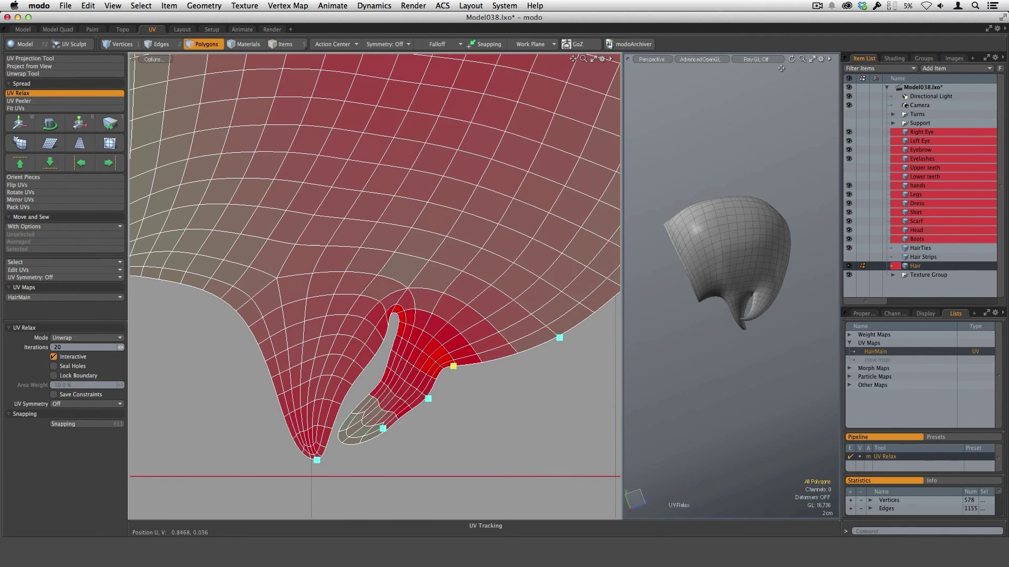
Spread the smaller lock's outer-edge pins outward and pin its tip farther down to straighten the lock
left_click_drag(453, 366, 487, 366)
left_click_drag(437, 402, 440, 403)
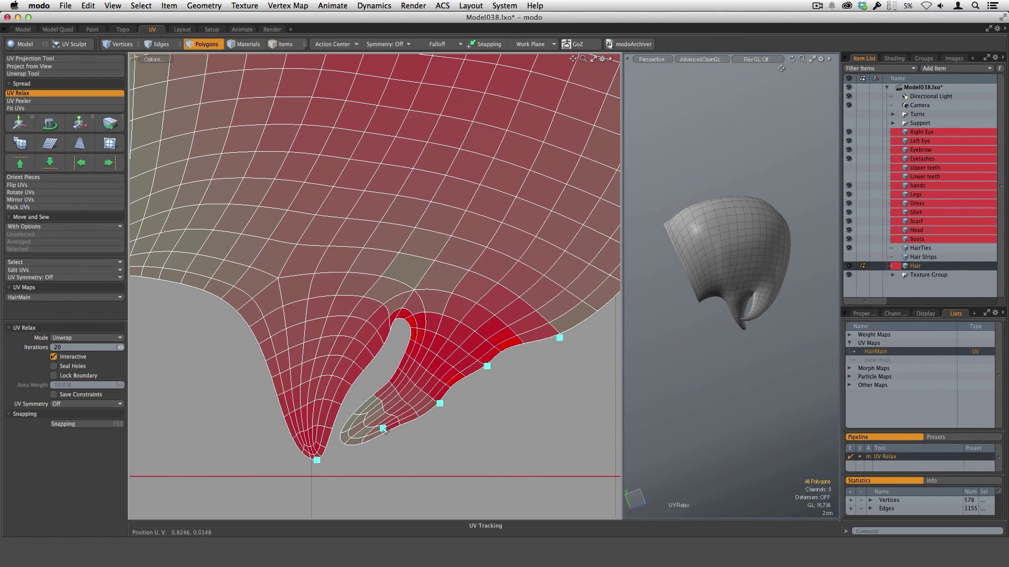
mouse_move(382, 428)
left_mouse_down()
mouse_move(384, 440)
mouse_move(399, 438)
left_mouse_up()
left_click_drag(349, 463, 347, 467)
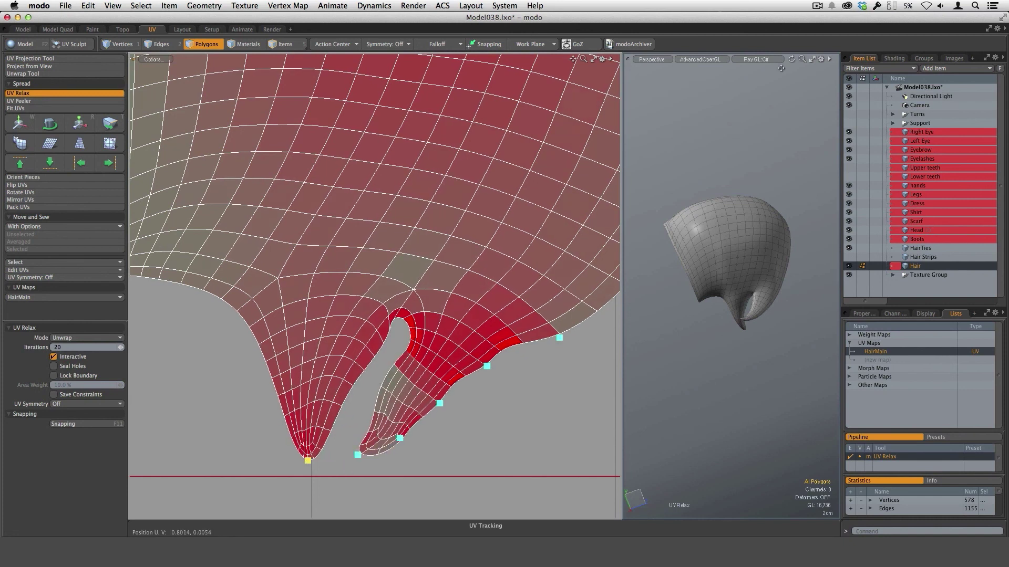
Stretch the larger lock's tip down past the zero line and widen the lock with a pin on each side
left_click_drag(308, 461, 404, 461)
scroll(349, 473, "down", 2)
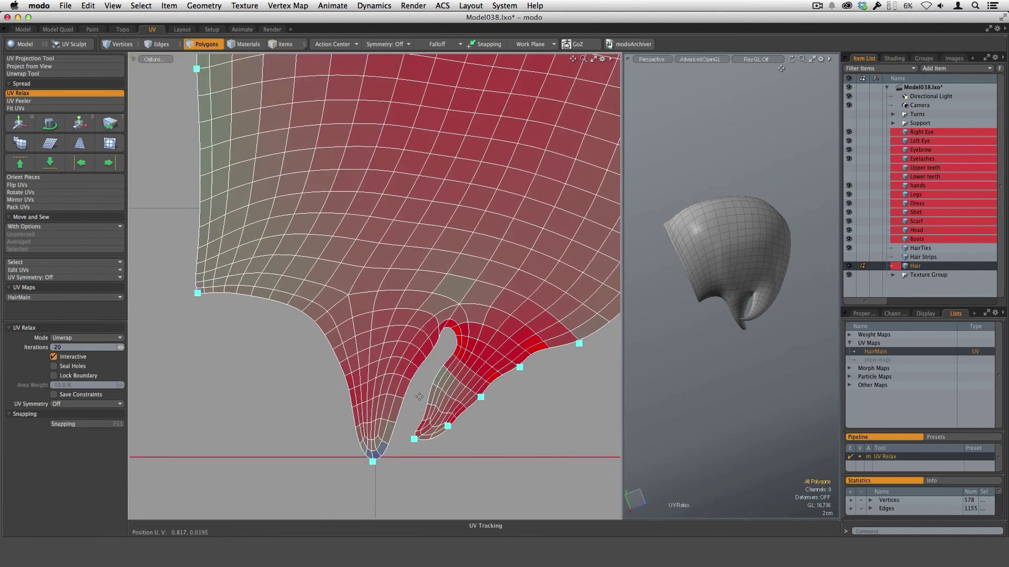
scroll(418, 368, "up", 2)
left_click_drag(419, 368, 406, 359)
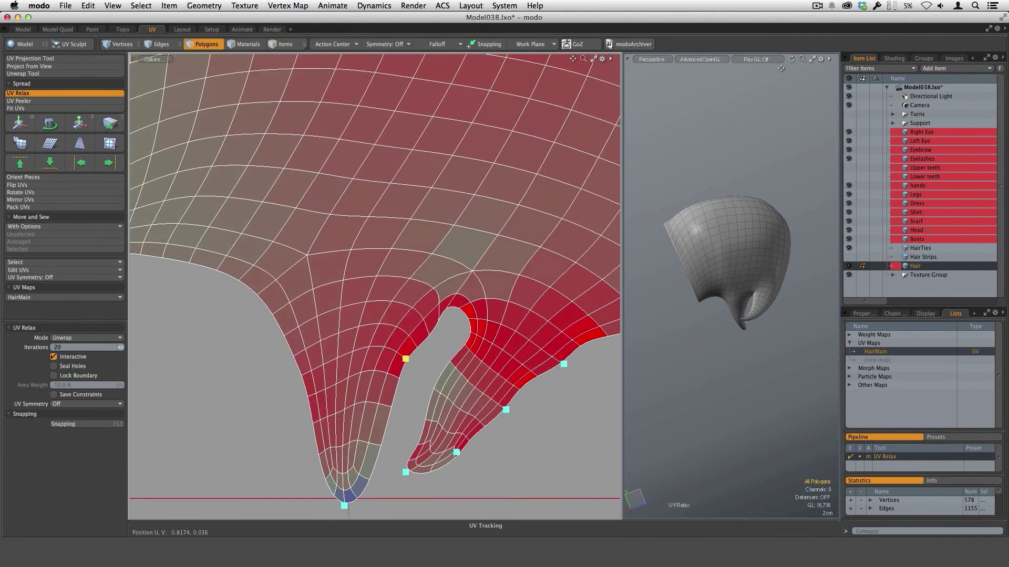
left_click(301, 375)
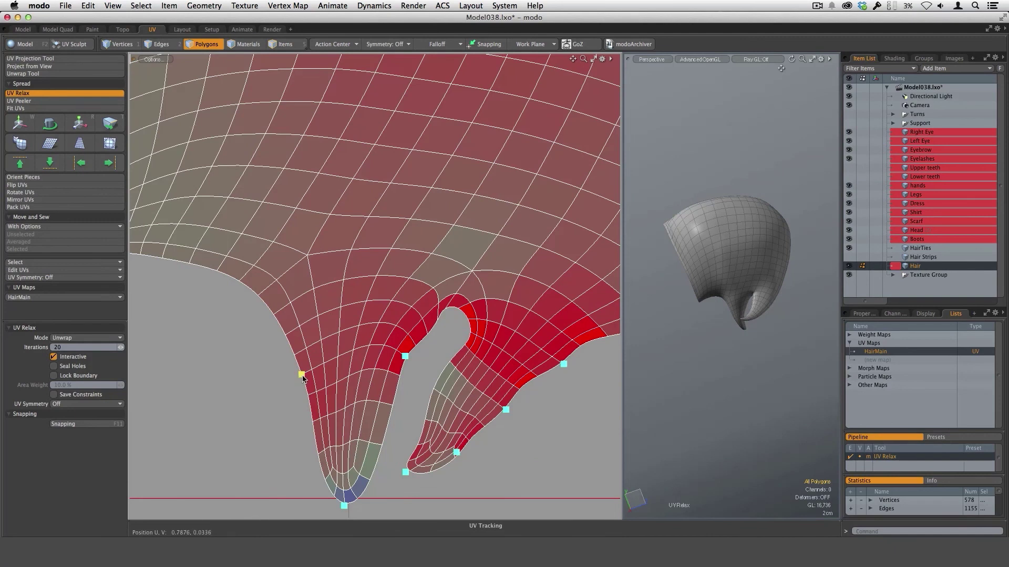
left_click_drag(302, 377, 289, 374)
Pin two points on the smaller lock's inner edge and move them down to even out the gap between the locks
scroll(477, 406, "down", 2)
left_click_drag(477, 406, 420, 393, "alt+shift")
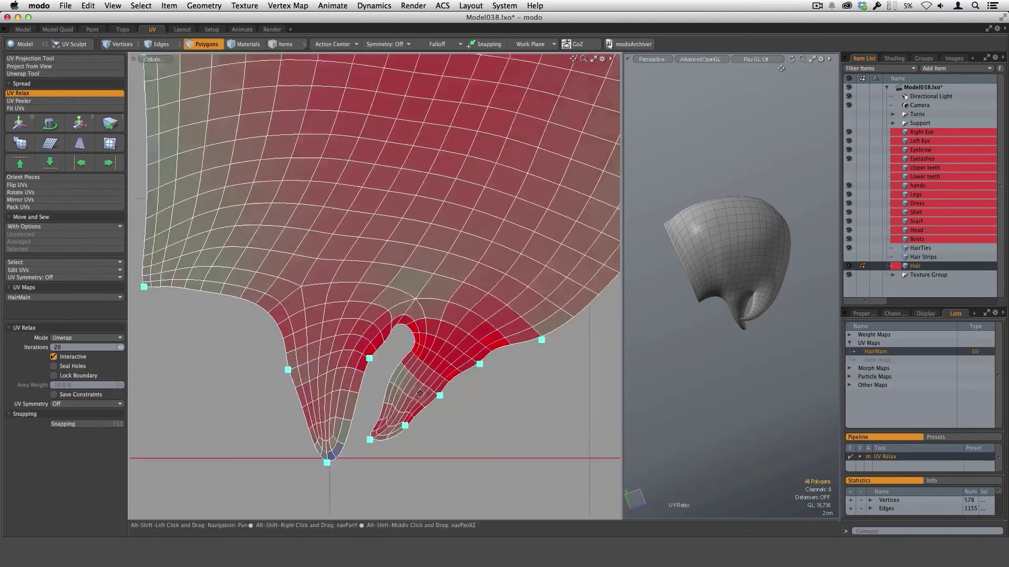
scroll(420, 393, "up", 2)
left_click(414, 334)
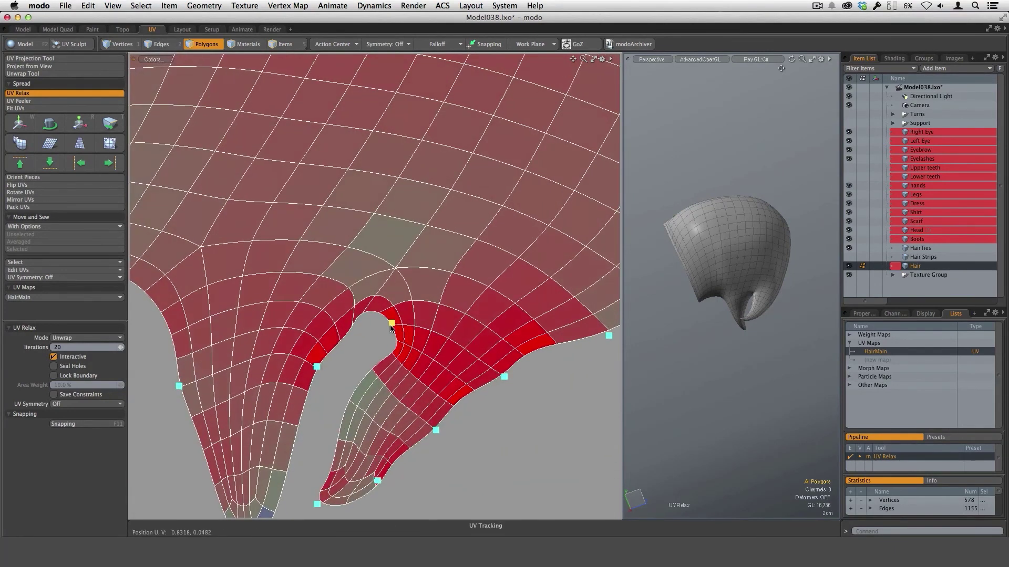
left_click_drag(391, 325, 396, 364)
left_click(383, 376)
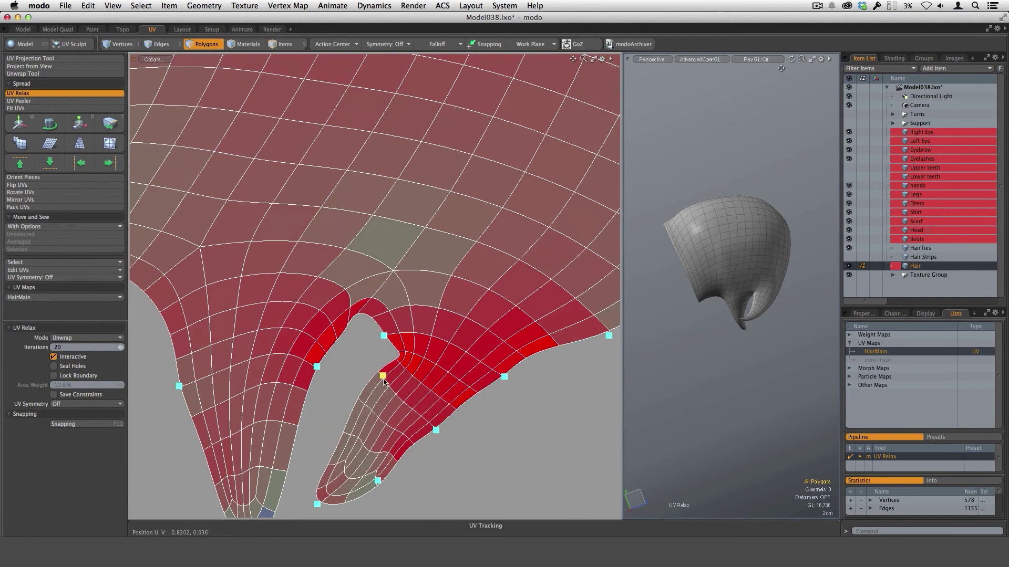
left_click_drag(383, 376, 384, 404)
Adjust a pin on the smaller lock's outer edge and finish the interactive UV Relax
left_click_drag(490, 463, 392, 423, "ctrl+alt")
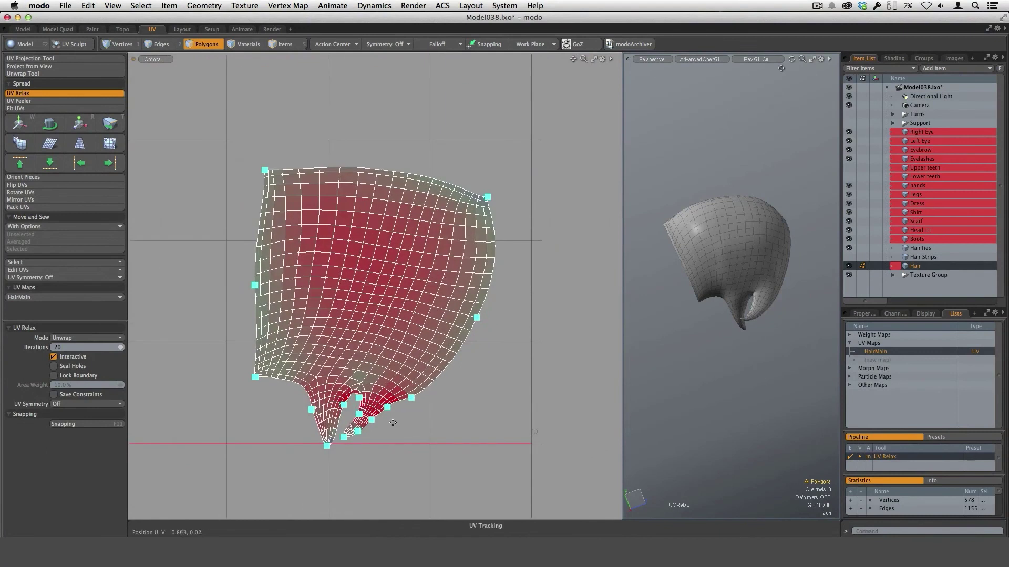
scroll(417, 418, "up", 3)
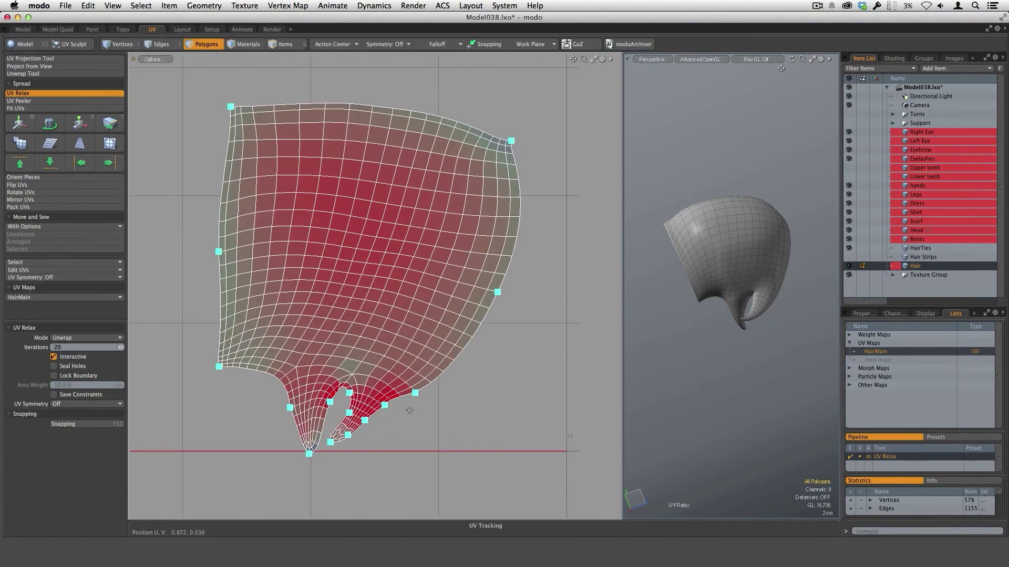
scroll(394, 406, "up", 2)
left_click_drag(381, 405, 381, 408)
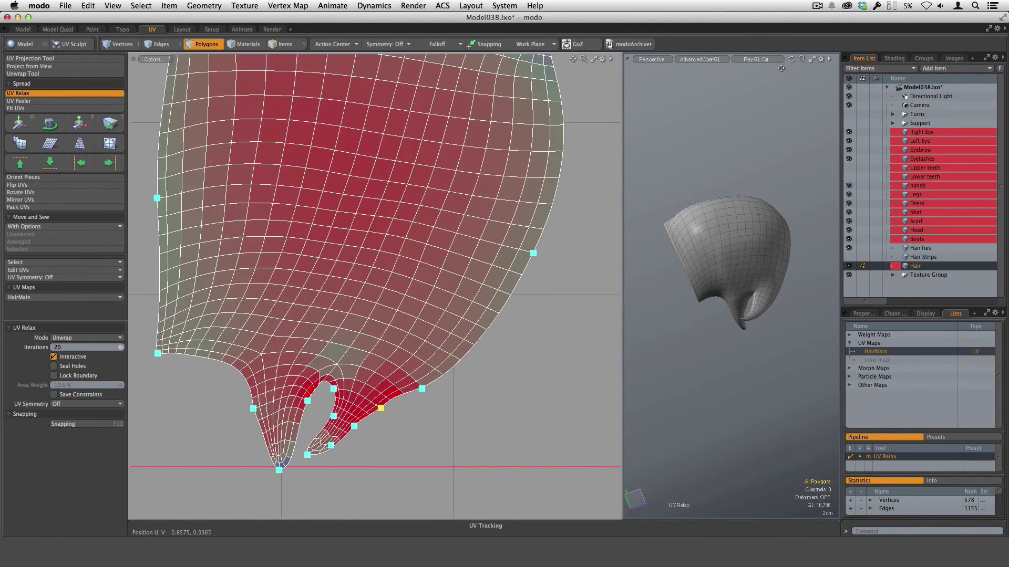
key("space")
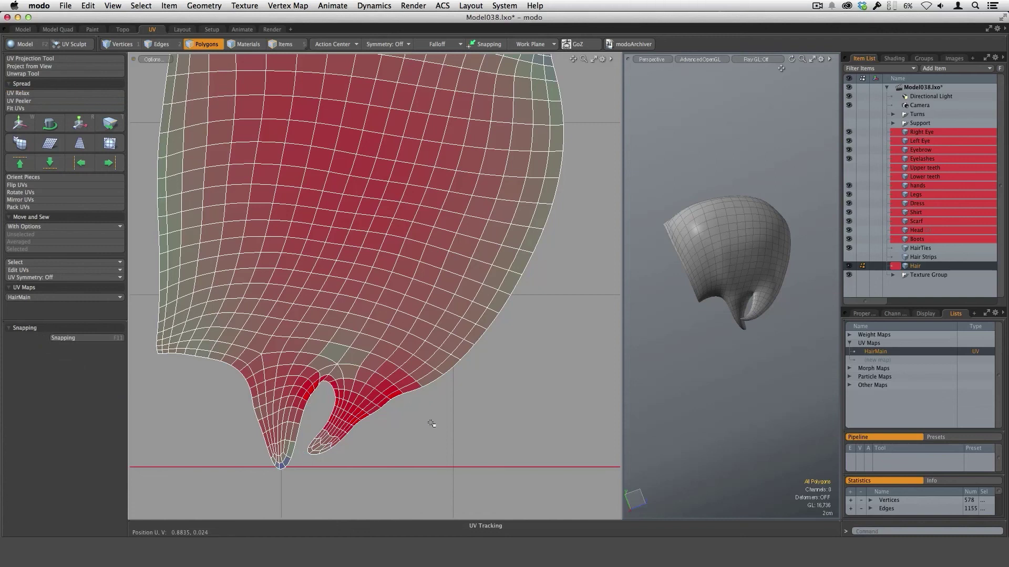
Relax the whole island with UV Relax in Adaptive mode, using 20 iterations and 10.0 % area weight
key("a")
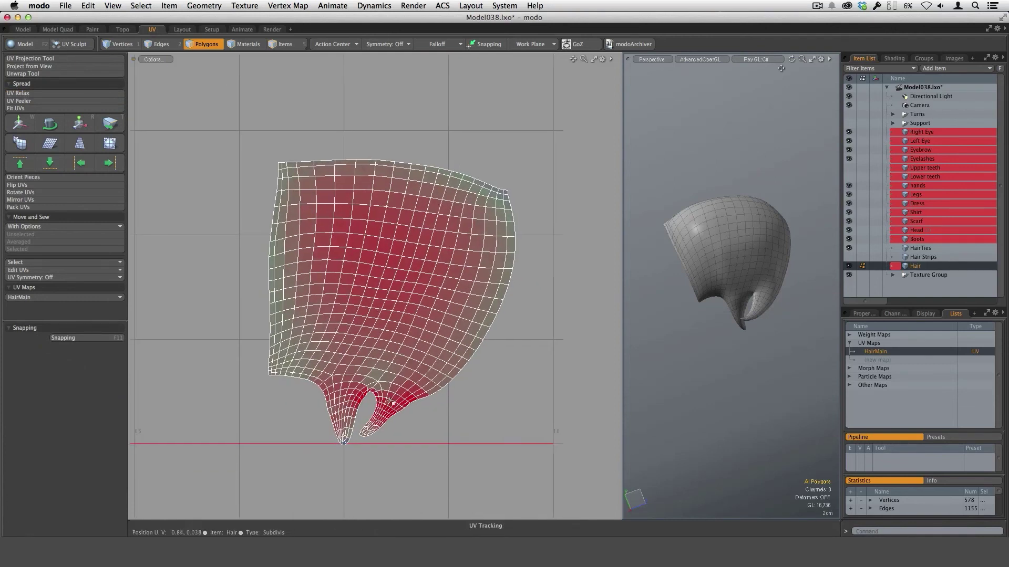
scroll(392, 403, "up", 2)
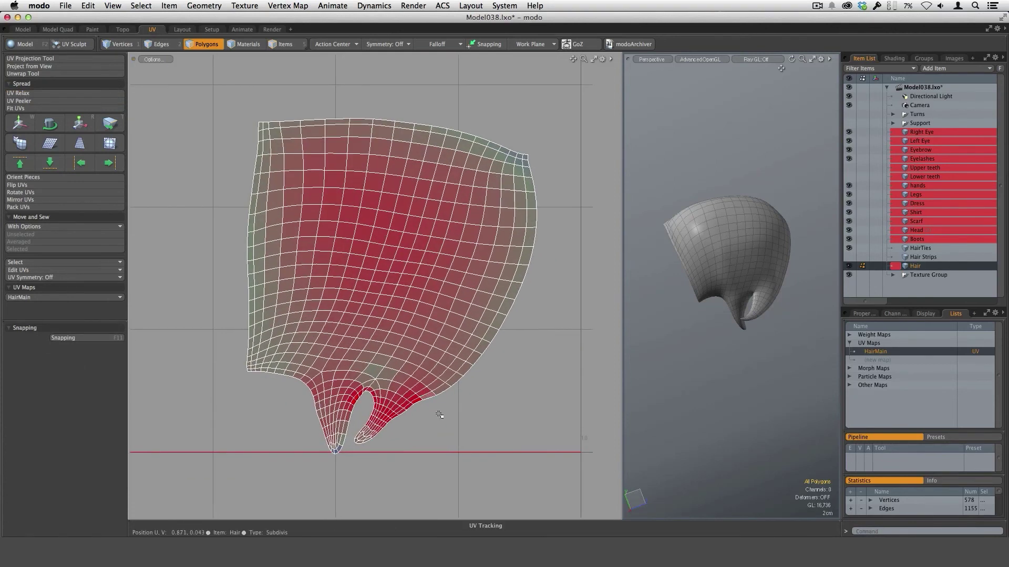
left_click(31, 93)
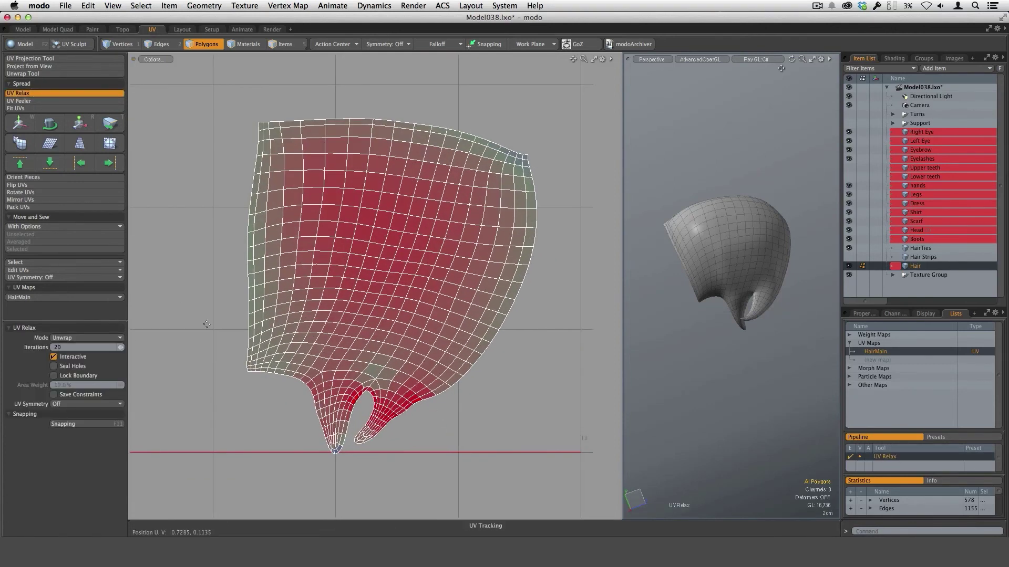
left_click(113, 338)
left_click(116, 349)
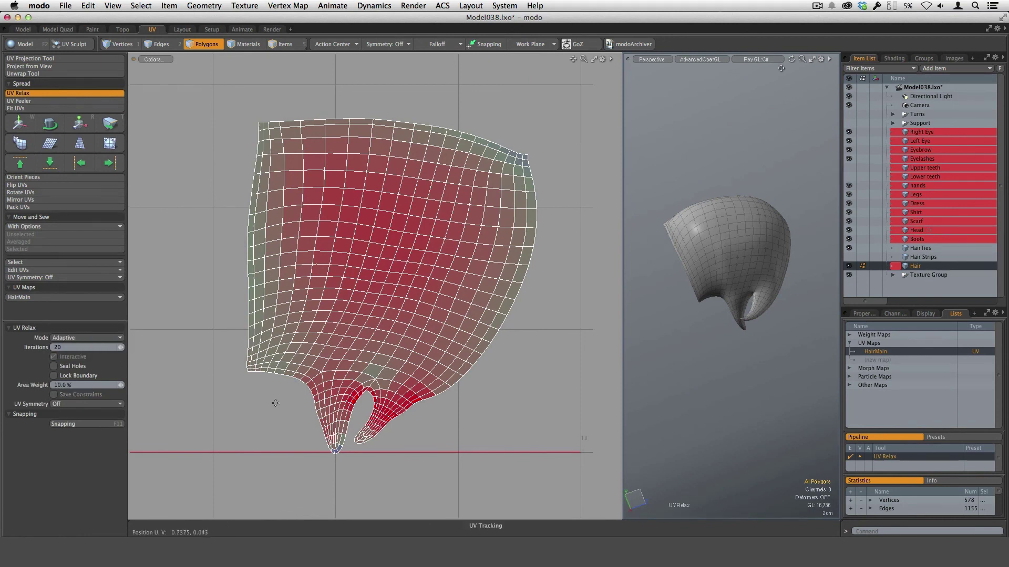
left_click(448, 457)
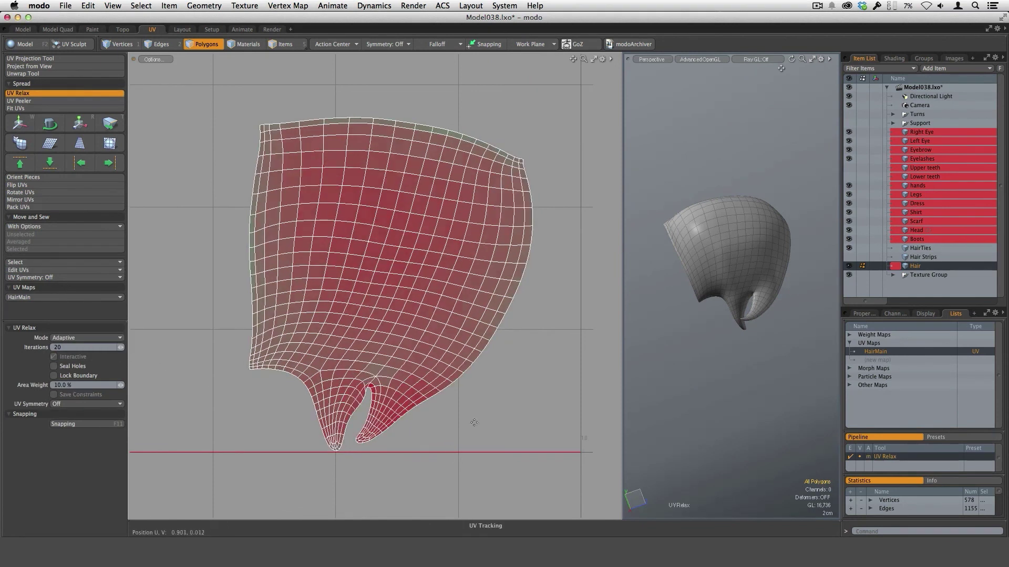
Finish the Adaptive relax and unhide the rest of the Hair mesh
left_click_drag(484, 403, 505, 407, "ctrl+alt")
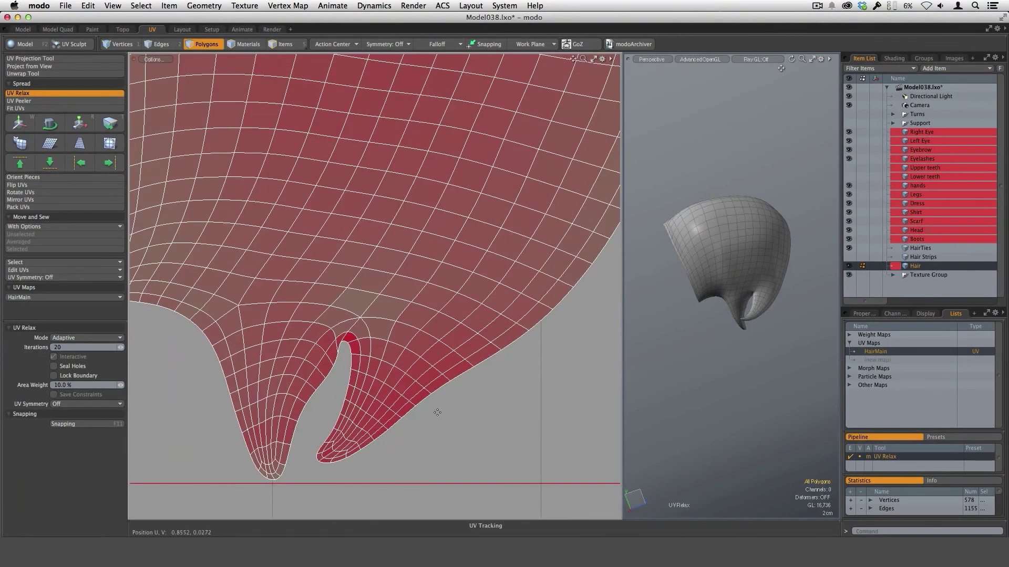
left_click_drag(438, 412, 493, 414, "ctrl+alt")
key("space")
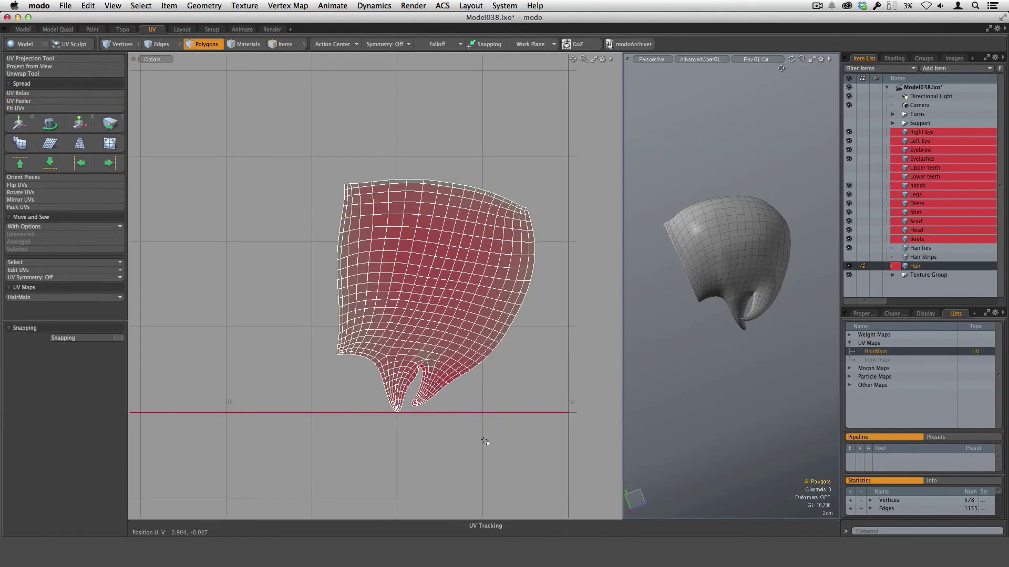
key("u")
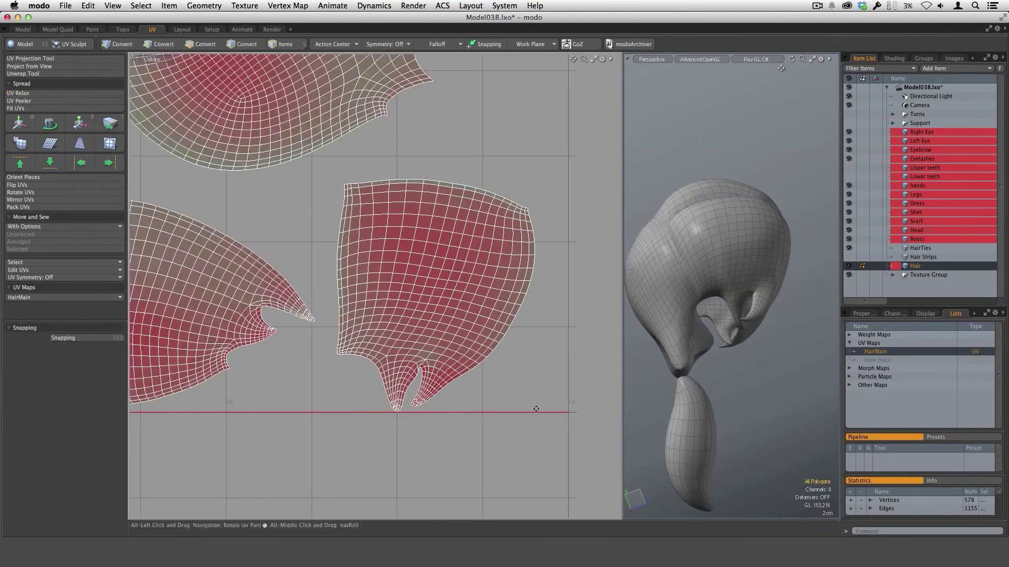
Examine the distortion around the other hair islands' pointed lock tips and the arrangement of all islands in the UV space
left_click_drag(491, 427, 465, 394, "ctrl+alt")
mouse_move(465, 394)
left_mouse_down("alt")
mouse_move(535, 394)
mouse_move(499, 388)
mouse_move(501, 398)
mouse_move(484, 384)
mouse_move(475, 395)
left_mouse_up("alt")
left_click_drag(371, 342, 391, 346, "ctrl+alt")
left_click_drag(391, 346, 444, 315, "alt")
left_click_drag(495, 355, 426, 262, "alt")
left_click_drag(463, 360, 476, 368, "ctrl+alt")
left_click_drag(467, 391, 473, 271, "alt")
left_click_drag(338, 355, 363, 345, "ctrl+alt")
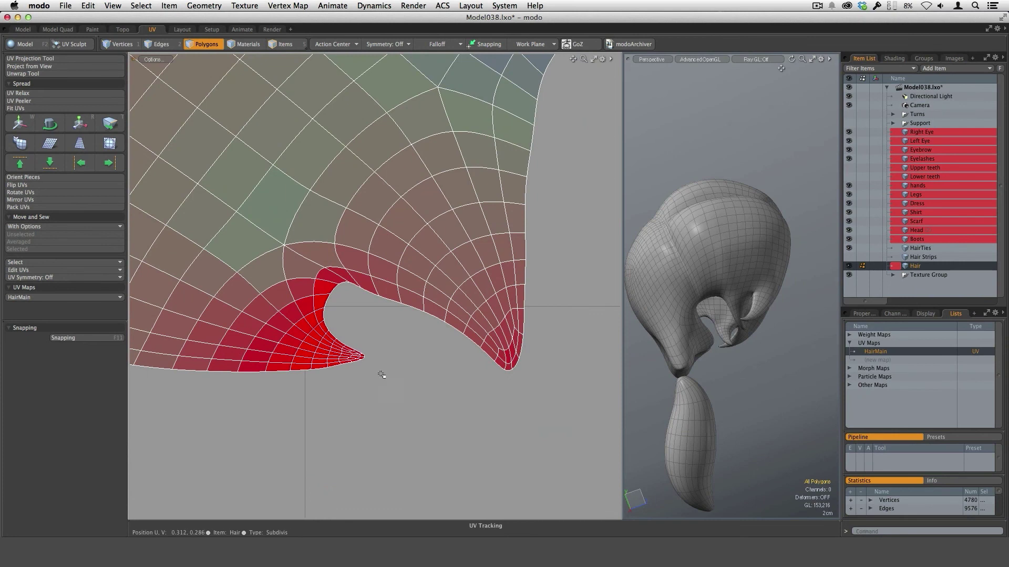
left_click_drag(433, 394, 388, 392, "ctrl+alt")
left_click_drag(500, 345, 446, 396, "alt")
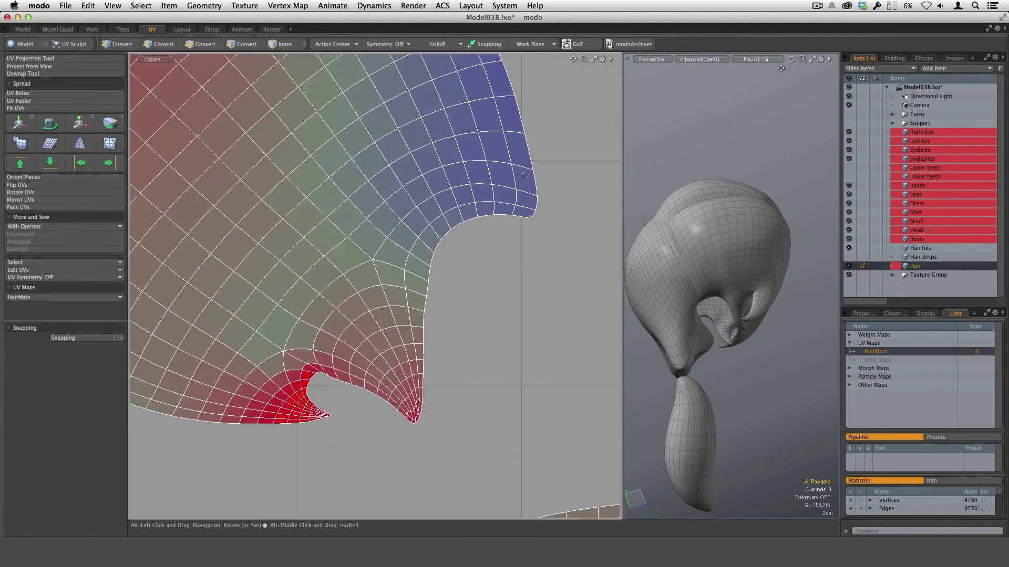
left_click_drag(523, 212, 412, 428, "ctrl+alt")
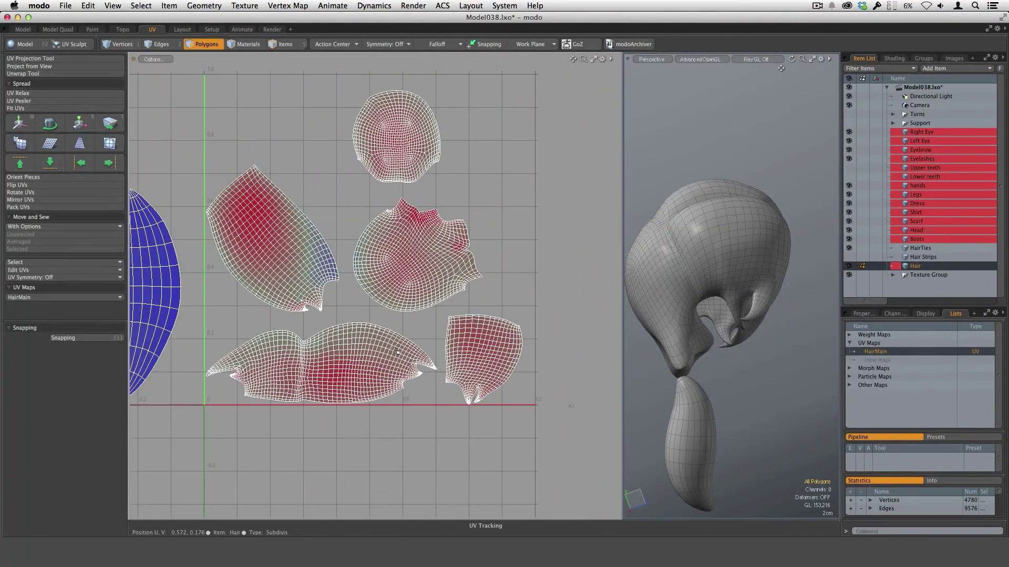
left_click_drag(414, 373, 469, 349, "ctrl+alt")
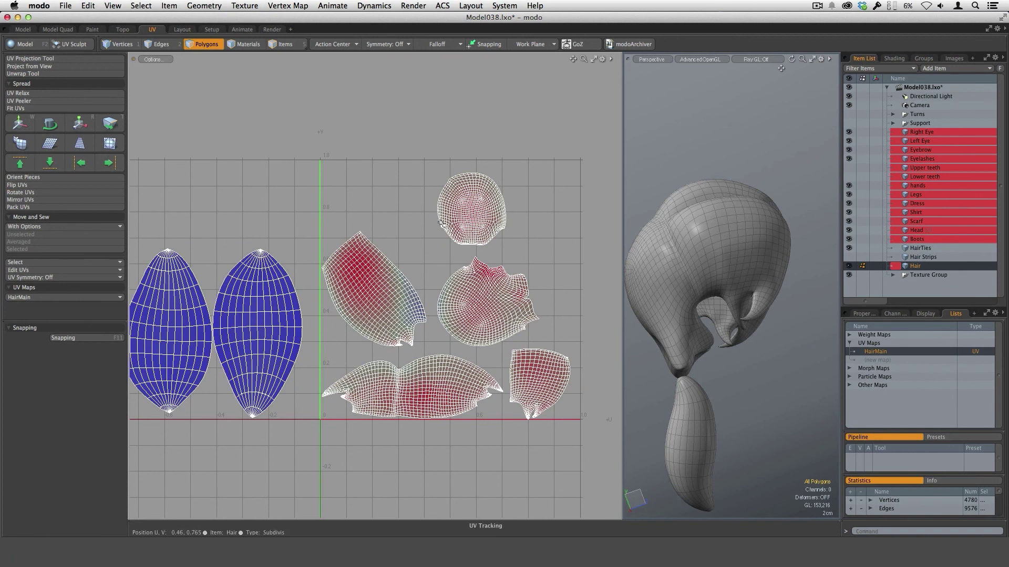
left_click_drag(451, 236, 430, 298, "ctrl+alt")
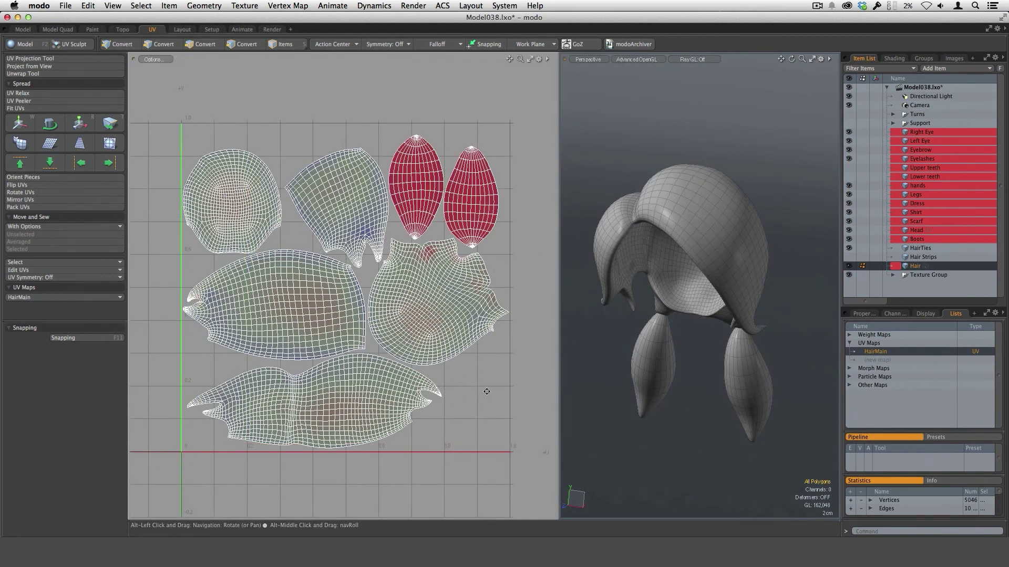
Examine the packed HairMain layout and select each ponytail in turn on the model to identify its UV islands
scroll(449, 387, "up", 1)
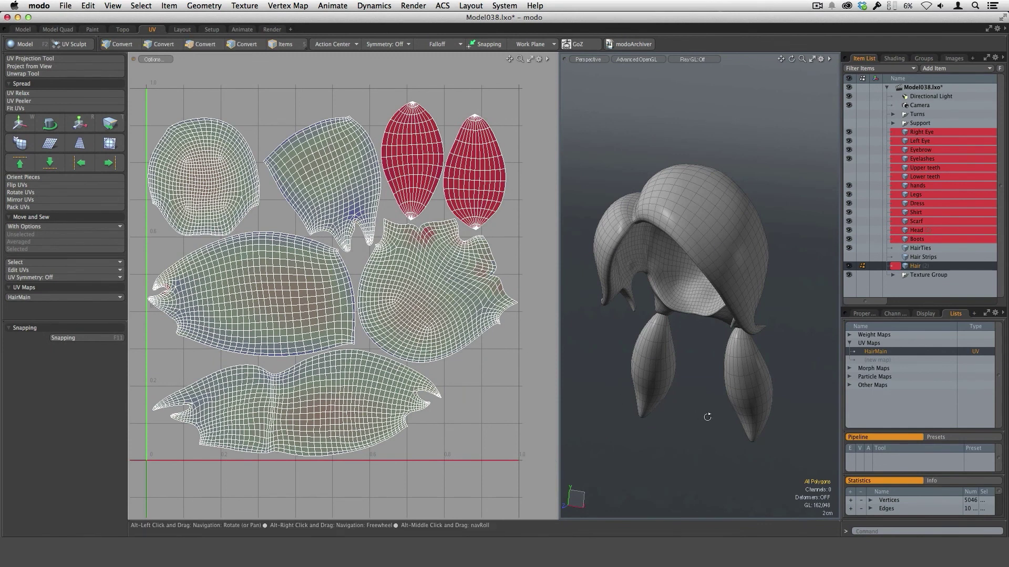
scroll(447, 436, "down", 2)
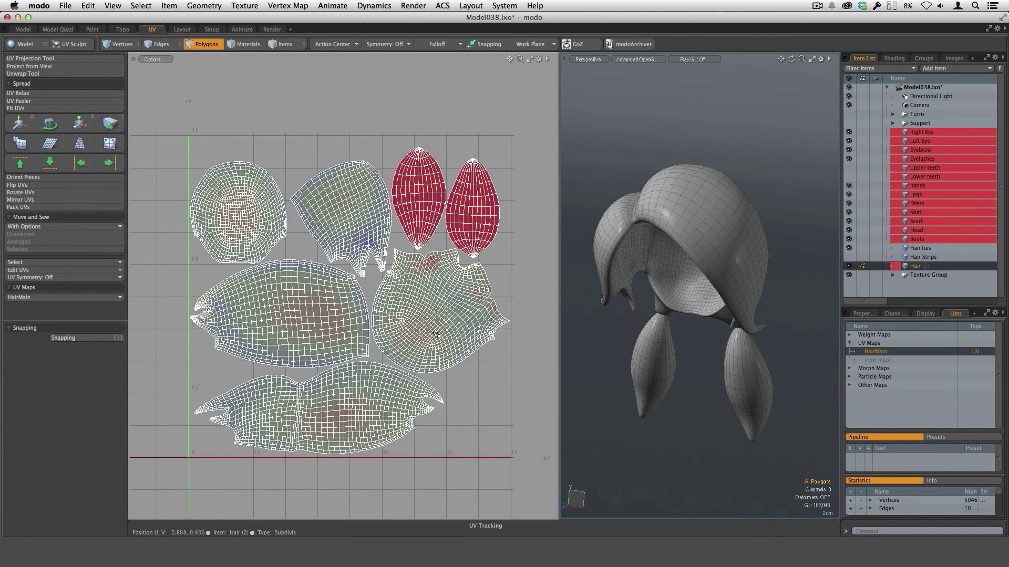
left_click_drag(371, 252, 335, 320, "ctrl+alt")
left_click_drag(341, 317, 336, 291, "alt+shift")
left_click_drag(446, 353, 422, 369, "ctrl+alt")
left_click_drag(481, 397, 454, 407, "alt+shift")
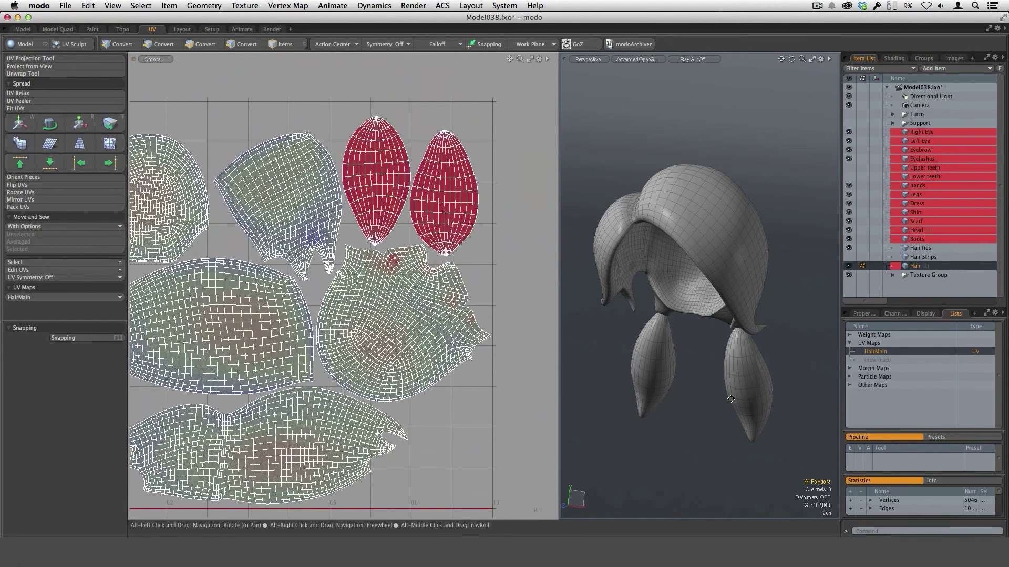
left_click_drag(683, 378, 704, 354, "alt")
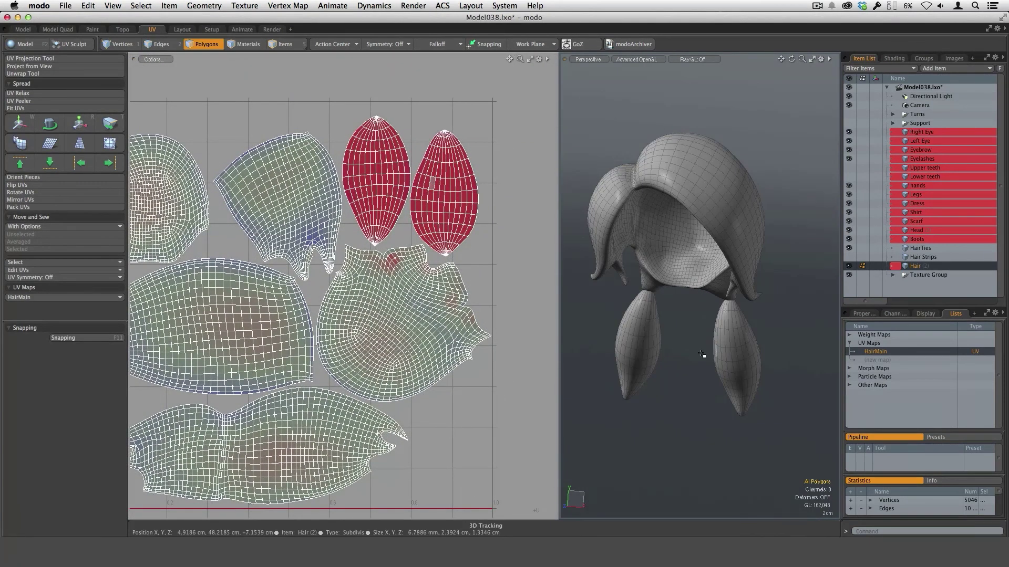
double_click(640, 360)
left_click(691, 416)
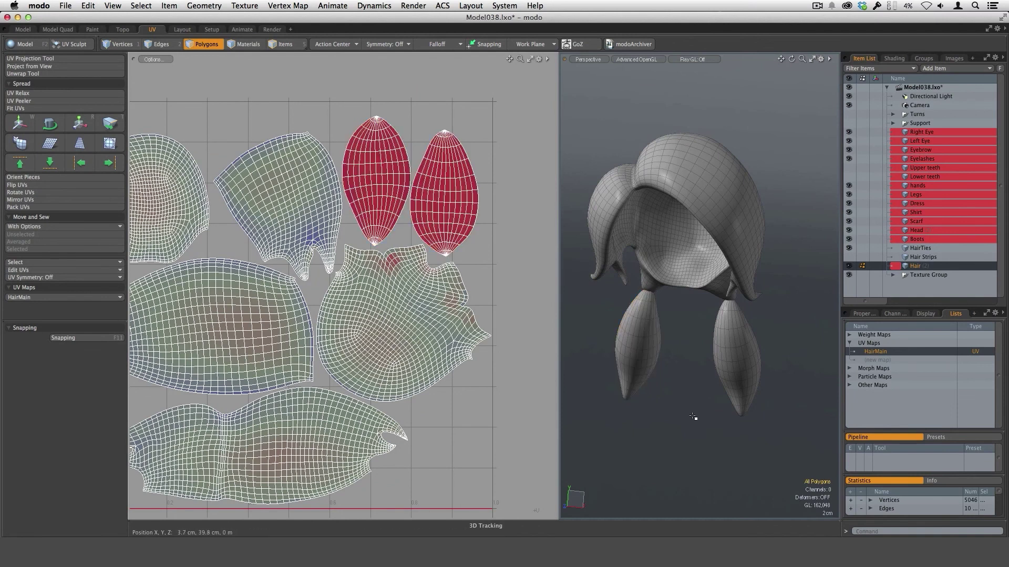
left_click_drag(695, 414, 742, 353, "alt")
double_click(739, 353)
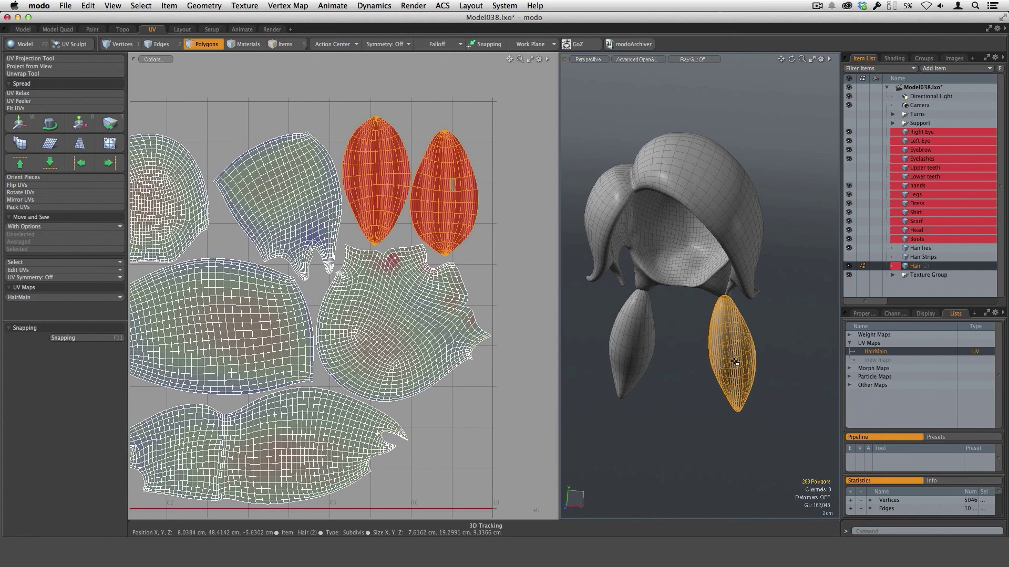
left_click(633, 389)
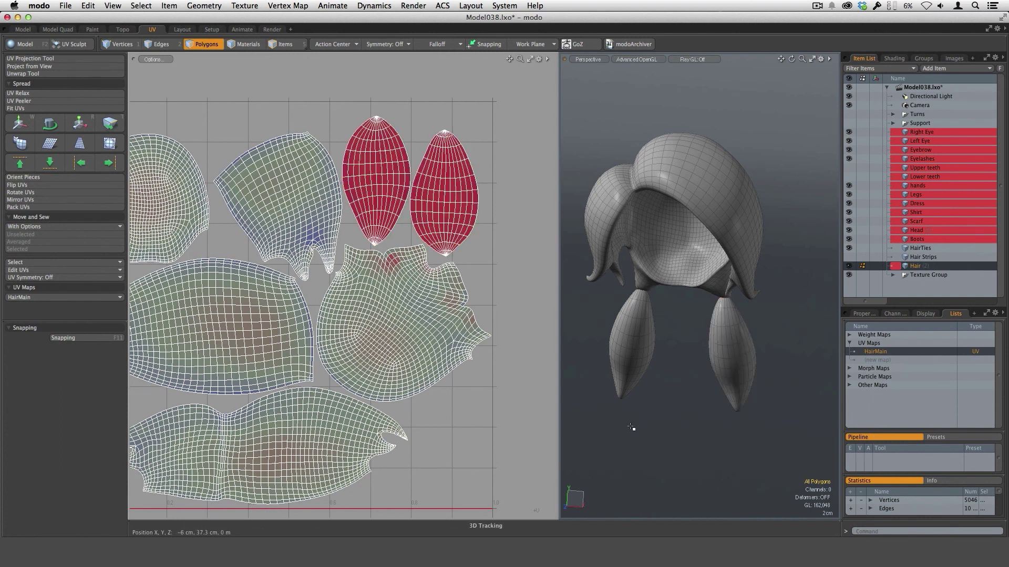
left_click_drag(631, 342, 577, 377, "alt")
key("a")
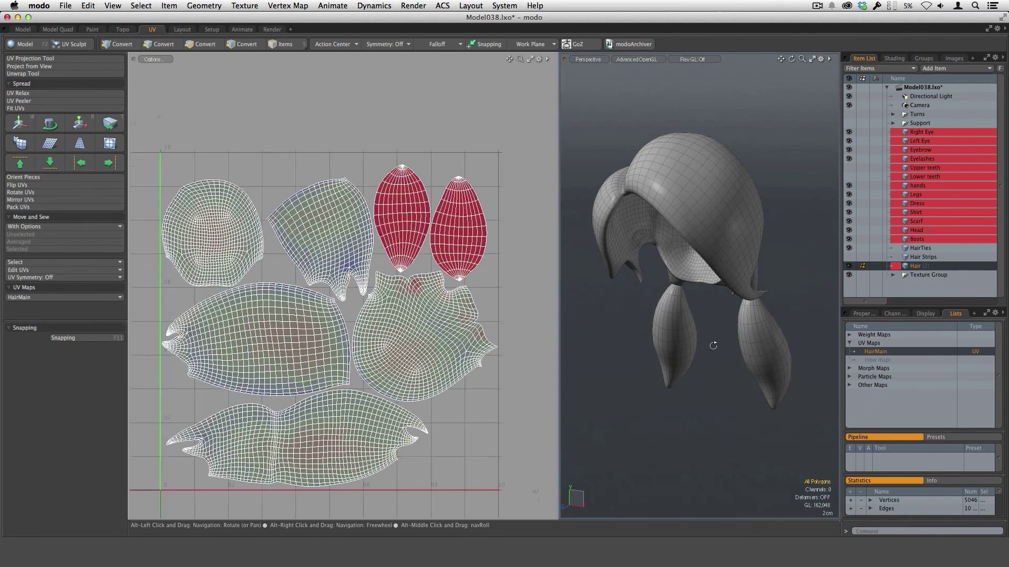
Try moving one ponytail's two UV islands off their stacked duplicates, undo the move and clear the selection
left_click_drag(713, 344, 749, 271, "alt")
left_click_drag(748, 271, 750, 241, "alt")
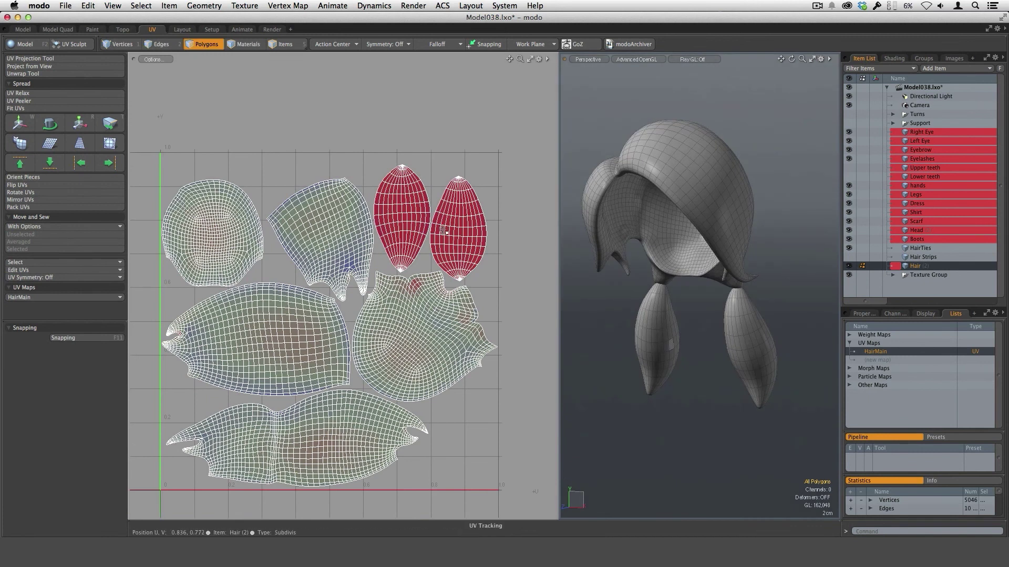
double_click(660, 359)
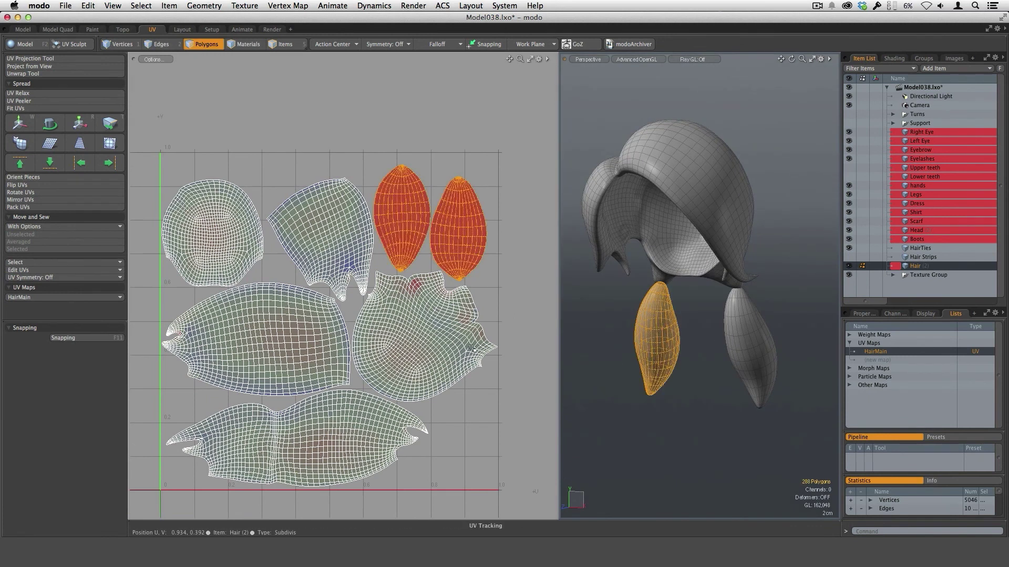
key("w")
left_click_drag(479, 323, 394, 200)
key("super+z")
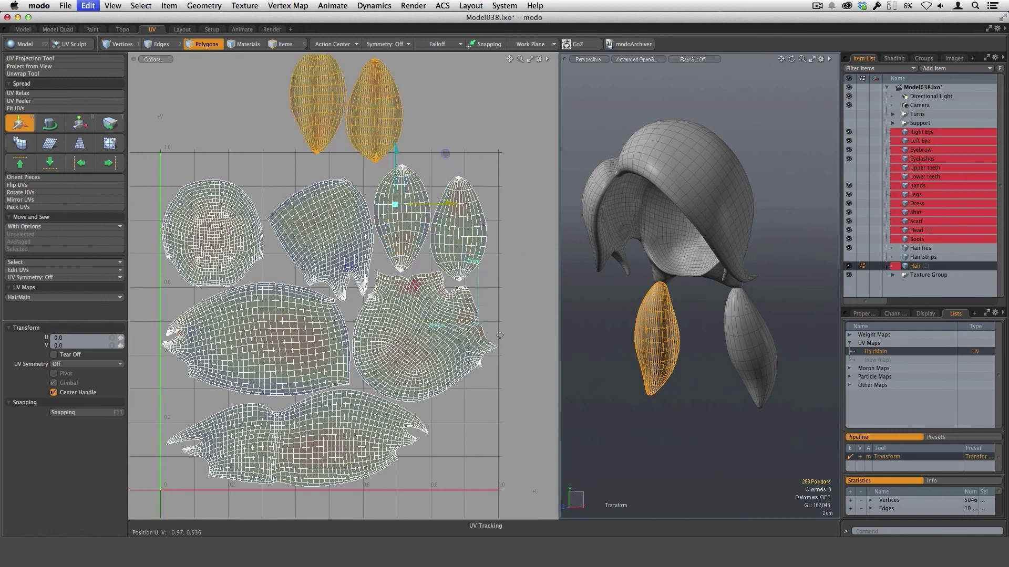
key("q")
left_click(525, 433)
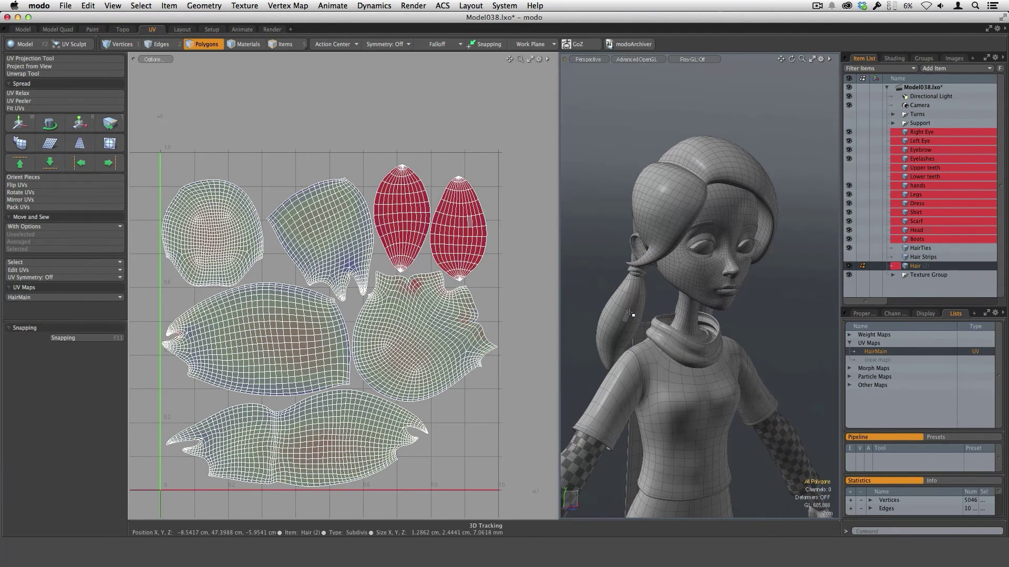
Examine the ponytails on the full character from the side and front
left_click_drag(628, 323, 646, 306, "alt")
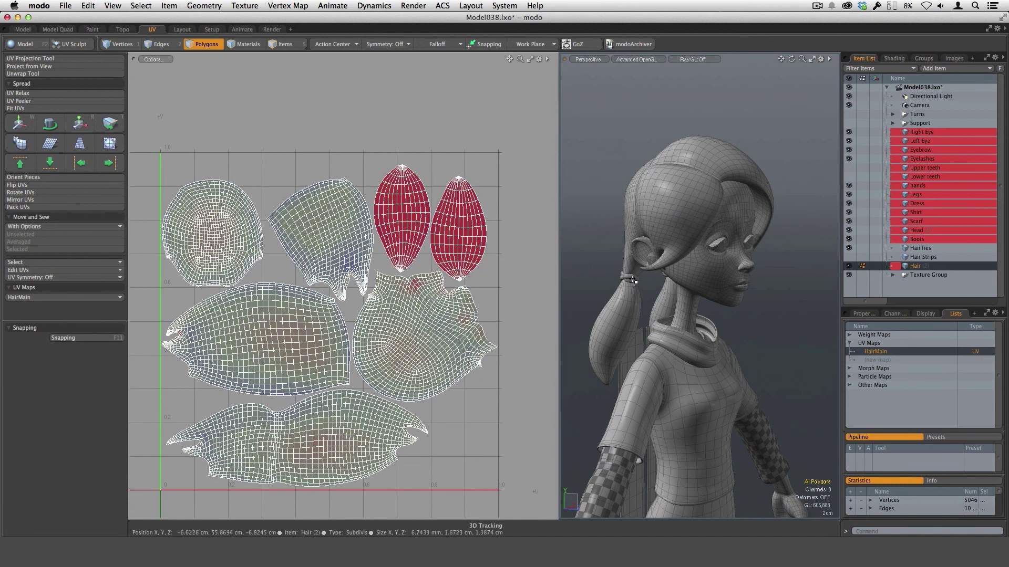
left_click_drag(630, 299, 574, 302, "alt")
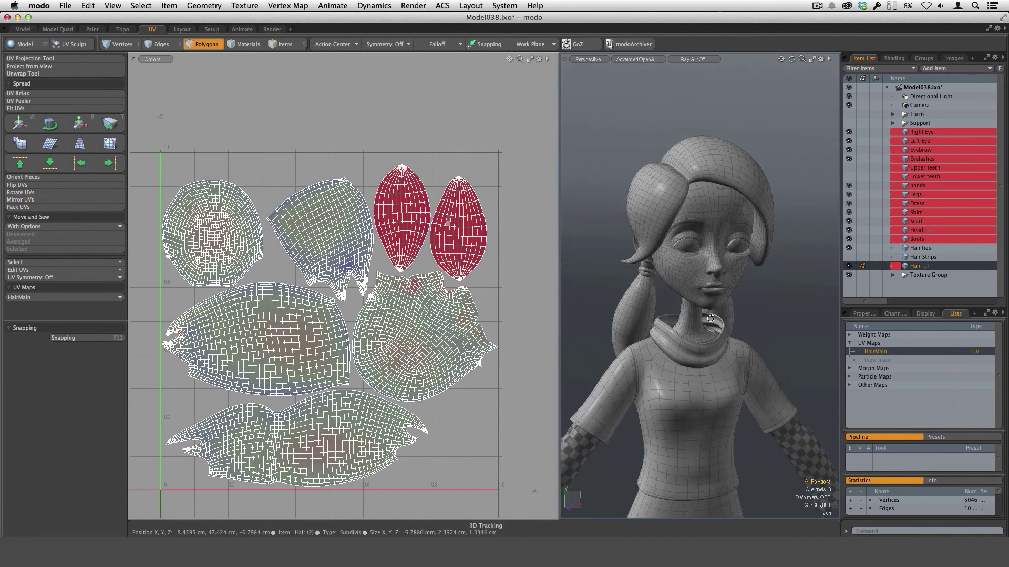
left_click_drag(730, 307, 669, 467, "alt")
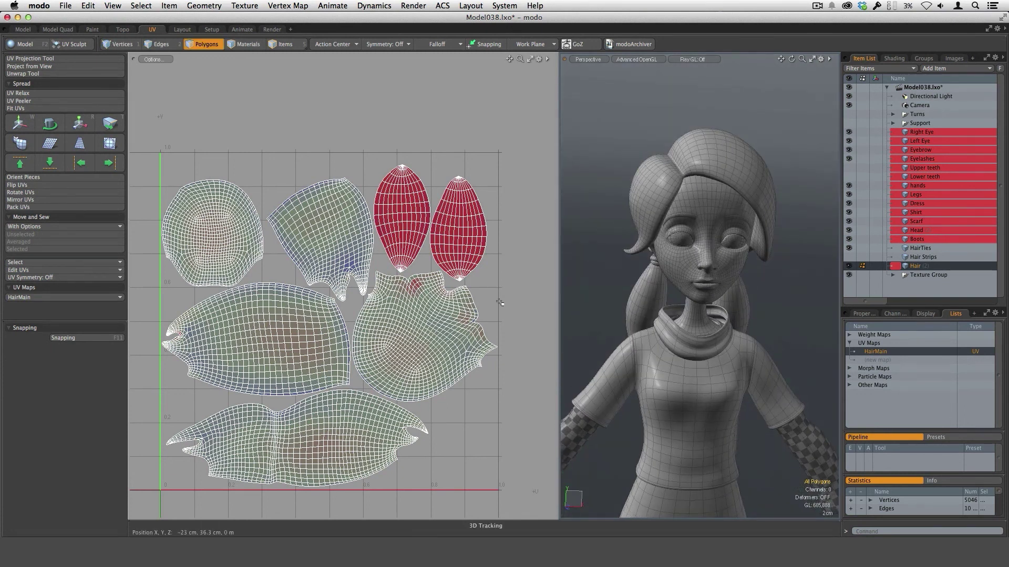
Export the Hair mesh's HairMain UV layout as an Encapsulated PostScript template in the Tex folder
left_click(287, 6)
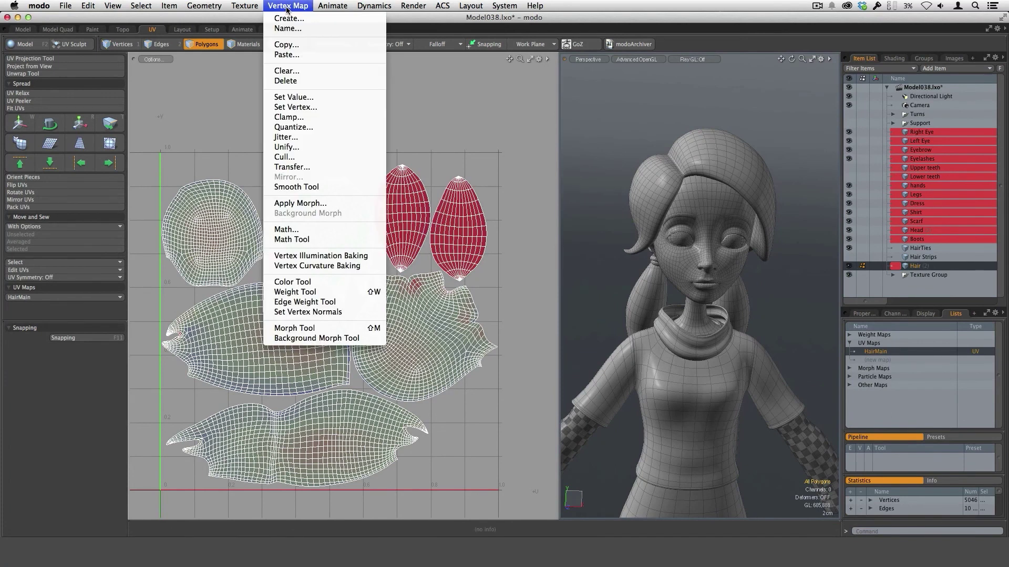
mouse_move(245, 5)
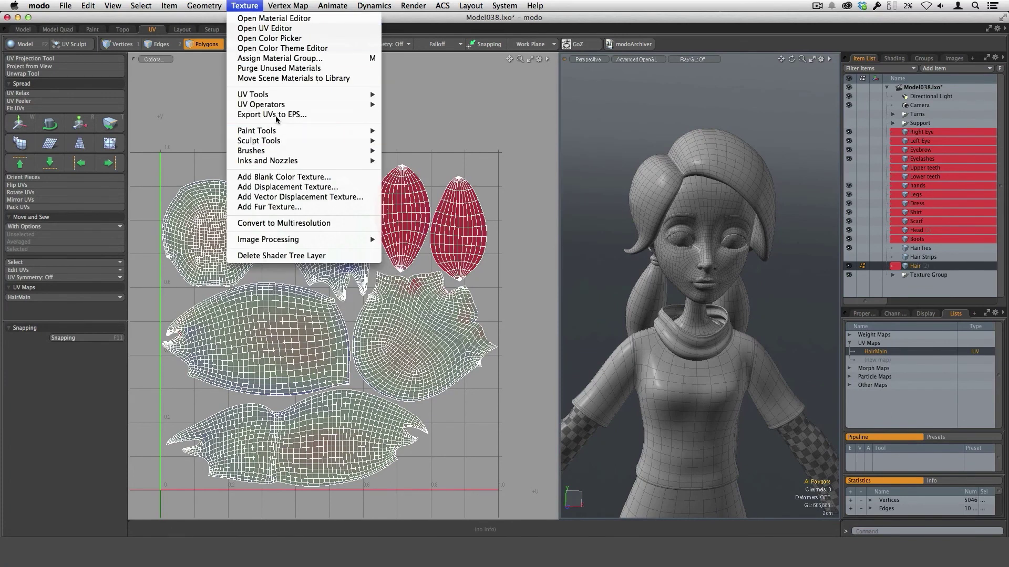
left_click(290, 116)
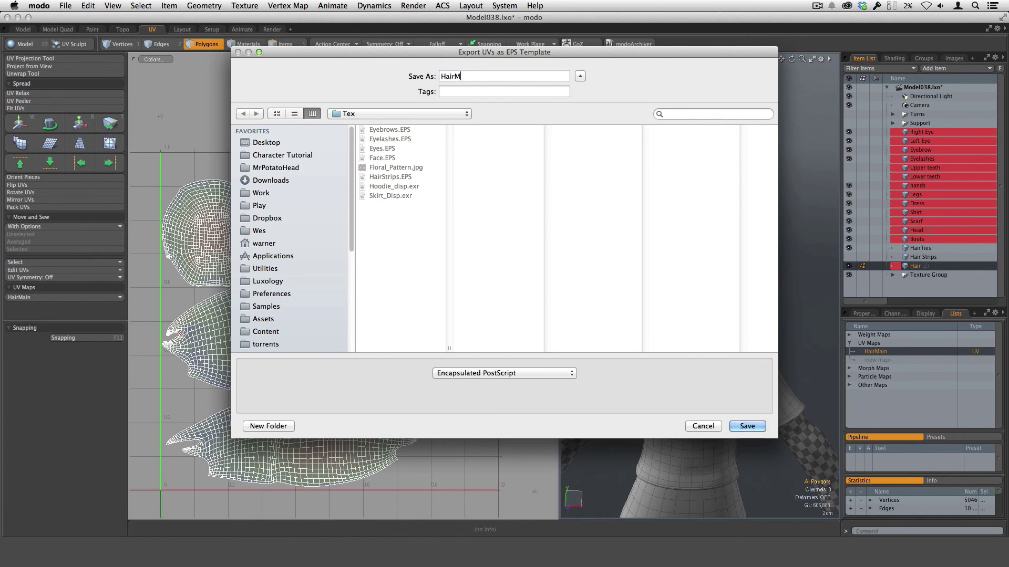
key("Return")
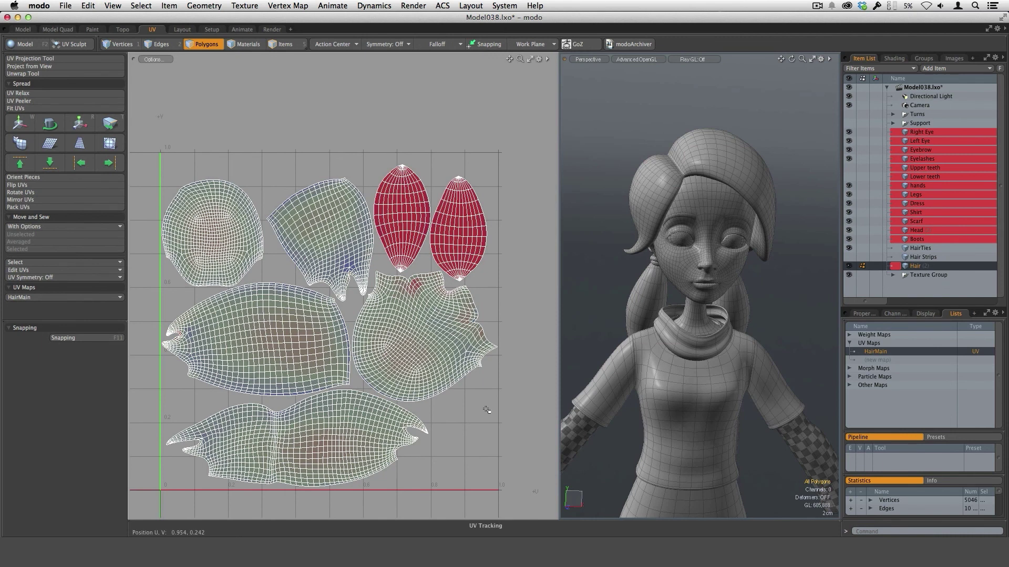
left_click_drag(767, 315, 651, 388, "alt")
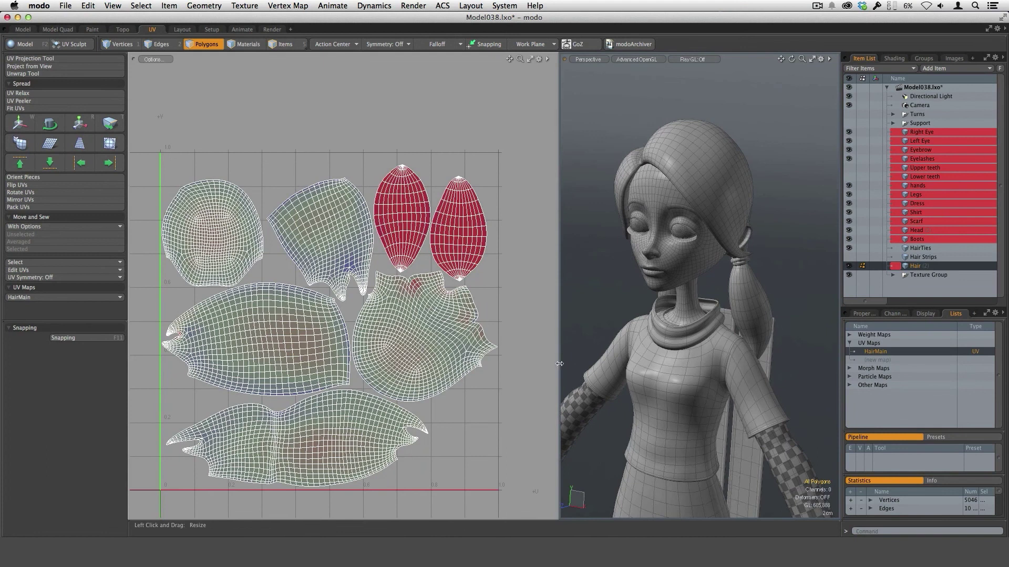
left_click_drag(559, 363, 496, 364)
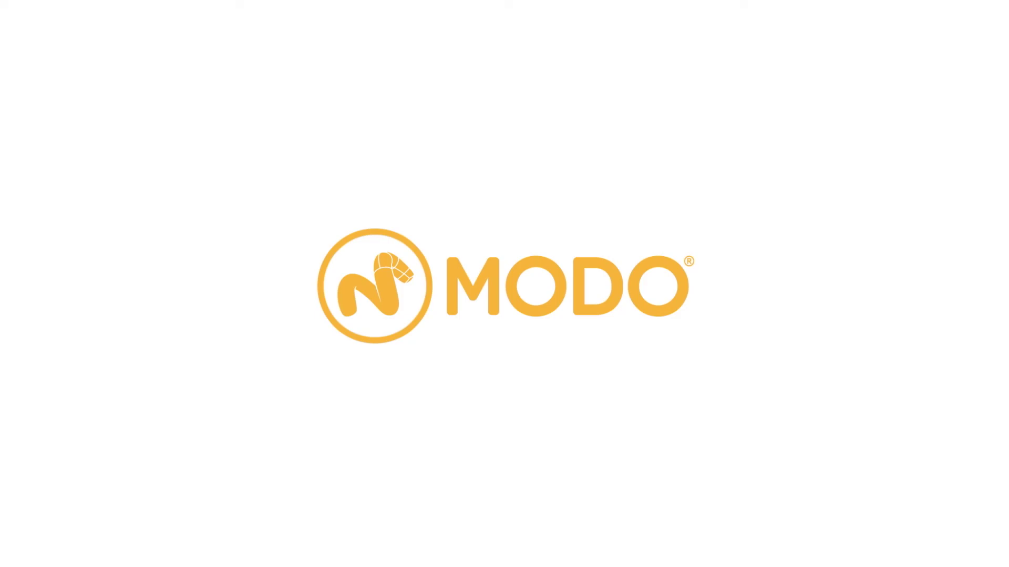